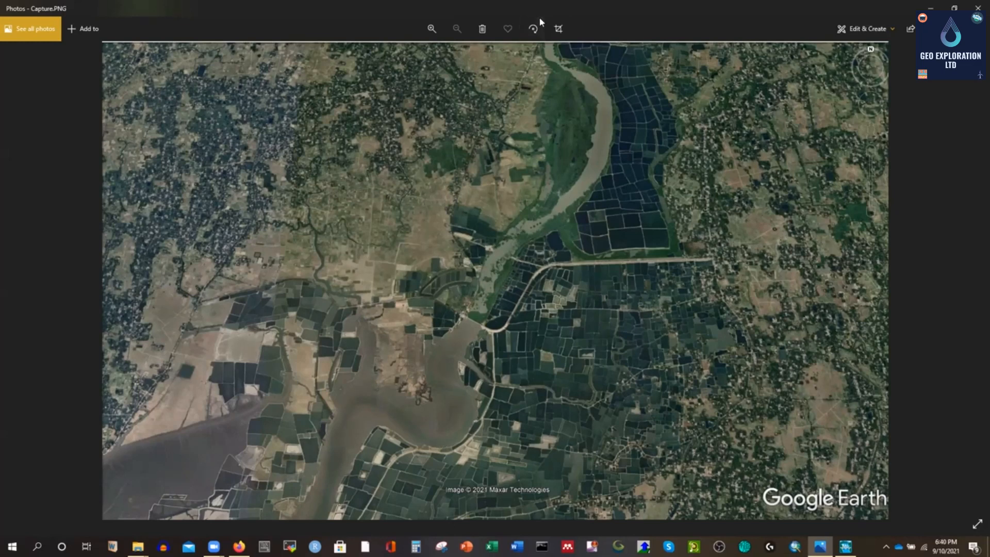
# Step: Draw a flow-direction arrow along the river on the satellite image and label the upstream side u/s and the downstream side d/s
pyautogui.moveTo(543, 222)
pyautogui.mouseDown()
pyautogui.moveTo(535, 239)
pyautogui.moveTo(545, 236)
pyautogui.mouseUp()
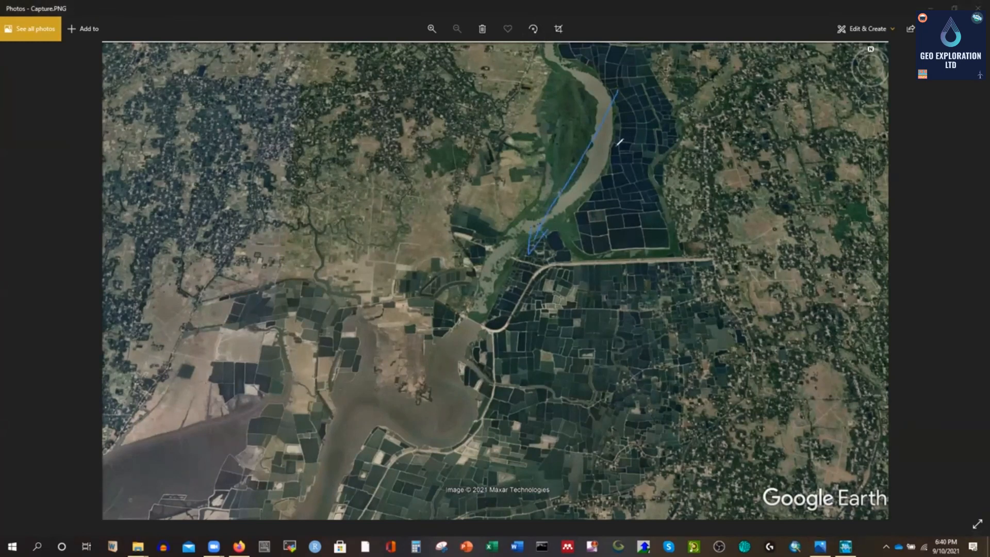
pyautogui.moveTo(612, 128); pyautogui.dragTo(625, 137)
pyautogui.moveTo(638, 104); pyautogui.dragTo(638, 150)
pyautogui.moveTo(660, 116); pyautogui.dragTo(665, 139)
pyautogui.moveTo(425, 388)
pyautogui.mouseDown()
pyautogui.moveTo(415, 364)
pyautogui.moveTo(420, 394)
pyautogui.mouseUp()
pyautogui.moveTo(432, 360)
pyautogui.mouseDown()
pyautogui.moveTo(437, 409)
pyautogui.moveTo(454, 382)
pyautogui.moveTo(454, 398)
pyautogui.mouseUp()
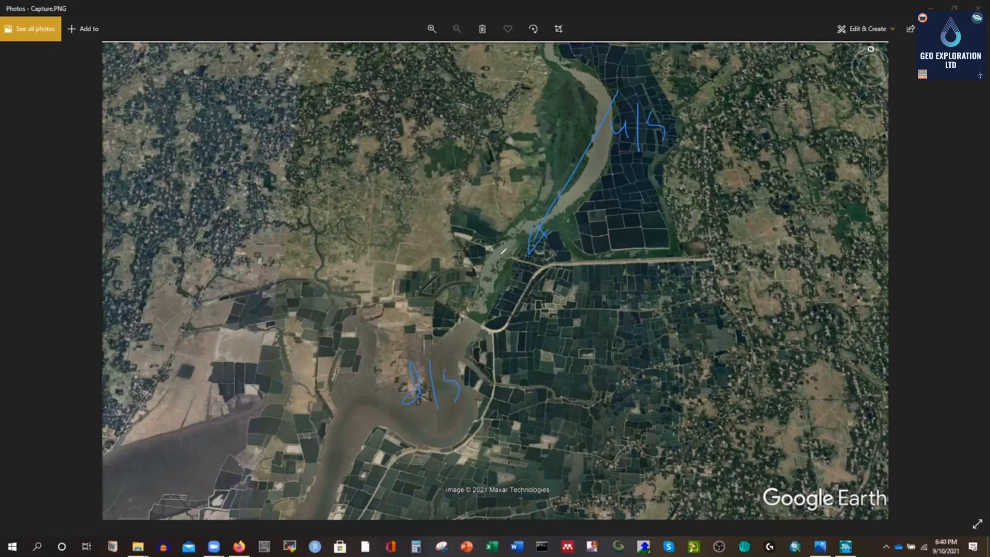
# Step: Mark the bridge crossing over the river and sketch cross-section lines upstream and downstream of it
pyautogui.moveTo(456, 235); pyautogui.dragTo(569, 268)
pyautogui.moveTo(457, 242); pyautogui.dragTo(556, 271)
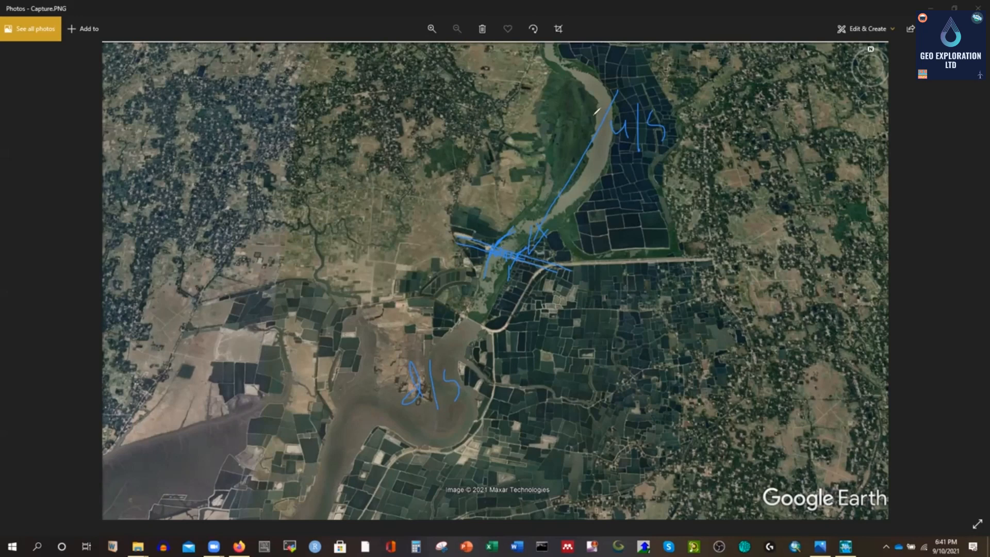
pyautogui.moveTo(579, 125)
pyautogui.mouseDown()
pyautogui.moveTo(624, 142)
pyautogui.moveTo(613, 171)
pyautogui.mouseUp()
pyautogui.moveTo(553, 173)
pyautogui.mouseDown()
pyautogui.moveTo(594, 199)
pyautogui.moveTo(574, 225)
pyautogui.mouseUp()
pyautogui.moveTo(515, 212); pyautogui.dragTo(561, 243)
pyautogui.moveTo(483, 274)
pyautogui.mouseDown()
pyautogui.moveTo(518, 286)
pyautogui.moveTo(482, 344)
pyautogui.mouseUp()
pyautogui.click(659, 62)
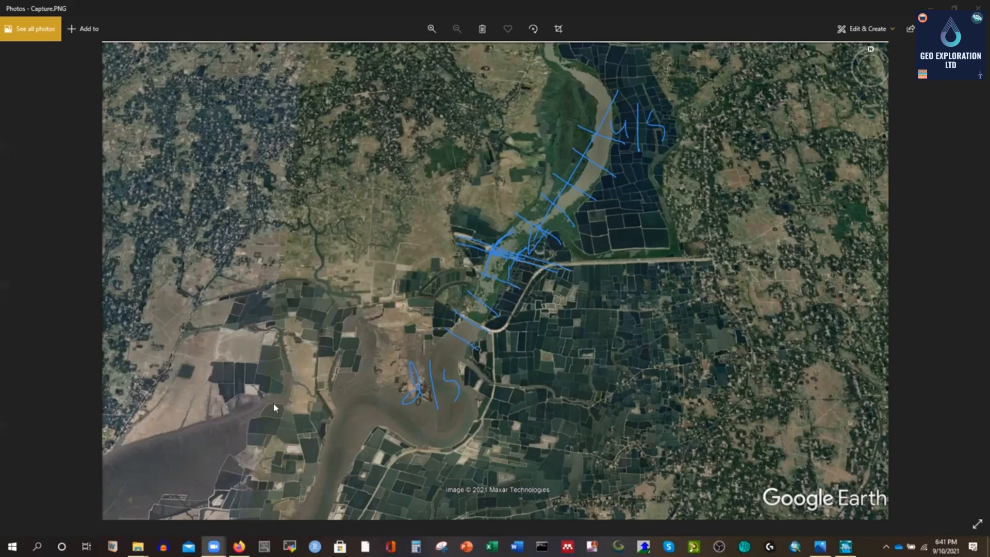
# Step: Open the survey drawing Scan10035.png from the HEC-RAS Data folder
pyautogui.moveTo(137, 546)
pyautogui.click(307, 460)
pyautogui.doubleClick(552, 107)
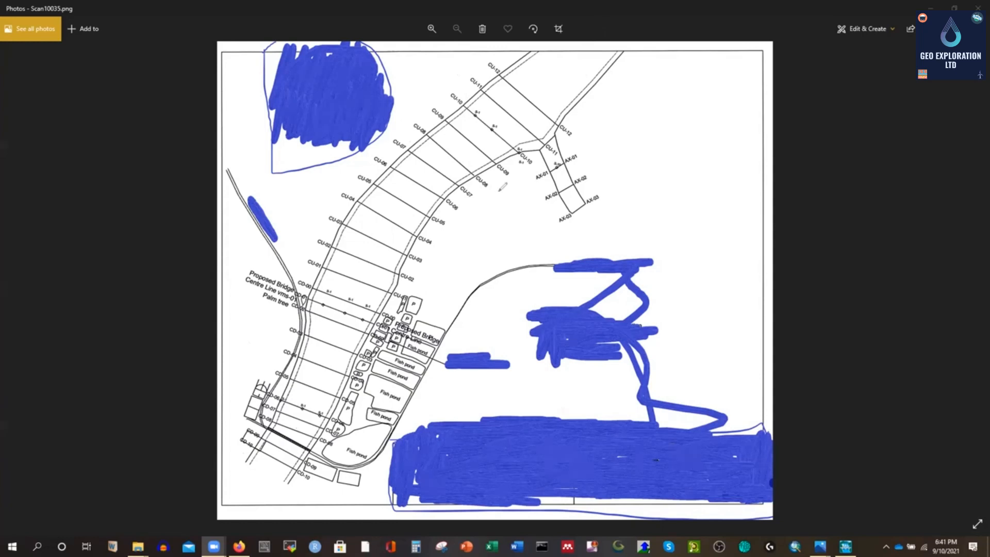
# Step: Label the left bank LB and the right bank RB beside the upper river reach on the survey drawing
pyautogui.moveTo(517, 238); pyautogui.dragTo(533, 223)
pyautogui.moveTo(531, 177)
pyautogui.mouseDown()
pyautogui.moveTo(554, 196)
pyautogui.moveTo(540, 213)
pyautogui.mouseUp()
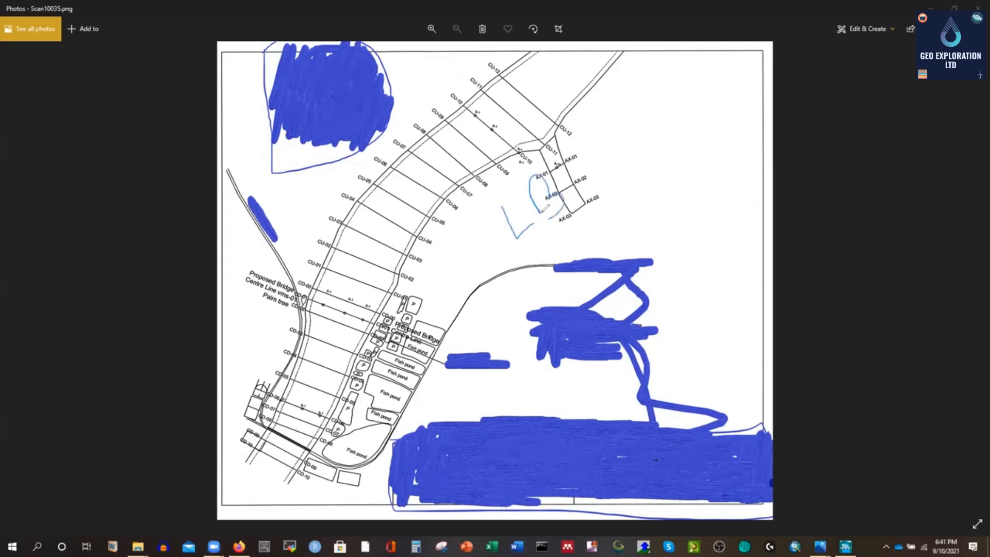
pyautogui.moveTo(394, 130)
pyautogui.mouseDown()
pyautogui.moveTo(411, 124)
pyautogui.moveTo(427, 147)
pyautogui.moveTo(429, 116)
pyautogui.moveTo(449, 111)
pyautogui.moveTo(447, 135)
pyautogui.mouseUp()
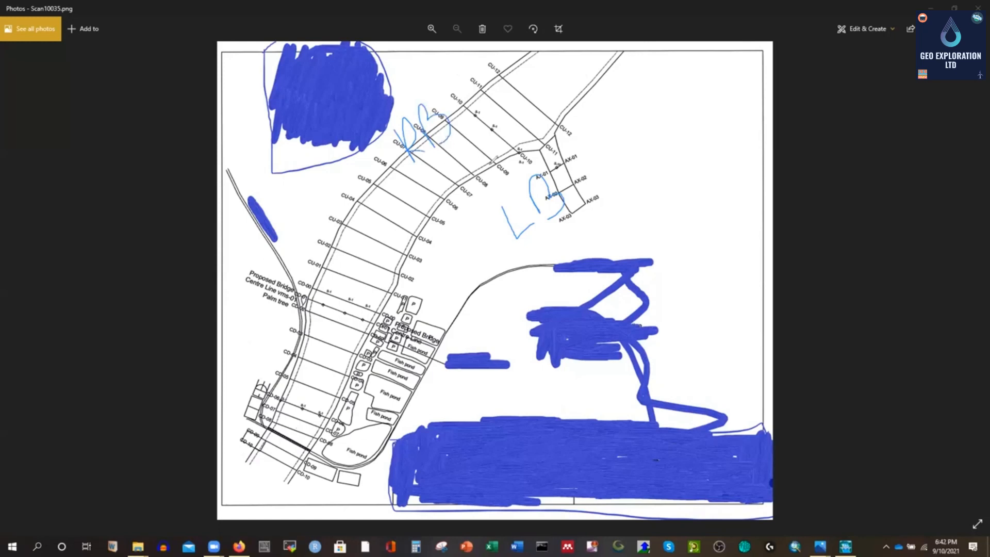
# Step: Draw the downstream flow arrow, trace sections CU-10 and CU-09 between the banks, and clear the annotations
pyautogui.moveTo(551, 99)
pyautogui.mouseDown()
pyautogui.moveTo(449, 185)
pyautogui.moveTo(476, 180)
pyautogui.moveTo(475, 189)
pyautogui.mouseUp()
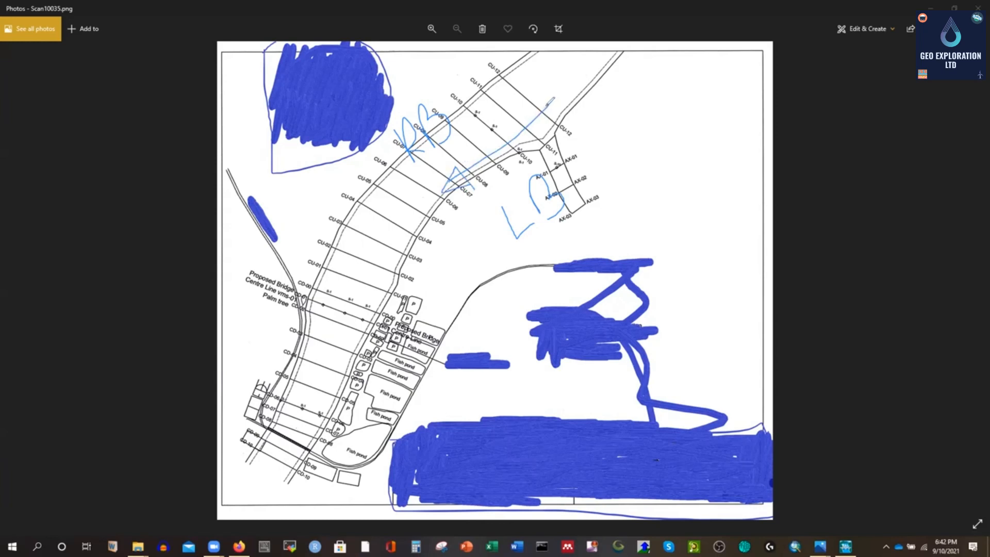
pyautogui.moveTo(554, 98)
pyautogui.mouseDown()
pyautogui.moveTo(460, 165)
pyautogui.moveTo(514, 175)
pyautogui.moveTo(518, 166)
pyautogui.moveTo(457, 113)
pyautogui.moveTo(453, 120)
pyautogui.moveTo(466, 117)
pyautogui.mouseUp()
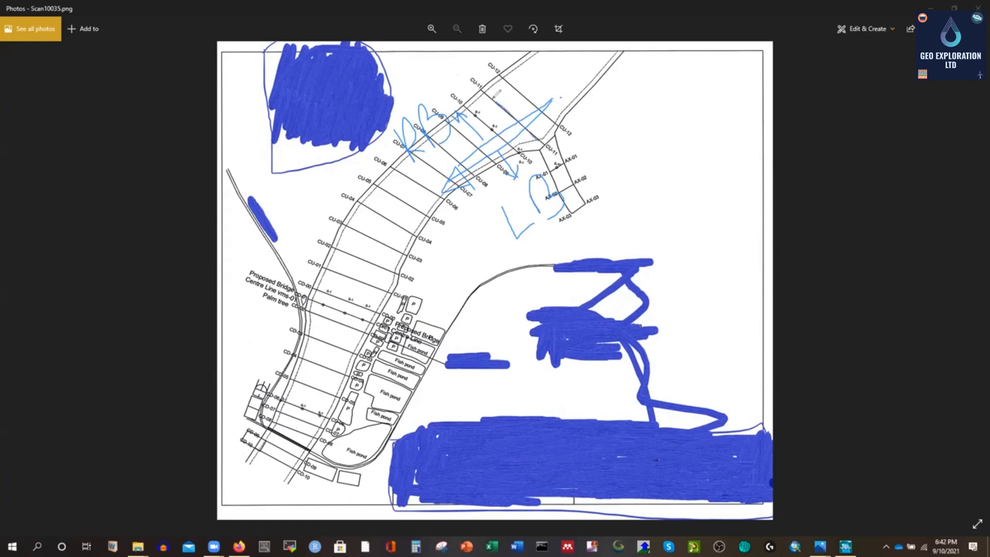
pyautogui.moveTo(519, 152); pyautogui.dragTo(462, 106)
pyautogui.moveTo(495, 168); pyautogui.dragTo(447, 123)
pyautogui.click(573, 81)
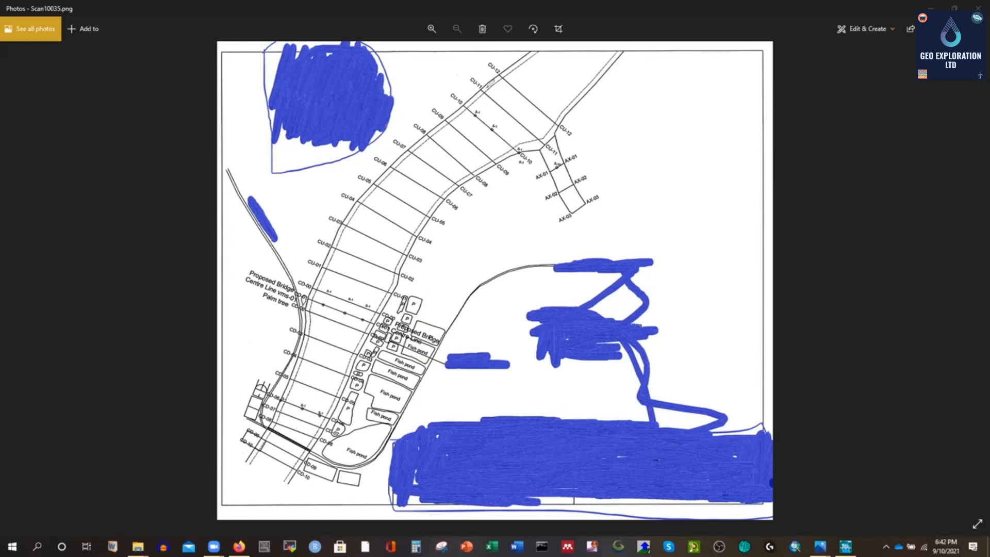
# Step: Write 500 beside section CU-12 and trace the proposed bridge centre line and section CU-00
pyautogui.moveTo(531, 107)
pyautogui.mouseDown()
pyautogui.moveTo(516, 118)
pyautogui.moveTo(538, 130)
pyautogui.moveTo(537, 104)
pyautogui.moveTo(552, 116)
pyautogui.moveTo(554, 101)
pyautogui.moveTo(566, 106)
pyautogui.moveTo(553, 97)
pyautogui.mouseUp()
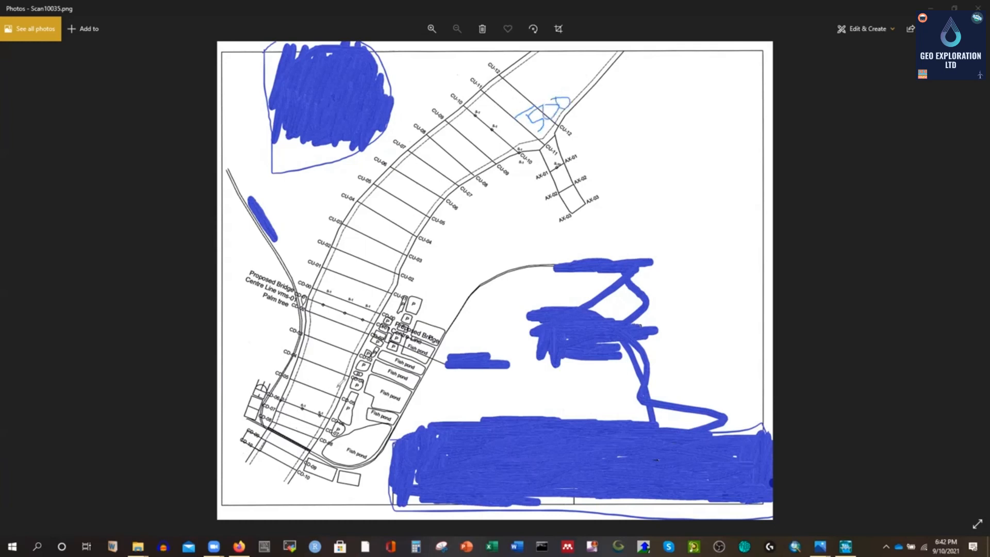
pyautogui.moveTo(304, 294); pyautogui.dragTo(390, 321)
pyautogui.moveTo(304, 295); pyautogui.dragTo(387, 321)
pyautogui.moveTo(313, 287); pyautogui.dragTo(395, 312)
pyautogui.moveTo(321, 264); pyautogui.dragTo(325, 270)
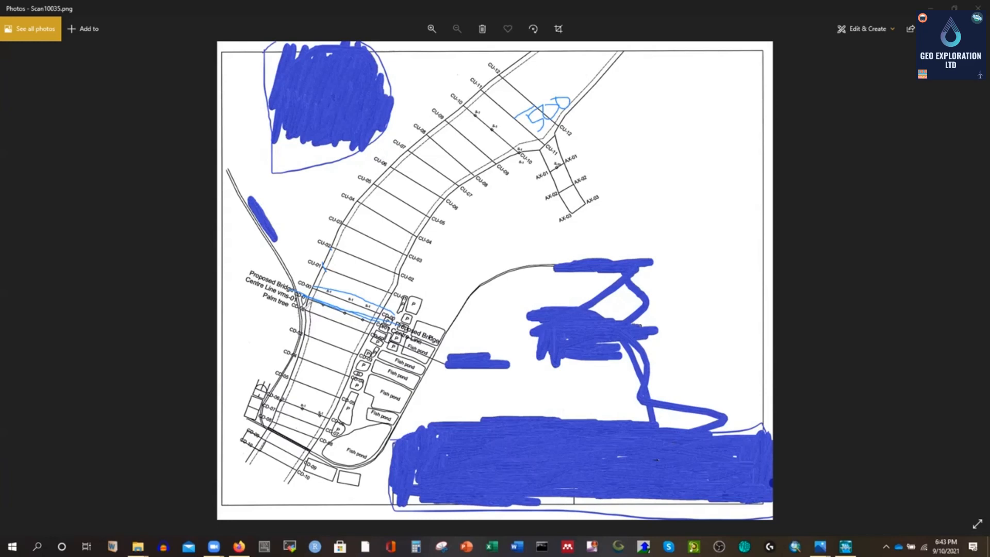
# Step: Trace cross sections downstream of the bridge and draw flow arrows from CU-11 to the bridge and on towards CD-05
pyautogui.moveTo(305, 304); pyautogui.dragTo(380, 338)
pyautogui.moveTo(305, 335); pyautogui.dragTo(381, 390)
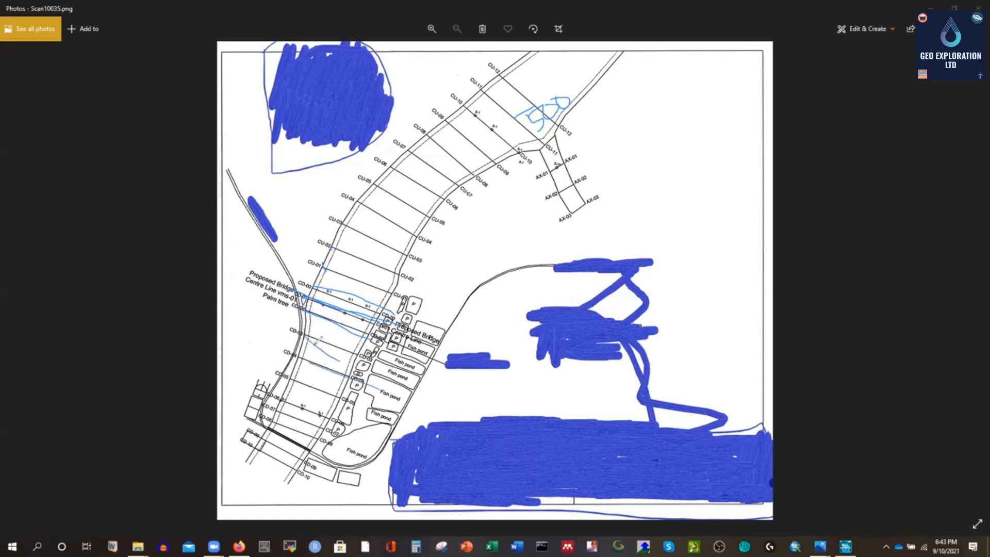
pyautogui.moveTo(305, 318)
pyautogui.mouseDown()
pyautogui.moveTo(280, 388)
pyautogui.moveTo(302, 386)
pyautogui.mouseUp()
pyautogui.moveTo(518, 108)
pyautogui.mouseDown()
pyautogui.moveTo(415, 212)
pyautogui.moveTo(340, 310)
pyautogui.moveTo(415, 174)
pyautogui.moveTo(515, 96)
pyautogui.mouseUp()
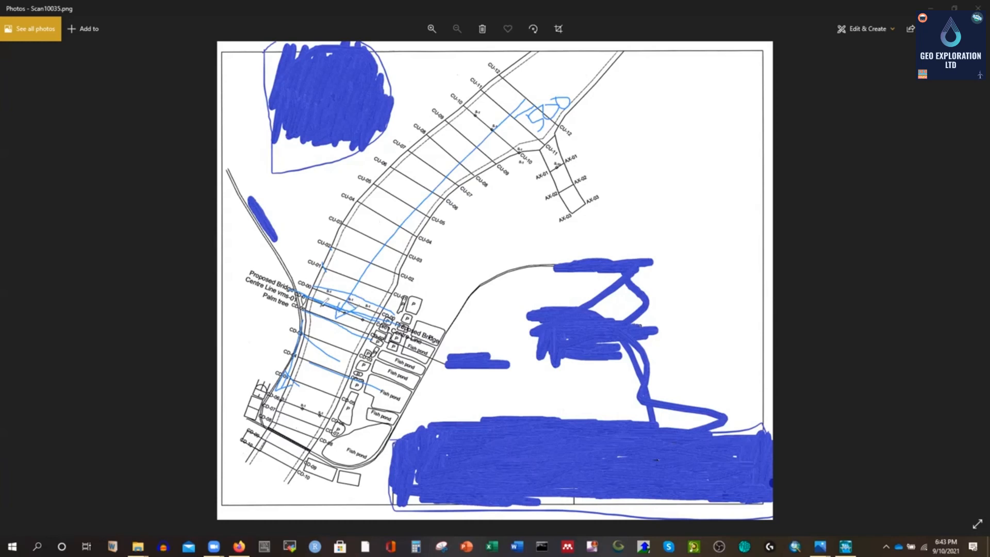
# Step: Write and circle a value beside CU-12 and draw an arrow along CU-09 from the left to the right bank
pyautogui.moveTo(579, 131)
pyautogui.mouseDown()
pyautogui.moveTo(587, 145)
pyautogui.moveTo(602, 142)
pyautogui.mouseUp()
pyautogui.moveTo(500, 165)
pyautogui.mouseDown()
pyautogui.moveTo(428, 111)
pyautogui.moveTo(436, 127)
pyautogui.moveTo(441, 105)
pyautogui.mouseUp()
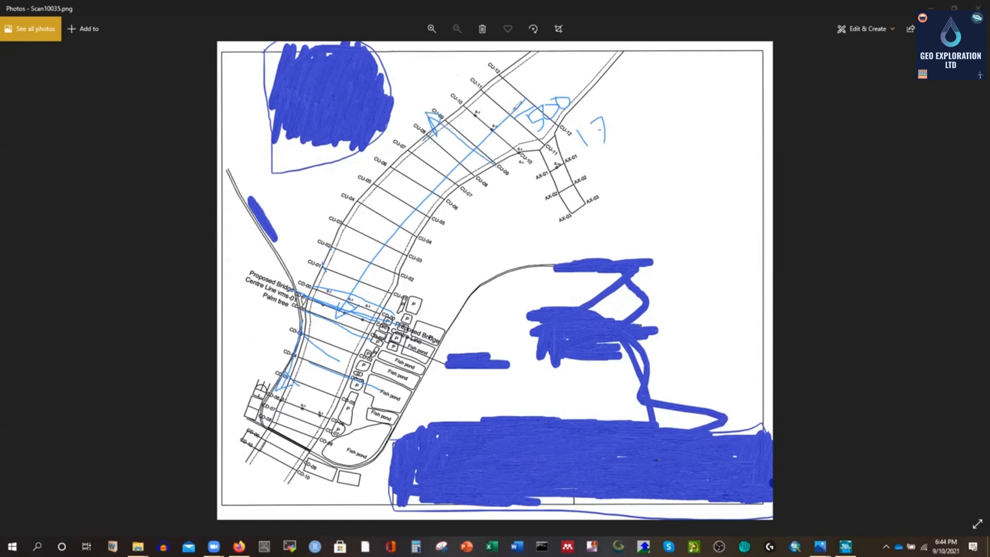
pyautogui.moveTo(598, 109)
pyautogui.mouseDown()
pyautogui.moveTo(589, 111)
pyautogui.moveTo(633, 154)
pyautogui.moveTo(577, 98)
pyautogui.mouseUp()
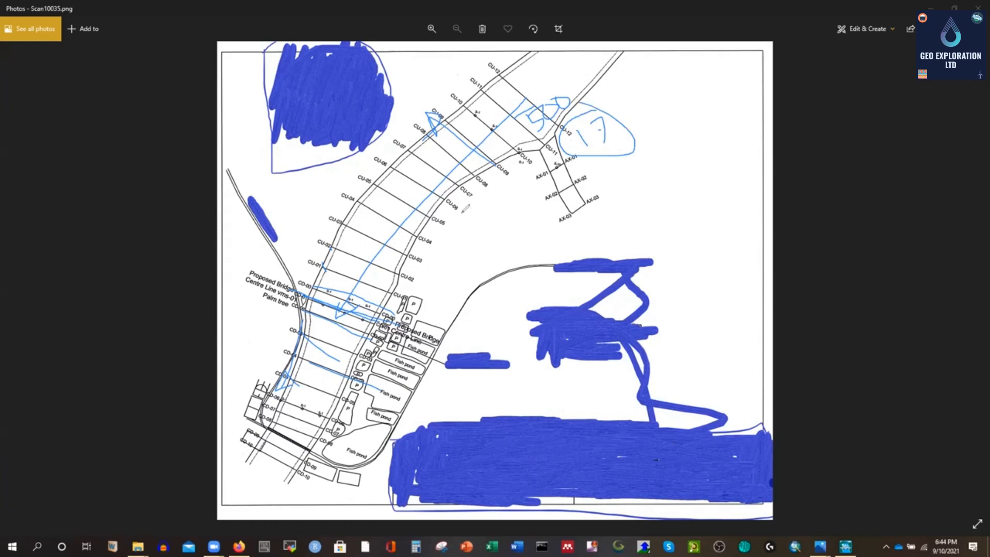
# Step: Draw an arrow across the river at CU-06 and label its two ends LB and RB
pyautogui.moveTo(444, 197)
pyautogui.mouseDown()
pyautogui.moveTo(378, 170)
pyautogui.moveTo(386, 178)
pyautogui.mouseUp()
pyautogui.moveTo(485, 211)
pyautogui.mouseDown()
pyautogui.moveTo(503, 236)
pyautogui.moveTo(522, 202)
pyautogui.moveTo(520, 225)
pyautogui.mouseUp()
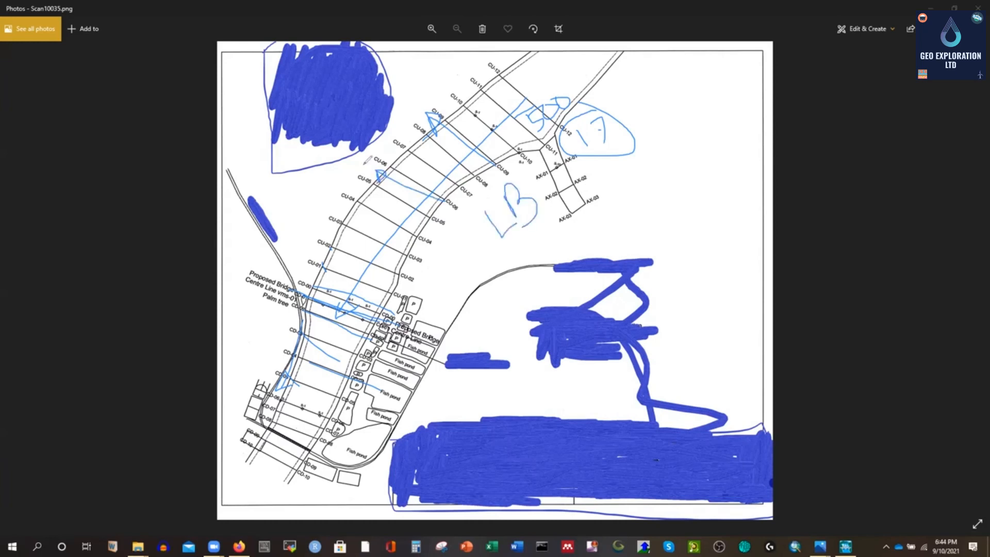
pyautogui.moveTo(362, 171); pyautogui.dragTo(373, 186)
pyautogui.moveTo(354, 152); pyautogui.dragTo(379, 172)
pyautogui.moveTo(373, 145); pyautogui.dragTo(379, 166)
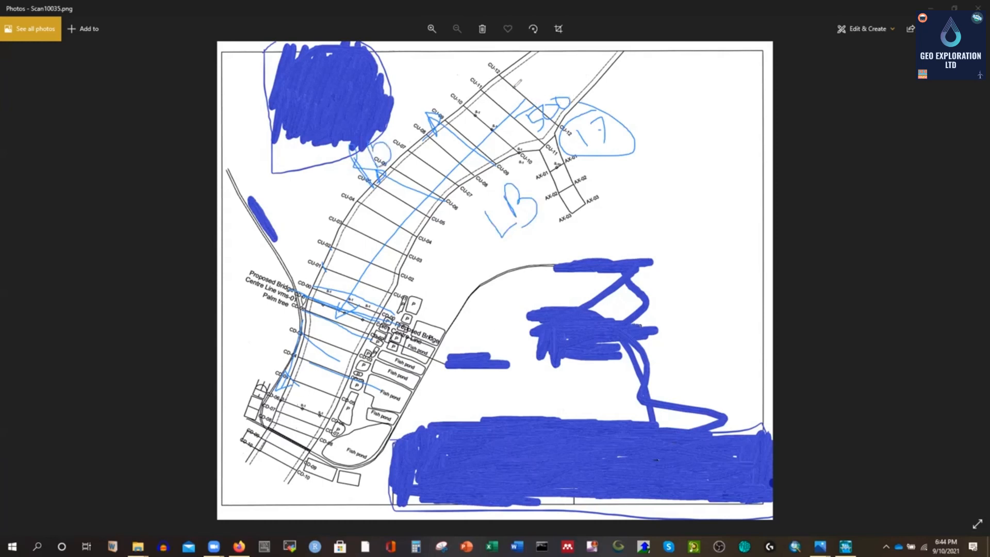
# Step: Mark the upstream end at CU-12 and the downstream end near CD-08 with arrows, and circle a Q-100 note beside CU-12
pyautogui.moveTo(503, 82)
pyautogui.mouseDown()
pyautogui.moveTo(605, 167)
pyautogui.moveTo(628, 174)
pyautogui.moveTo(601, 144)
pyautogui.moveTo(654, 152)
pyautogui.moveTo(670, 190)
pyautogui.mouseUp()
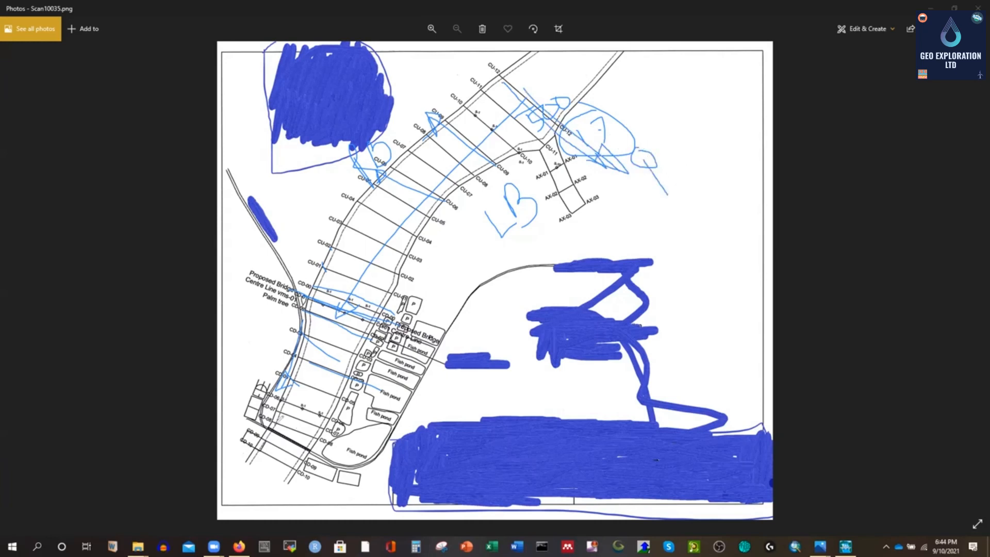
pyautogui.moveTo(241, 399)
pyautogui.mouseDown()
pyautogui.moveTo(364, 469)
pyautogui.moveTo(248, 398)
pyautogui.moveTo(352, 461)
pyautogui.moveTo(392, 466)
pyautogui.moveTo(383, 438)
pyautogui.moveTo(397, 430)
pyautogui.moveTo(415, 454)
pyautogui.mouseUp()
pyautogui.moveTo(653, 151)
pyautogui.mouseDown()
pyautogui.moveTo(671, 134)
pyautogui.moveTo(696, 151)
pyautogui.mouseUp()
pyautogui.moveTo(707, 111)
pyautogui.mouseDown()
pyautogui.moveTo(698, 126)
pyautogui.moveTo(714, 119)
pyautogui.moveTo(707, 108)
pyautogui.mouseUp()
pyautogui.moveTo(719, 119)
pyautogui.mouseDown()
pyautogui.moveTo(725, 109)
pyautogui.moveTo(707, 106)
pyautogui.mouseUp()
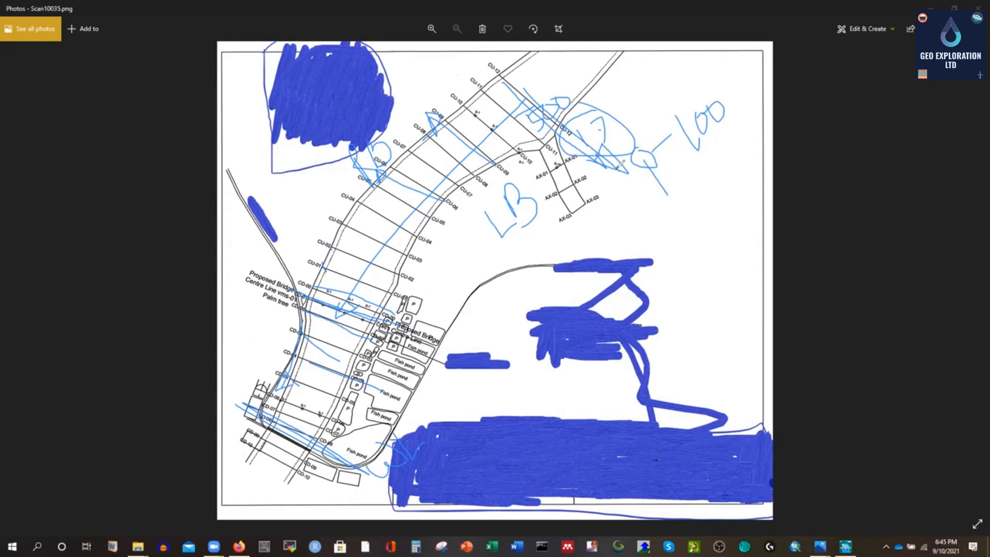
pyautogui.moveTo(721, 89)
pyautogui.mouseDown()
pyautogui.moveTo(581, 147)
pyautogui.moveTo(709, 98)
pyautogui.mouseUp()
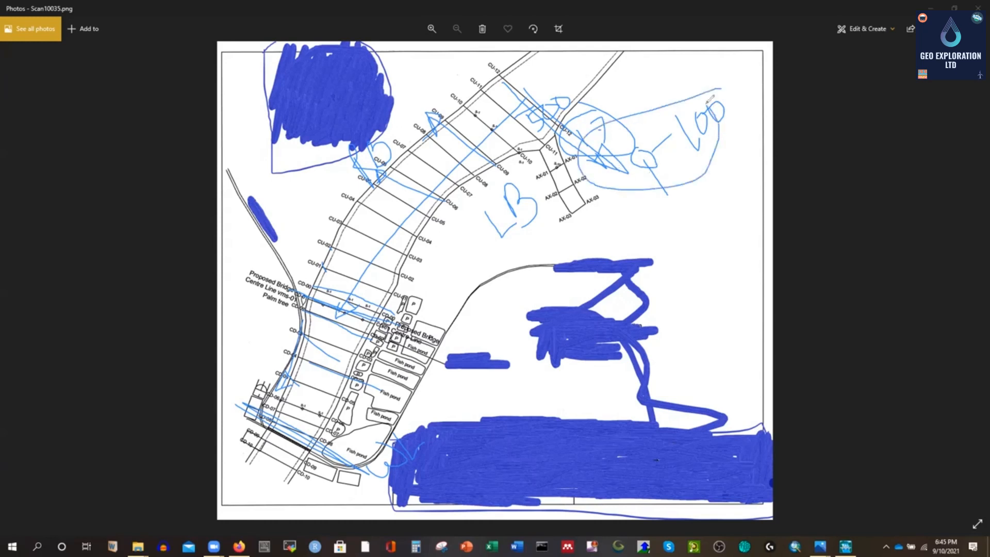
# Step: Circle the downstream arrow end by the lowest fish pond and highlight the Q-100 note again
pyautogui.moveTo(383, 415)
pyautogui.mouseDown()
pyautogui.moveTo(360, 472)
pyautogui.moveTo(378, 414)
pyautogui.mouseUp()
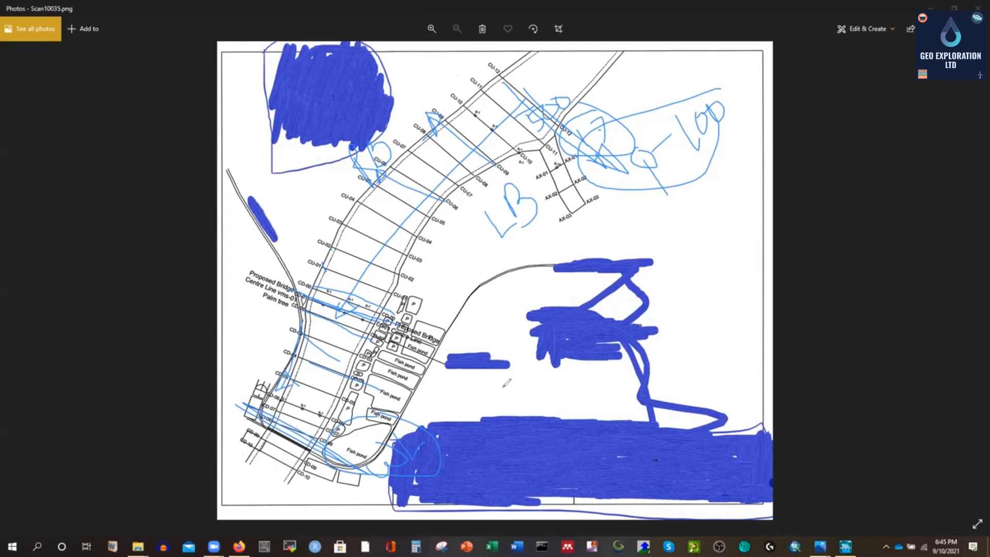
pyautogui.moveTo(691, 88)
pyautogui.mouseDown()
pyautogui.moveTo(675, 91)
pyautogui.moveTo(713, 91)
pyautogui.moveTo(696, 83)
pyautogui.mouseUp()
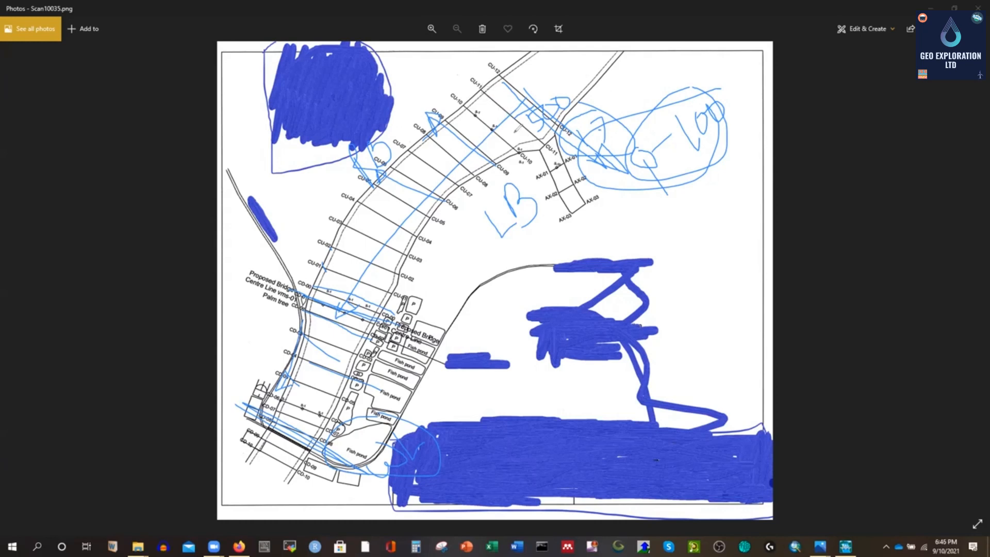
pyautogui.moveTo(717, 82)
pyautogui.mouseDown()
pyautogui.moveTo(645, 104)
pyautogui.moveTo(611, 170)
pyautogui.mouseUp()
pyautogui.moveTo(697, 107); pyautogui.dragTo(697, 91)
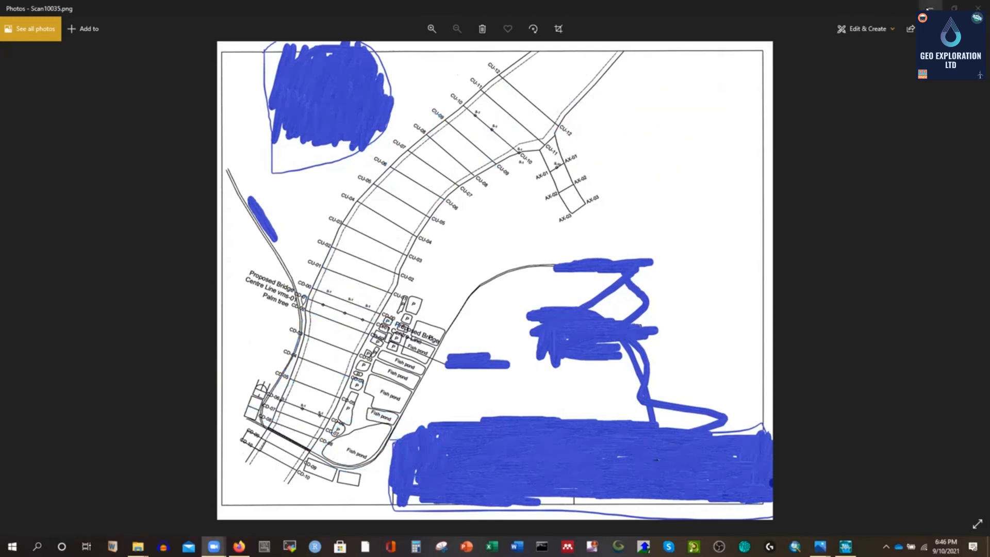
# Step: Minimize the survey drawing and switch to HEC-RAS
pyautogui.click(929, 9)
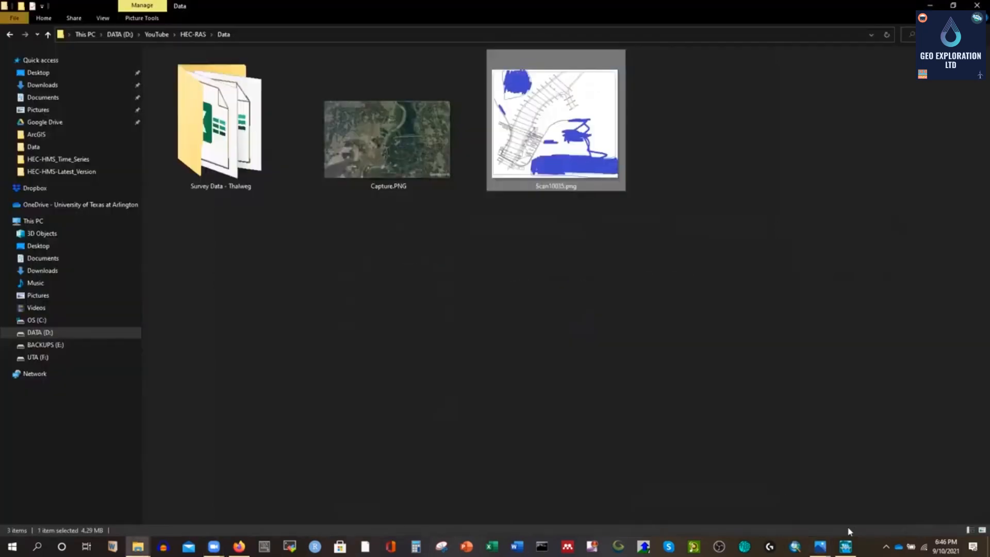
pyautogui.click(845, 546)
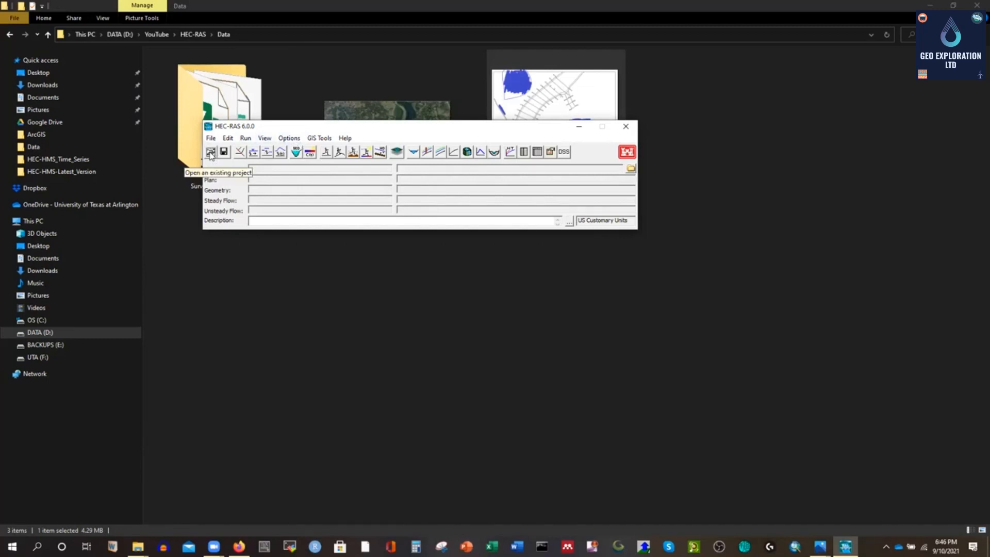
# Step: Inspect the empty geometric data editor, the program options, the RAS Mapper tool and the available flow data types
pyautogui.click(240, 153)
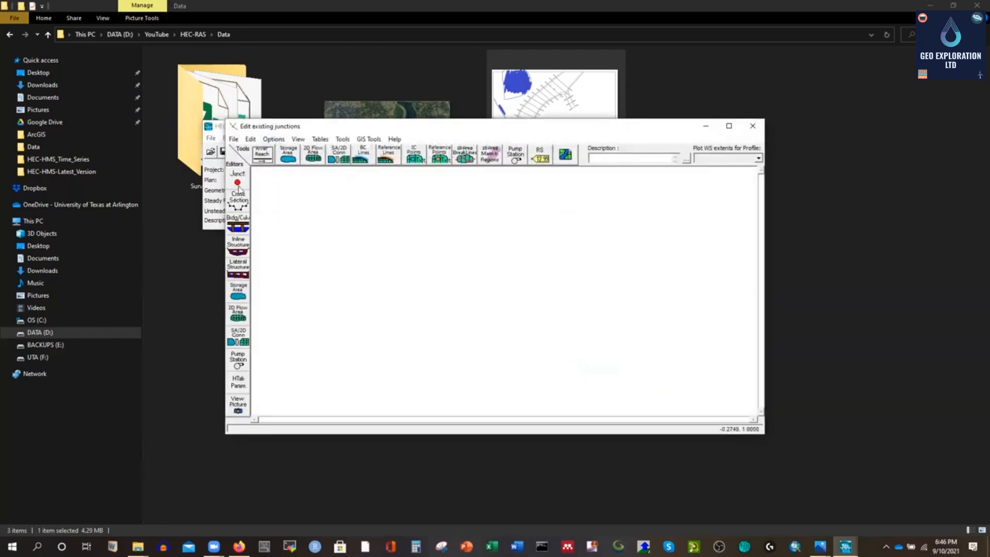
pyautogui.click(751, 126)
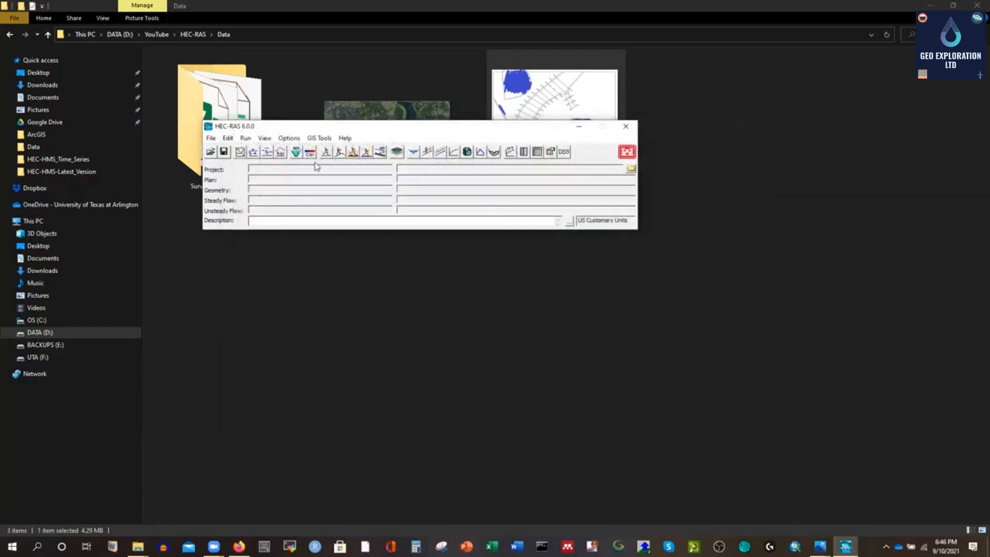
pyautogui.click(228, 139)
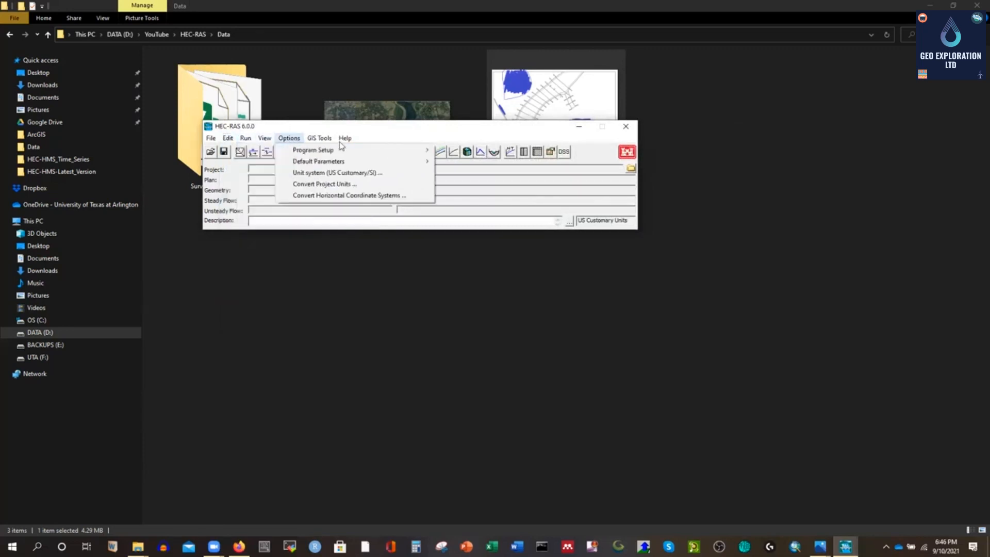
pyautogui.moveTo(319, 138)
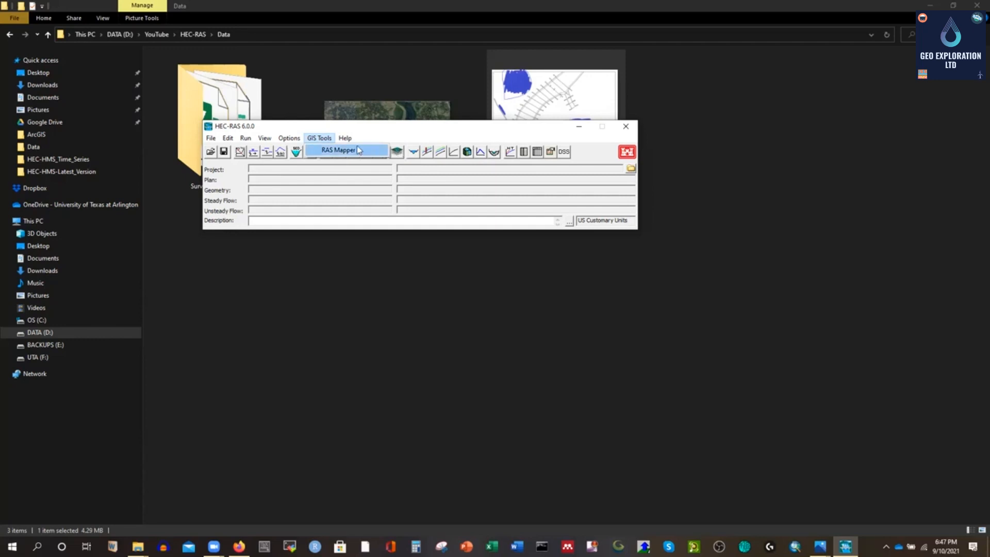
pyautogui.click(340, 150)
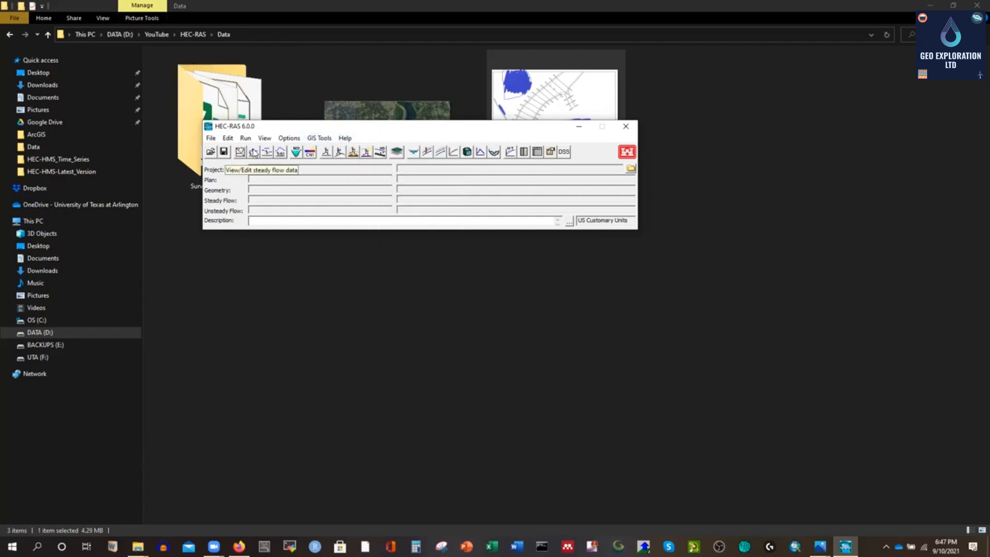
pyautogui.click(227, 137)
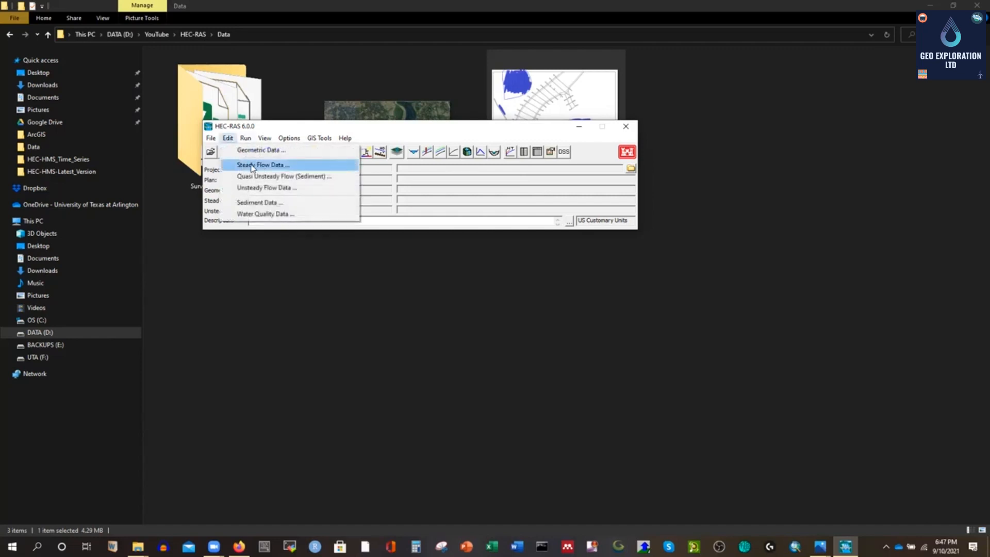
pyautogui.click(392, 131)
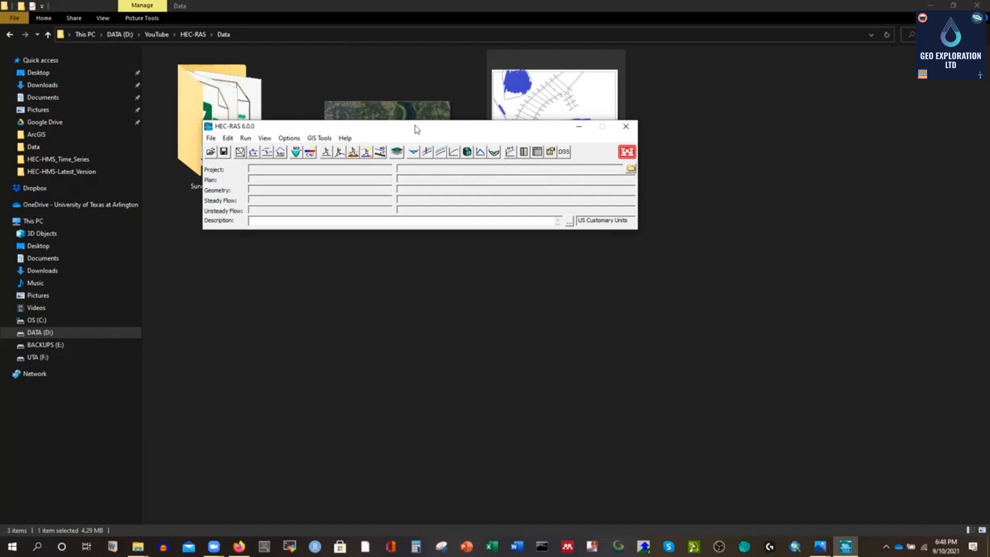
# Step: Start a new project and choose the YouTube\HEC-RAS folder on drive D as its location
pyautogui.moveTo(412, 132); pyautogui.dragTo(399, 134)
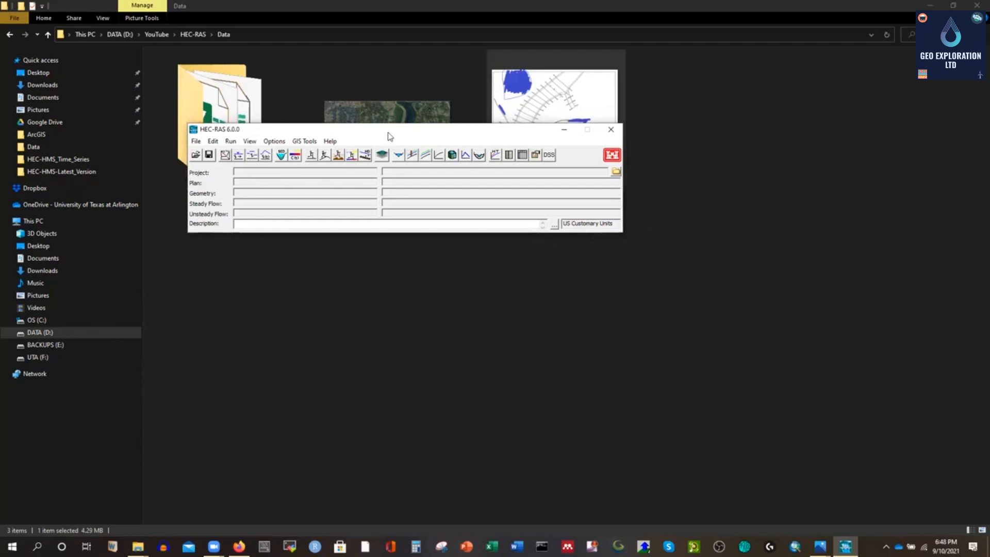
pyautogui.click(196, 141)
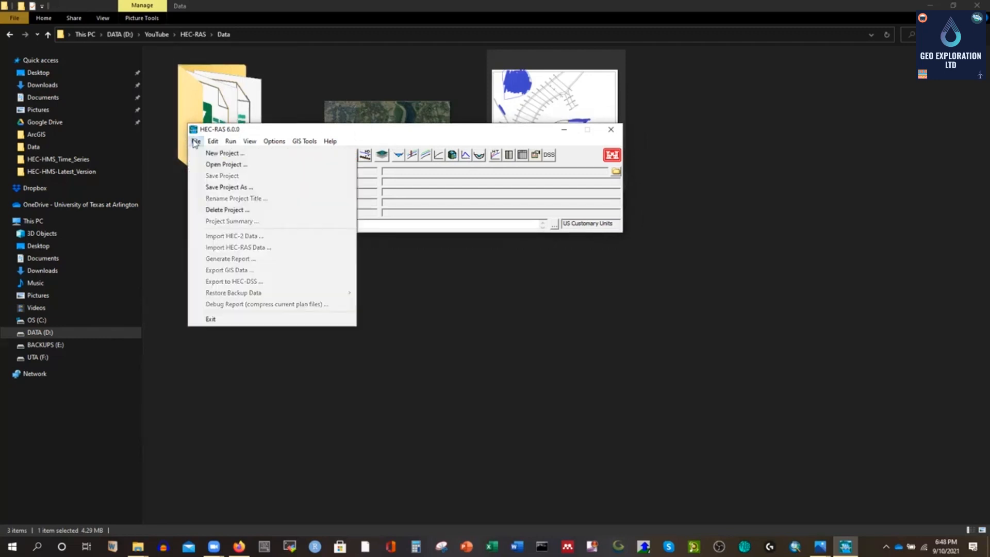
pyautogui.click(214, 154)
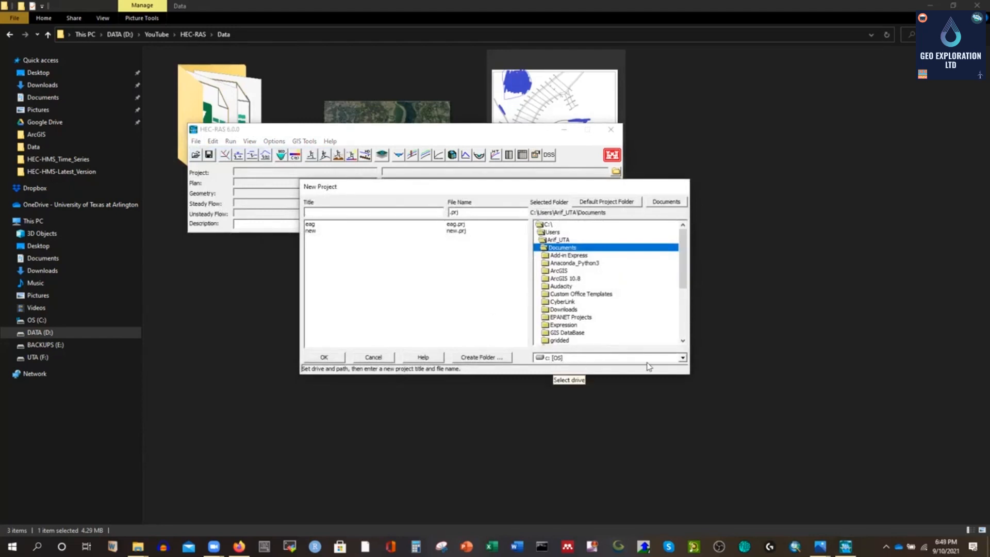
pyautogui.click(683, 359)
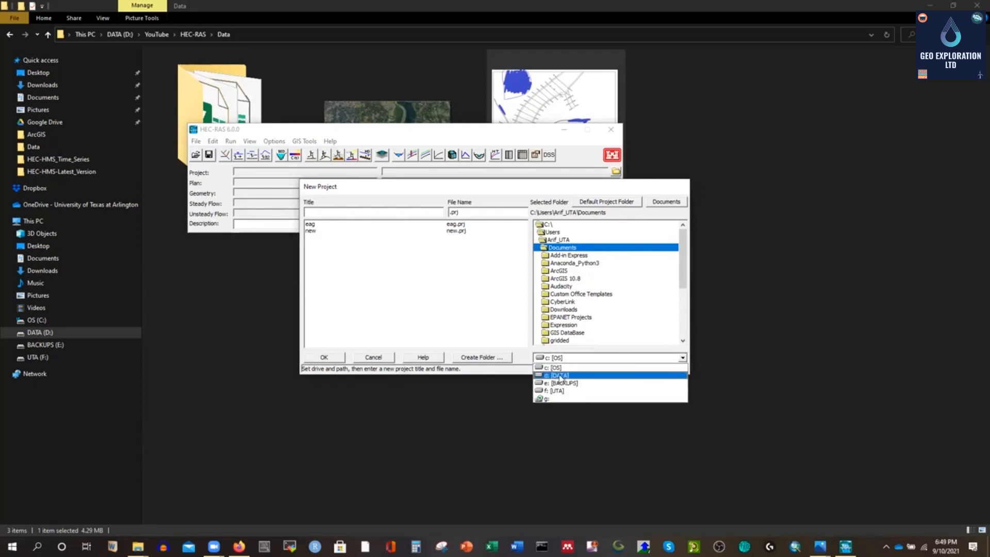
pyautogui.click(561, 378)
pyautogui.scroll(-10, 573, 330)
pyautogui.scroll(-1, 573, 329)
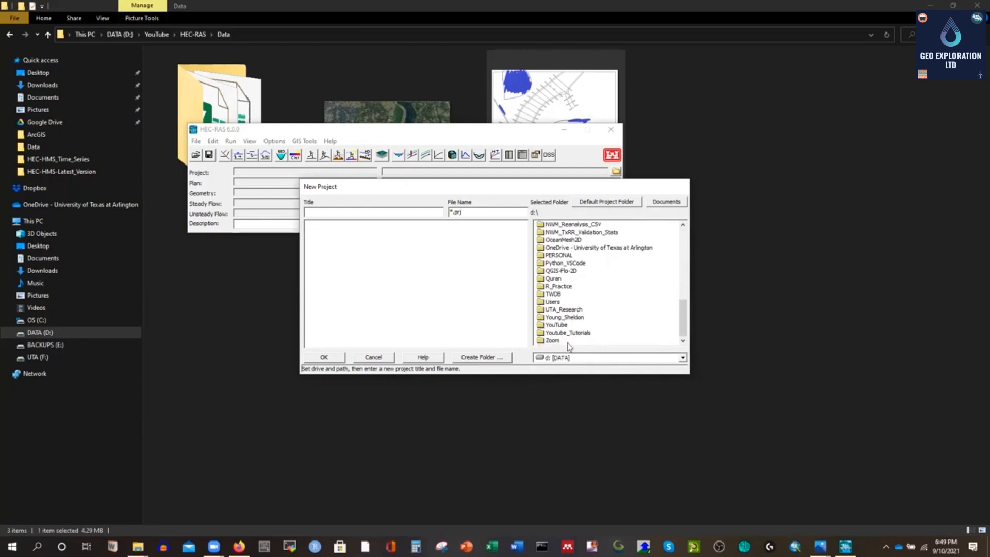
pyautogui.doubleClick(558, 326)
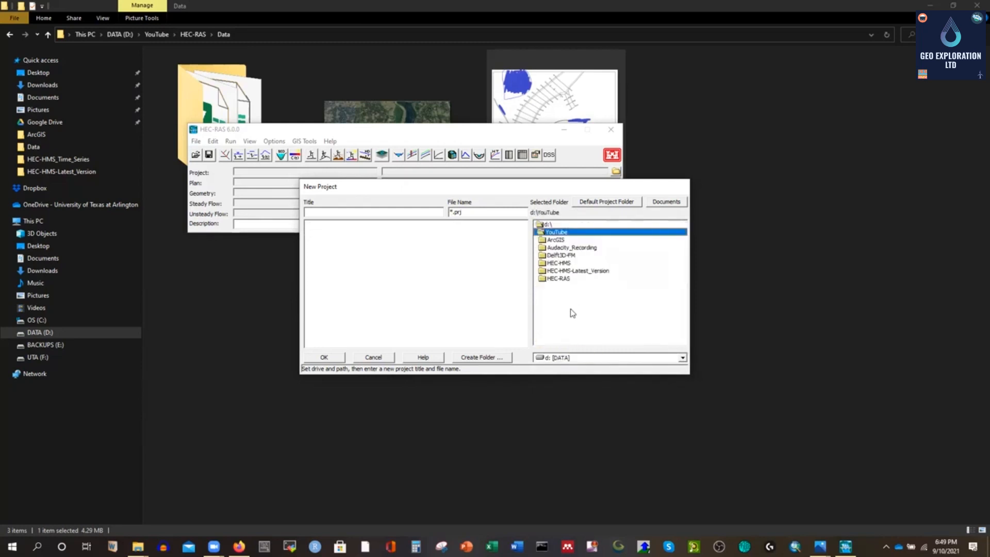
pyautogui.doubleClick(564, 279)
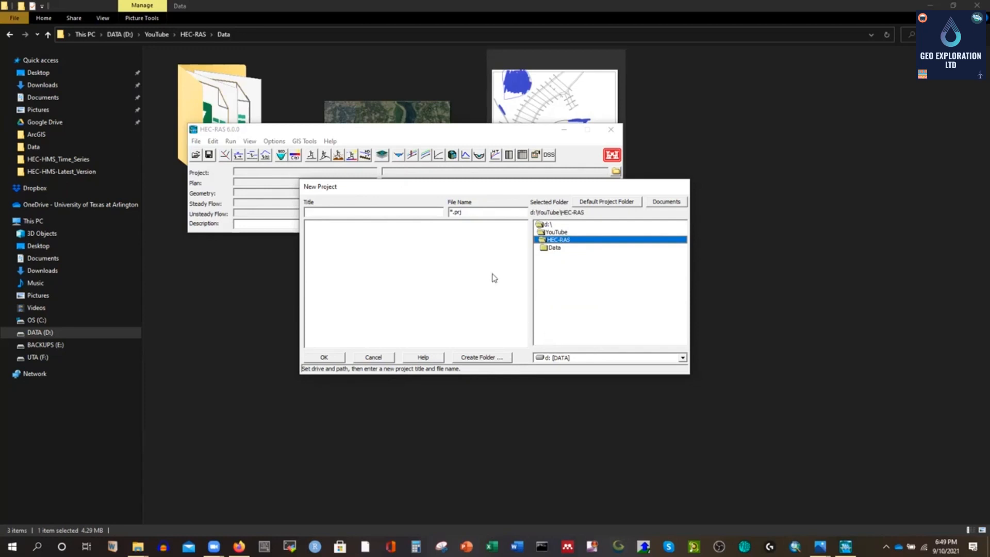
# Step: Title the project Bridge_Scour_Model and create it in the selected folder
pyautogui.click(341, 214)
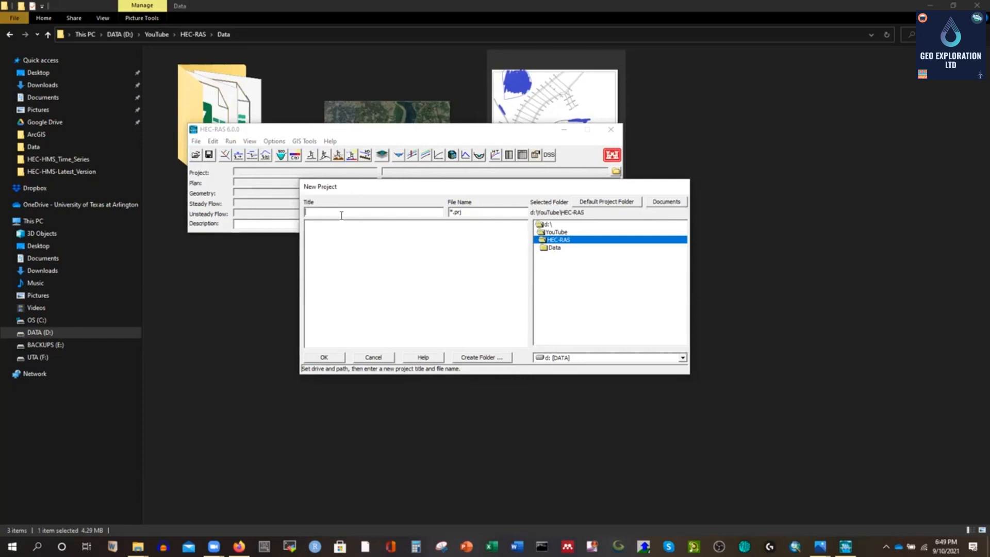
pyautogui.write('Bridge')
pyautogui.write('_Scour_Model')
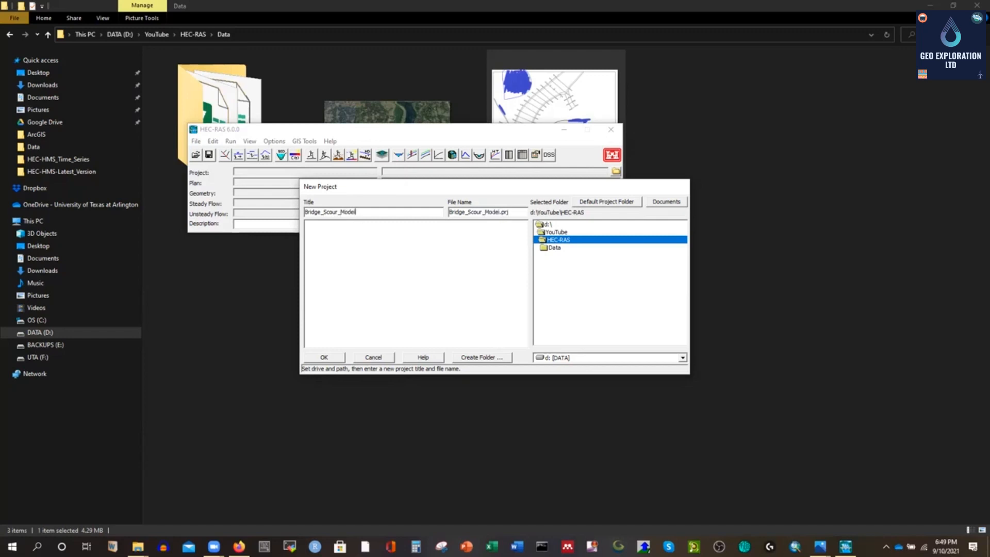
pyautogui.click(325, 358)
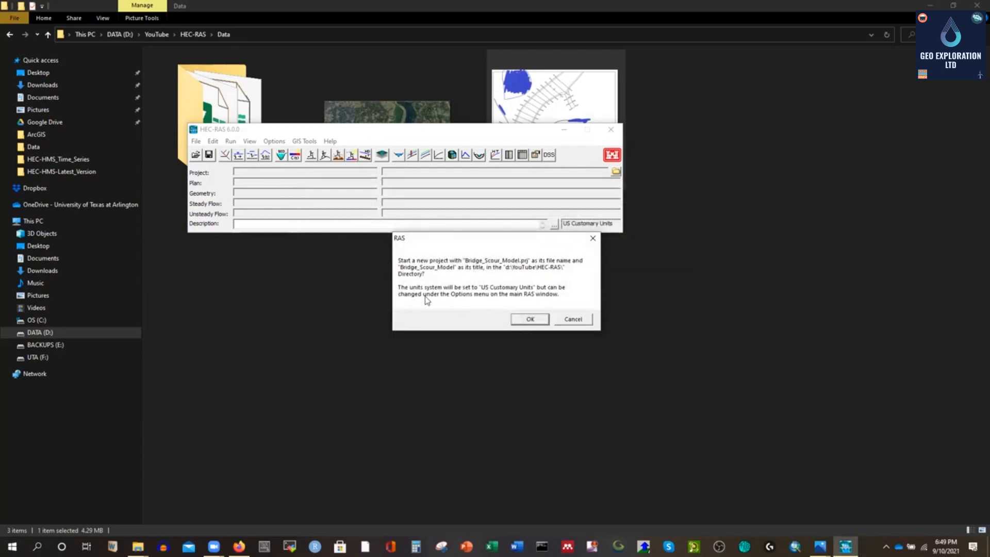
pyautogui.click(528, 319)
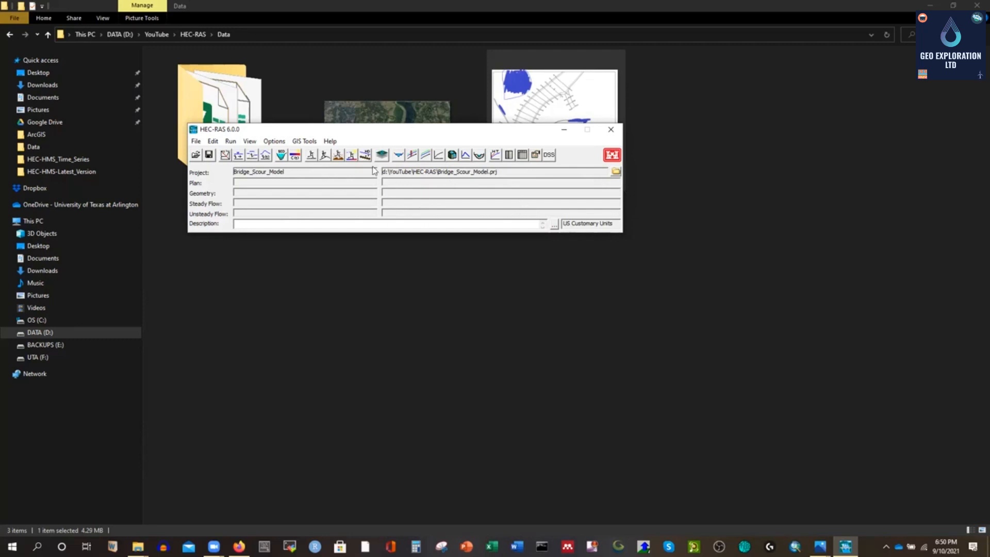
# Step: Set the project's unit system to System International (Metric System)
pyautogui.click(278, 144)
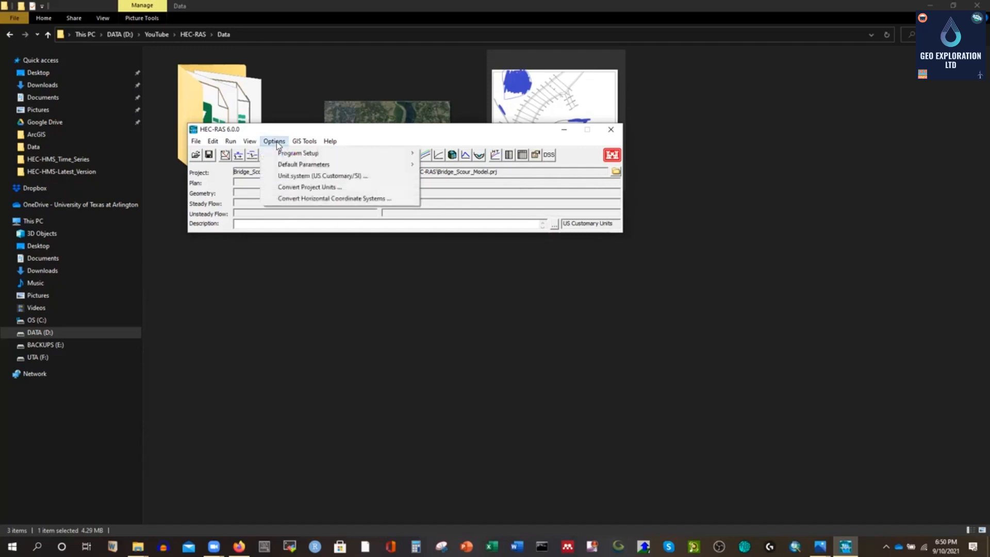
pyautogui.click(290, 177)
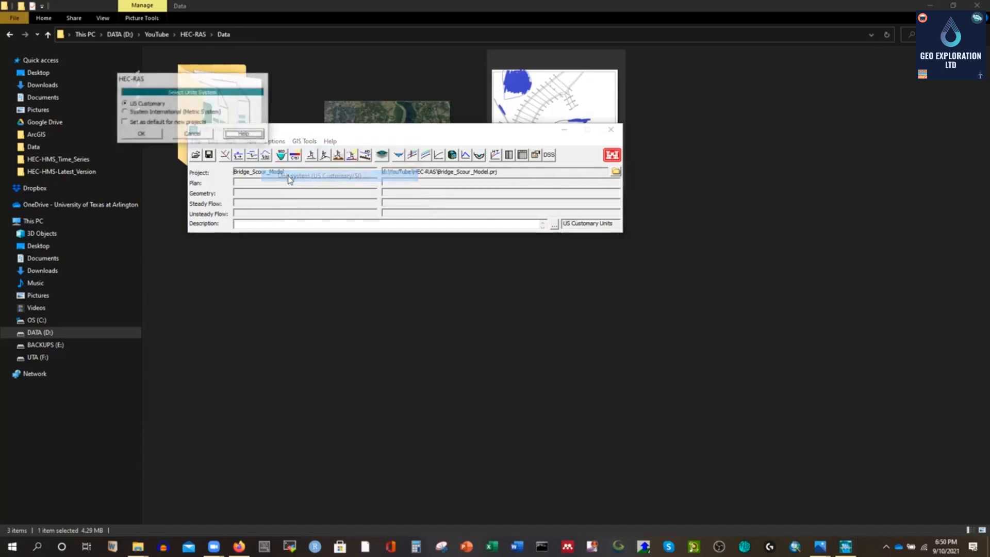
pyautogui.click(145, 113)
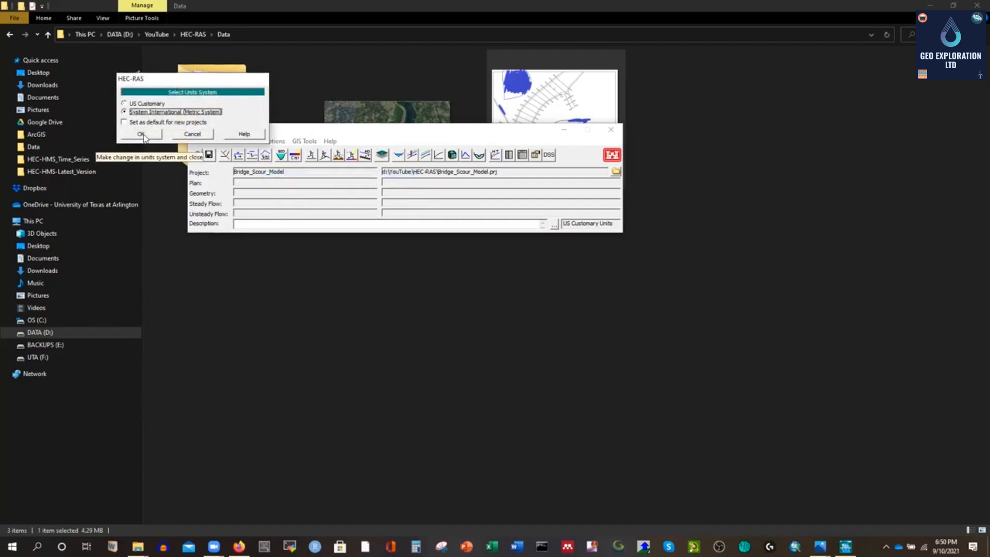
pyautogui.click(141, 135)
pyautogui.click(530, 319)
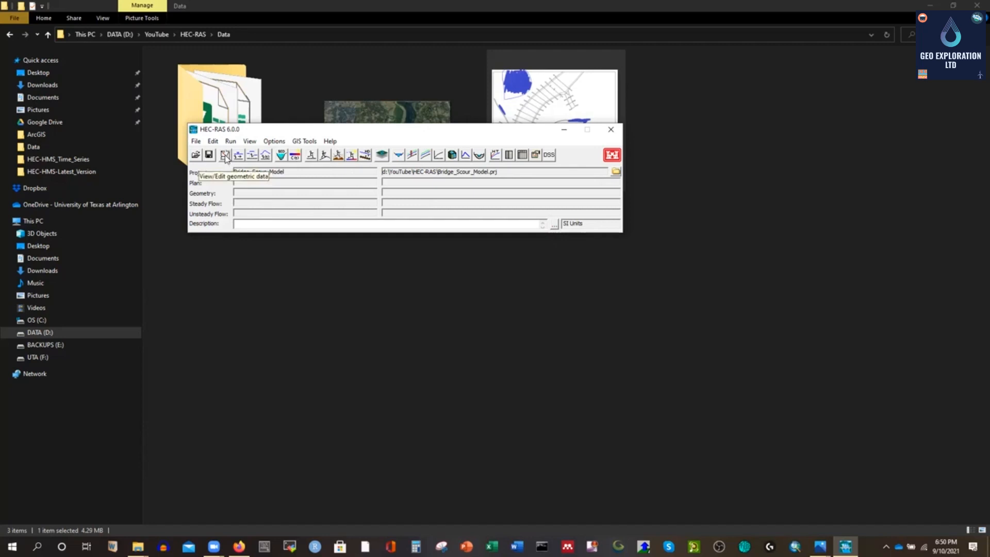
# Step: Open the geometric data editor and maximize its window
pyautogui.click(214, 144)
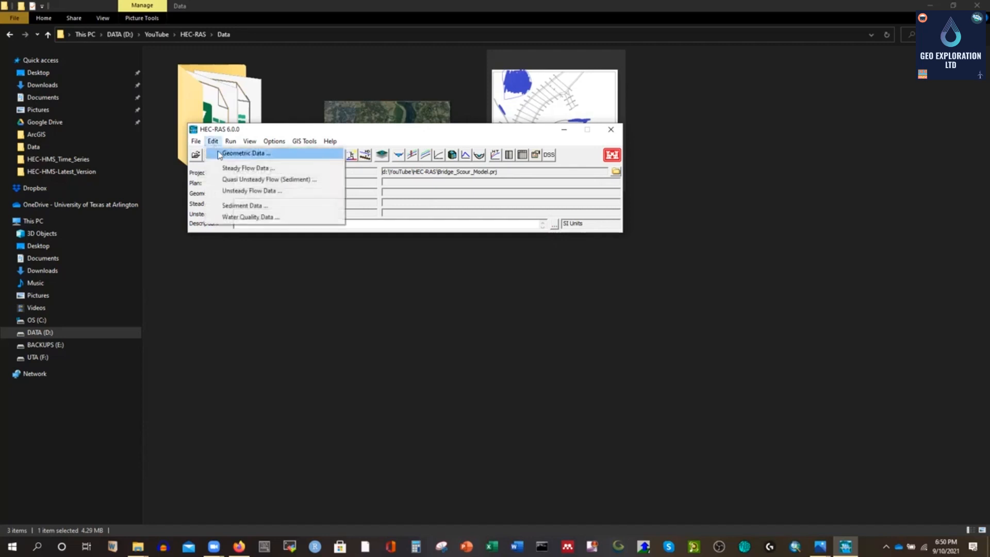
pyautogui.click(242, 154)
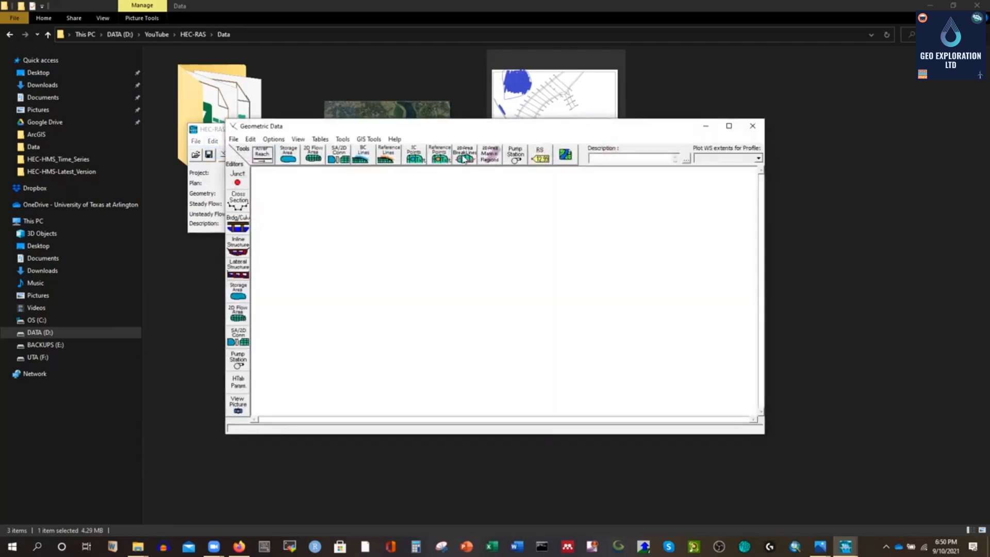
pyautogui.click(730, 120)
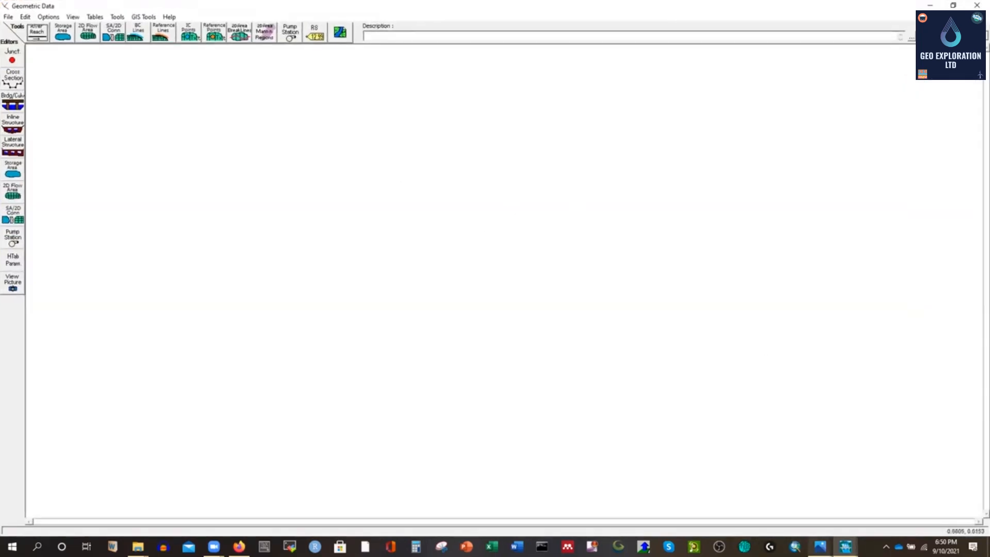
# Step: Check the river alignment in the Scan10035.png survey drawing, and return to the geometric data editor
pyautogui.click(819, 546)
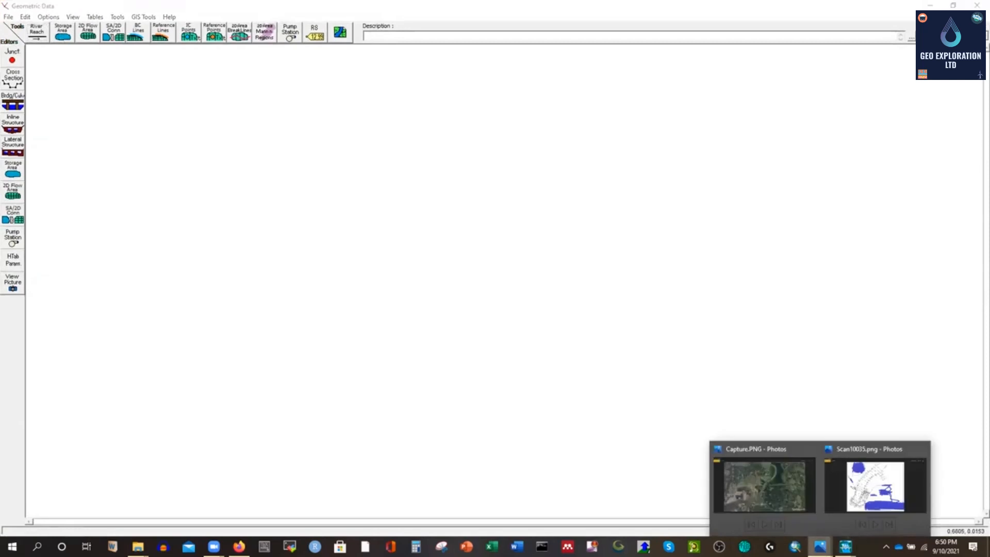
pyautogui.click(875, 487)
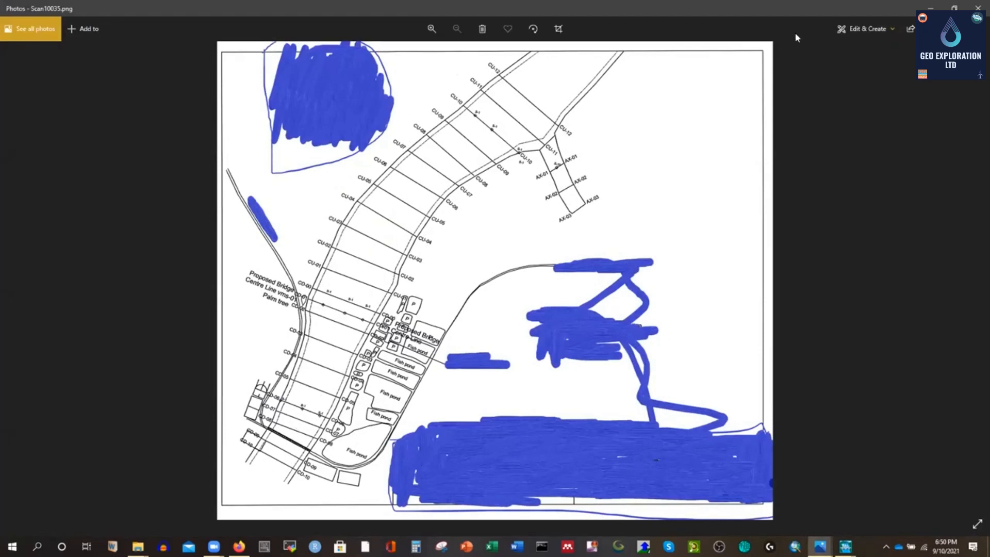
pyautogui.click(931, 7)
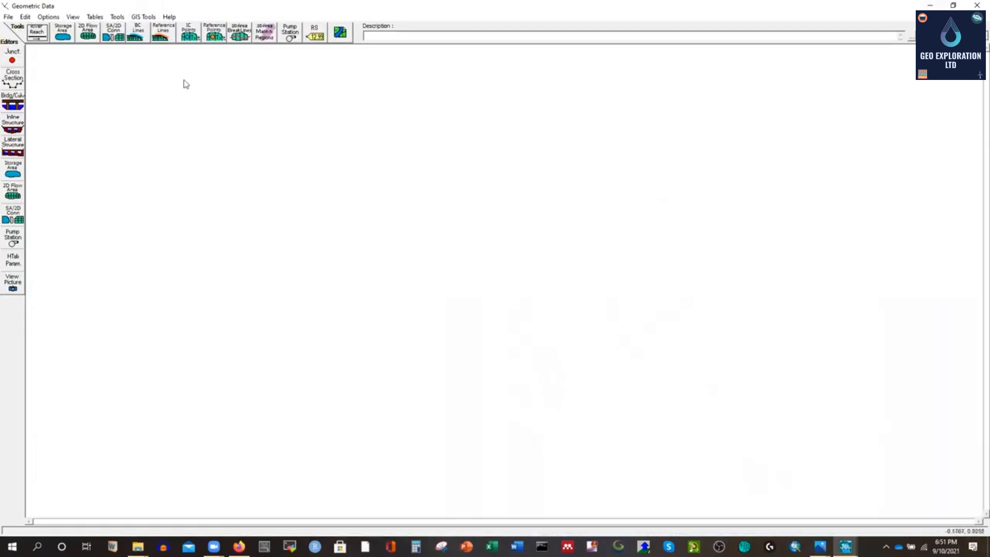
# Step: Draw a straight river reach from the upstream end at the schematic's upper right to the downstream end at its lower left
pyautogui.click(36, 34)
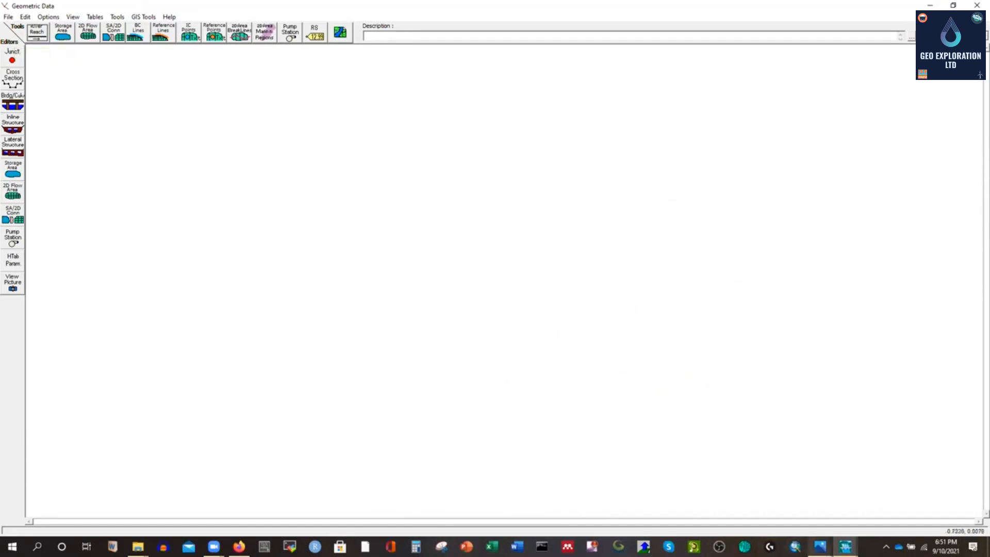
pyautogui.moveTo(820, 545)
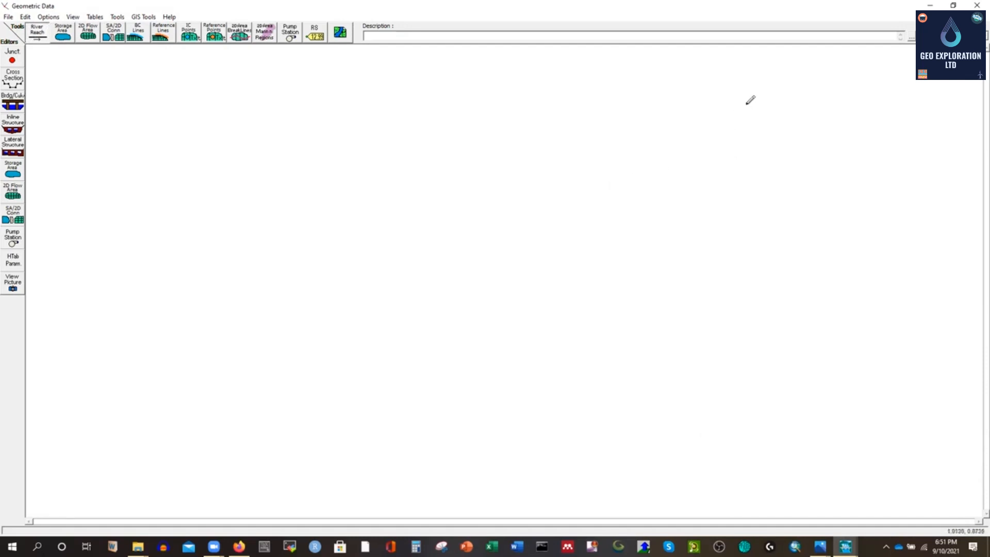
pyautogui.click(764, 104)
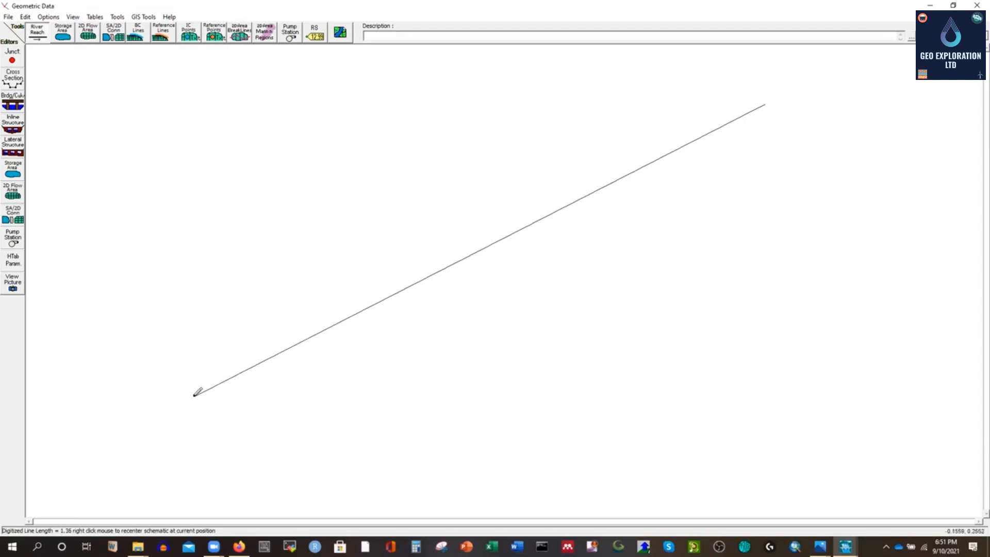
pyautogui.doubleClick(195, 395)
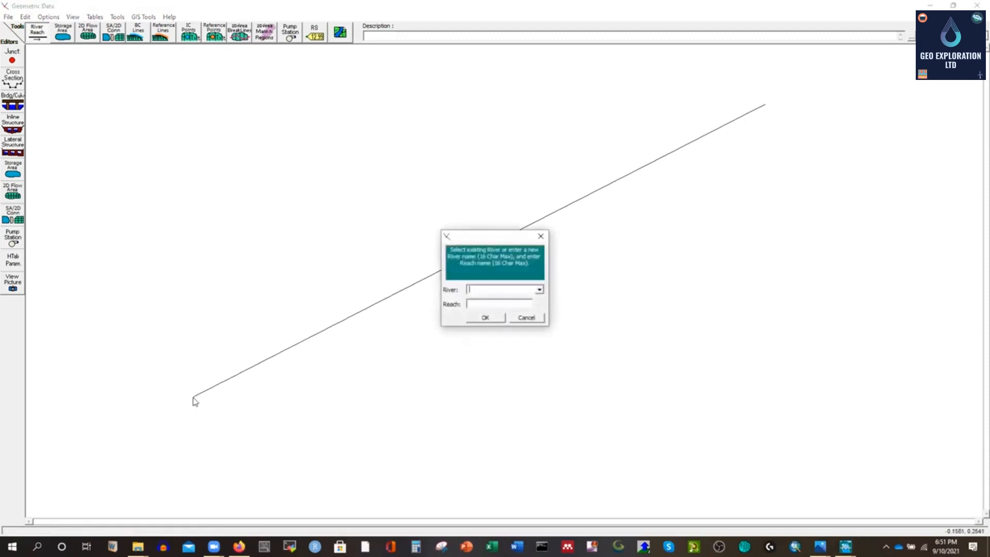
# Step: Name the new line's river River and its reach River_Reach
pyautogui.click(498, 289)
pyautogui.write('River')
pyautogui.write('River_Reach')
pyautogui.click(491, 315)
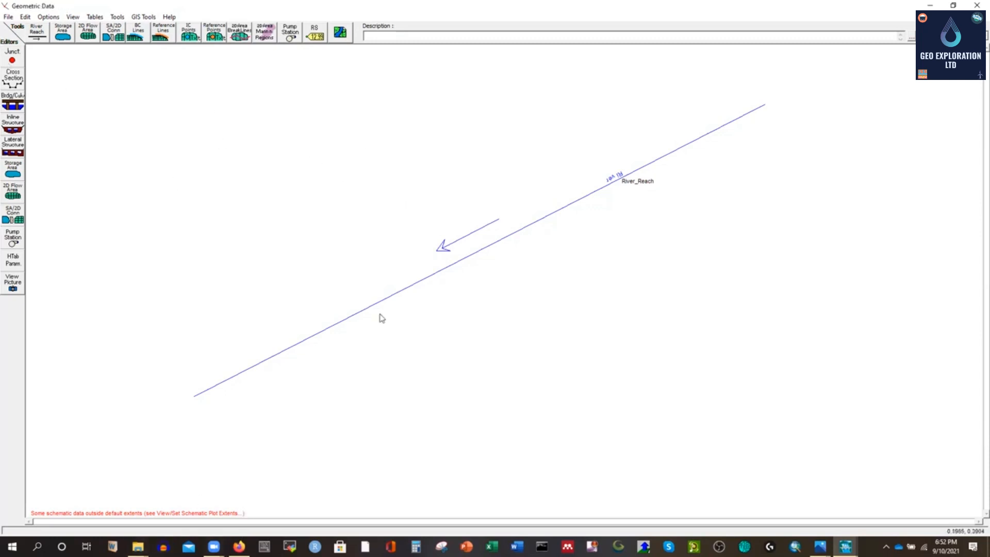
# Step: Open the cross-section data editor for River_Reach and examine the station and elevation columns of the coordinates table
pyautogui.click(12, 81)
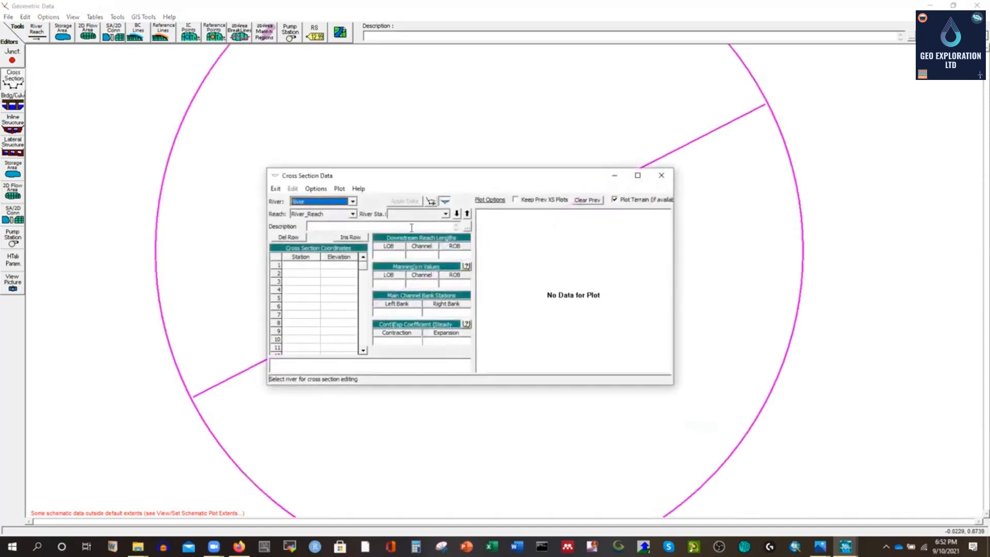
pyautogui.moveTo(413, 179); pyautogui.dragTo(399, 143)
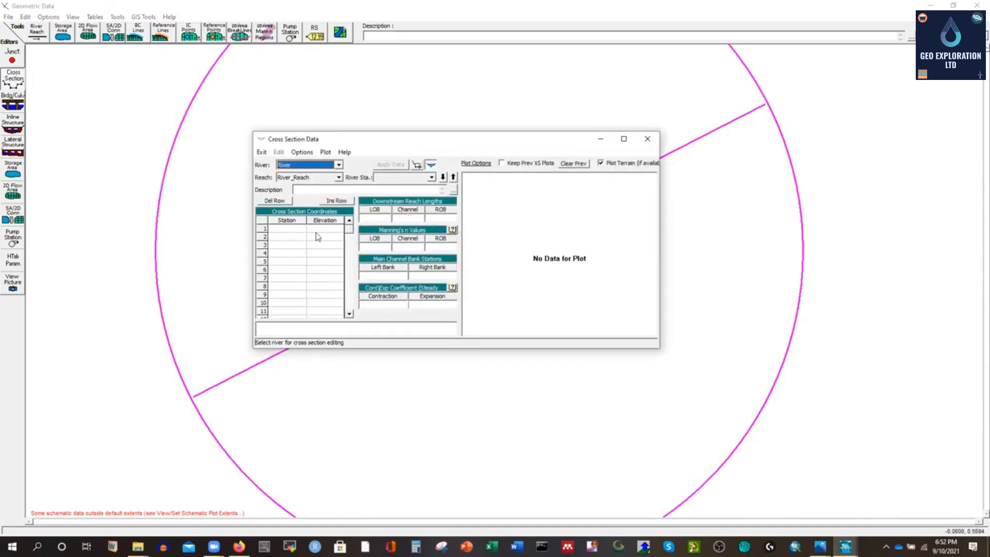
pyautogui.click(281, 228)
pyautogui.click(284, 236)
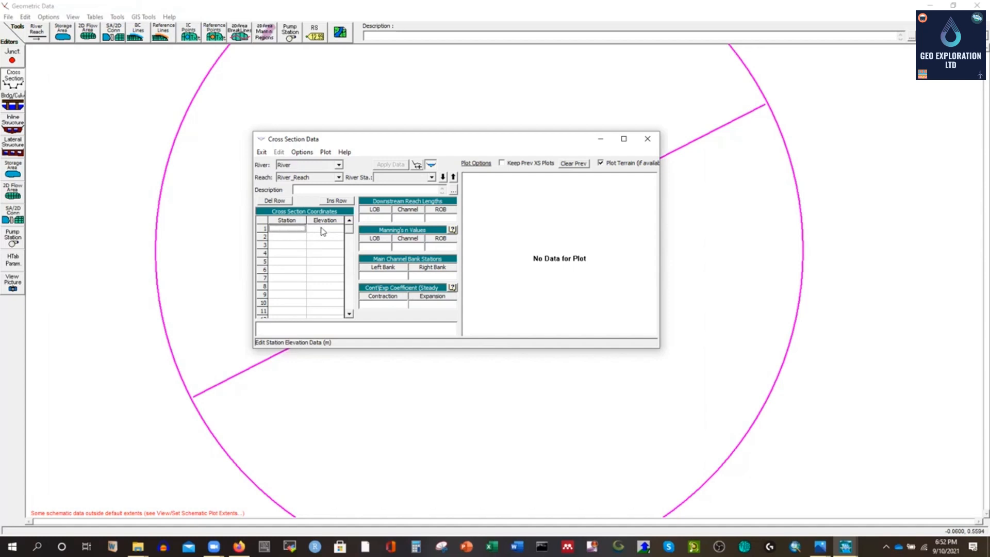
pyautogui.click(284, 238)
pyautogui.click(282, 243)
pyautogui.click(320, 237)
pyautogui.click(324, 253)
pyautogui.click(324, 279)
pyautogui.click(325, 311)
# Step: Switch to File Explorer and open the Survey Data - Thalweg folder to view the cross-section workbooks
pyautogui.click(138, 546)
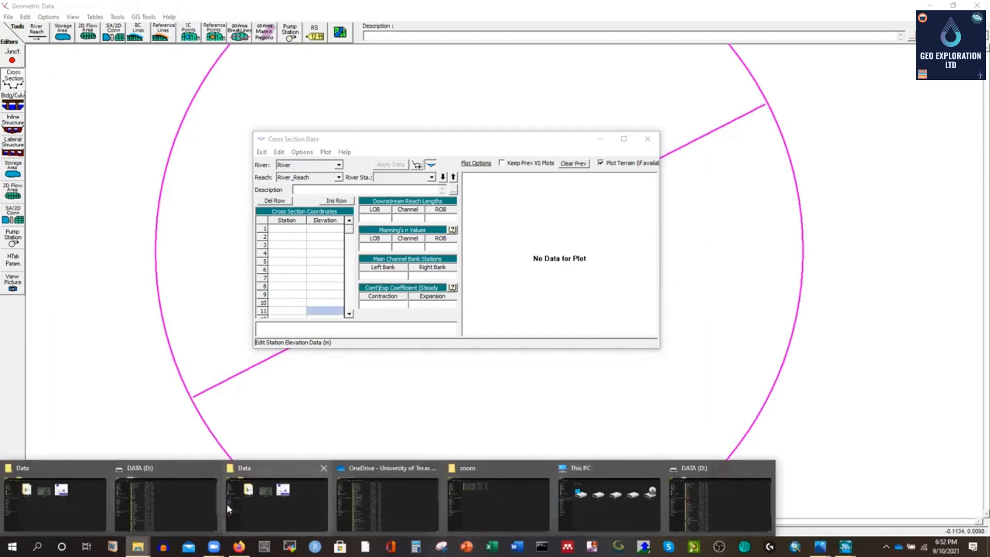
pyautogui.click(258, 507)
pyautogui.doubleClick(255, 133)
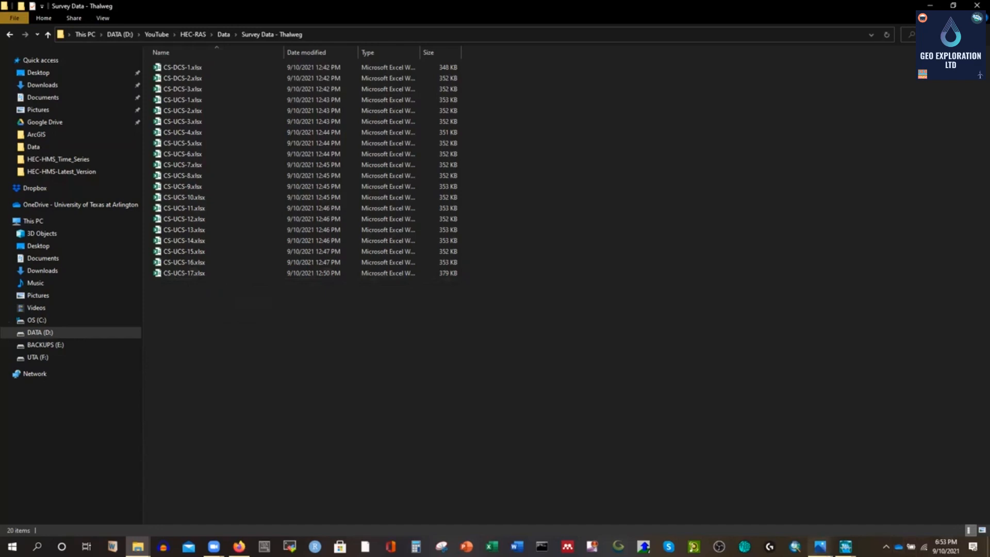
# Step: Compare the cross-section labels on the Scan10035.png survey drawing with the workbook names in the survey data folder
pyautogui.moveTo(820, 545)
pyautogui.click(882, 504)
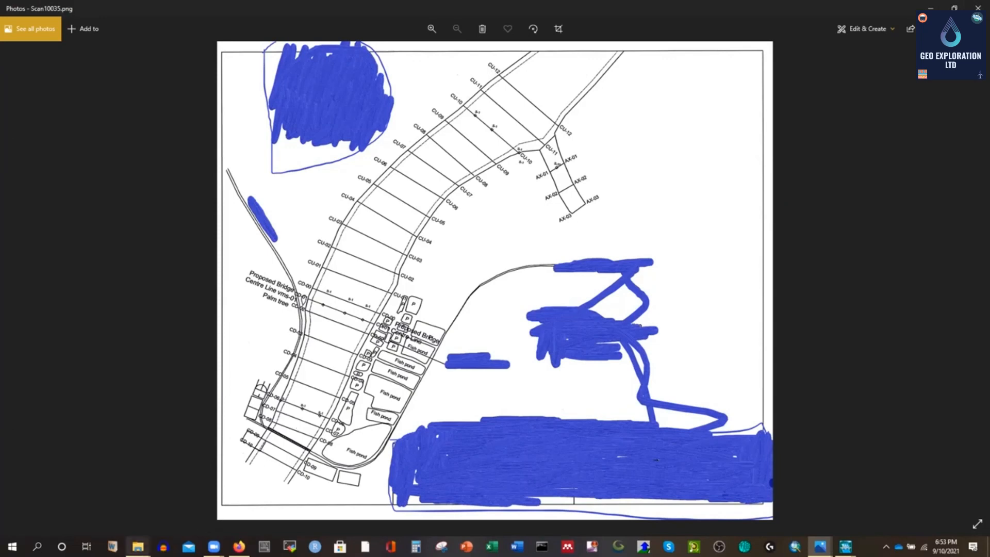
pyautogui.moveTo(138, 545)
pyautogui.click(260, 506)
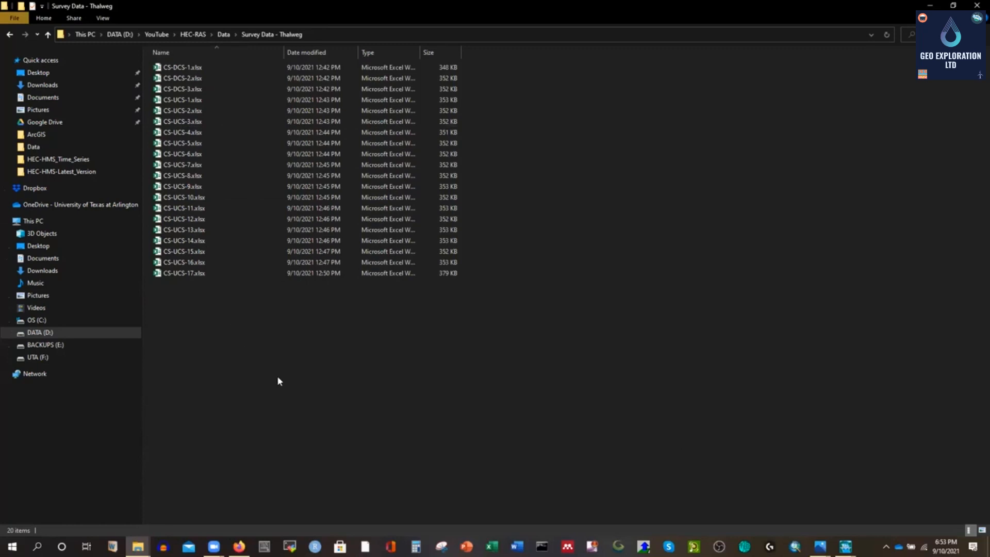
pyautogui.moveTo(845, 547)
pyautogui.click(943, 498)
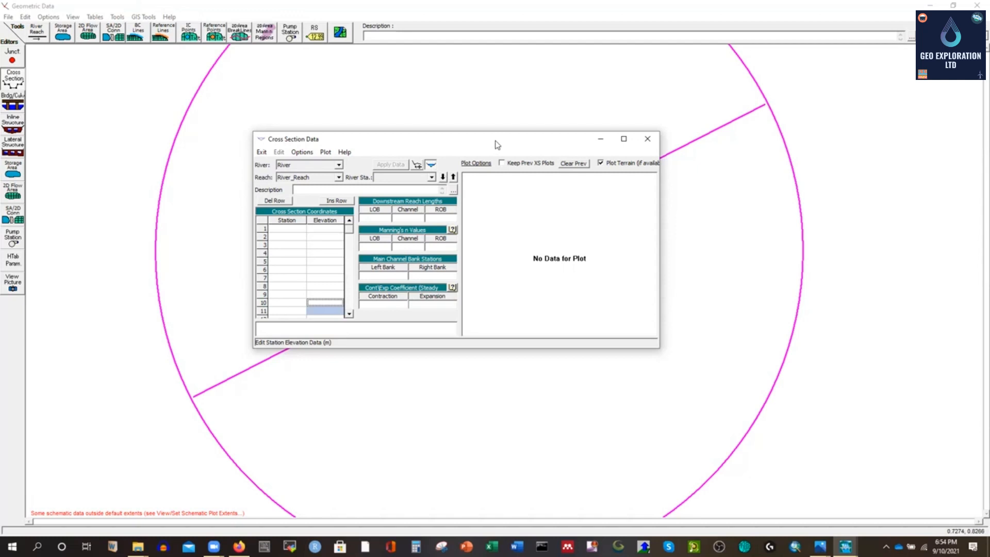
pyautogui.click(303, 153)
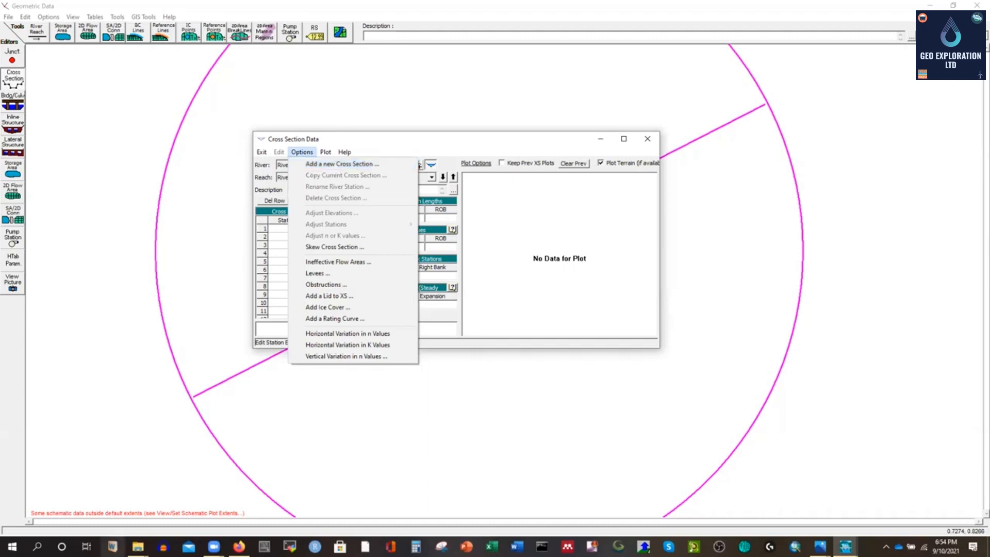
pyautogui.click(333, 164)
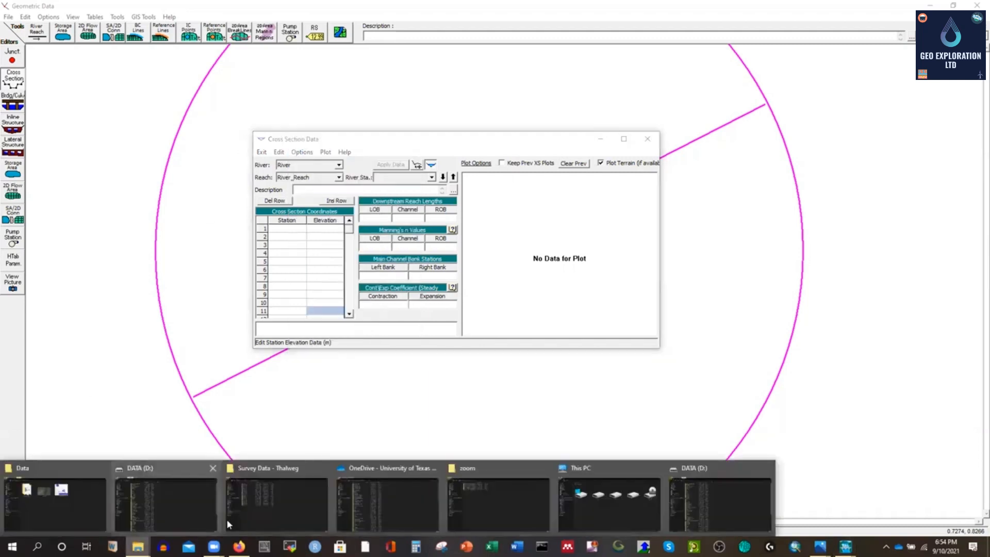
# Step: Open CS-UCS-17.xlsx from the Survey Data - Thalweg folder and swap the Left Bank and Right Bank labels on its cross-section chart
pyautogui.click(263, 511)
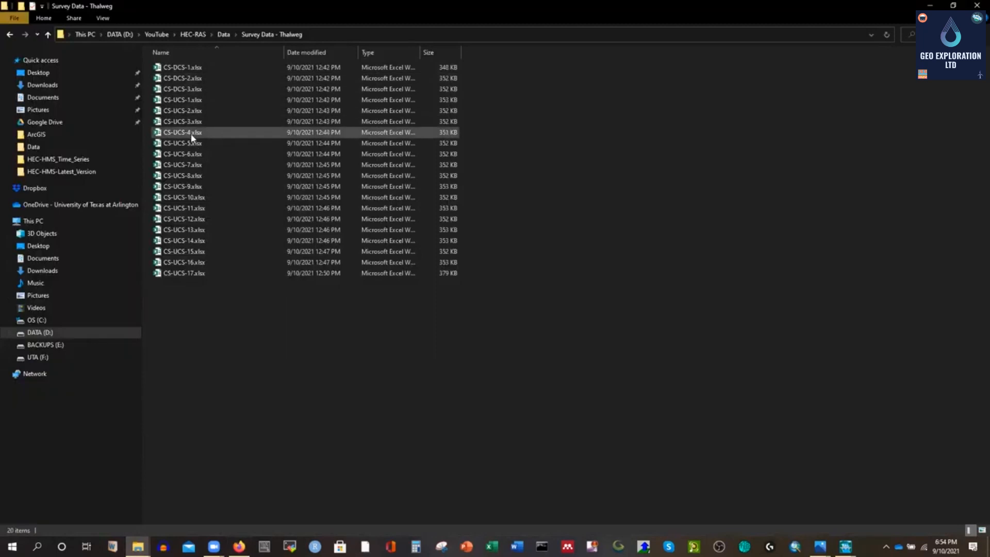
pyautogui.click(184, 274)
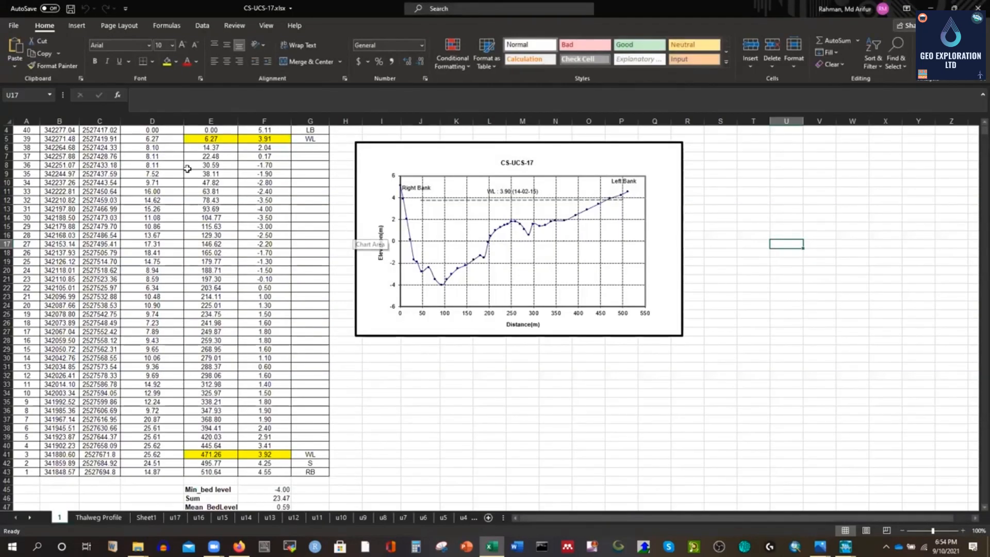
pyautogui.click(411, 190)
pyautogui.moveTo(410, 182)
pyautogui.mouseDown()
pyautogui.moveTo(628, 197)
pyautogui.moveTo(405, 188)
pyautogui.mouseUp()
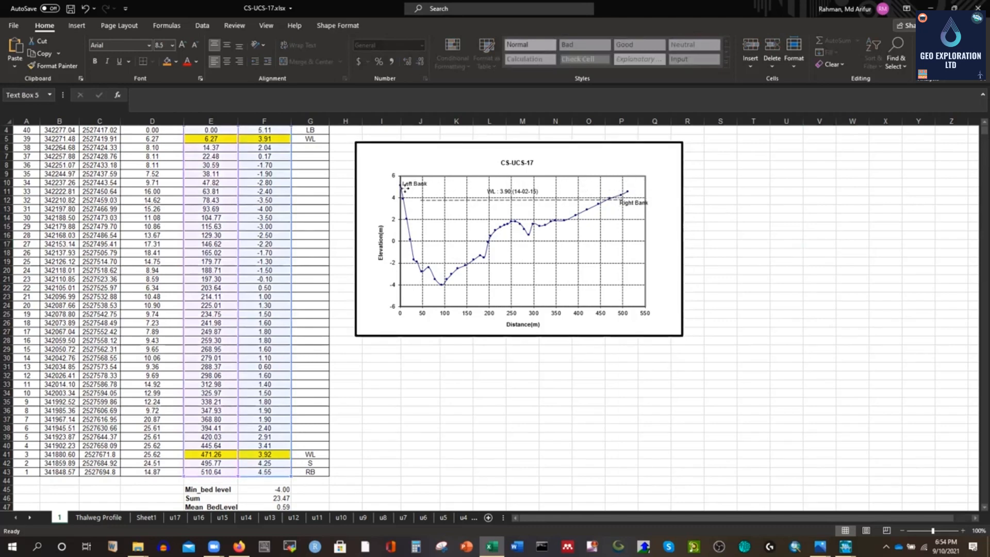
pyautogui.click(669, 236)
# Step: Examine the point-to-point distance, cumulative distance and elevation columns of CS-UCS-17 against the plotted profile
pyautogui.moveTo(400, 186)
pyautogui.scroll(1, 213, 235)
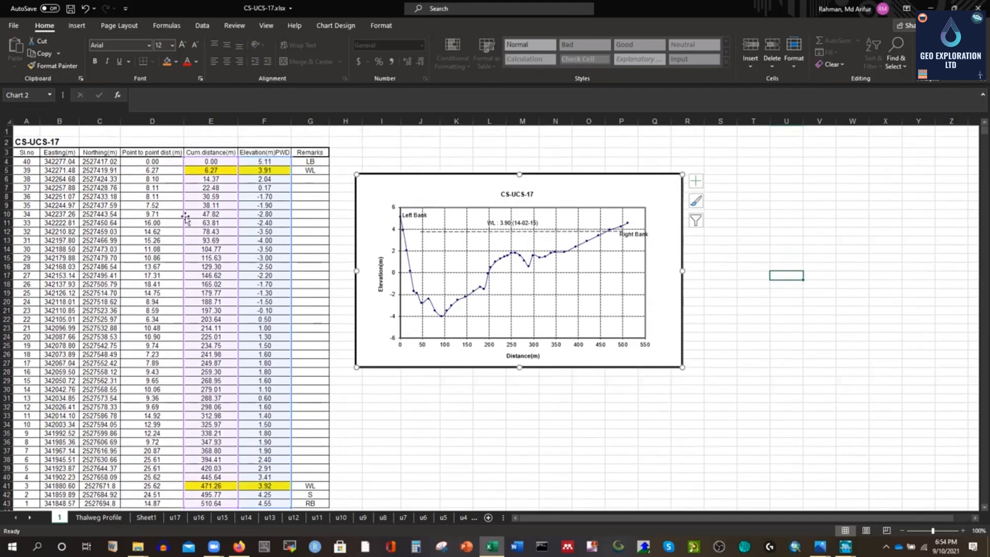
pyautogui.click(151, 161)
pyautogui.click(208, 161)
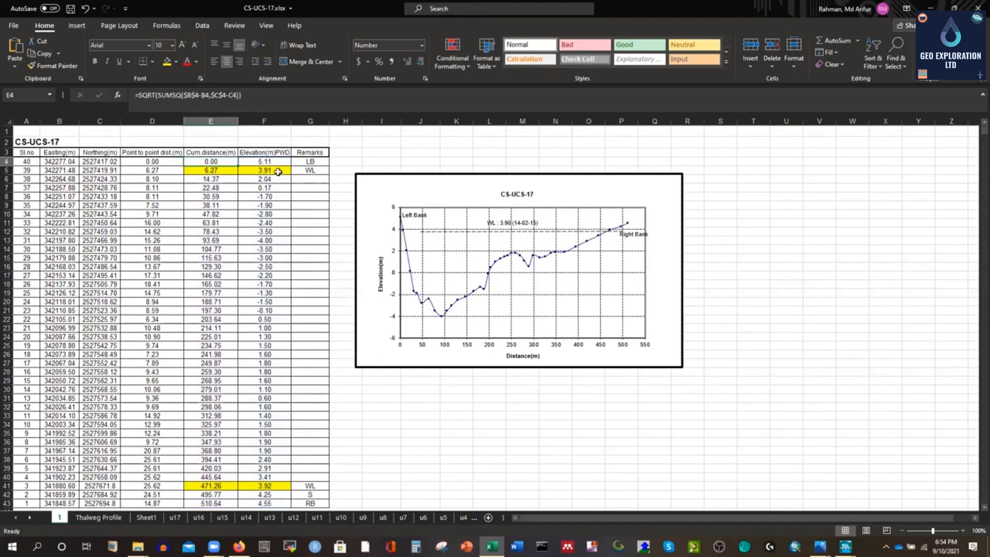
pyautogui.click(264, 162)
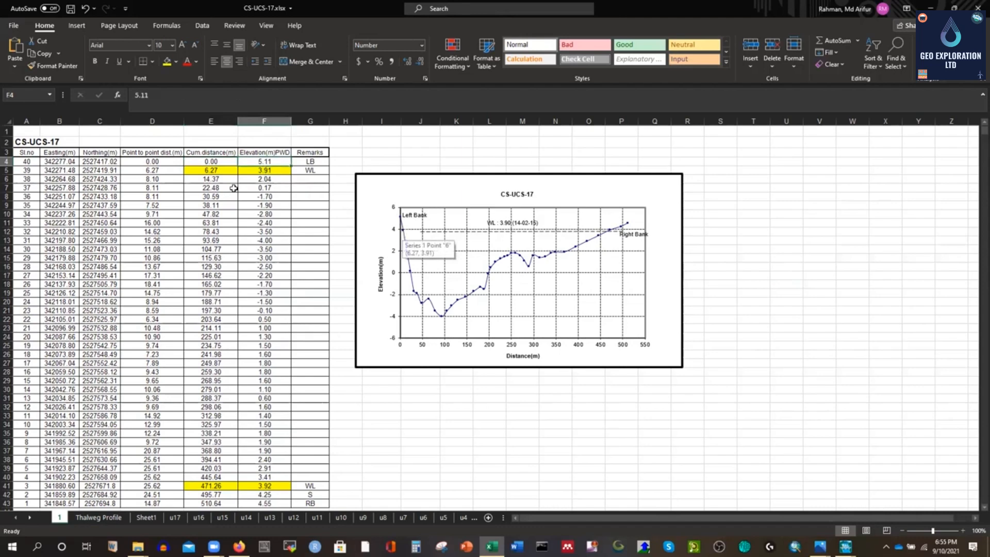
pyautogui.click(161, 170)
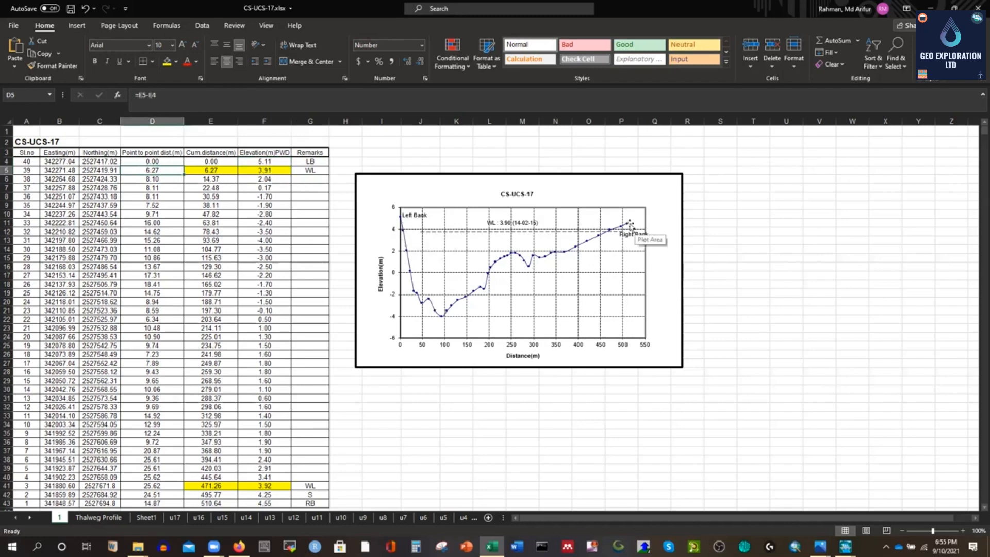
pyautogui.scroll(-2, 237, 263)
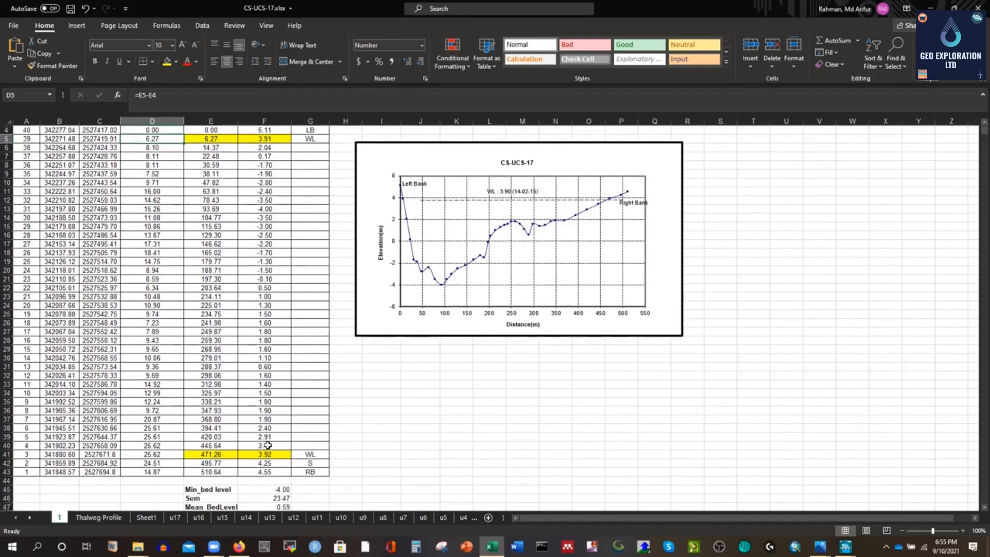
pyautogui.scroll(2, 273, 331)
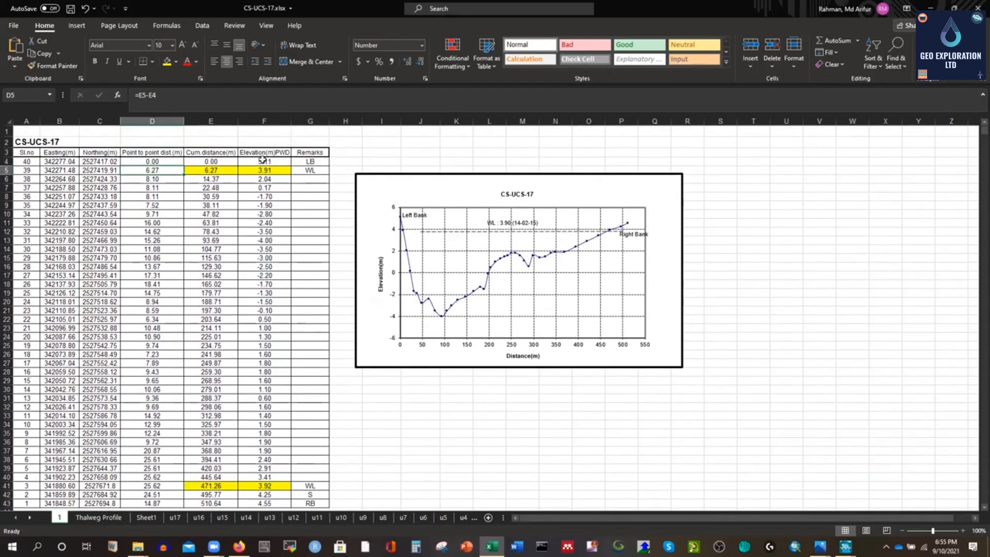
# Step: Check the LB and RB remarks in the first and last survey rows and review the cumulative distance and elevation columns
pyautogui.click(306, 161)
pyautogui.scroll(-1, 247, 290)
pyautogui.scroll(-2, 247, 290)
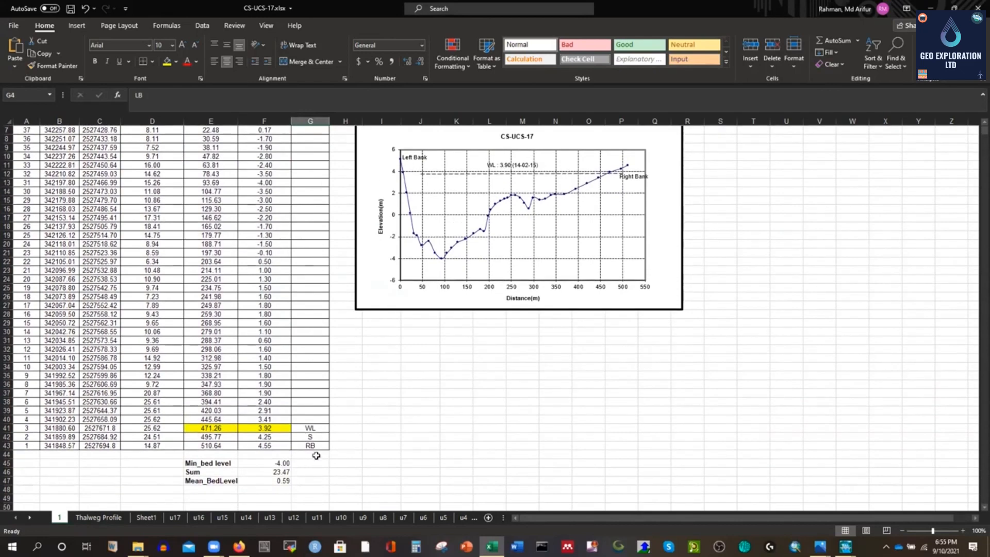
pyautogui.click(317, 446)
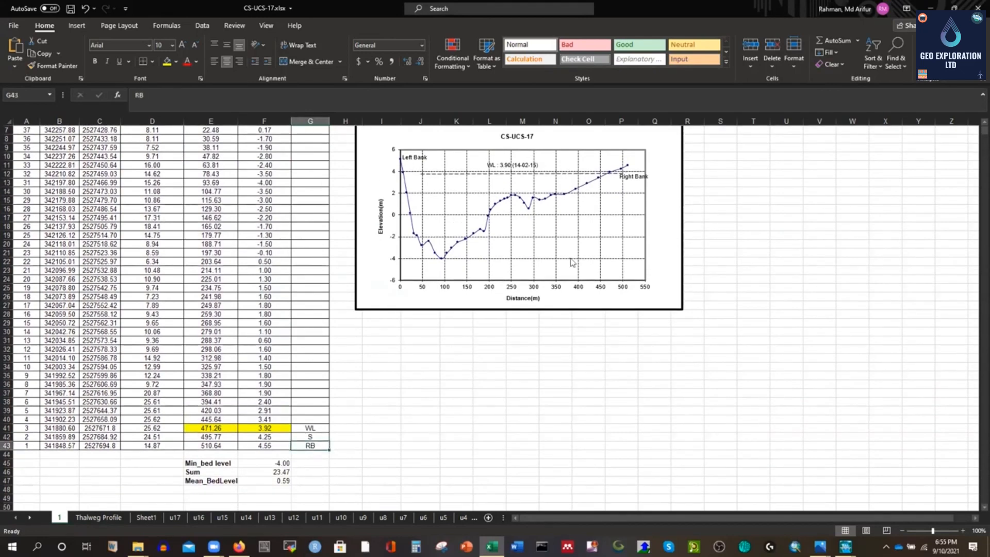
pyautogui.scroll(2, 570, 346)
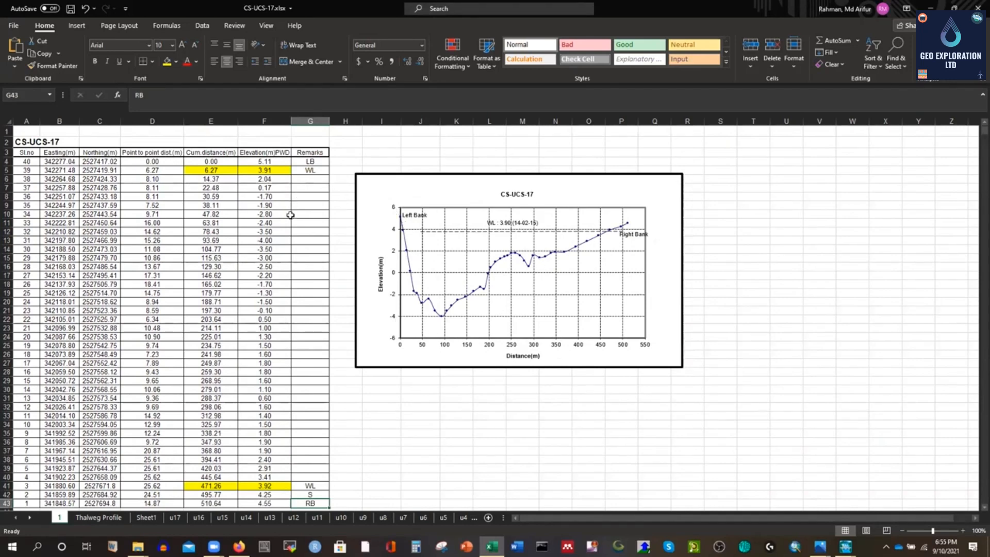
pyautogui.moveTo(200, 161); pyautogui.dragTo(264, 284)
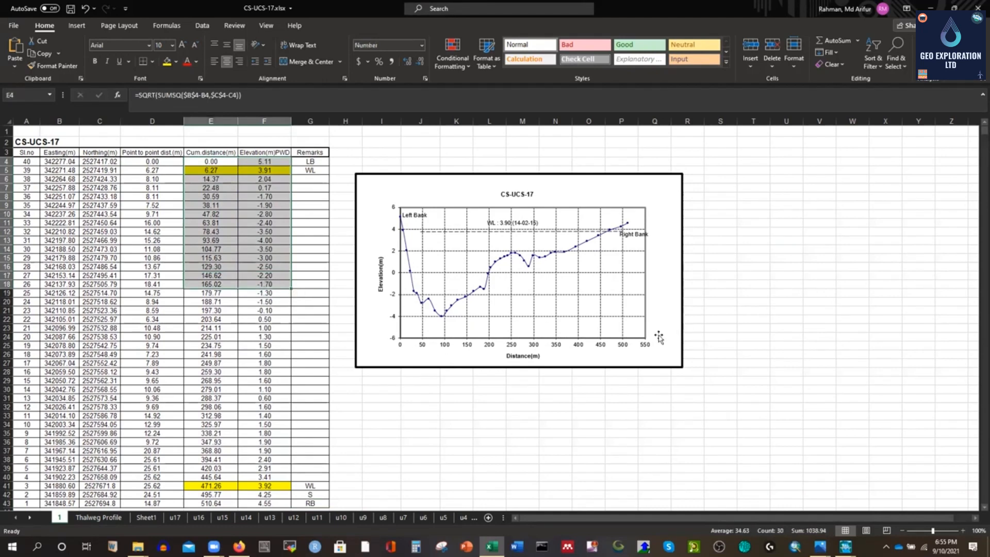
# Step: Switch to the HEC-RAS Cross Section Data editor and add a new cross section at river station 20 in River_Reach
pyautogui.click(845, 545)
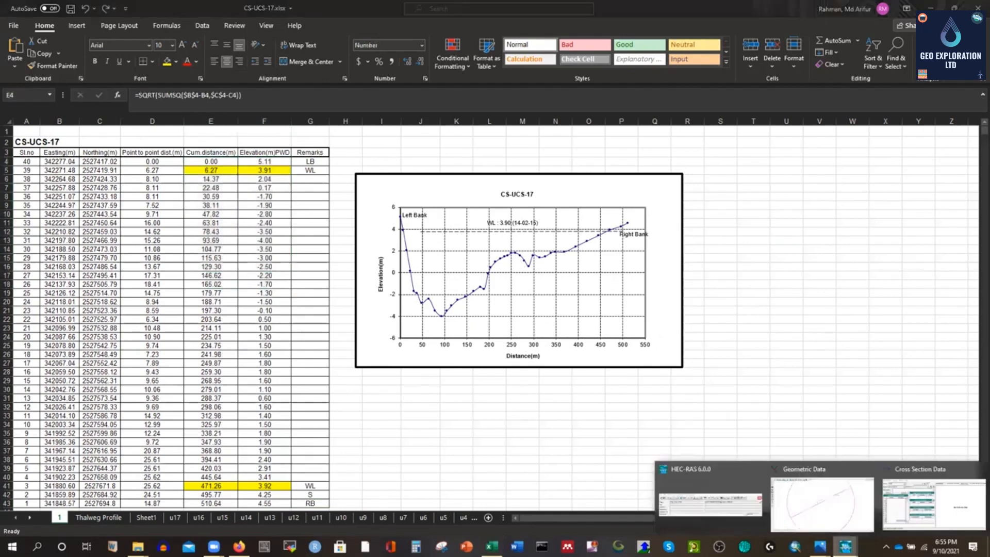
pyautogui.click(951, 500)
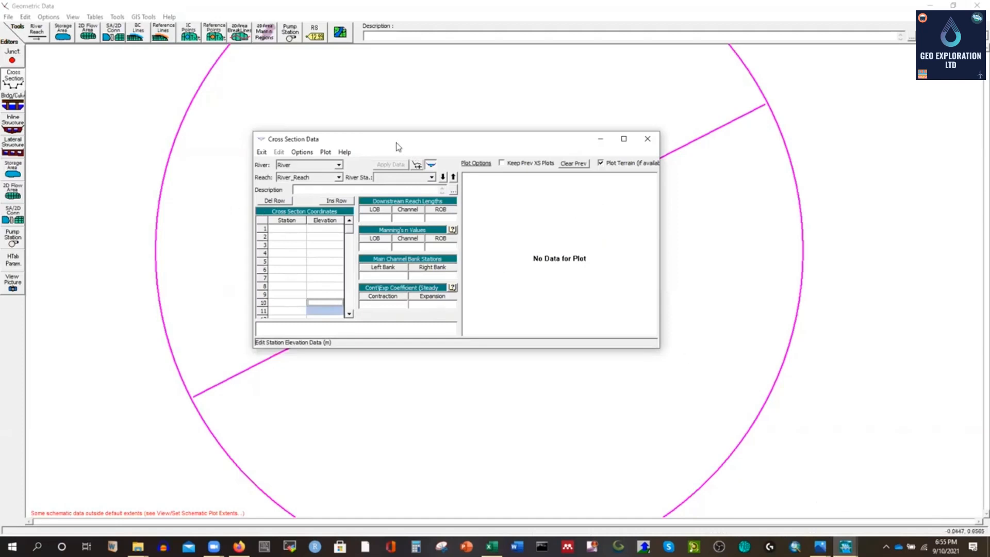
pyautogui.moveTo(403, 148); pyautogui.dragTo(360, 142)
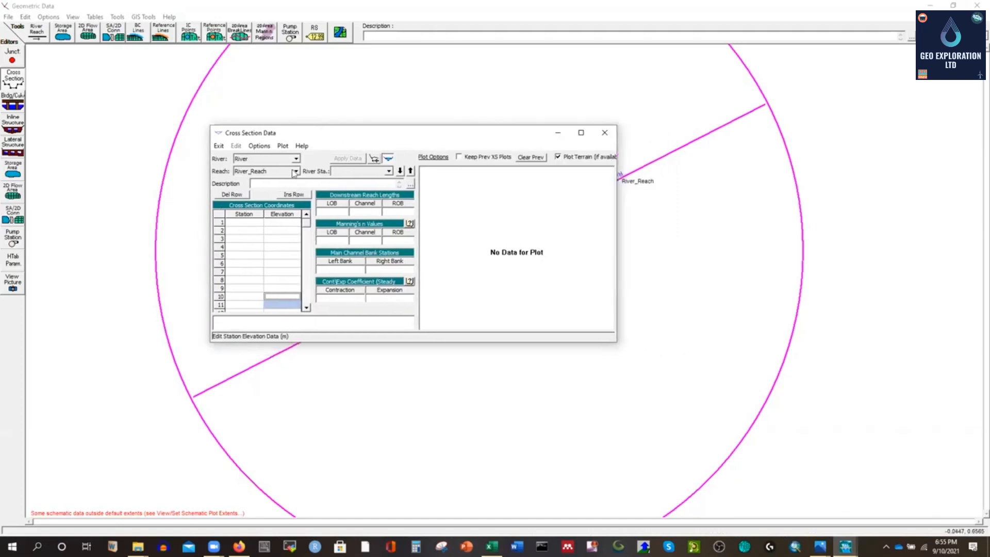
pyautogui.click(259, 147)
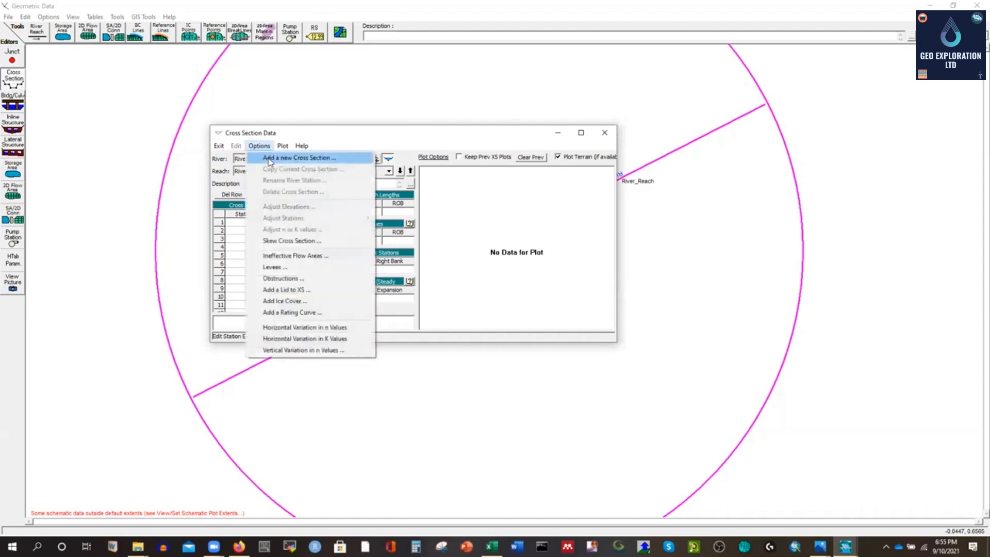
pyautogui.click(268, 158)
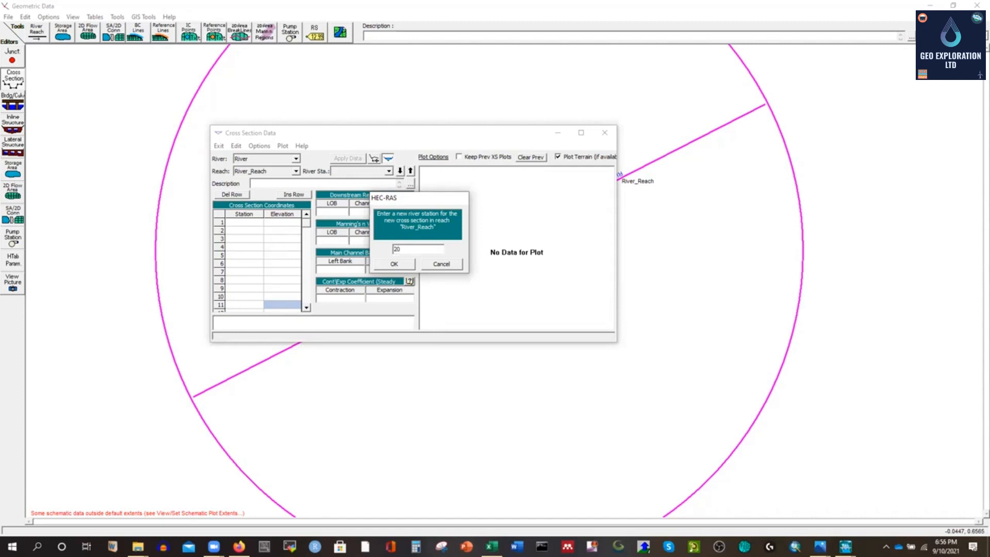
pyautogui.click(396, 264)
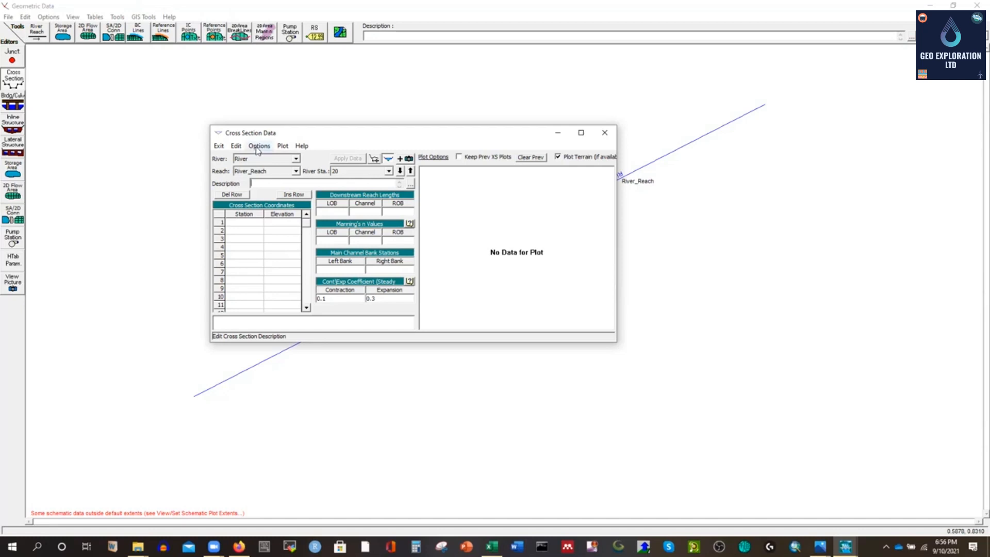
pyautogui.click(257, 149)
pyautogui.click(383, 141)
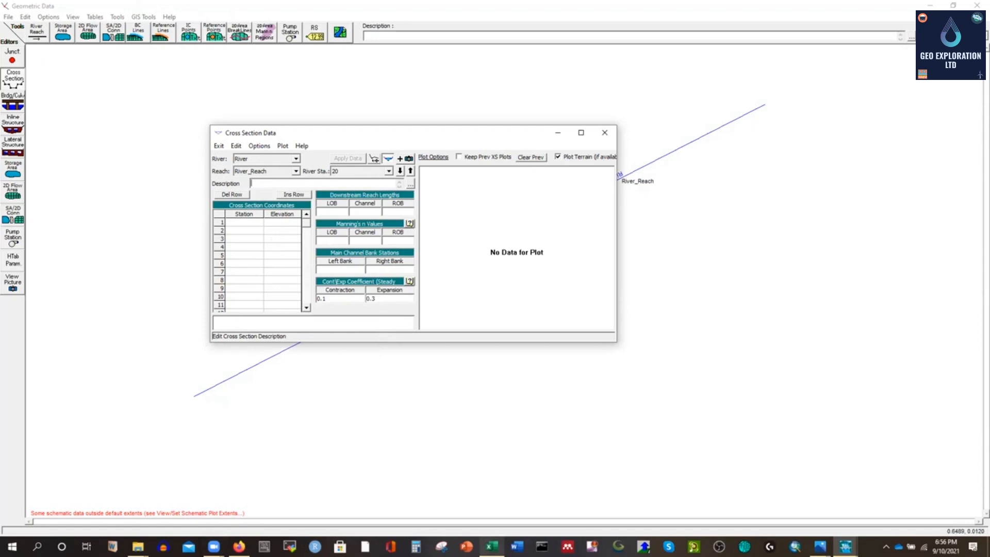
# Step: Switch to the CS-UCS-17 workbook in Excel and copy all cumulative distance and elevation values, cells E4 through F43
pyautogui.click(491, 546)
pyautogui.click(377, 389)
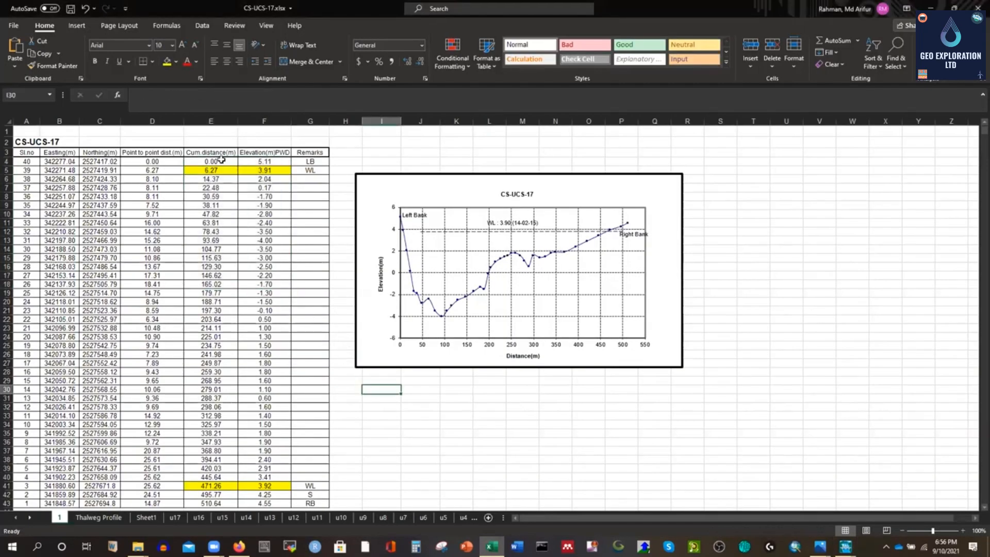
pyautogui.moveTo(200, 162); pyautogui.dragTo(260, 177)
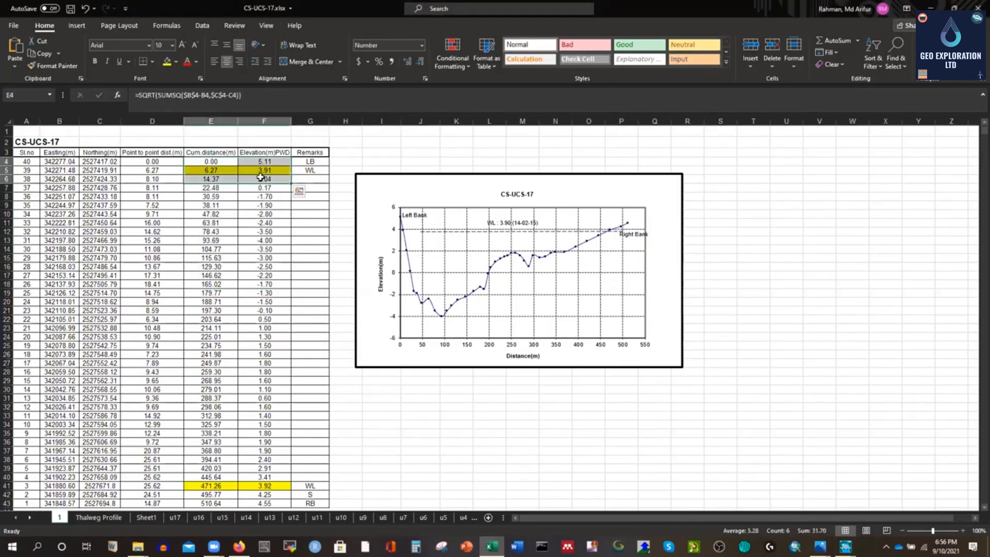
pyautogui.hotkey('ctrl', 'shift', 'Down')
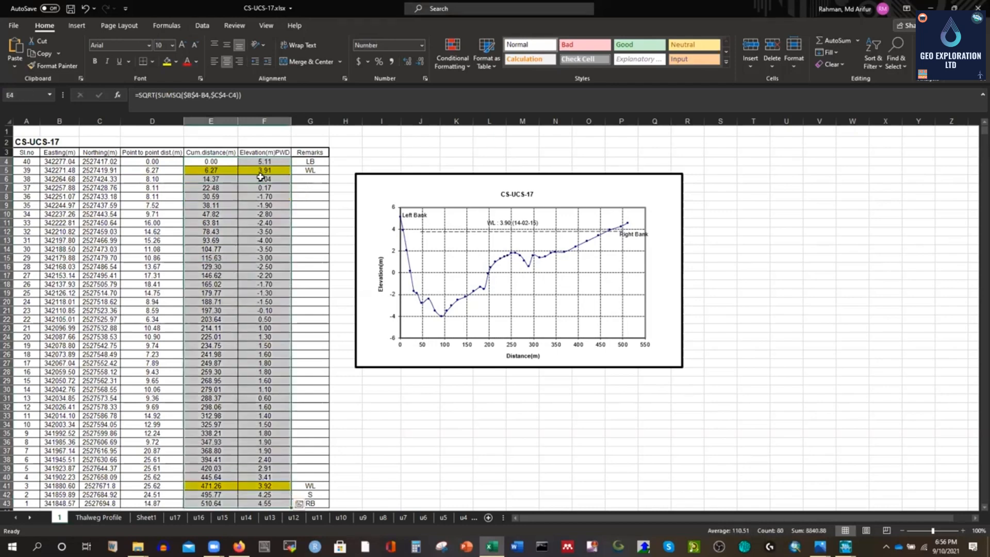
pyautogui.hotkey('ctrl', 'c')
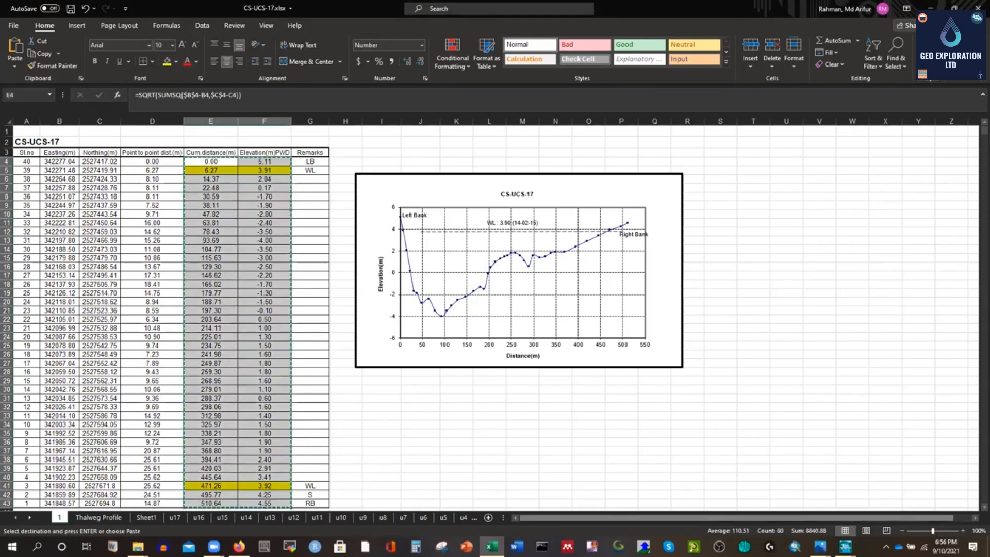
# Step: Paste the copied distances and elevations into the station and elevation coordinates of river station 20 in HEC-RAS, and check the rows
pyautogui.moveTo(845, 546)
pyautogui.click(960, 495)
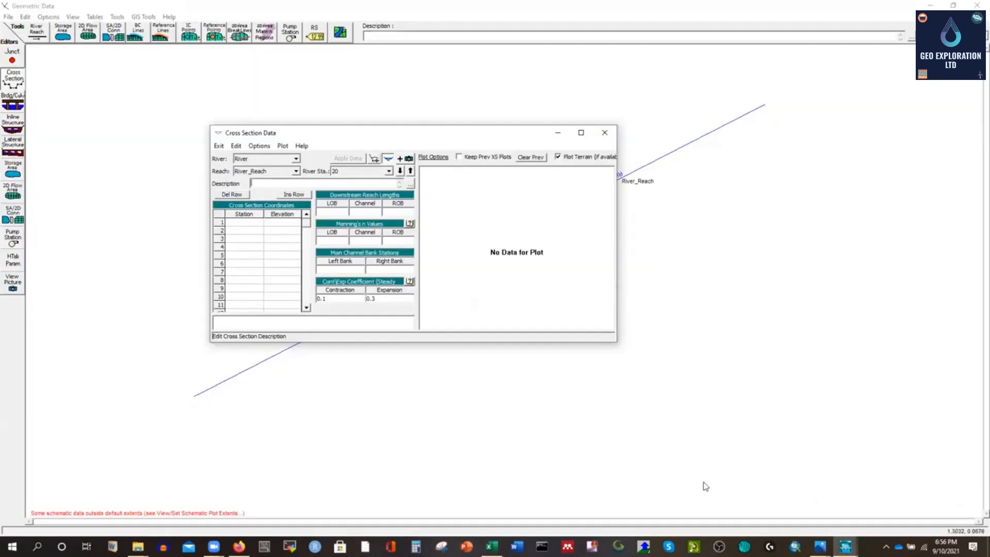
pyautogui.click(236, 222)
pyautogui.click(275, 223)
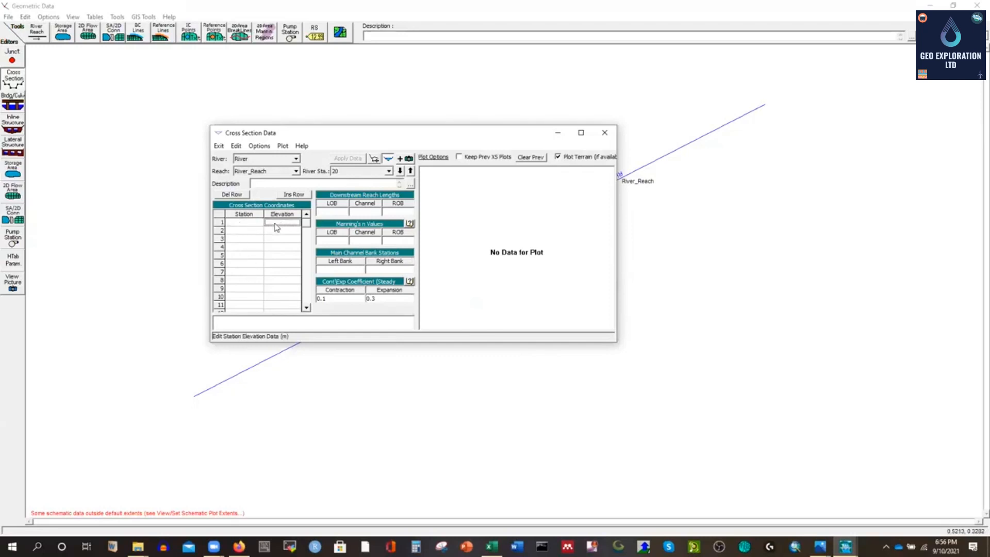
pyautogui.click(217, 216)
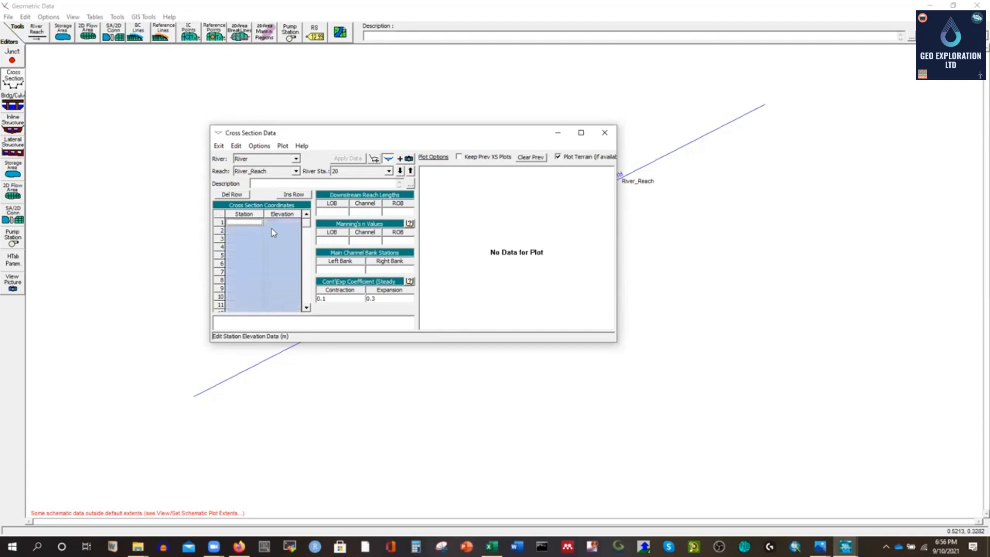
pyautogui.hotkey('ctrl', 'v')
pyautogui.scroll(-15, 253, 253)
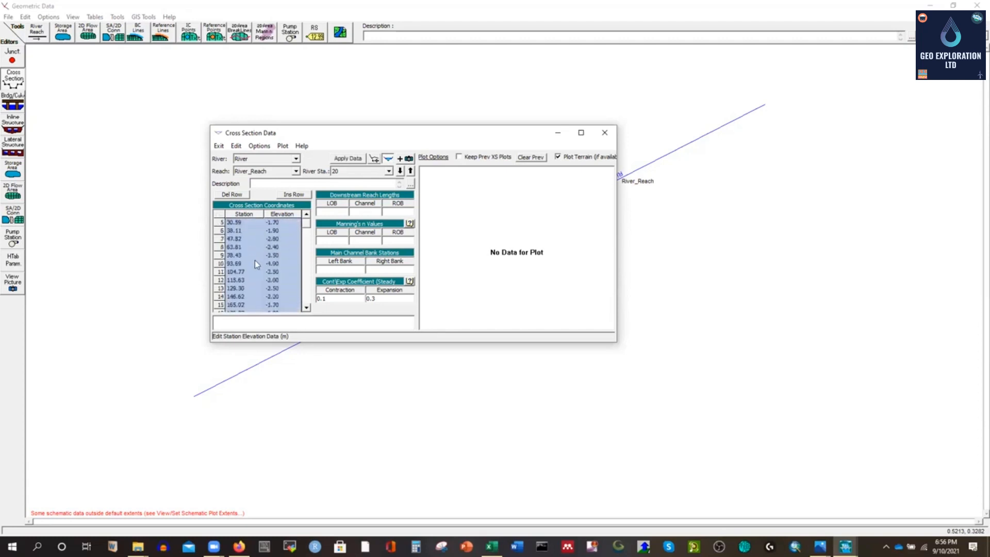
pyautogui.scroll(5, 258, 264)
pyautogui.scroll(10, 259, 264)
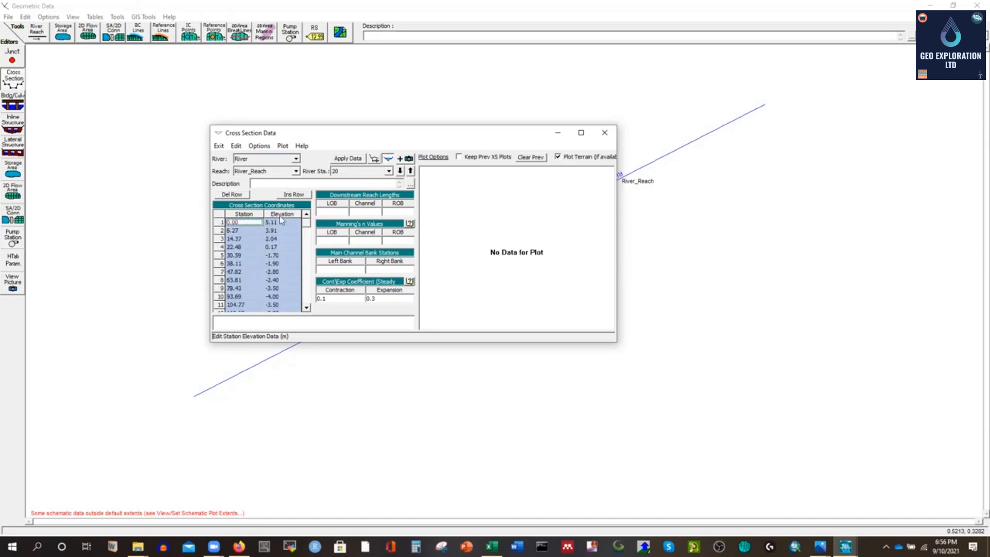
# Step: Set the downstream reach lengths of river station 20 to 500 m for the left overbank, channel and right overbank
pyautogui.click(339, 212)
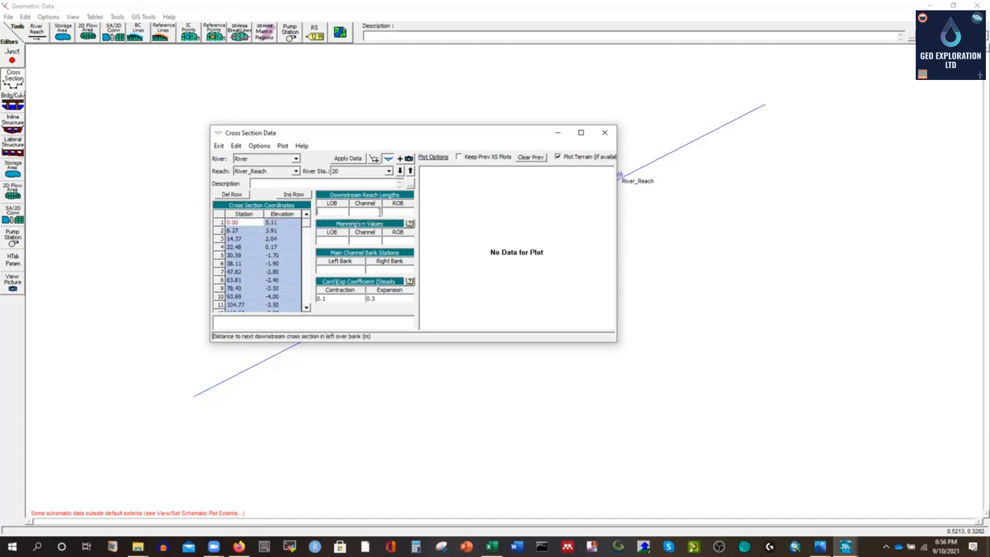
pyautogui.click(335, 210)
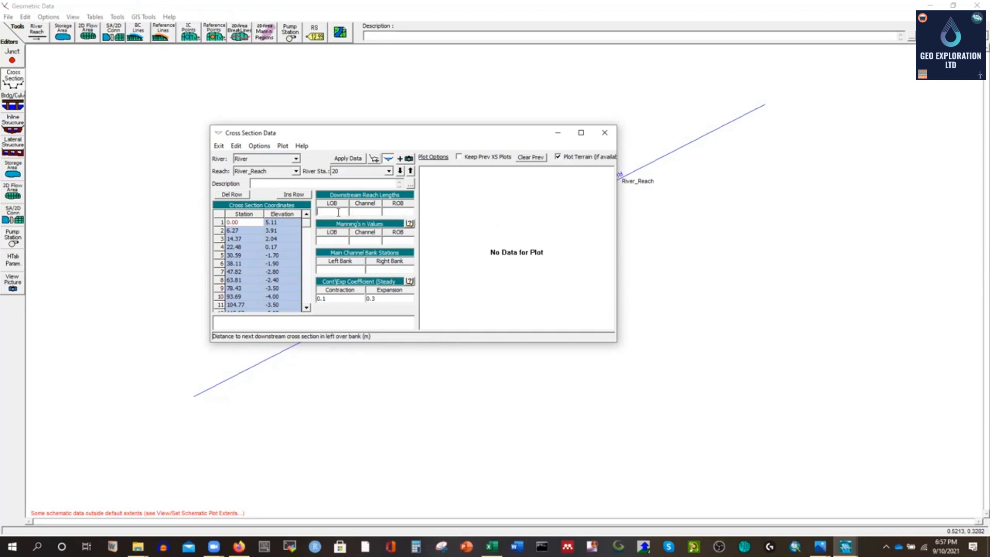
pyautogui.write('500')
pyautogui.click(364, 213)
pyautogui.click(395, 213)
pyautogui.write('500')
pyautogui.click(341, 240)
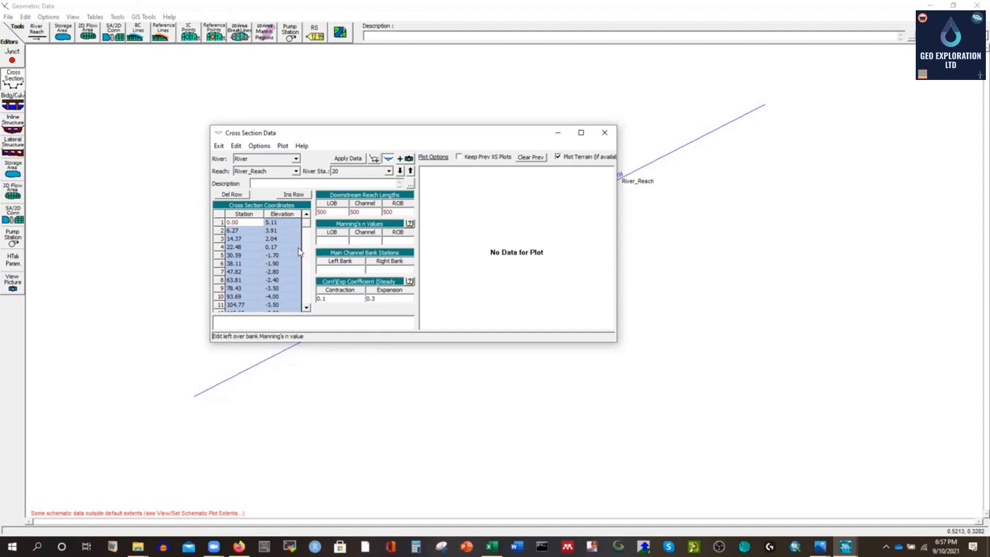
# Step: Set Manning's n values for river station 20 to 0.023 left overbank, 0.020 channel and 0.023 right overbank
pyautogui.write('0.023')
pyautogui.click(365, 242)
pyautogui.write('0.02')
pyautogui.click(390, 243)
pyautogui.write('0.020')
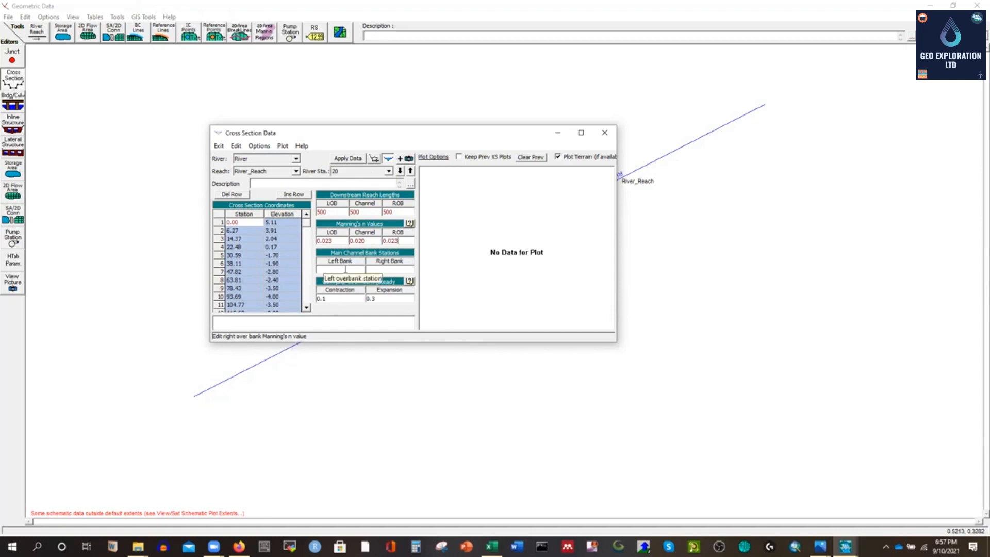
# Step: Set the main channel bank stations of river station 20 to 0.00 left and 510.64 right, and apply the data
pyautogui.click(242, 221)
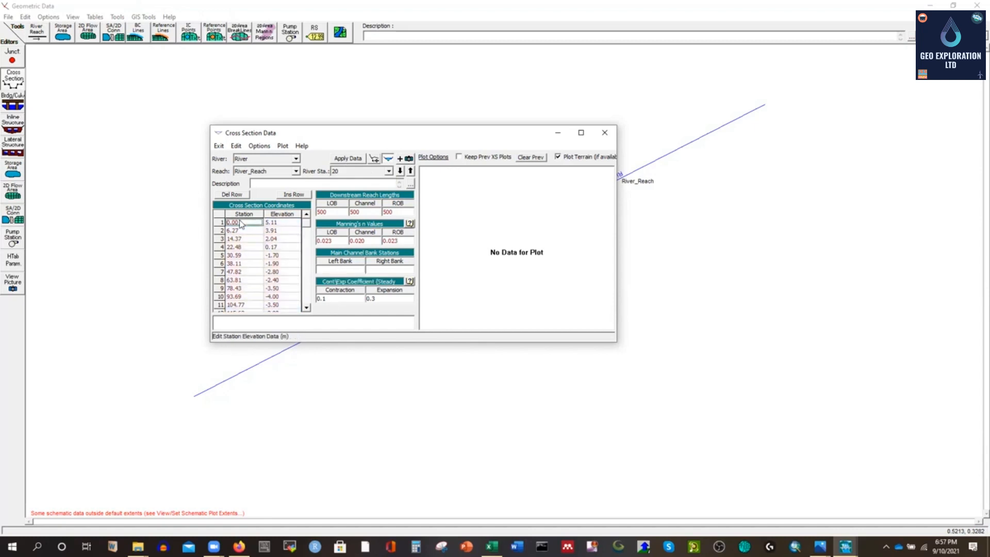
pyautogui.click(343, 268)
pyautogui.write('0.00')
pyautogui.moveTo(308, 224)
pyautogui.mouseDown()
pyautogui.moveTo(307, 273)
pyautogui.moveTo(308, 227)
pyautogui.mouseUp()
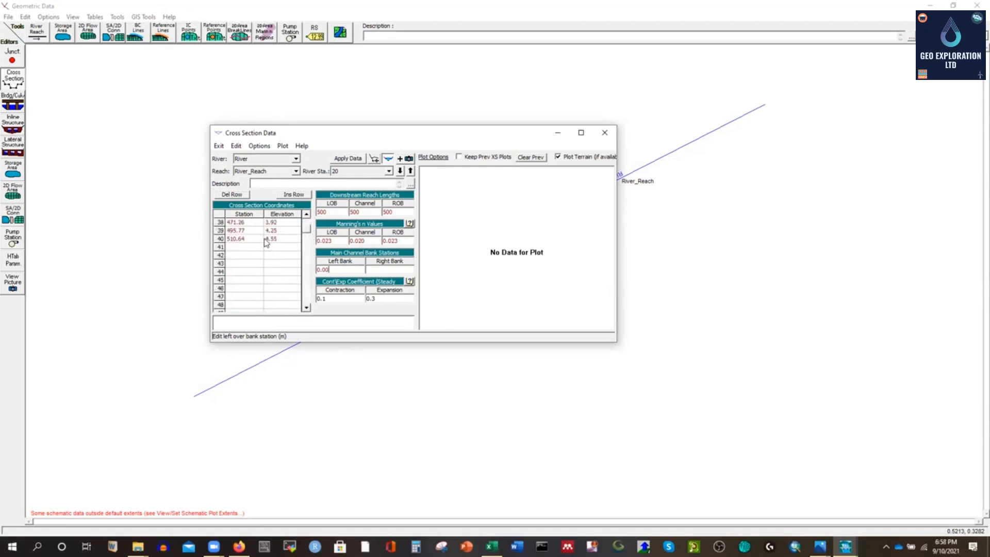
pyautogui.click(241, 240)
pyautogui.click(381, 268)
pyautogui.write('510.64')
pyautogui.click(348, 160)
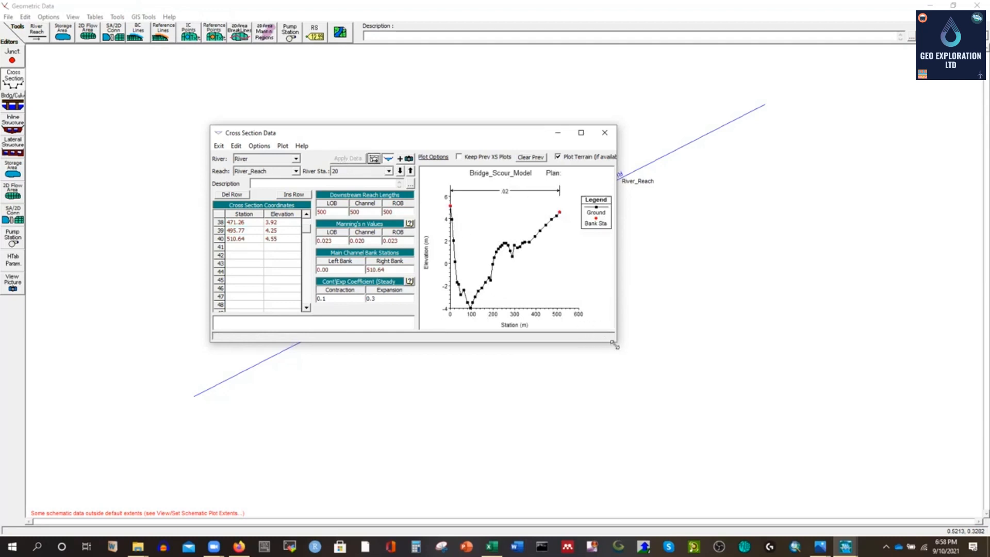
# Step: Enlarge the Cross Section Data window and review the plot, coefficients and coordinates of river station 20
pyautogui.moveTo(614, 345); pyautogui.dragTo(805, 489)
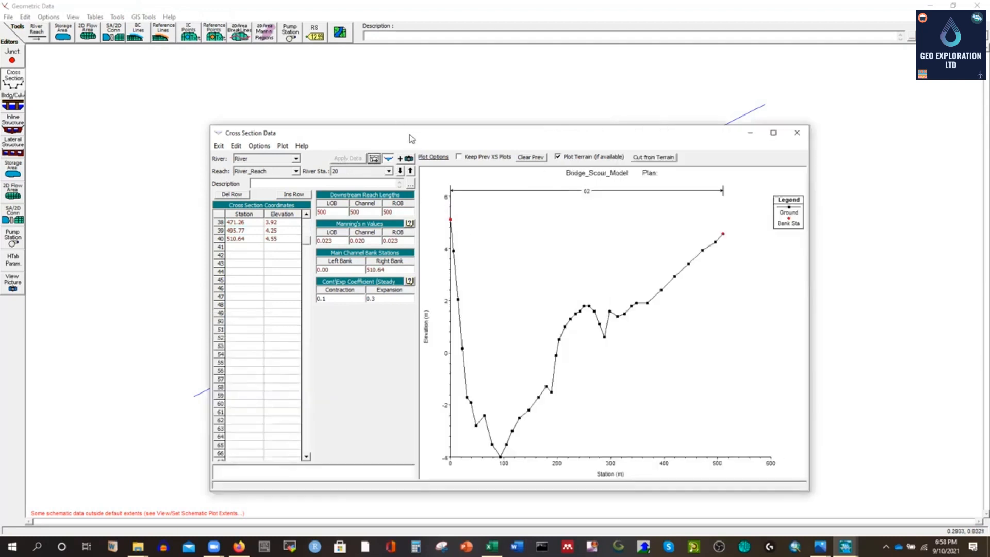
pyautogui.moveTo(411, 136); pyautogui.dragTo(336, 93)
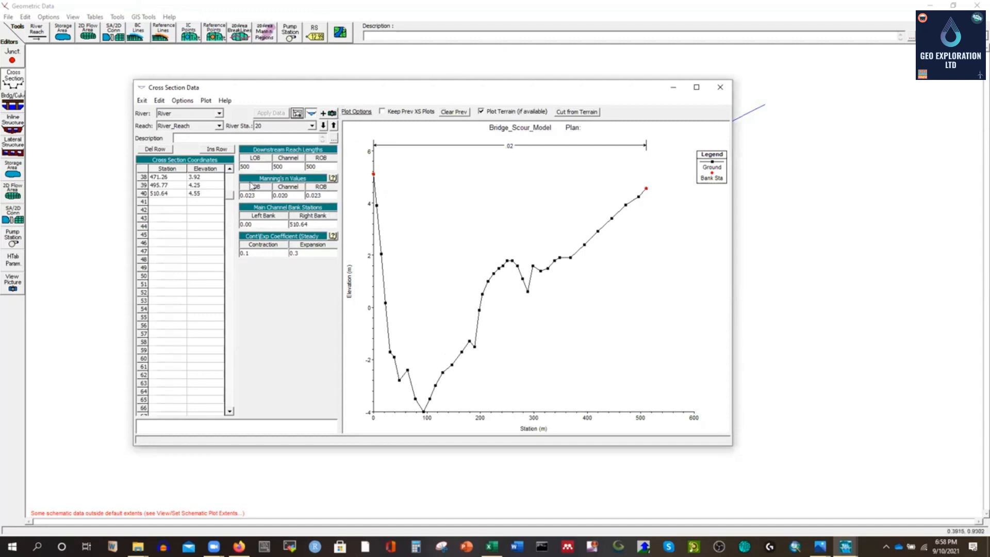
pyautogui.click(183, 101)
pyautogui.click(186, 100)
pyautogui.click(263, 254)
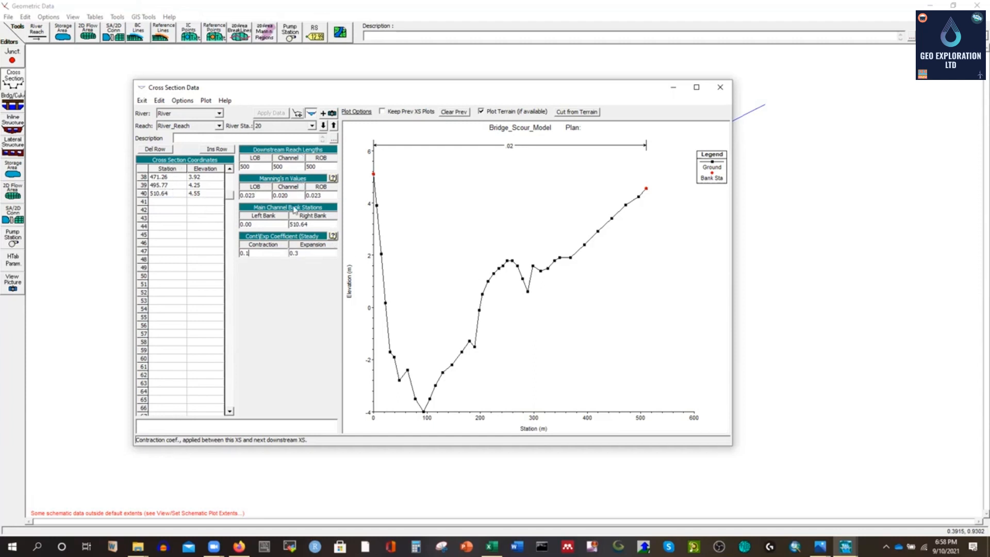
pyautogui.moveTo(229, 194); pyautogui.dragTo(230, 178)
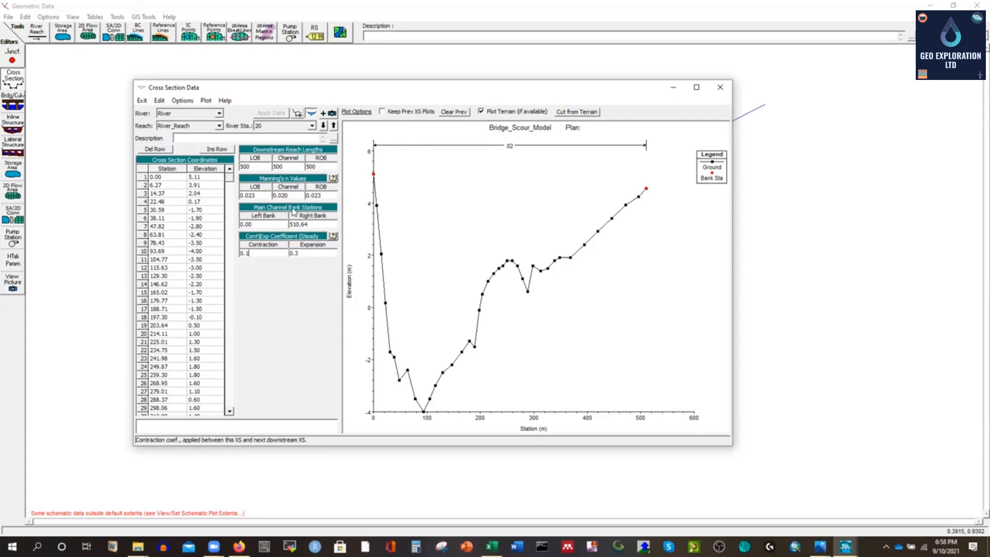
# Step: Add a new cross section at river station 1 in River_Reach
pyautogui.click(185, 102)
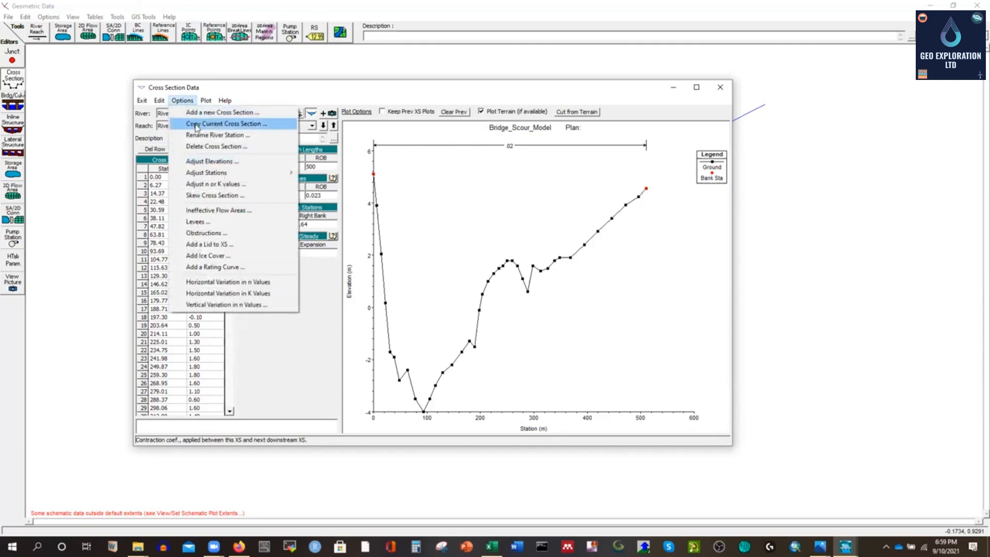
pyautogui.click(199, 112)
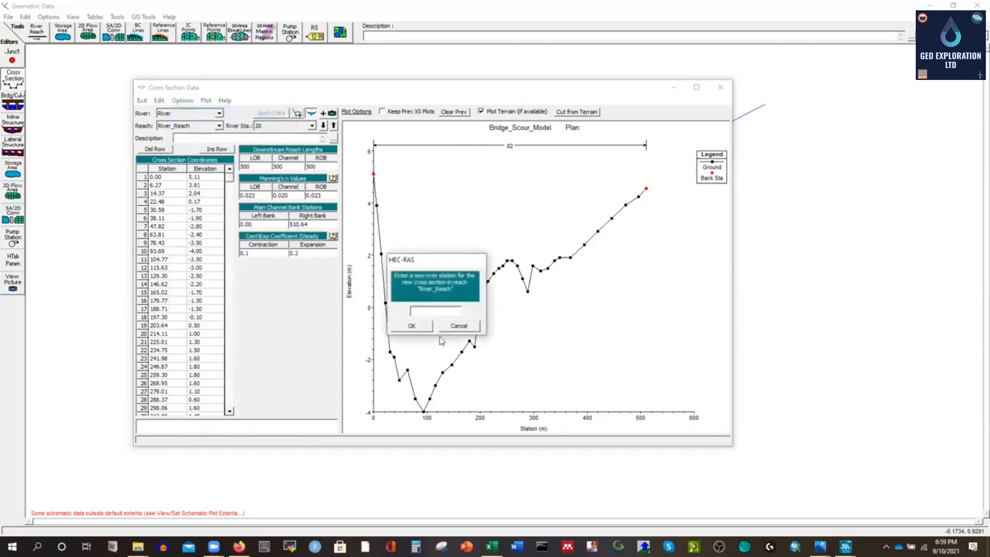
pyautogui.write('1')
pyautogui.click(415, 326)
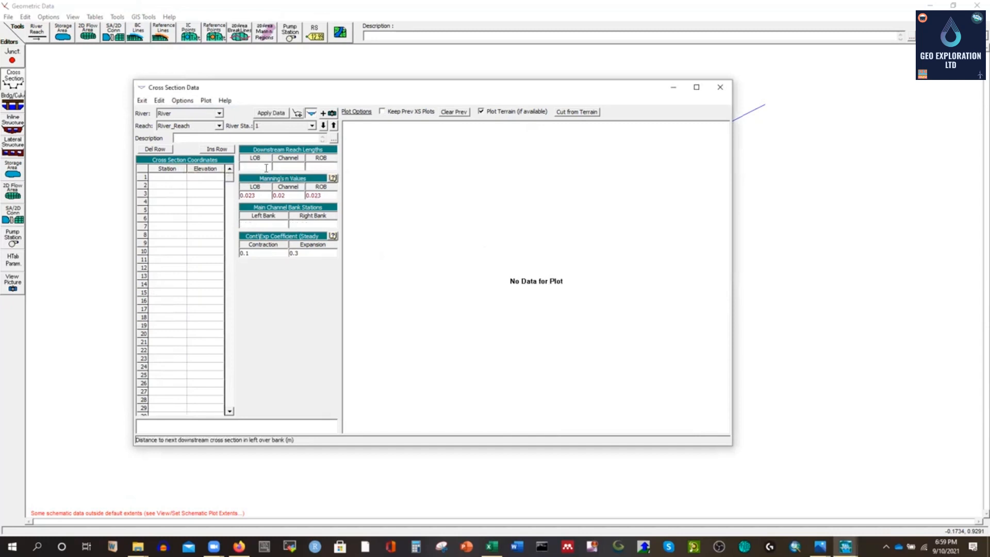
# Step: Set all three downstream reach lengths of river station 1 to 0, apply the data and close the editor
pyautogui.click(266, 168)
pyautogui.write('0')
pyautogui.click(285, 167)
pyautogui.write('0')
pyautogui.click(320, 165)
pyautogui.click(269, 224)
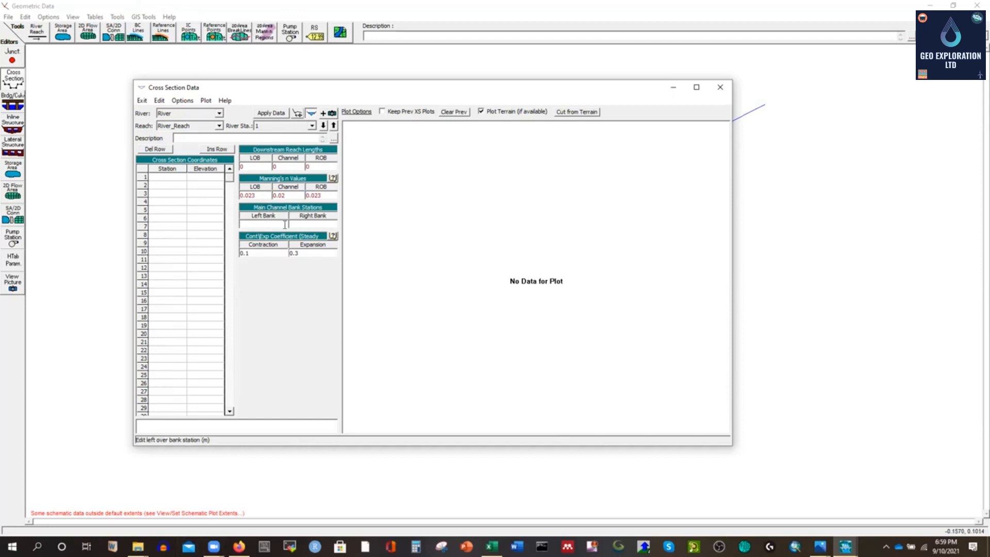
pyautogui.click(268, 114)
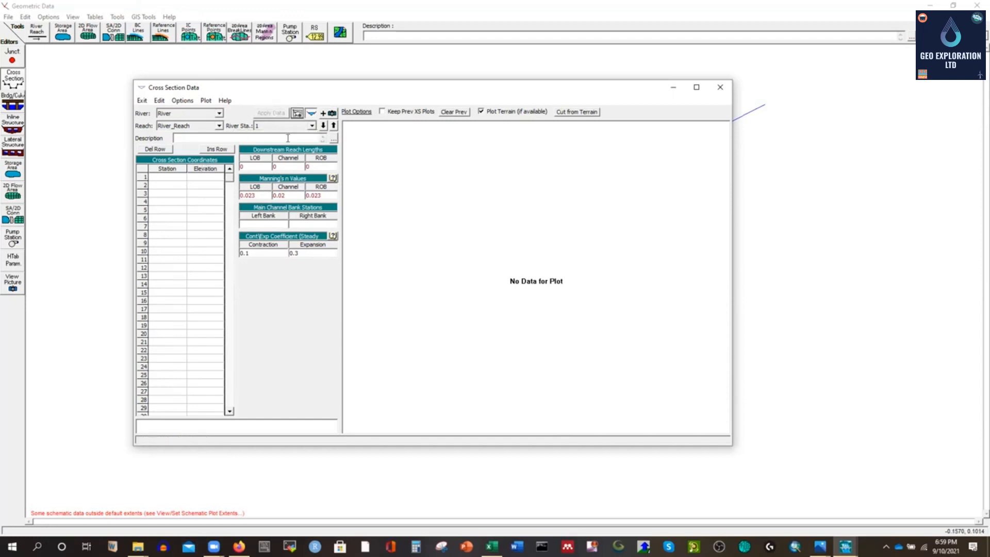
pyautogui.click(719, 88)
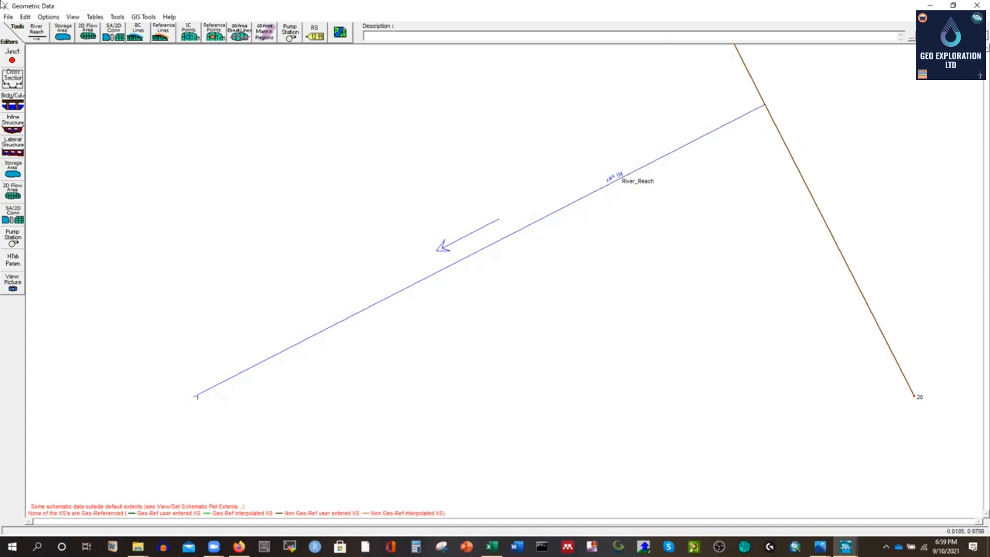
# Step: Reopen the cross section editor, then open CS-DCS-3.xlsx from the Survey Data - Thalweg folder and copy cells E4 through F18
pyautogui.click(13, 80)
pyautogui.moveTo(285, 91); pyautogui.dragTo(287, 84)
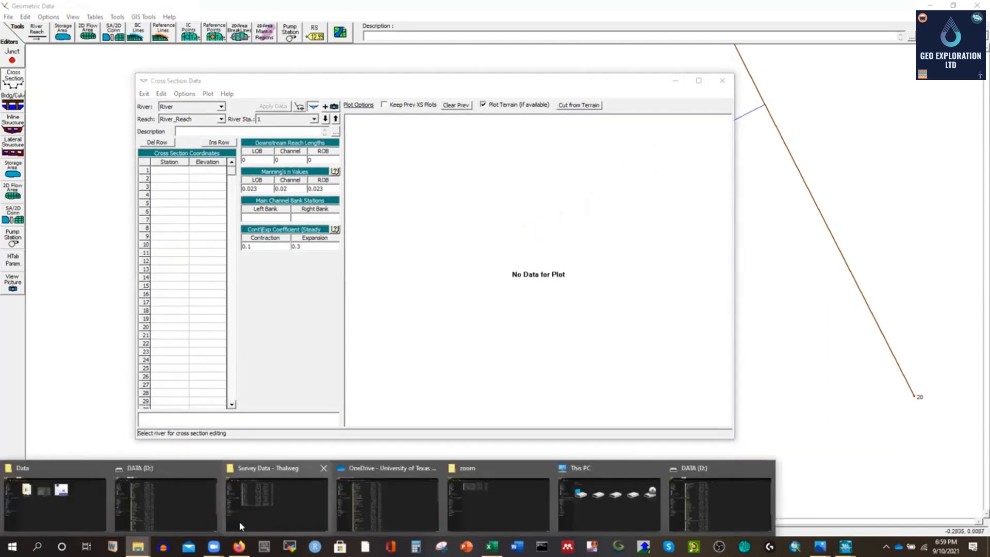
pyautogui.click(264, 507)
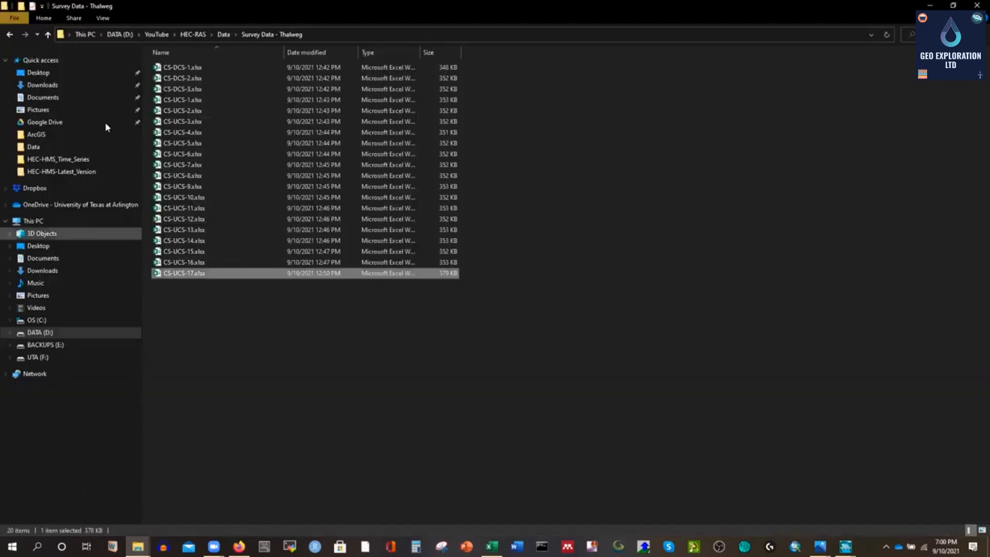
pyautogui.doubleClick(185, 90)
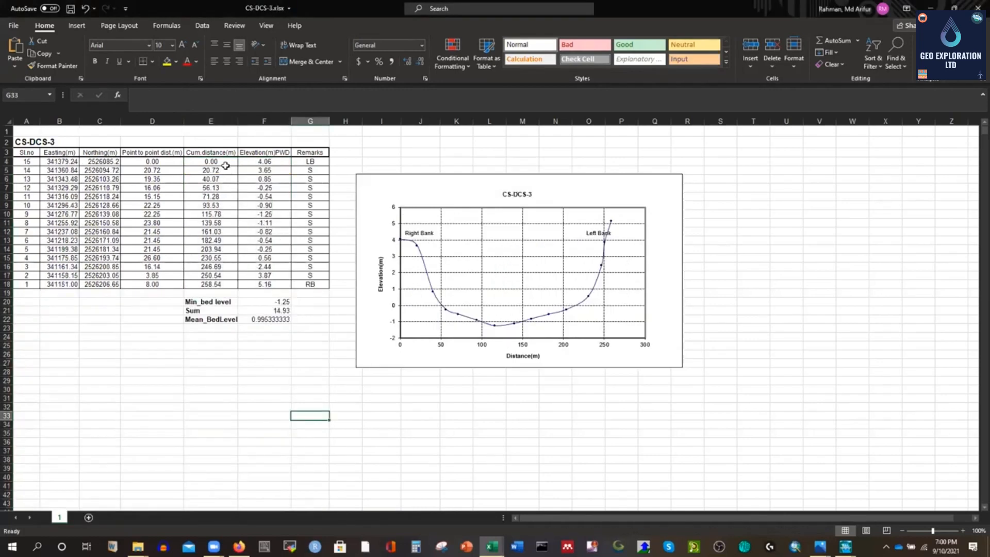
pyautogui.moveTo(197, 161); pyautogui.dragTo(265, 284)
pyautogui.hotkey('ctrl', 'c')
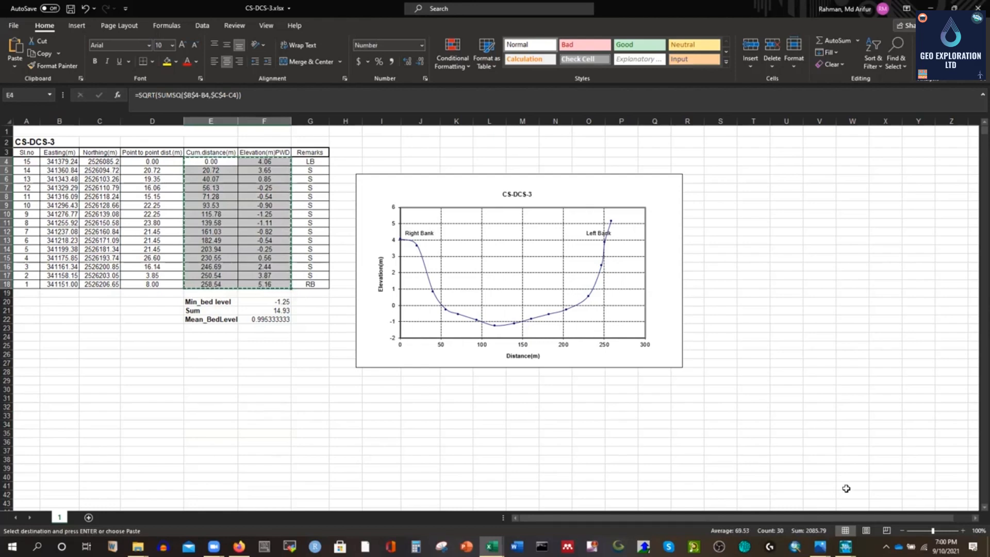
# Step: Switch to HEC-RAS and paste the copied distances and elevations into the station and elevation coordinates of river station 1
pyautogui.click(845, 546)
pyautogui.click(831, 518)
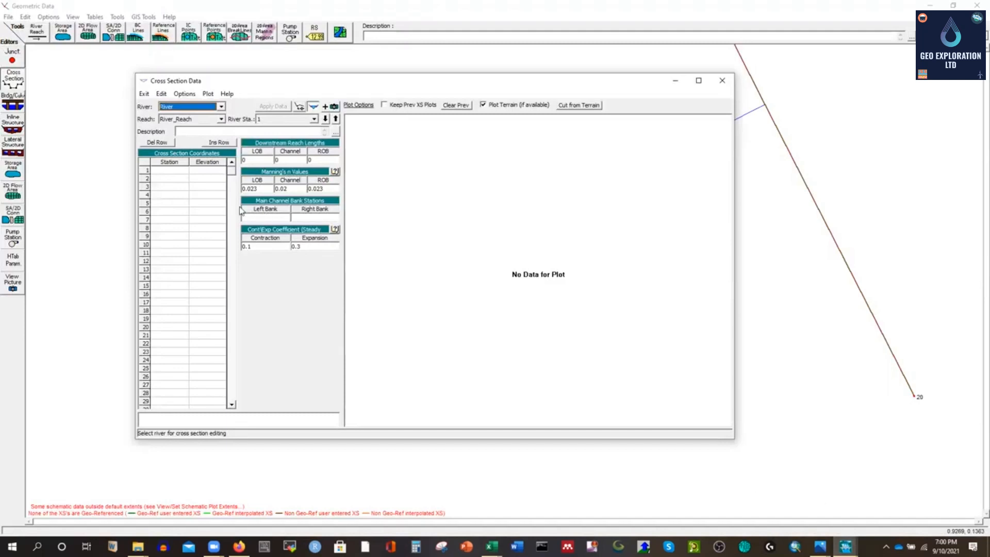
pyautogui.click(163, 172)
pyautogui.click(146, 166)
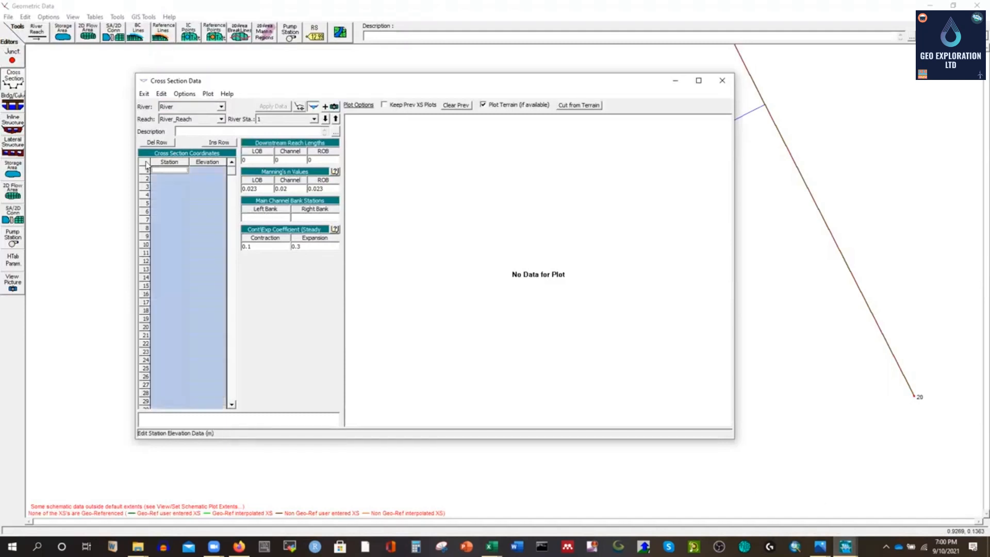
pyautogui.hotkey('ctrl', 'v')
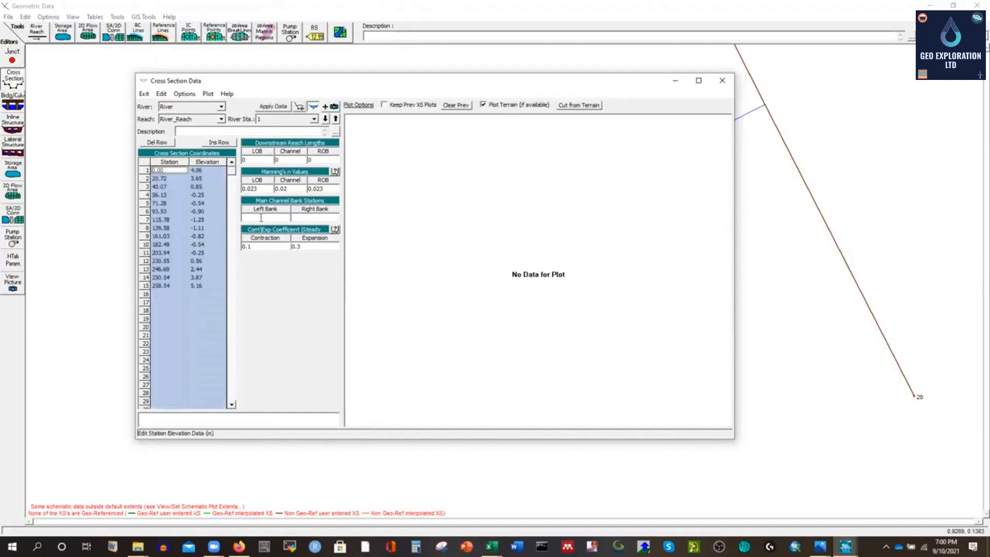
# Step: Set the bank stations of river station 1 to 0.00 left and 258.54 right, apply the data and close the editor
pyautogui.click(165, 172)
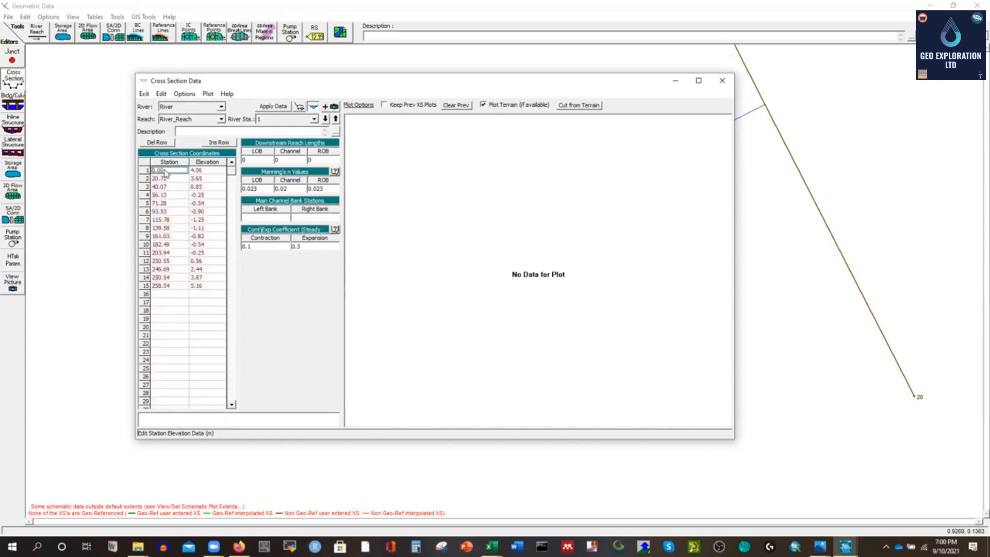
pyautogui.click(265, 217)
pyautogui.write('0.00')
pyautogui.click(171, 286)
pyautogui.click(319, 217)
pyautogui.hotkey('ctrl', 'v')
pyautogui.click(273, 106)
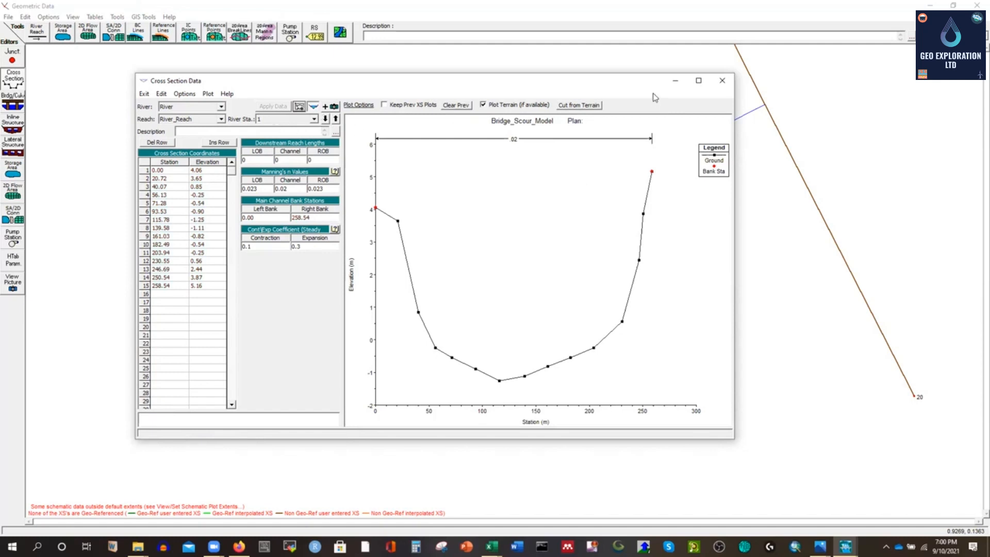
pyautogui.click(721, 80)
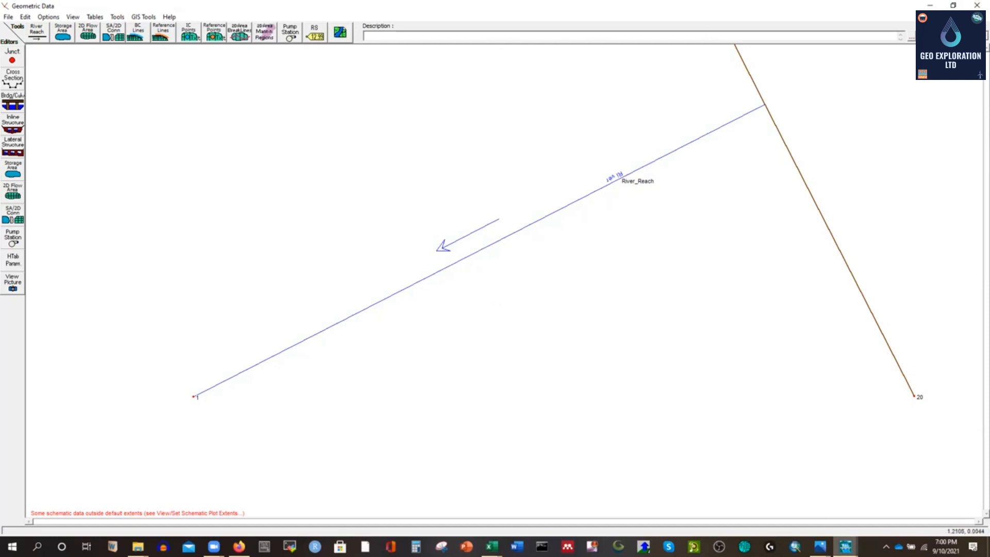
# Step: Reopen the cross section editor and check the coordinates of river station 1 and its location on the river schematic
pyautogui.click(845, 547)
pyautogui.click(881, 524)
pyautogui.click(13, 80)
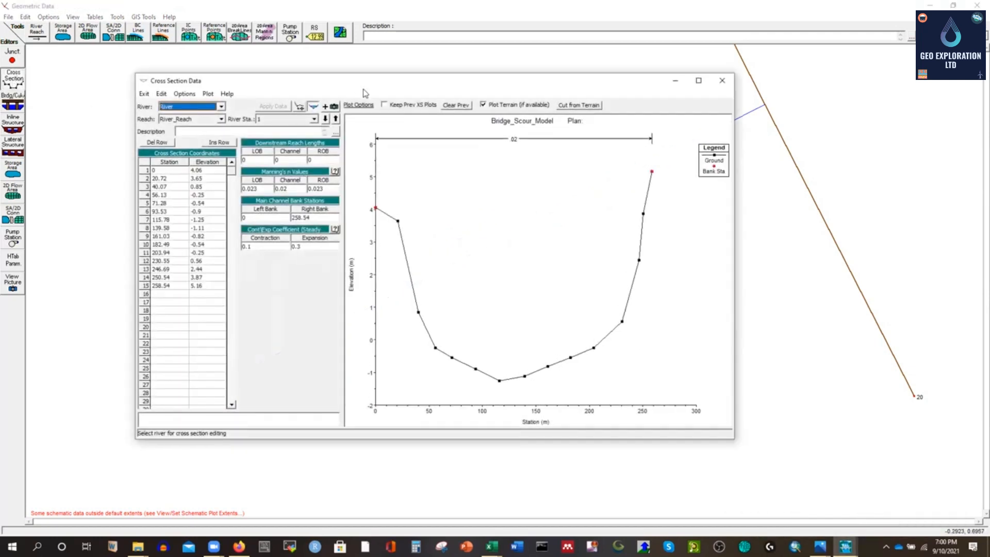
pyautogui.moveTo(363, 88); pyautogui.dragTo(577, 98)
pyautogui.click(194, 397)
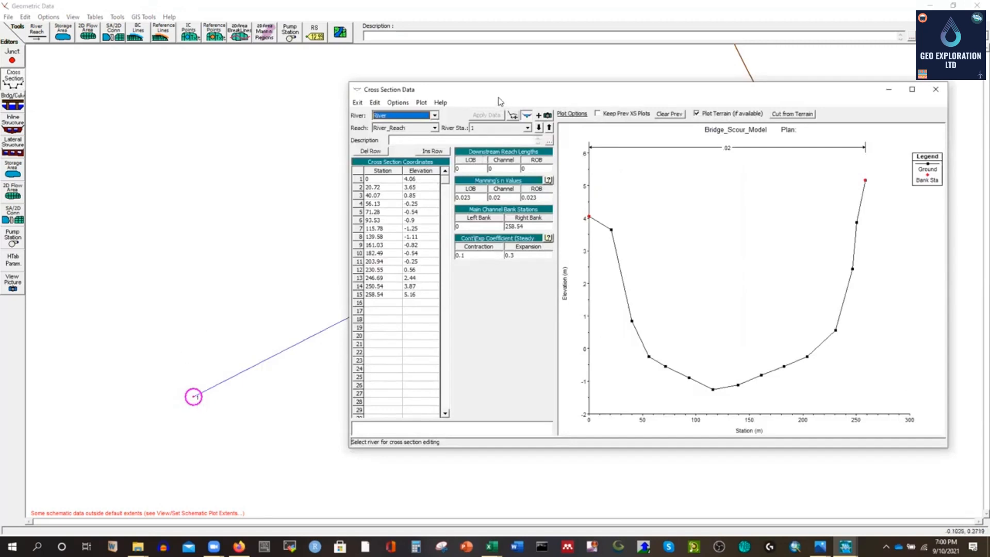
pyautogui.moveTo(499, 93); pyautogui.dragTo(322, 75)
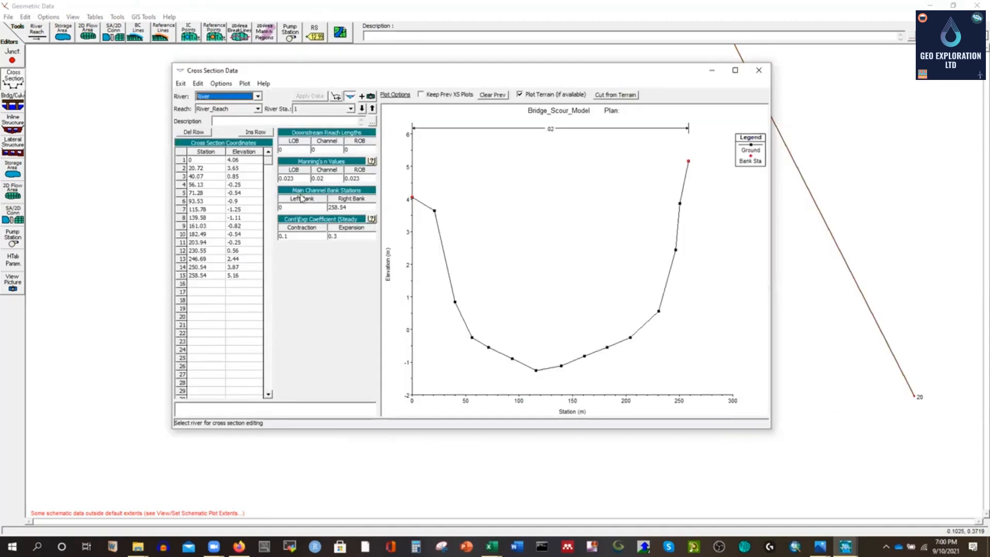
pyautogui.click(236, 168)
pyautogui.click(234, 203)
pyautogui.click(212, 235)
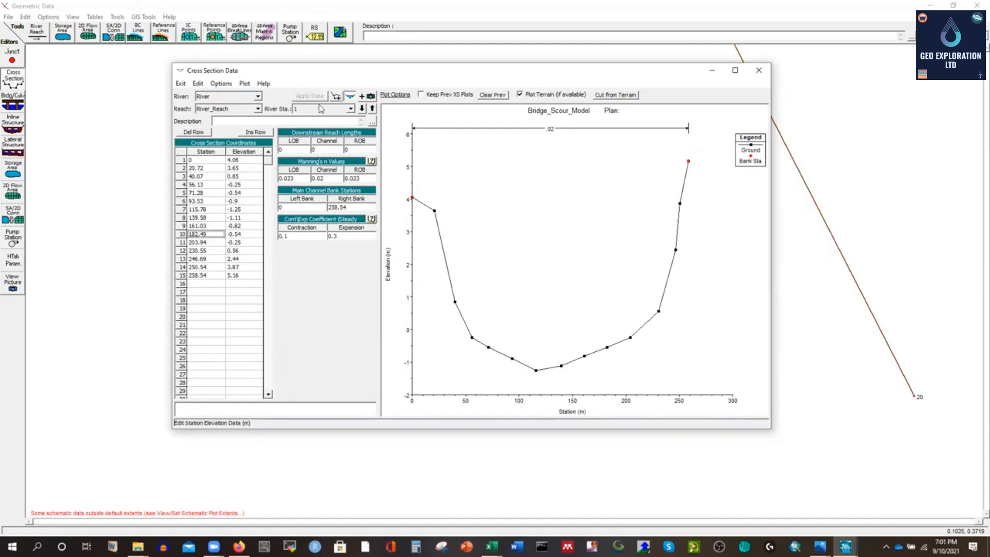
# Step: Step between river stations 20 and 1 to compare their cross section data and plots
pyautogui.click(362, 110)
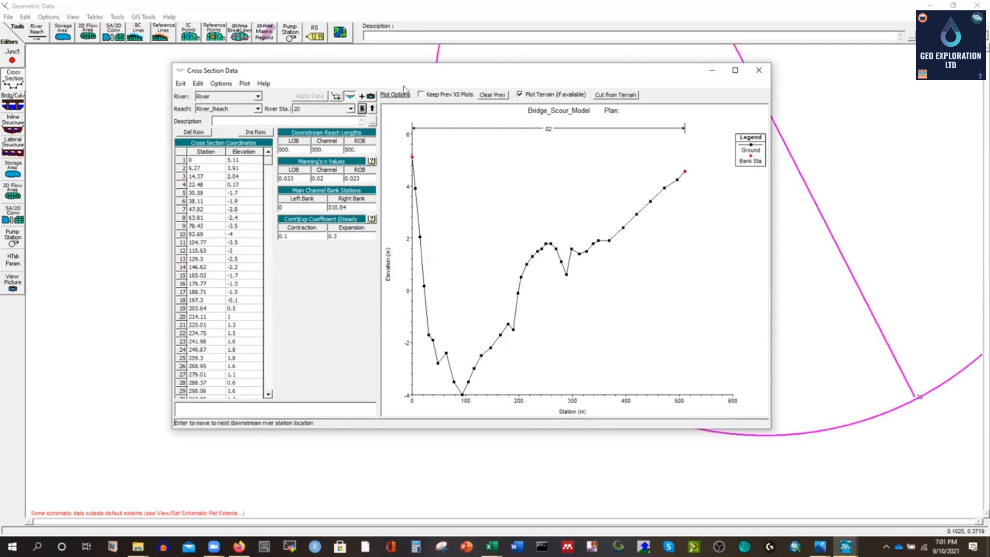
pyautogui.moveTo(403, 71); pyautogui.dragTo(339, 116)
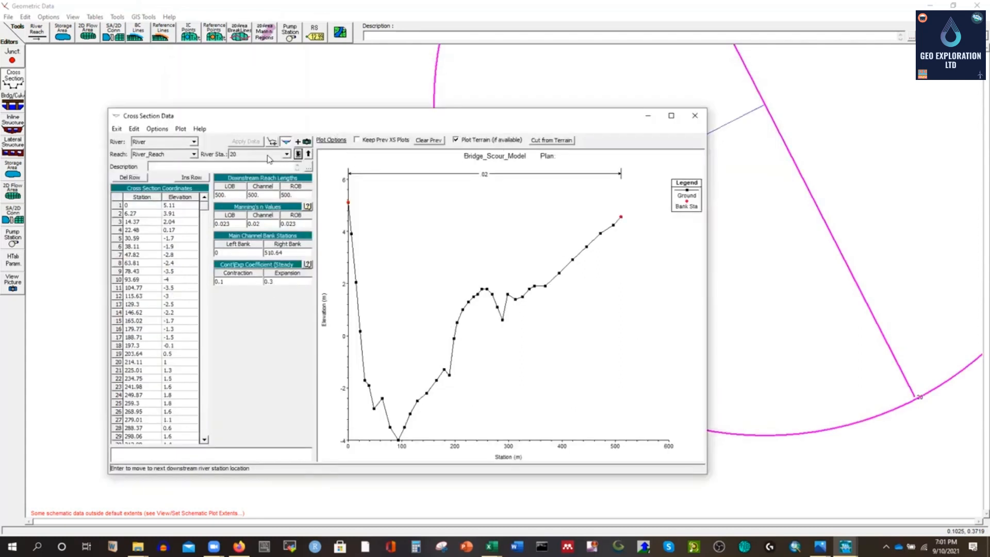
pyautogui.click(298, 154)
pyautogui.click(299, 154)
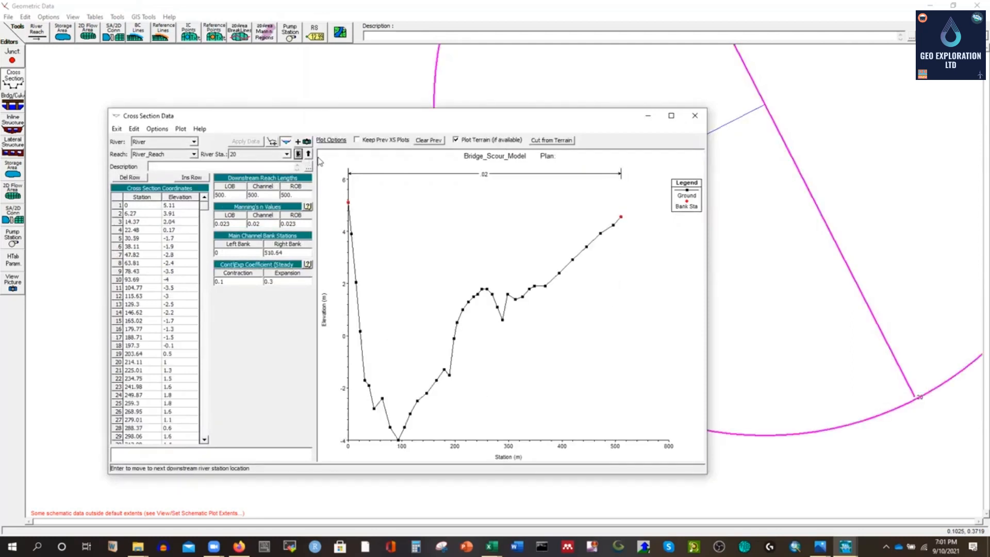
pyautogui.click(308, 155)
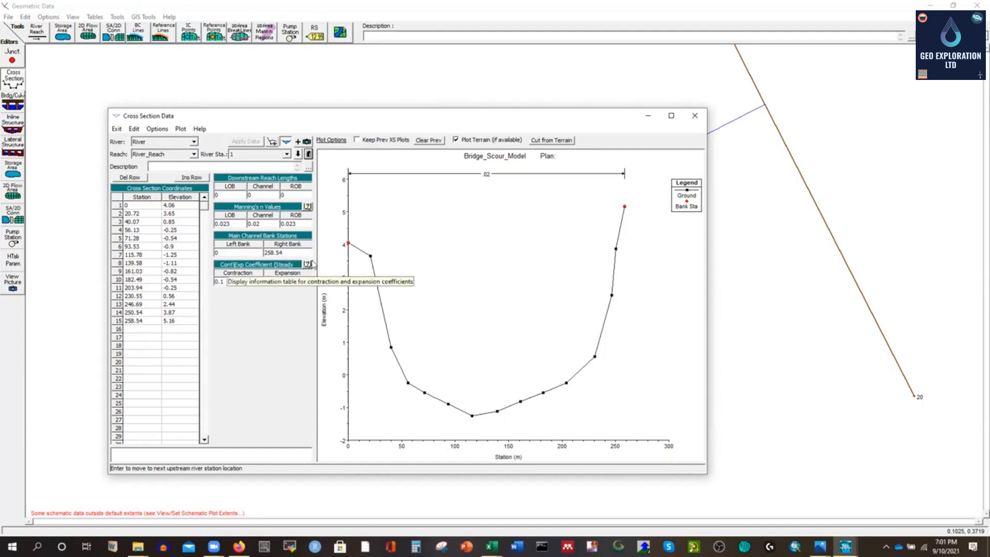
pyautogui.click(188, 216)
pyautogui.click(182, 272)
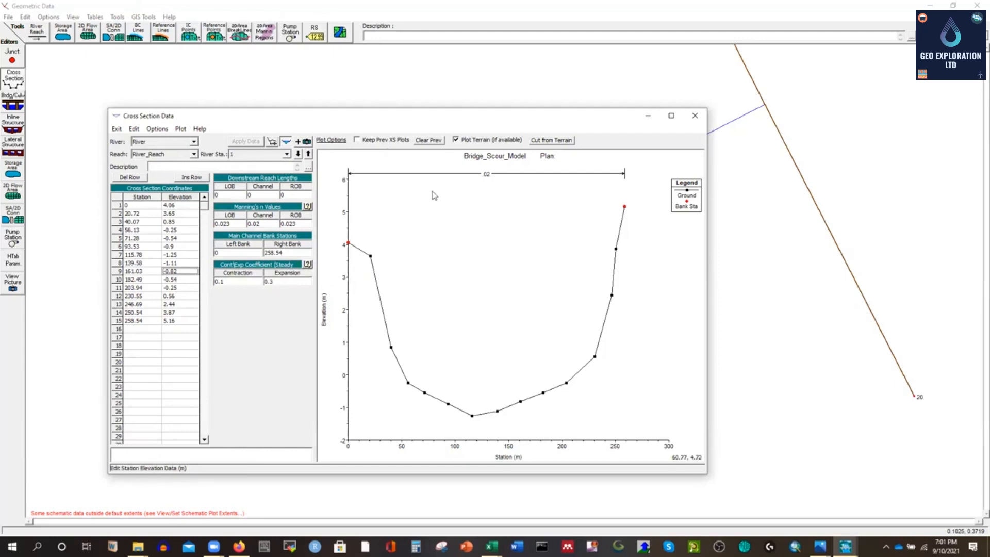
# Step: Go to river station 20 and copy its cross section in River_Reach as new river stations 19 and 18
pyautogui.click(299, 153)
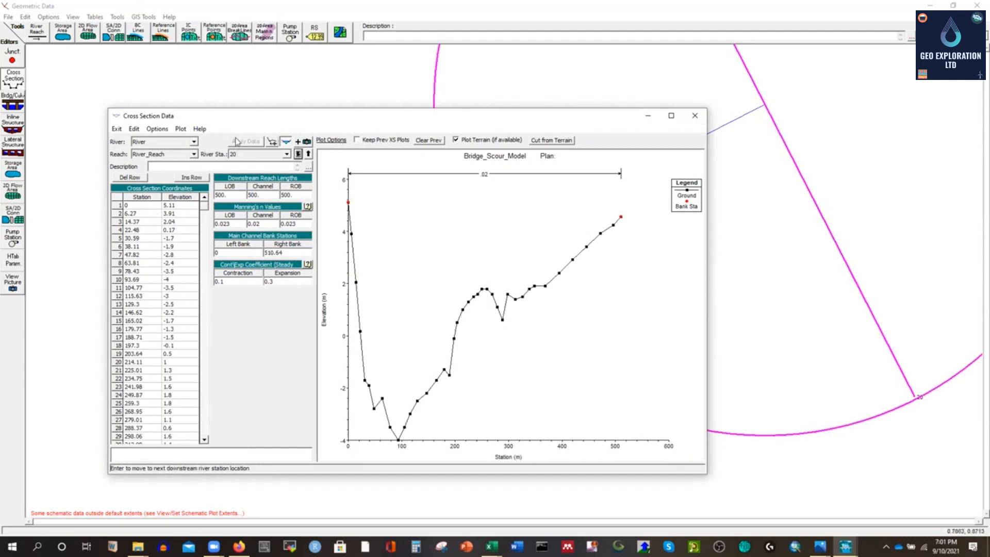
pyautogui.click(166, 127)
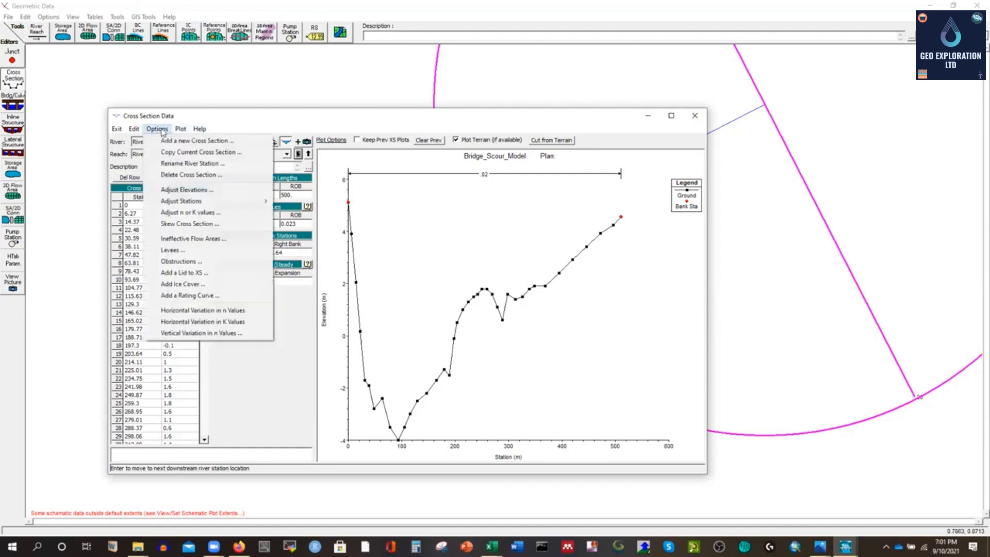
pyautogui.click(176, 154)
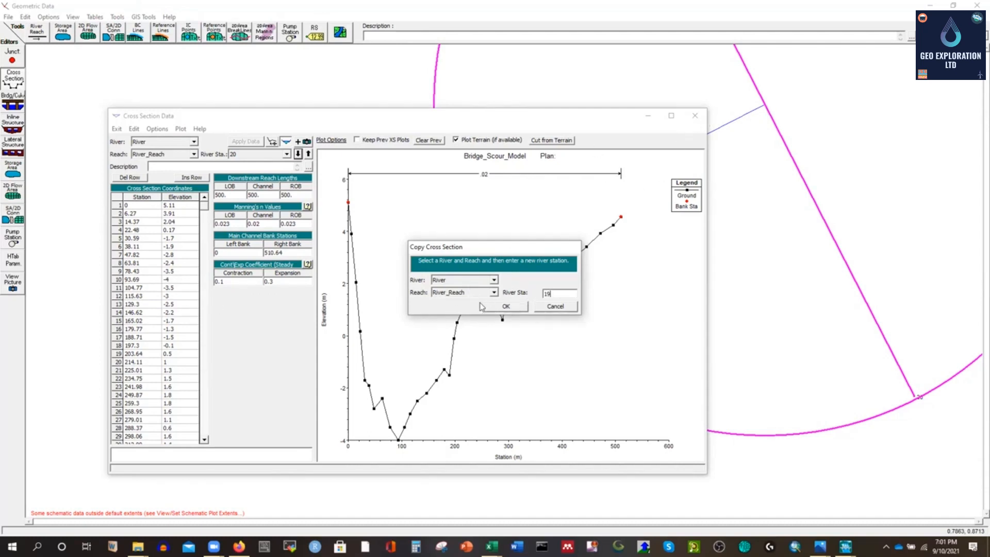
pyautogui.click(503, 307)
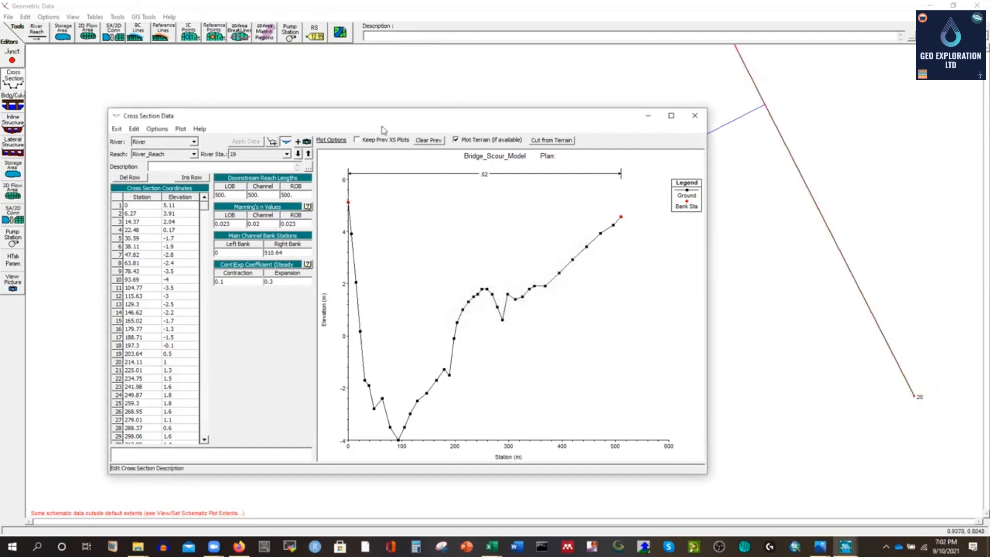
pyautogui.click(157, 129)
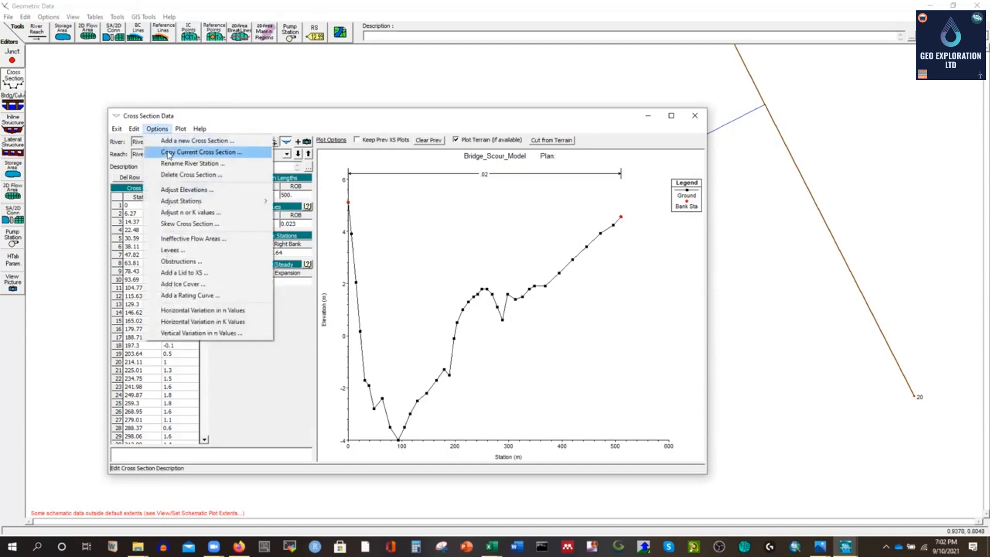
pyautogui.click(167, 153)
pyautogui.write('18')
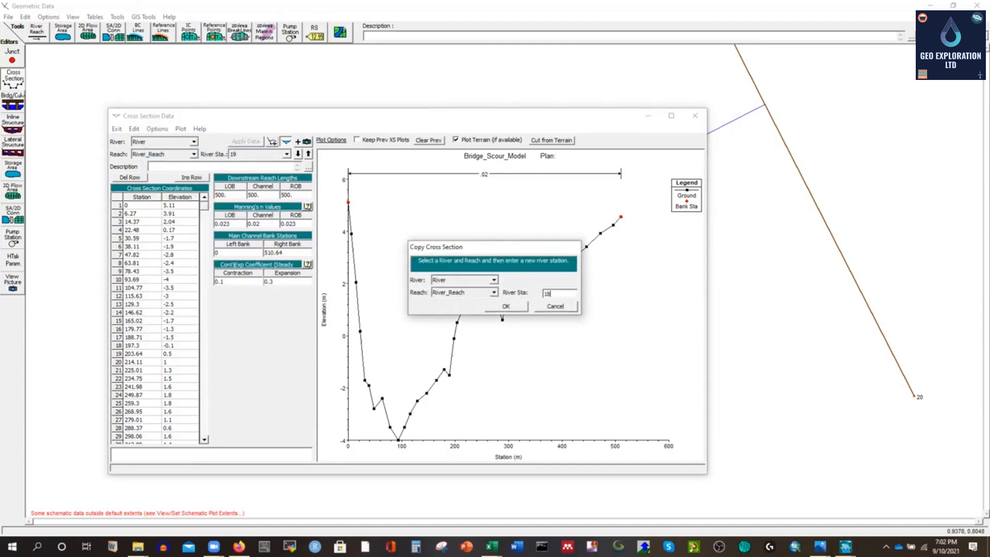
pyautogui.click(506, 307)
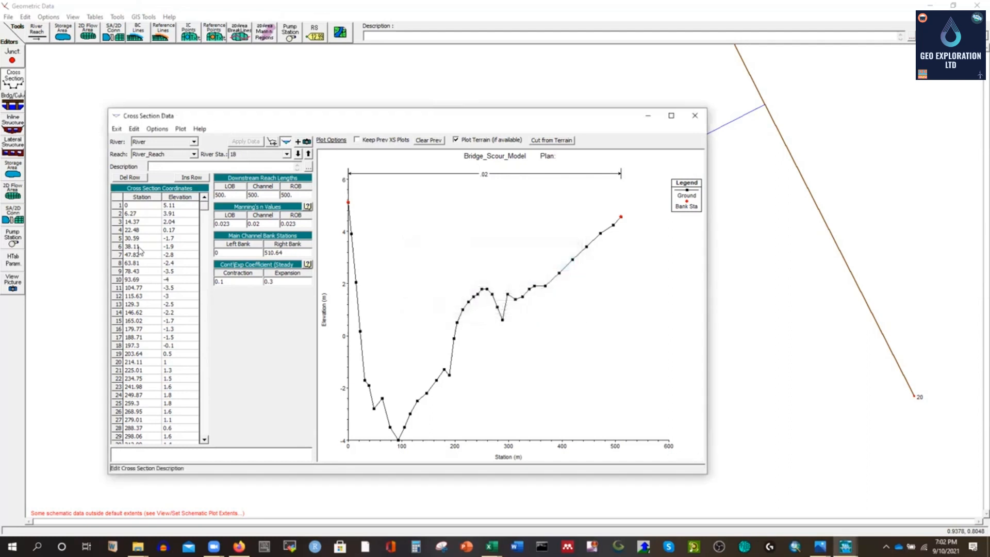
# Step: Copy the cross section of river station 18 as new river stations 17 and 16, and check the list of river stations
pyautogui.click(163, 129)
pyautogui.click(176, 153)
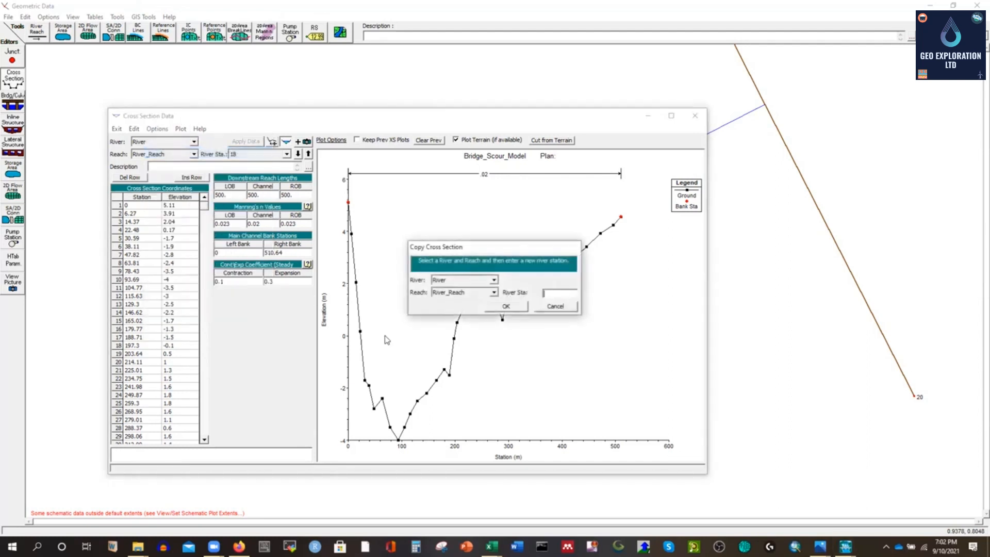
pyautogui.click(505, 306)
pyautogui.click(157, 129)
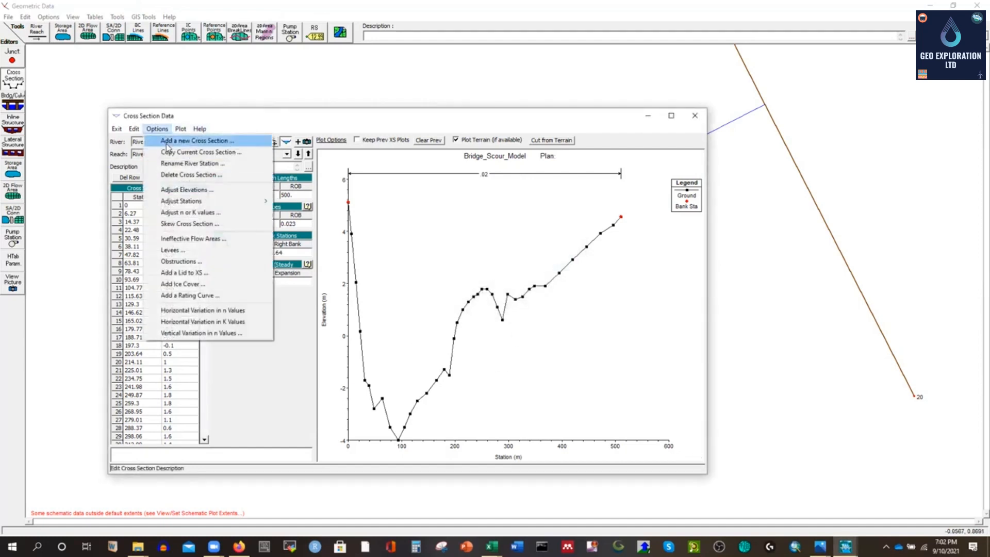
pyautogui.click(176, 152)
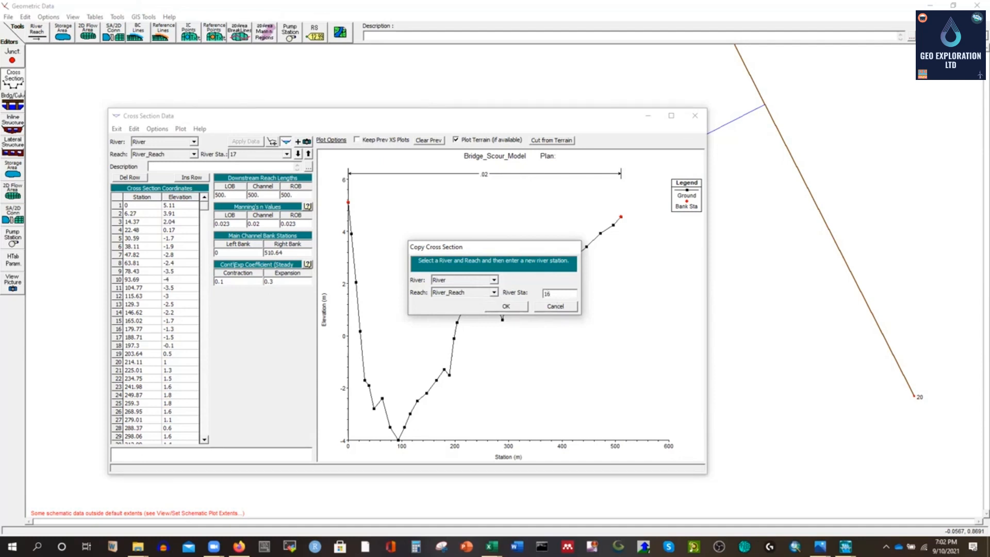
pyautogui.click(514, 308)
pyautogui.click(287, 155)
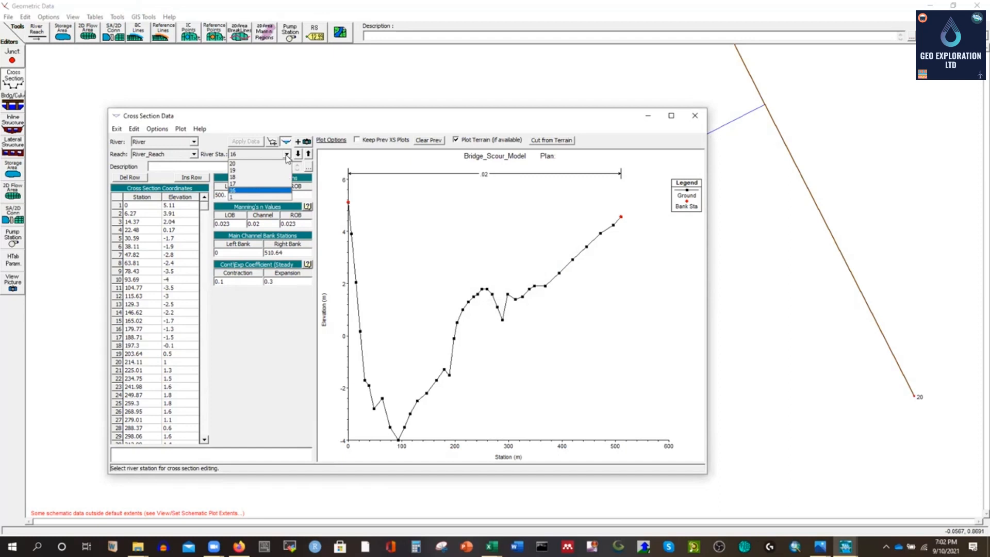
pyautogui.click(225, 123)
# Step: Copy the cross section of river station 16 as new river stations 15 and 14
pyautogui.click(157, 128)
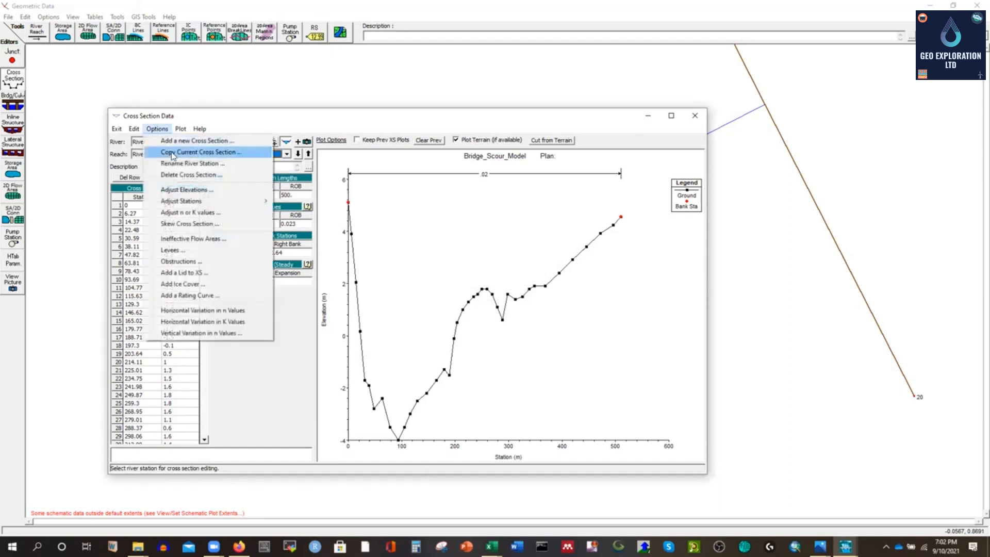
pyautogui.click(175, 149)
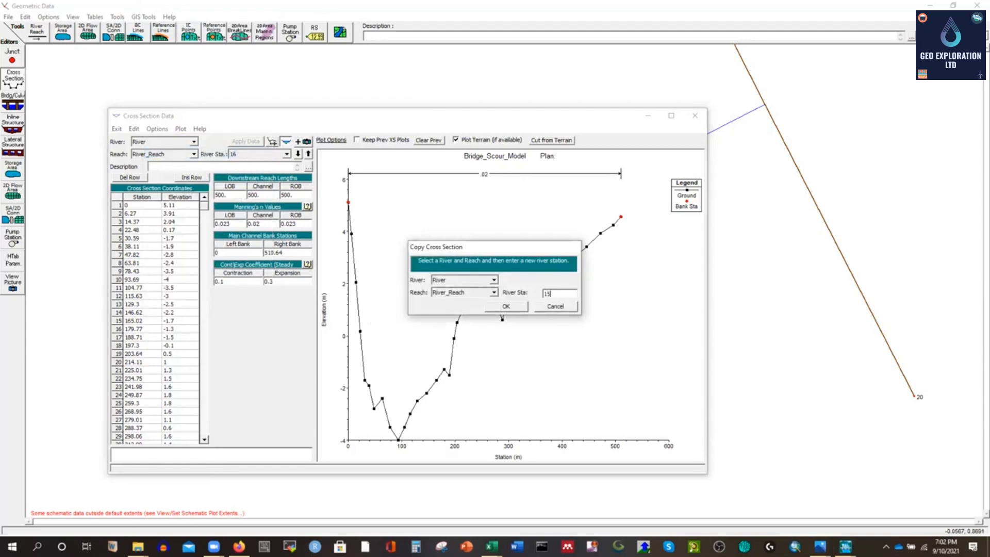
pyautogui.click(505, 307)
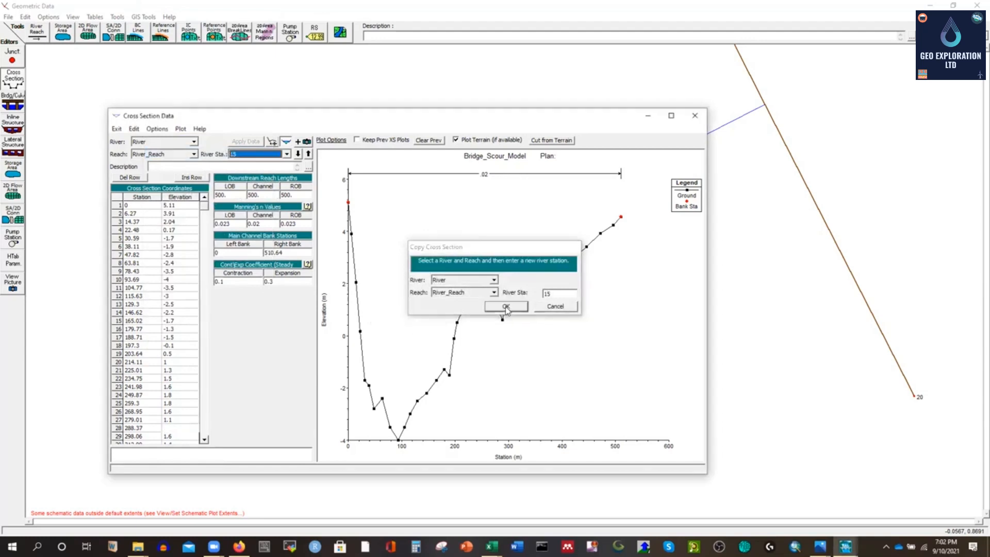
pyautogui.click(156, 129)
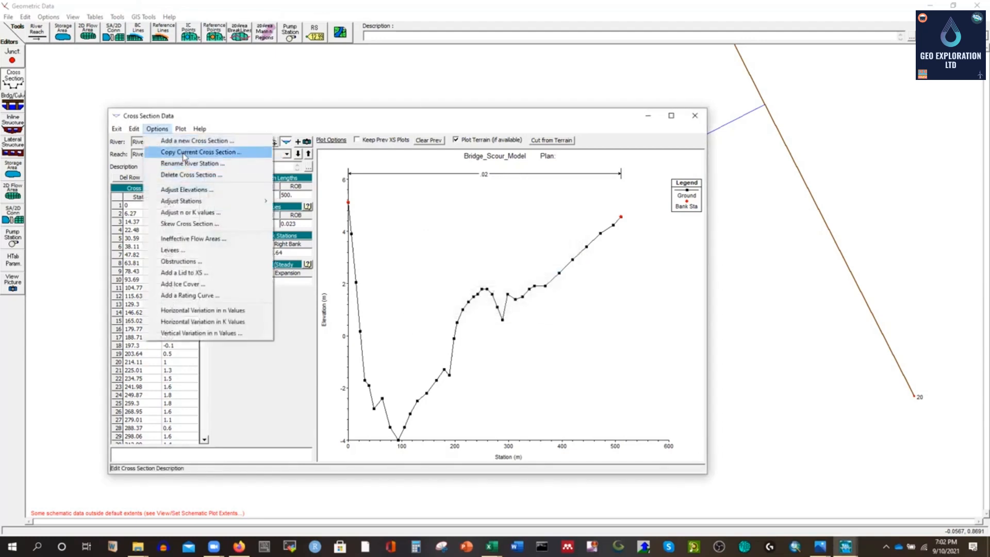
pyautogui.click(181, 152)
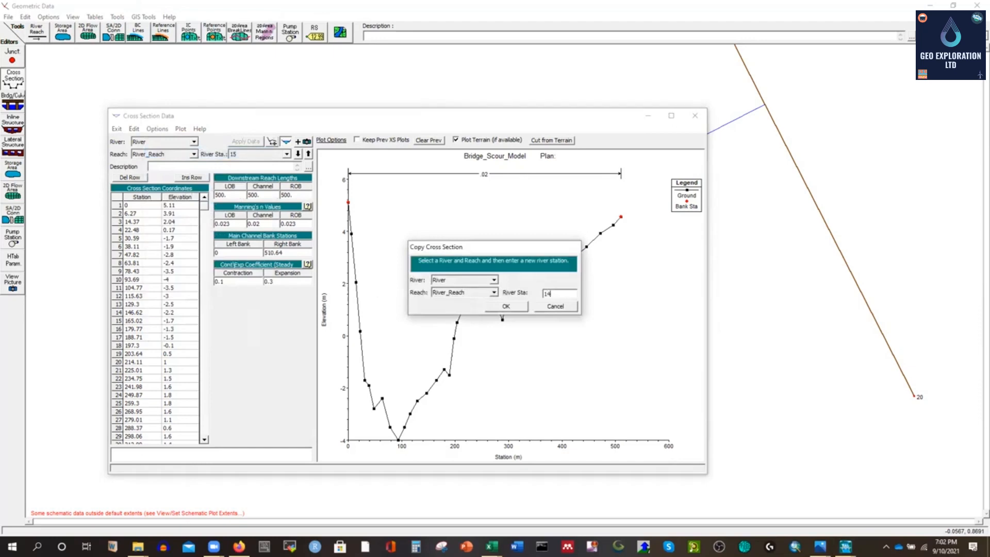
pyautogui.click(497, 307)
# Step: Copy the cross section of river station 14 as new river stations 13 and 12
pyautogui.click(157, 129)
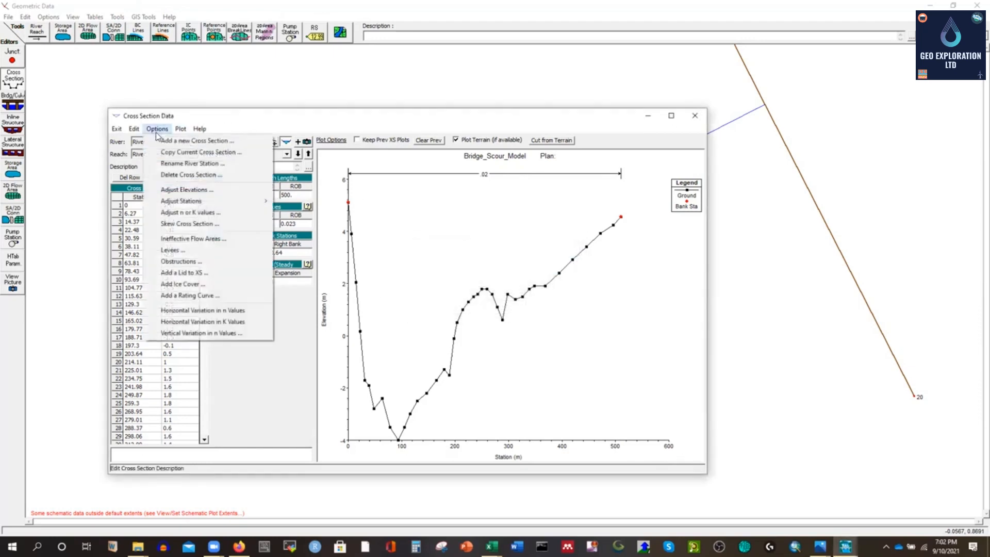
pyautogui.click(180, 152)
pyautogui.write('13')
pyautogui.click(504, 306)
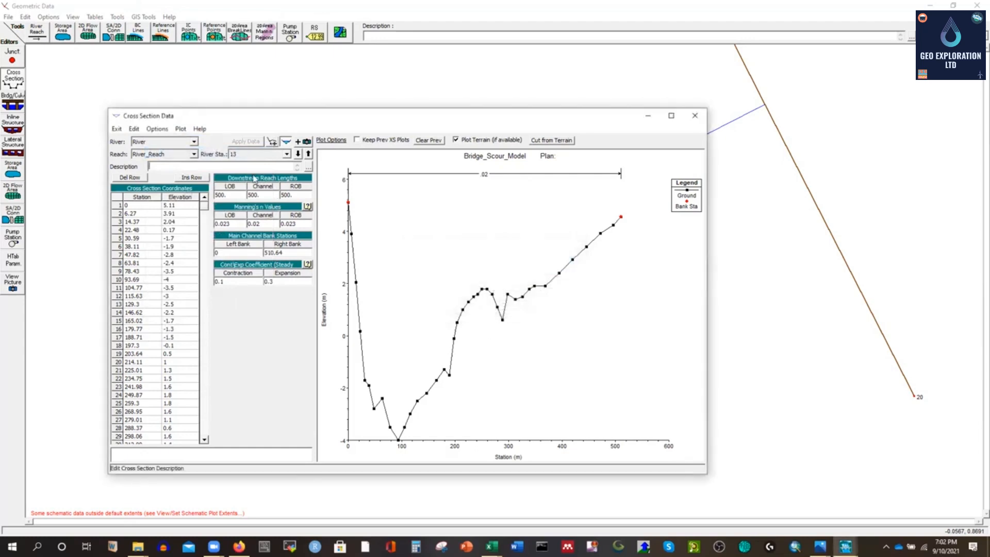
pyautogui.click(157, 129)
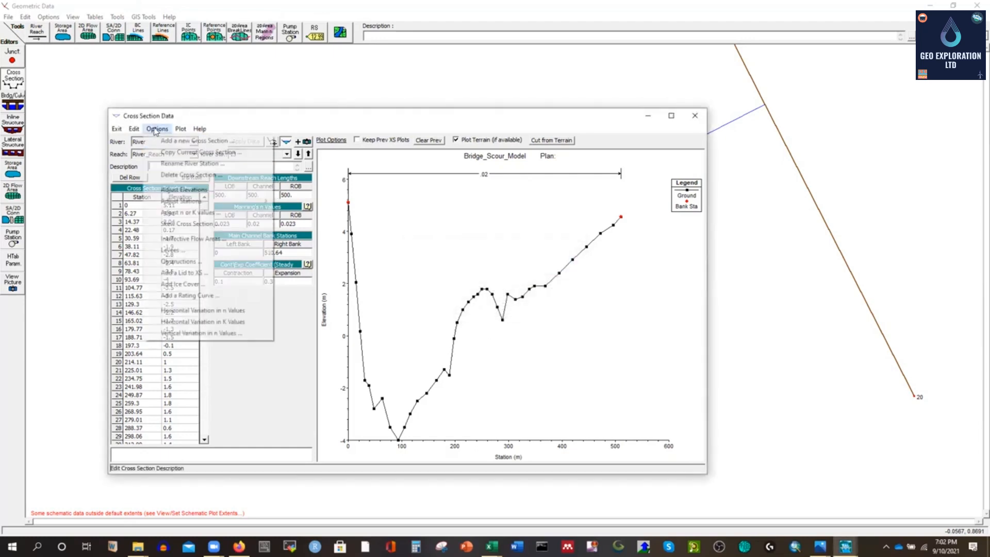
pyautogui.click(171, 153)
pyautogui.write('12')
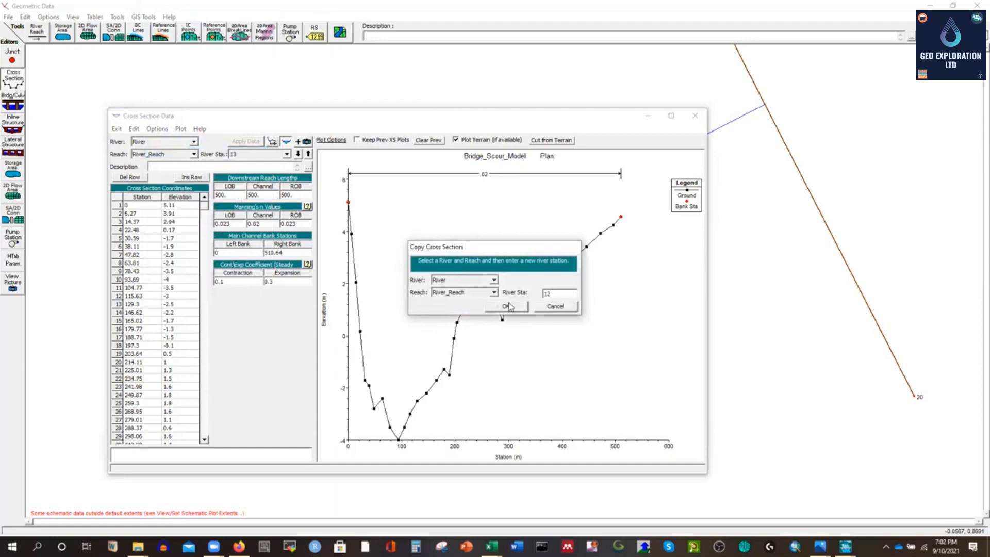
pyautogui.click(506, 306)
# Step: Copy the cross section of river station 12 as new river stations 11 and 10
pyautogui.click(157, 129)
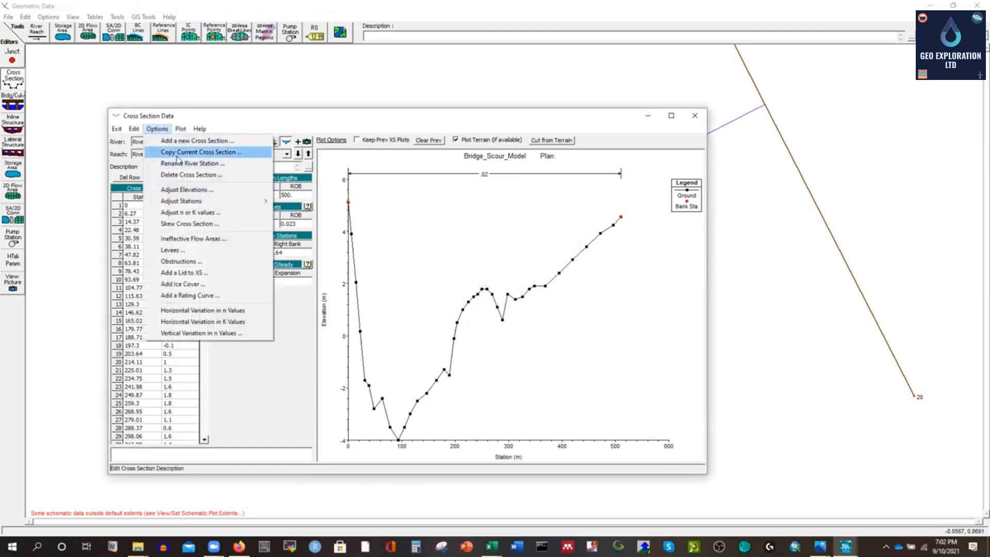
pyautogui.click(184, 152)
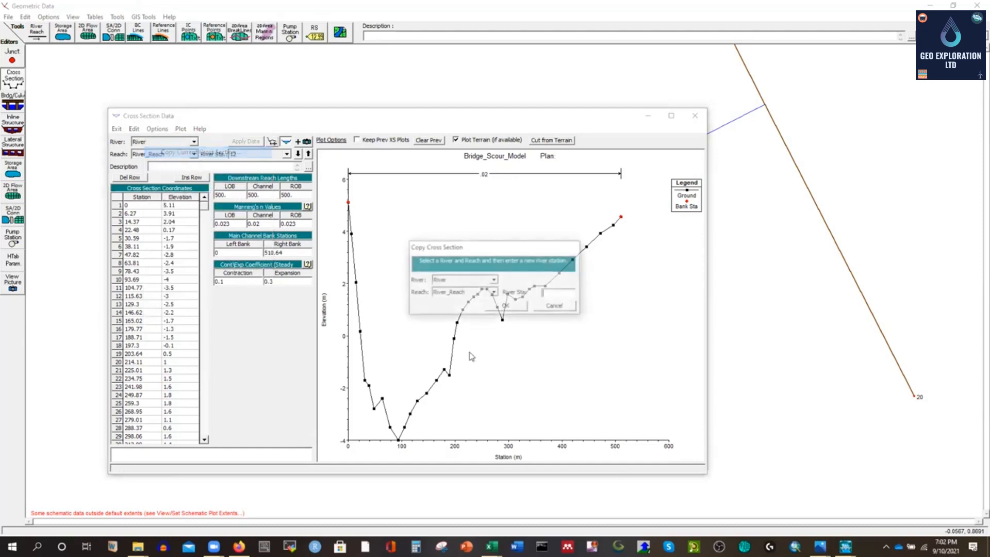
pyautogui.click(523, 307)
pyautogui.click(156, 129)
pyautogui.click(184, 152)
pyautogui.write('10')
pyautogui.click(507, 307)
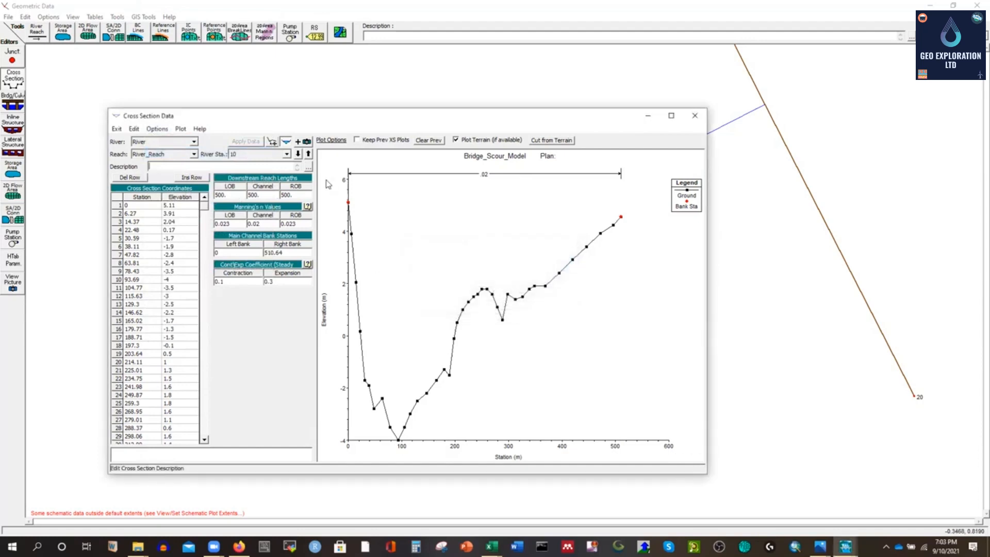
# Step: Copy the cross section of river station 10 as new river stations 9 and 8
pyautogui.click(157, 129)
pyautogui.click(184, 153)
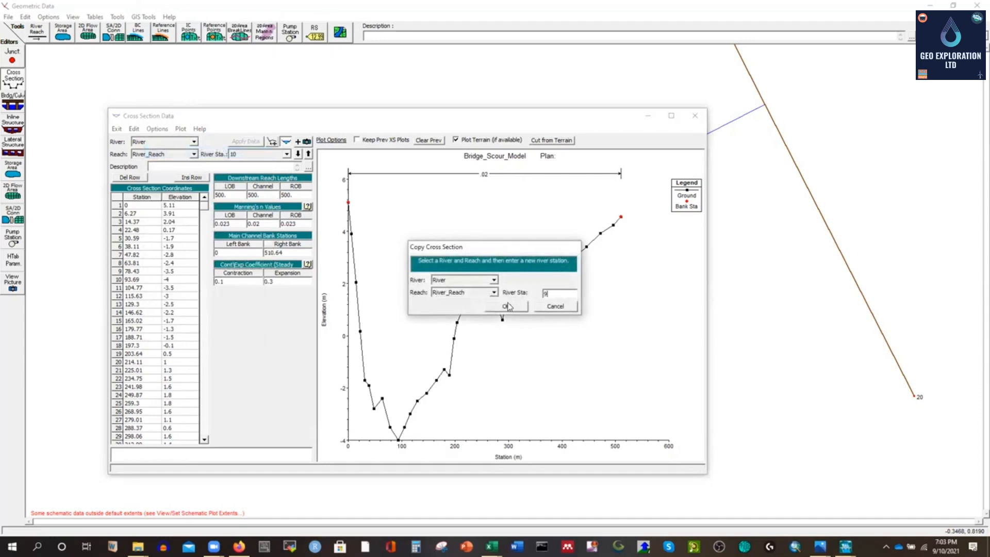
pyautogui.click(506, 306)
pyautogui.click(157, 128)
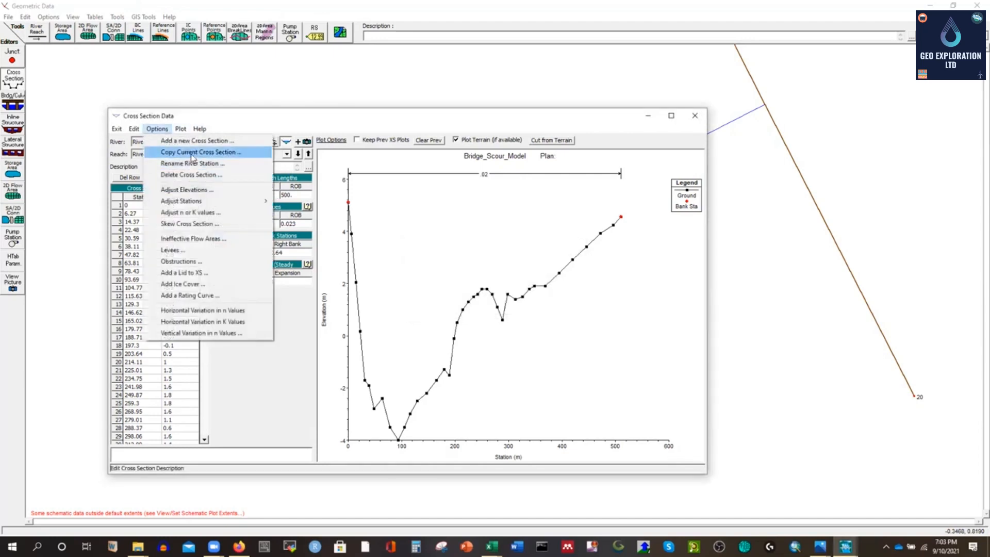
pyautogui.click(192, 153)
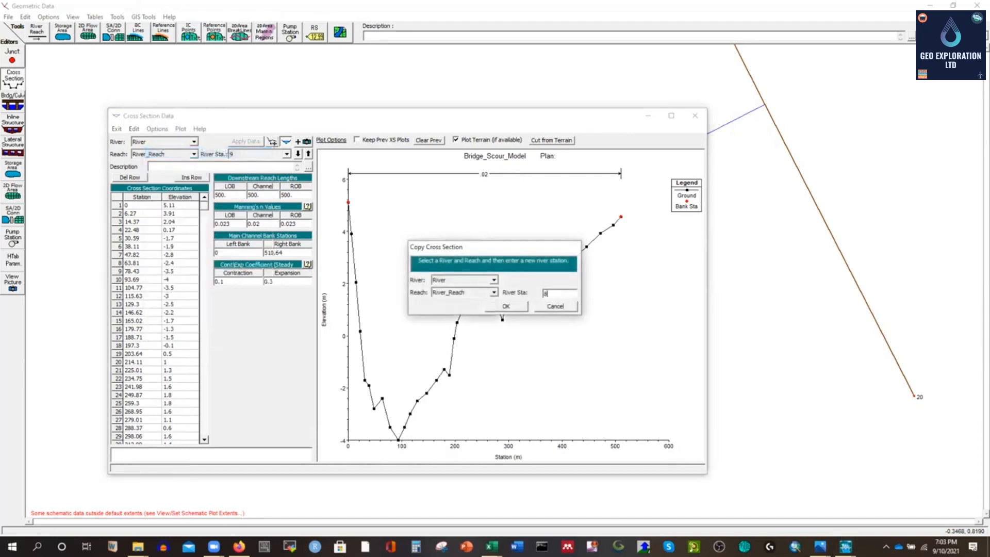
pyautogui.click(505, 308)
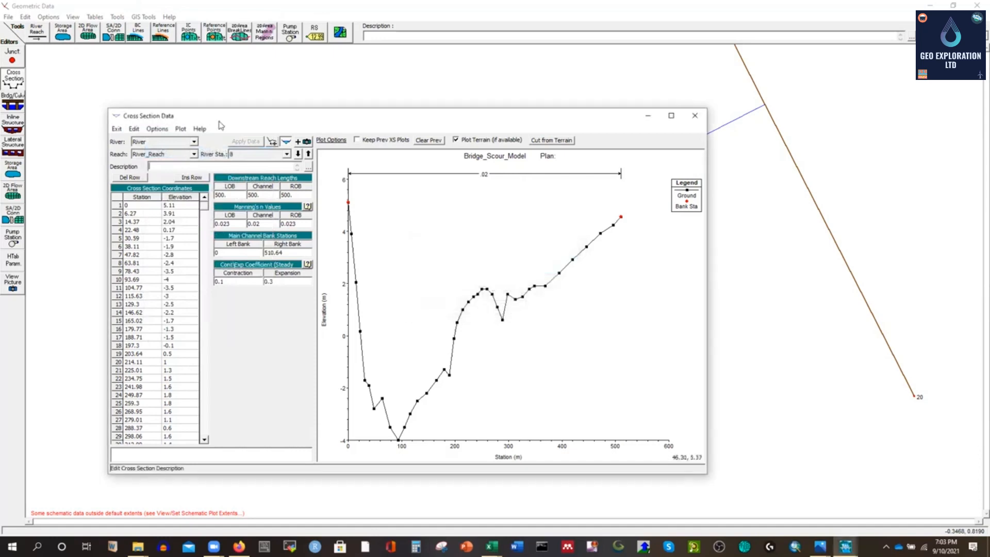
# Step: Copy the cross section of river station 8 as new river stations 7 and 6
pyautogui.click(157, 129)
pyautogui.click(186, 153)
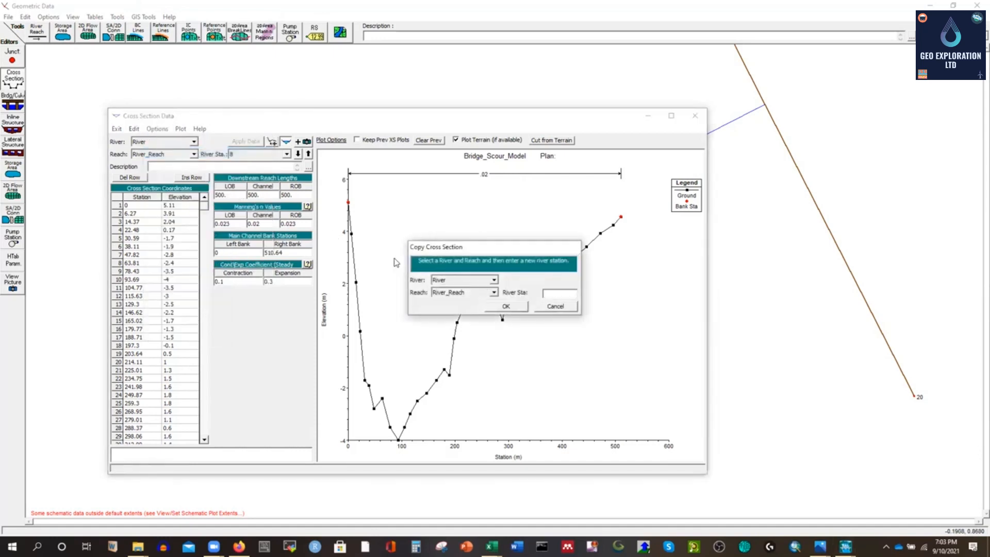
pyautogui.write('7')
pyautogui.click(519, 306)
pyautogui.click(157, 129)
pyautogui.click(181, 152)
pyautogui.click(182, 154)
pyautogui.click(517, 309)
# Step: Copy the cross section of river station 6 as new river stations 5 and 4
pyautogui.click(157, 128)
pyautogui.click(191, 153)
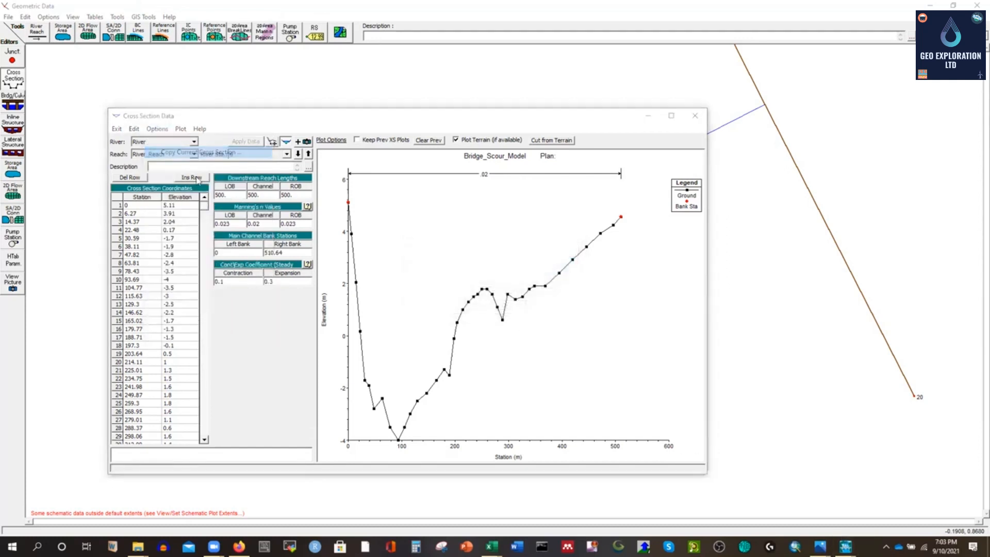
pyautogui.click(513, 310)
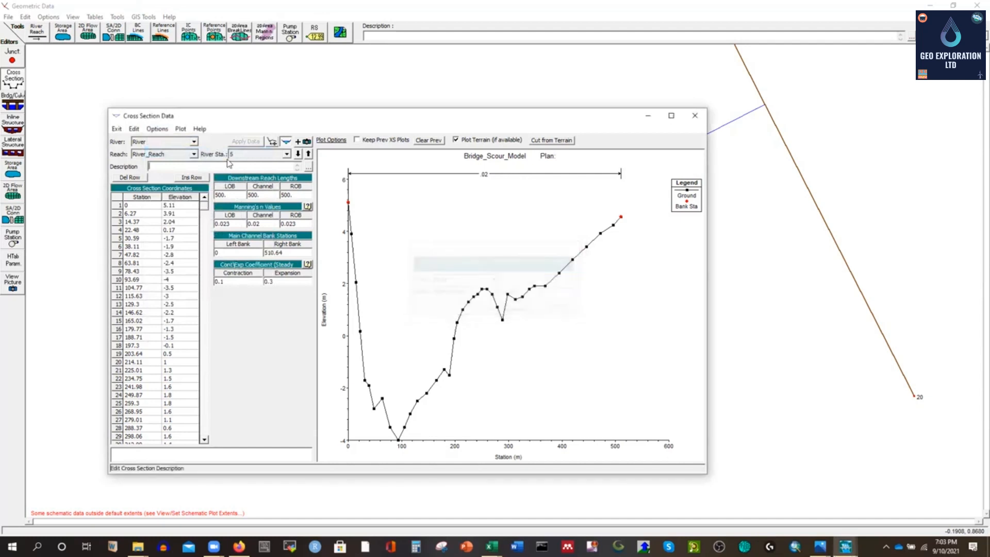
pyautogui.click(158, 128)
pyautogui.click(201, 152)
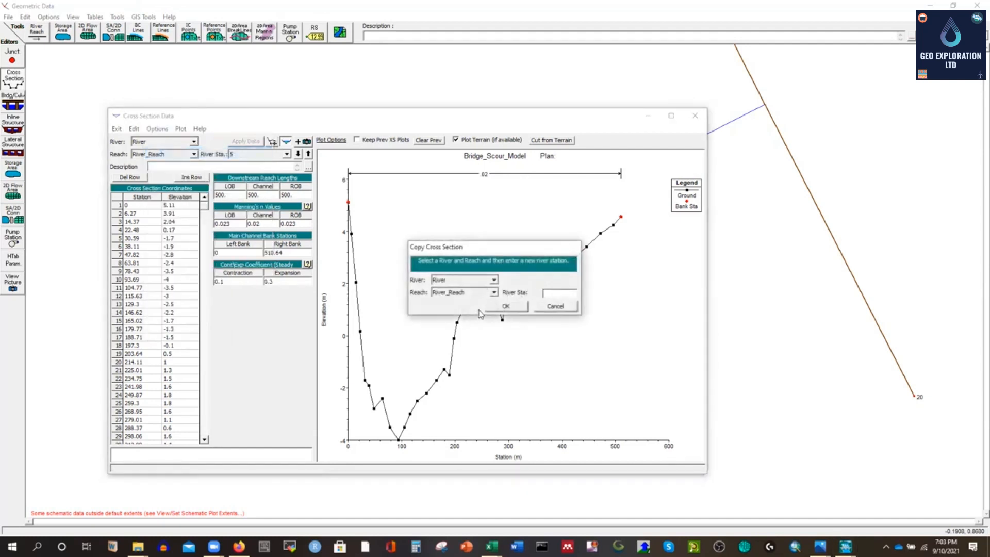
pyautogui.click(500, 307)
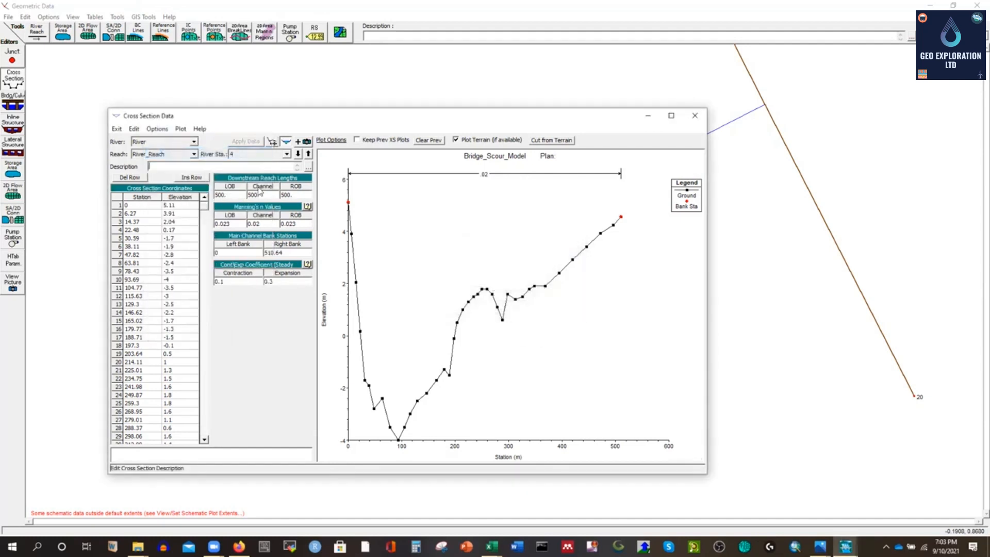
# Step: Copy the cross section of river station 4 as new river stations 3 and 2, and close the cross section editor
pyautogui.click(157, 128)
pyautogui.click(201, 151)
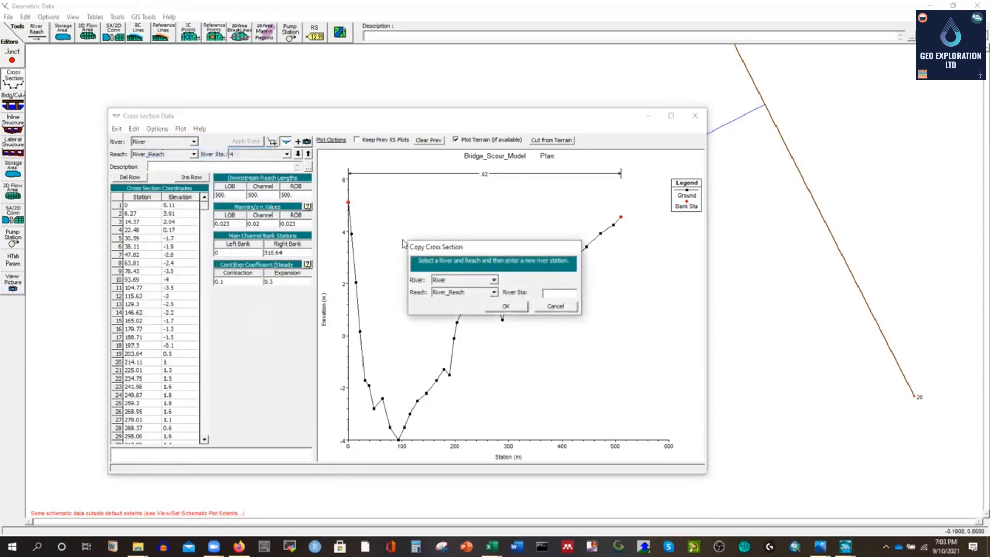
pyautogui.click(500, 306)
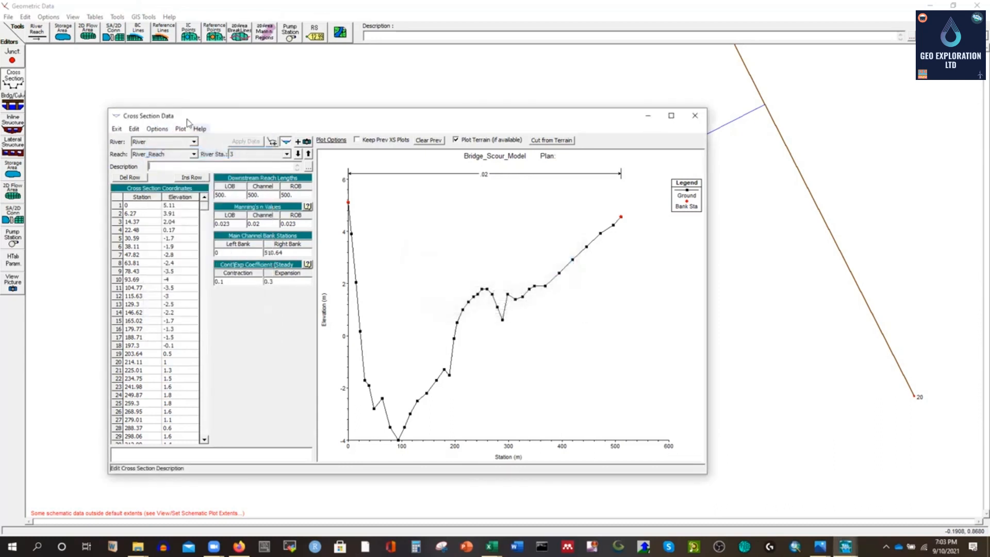
pyautogui.click(159, 129)
pyautogui.click(180, 152)
pyautogui.write('2')
pyautogui.click(506, 306)
pyautogui.click(695, 115)
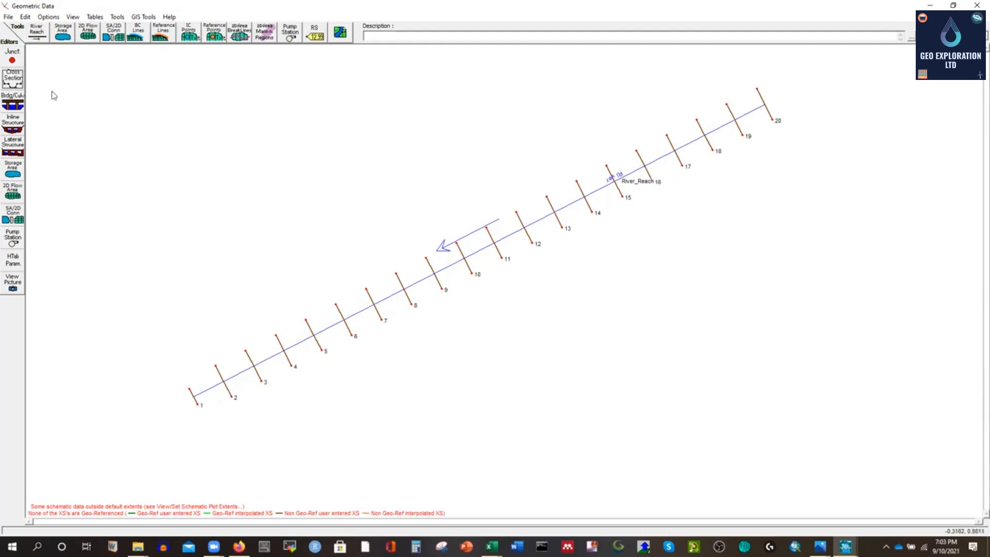
# Step: Open the cross section editor and select river station 19
pyautogui.click(13, 78)
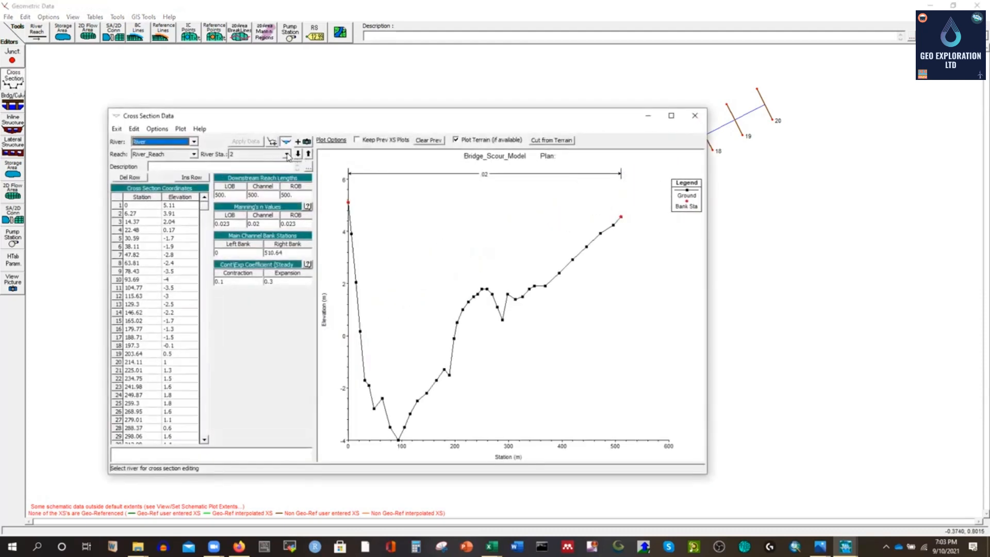
pyautogui.click(287, 154)
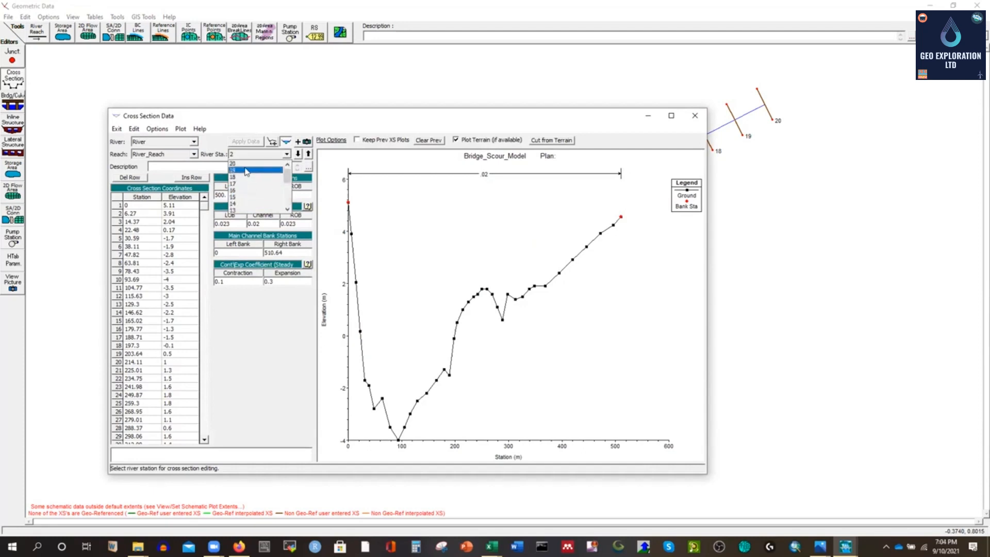
pyautogui.click(246, 171)
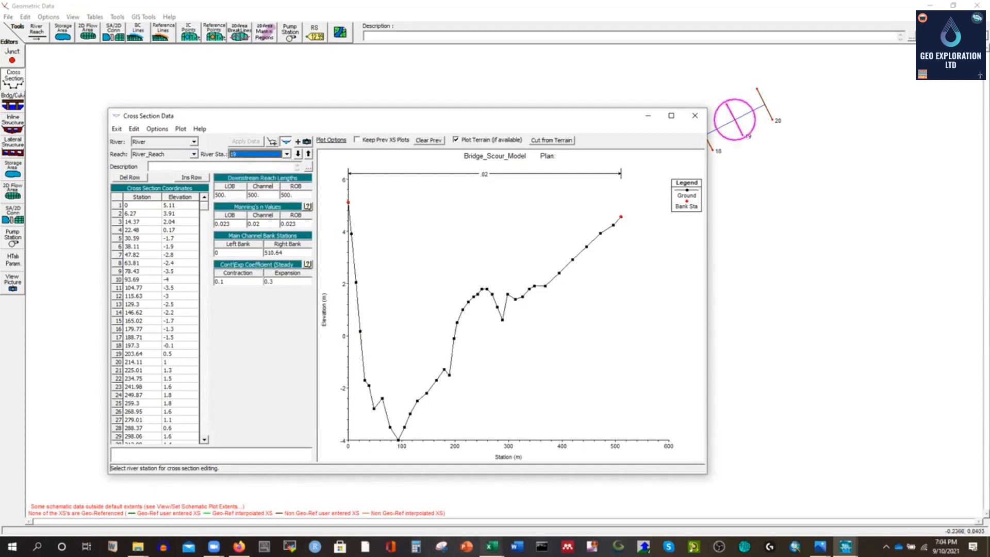
# Step: Close the CS-UCS-17.xlsx workbook in Excel without saving its changes
pyautogui.click(492, 546)
pyautogui.click(596, 468)
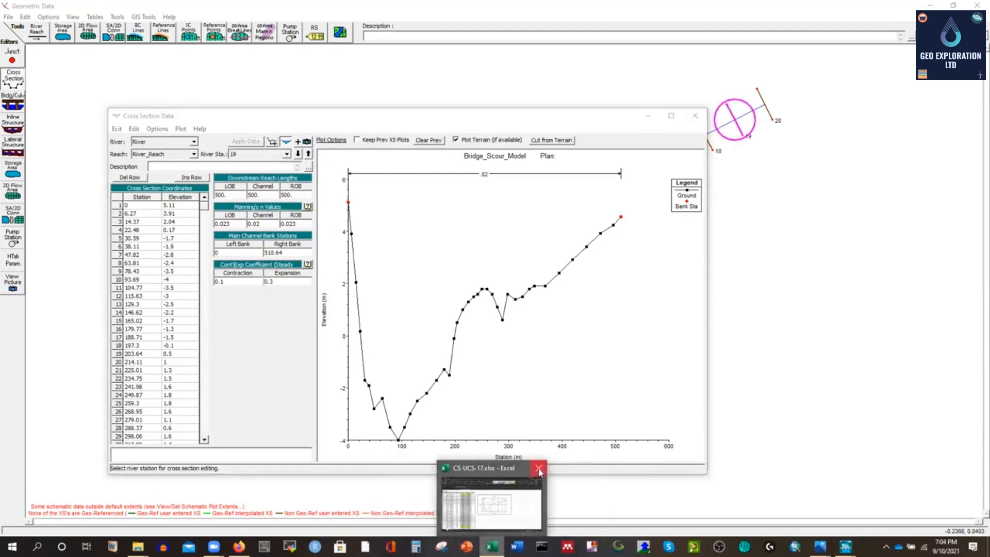
pyautogui.click(538, 469)
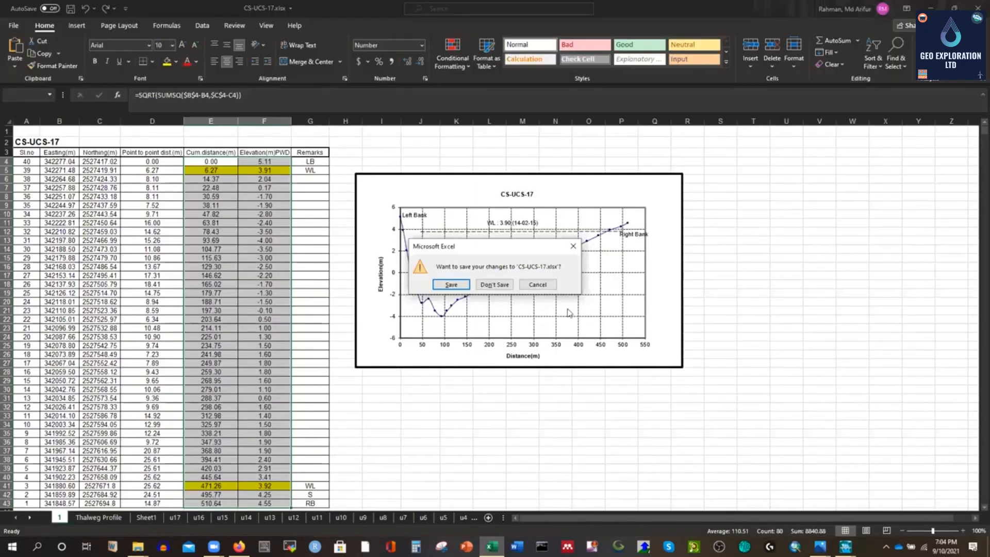
pyautogui.click(493, 285)
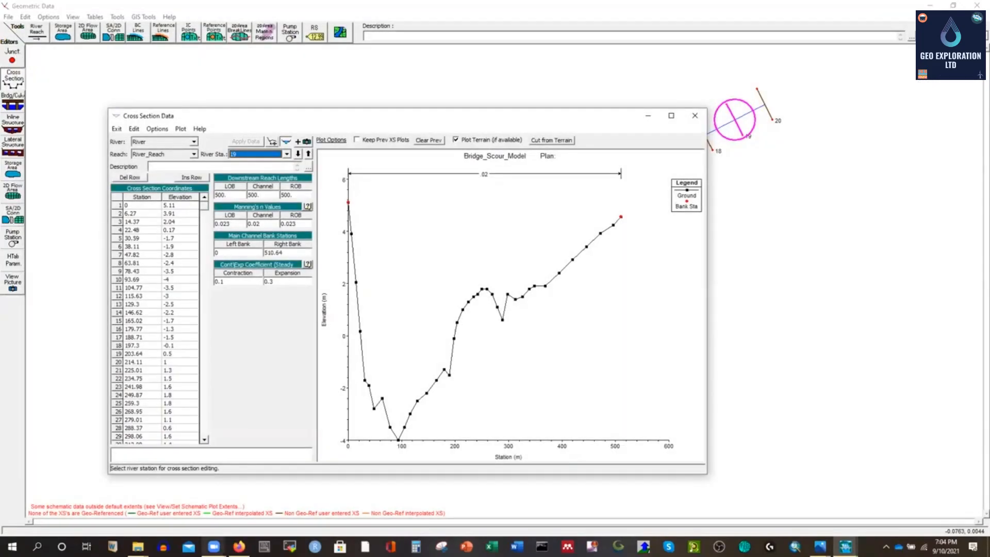
# Step: Open CS-UCS-16.xlsx from the Survey Data - Thalweg folder and copy all its cumulative distance and elevation values
pyautogui.click(138, 546)
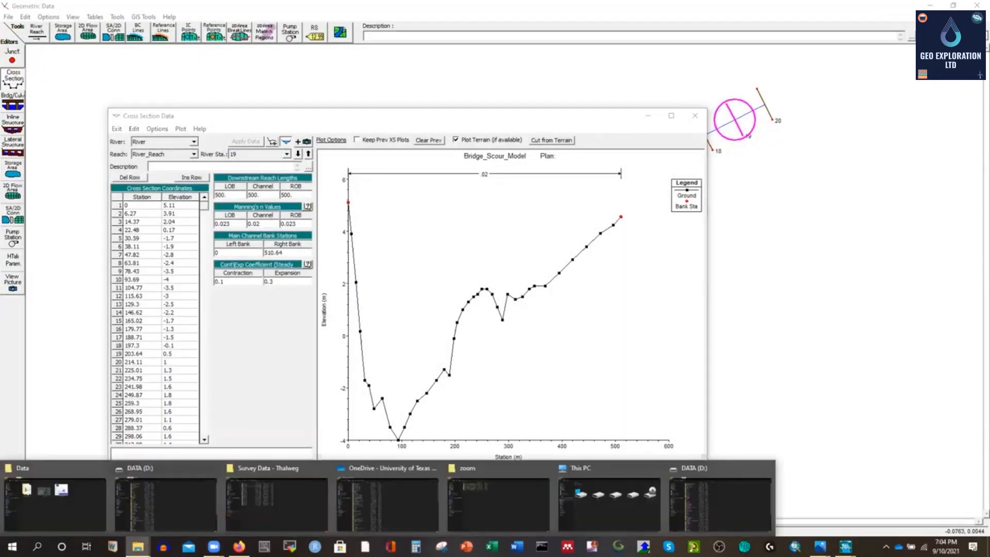
pyautogui.click(266, 501)
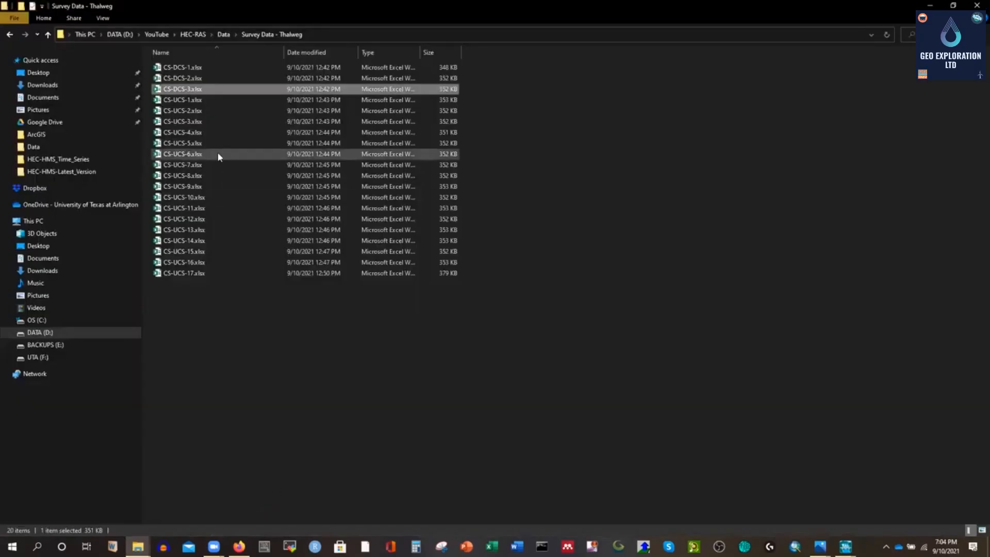
pyautogui.doubleClick(191, 264)
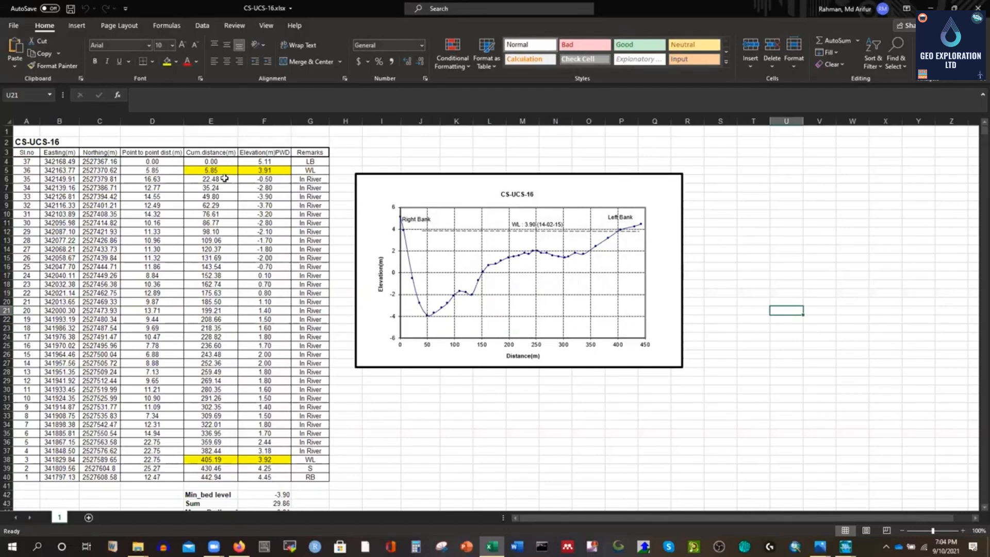
pyautogui.moveTo(204, 161); pyautogui.dragTo(257, 180)
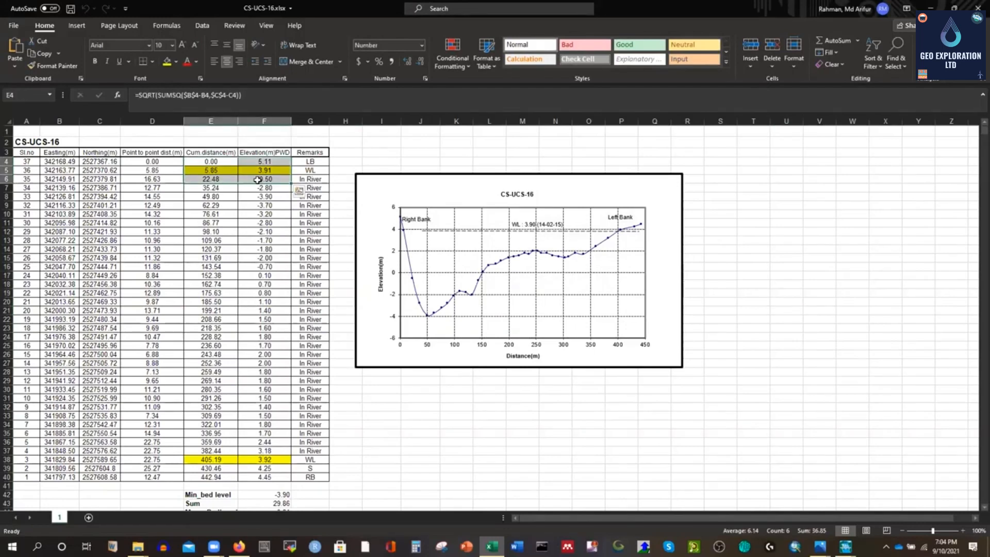
pyautogui.hotkey('ctrl', 'shift', 'Down')
pyautogui.hotkey('ctrl', 'c')
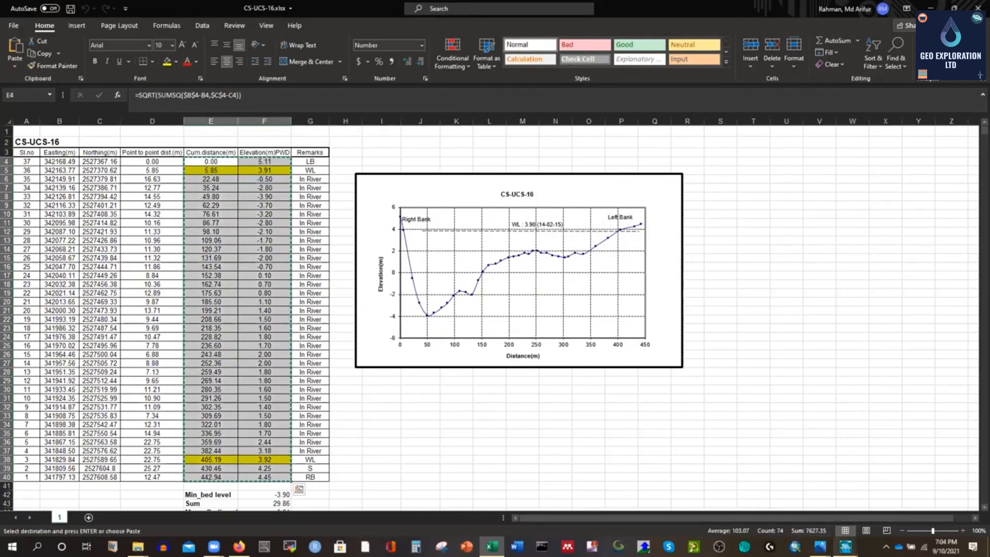
# Step: Switch to HEC-RAS and replace the station and elevation coordinates of river station 19 with the copied CS-UCS-16 values
pyautogui.moveTo(845, 545)
pyautogui.click(918, 496)
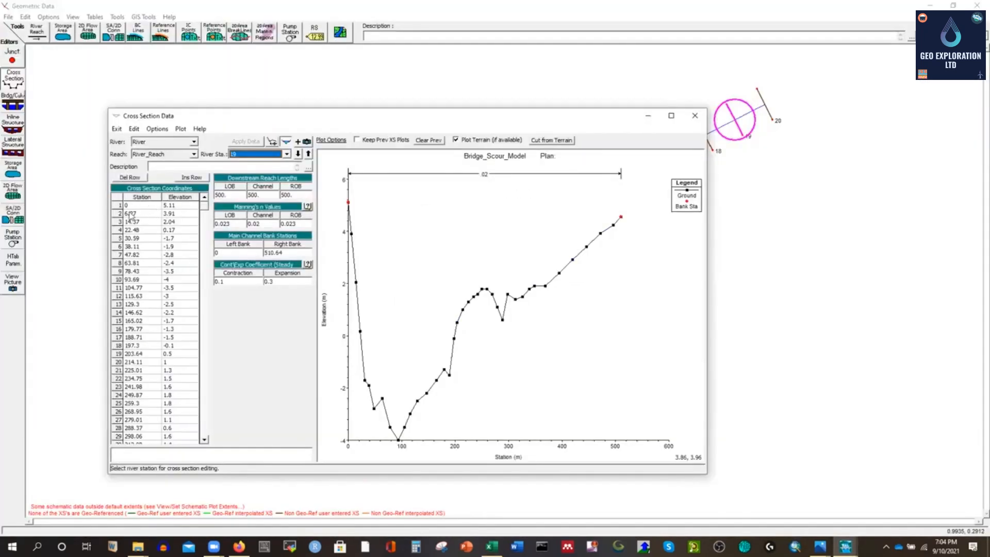
pyautogui.click(119, 201)
pyautogui.hotkey('ctrl', 'v')
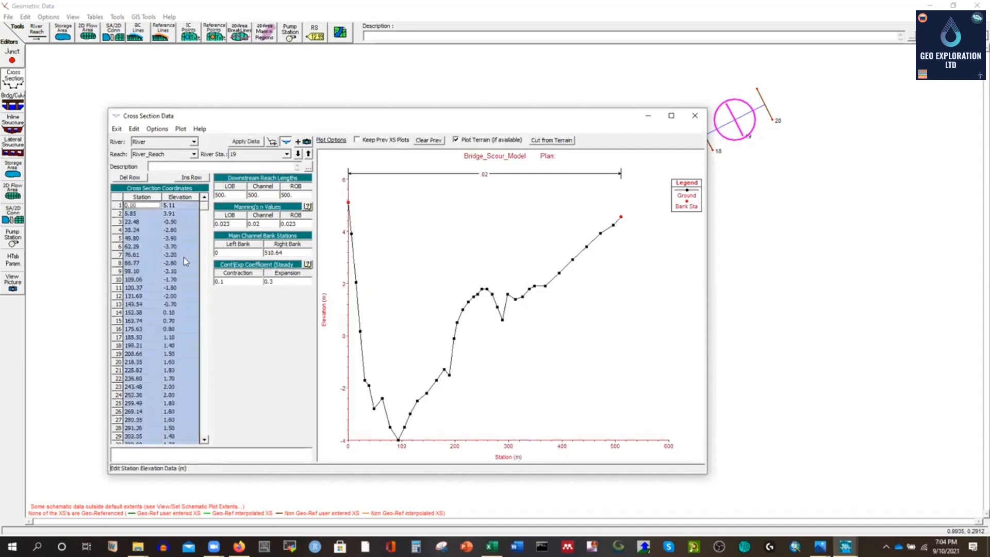
# Step: Set the right bank station of river station 19 to its last station value, 442.94, and apply the data
pyautogui.scroll(-7, 171, 279)
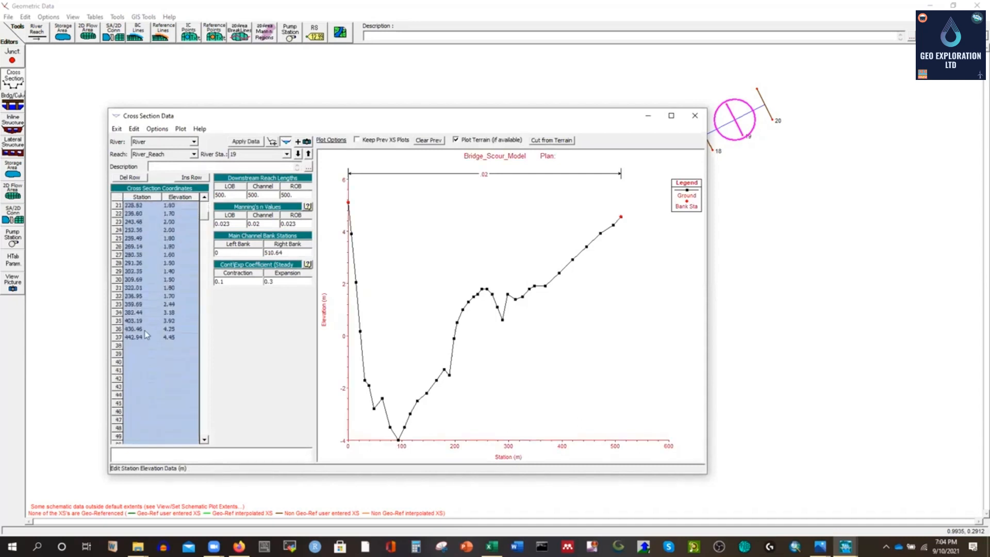
pyautogui.click(131, 333)
pyautogui.click(136, 338)
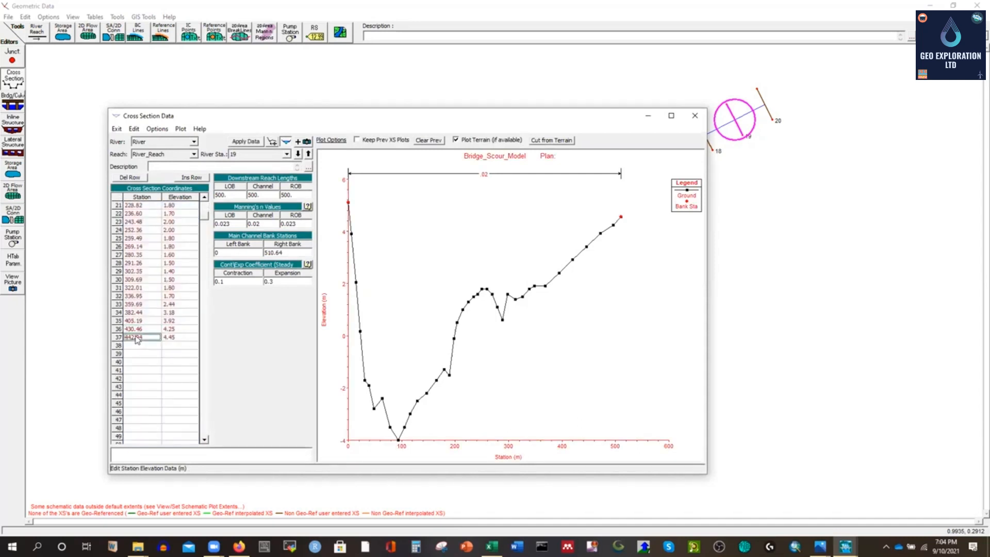
pyautogui.click(290, 252)
pyautogui.hotkey('ctrl', 'v')
pyautogui.click(251, 142)
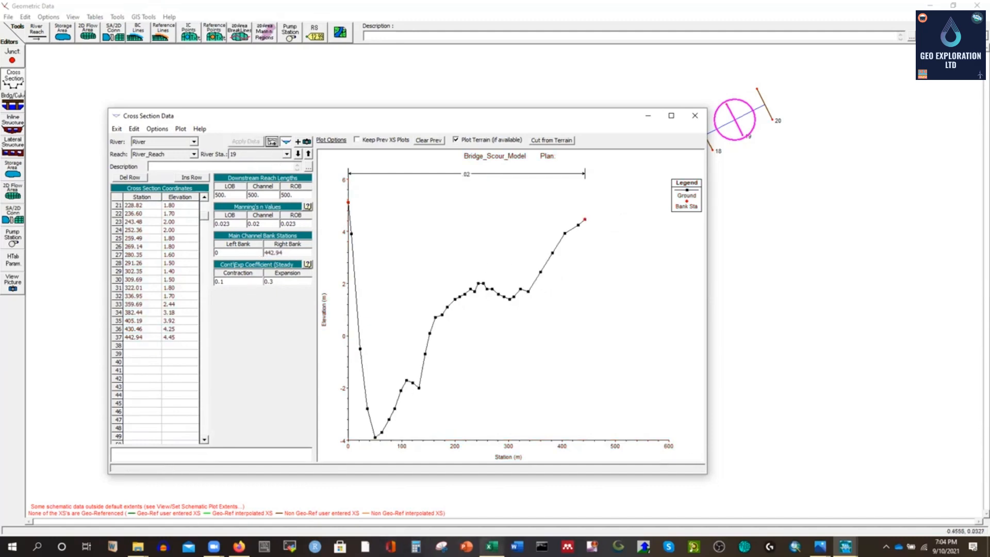
# Step: Close the CS-UCS-16.xlsx workbook and go to river station 18 in the HEC-RAS cross section editor
pyautogui.click(492, 546)
pyautogui.click(976, 7)
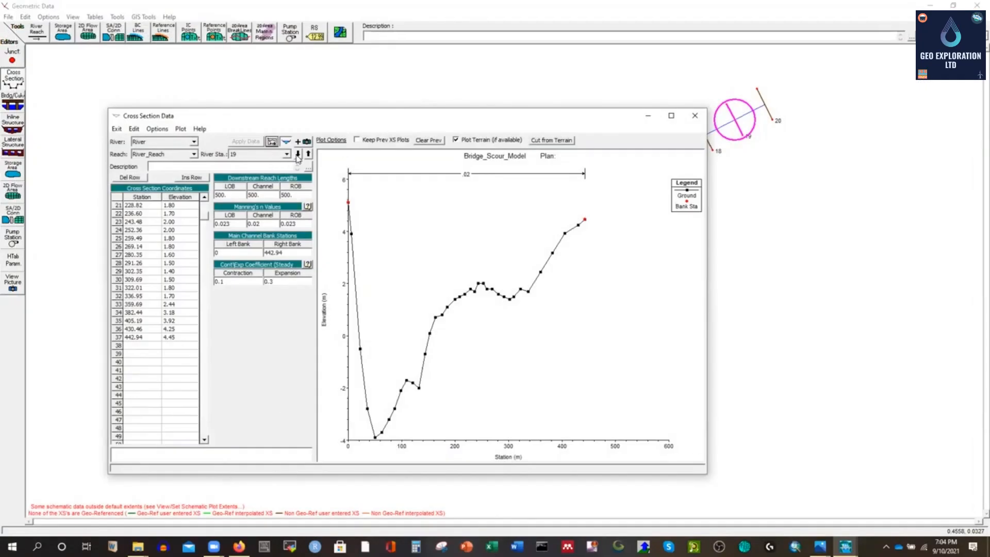
pyautogui.click(297, 155)
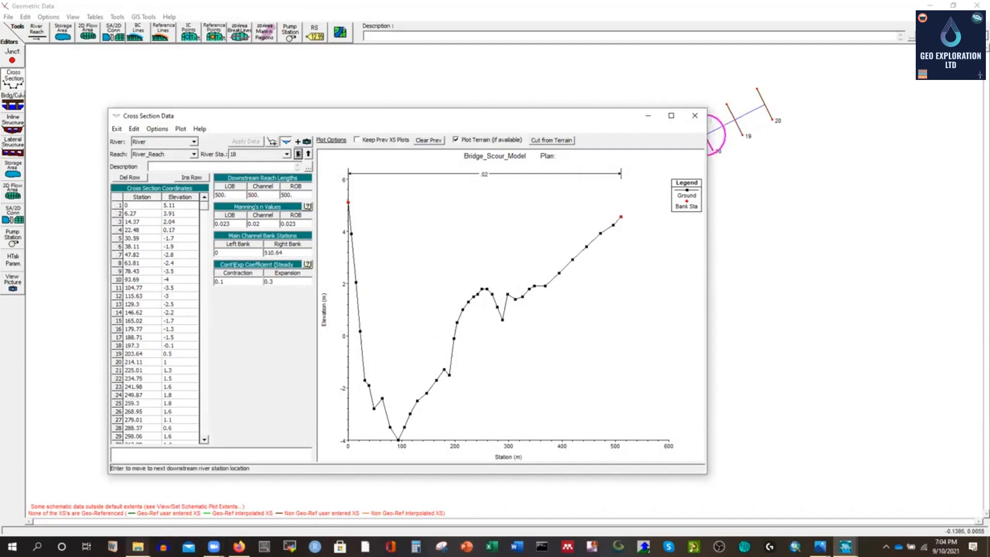
# Step: Open CS-UCS-15.xlsx from the Survey Data - Thalweg folder and copy all its cumulative distance and elevation values
pyautogui.click(137, 546)
pyautogui.click(270, 499)
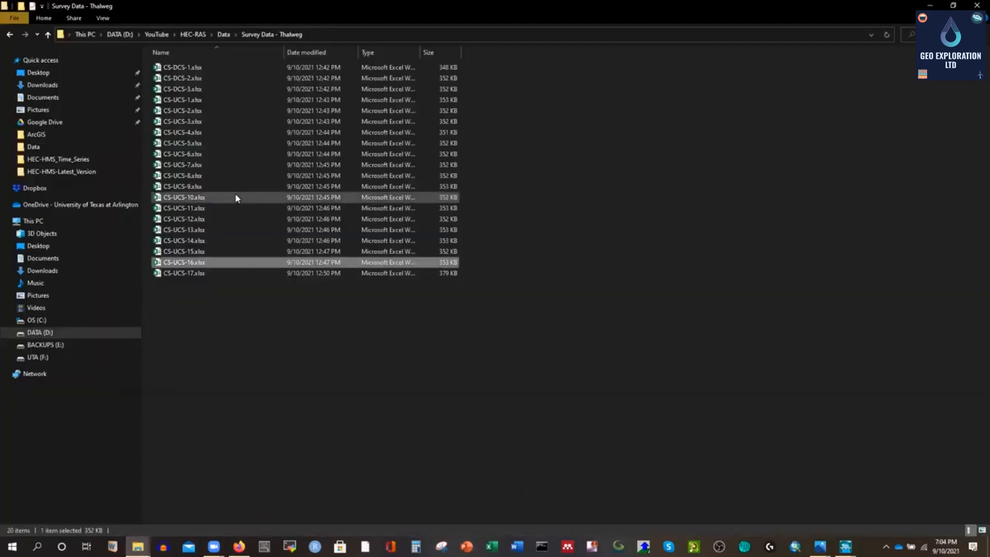
pyautogui.doubleClick(202, 254)
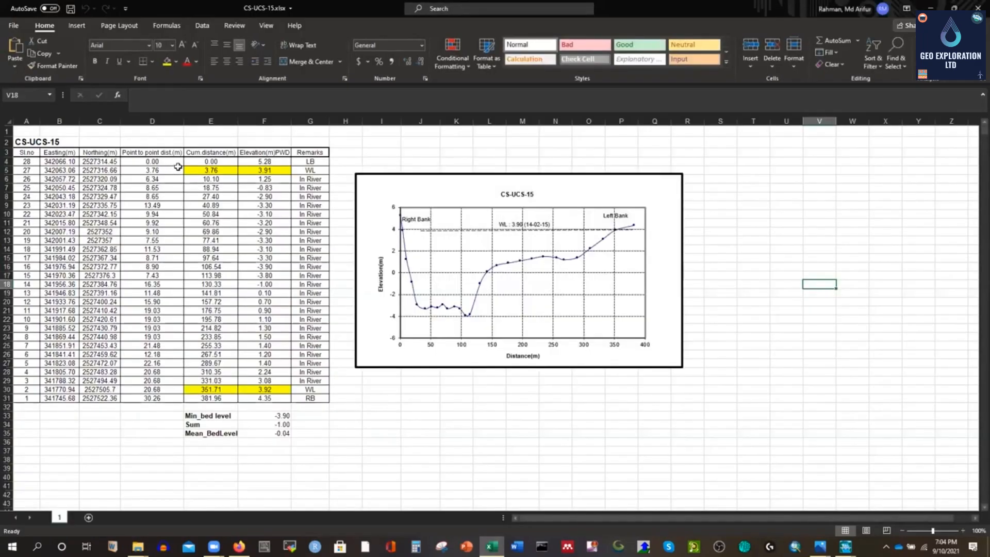
pyautogui.click(202, 161)
pyautogui.moveTo(202, 162); pyautogui.dragTo(255, 172)
pyautogui.hotkey('ctrl', 'shift', 'Down')
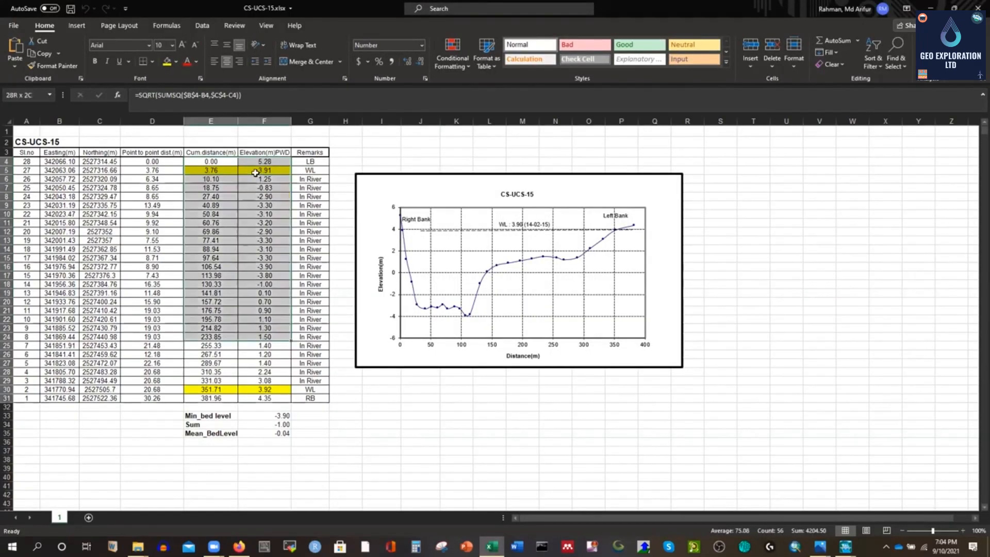
pyautogui.hotkey('ctrl', 'c')
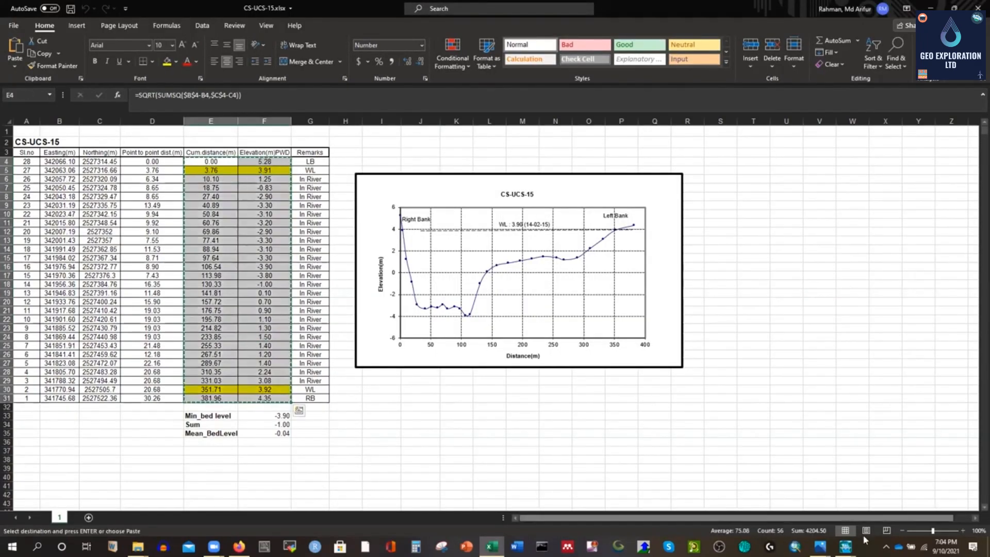
# Step: Switch to HEC-RAS and replace the station and elevation coordinates of river station 18 with the copied CS-UCS-15 values
pyautogui.click(845, 545)
pyautogui.click(931, 492)
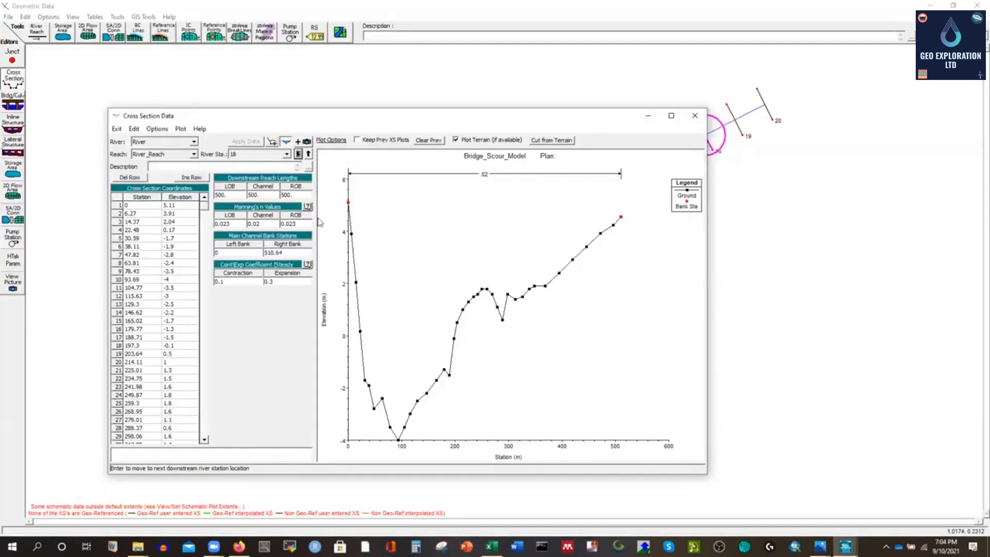
pyautogui.click(124, 203)
pyautogui.hotkey('ctrl', 'v')
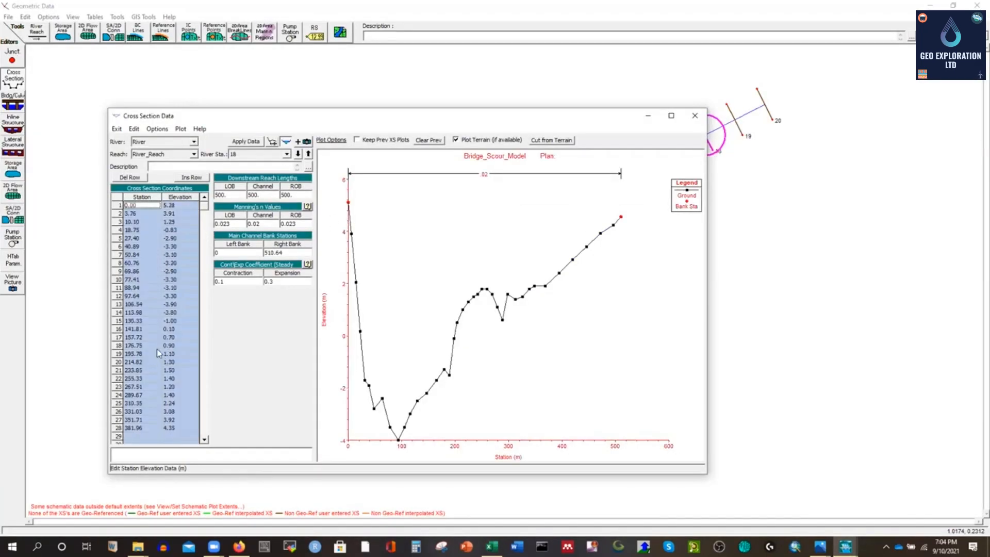
# Step: Set the right bank station of river station 18 to its last station value, 381.96, and apply the data
pyautogui.click(133, 428)
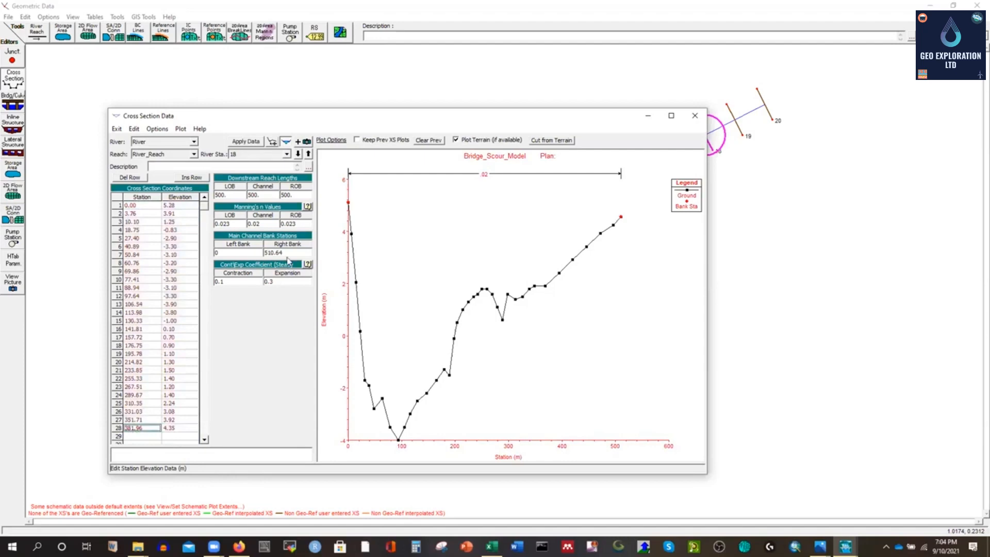
pyautogui.moveTo(289, 252); pyautogui.dragTo(235, 251)
pyautogui.hotkey('ctrl', 'v')
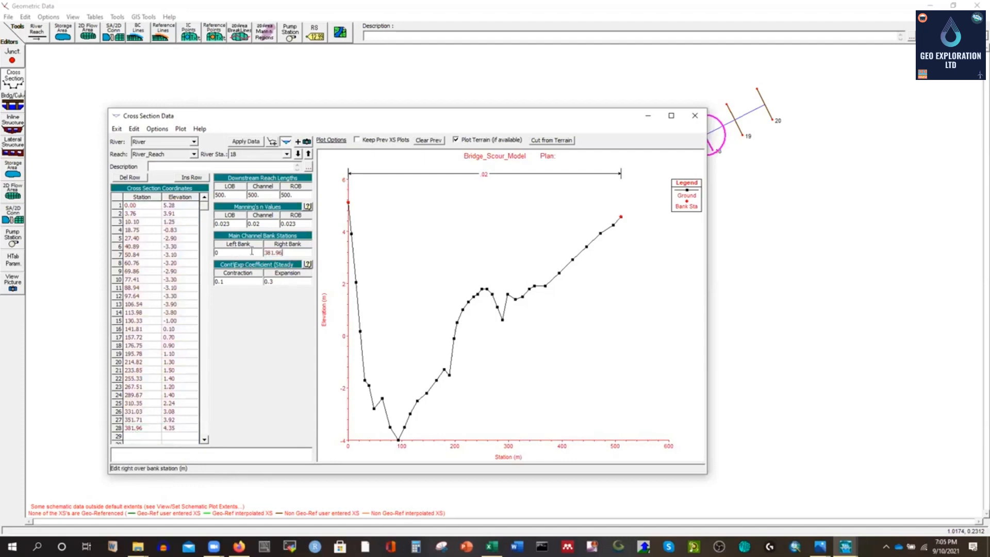
pyautogui.click(246, 141)
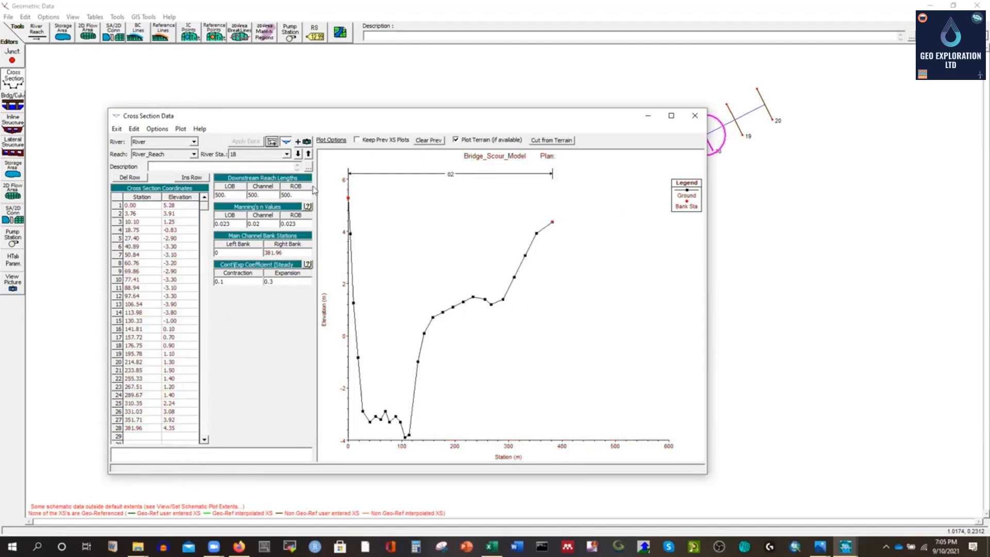
# Step: Go to river station 17 in the cross section editor and close the CS-UCS-15.xlsx workbook in Excel
pyautogui.click(298, 154)
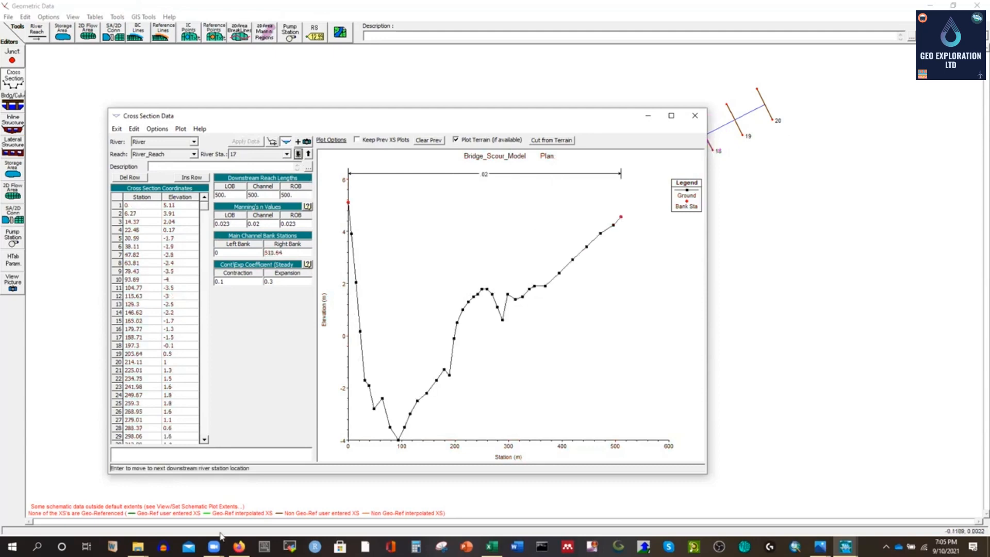
pyautogui.hotkey('alt', 'Tab')
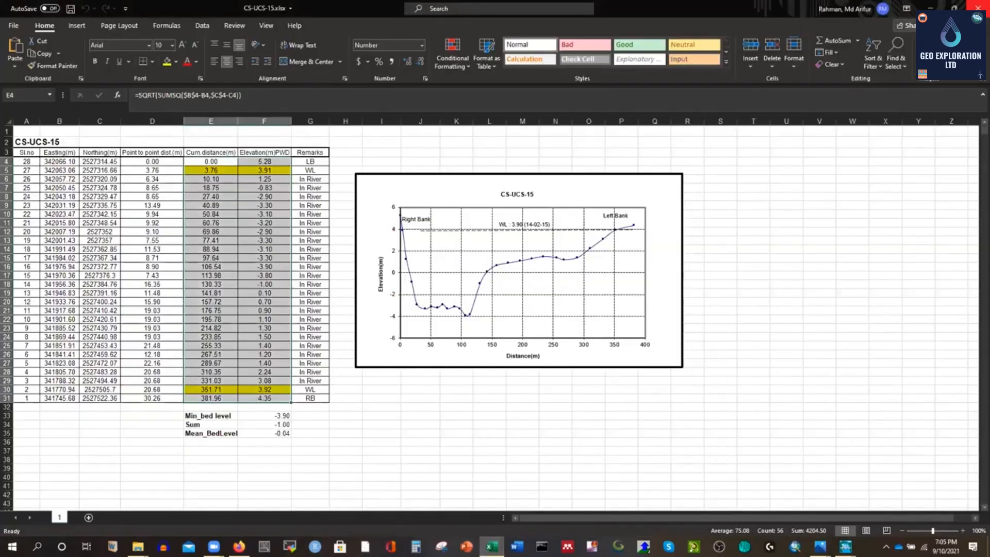
pyautogui.click(977, 7)
# Step: Open CS-UCS-14.xlsx from the Survey Data - Thalweg folder and copy all its cumulative distance and elevation values
pyautogui.moveTo(138, 547)
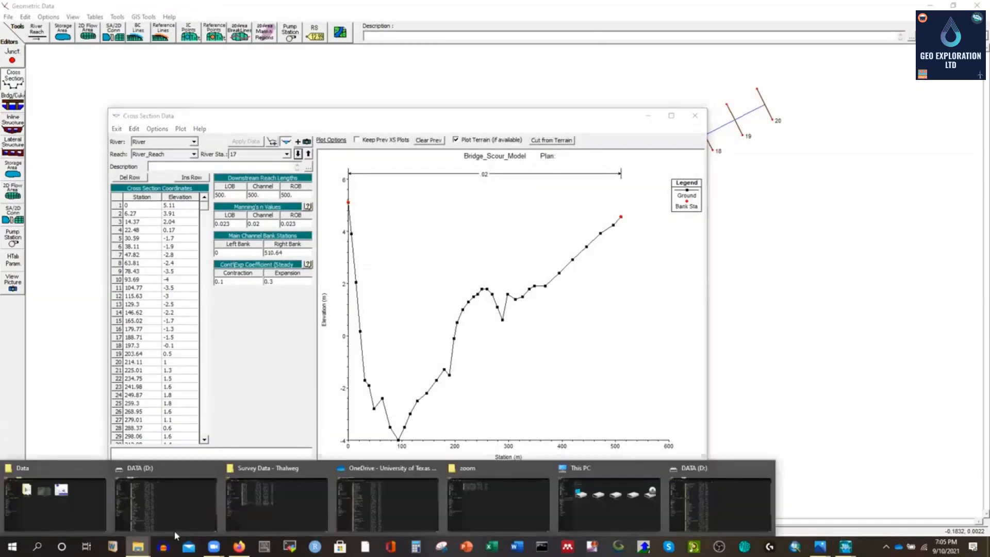
pyautogui.click(257, 500)
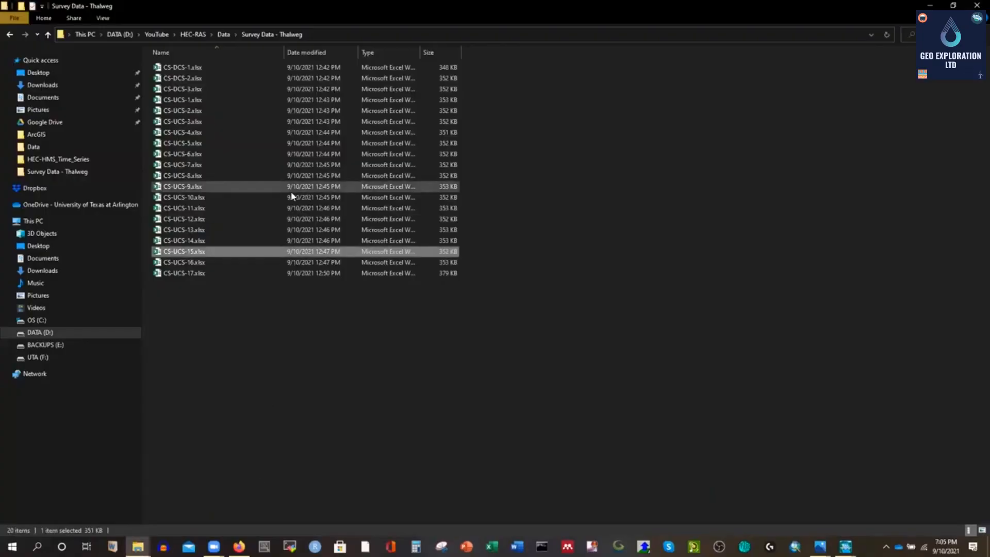
pyautogui.click(196, 242)
pyautogui.doubleClick(196, 243)
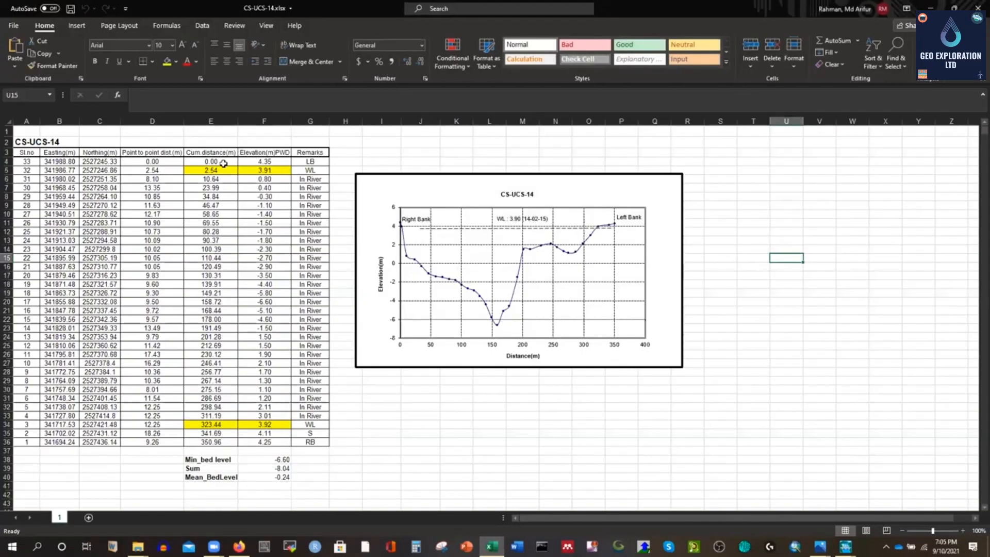
pyautogui.moveTo(223, 163); pyautogui.dragTo(258, 171)
pyautogui.hotkey('ctrl', 'shift', 'Down')
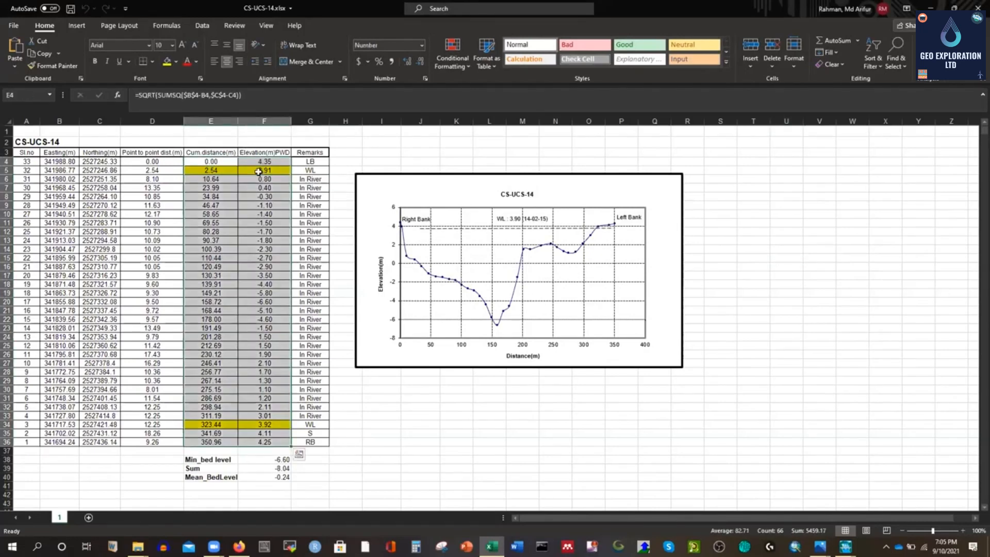
pyautogui.hotkey('ctrl', 'c')
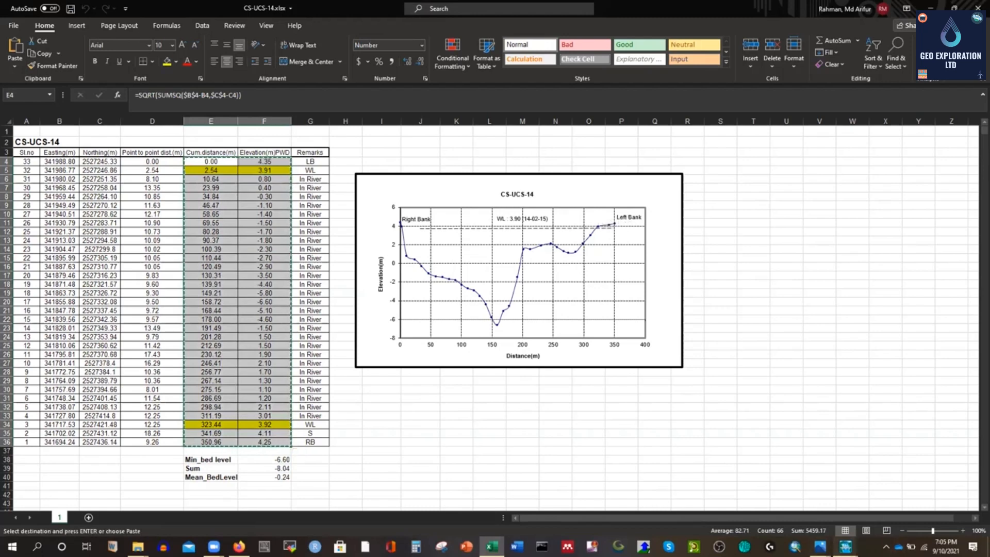
# Step: Switch to HEC-RAS and replace the station and elevation coordinates of river station 17 with the copied CS-UCS-14 values
pyautogui.moveTo(846, 546)
pyautogui.click(926, 506)
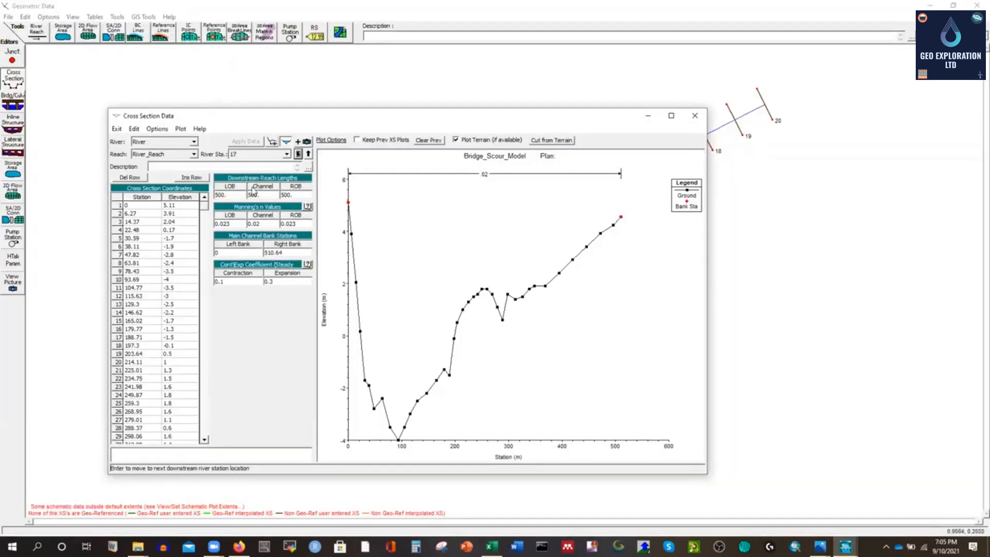
pyautogui.click(118, 205)
pyautogui.hotkey('ctrl', 'v')
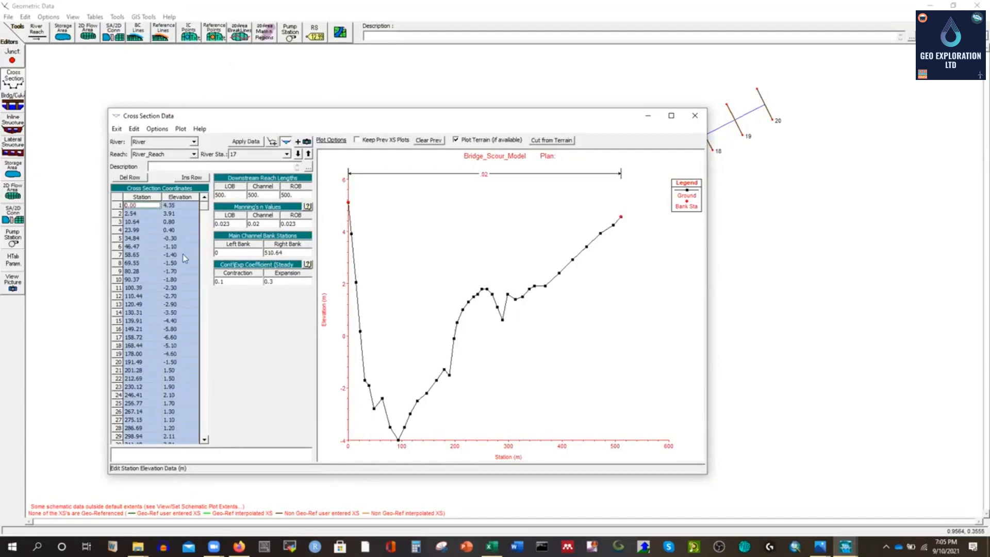
# Step: Set the right bank station of river station 17 to its last station value, 350.96, apply the data, and go to river station 16
pyautogui.scroll(-3, 146, 343)
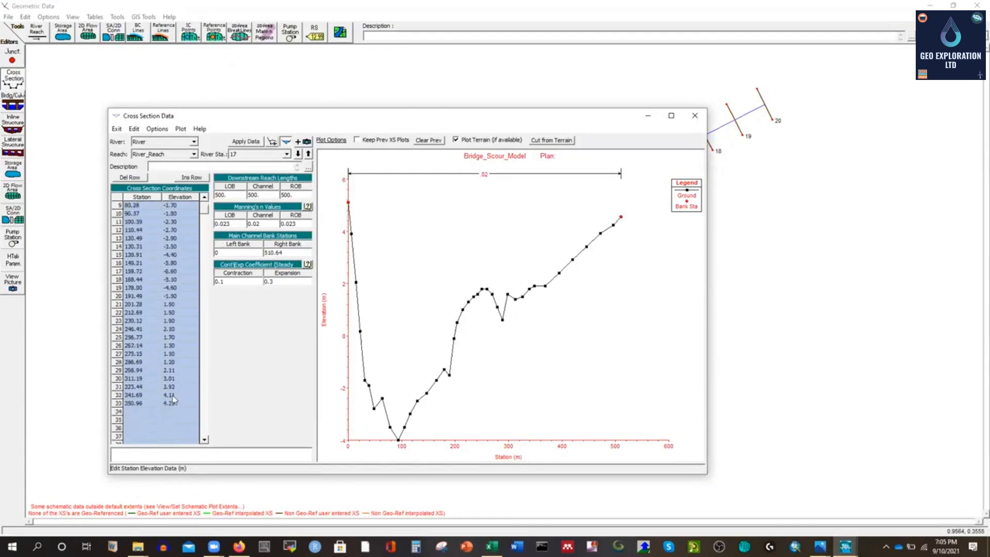
pyautogui.click(133, 405)
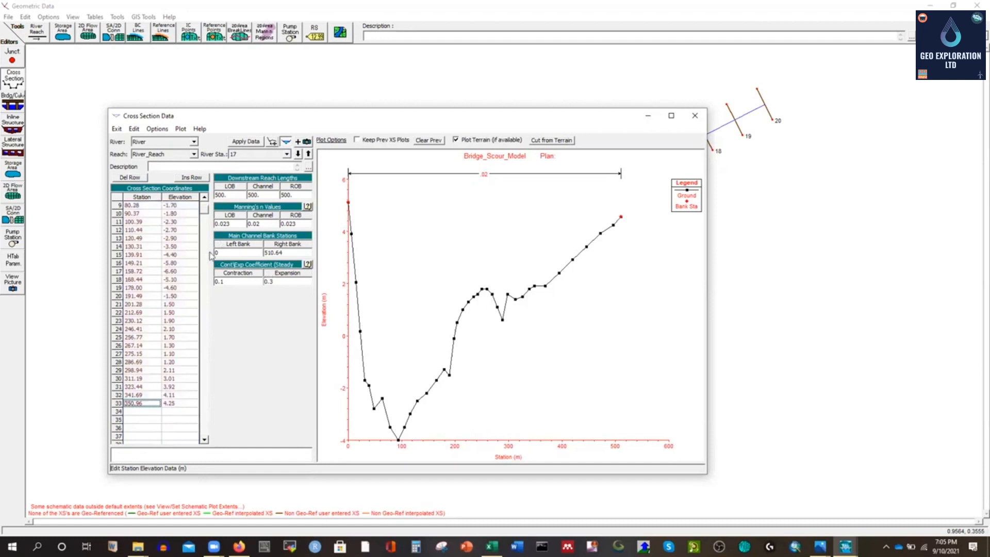
pyautogui.click(278, 252)
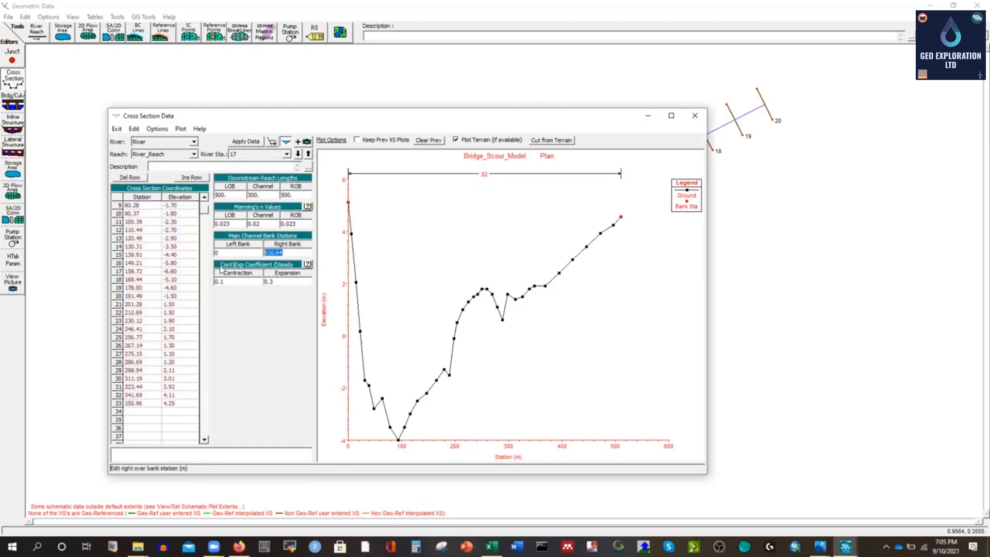
pyautogui.hotkey('ctrl', 'v')
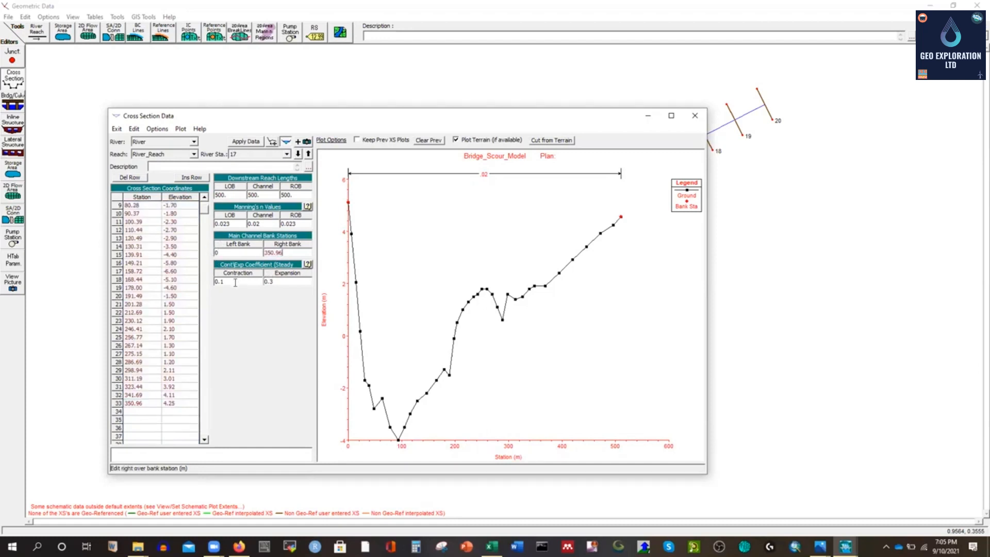
pyautogui.click(245, 146)
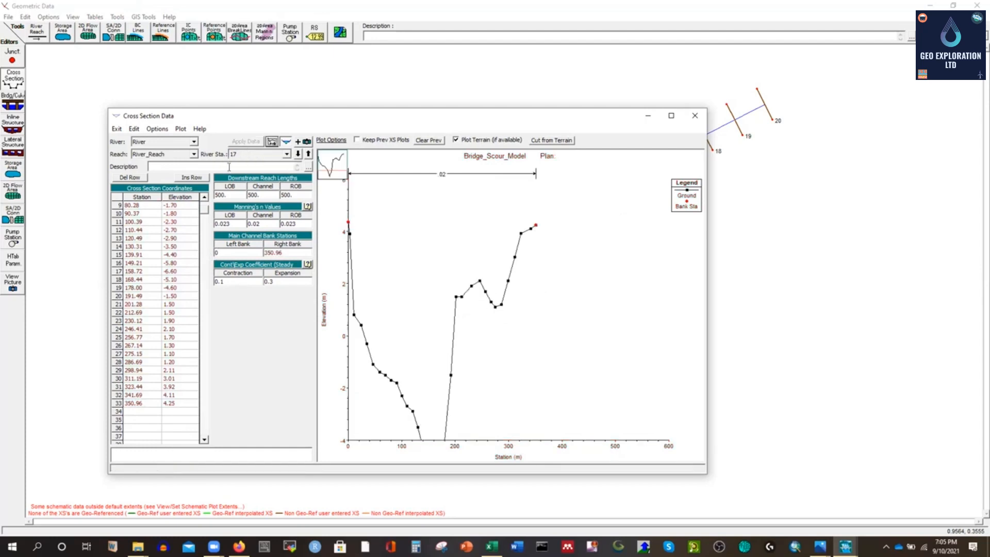
pyautogui.click(298, 155)
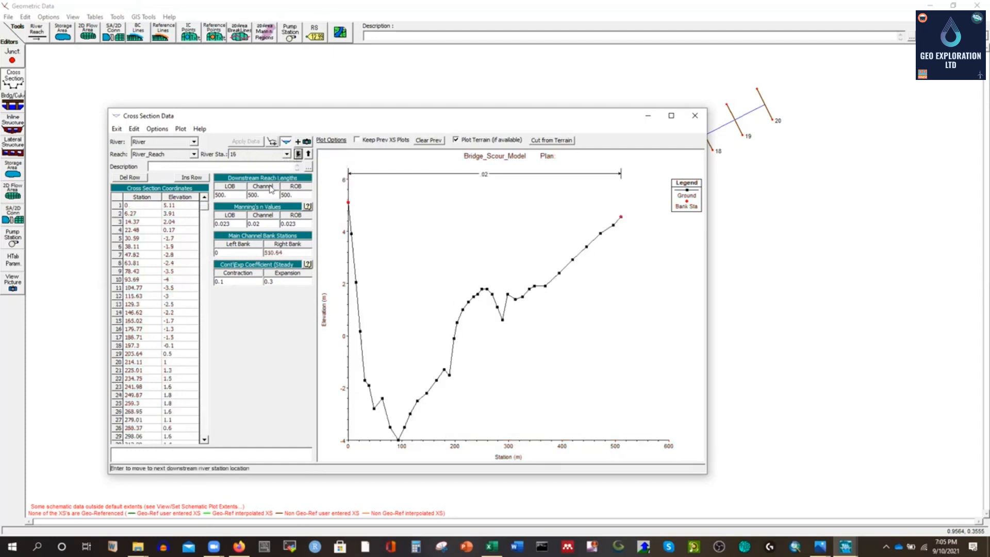
# Step: Open CS-UCS-13.xlsx from the Survey Data - Thalweg folder and copy all its cumulative distance and elevation values
pyautogui.click(138, 546)
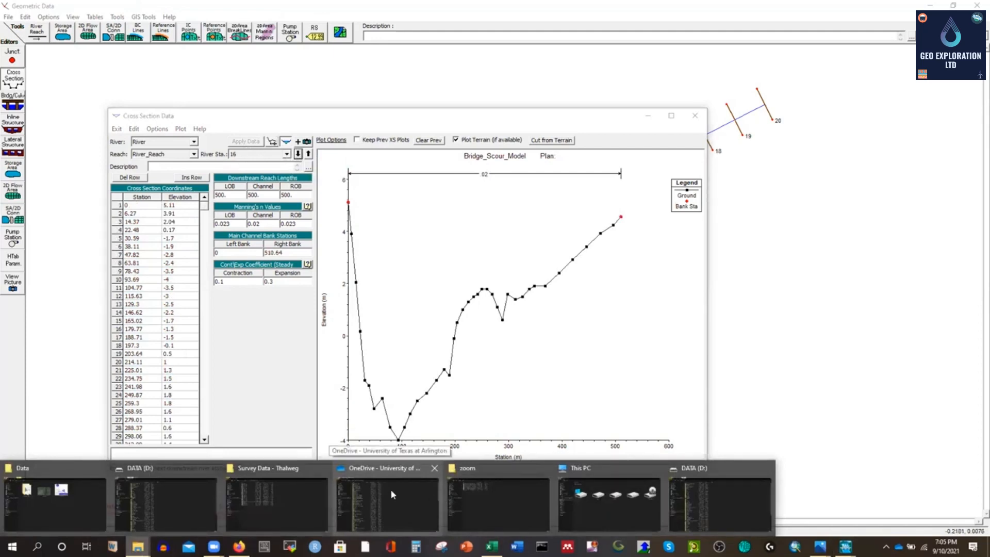
pyautogui.click(288, 492)
pyautogui.doubleClick(186, 240)
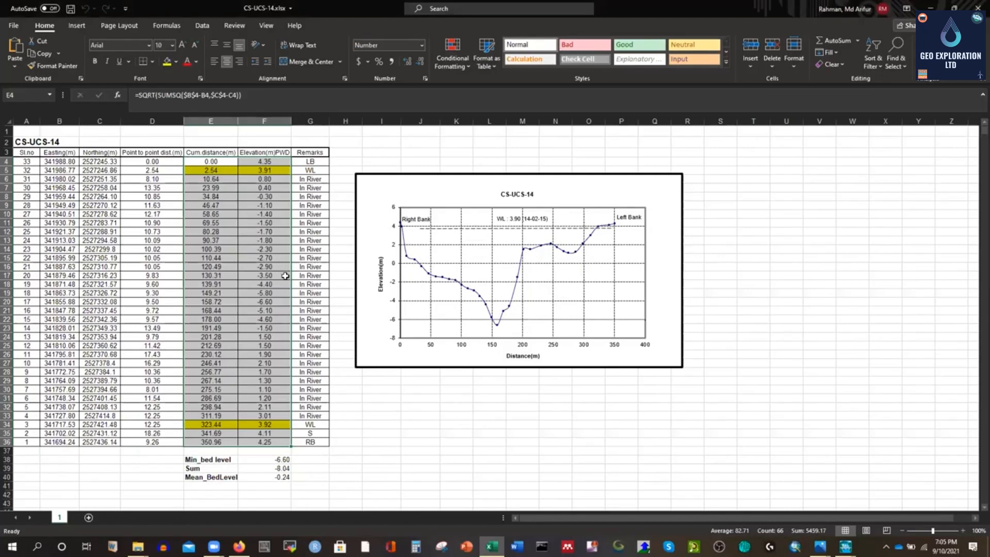
pyautogui.moveTo(205, 163); pyautogui.dragTo(259, 172)
pyautogui.hotkey('ctrl', 'shift', 'Down')
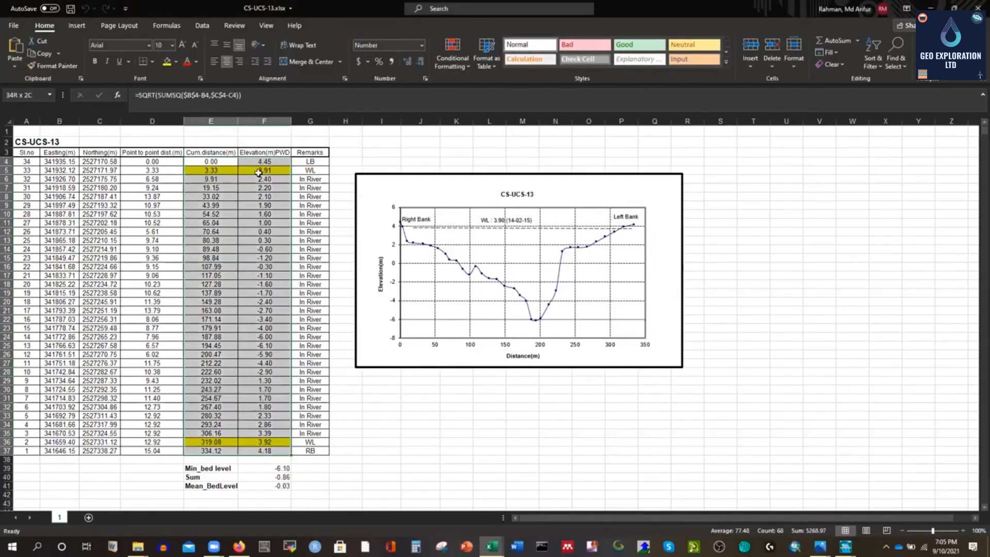
pyautogui.hotkey('ctrl', 'c')
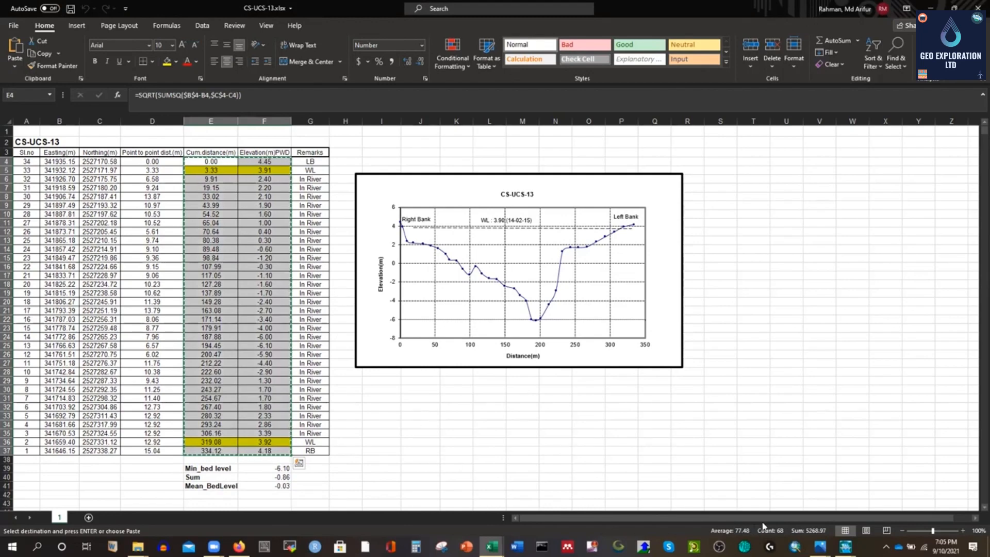
# Step: Switch to HEC-RAS and replace the station and elevation coordinates of river station 16 with the copied CS-UCS-13 values
pyautogui.moveTo(845, 546)
pyautogui.click(796, 479)
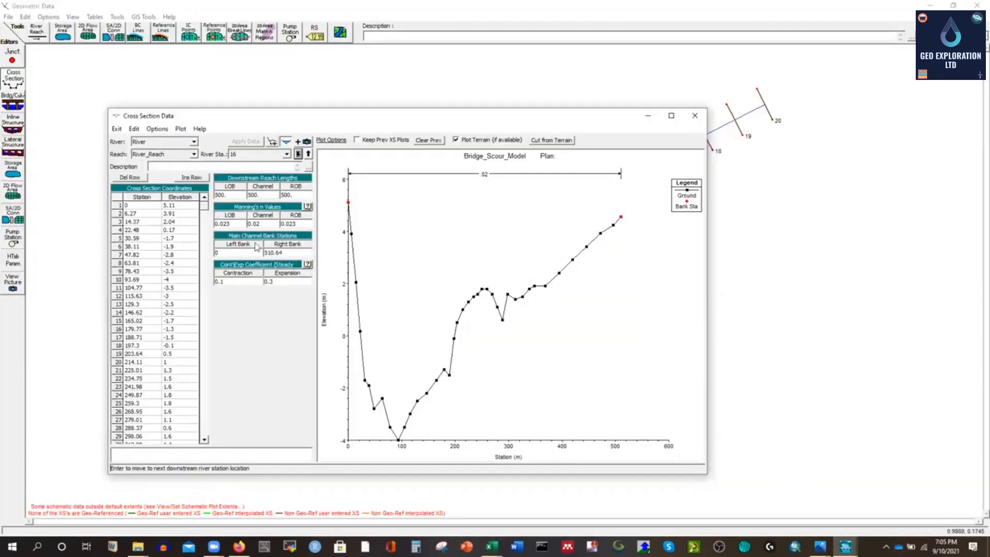
pyautogui.click(118, 199)
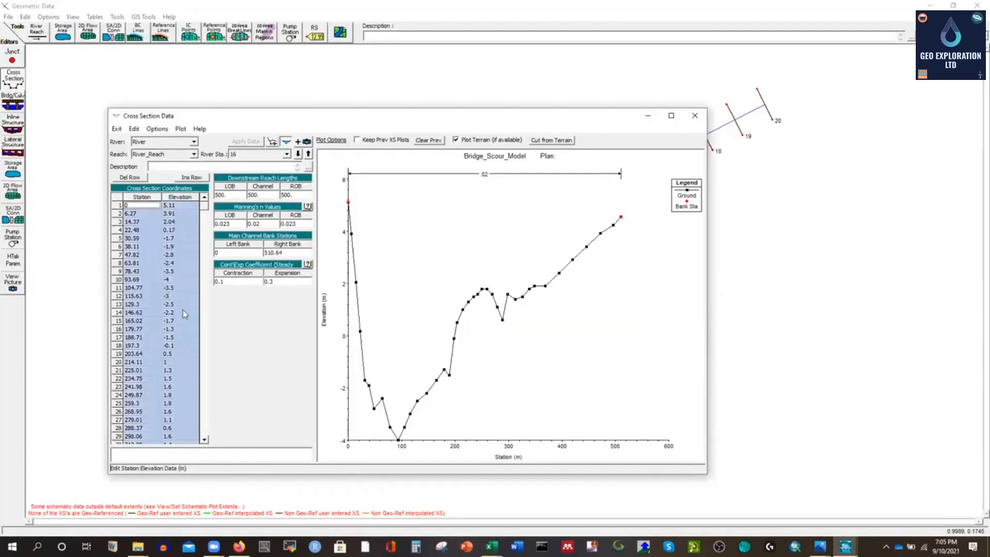
pyautogui.hotkey('ctrl', 'v')
# Step: Set the right bank station of river station 16 to its last station value, 334.12, and apply the data
pyautogui.scroll(-8, 150, 381)
pyautogui.click(137, 256)
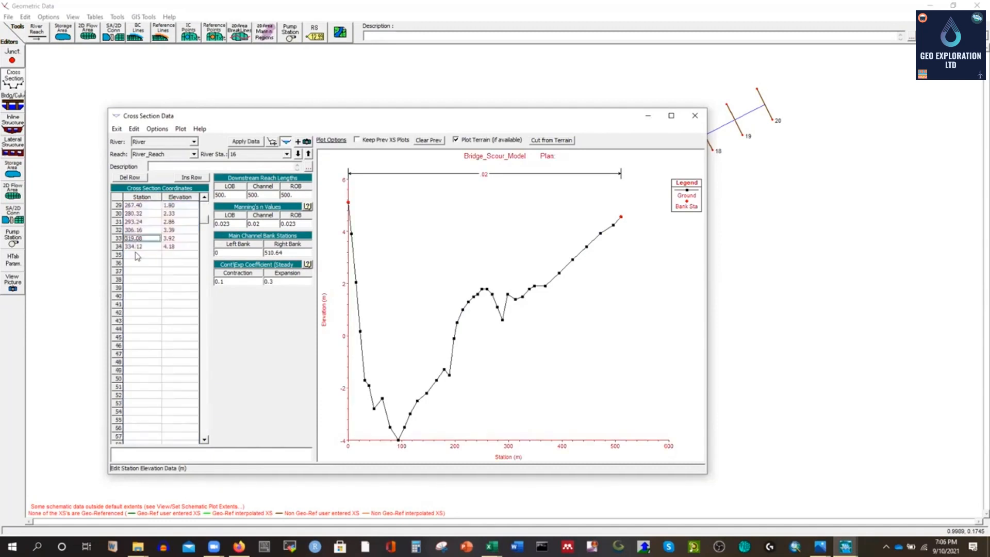
pyautogui.click(138, 247)
pyautogui.click(288, 253)
pyautogui.hotkey('ctrl', 'v')
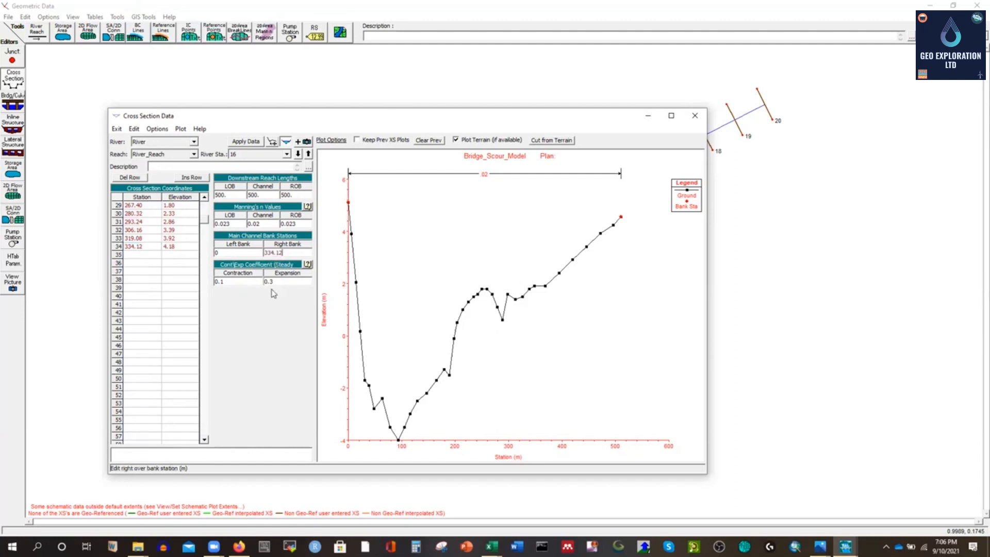
pyautogui.click(246, 142)
# Step: Go to river station 15 in the cross section editor and close the CS-UCS-13.xlsx and CS-UCS-14.xlsx workbooks in Excel
pyautogui.click(297, 154)
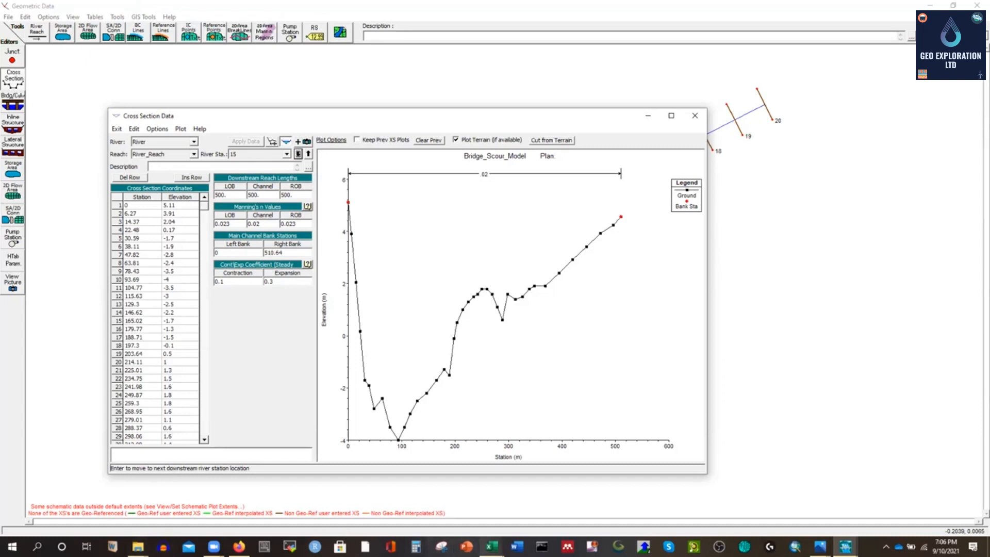
pyautogui.click(491, 546)
pyautogui.click(593, 468)
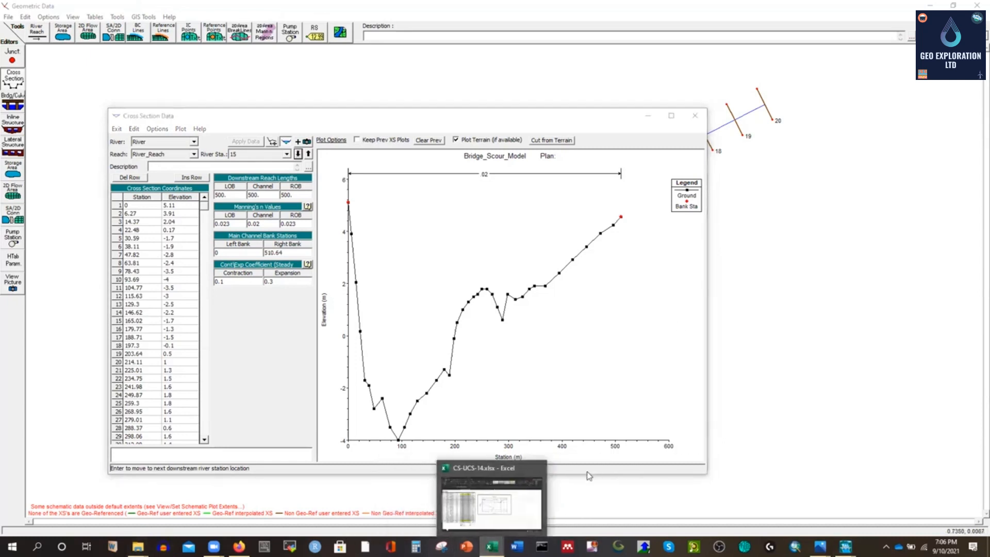
pyautogui.click(538, 469)
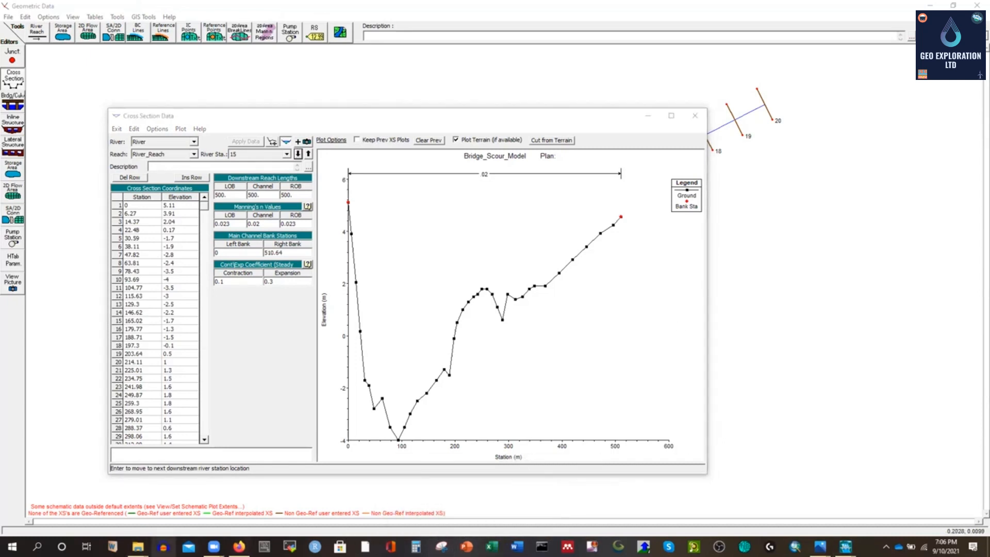
# Step: Open CS-UCS-12.xlsx from the Survey Data - Thalweg folder and copy all its cumulative distance and elevation values
pyautogui.click(138, 546)
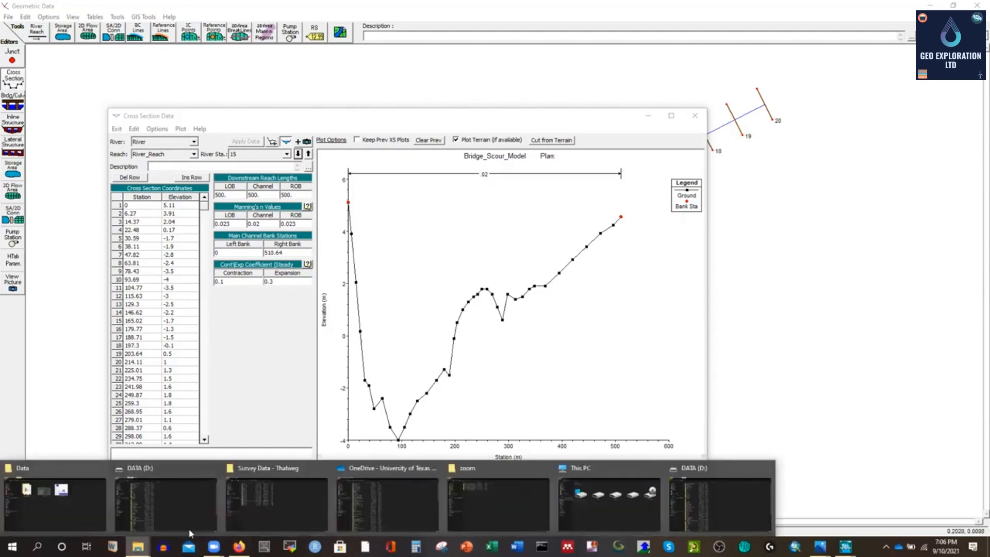
pyautogui.click(255, 495)
pyautogui.doubleClick(188, 219)
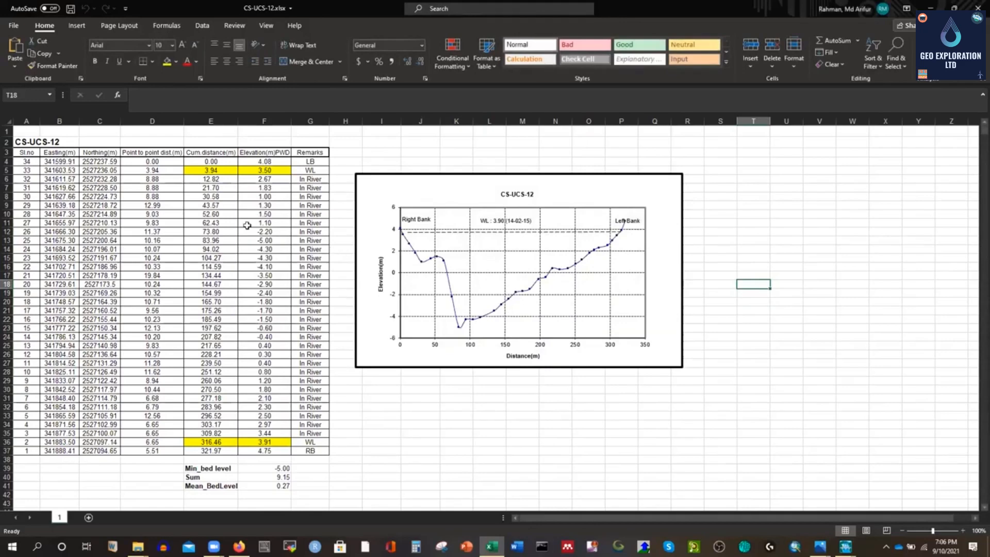
pyautogui.moveTo(210, 163); pyautogui.dragTo(260, 176)
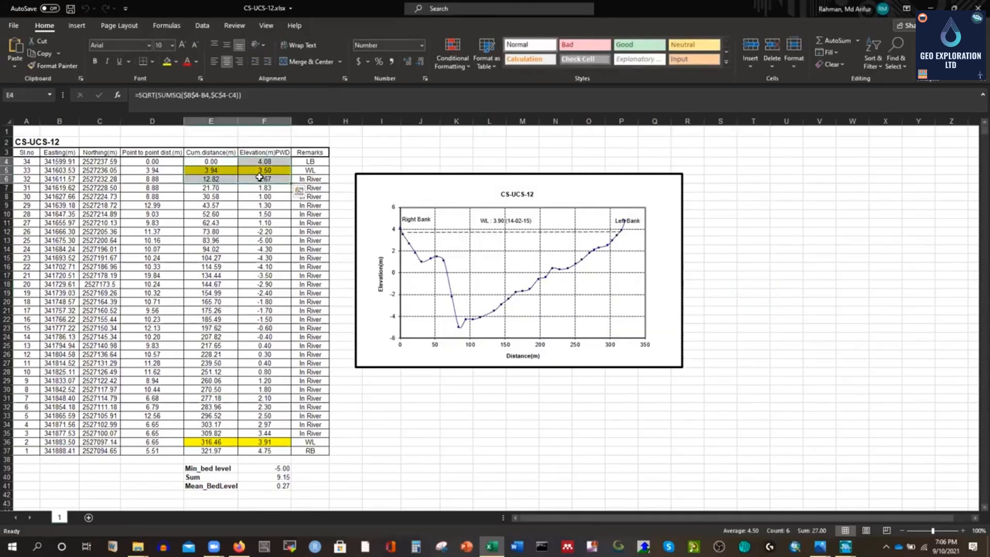
pyautogui.hotkey('ctrl', 'shift', 'Down')
pyautogui.hotkey('ctrl', 'c')
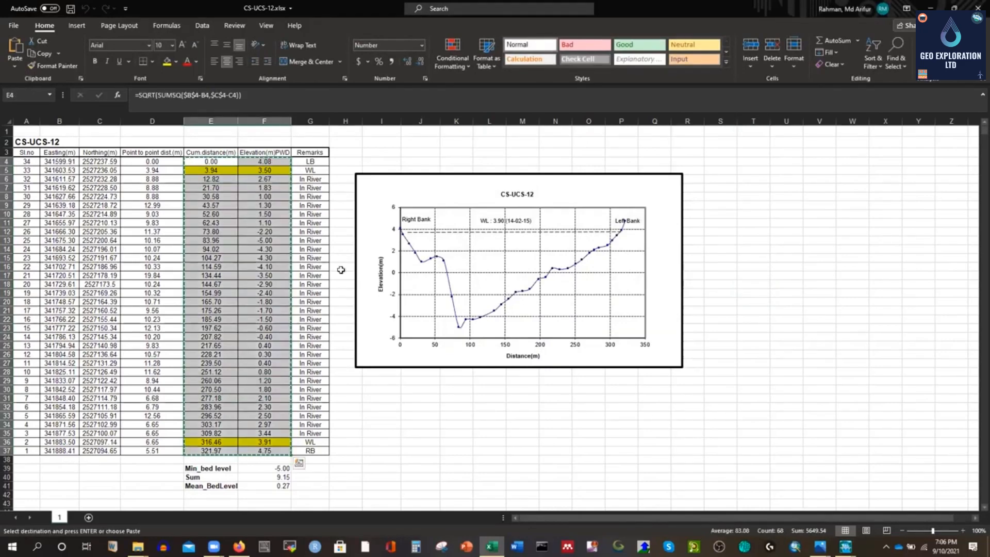
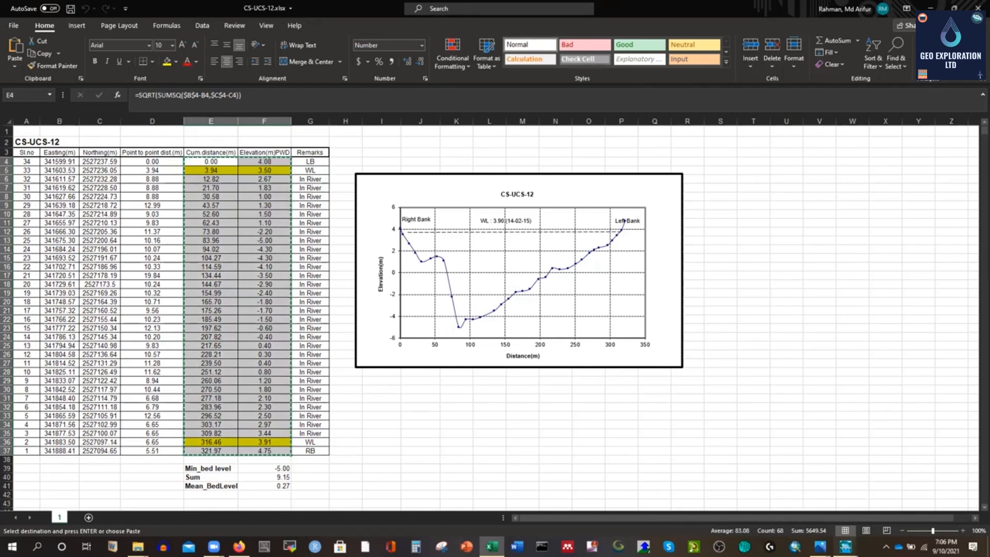
# Step: Switch to HEC-RAS and replace the station and elevation coordinates of river station 15 with the copied CS-UCS-12 values
pyautogui.moveTo(846, 546)
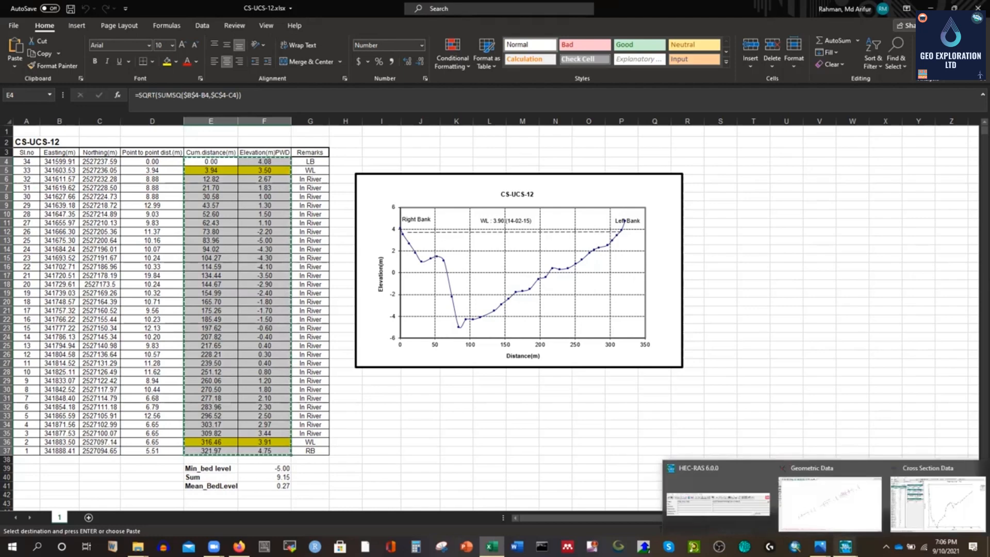
pyautogui.click(920, 499)
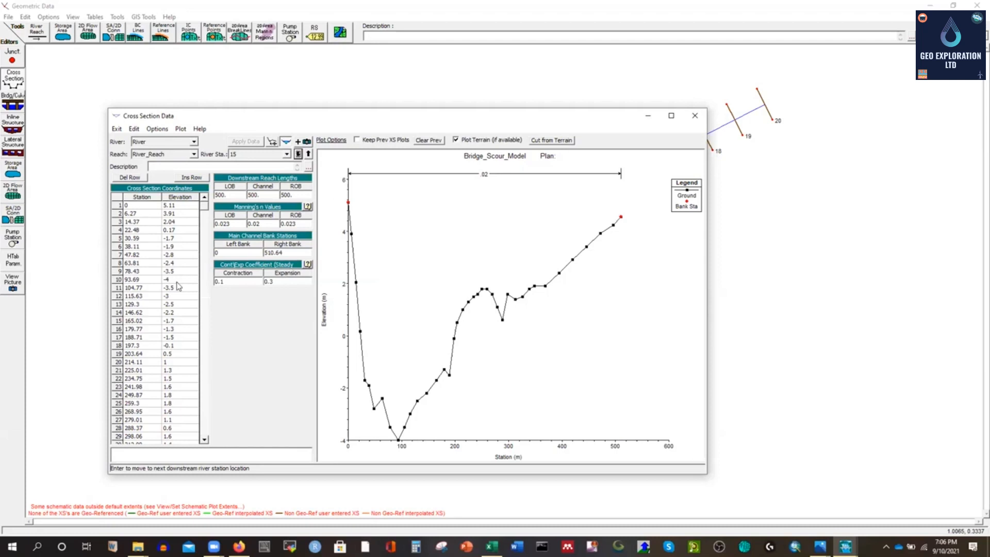
pyautogui.scroll(-6, 201, 222)
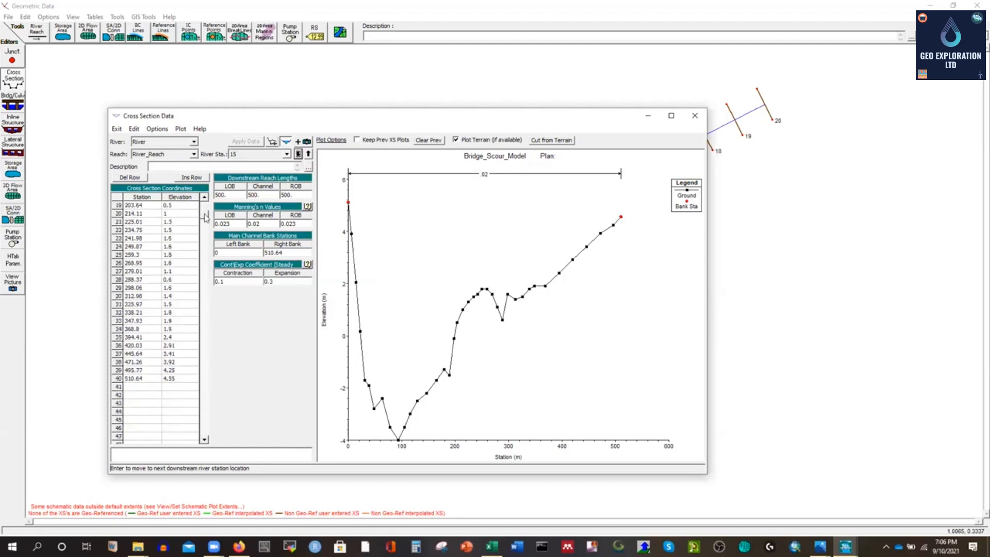
pyautogui.moveTo(205, 217); pyautogui.dragTo(204, 200)
pyautogui.click(122, 197)
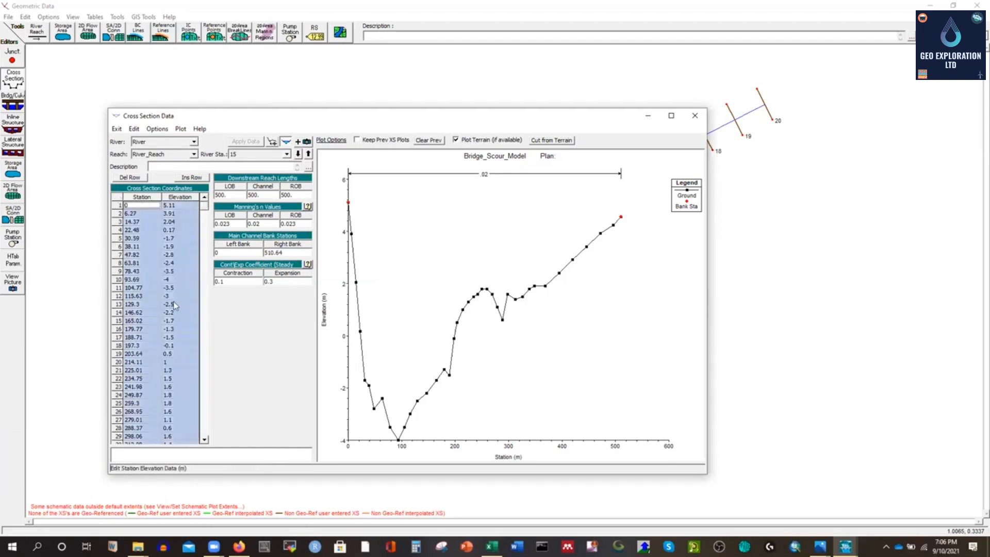
pyautogui.hotkey('ctrl', 'v')
# Step: Set the right bank station of river station 15 to its last station value, 321.97, and apply the data
pyautogui.scroll(-5, 155, 309)
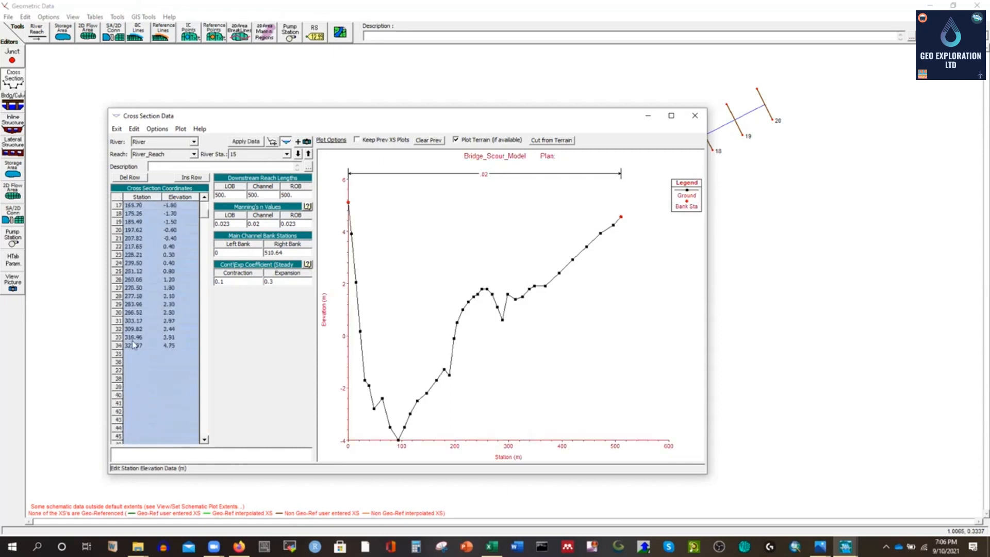
pyautogui.click(131, 345)
pyautogui.click(277, 253)
pyautogui.write('321.97')
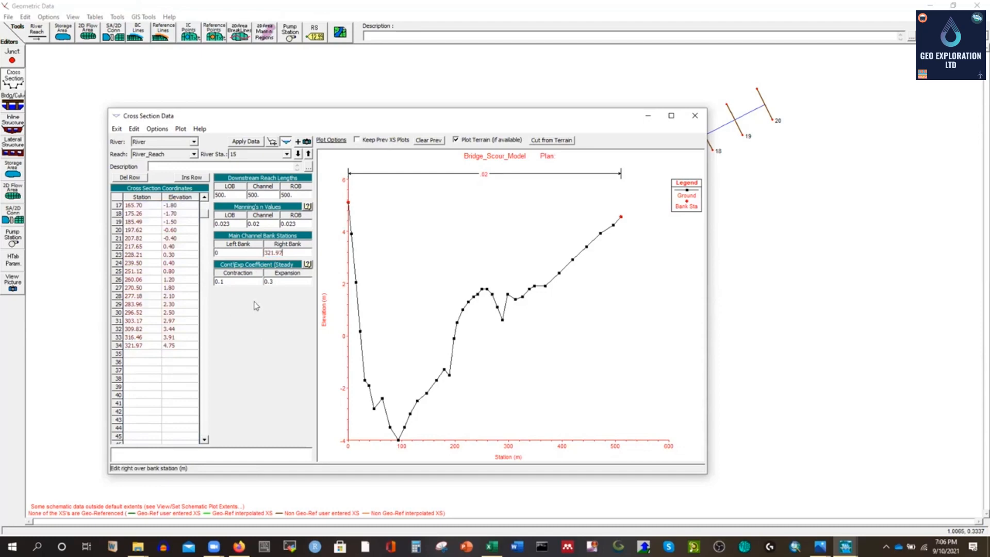
pyautogui.click(247, 144)
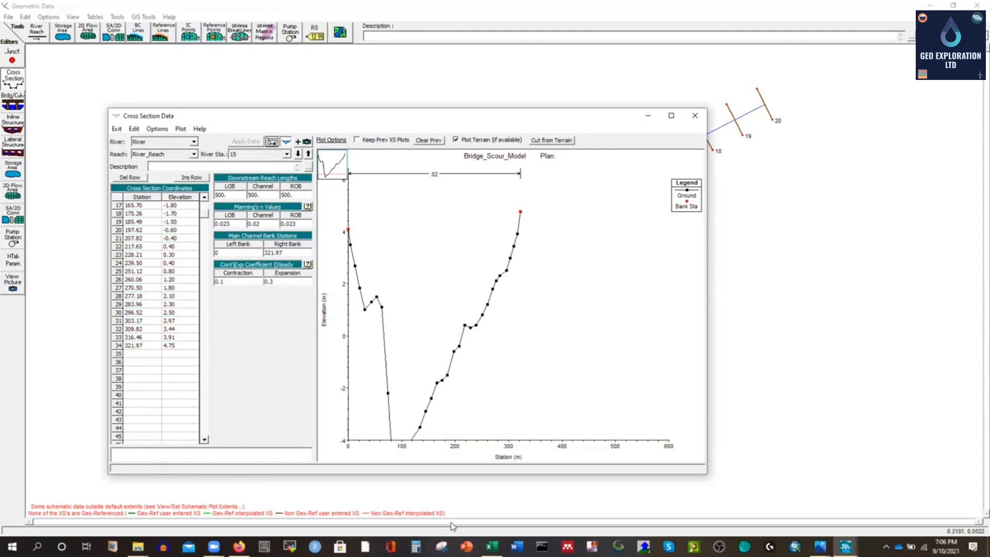
# Step: Close the CS-UCS-12.xlsx workbook in Excel and open CS-UCS-11.xlsx from the Survey Data - Thalweg folder
pyautogui.click(491, 546)
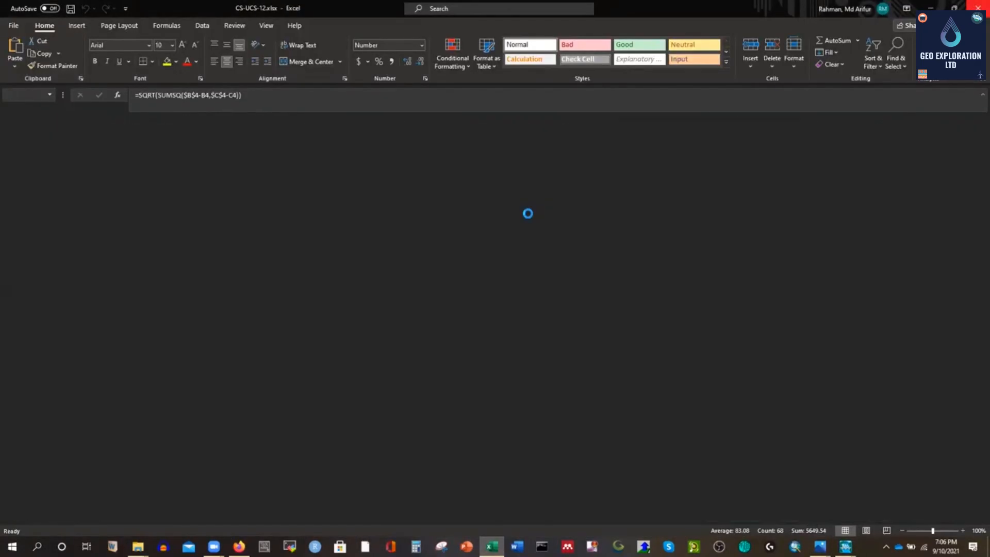
pyautogui.hotkey('alt', 'Tab')
pyautogui.moveTo(137, 546)
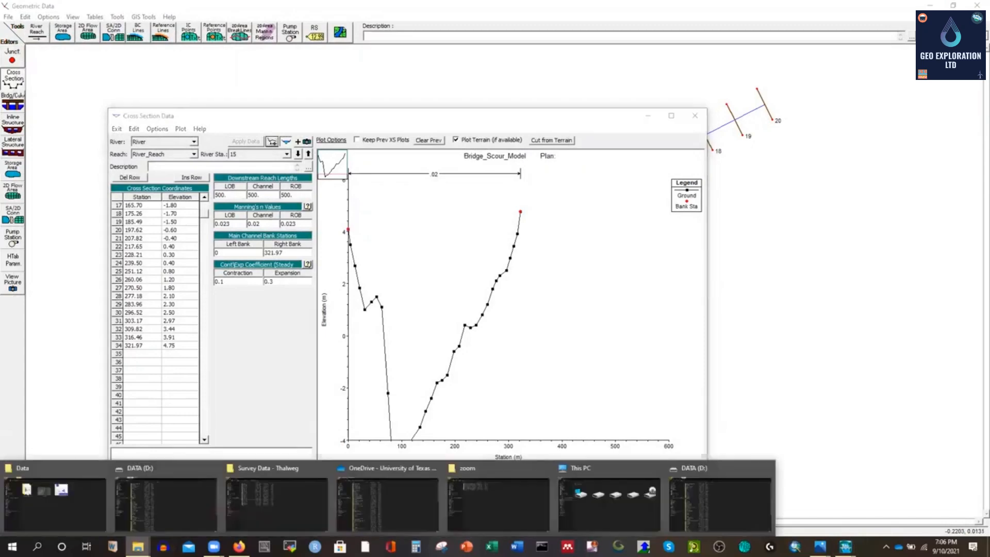
pyautogui.click(237, 499)
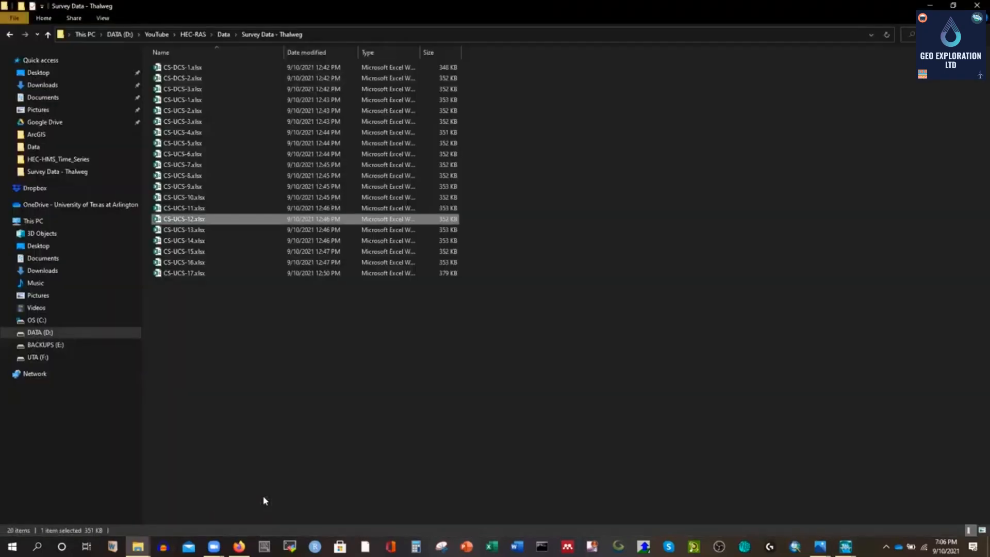
pyautogui.doubleClick(181, 218)
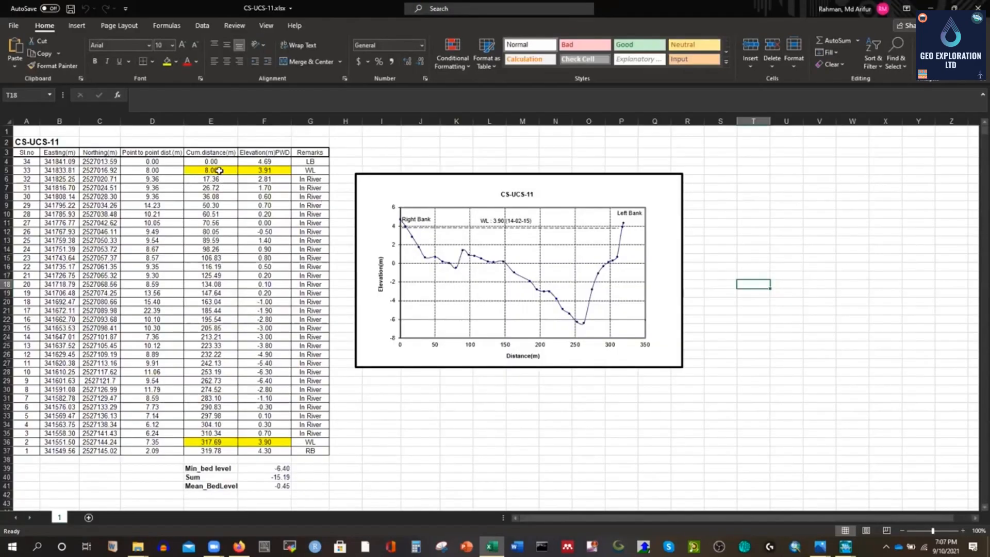
# Step: Copy all cumulative distance and elevation values of the CS-UCS-11 survey table
pyautogui.moveTo(208, 163); pyautogui.dragTo(258, 171)
pyautogui.hotkey('ctrl', 'shift', 'Down')
pyautogui.hotkey('ctrl', 'c')
# Step: Switch to HEC-RAS and replace the station and elevation coordinates of river station 14 with the copied CS-UCS-11 values
pyautogui.click(846, 547)
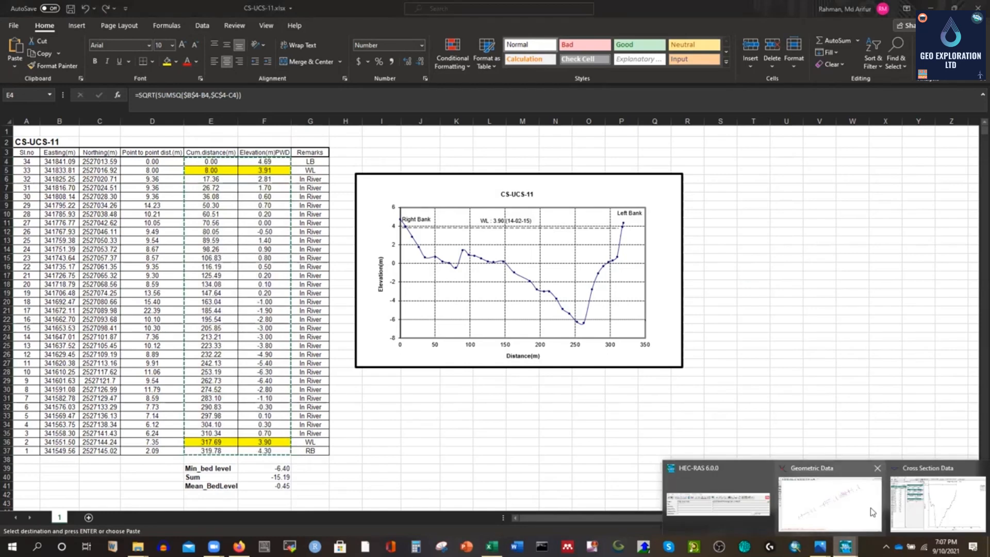
pyautogui.click(923, 503)
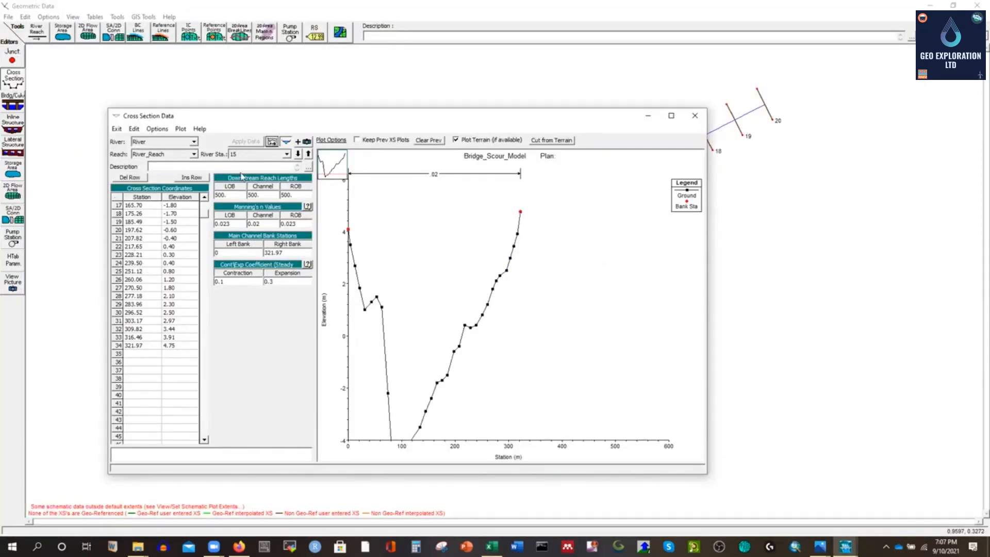
pyautogui.click(298, 155)
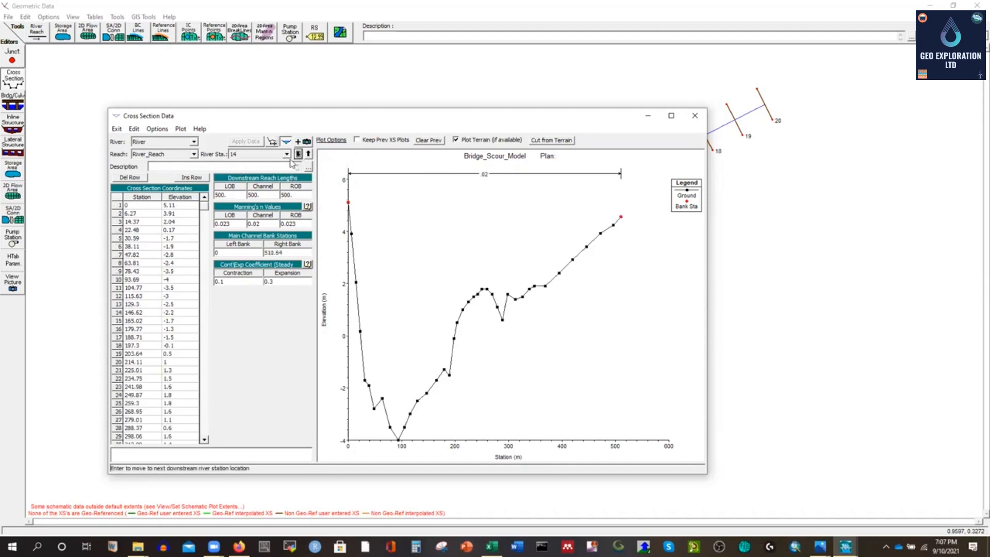
pyautogui.click(119, 198)
pyautogui.hotkey('ctrl', 'v')
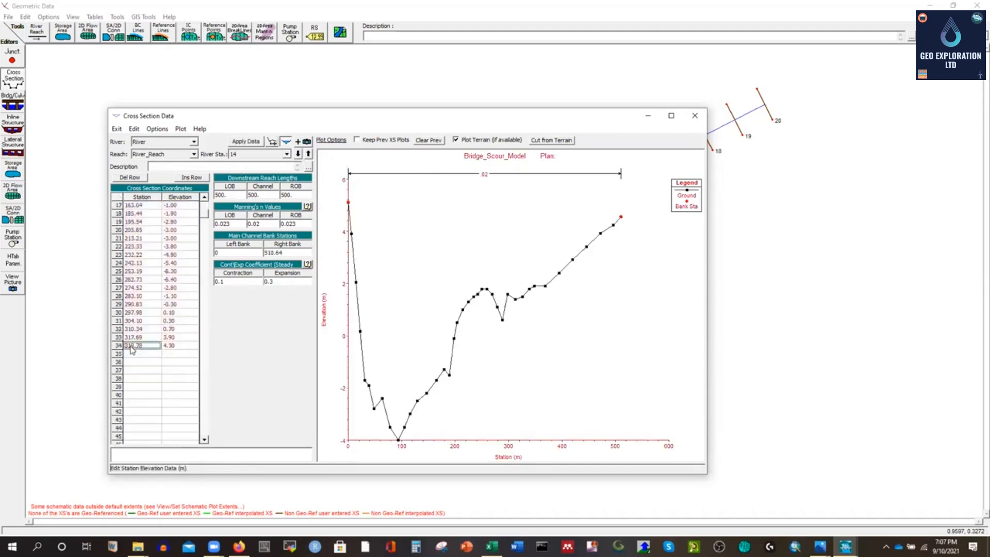
# Step: Set the right bank station of river station 14 to 319.78, apply the data and advance to river station 13
pyautogui.doubleClick(287, 252)
pyautogui.write('319.78')
pyautogui.click(252, 143)
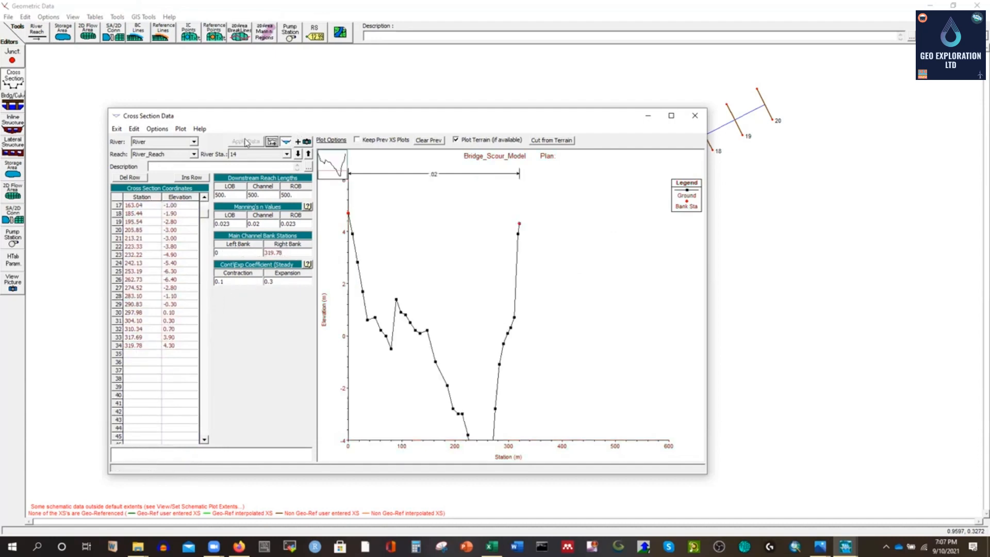
pyautogui.click(298, 154)
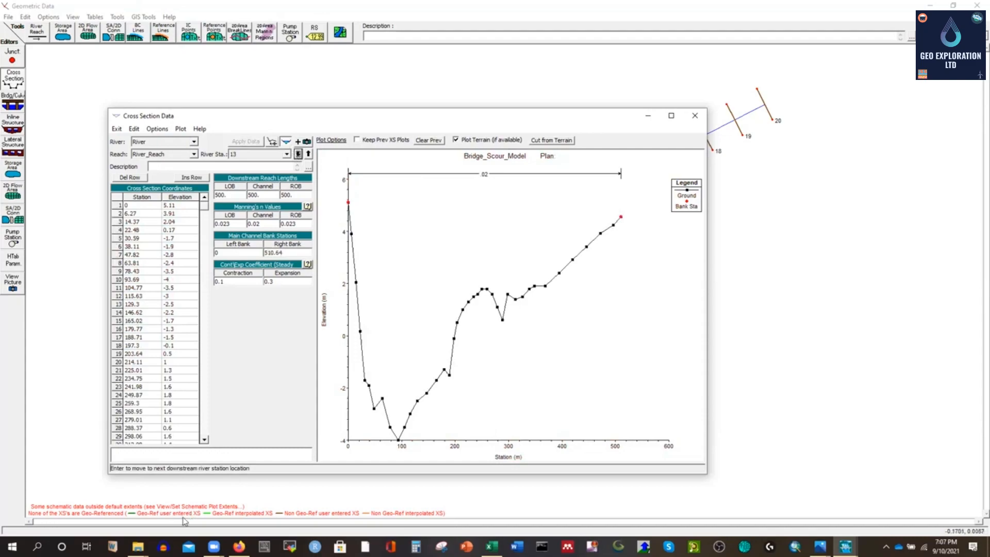
# Step: Open CS-UCS-10.xlsx from the Survey Data - Thalweg folder and copy all its cumulative distance and elevation values
pyautogui.click(138, 547)
pyautogui.click(258, 506)
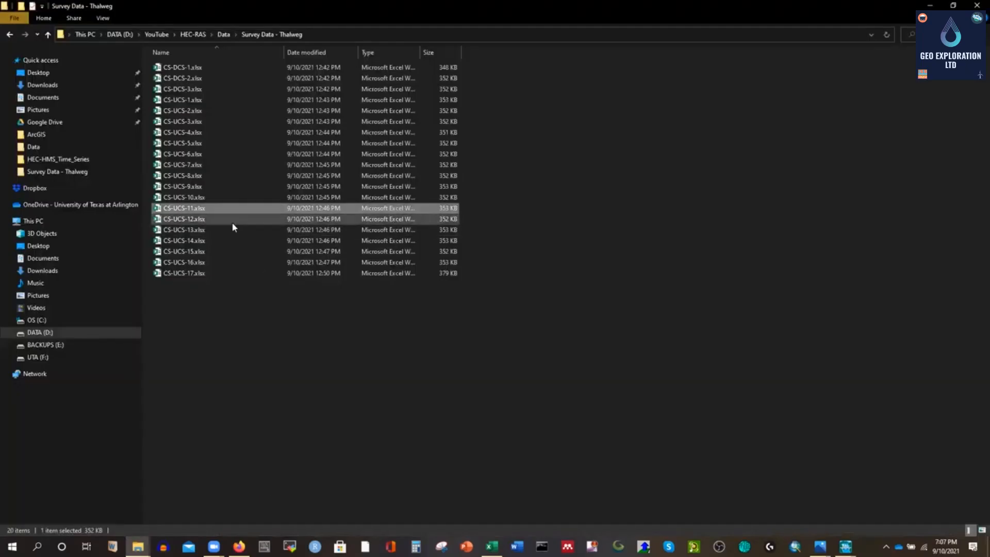
pyautogui.doubleClick(197, 206)
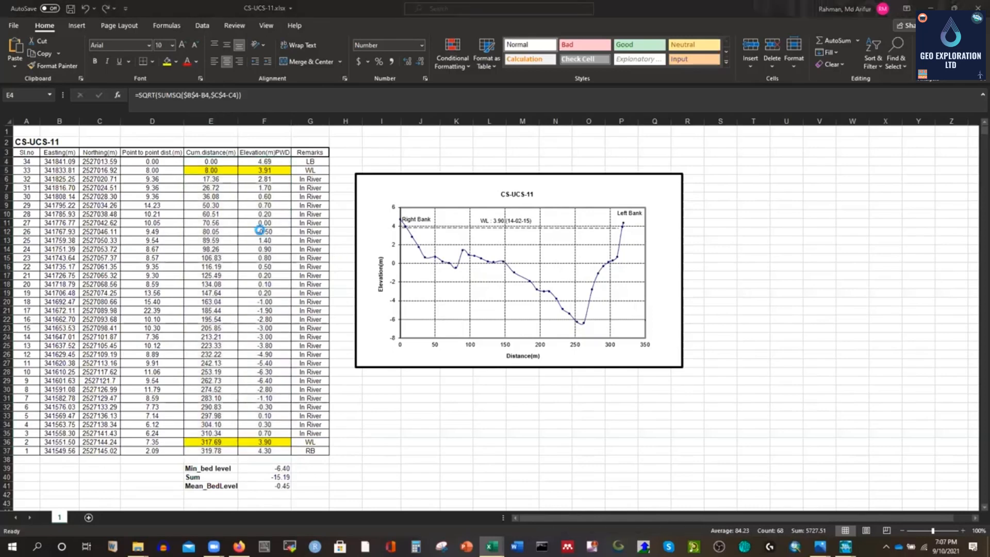
pyautogui.moveTo(201, 164); pyautogui.dragTo(257, 172)
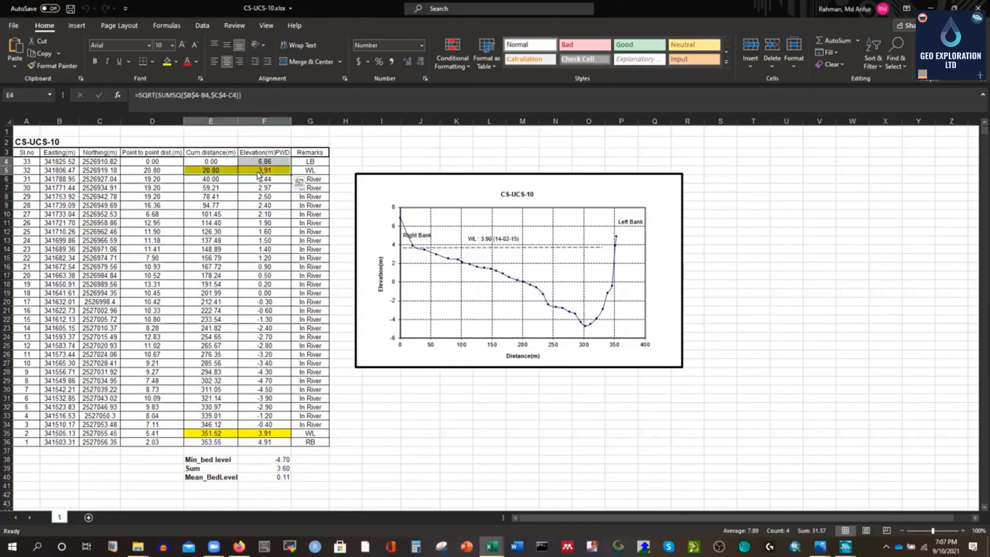
pyautogui.click(247, 205)
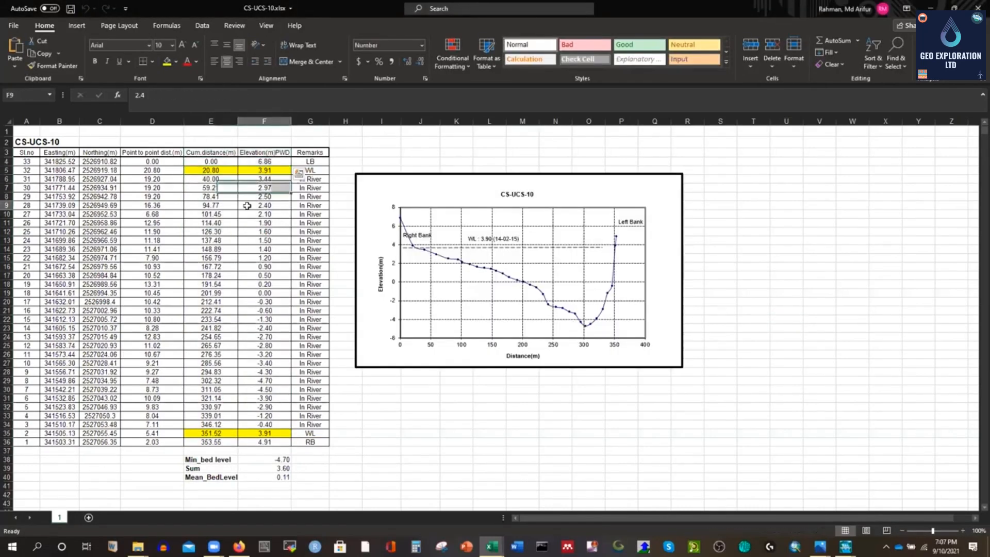
pyautogui.moveTo(210, 161); pyautogui.dragTo(261, 169)
pyautogui.hotkey('ctrl', 'shift', 'Down')
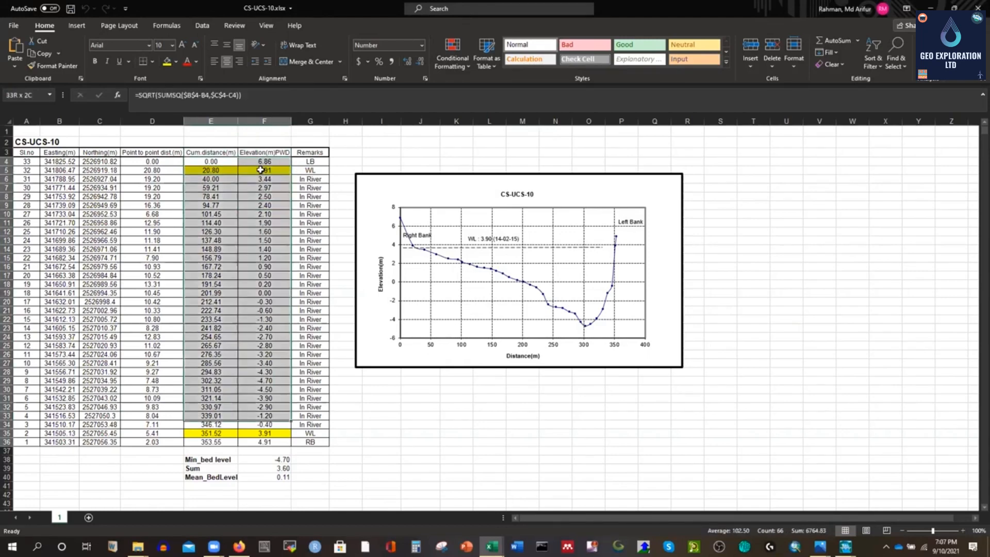
pyautogui.hotkey('ctrl', 'c')
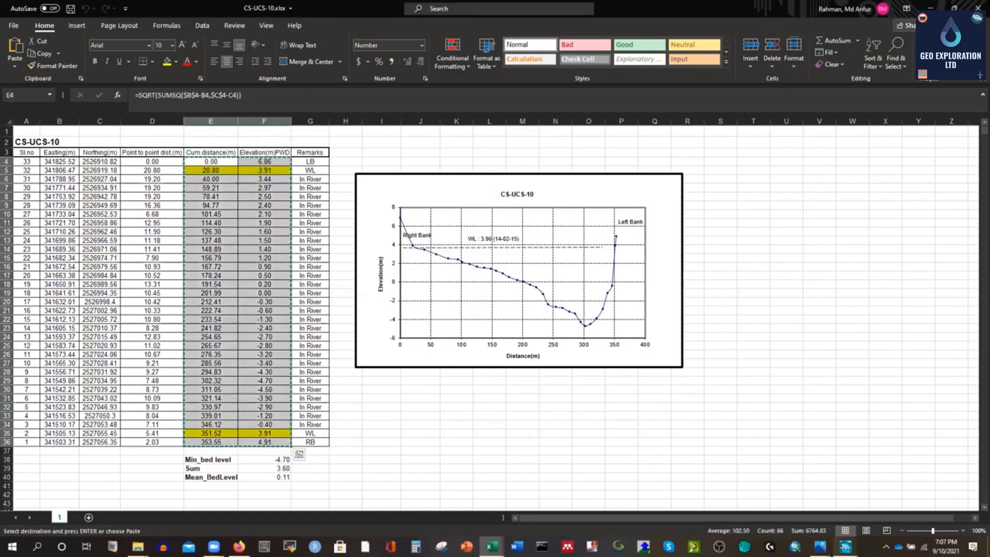
# Step: Switch to HEC-RAS and replace the station and elevation coordinates of river station 13 with the copied CS-UCS-10 values
pyautogui.moveTo(845, 545)
pyautogui.click(928, 495)
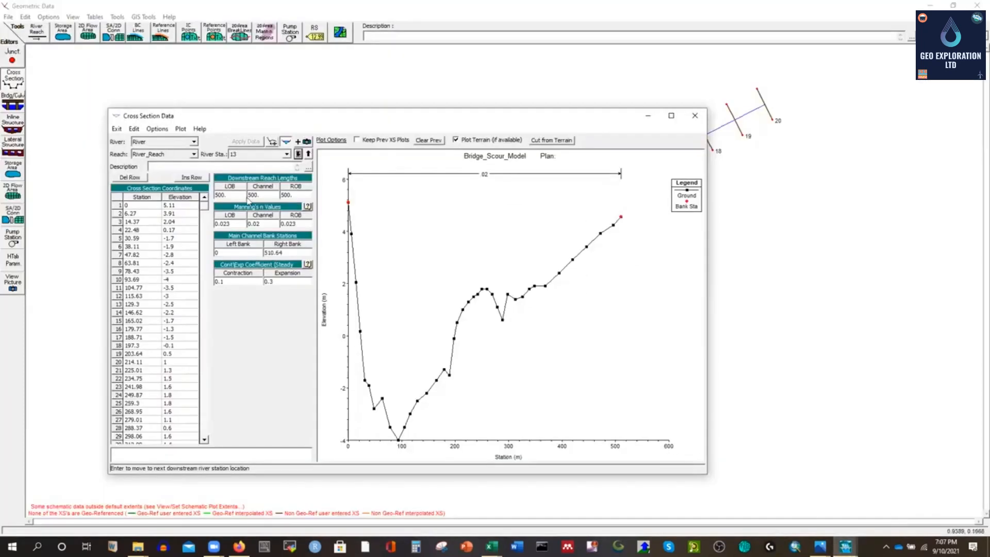
pyautogui.click(117, 199)
pyautogui.hotkey('ctrl', 'v')
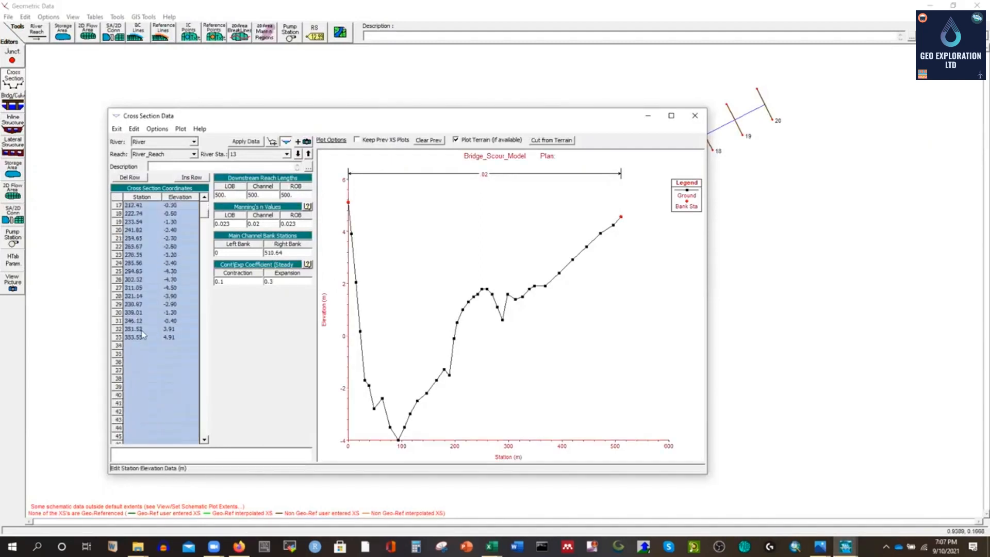
# Step: Set the right bank station of river station 13 to its last station value, 353.55, apply the data and advance to river station 12
pyautogui.click(138, 337)
pyautogui.moveTo(295, 253); pyautogui.dragTo(223, 252)
pyautogui.hotkey('ctrl', 'v')
pyautogui.click(246, 142)
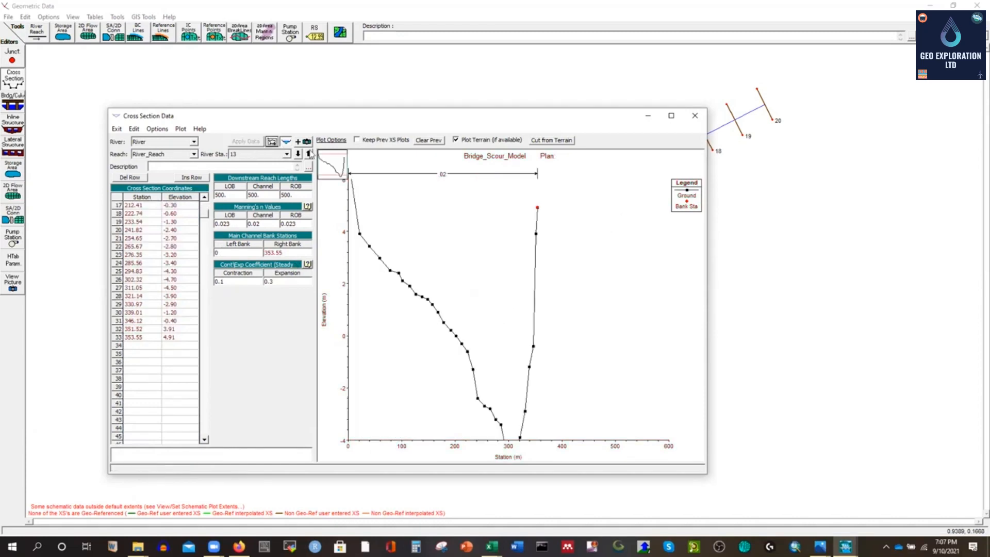
pyautogui.click(298, 155)
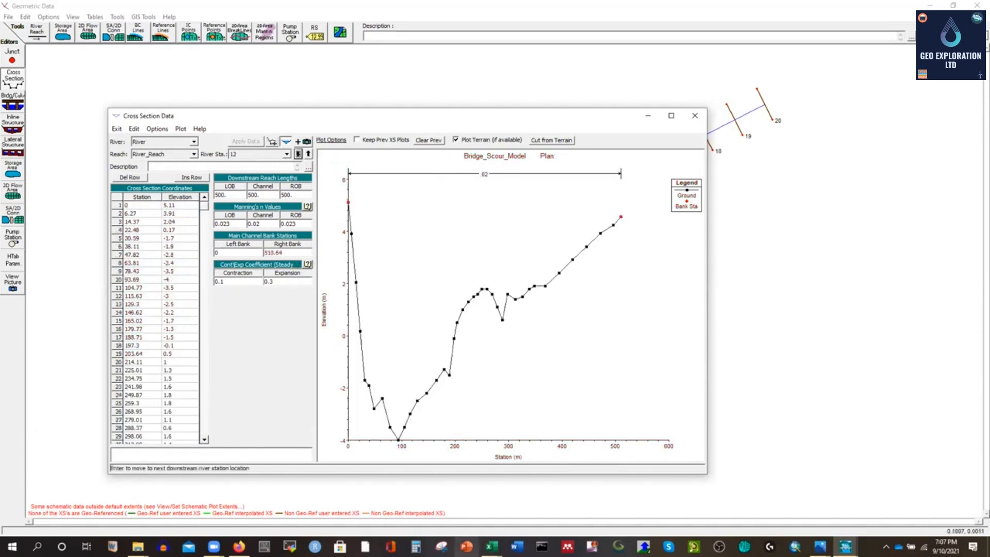
# Step: Close the CS-UCS-10 and CS-UCS-11 workbooks in Excel and open CS-UCS-9.xlsx from the Survey Data - Thalweg folder
pyautogui.moveTo(492, 546)
pyautogui.click(560, 503)
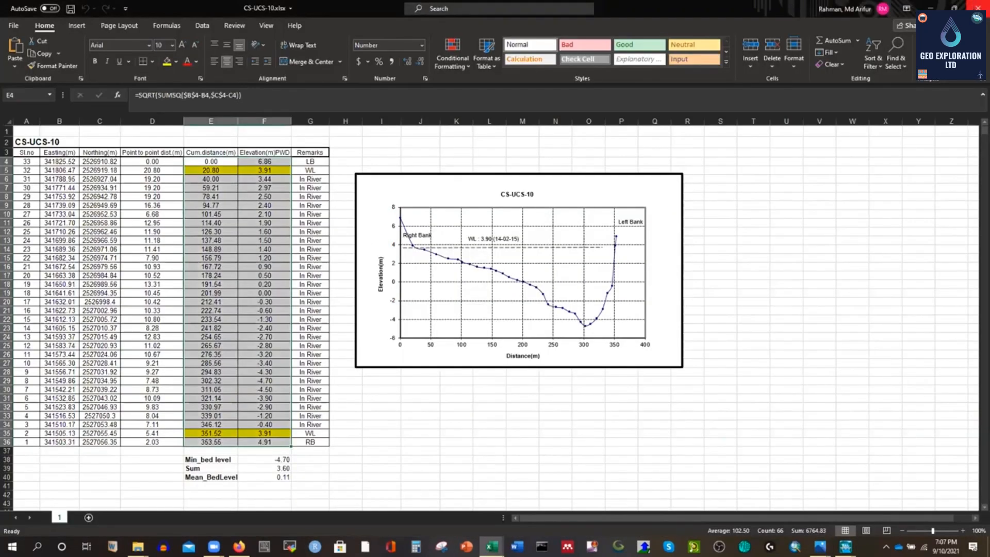
pyautogui.click(976, 6)
pyautogui.click(977, 8)
pyautogui.moveTo(138, 546)
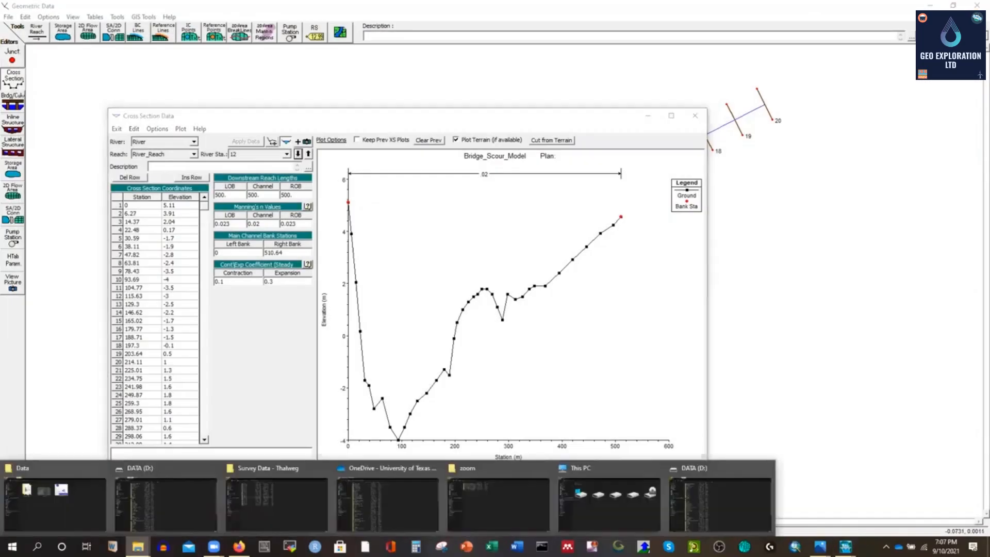
pyautogui.click(277, 495)
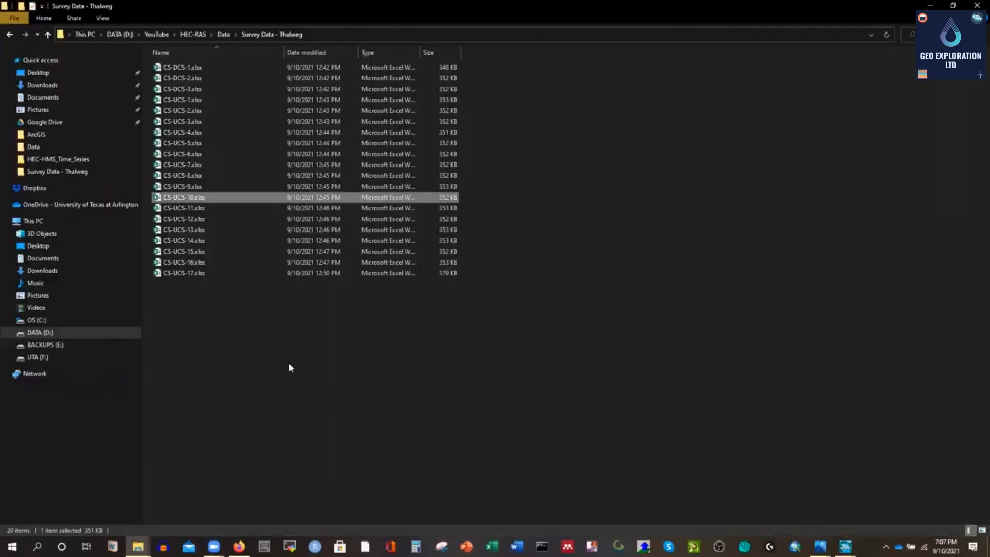
pyautogui.doubleClick(190, 185)
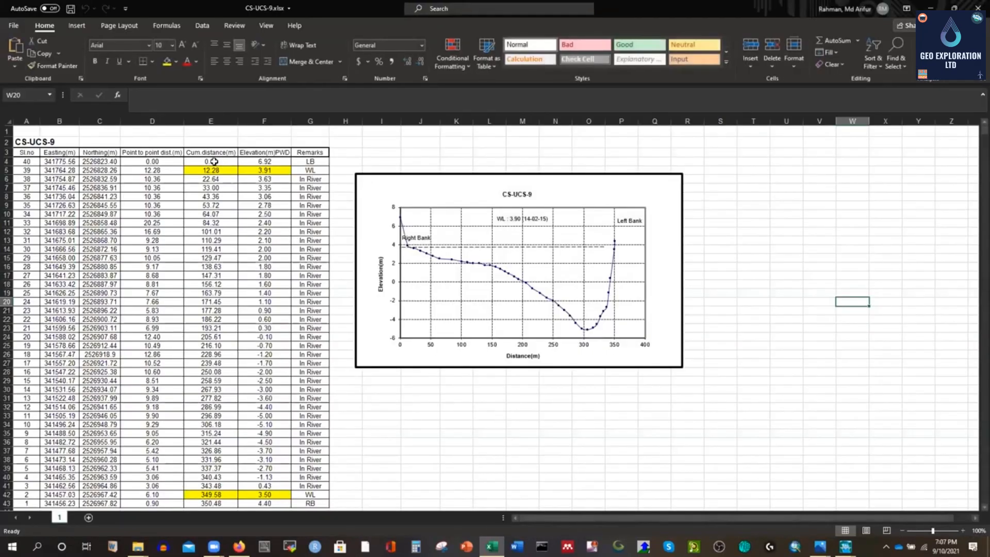
# Step: Copy all cumulative distance and elevation values of the CS-UCS-9 survey table
pyautogui.moveTo(214, 161); pyautogui.dragTo(257, 160)
pyautogui.click(276, 205)
pyautogui.hotkey('ctrl', 'shift', 'Down')
pyautogui.hotkey('ctrl', 'c')
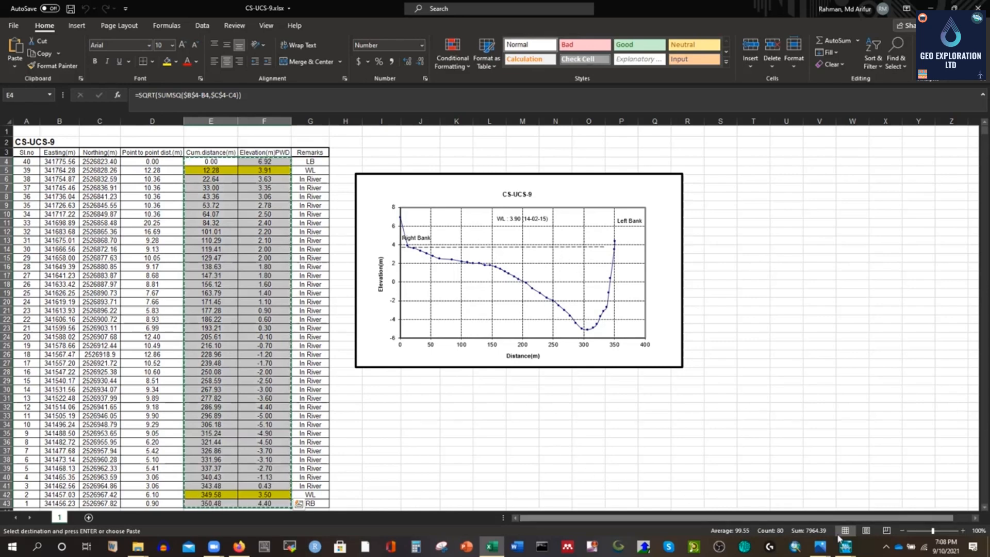
# Step: Switch to HEC-RAS and replace the station and elevation coordinates of river station 12 with the copied CS-UCS-9 values
pyautogui.moveTo(845, 546)
pyautogui.click(939, 496)
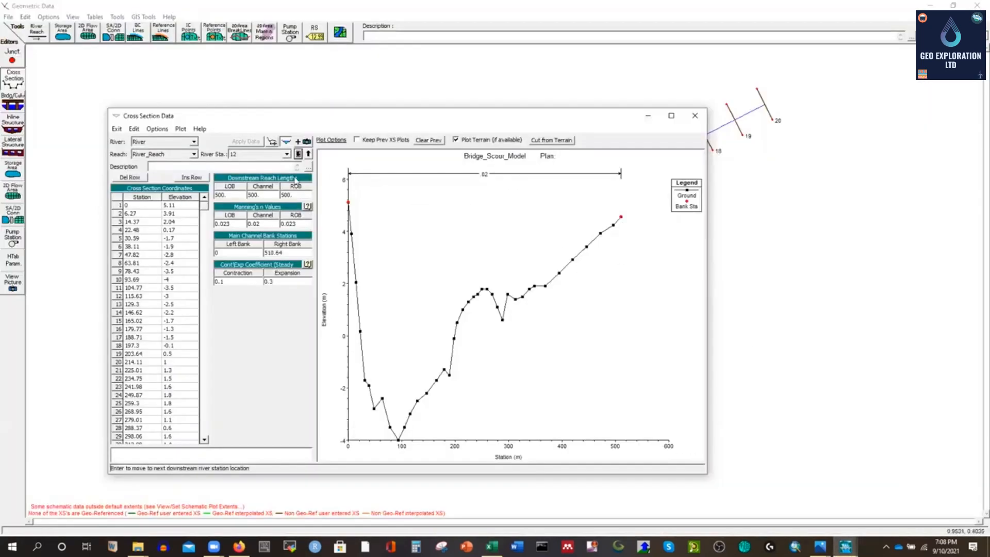
pyautogui.click(125, 205)
pyautogui.hotkey('ctrl', 'v')
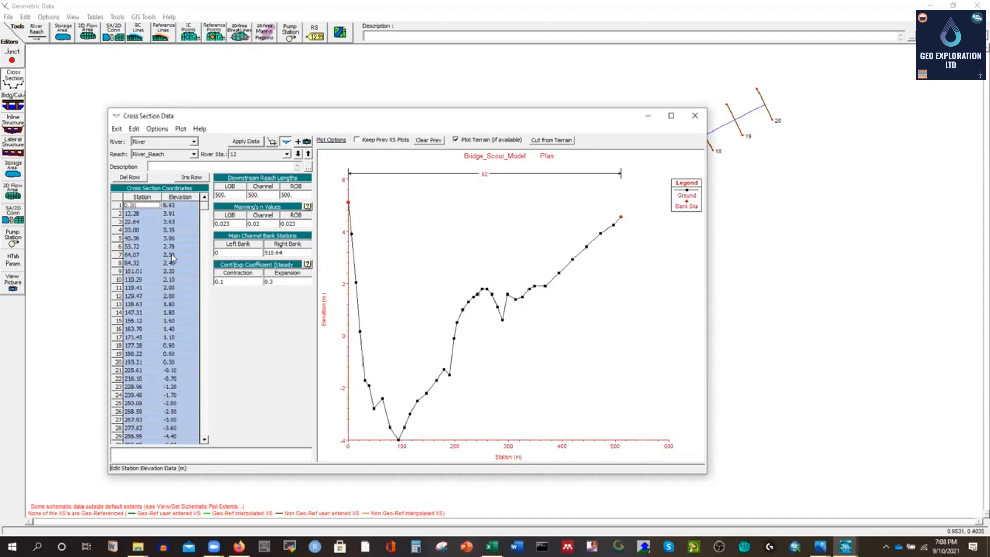
# Step: Set the right bank station of river station 12 to its last station value, 350.48, apply the data and advance to river station 11
pyautogui.scroll(-7, 144, 309)
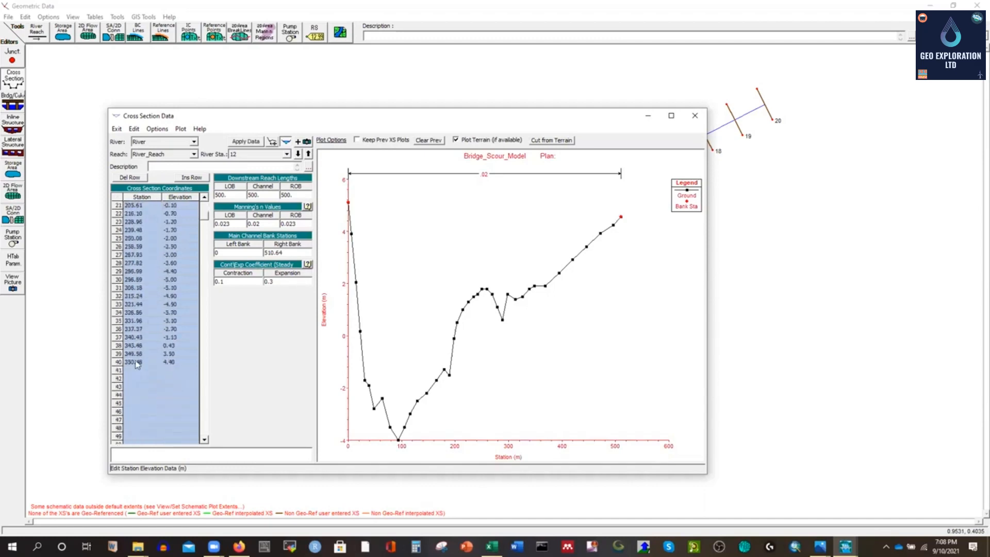
pyautogui.click(137, 362)
pyautogui.click(281, 252)
pyautogui.write('350.48')
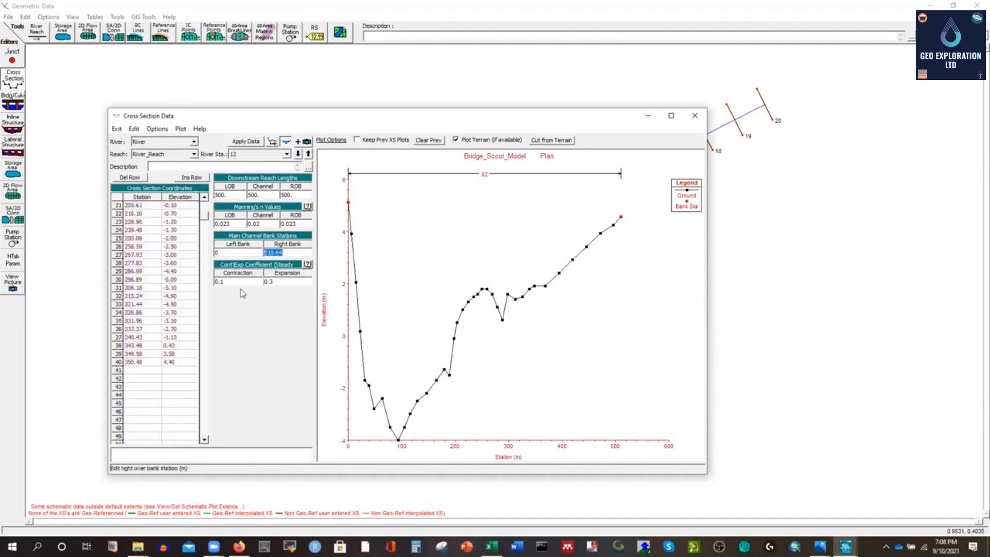
pyautogui.click(253, 141)
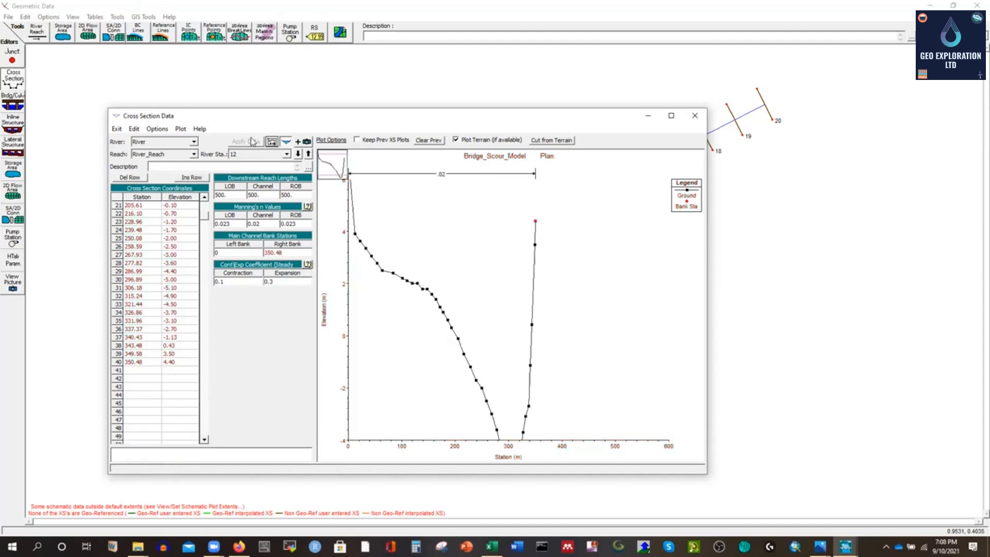
pyautogui.click(298, 155)
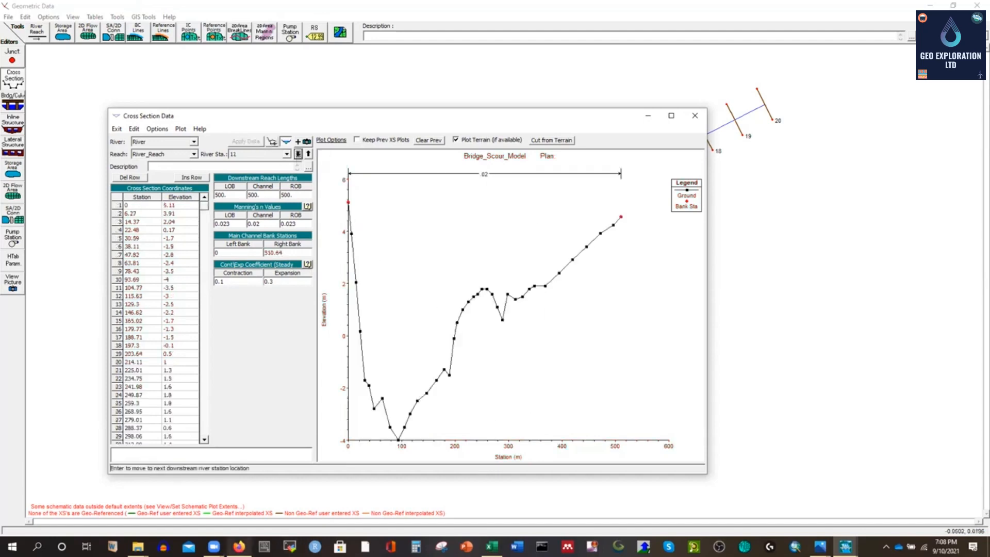
# Step: Open CS-UCS-8.xlsx from the Survey Data - Thalweg folder and copy all its cumulative distance and elevation values
pyautogui.moveTo(138, 545)
pyautogui.click(260, 495)
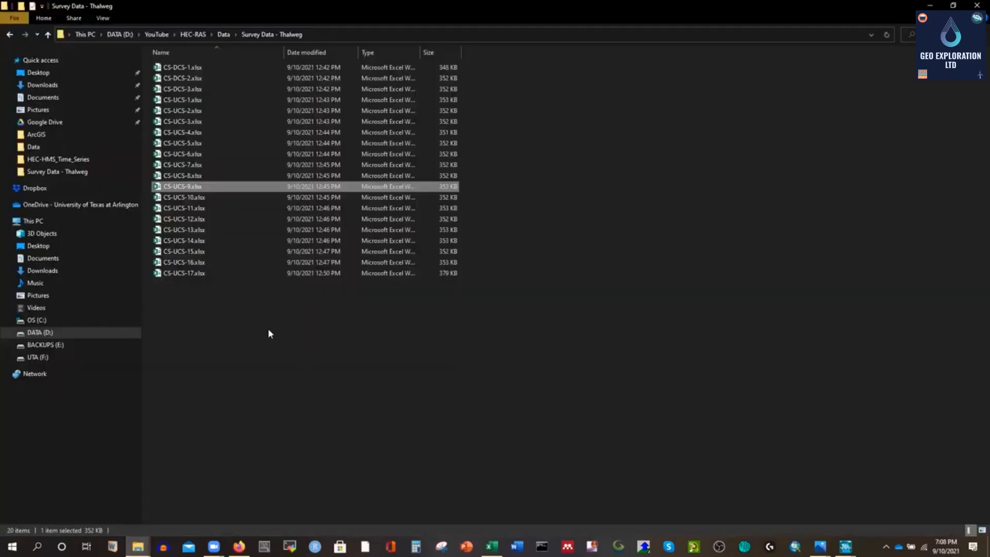
pyautogui.doubleClick(185, 186)
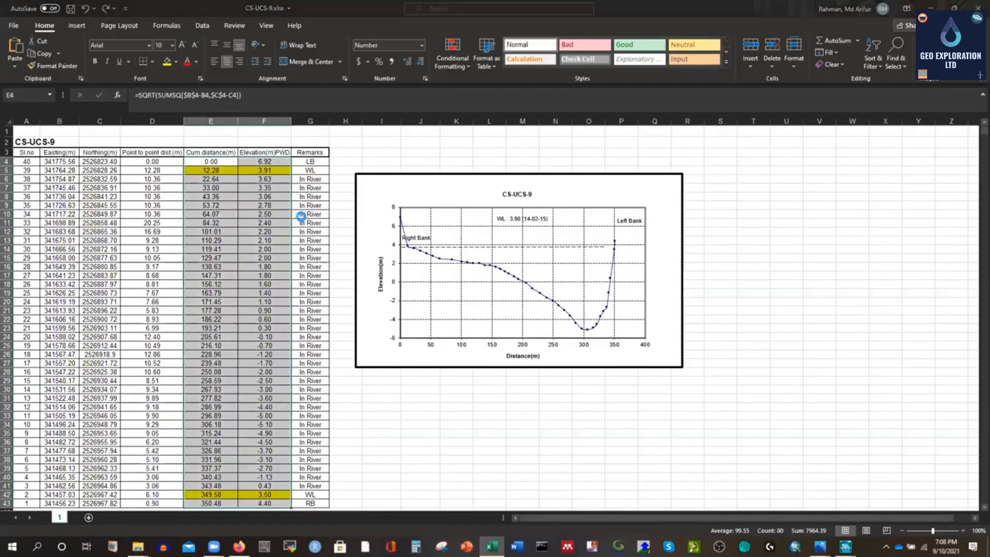
pyautogui.moveTo(190, 164); pyautogui.dragTo(249, 177)
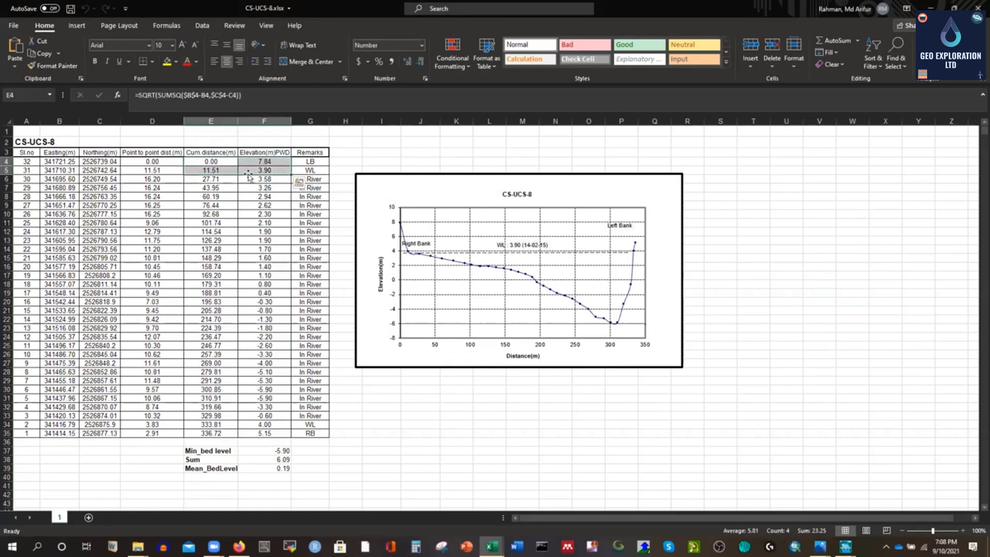
pyautogui.hotkey('ctrl', 'shift', 'Down')
pyautogui.hotkey('ctrl', 'c')
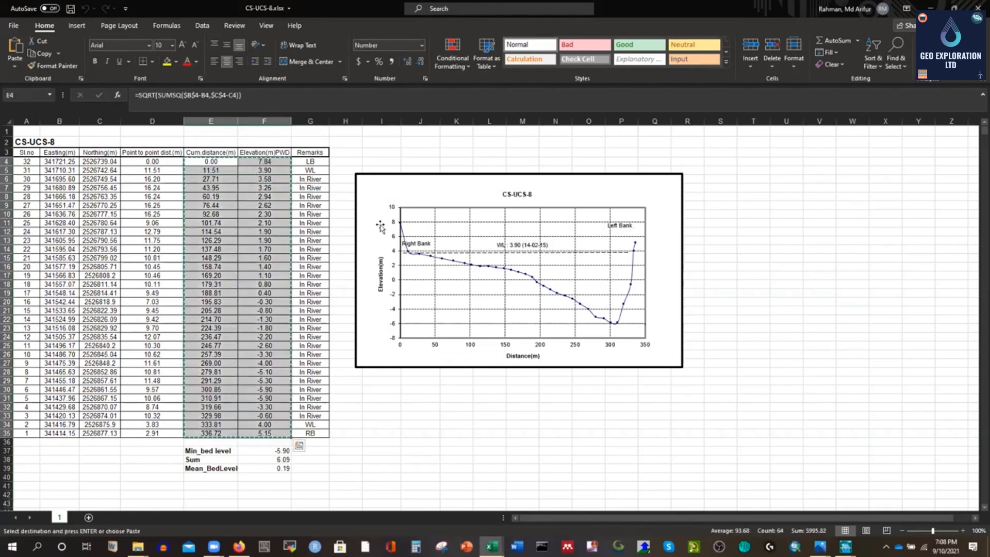
# Step: Switch to HEC-RAS and replace the station and elevation coordinates of river station 11 with the copied CS-UCS-8 values
pyautogui.moveTo(845, 547)
pyautogui.click(924, 494)
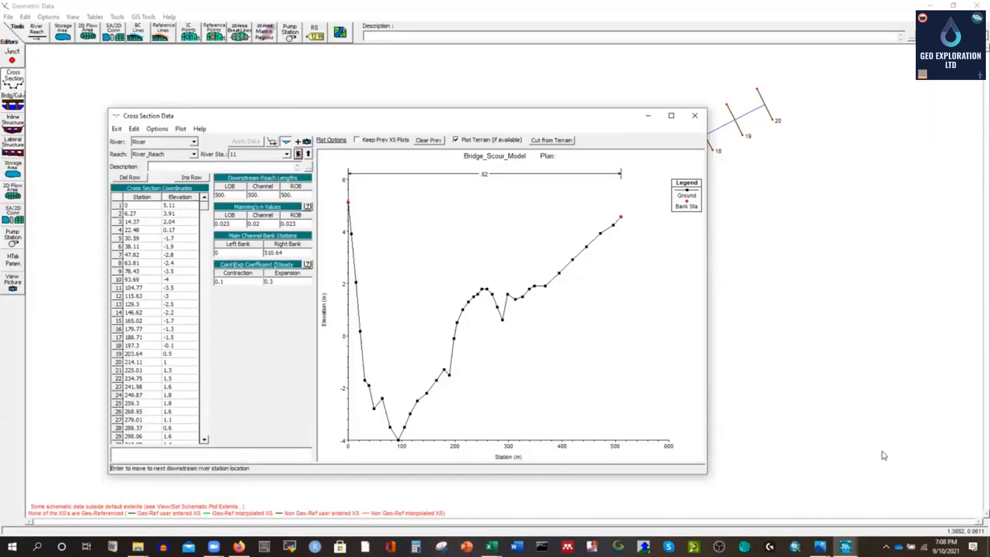
pyautogui.click(119, 199)
pyautogui.hotkey('ctrl', 'v')
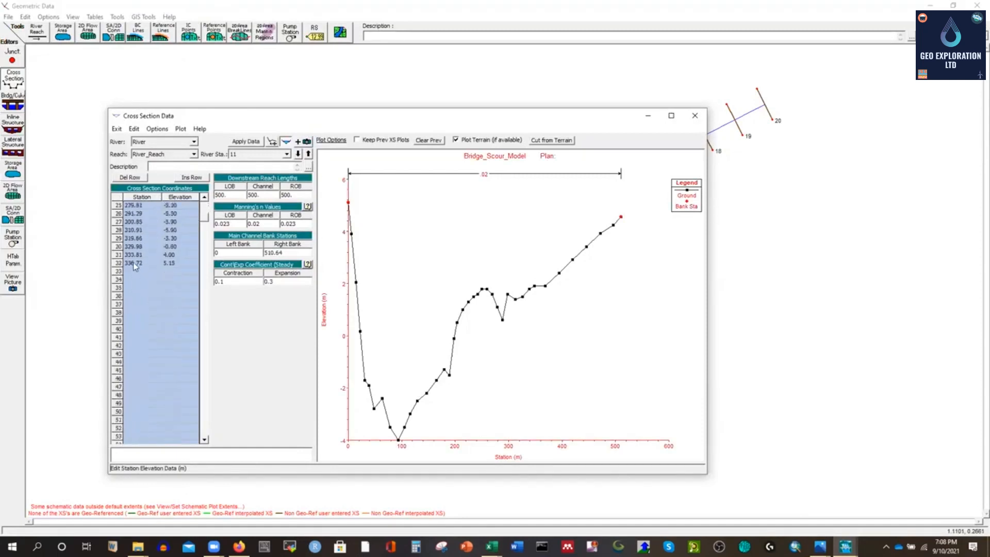
# Step: Set the right bank station of river station 11 to its last station value, 336.72, apply the data and advance to river station 10
pyautogui.click(134, 264)
pyautogui.doubleClick(289, 253)
pyautogui.write('336.72')
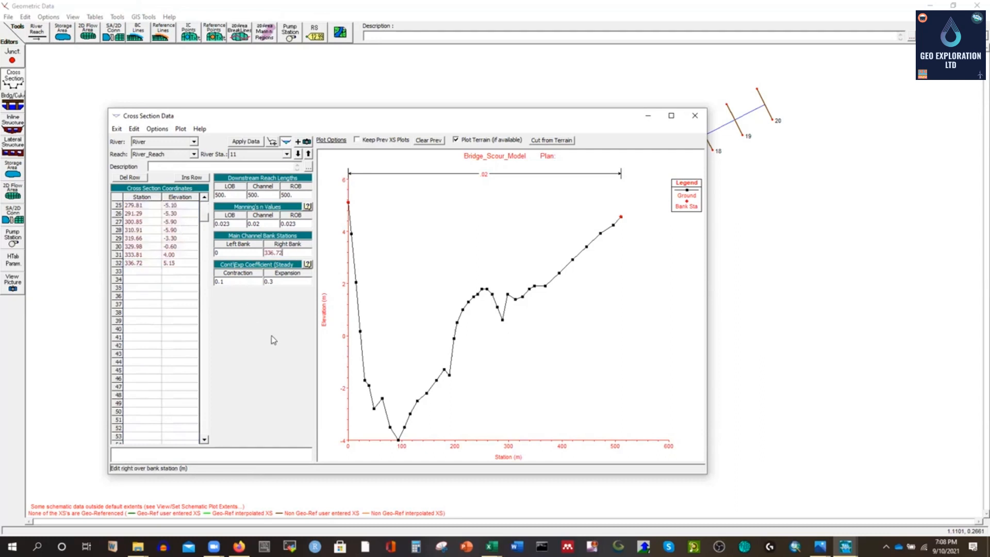
pyautogui.click(246, 143)
pyautogui.click(298, 154)
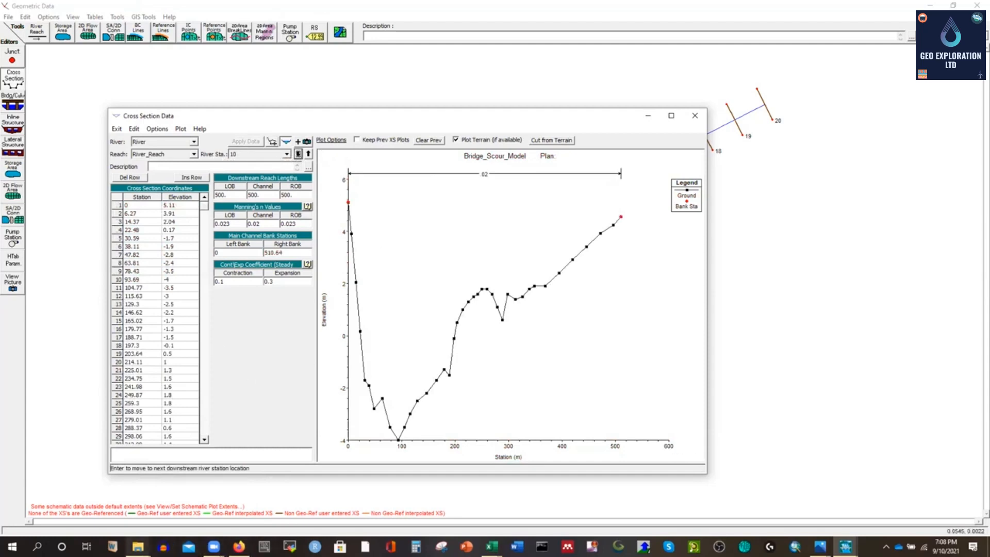
# Step: Open CS-UCS-7.xlsx from the Survey Data - Thalweg folder and copy all its cumulative distance and elevation values
pyautogui.moveTo(137, 546)
pyautogui.click(258, 503)
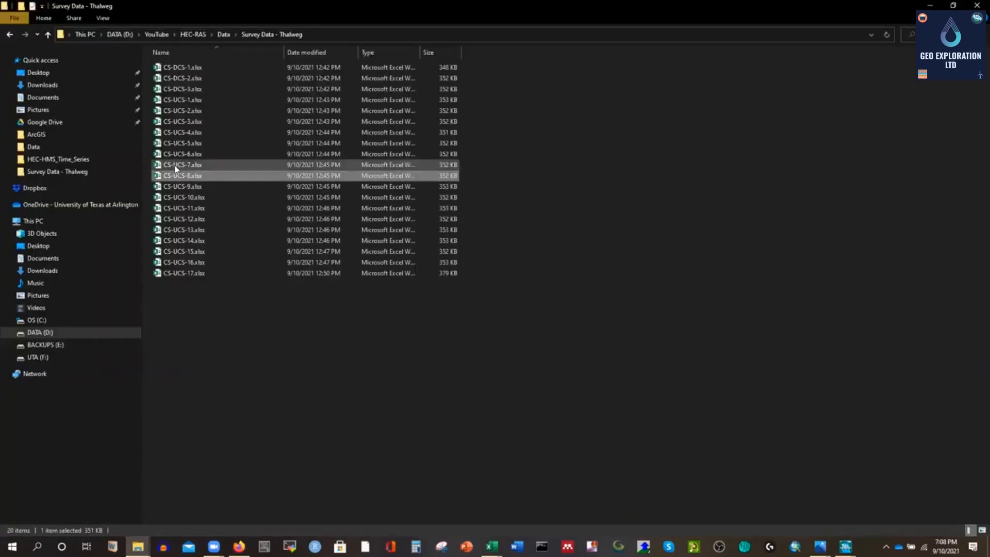
pyautogui.doubleClick(187, 175)
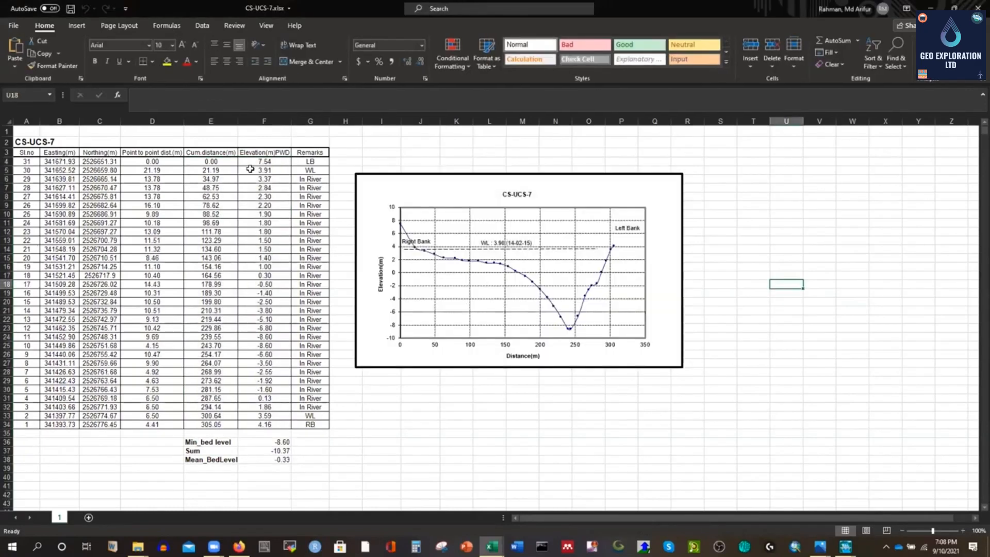
pyautogui.moveTo(210, 164); pyautogui.dragTo(246, 175)
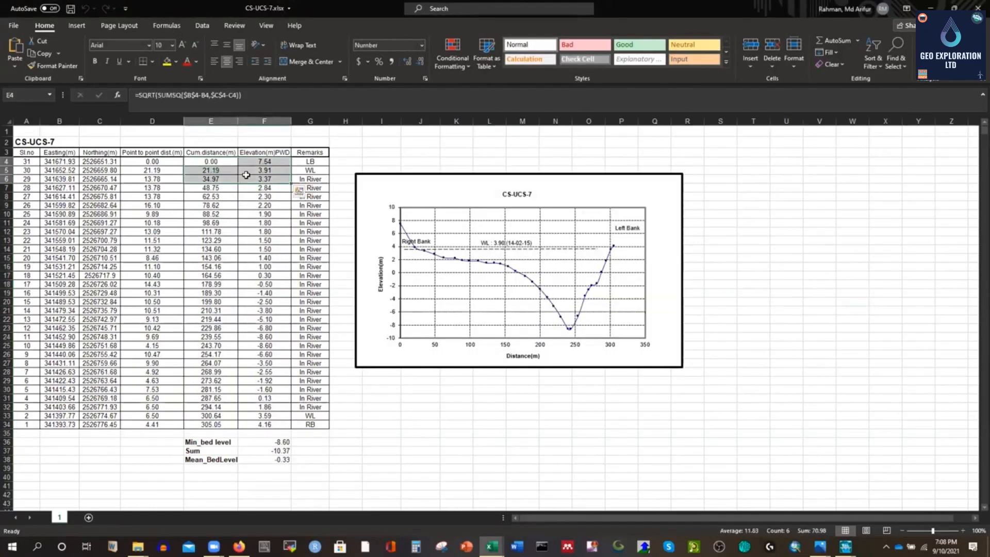
pyautogui.hotkey('ctrl', 'shift', 'Down')
pyautogui.hotkey('ctrl', 'c')
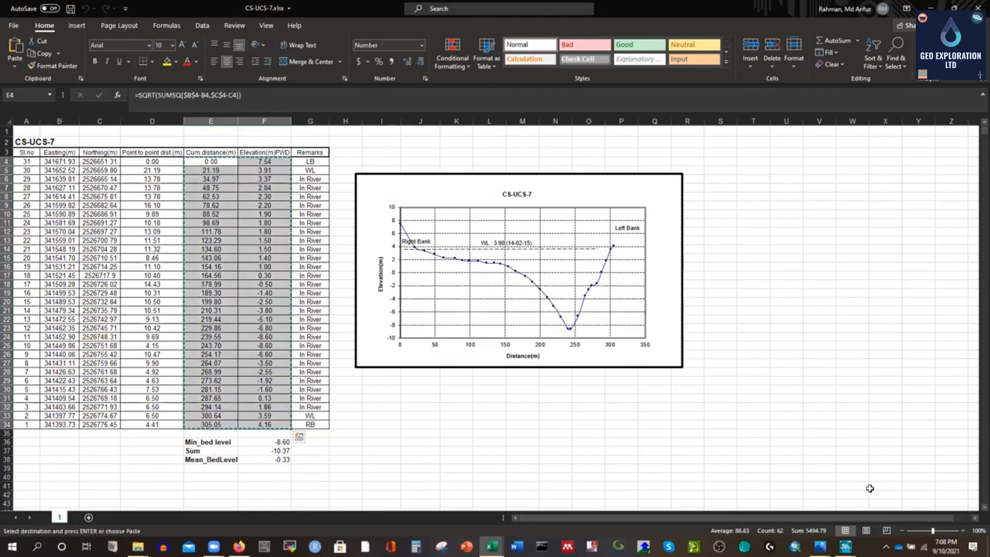
# Step: Switch to HEC-RAS and replace the station and elevation coordinates of river station 10 with the copied CS-UCS-7 values
pyautogui.click(844, 546)
pyautogui.click(944, 502)
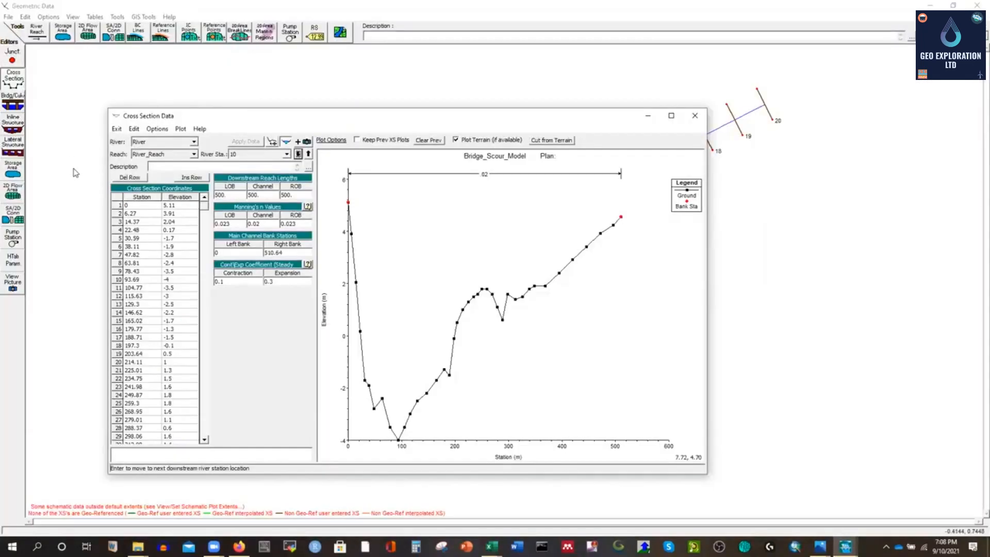
pyautogui.click(119, 197)
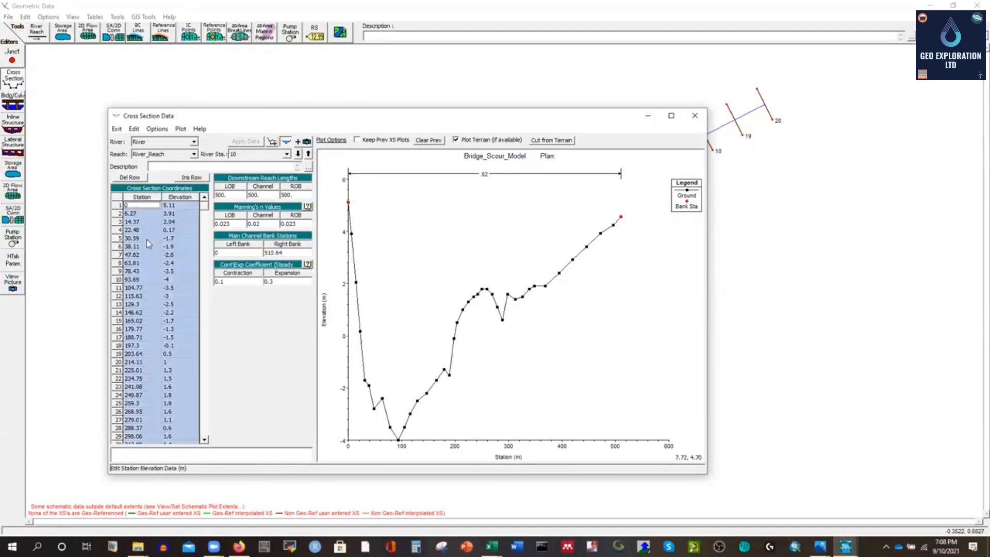
pyautogui.hotkey('ctrl', 'v')
# Step: Set the right bank station of river station 10 to its last station value, 305.05, apply the data and advance to river station 9
pyautogui.click(134, 324)
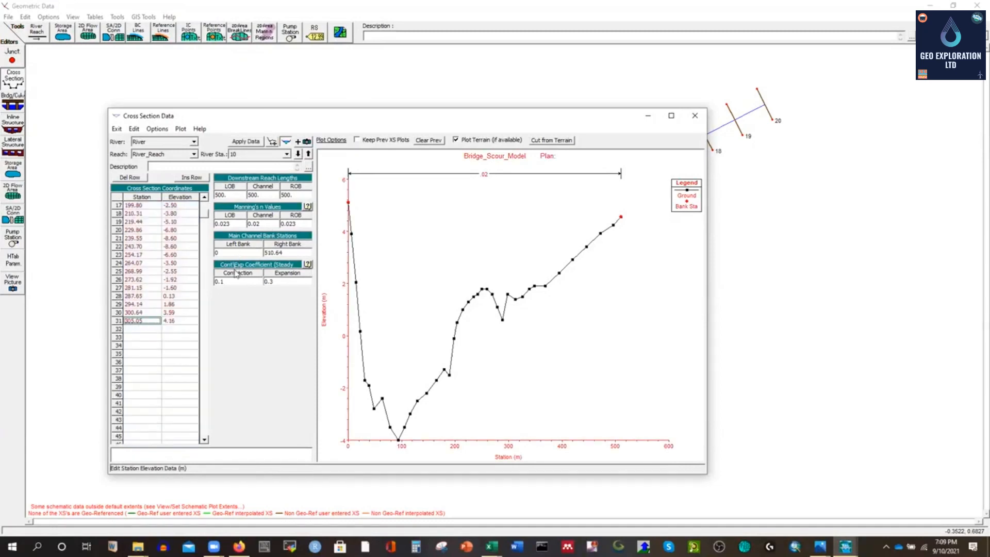
pyautogui.click(271, 253)
pyautogui.write('305.05')
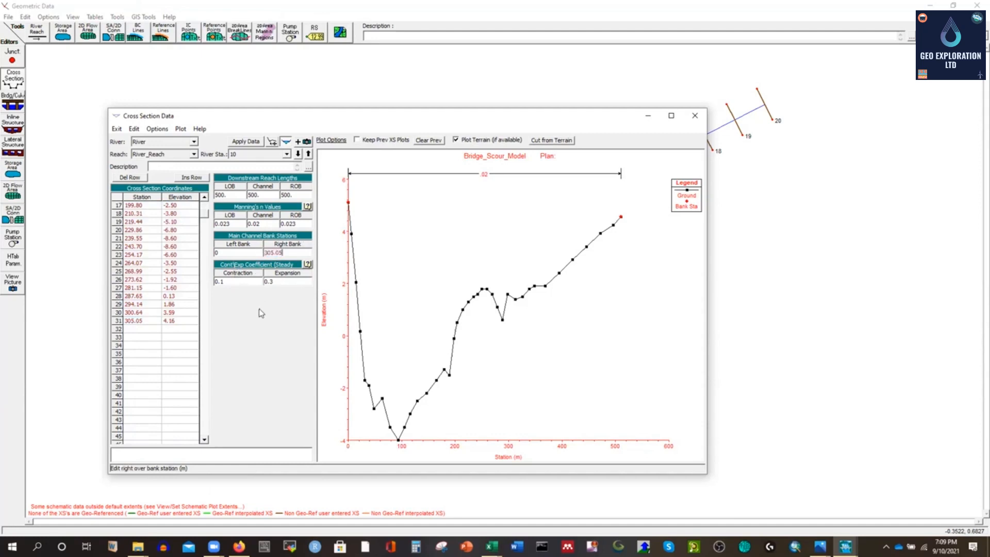
pyautogui.click(245, 141)
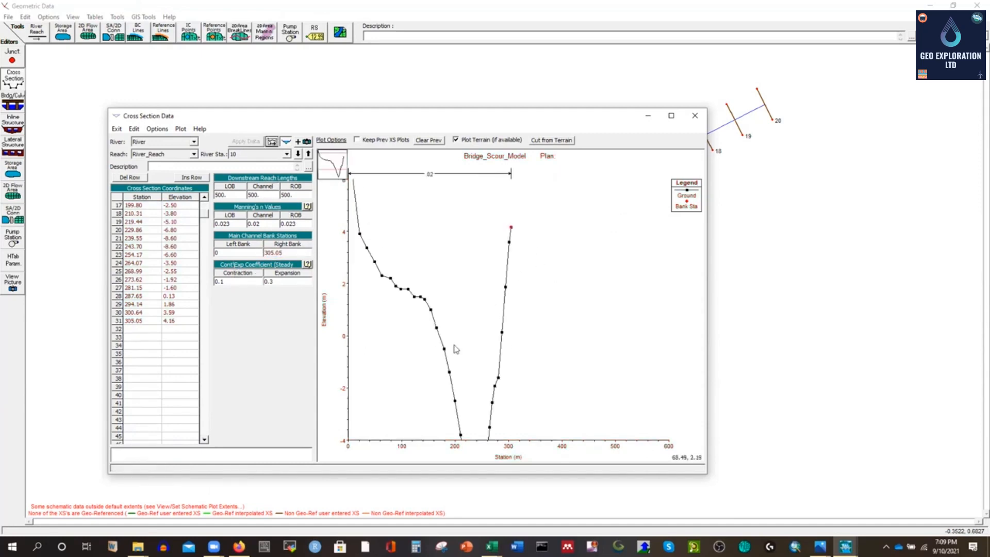
pyautogui.moveTo(331, 165)
pyautogui.mouseDown()
pyautogui.moveTo(331, 173)
pyautogui.moveTo(339, 160)
pyautogui.mouseUp()
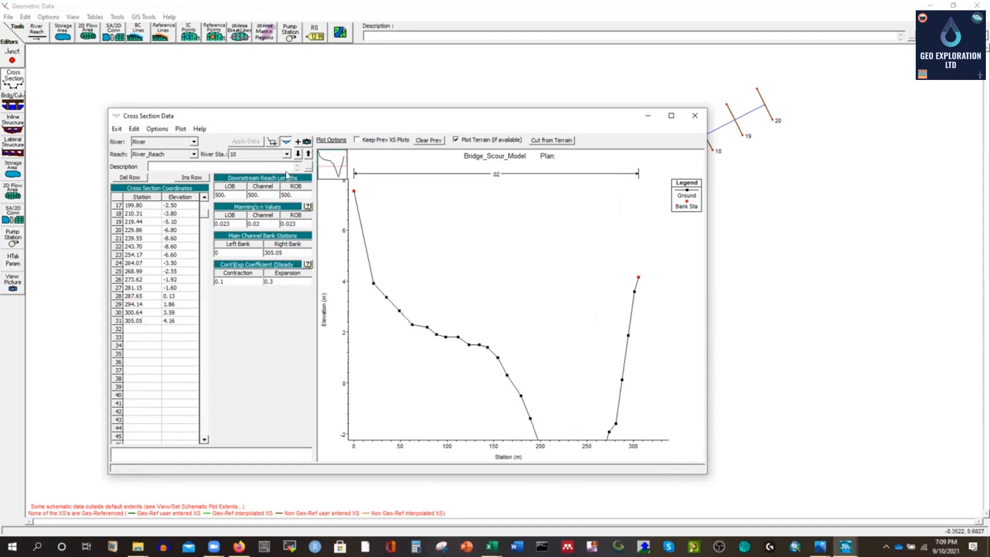
pyautogui.click(298, 154)
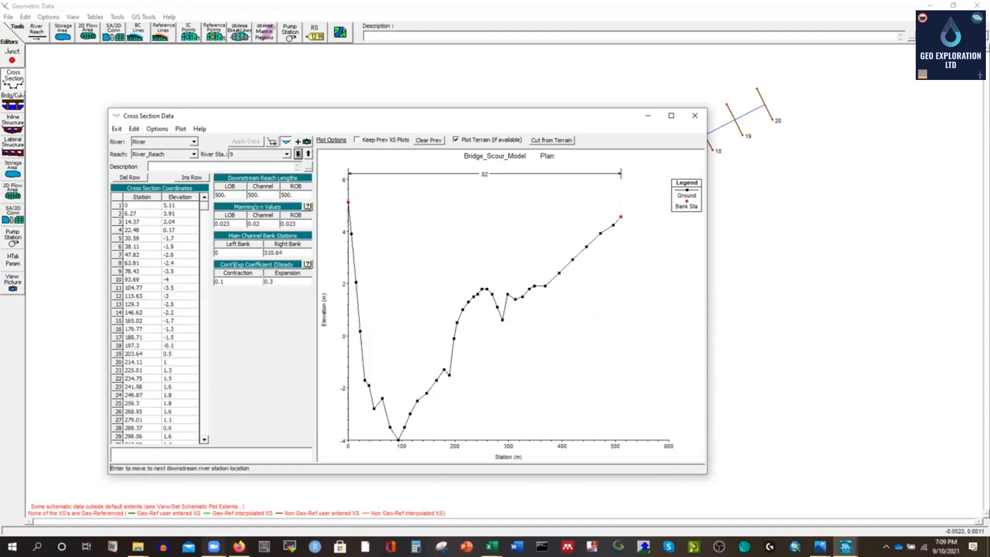
# Step: Open CS-UCS-6.xlsx from the Survey Data - Thalweg folder and copy all its cumulative distance and elevation values
pyautogui.moveTo(137, 546)
pyautogui.click(277, 492)
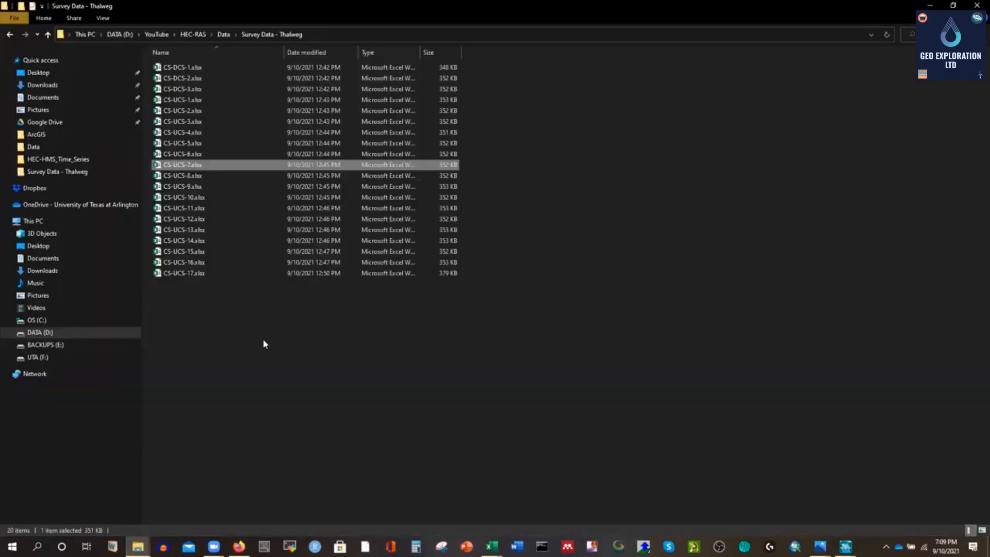
pyautogui.doubleClick(192, 163)
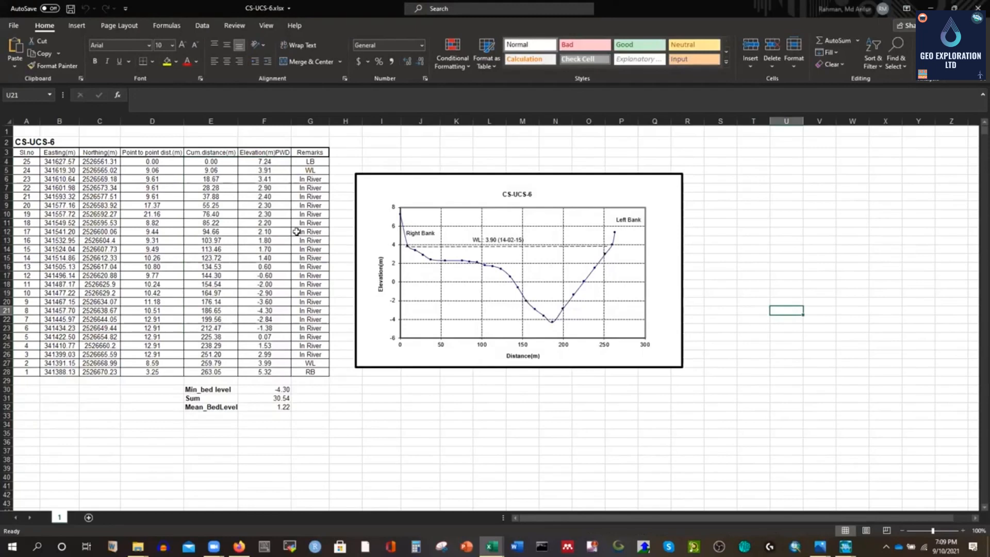
pyautogui.moveTo(206, 161); pyautogui.dragTo(258, 167)
pyautogui.hotkey('ctrl', 'shift', 'Down')
pyautogui.hotkey('ctrl', 'c')
# Step: Switch to HEC-RAS and replace the station and elevation coordinates of river station 9 with the copied CS-UCS-6 values
pyautogui.moveTo(845, 547)
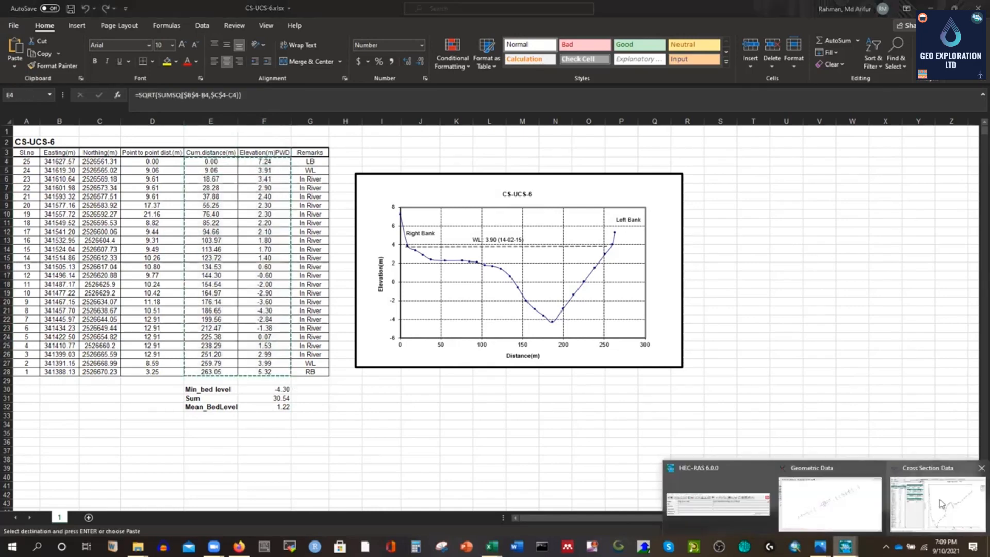
pyautogui.click(917, 490)
pyautogui.click(118, 199)
pyautogui.hotkey('ctrl', 'v')
# Step: Set the right bank station of river station 9 to its last station value, 263.05, and apply the data
pyautogui.click(136, 401)
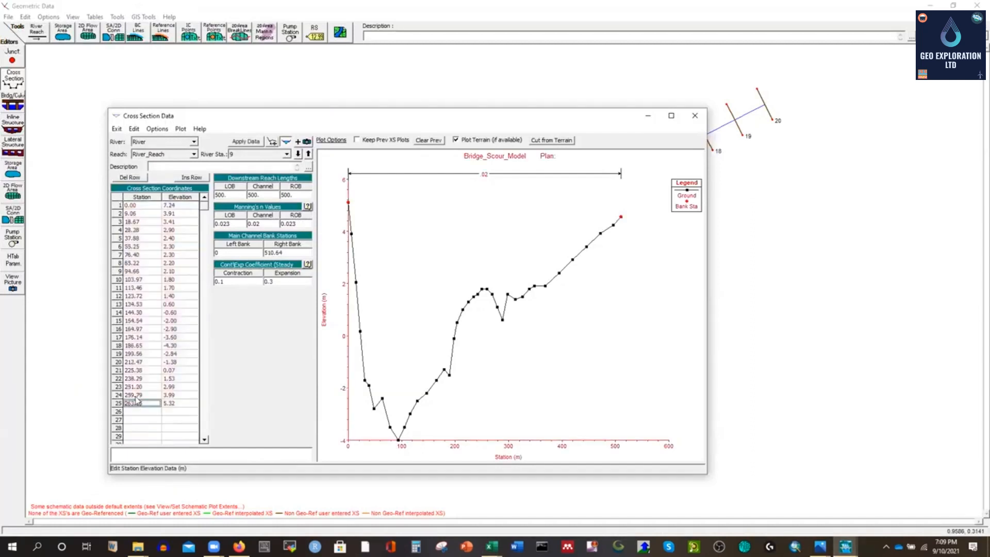
pyautogui.click(294, 254)
pyautogui.hotkey('ctrl', 'v')
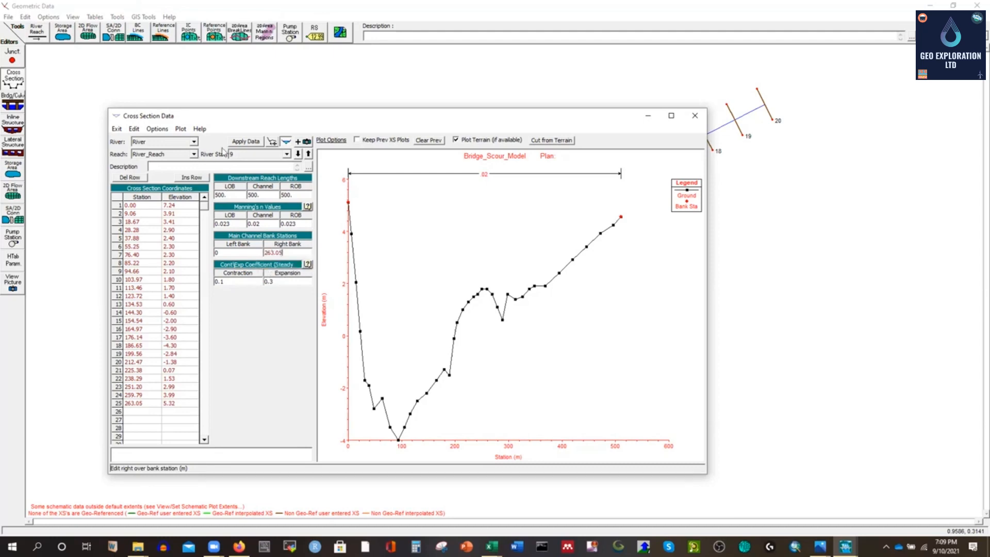
pyautogui.click(242, 142)
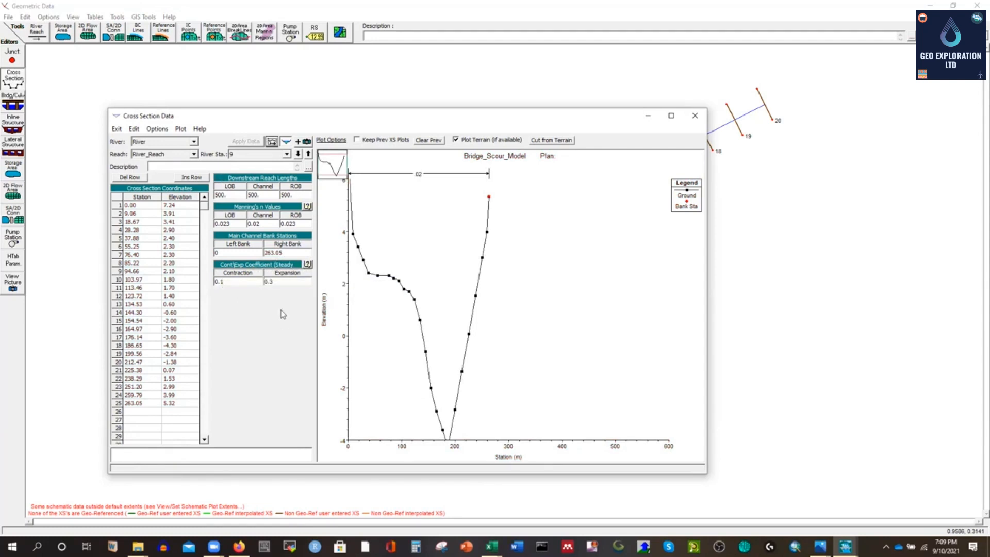
# Step: Open CS-UCS-5.xlsx from the Survey Data - Thalweg folder and copy all its cumulative distance and elevation values
pyautogui.click(138, 546)
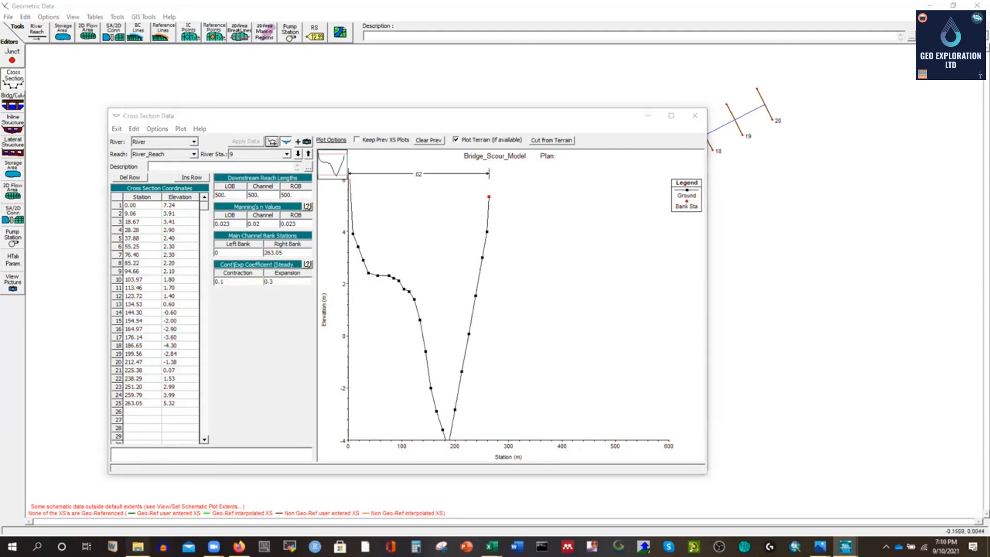
pyautogui.click(273, 509)
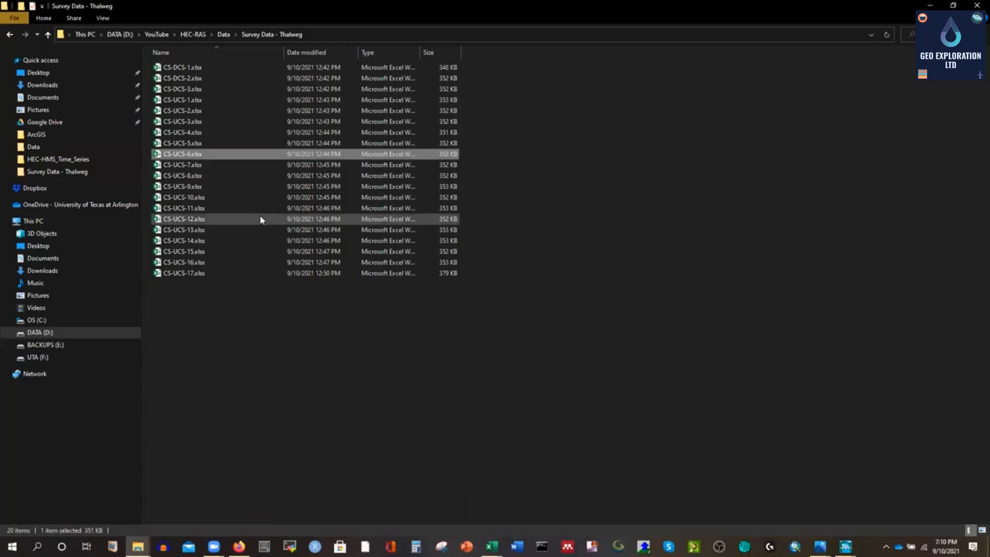
pyautogui.doubleClick(183, 153)
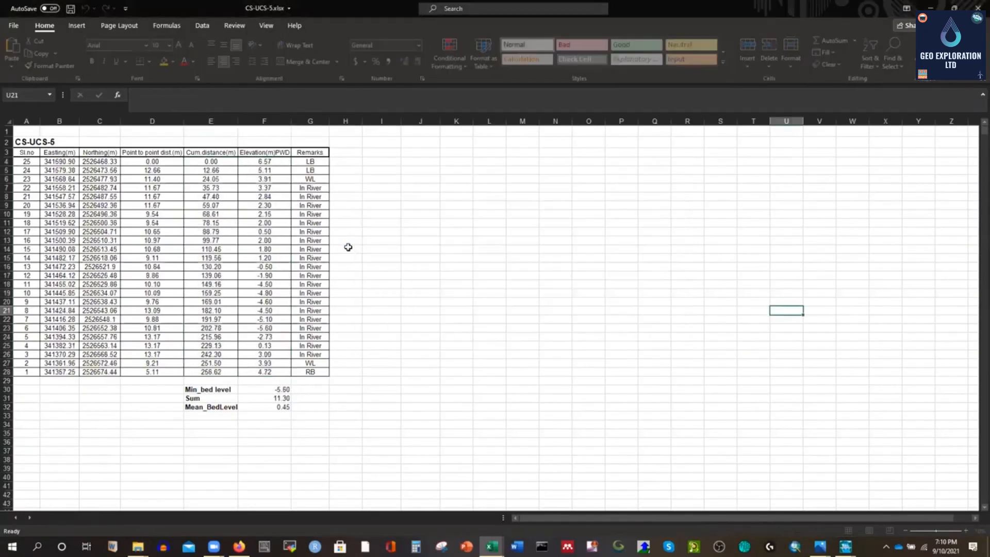
pyautogui.moveTo(204, 161); pyautogui.dragTo(258, 170)
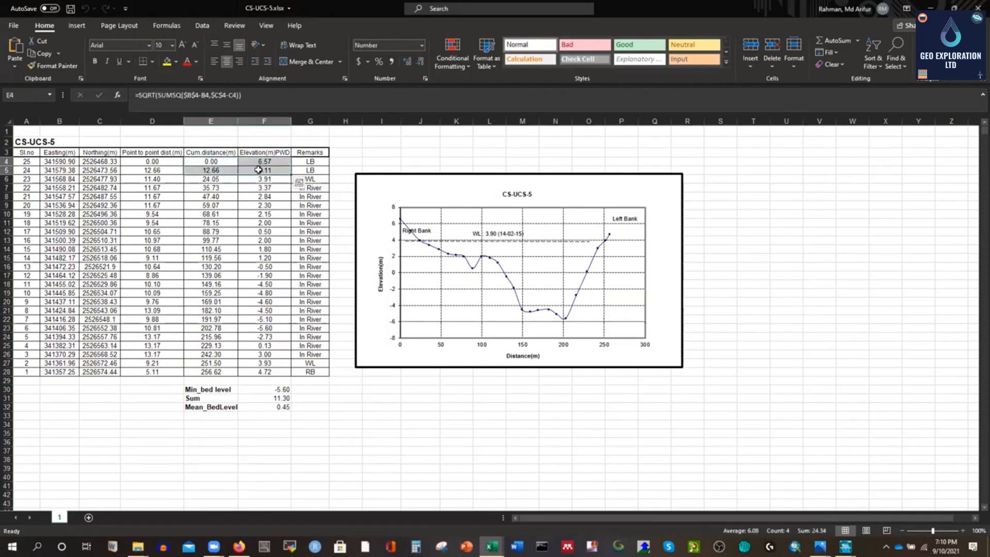
pyautogui.hotkey('ctrl', 'shift', 'Down')
pyautogui.hotkey('ctrl', 'c')
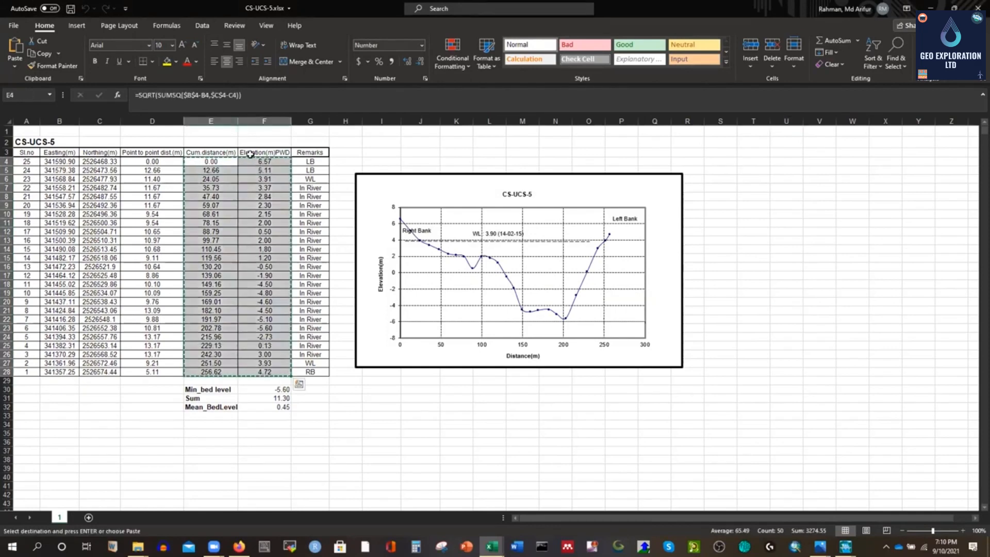
# Step: Switch to HEC-RAS, advance to river station 8 and replace its station and elevation coordinates with the copied CS-UCS-5 values
pyautogui.moveTo(845, 546)
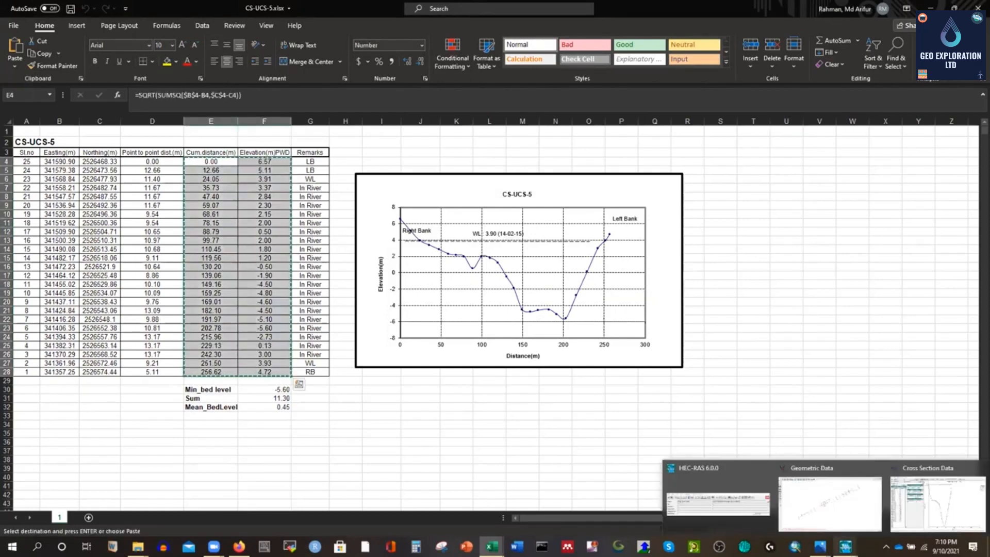
pyautogui.click(930, 508)
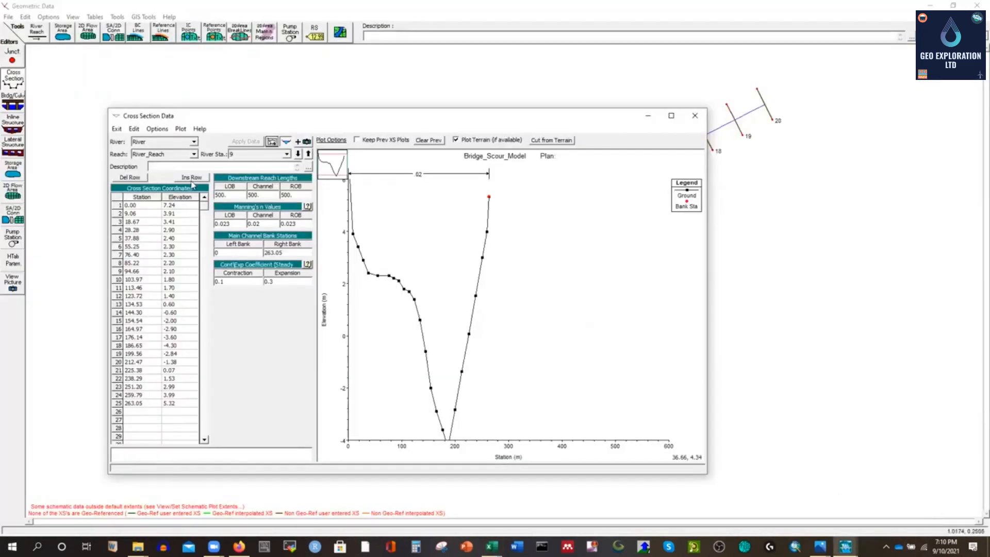
pyautogui.click(298, 153)
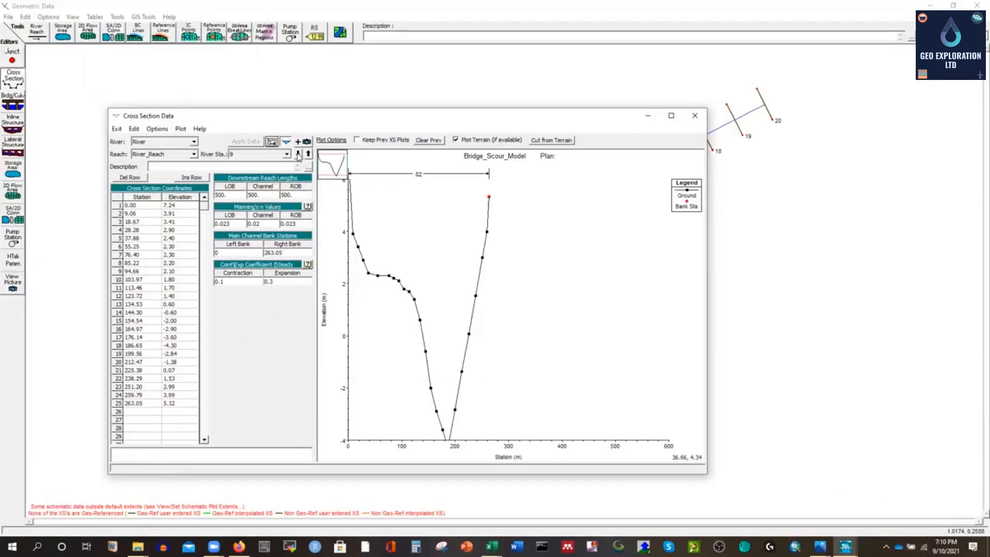
pyautogui.click(119, 201)
pyautogui.hotkey('ctrl', 'v')
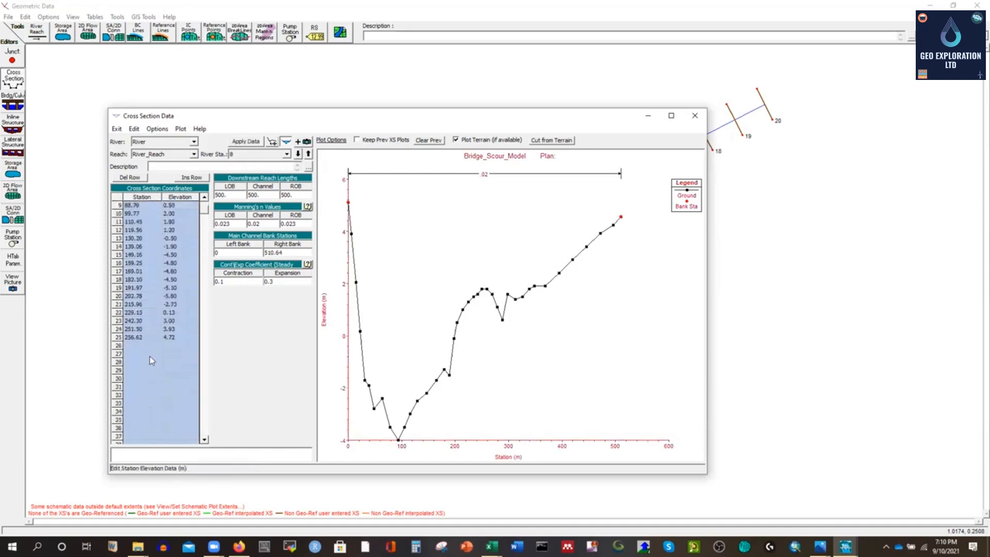
# Step: Set the right bank station of river station 8 to its last station value, 256.62, apply the data and advance to river station 7
pyautogui.click(139, 338)
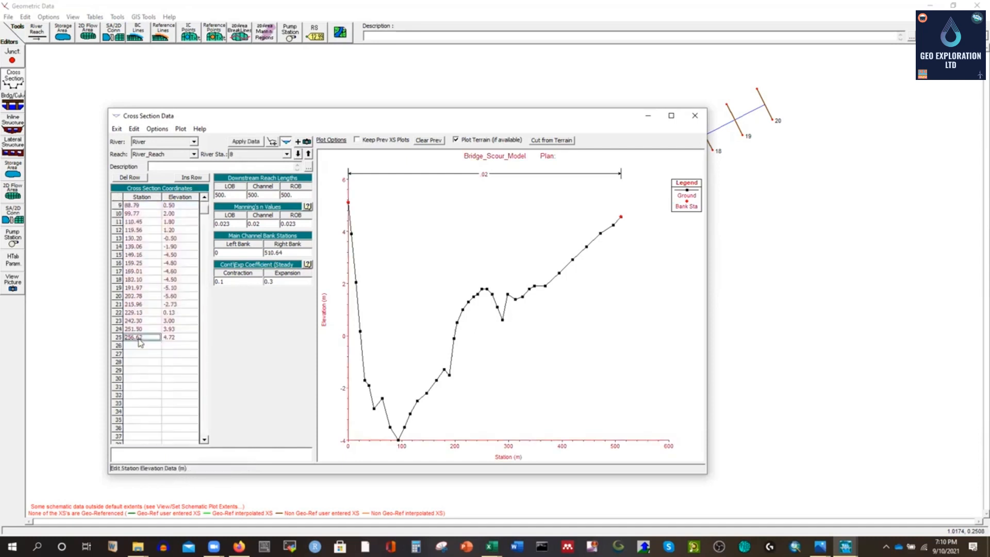
pyautogui.doubleClick(288, 251)
pyautogui.hotkey('ctrl', 'v')
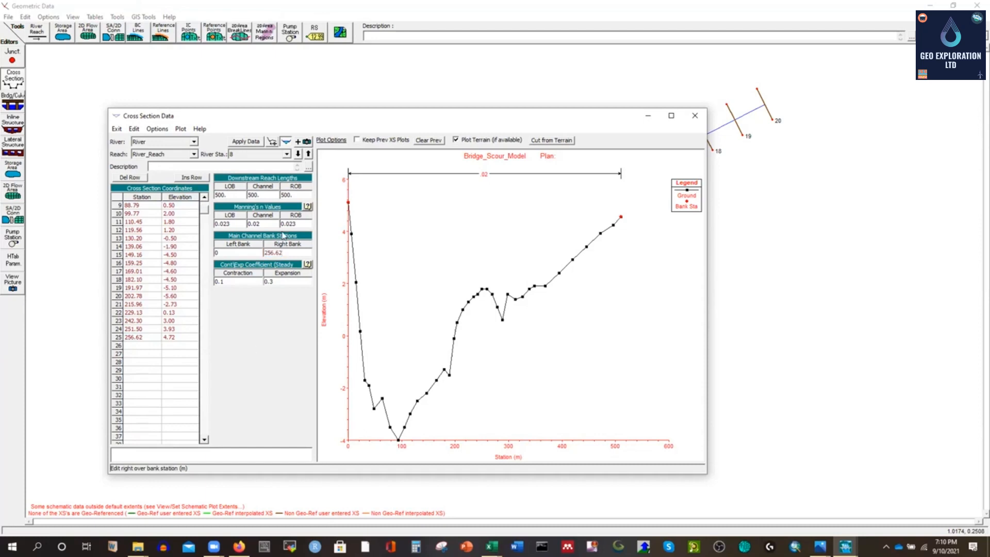
pyautogui.click(248, 143)
pyautogui.click(298, 154)
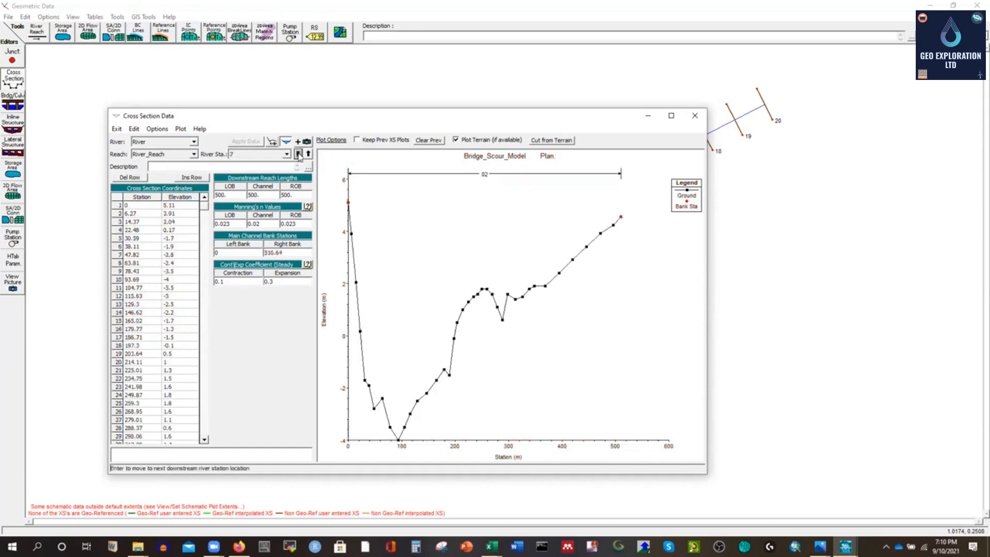
# Step: Open CS-UCS-4.xlsx from the Survey Data - Thalweg folder and copy all its cumulative distance and elevation values
pyautogui.click(138, 546)
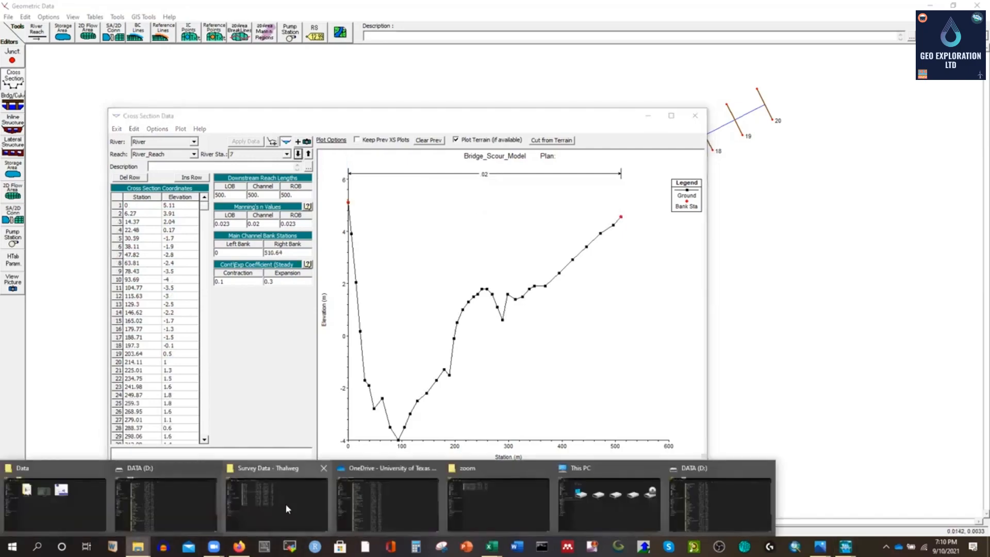
pyautogui.click(279, 504)
pyautogui.doubleClick(192, 135)
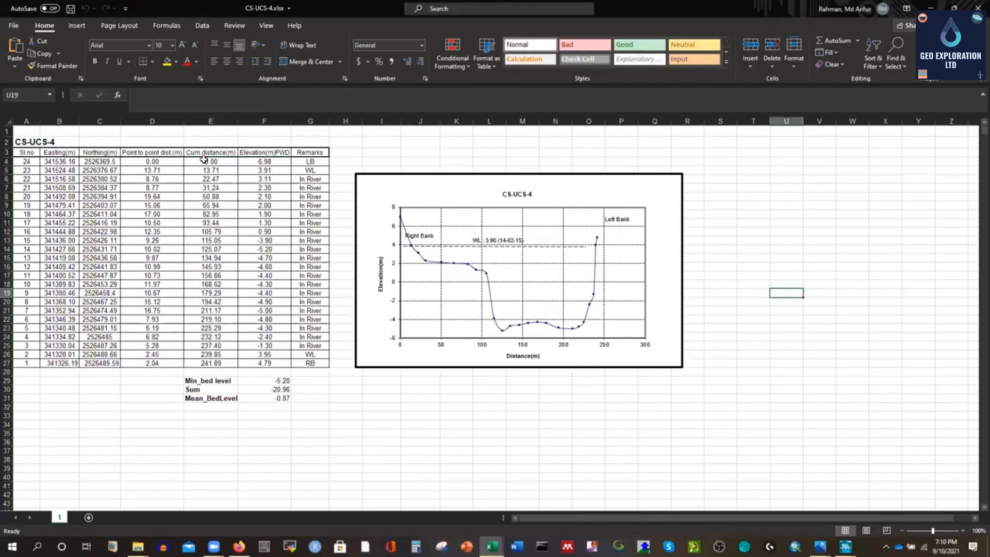
pyautogui.moveTo(209, 161); pyautogui.dragTo(257, 177)
pyautogui.hotkey('ctrl', 'shift', 'Down')
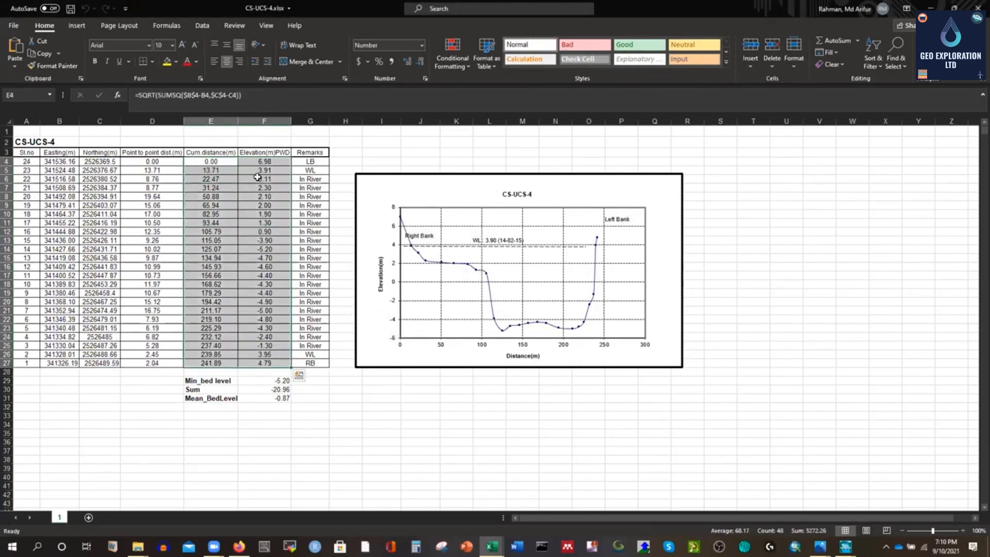
pyautogui.hotkey('ctrl', 'c')
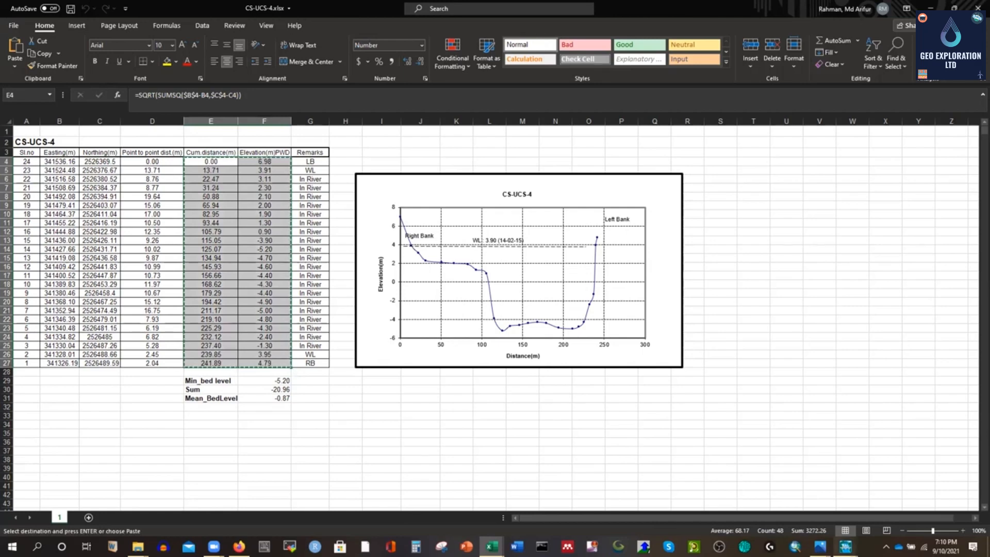
# Step: Switch to HEC-RAS and replace the station and elevation coordinates of river station 7 with the copied CS-UCS-4 values
pyautogui.moveTo(845, 545)
pyautogui.click(937, 502)
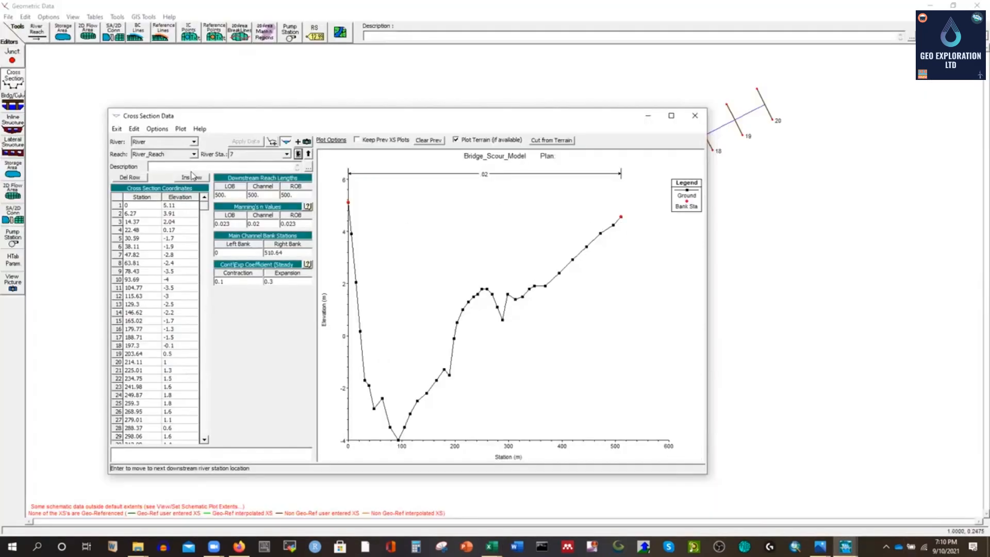
pyautogui.click(118, 197)
pyautogui.hotkey('ctrl', 'v')
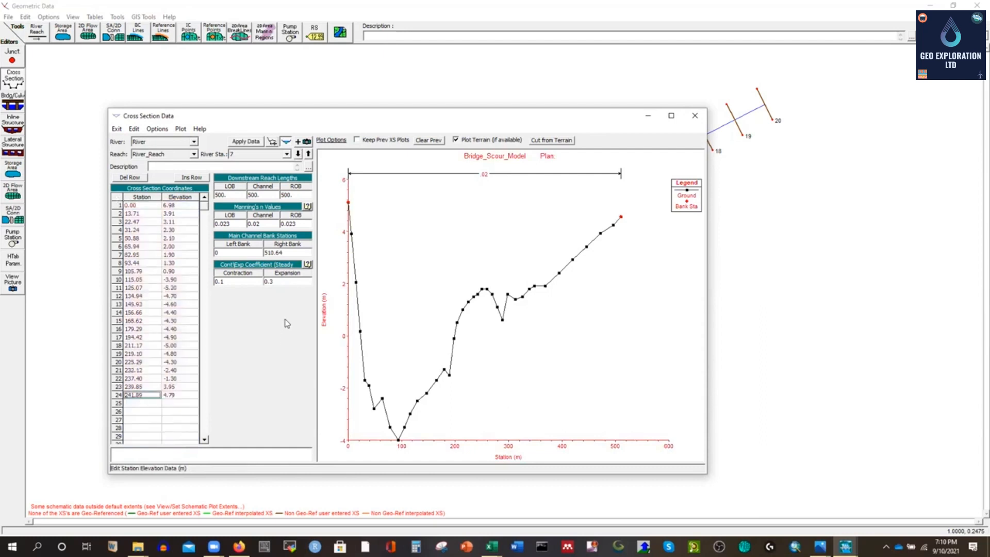
# Step: Set the right bank station of river station 7 to its last station value, 241.89, apply the data and advance to river station 6
pyautogui.click(293, 254)
pyautogui.write('241.89')
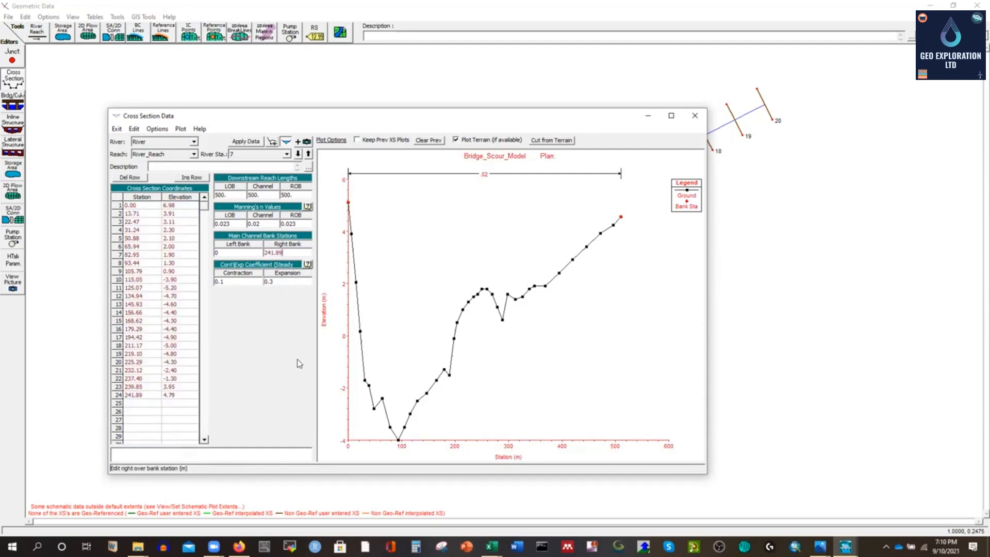
pyautogui.click(246, 142)
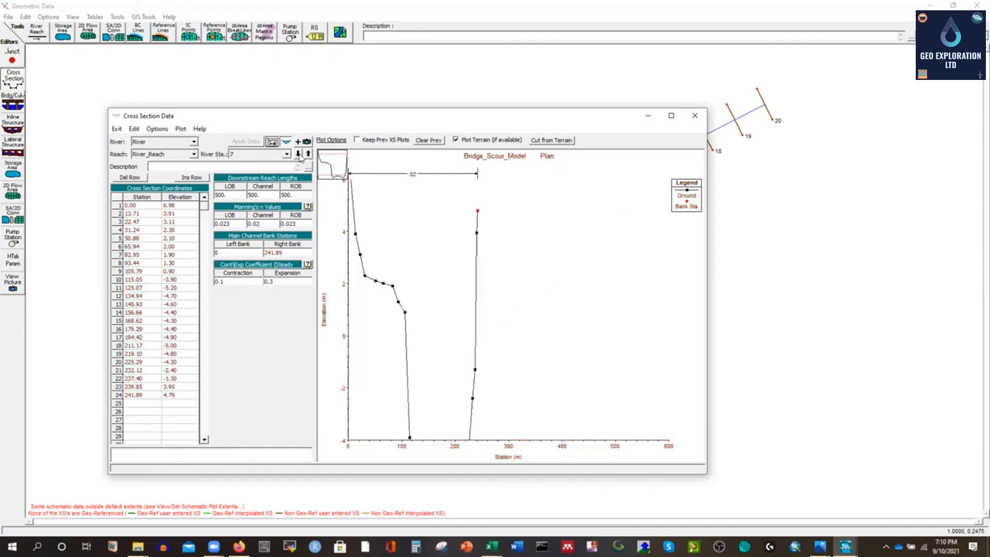
pyautogui.click(299, 154)
# Step: Open CS-UCS-3.xlsx from the Survey Data - Thalweg folder and copy all its cumulative distance and elevation values
pyautogui.moveTo(138, 546)
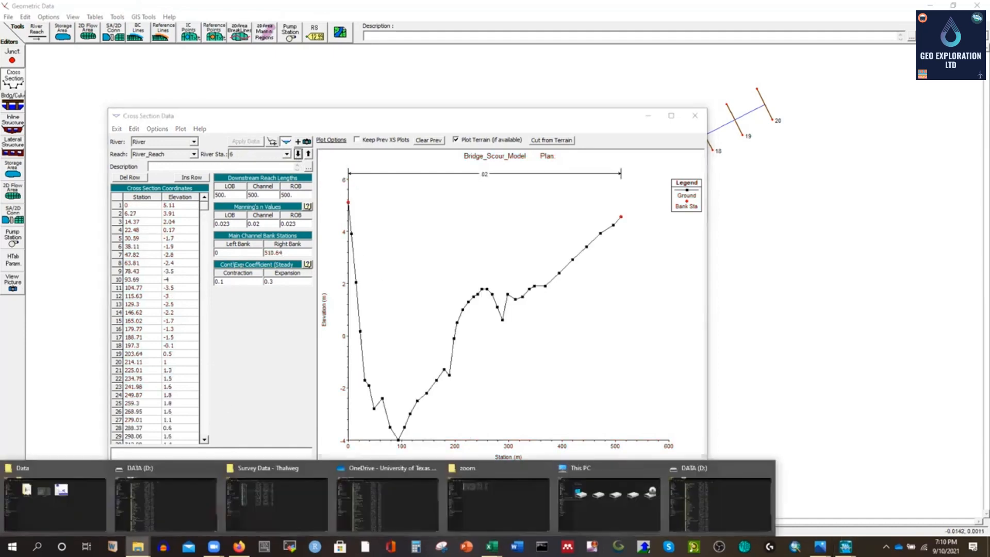
pyautogui.click(268, 498)
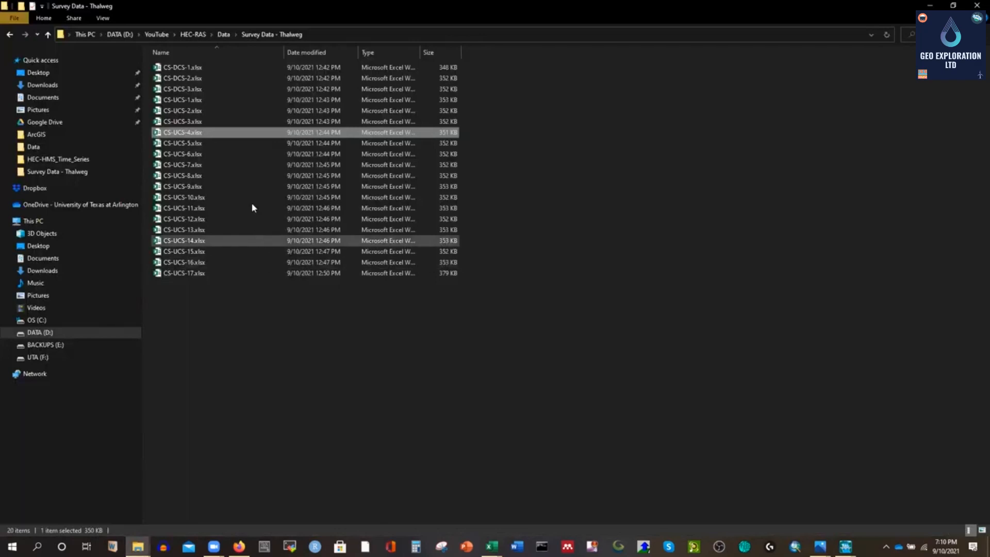
pyautogui.doubleClick(198, 130)
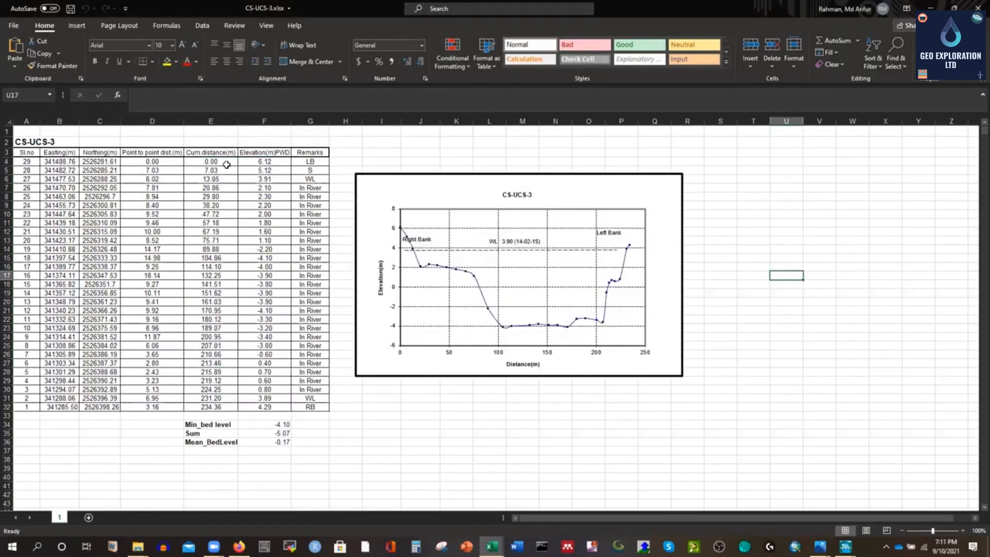
pyautogui.moveTo(206, 160); pyautogui.dragTo(273, 408)
pyautogui.hotkey('ctrl', 'c')
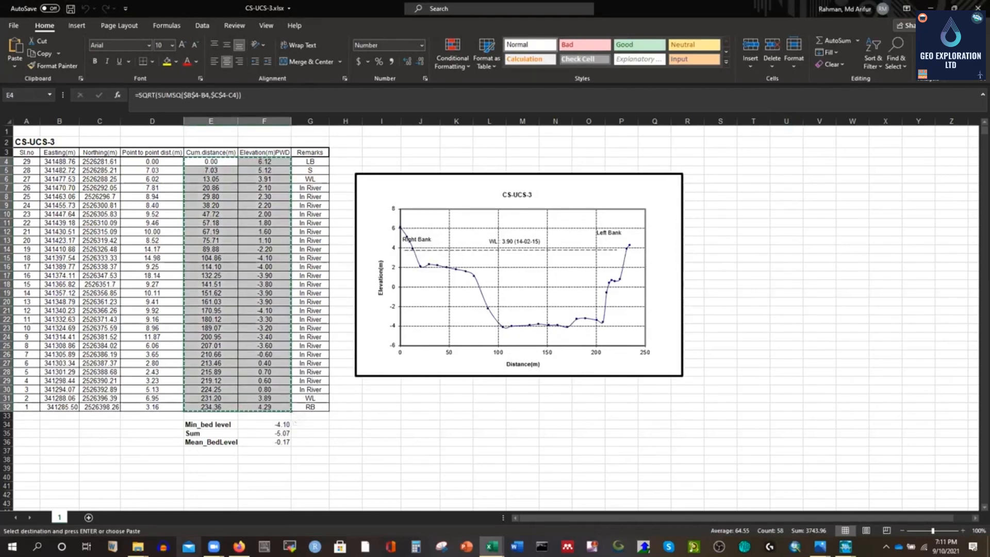
# Step: Switch to HEC-RAS and replace the station and elevation coordinates of river station 6 with the copied CS-UCS-3 values
pyautogui.click(846, 546)
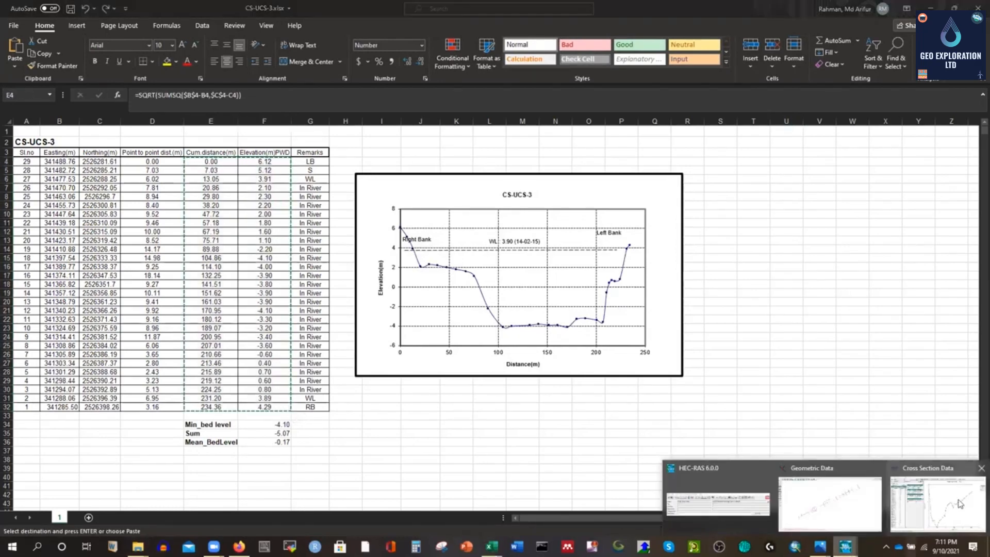
pyautogui.click(960, 505)
pyautogui.click(117, 197)
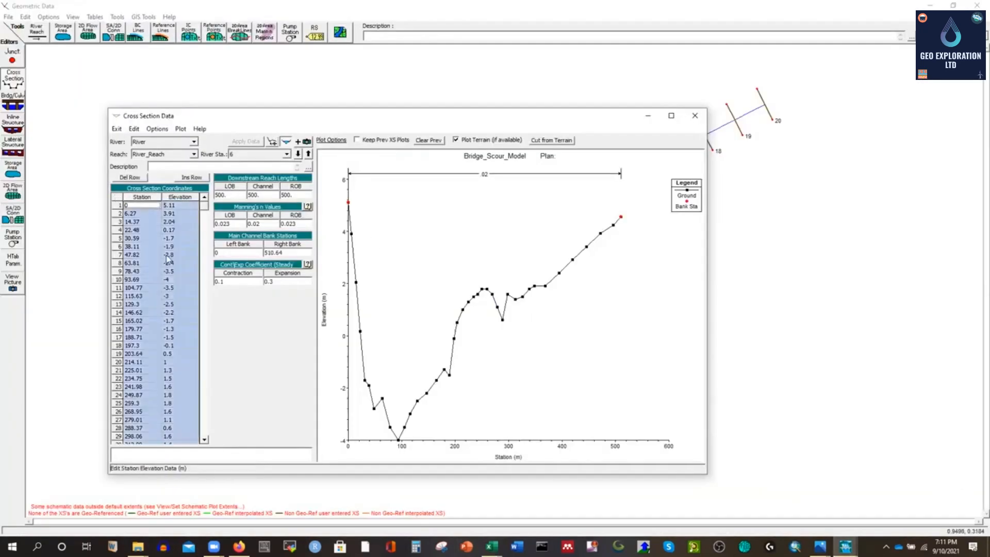
pyautogui.hotkey('ctrl', 'v')
# Step: Set the right bank station of river station 6 to its last station value, 234.36, apply the data and advance to river station 5
pyautogui.scroll(-3, 133, 371)
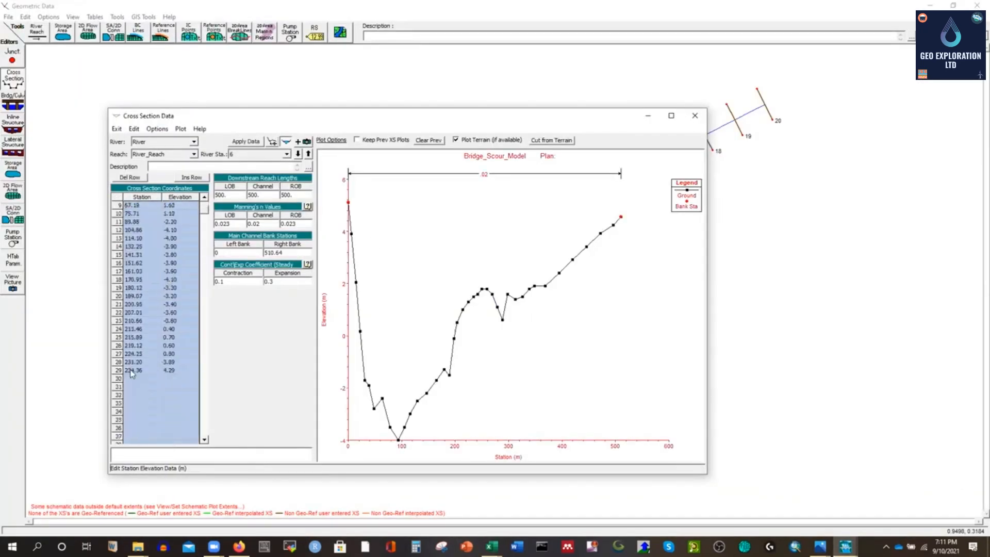
pyautogui.click(133, 371)
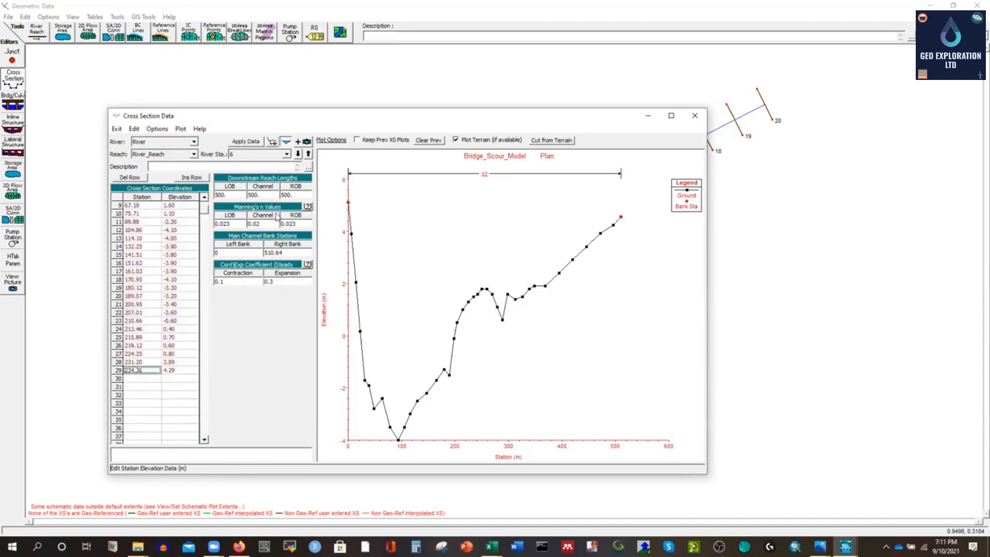
pyautogui.click(299, 253)
pyautogui.hotkey('ctrl', 'v')
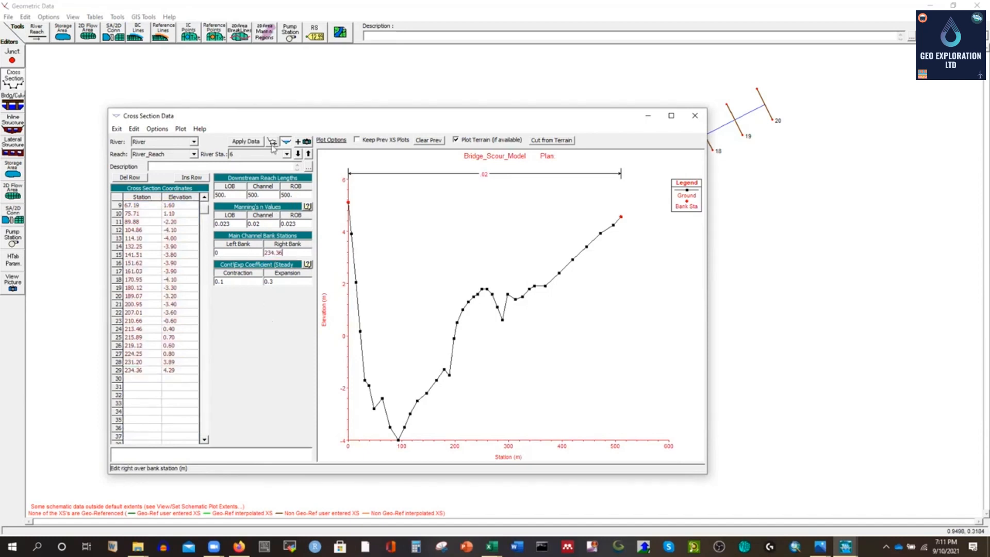
pyautogui.click(249, 142)
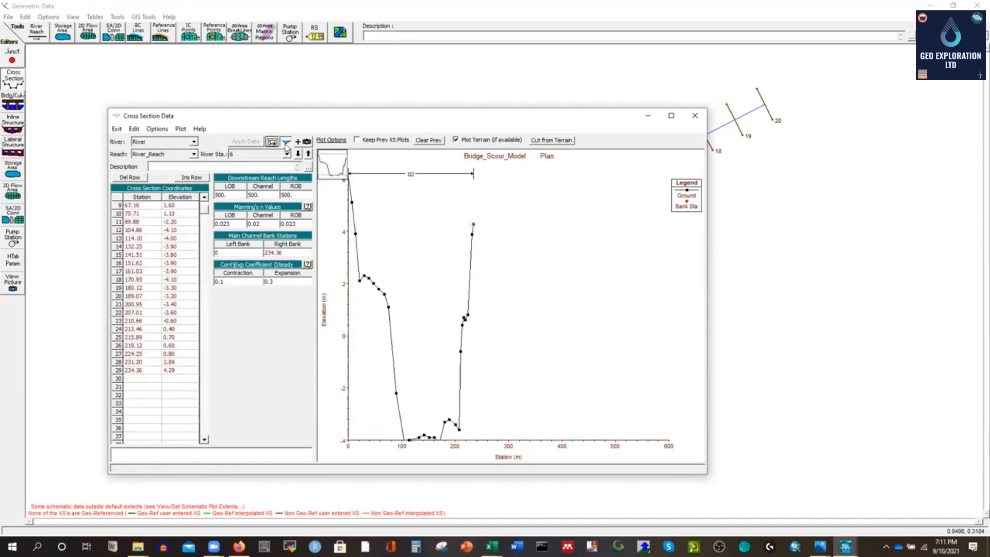
pyautogui.click(298, 154)
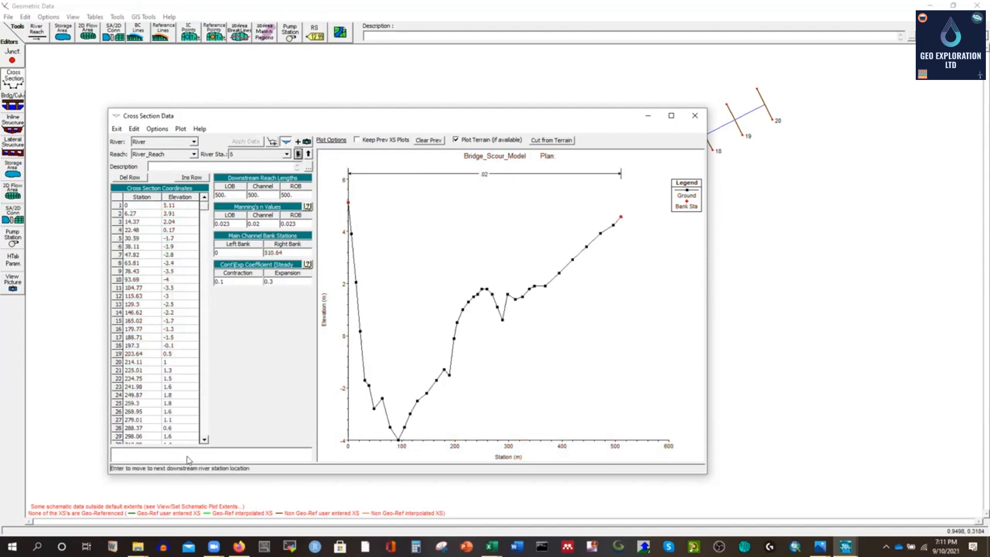
# Step: Open CS-UCS-2.xlsx from the Survey Data - Thalweg folder and copy all its cumulative distance and elevation values
pyautogui.moveTo(138, 547)
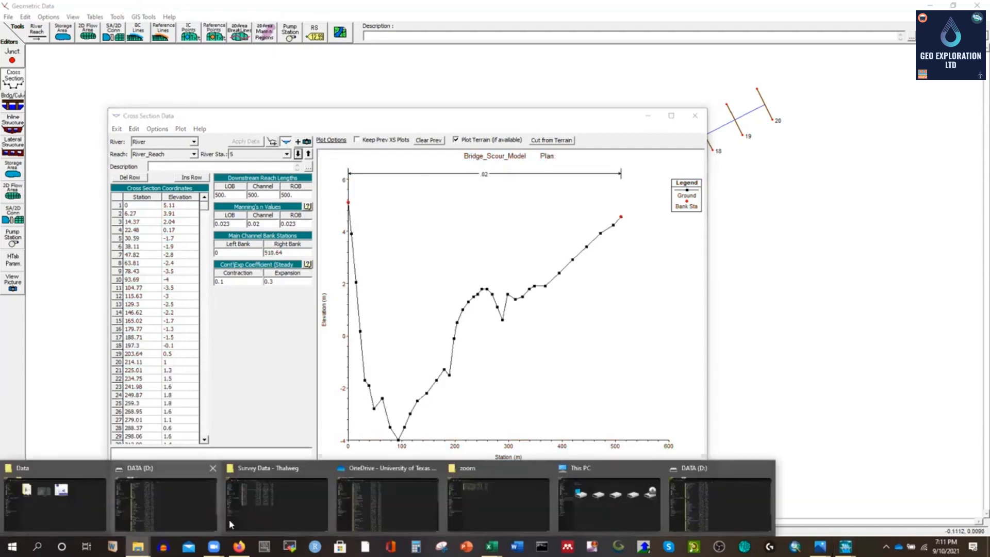
pyautogui.click(277, 494)
pyautogui.doubleClick(189, 120)
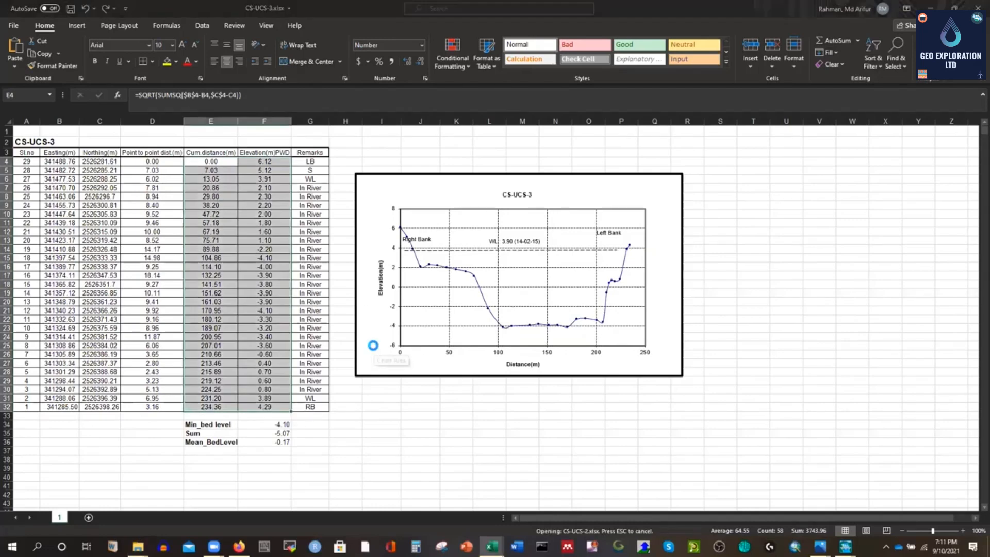
pyautogui.moveTo(213, 165); pyautogui.dragTo(270, 185)
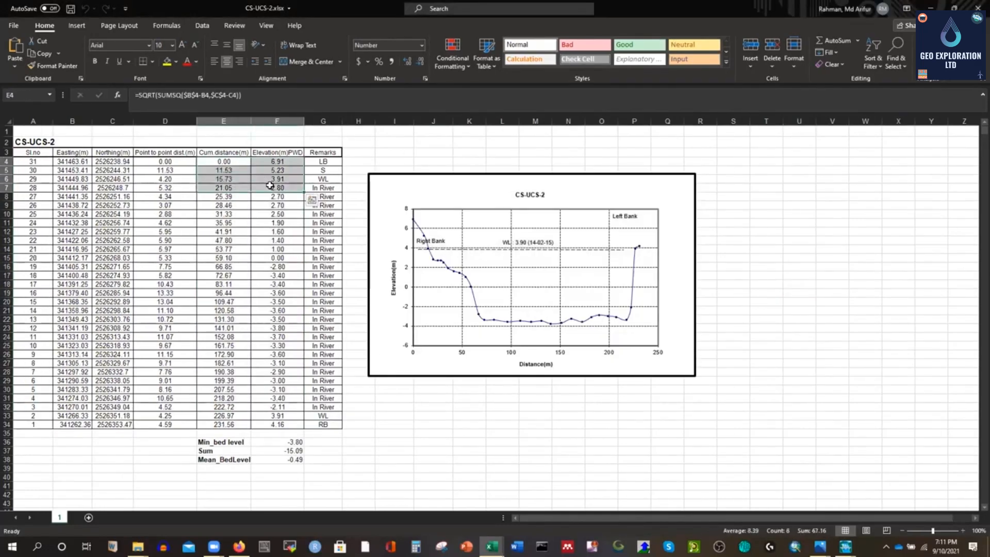
pyautogui.hotkey('ctrl', 'shift', 'Down')
pyautogui.hotkey('ctrl', 'c')
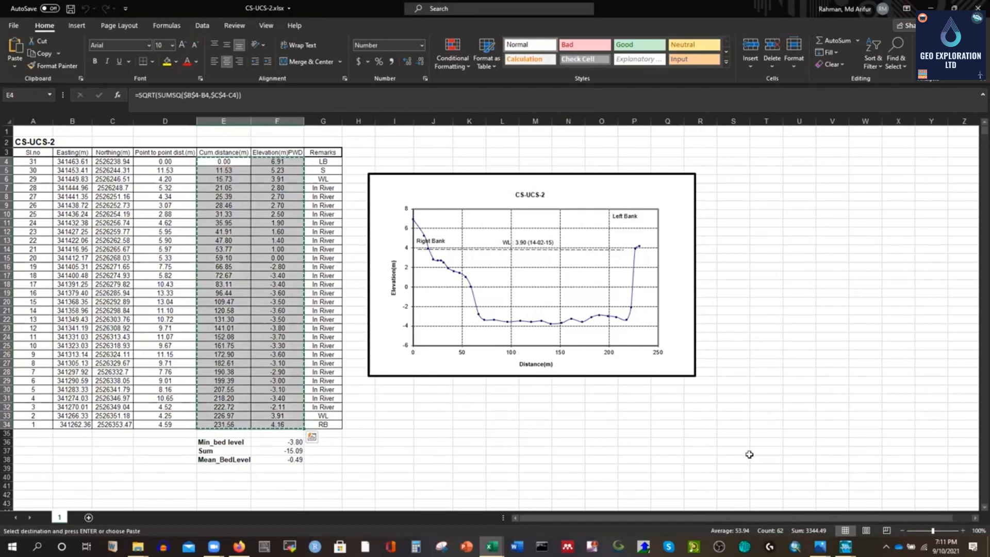
# Step: Switch to HEC-RAS and replace the station and elevation coordinates of river station 5 with the copied CS-UCS-2 values
pyautogui.moveTo(841, 544)
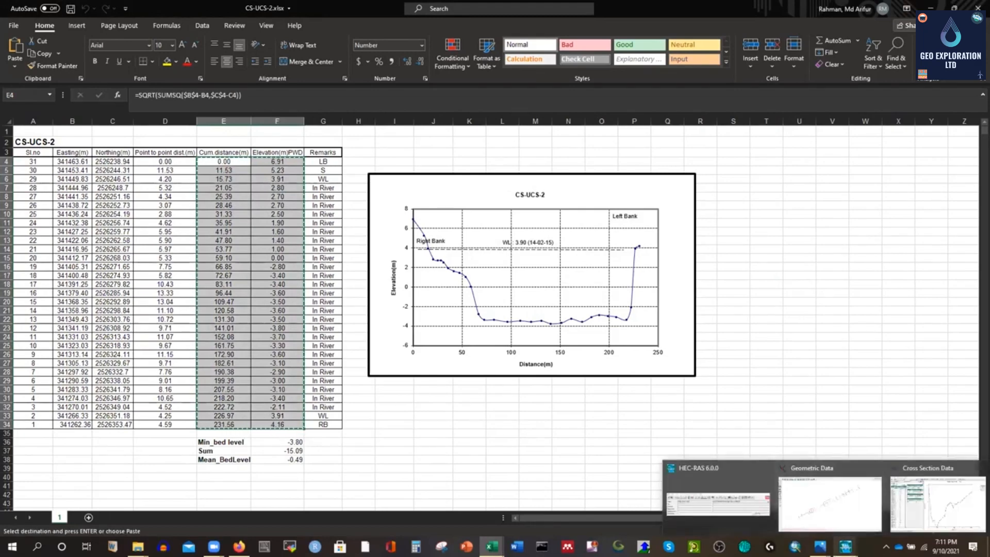
pyautogui.click(935, 497)
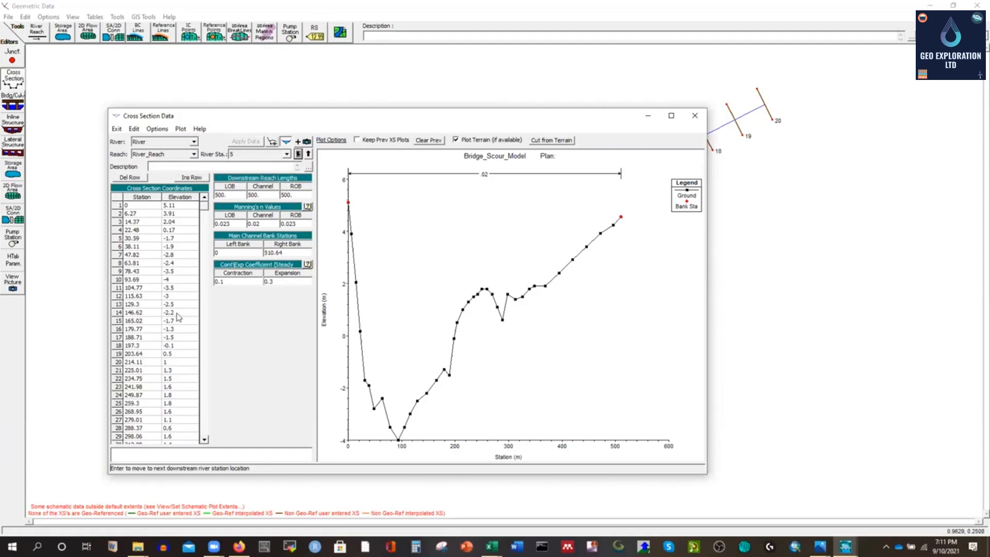
pyautogui.moveTo(203, 212)
pyautogui.mouseDown()
pyautogui.moveTo(203, 223)
pyautogui.moveTo(204, 197)
pyautogui.mouseUp()
pyautogui.click(120, 200)
pyautogui.hotkey('ctrl', 'v')
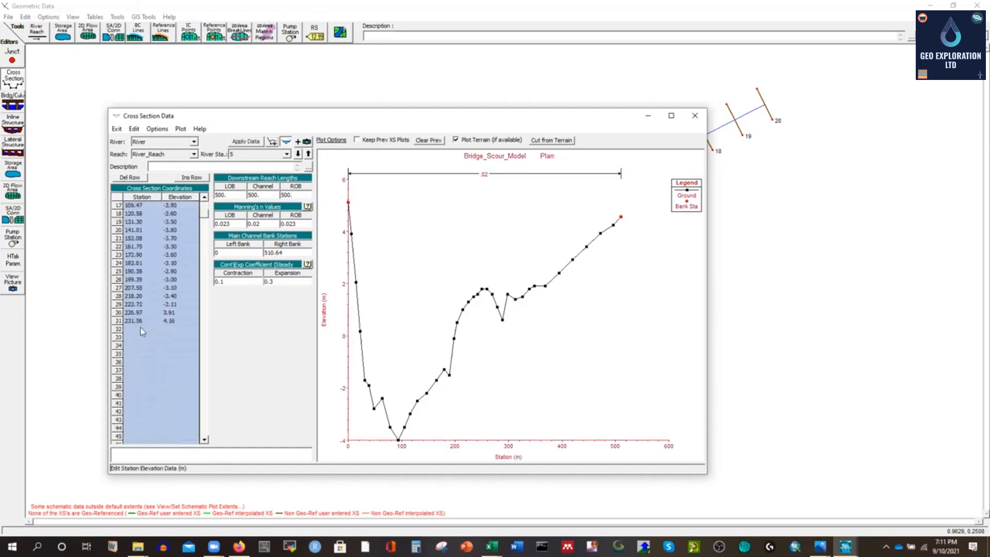
# Step: Set the right bank station of river station 5 to its last station value, 231.56, apply the data and advance to river station 4
pyautogui.click(136, 320)
pyautogui.moveTo(303, 253); pyautogui.dragTo(226, 250)
pyautogui.hotkey('ctrl', 'v')
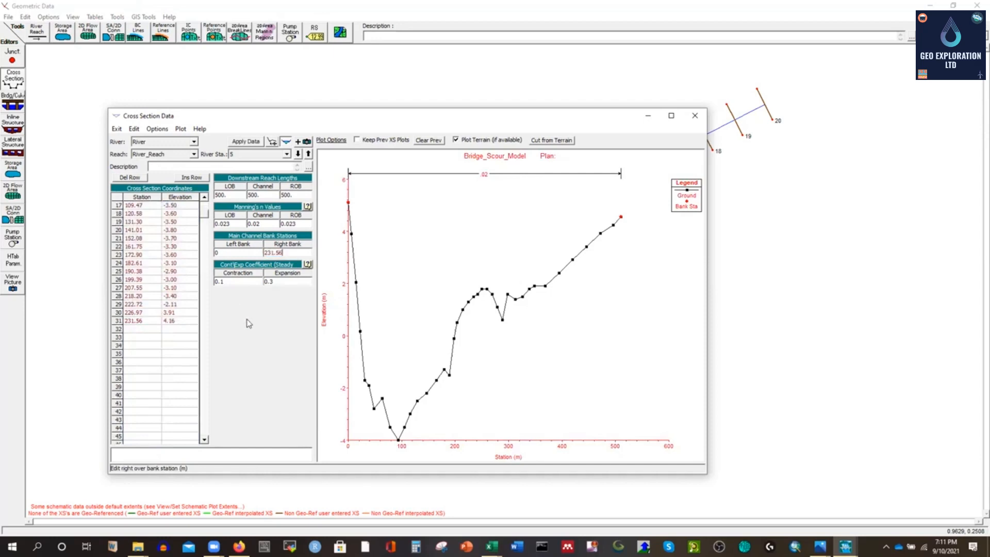
pyautogui.click(239, 142)
pyautogui.click(298, 154)
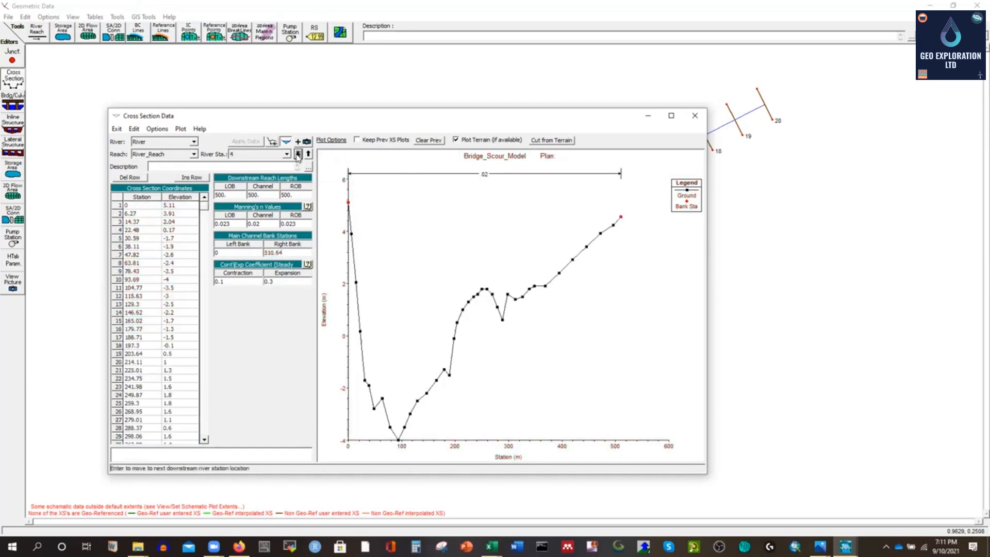
# Step: Open CS-UCS-1.xlsx from the Survey Data - Thalweg folder and copy all its cumulative distance and elevation values
pyautogui.click(138, 546)
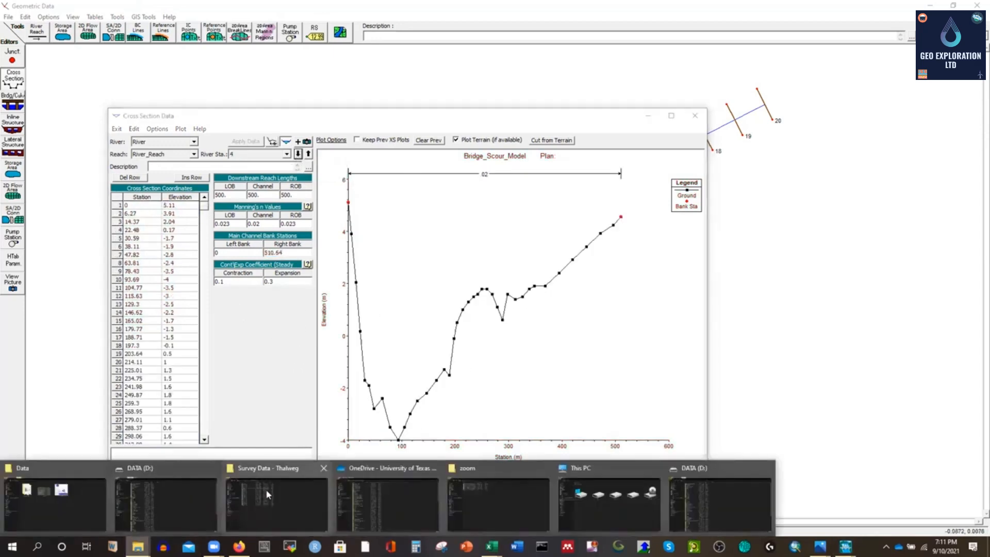
pyautogui.click(309, 508)
pyautogui.doubleClick(197, 101)
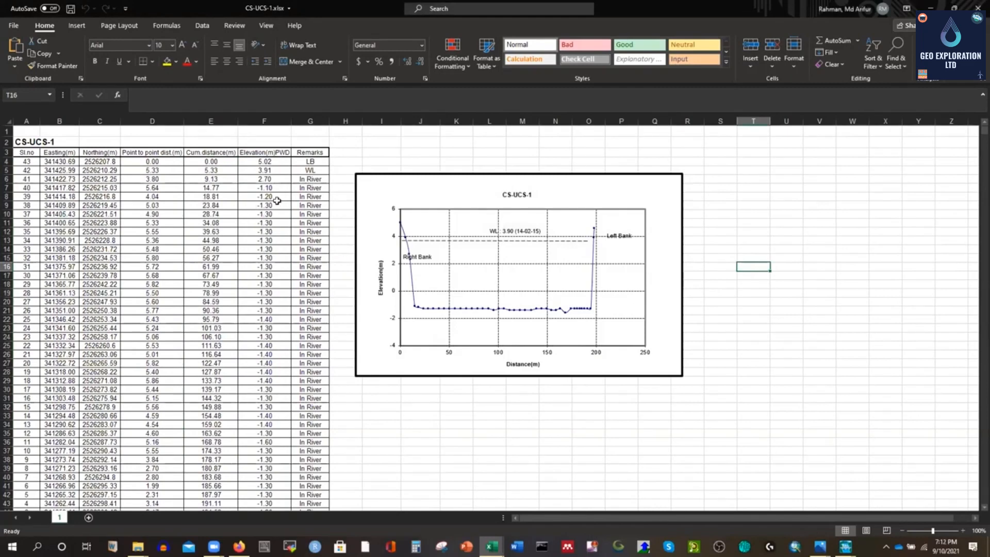
pyautogui.moveTo(209, 163); pyautogui.dragTo(256, 165)
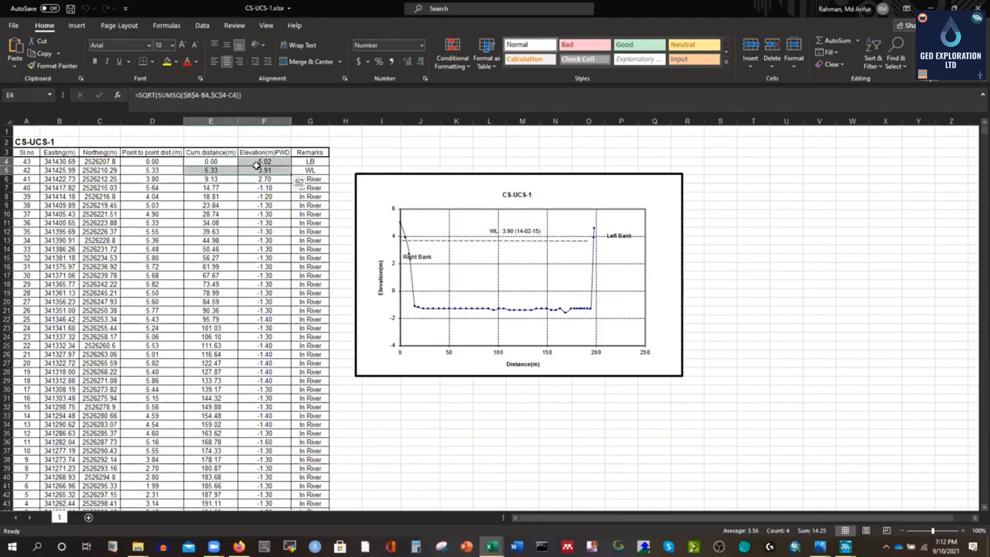
pyautogui.hotkey('ctrl', 'shift', 'Down')
pyautogui.hotkey('ctrl', 'c')
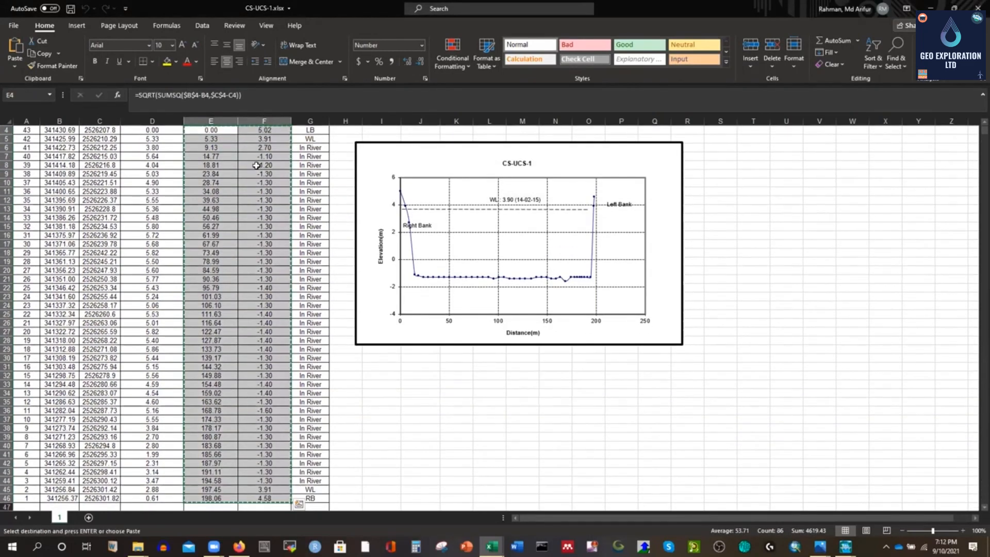
# Step: Switch to HEC-RAS and replace the station and elevation coordinates of river station 4 with the copied CS-UCS-1 values
pyautogui.moveTo(845, 547)
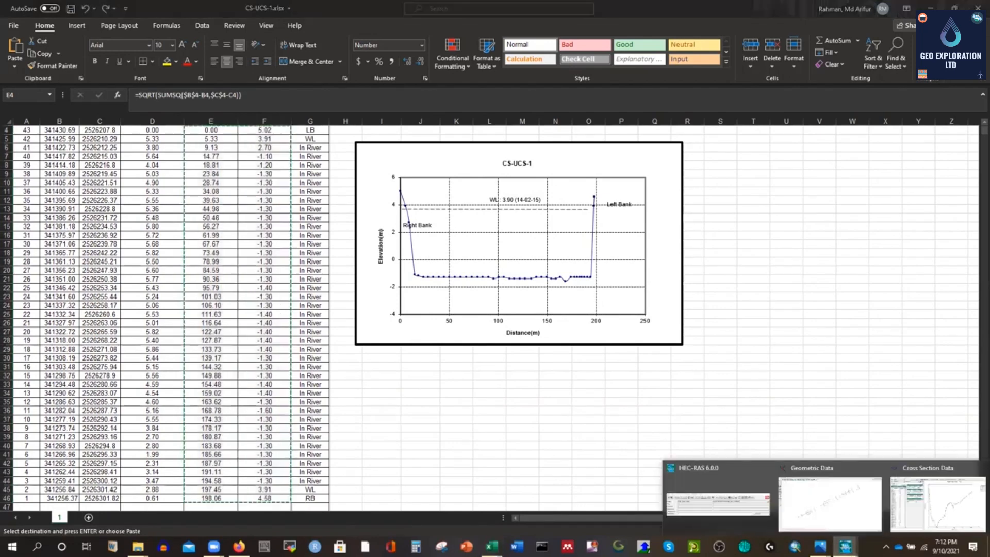
pyautogui.click(935, 500)
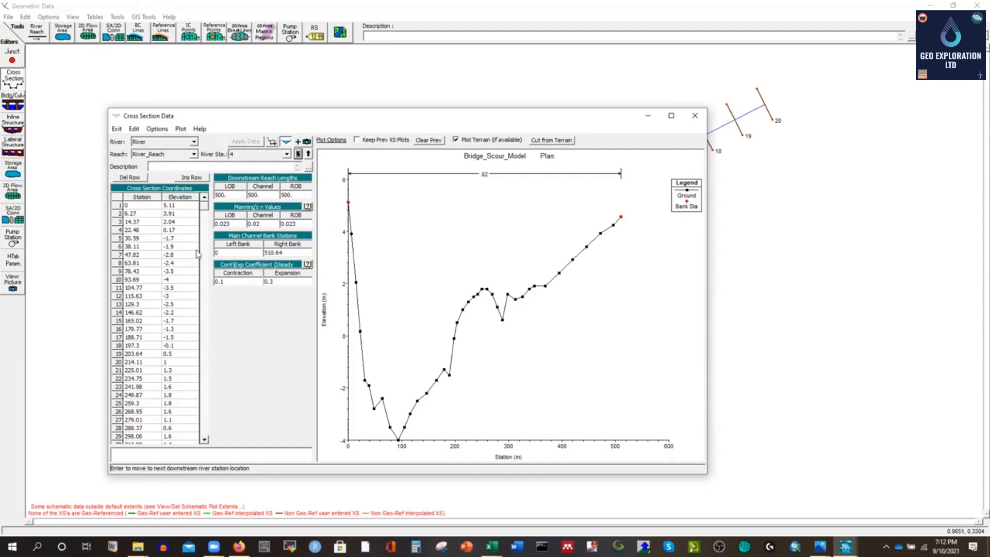
pyautogui.scroll(-10, 203, 208)
pyautogui.scroll(10, 204, 204)
pyautogui.click(118, 198)
pyautogui.hotkey('ctrl', 'v')
# Step: Set the right bank station of river station 4 to its last station value, 198.06, apply the data and advance to river station 3
pyautogui.scroll(-9, 163, 265)
pyautogui.click(133, 321)
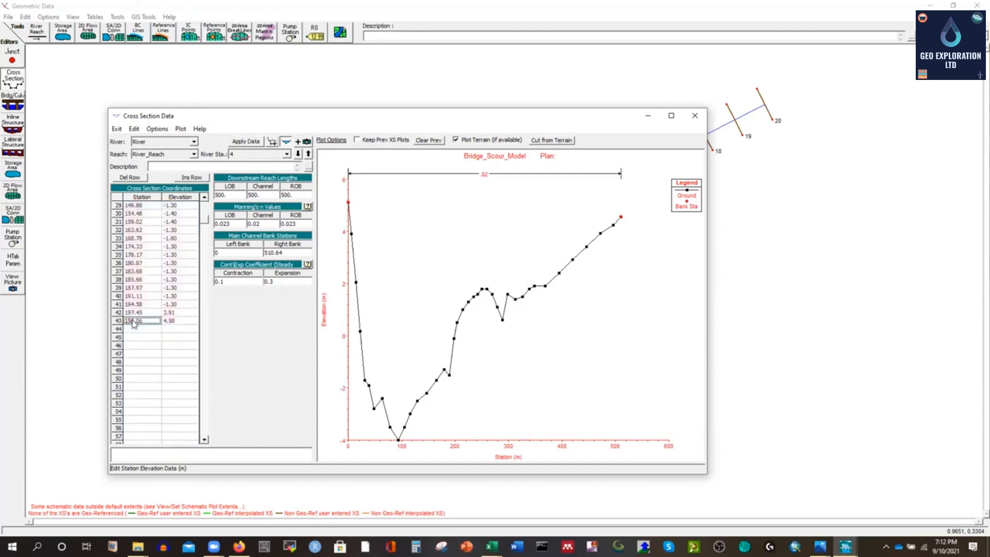
pyautogui.hotkey('ctrl', 'c')
pyautogui.doubleClick(297, 253)
pyautogui.hotkey('ctrl', 'v')
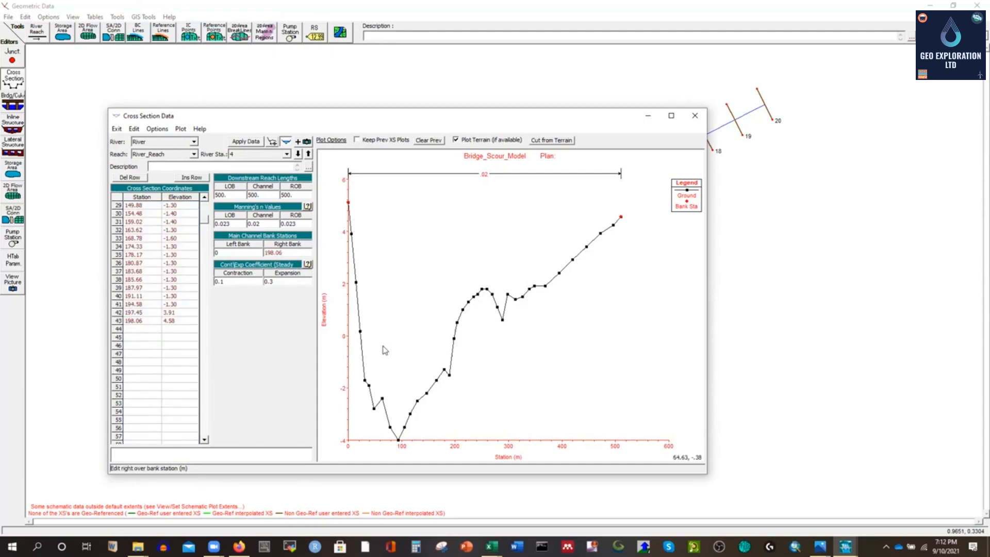
pyautogui.click(241, 142)
pyautogui.click(298, 154)
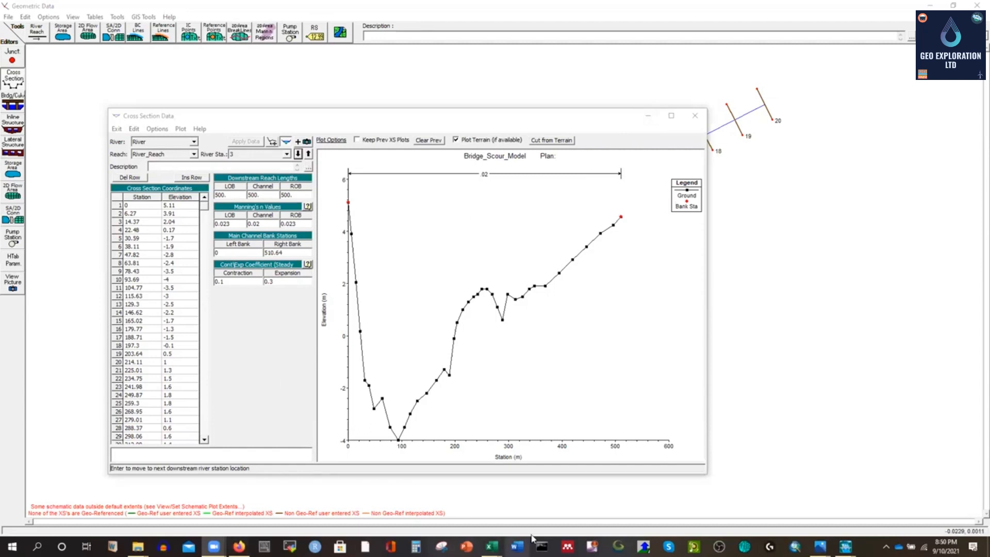
# Step: Switch to Excel and close all the open CS-UCS survey workbooks
pyautogui.click(492, 545)
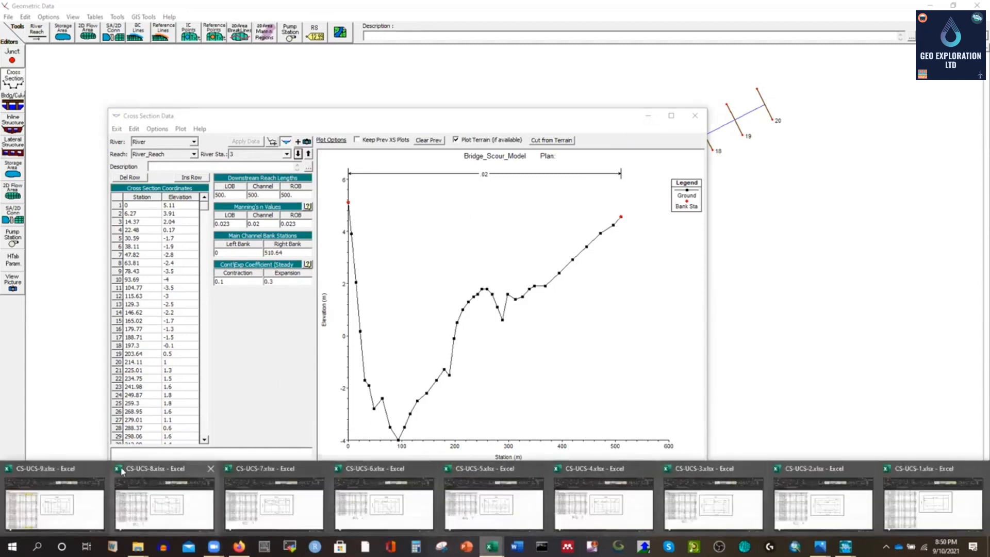
pyautogui.click(102, 468)
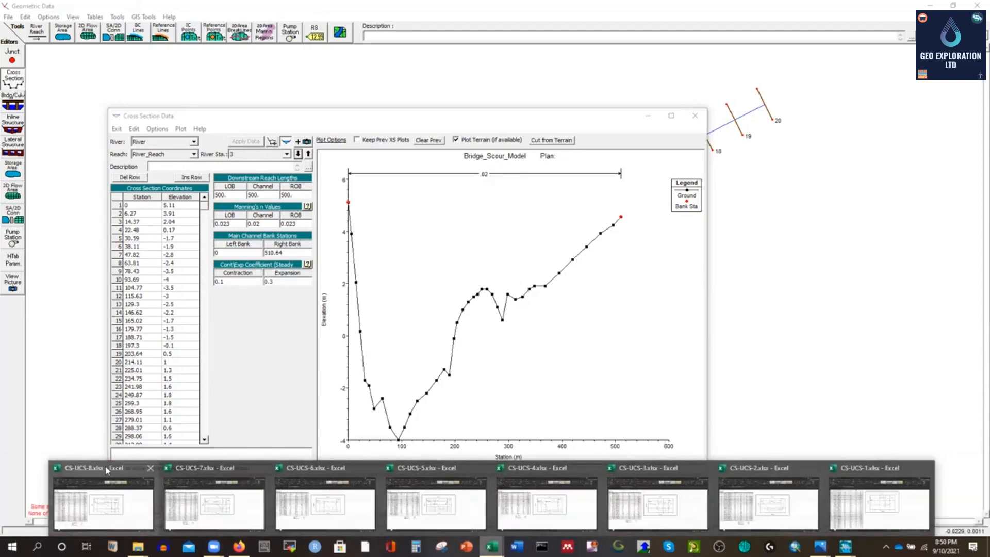
pyautogui.click(977, 7)
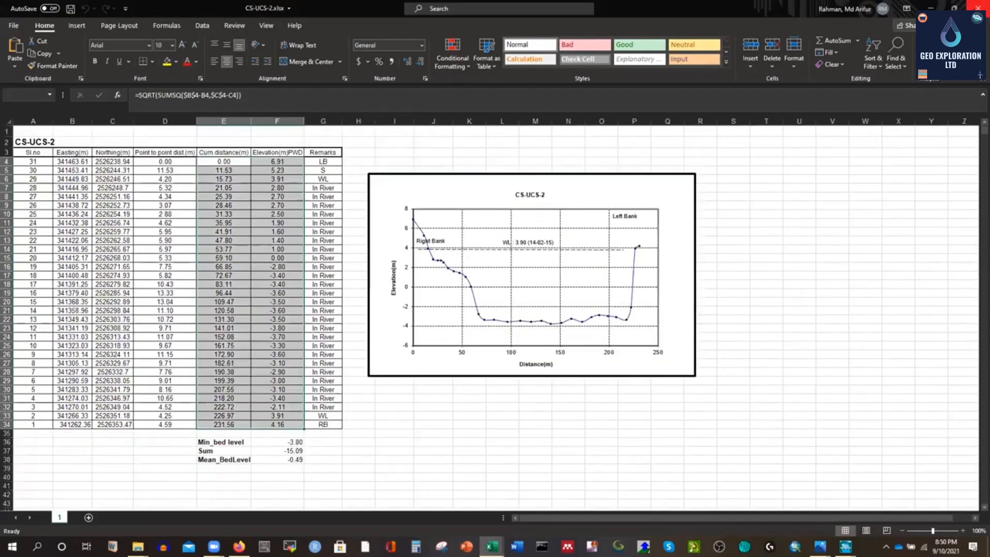
pyautogui.click(977, 7)
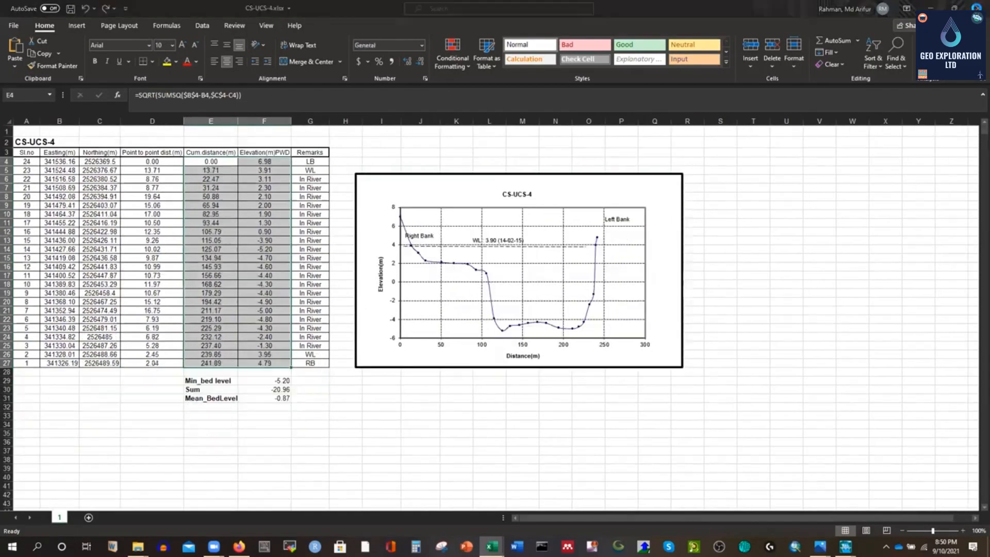
pyautogui.click(977, 7)
pyautogui.click(977, 7)
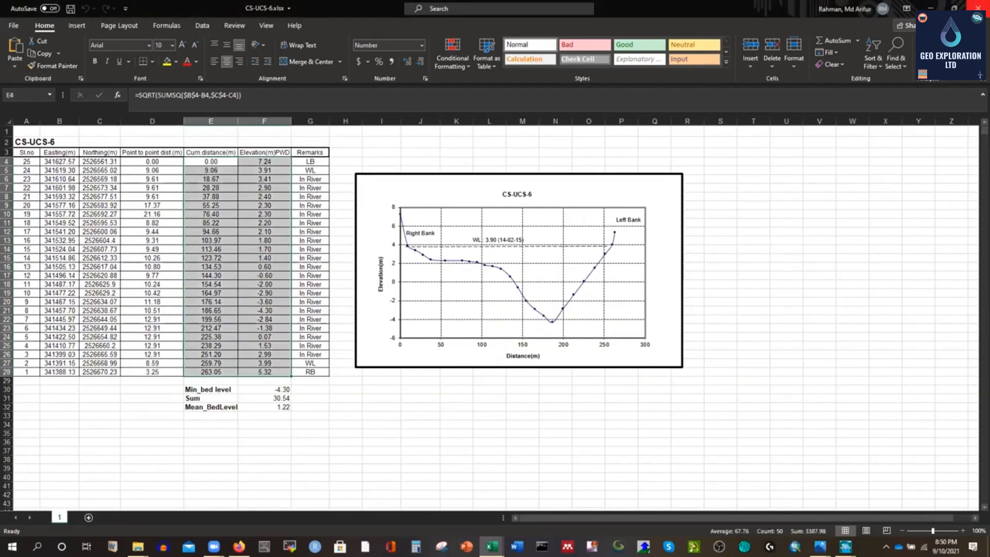
pyautogui.click(977, 7)
pyautogui.click(977, 8)
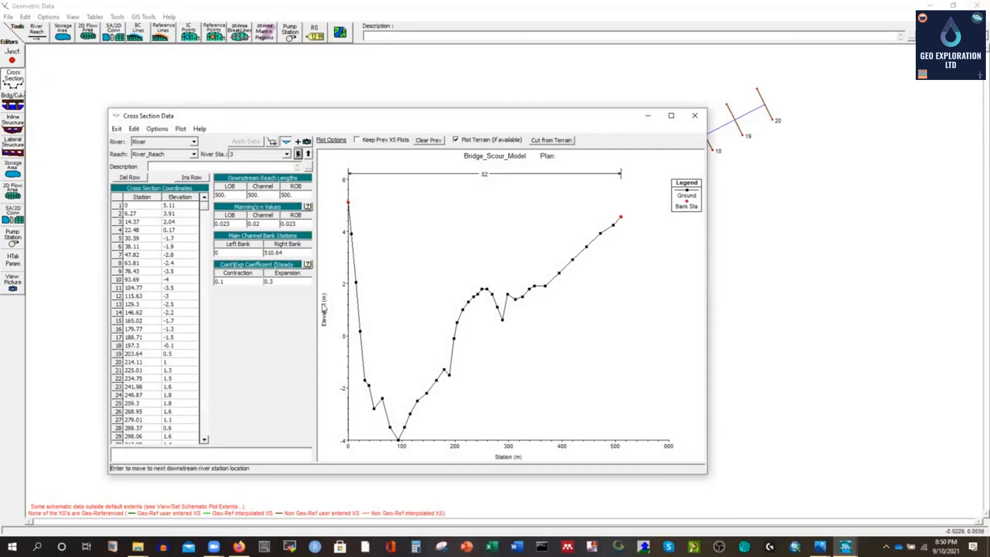
# Step: Open CS-DCS-1.xlsx from the Survey Data - Thalweg folder and copy all its cumulative distance and elevation values
pyautogui.click(160, 198)
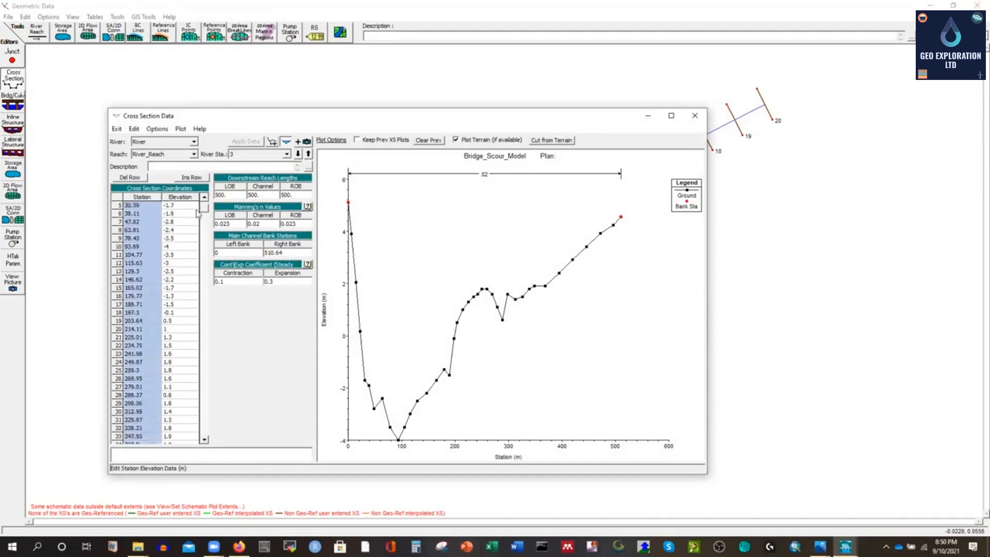
pyautogui.scroll(-7, 208, 213)
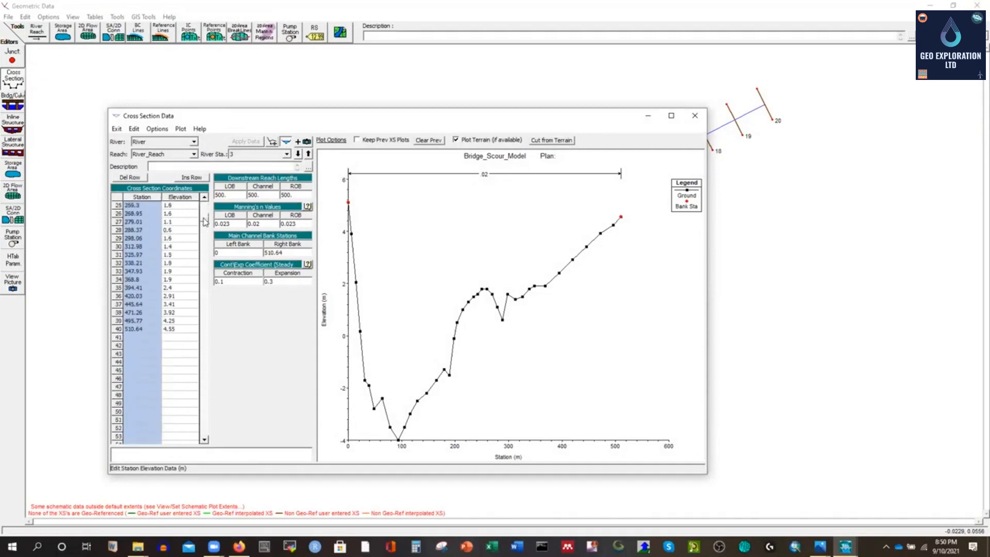
pyautogui.moveTo(138, 545)
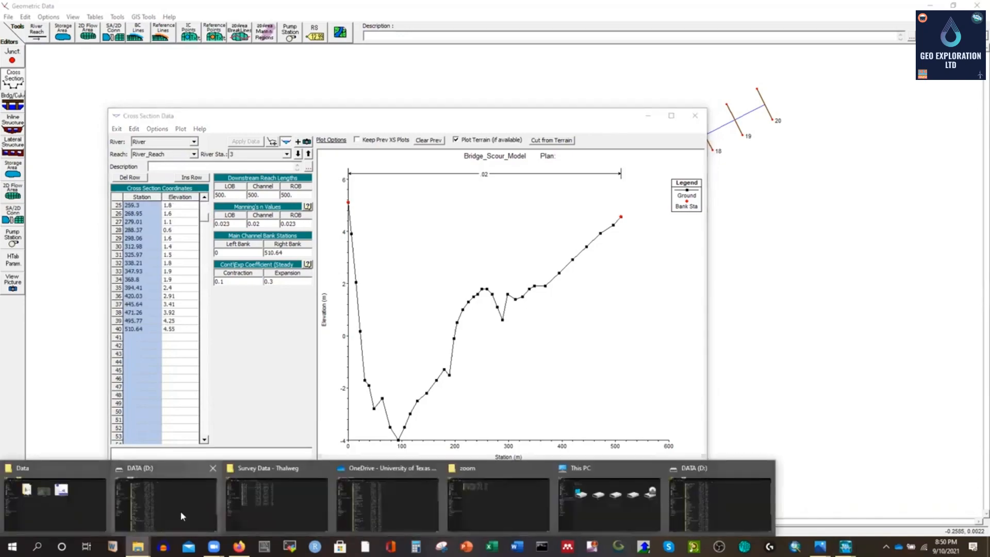
pyautogui.click(260, 480)
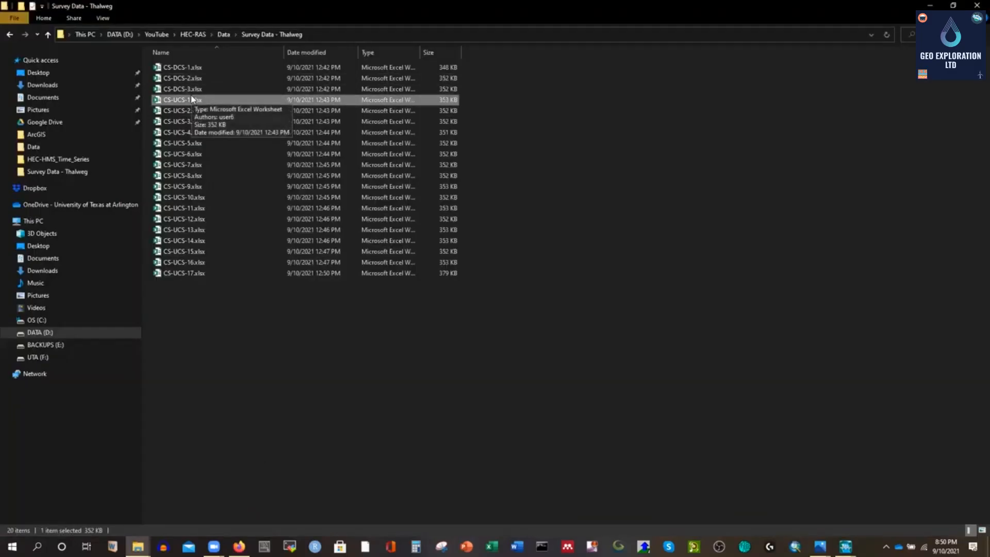
pyautogui.doubleClick(184, 68)
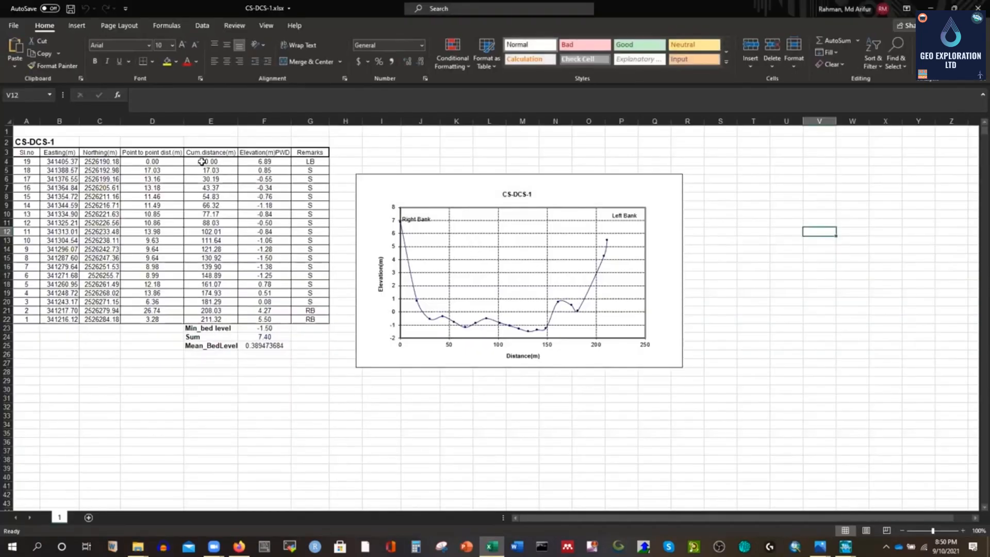
pyautogui.moveTo(202, 161); pyautogui.dragTo(252, 168)
pyautogui.hotkey('shift', 'Up')
pyautogui.hotkey('shift', 'Up')
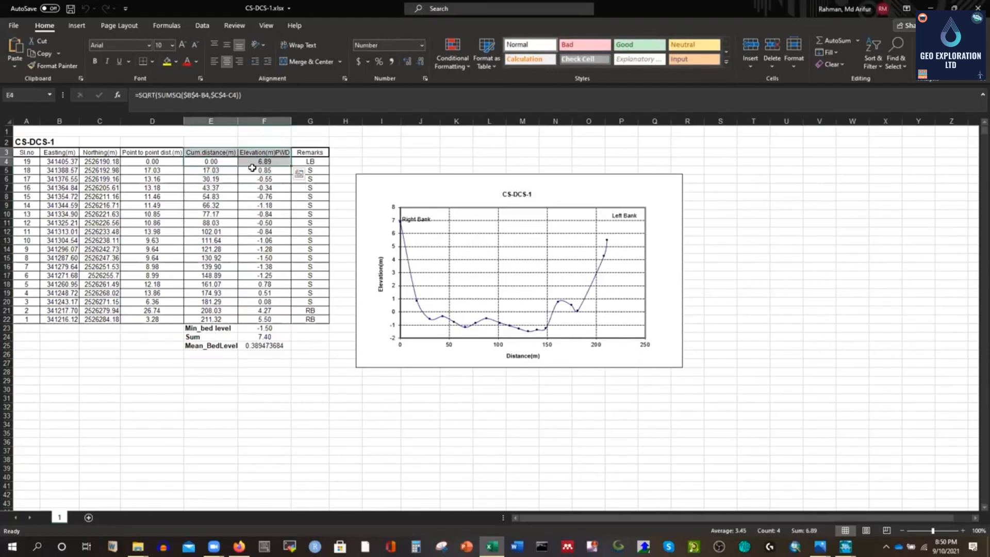
pyautogui.moveTo(209, 160); pyautogui.dragTo(264, 319)
pyautogui.hotkey('ctrl', 'c')
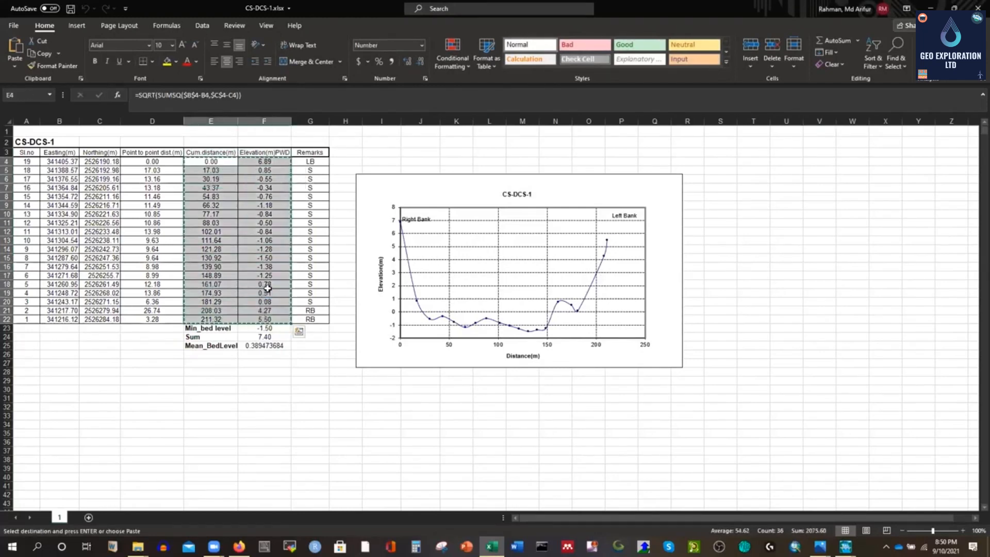
# Step: Switch to HEC-RAS and replace the station and elevation coordinates of river station 3 with the copied CS-DCS-1 values
pyautogui.click(846, 546)
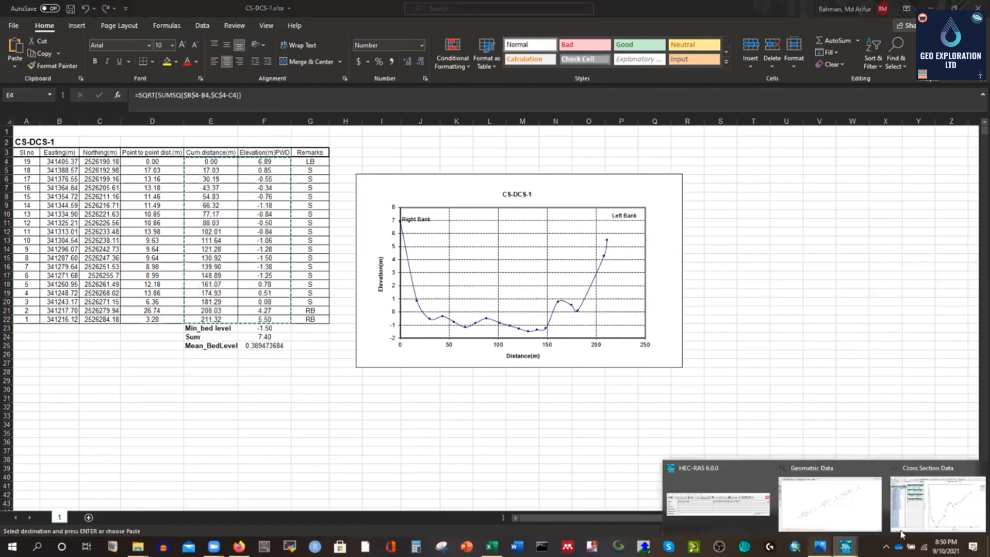
pyautogui.click(944, 504)
pyautogui.scroll(8, 139, 258)
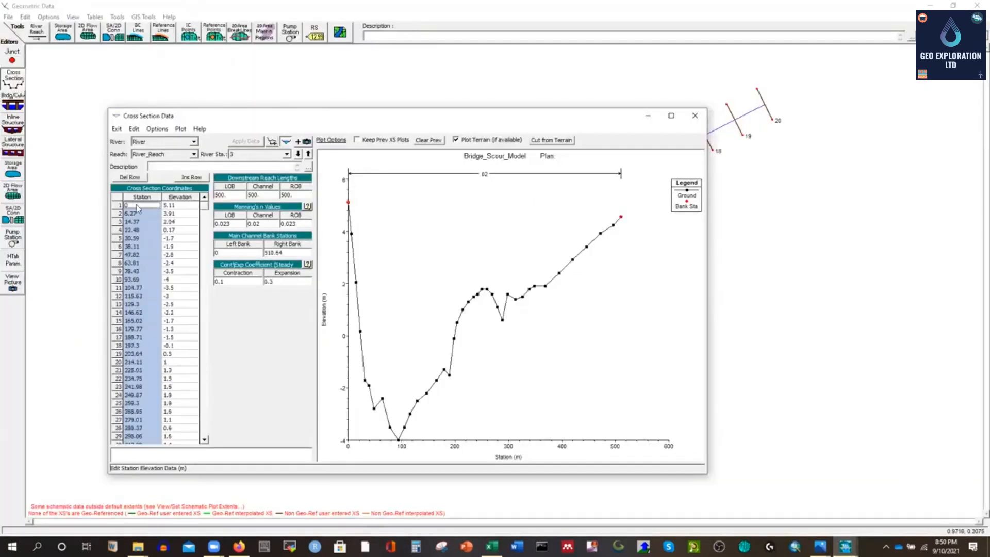
pyautogui.click(113, 201)
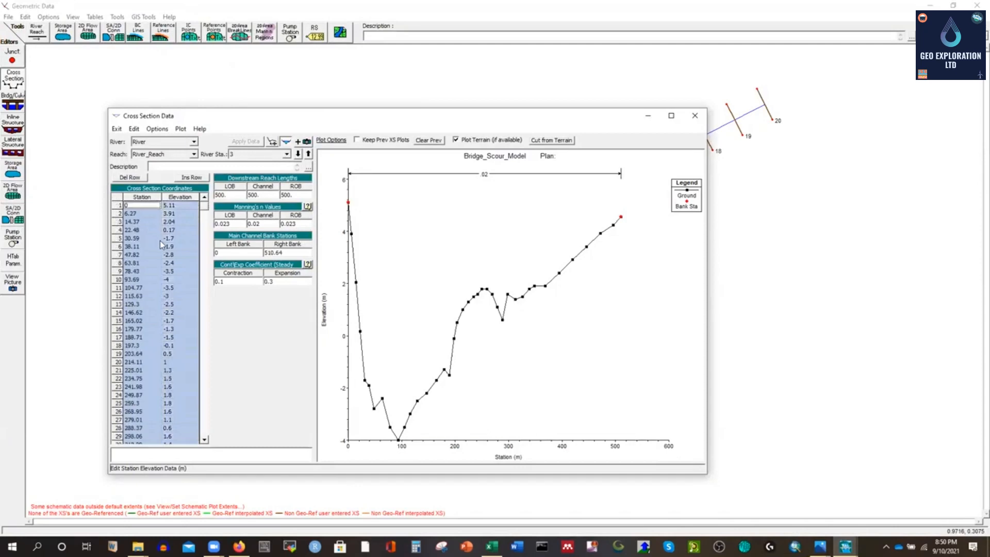
pyautogui.hotkey('ctrl', 'v')
# Step: Set the right bank station of river station 3 to its last station value, 211.32, and apply the data
pyautogui.click(133, 354)
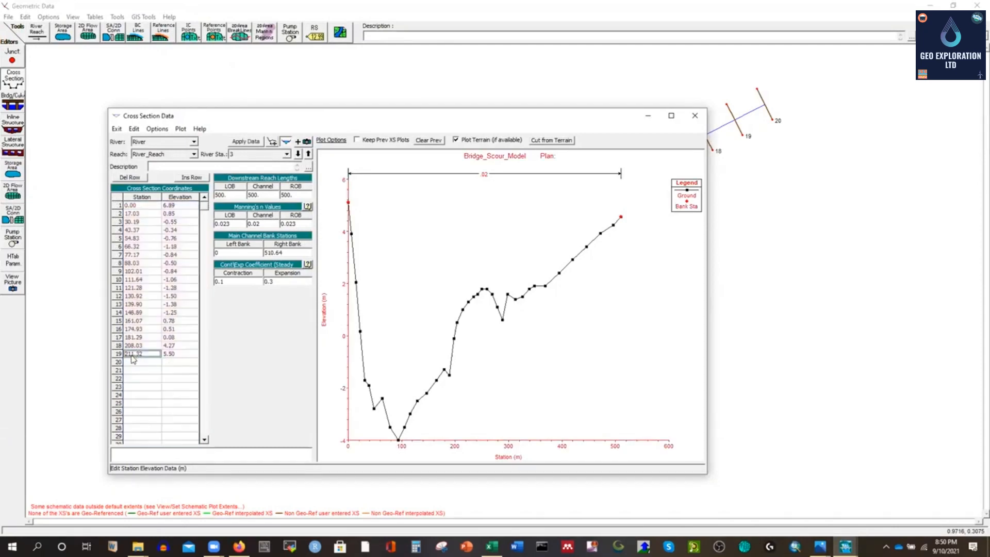
pyautogui.doubleClick(291, 252)
pyautogui.write('211.32')
pyautogui.click(246, 141)
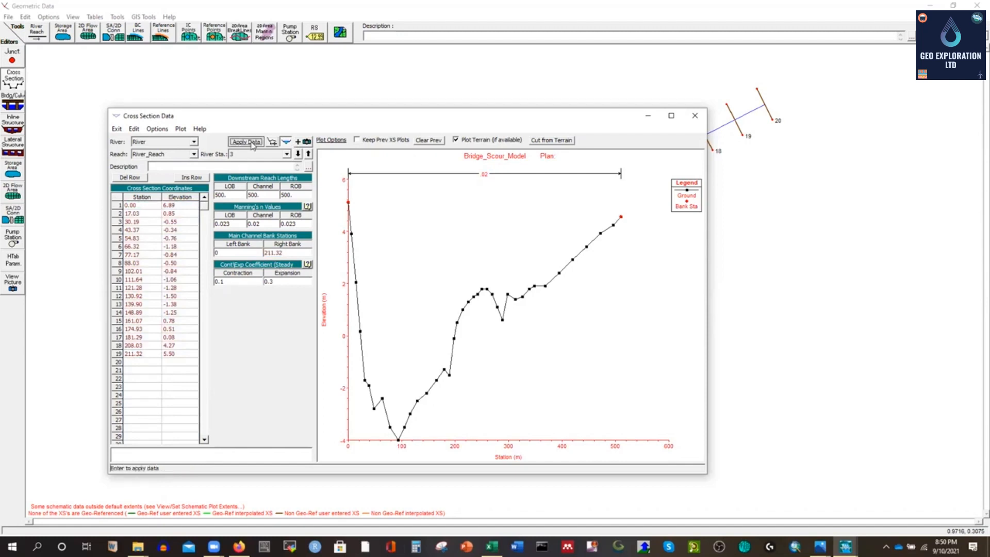
# Step: Open CS-DCS-2.xlsx from the Survey Data - Thalweg folder and copy all its cumulative distance and elevation values
pyautogui.moveTo(137, 546)
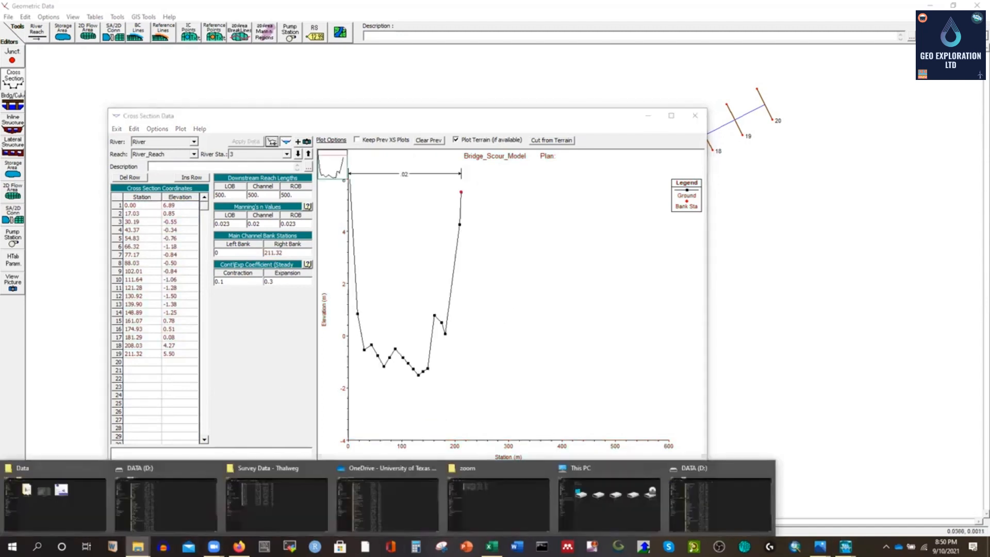
pyautogui.click(289, 499)
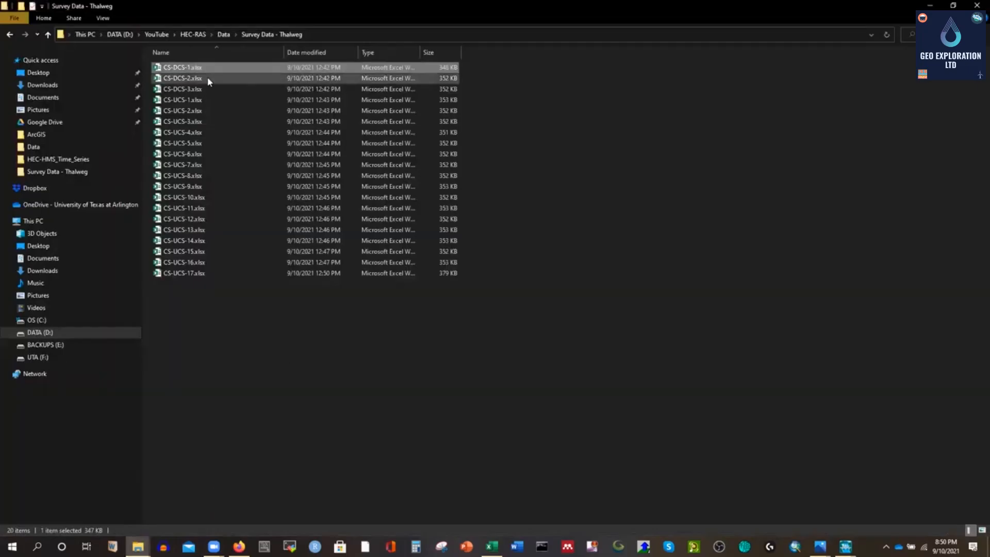
pyautogui.doubleClick(185, 68)
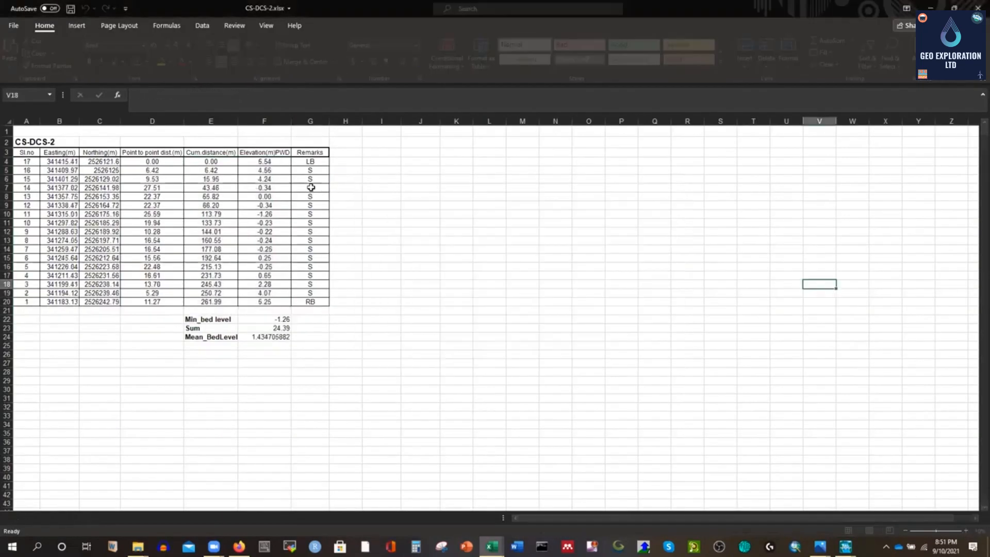
pyautogui.moveTo(212, 157); pyautogui.dragTo(265, 302)
pyautogui.hotkey('ctrl', 'c')
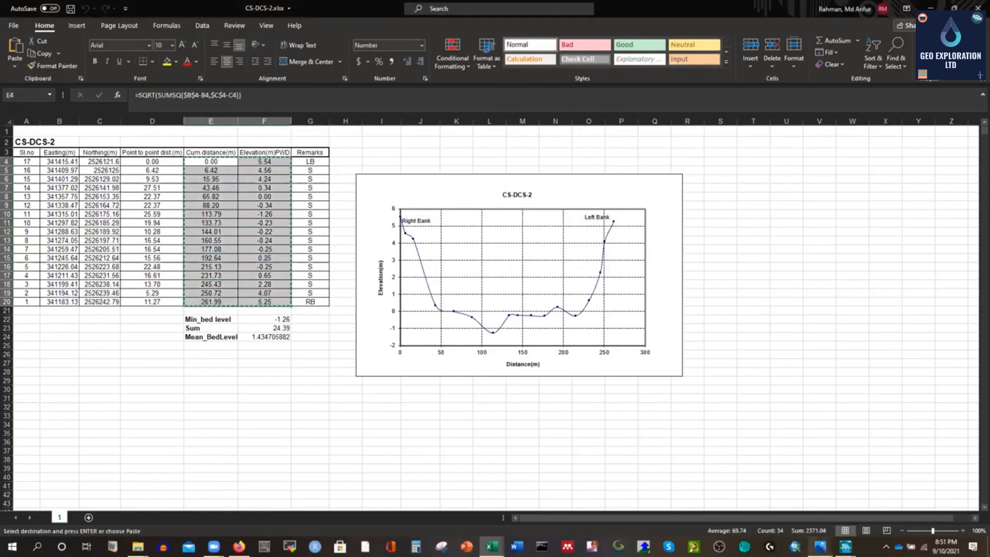
# Step: Switch to HEC-RAS, advance to river station 2 and replace its station and elevation coordinates with the copied CS-DCS-2 values
pyautogui.click(845, 546)
pyautogui.click(916, 504)
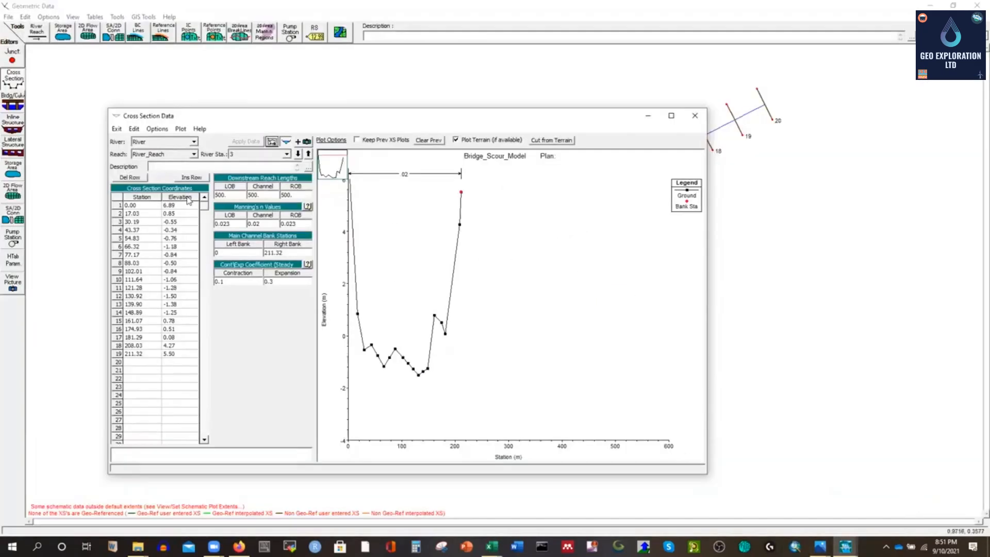
pyautogui.click(118, 197)
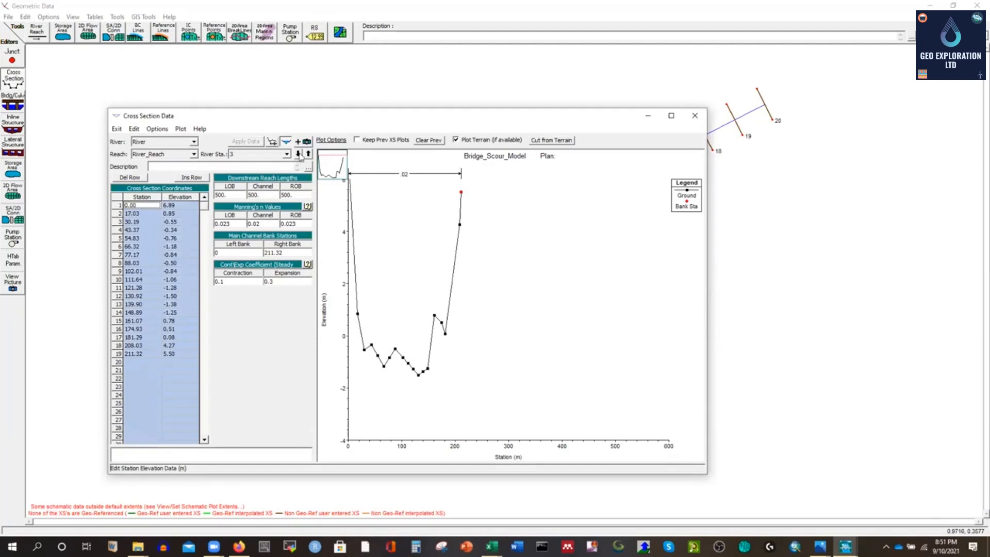
pyautogui.hotkey('ctrl', 'v')
pyautogui.click(118, 197)
pyautogui.hotkey('ctrl', 'v')
# Step: Set the right bank station of river station 2 to its last station value, 261.99, apply the data and advance to river station 1
pyautogui.click(133, 339)
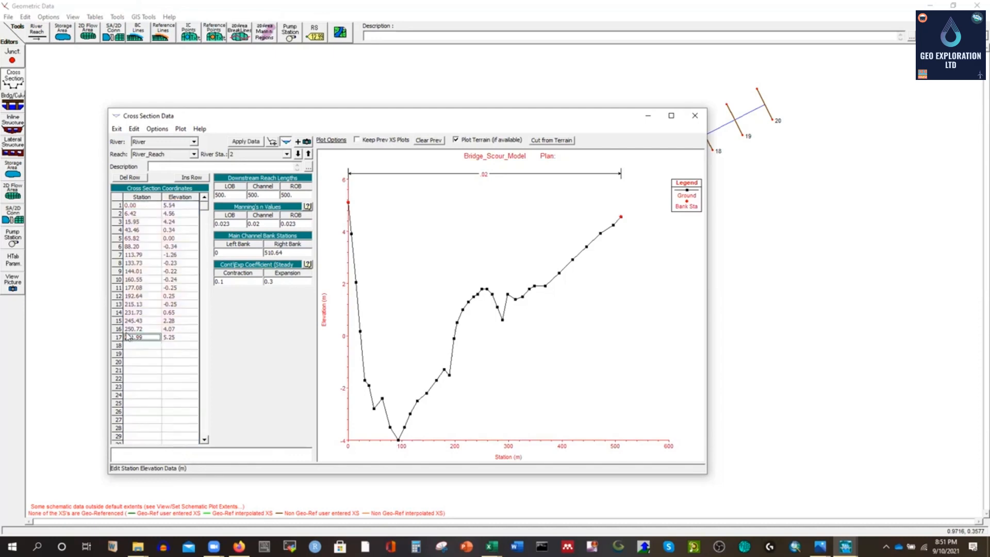
pyautogui.doubleClick(290, 252)
pyautogui.hotkey('ctrl', 'v')
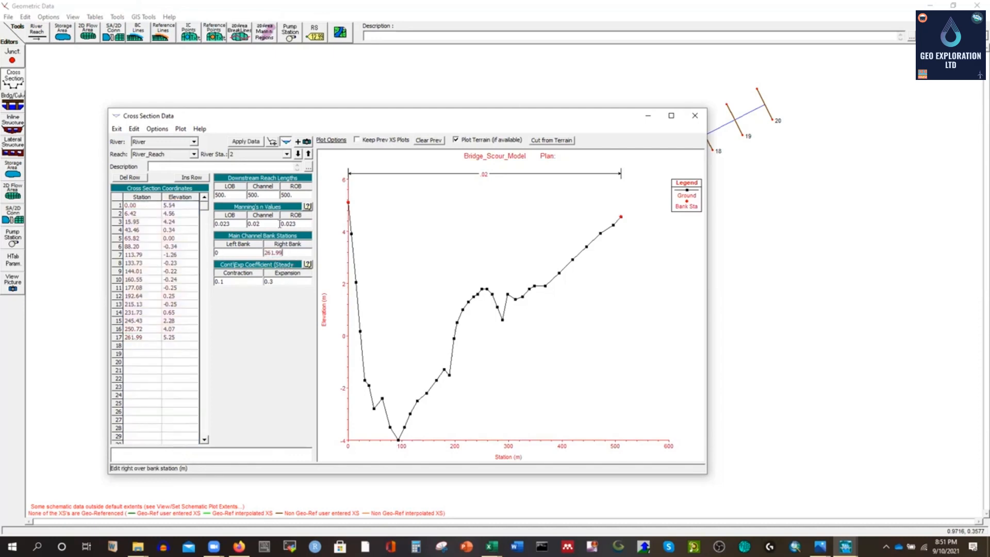
pyautogui.click(248, 142)
pyautogui.click(298, 155)
# Step: Return to the Survey Data - Thalweg folder and close the open CS-DCS-1 and CS-DCS-2 workbooks
pyautogui.moveTo(213, 548)
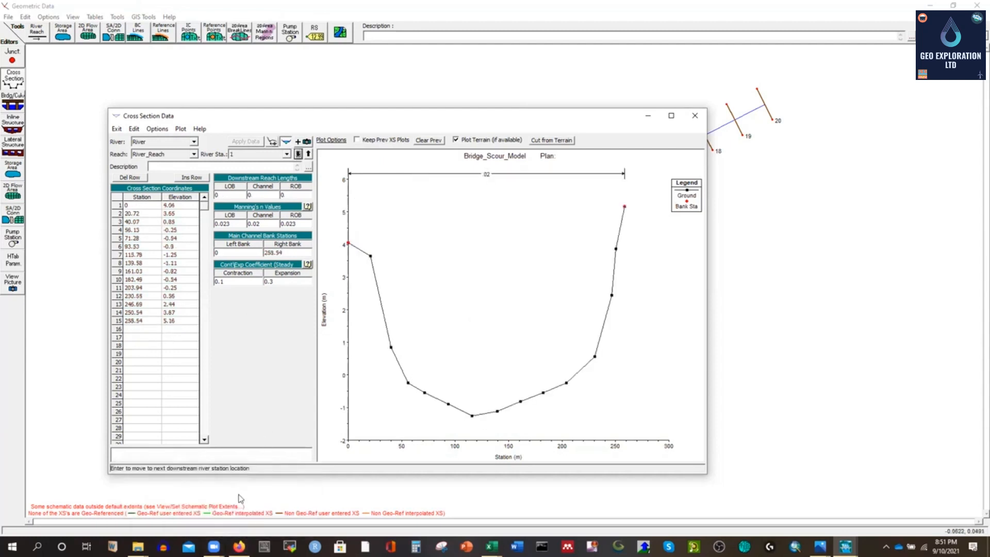
pyautogui.click(137, 546)
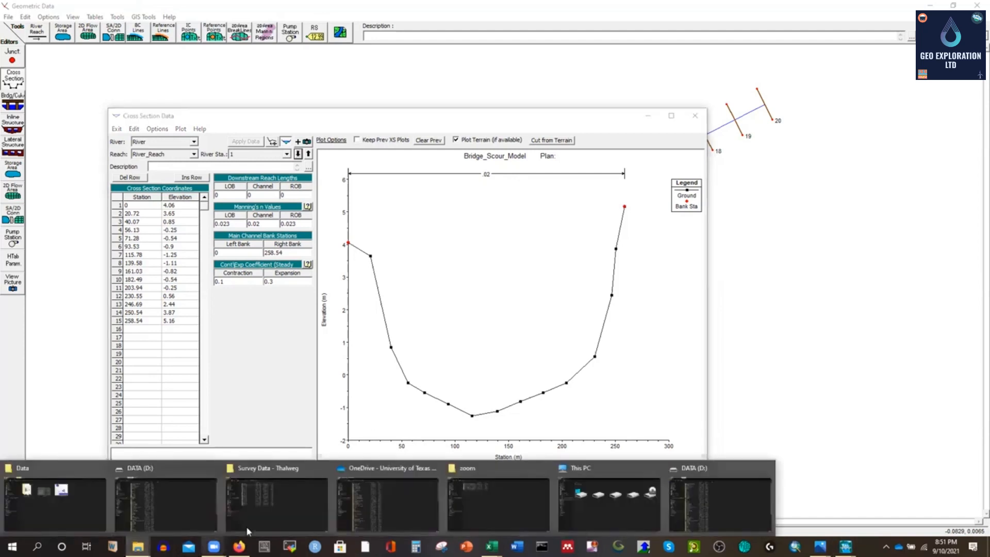
pyautogui.click(279, 506)
pyautogui.doubleClick(182, 78)
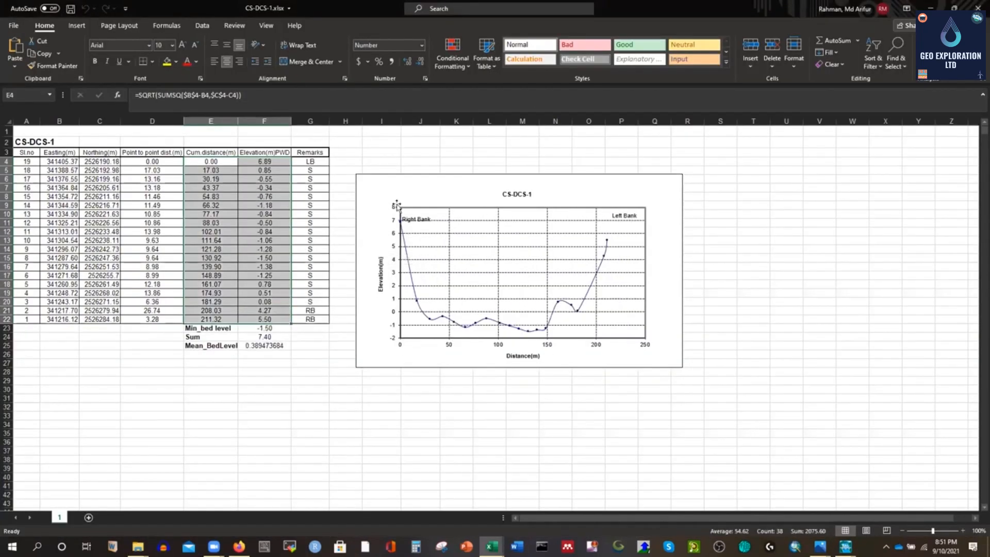
pyautogui.click(977, 8)
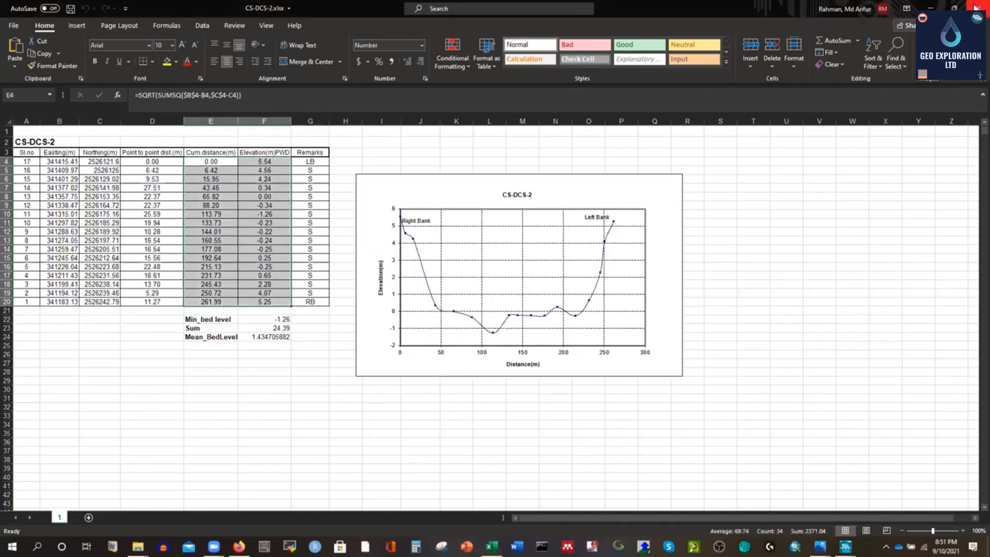
pyautogui.click(976, 8)
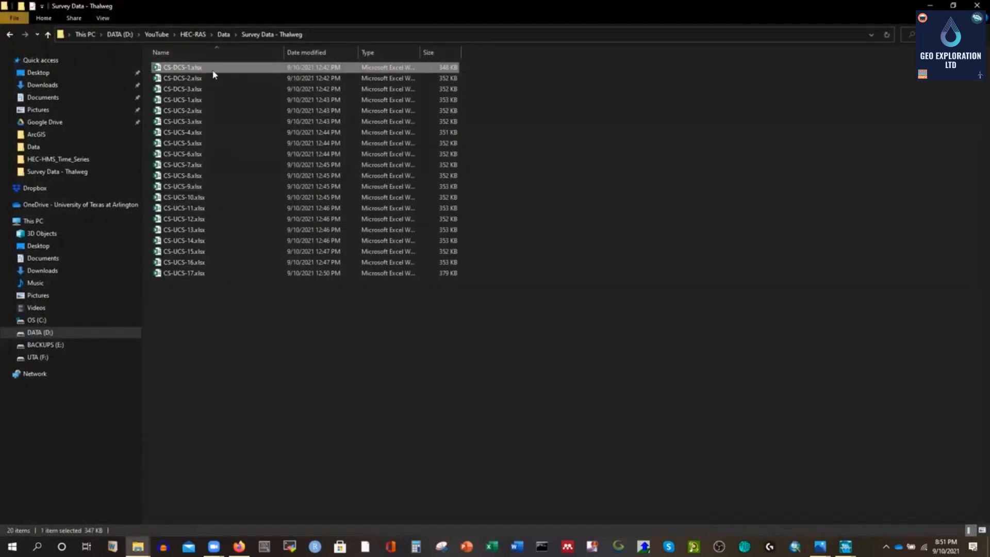
# Step: Open CS-DCS-3.xlsx and copy all its cumulative distance and elevation values
pyautogui.doubleClick(191, 89)
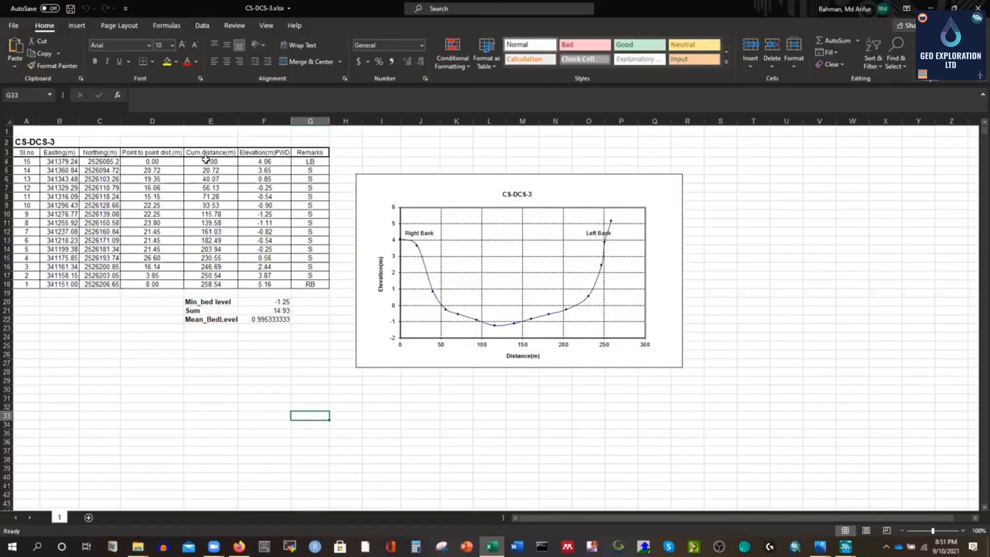
pyautogui.moveTo(206, 161); pyautogui.dragTo(265, 283)
pyautogui.hotkey('ctrl', 'c')
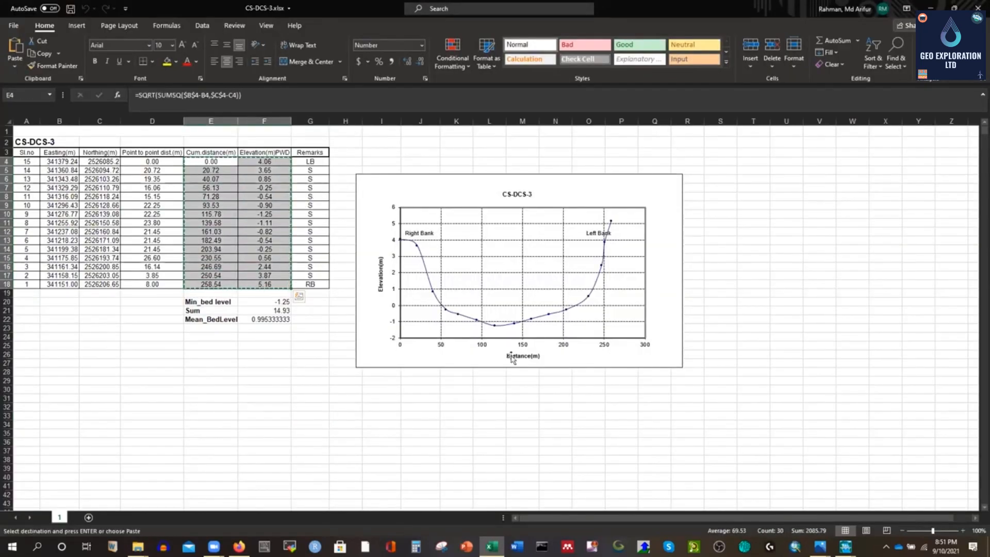
# Step: Switch to HEC-RAS, replace river station 1's station and elevation coordinates with the copied CS-DCS-3 values, apply the data and close the cross section editor
pyautogui.moveTo(845, 546)
pyautogui.click(930, 487)
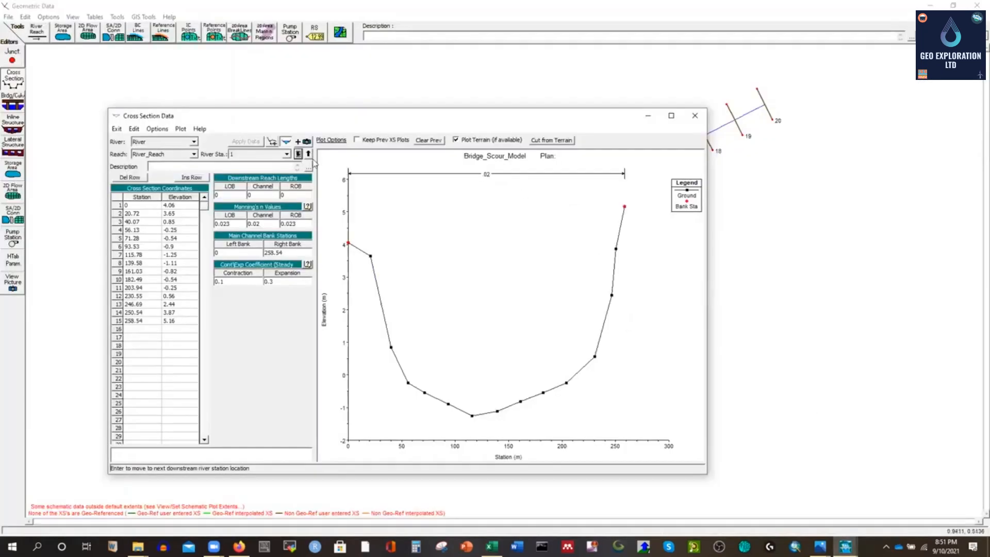
pyautogui.click(119, 199)
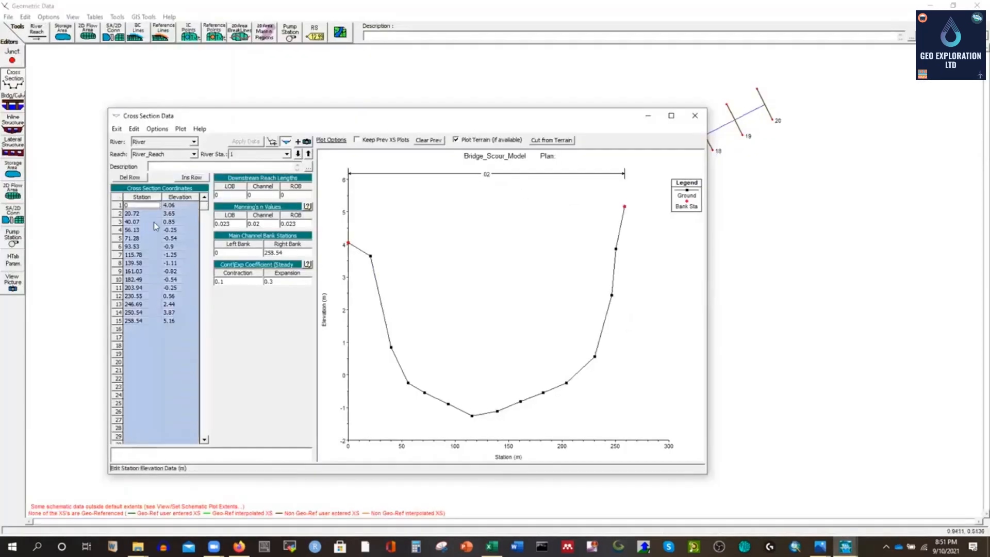
pyautogui.click(133, 321)
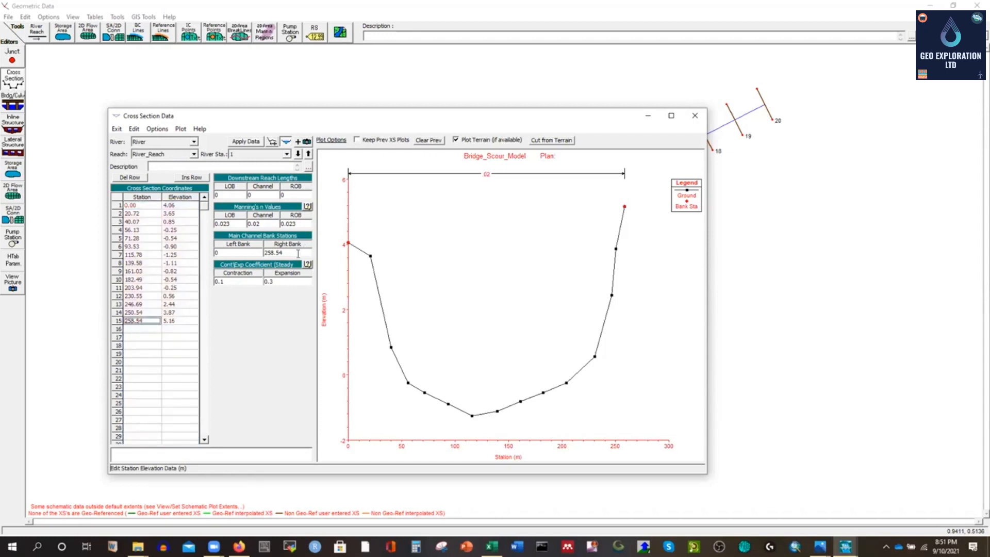
pyautogui.click(252, 142)
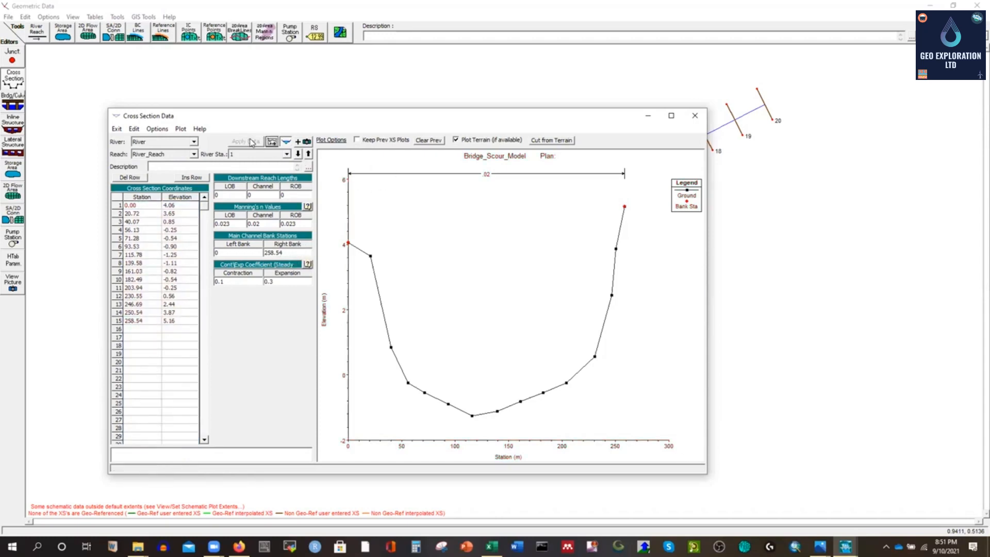
pyautogui.click(695, 116)
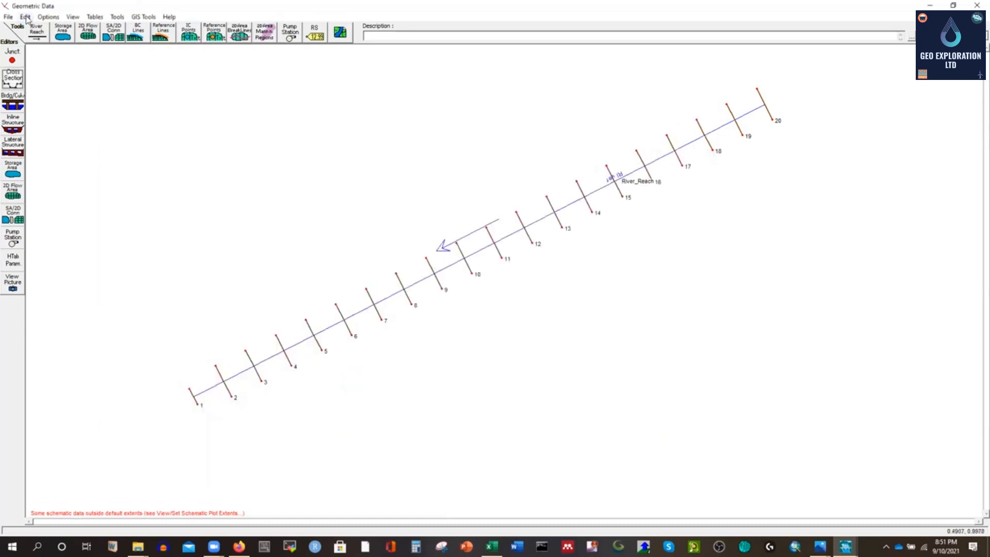
# Step: Save the geometry data under the title Original_Geometry in the HEC-RAS folder and close the geometric data editor
pyautogui.click(8, 17)
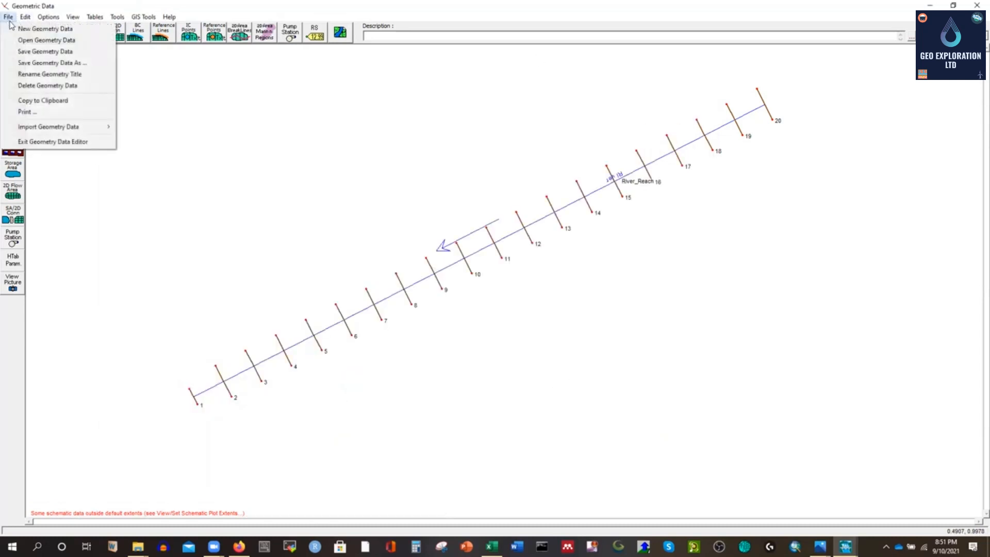
pyautogui.click(85, 63)
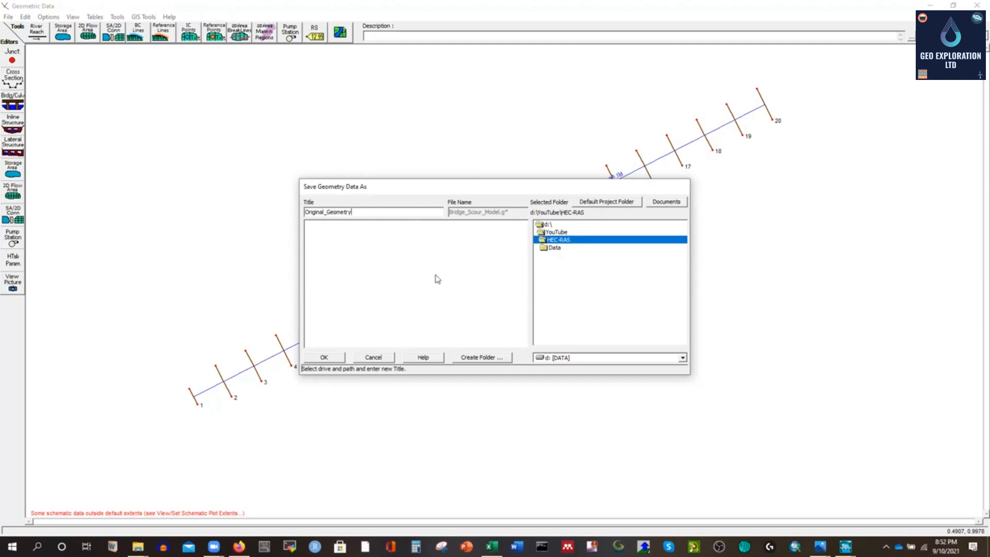
pyautogui.click(324, 357)
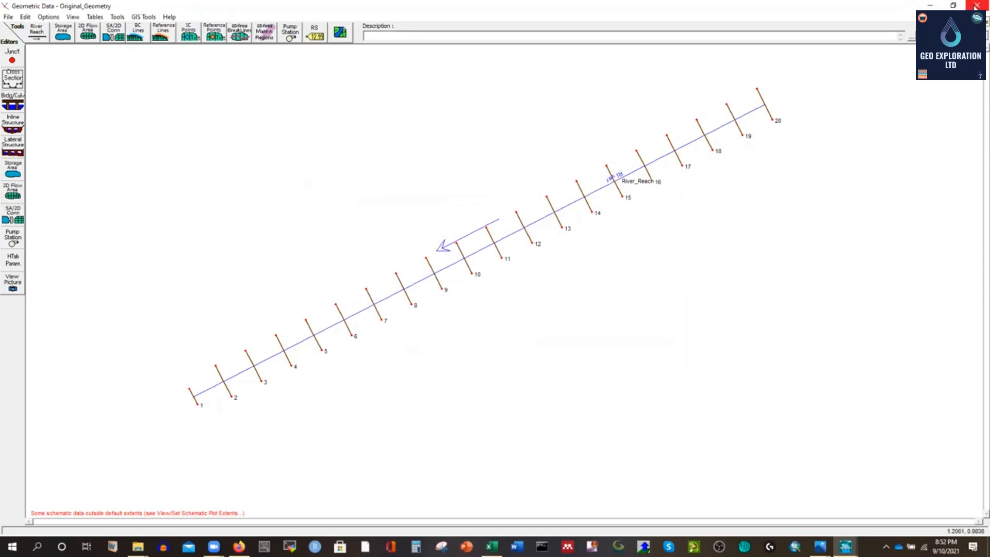
pyautogui.click(975, 6)
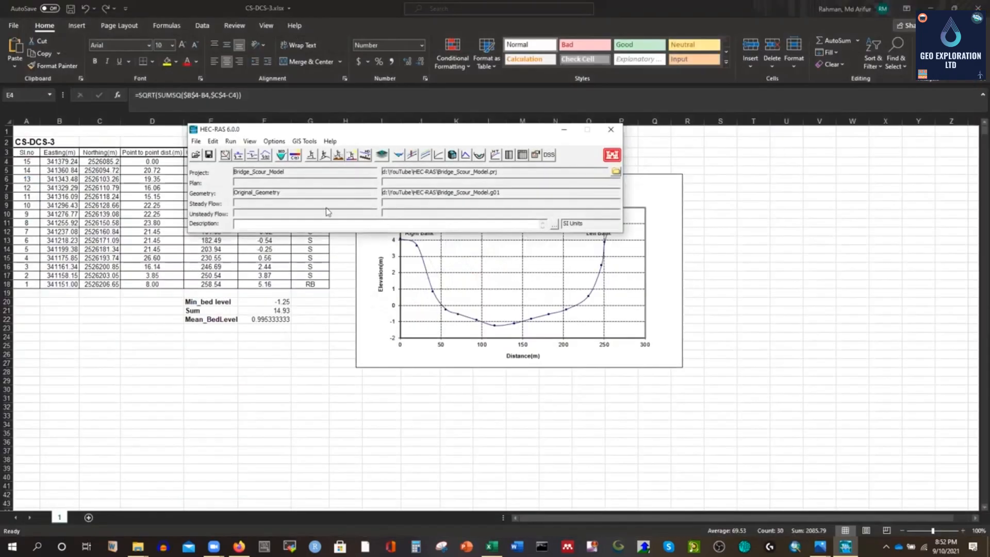
# Step: Reopen the geometric data editor maximized and interpolate cross sections within River_Reach for all river stations, with a maximum distance of 100 between sections
pyautogui.click(227, 156)
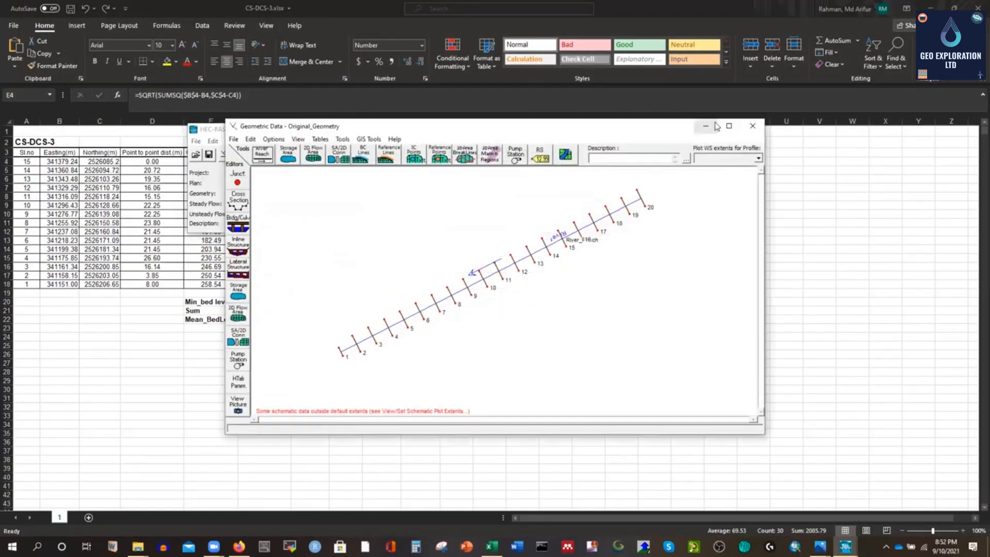
pyautogui.doubleClick(722, 121)
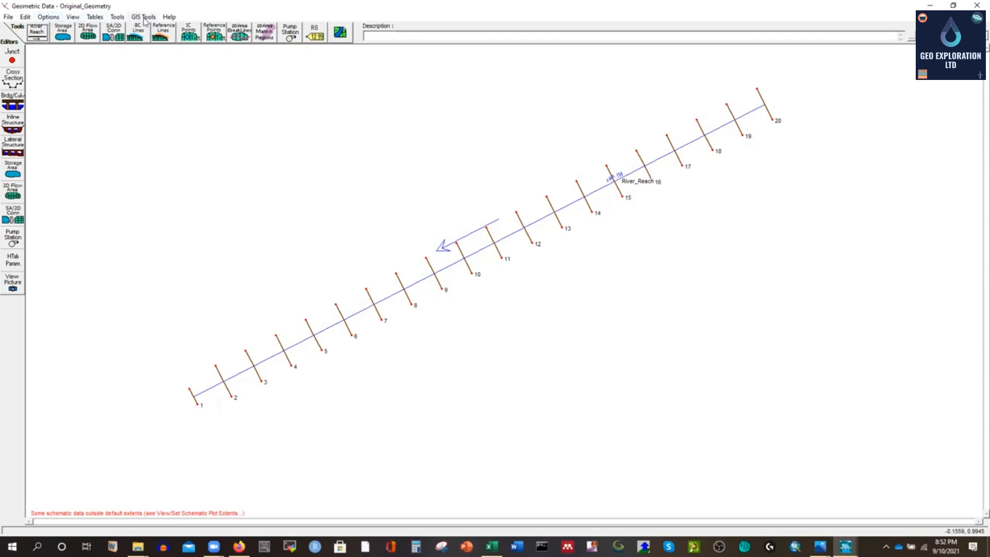
pyautogui.click(117, 17)
pyautogui.moveTo(135, 31)
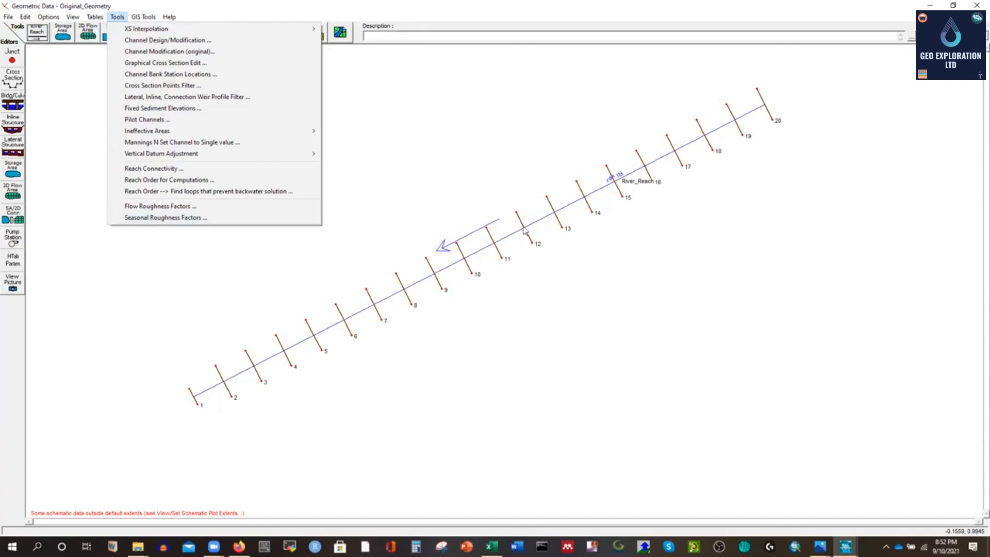
pyautogui.moveTo(309, 30)
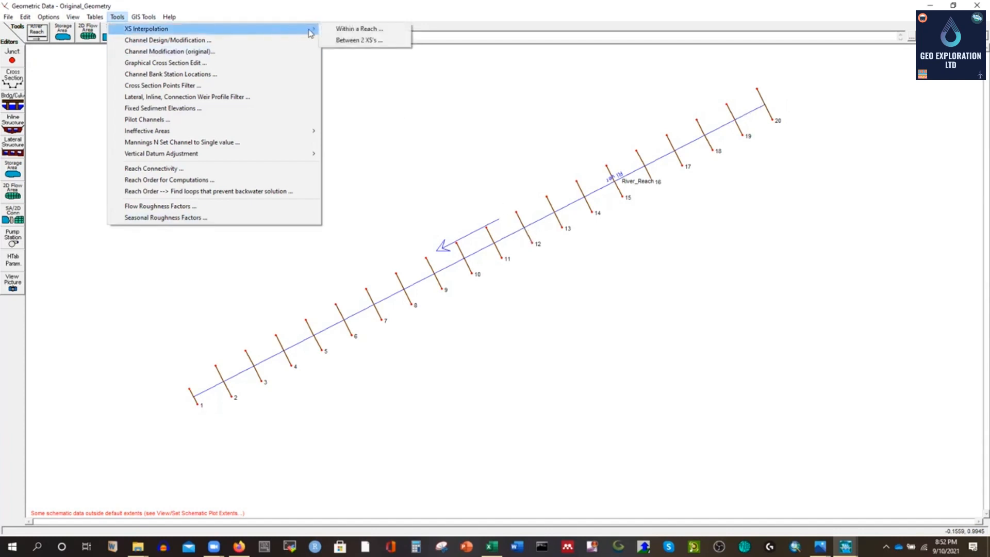
pyautogui.click(353, 31)
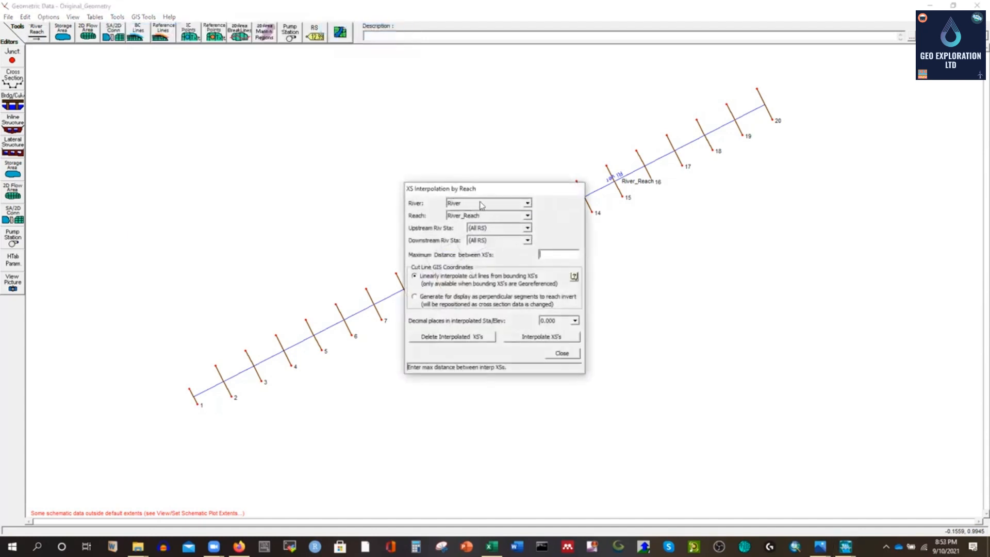
pyautogui.click(527, 216)
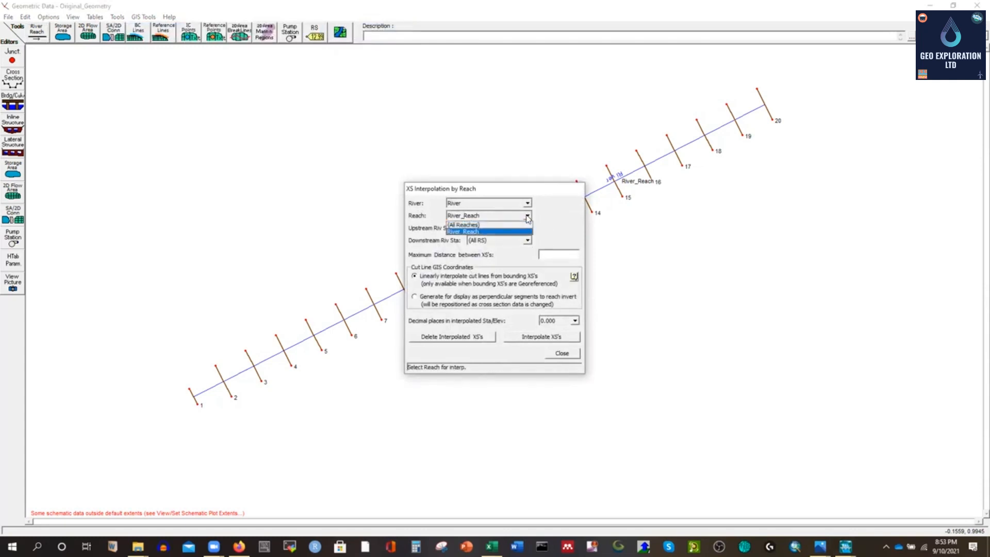
pyautogui.click(548, 216)
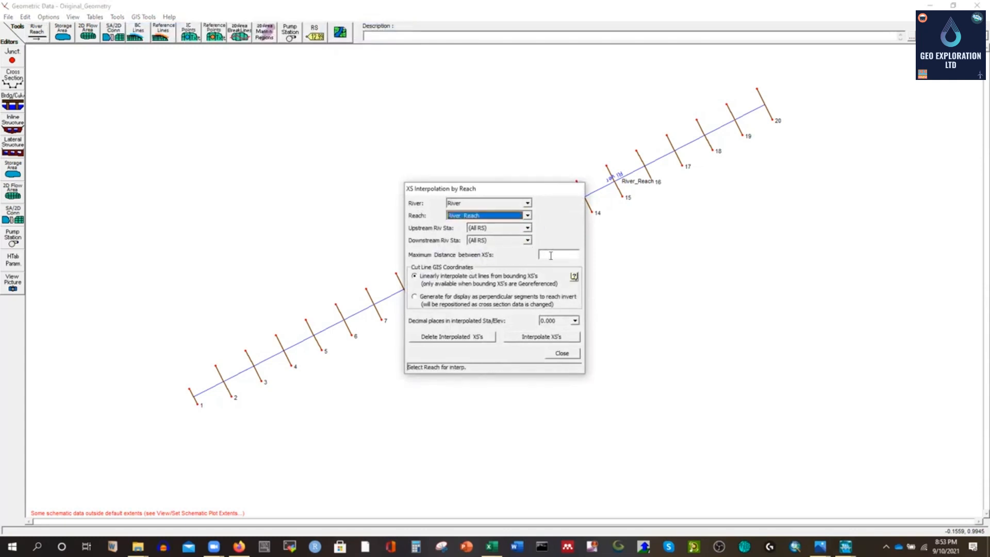
pyautogui.click(549, 255)
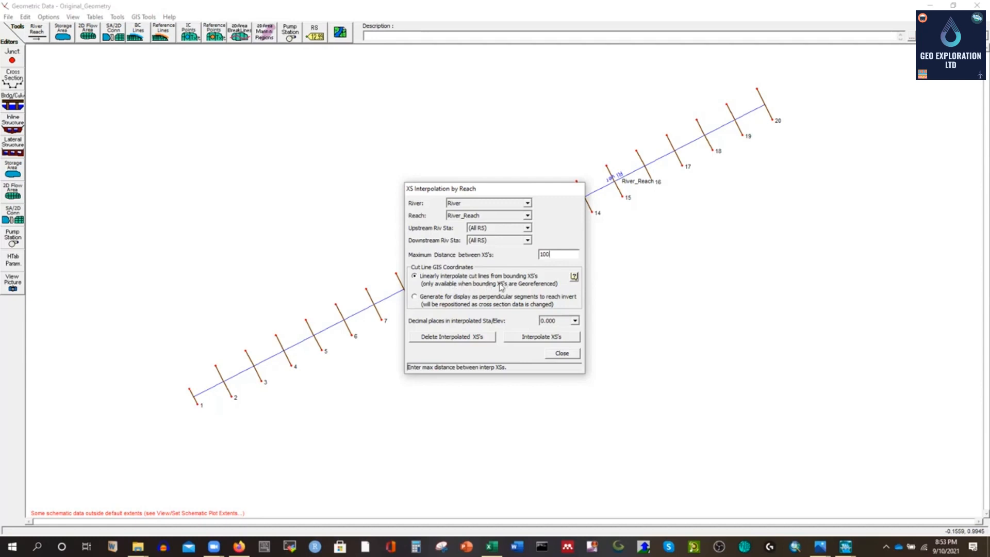
pyautogui.click(523, 340)
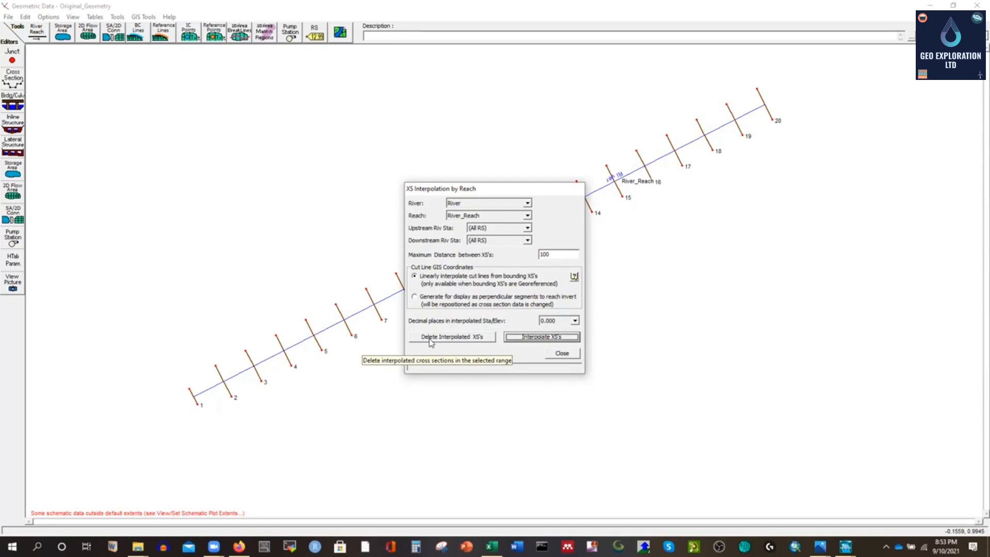
pyautogui.click(564, 355)
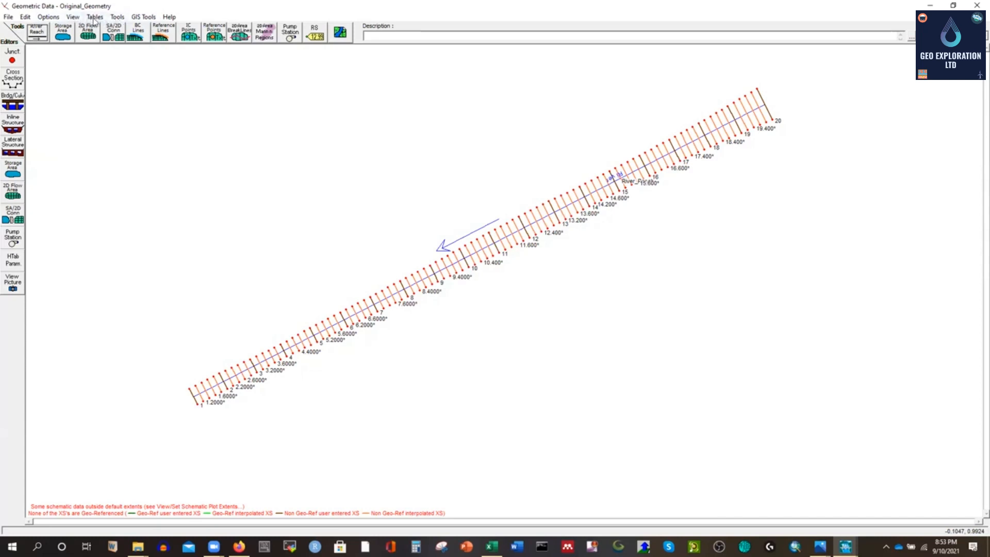
# Step: Open the cross-section interpolation options again for the interpolated reach
pyautogui.click(117, 16)
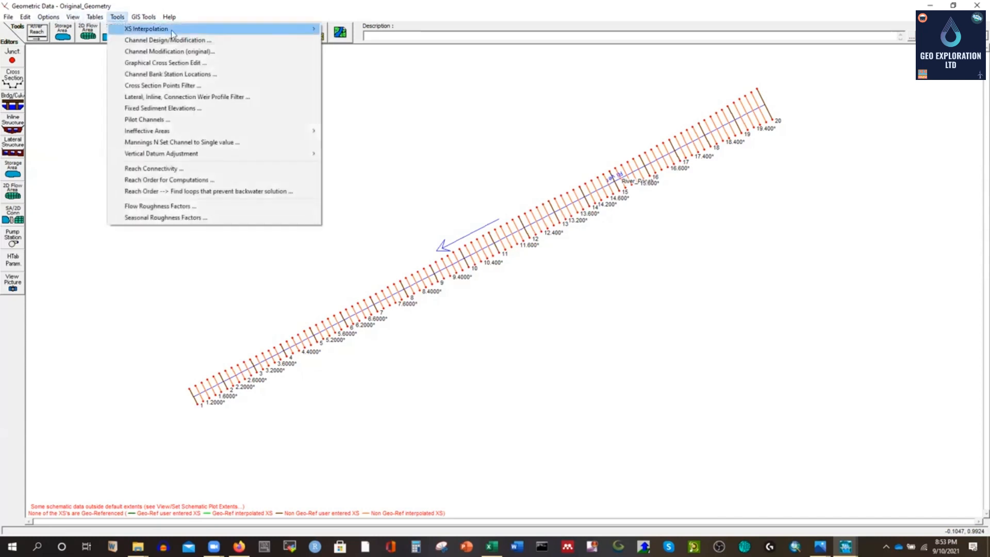
# Step: Delete all interpolated cross sections from River_Reach of the river
pyautogui.moveTo(304, 33)
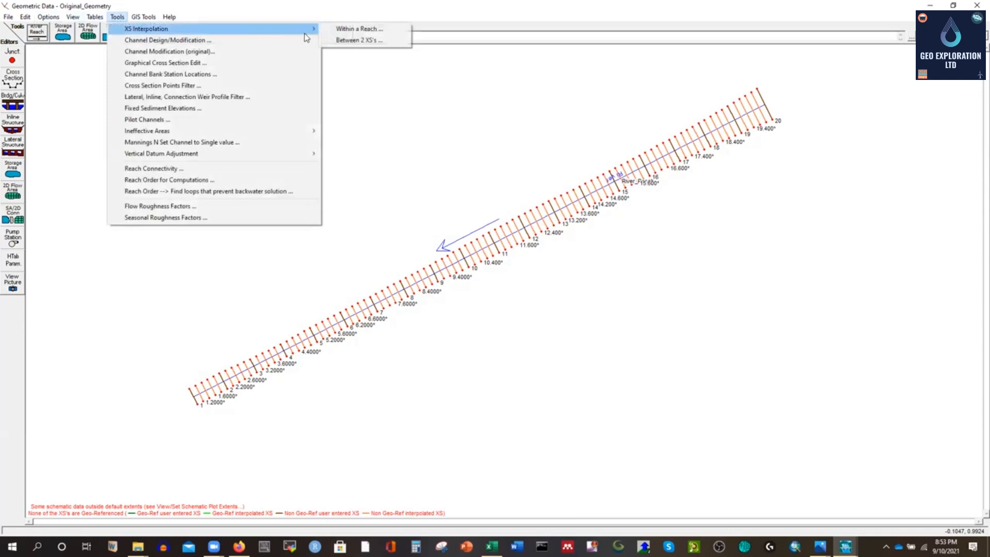
pyautogui.click(341, 33)
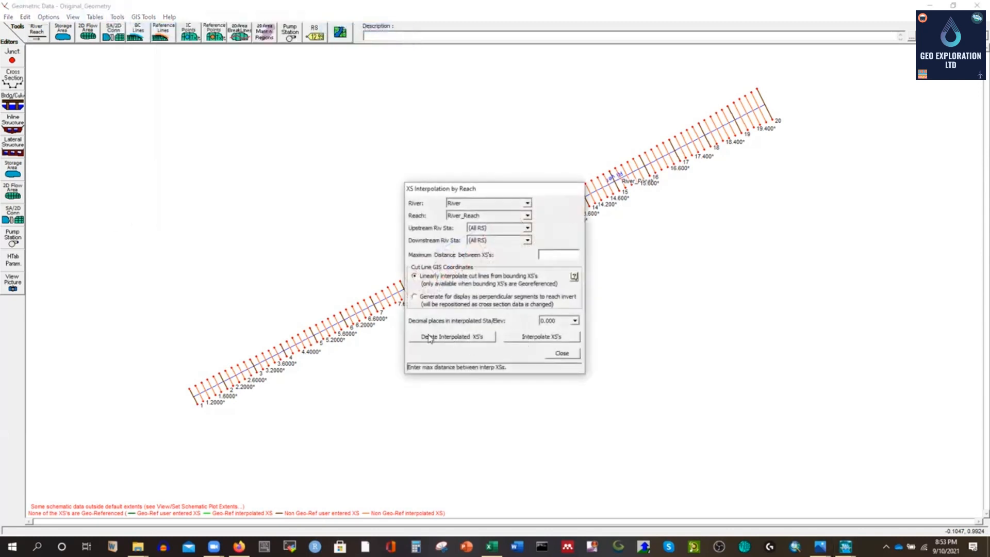
pyautogui.click(428, 339)
pyautogui.click(560, 354)
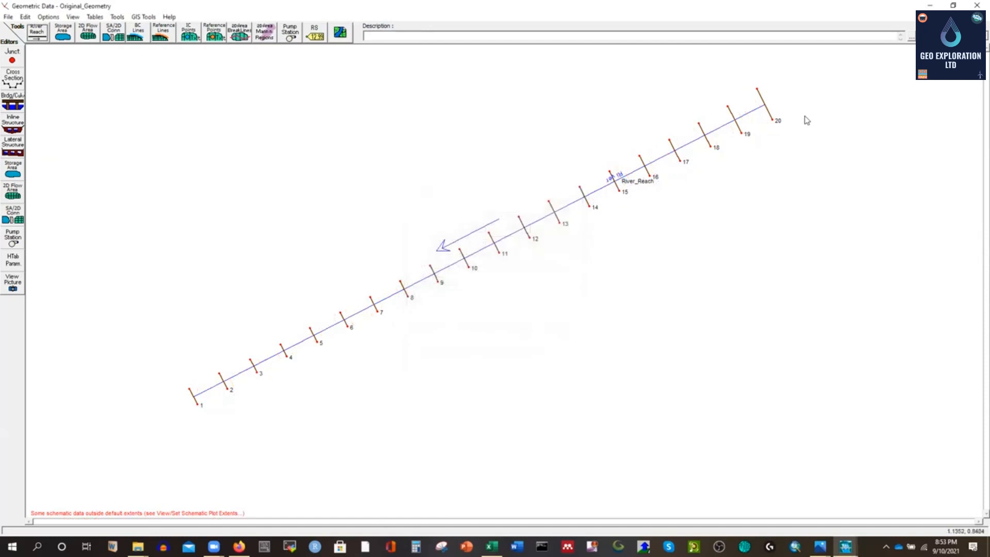
# Step: Interpolate cross sections within River_Reach for all river stations with a maximum spacing of 100 m
pyautogui.click(117, 17)
pyautogui.moveTo(299, 29)
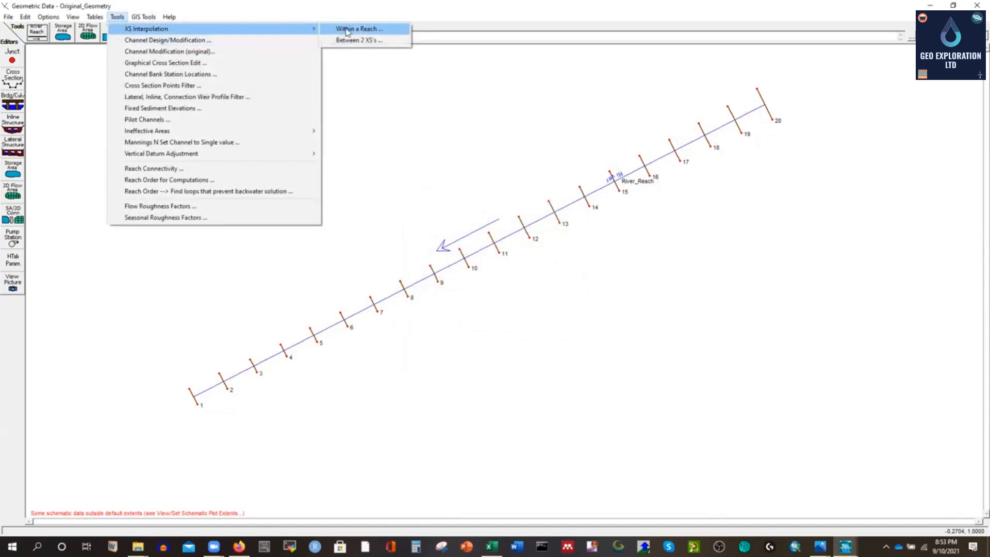
pyautogui.click(343, 29)
pyautogui.click(557, 254)
pyautogui.write('100')
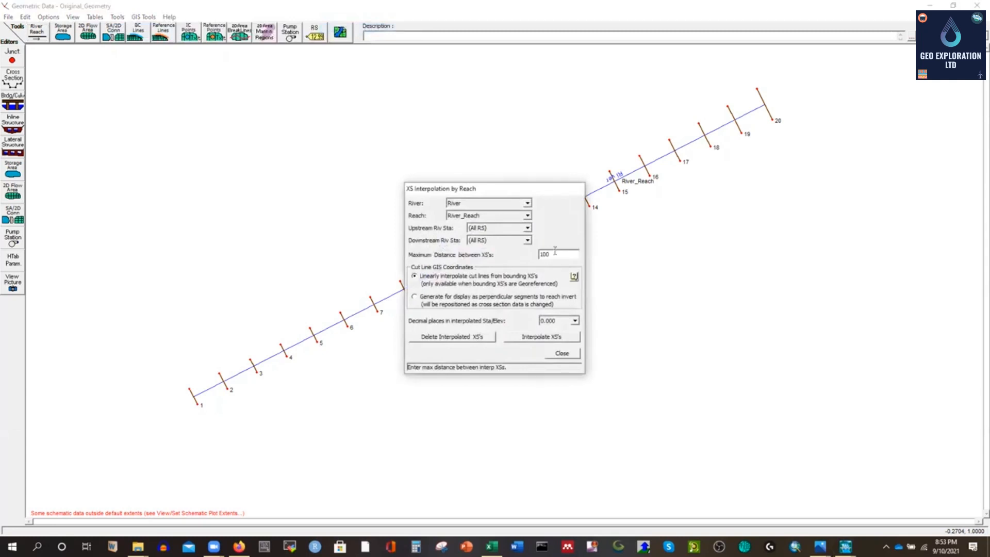
pyautogui.click(537, 338)
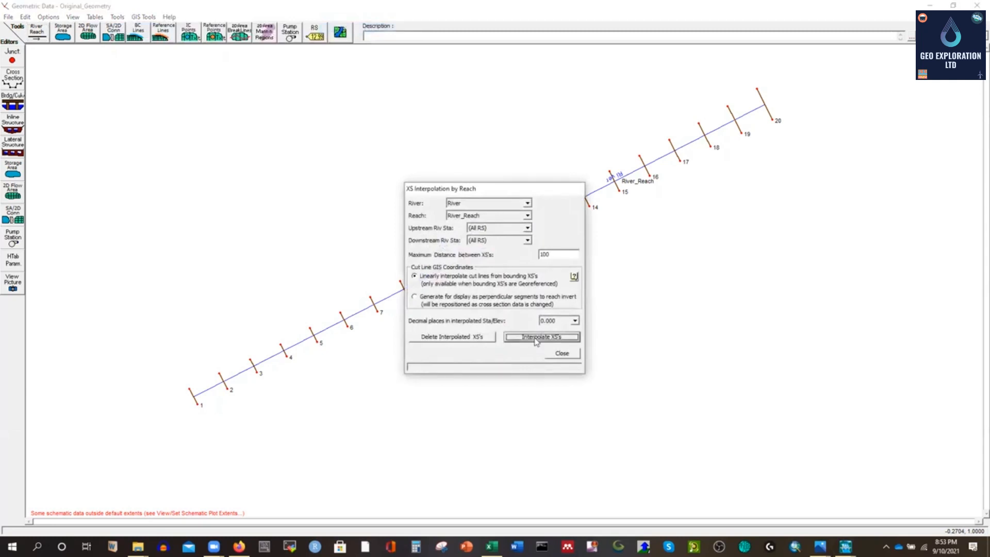
pyautogui.click(555, 354)
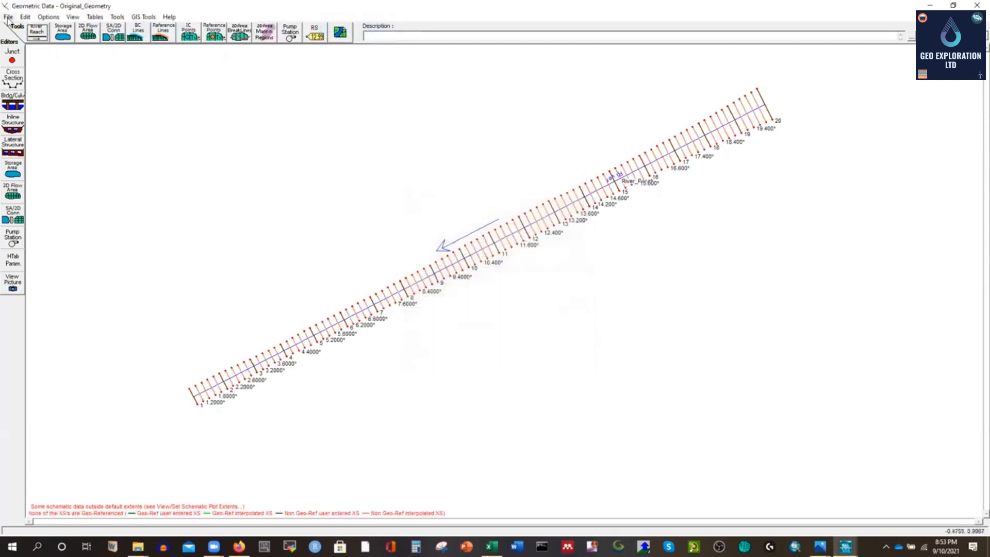
# Step: Save the geometry under the new title "Interpolated_Geometry" in the HEC-RAS folder
pyautogui.click(8, 17)
pyautogui.click(60, 64)
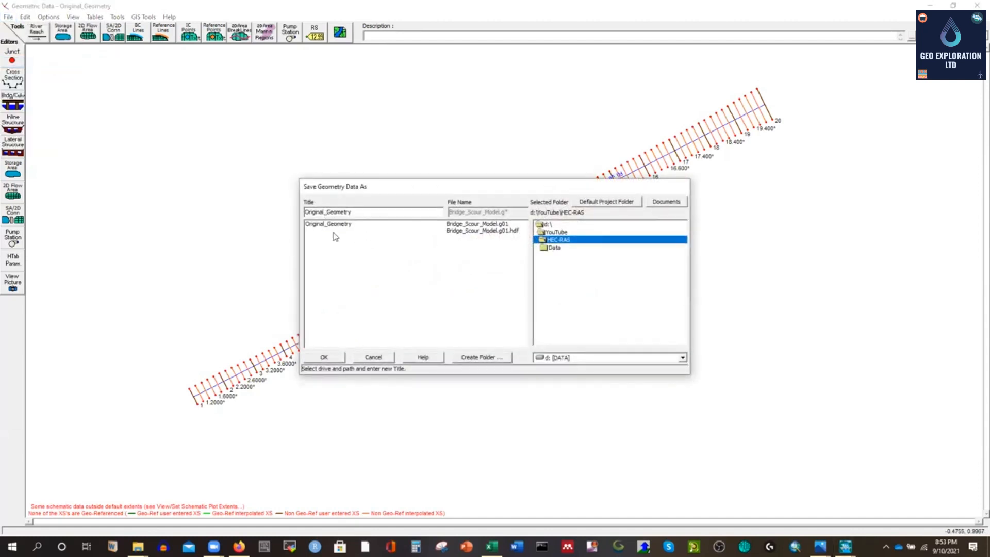
pyautogui.press('BackSpace')
pyautogui.press('BackSpace')
pyautogui.press('BackSpace')
pyautogui.press('BackSpace')
pyautogui.press('BackSpace')
pyautogui.press('BackSpace')
pyautogui.press('BackSpace')
pyautogui.press('BackSpace')
pyautogui.write('Interpolated')
pyautogui.click(323, 357)
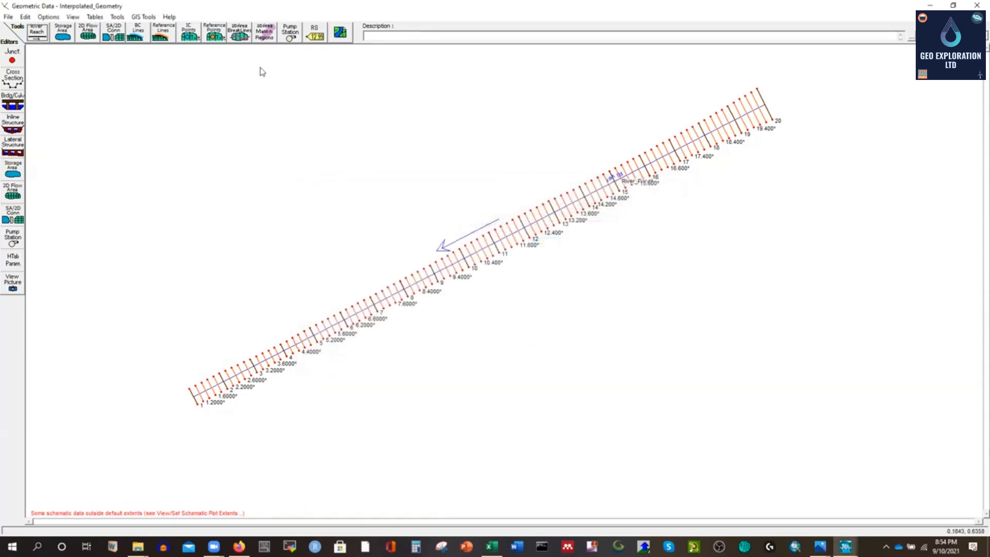
# Step: Close the geometric data editor and the CS-DCS-3.xlsx workbook
pyautogui.click(976, 6)
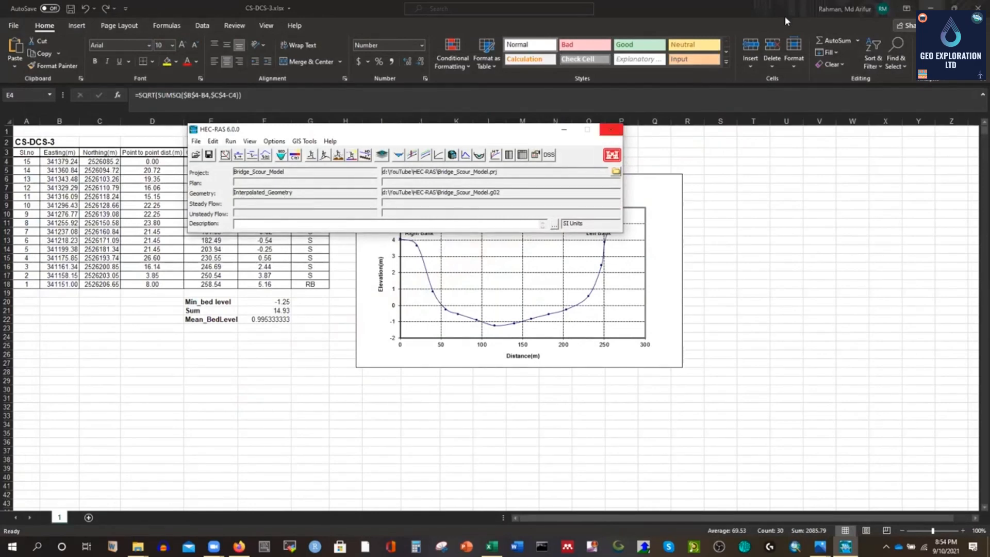
pyautogui.click(978, 6)
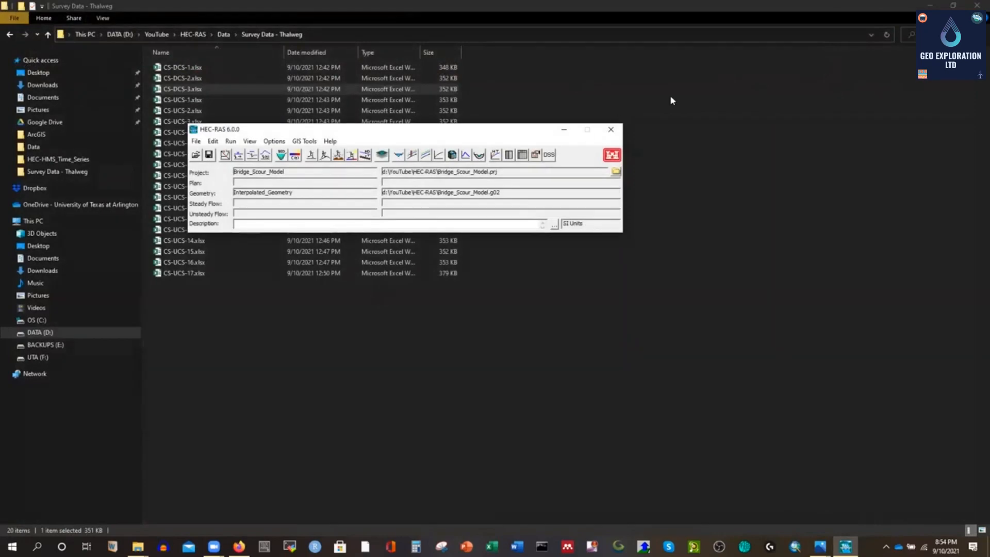
# Step: Reopen the geometric data at full size to examine the interpolated cross sections, and close it
pyautogui.click(223, 155)
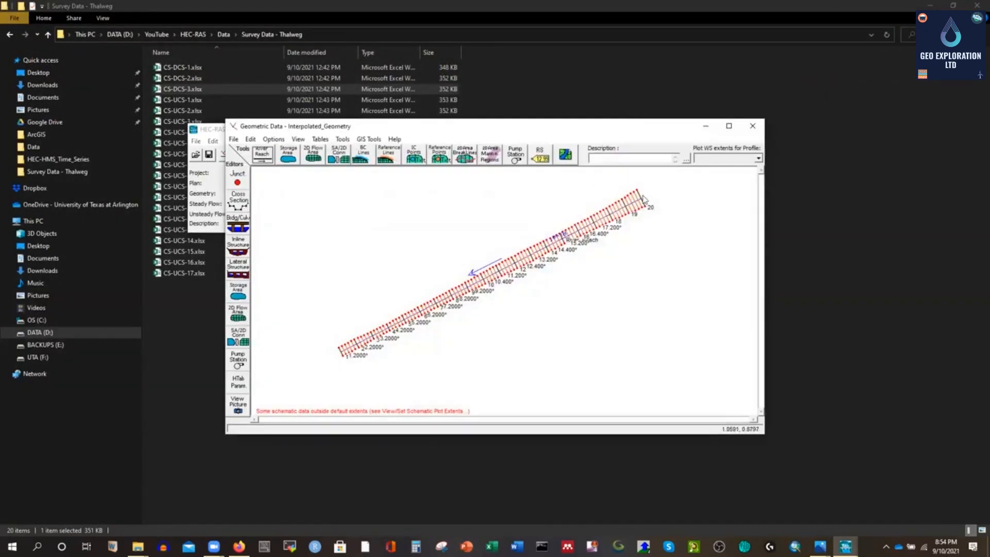
pyautogui.click(729, 127)
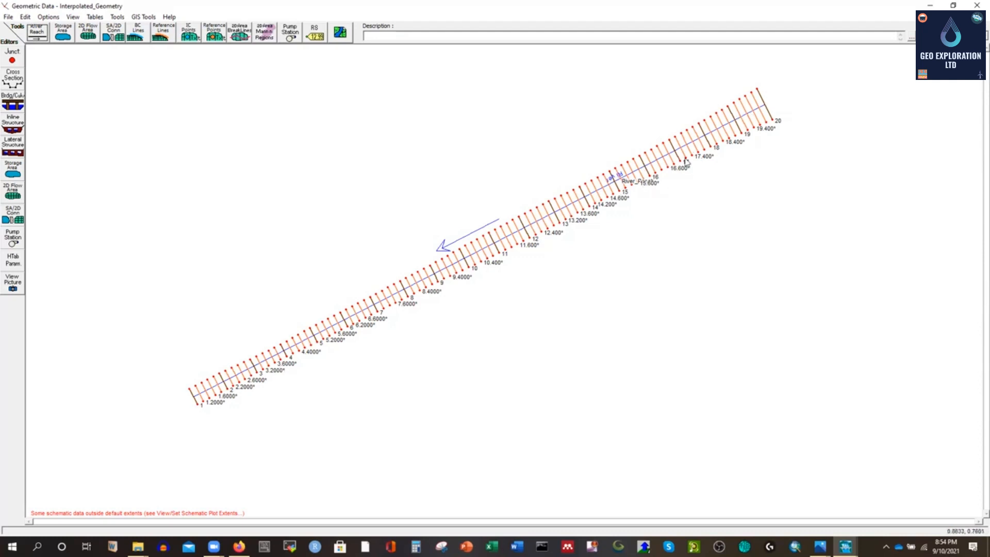
pyautogui.click(976, 6)
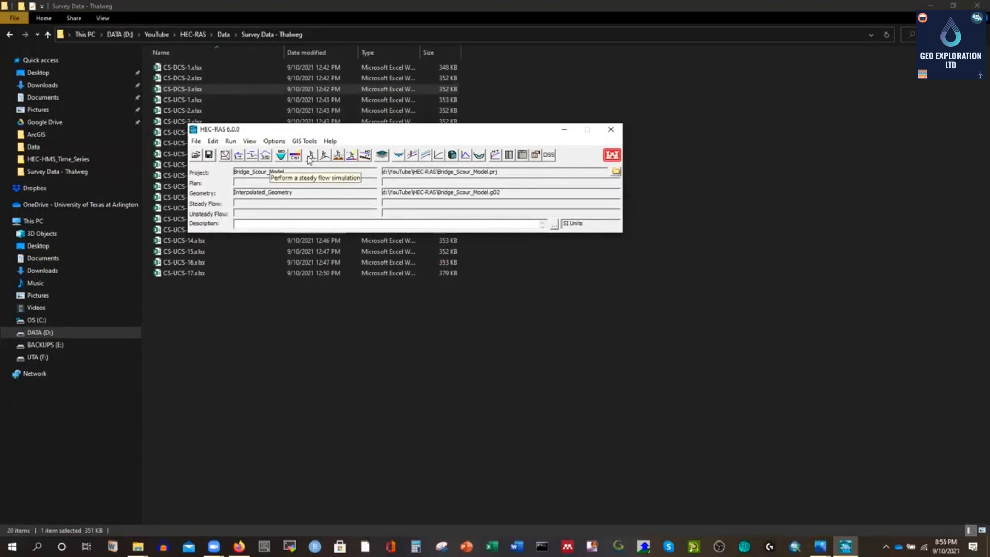
# Step: Open the steady flow data and enter a flow of 5500 m3/s at river station 20 for the first profile
pyautogui.click(213, 142)
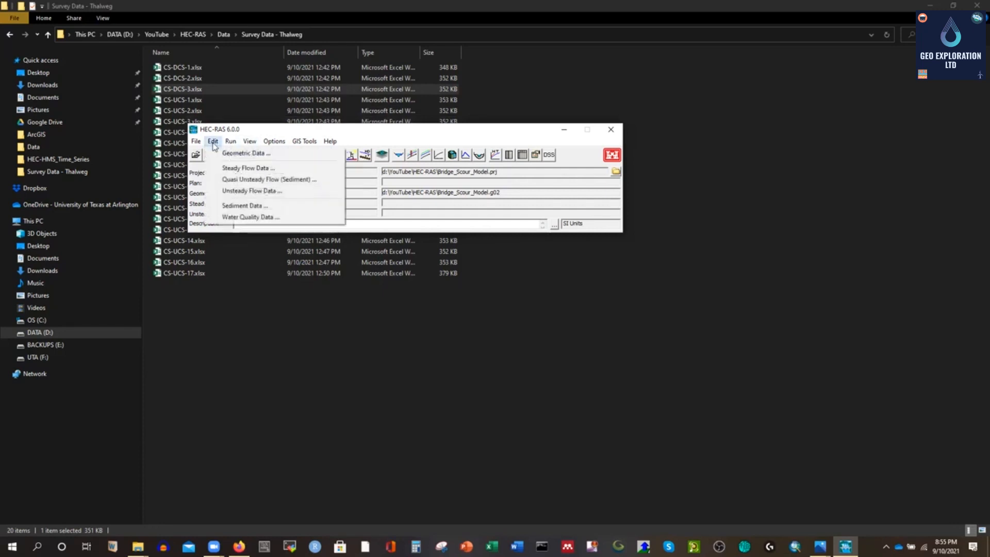
pyautogui.click(226, 169)
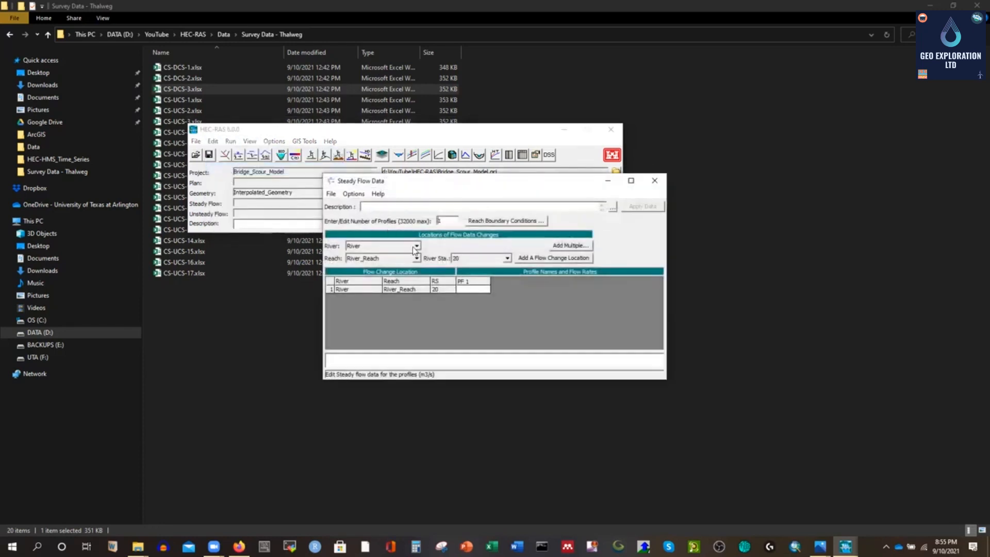
pyautogui.click(469, 292)
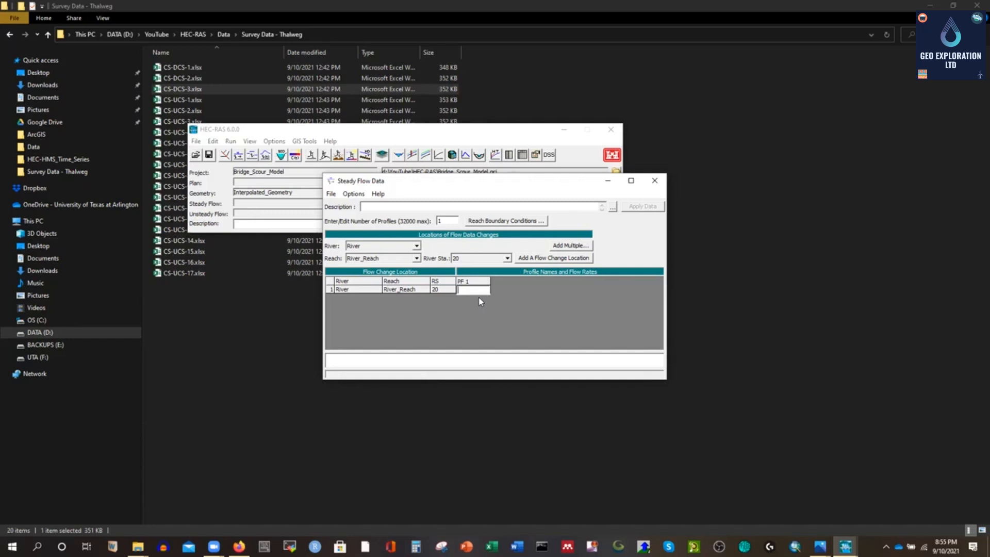
pyautogui.write('5500')
pyautogui.click(559, 320)
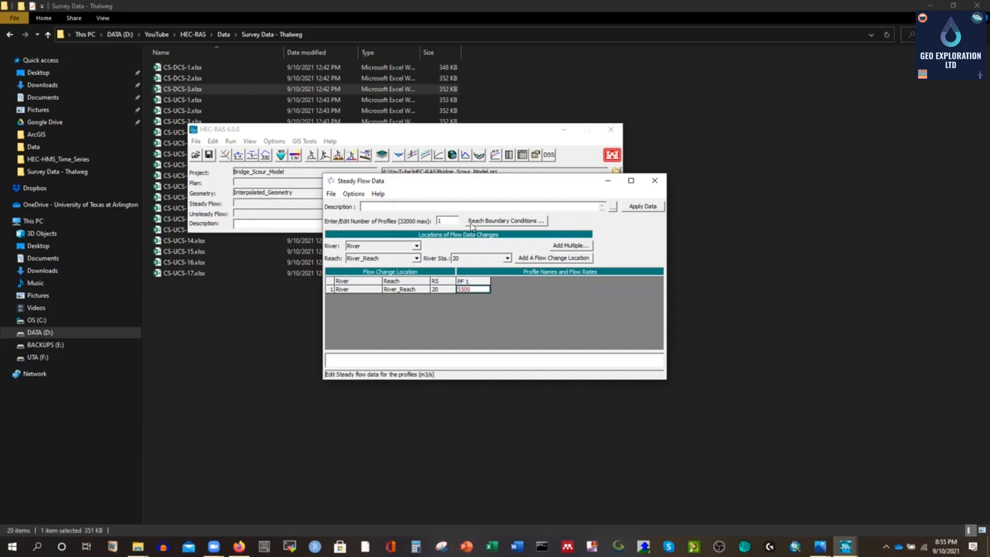
pyautogui.click(446, 221)
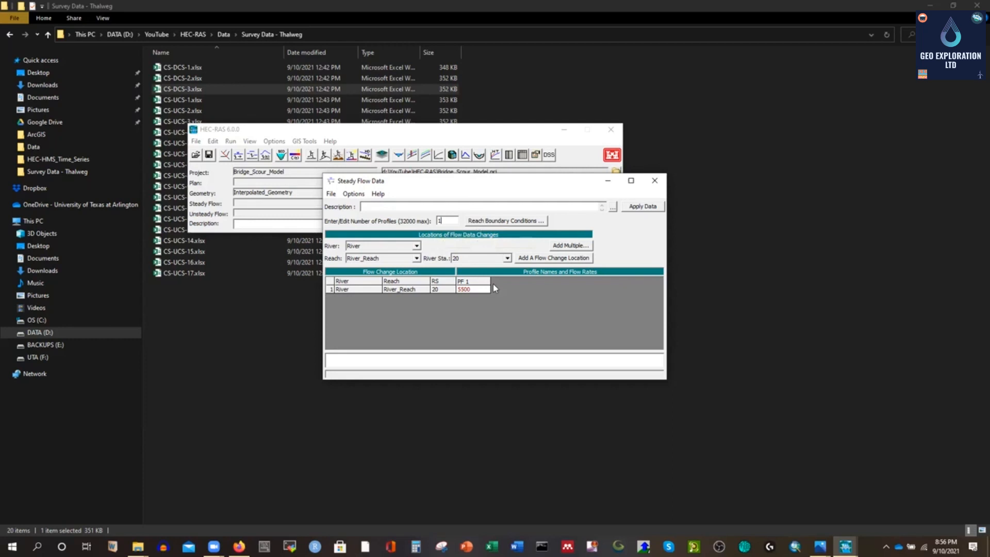
pyautogui.click(482, 225)
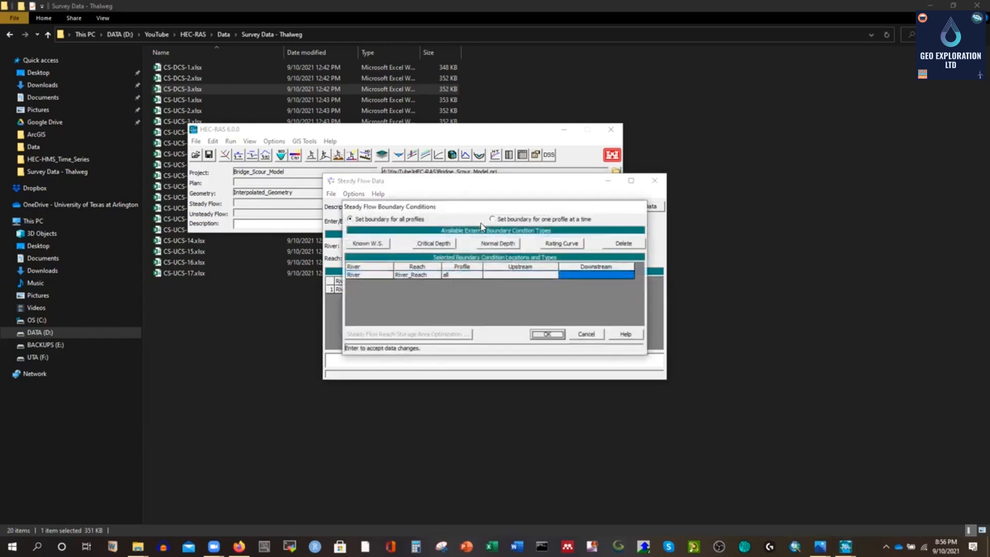
pyautogui.click(587, 334)
pyautogui.click(470, 289)
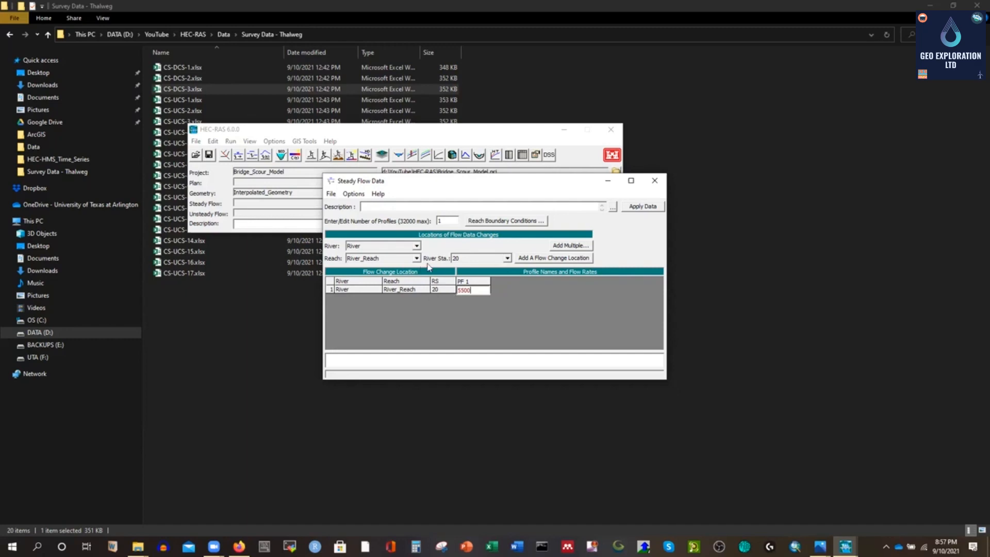
pyautogui.click(471, 280)
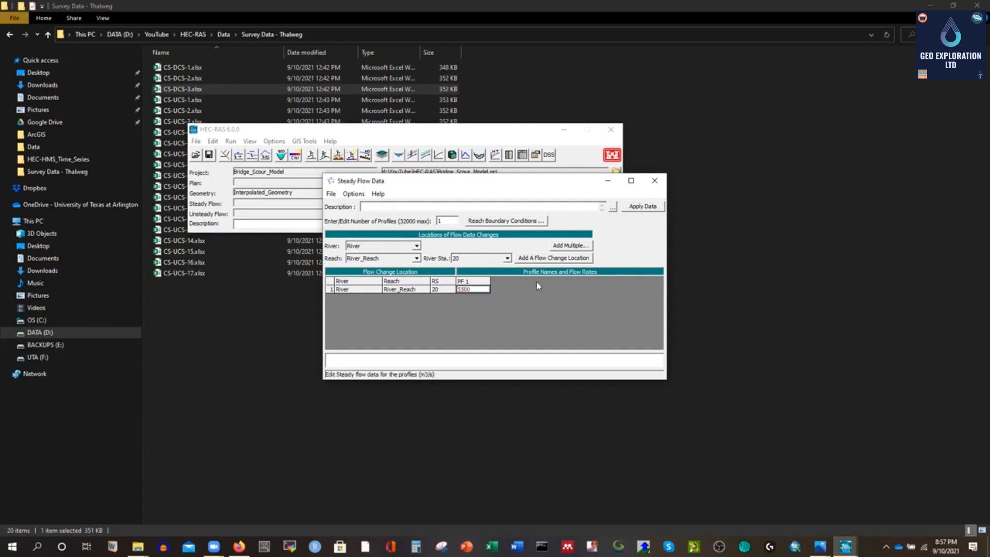
# Step: Rename the steady flow profile PF 1 as "100yr"
pyautogui.click(354, 195)
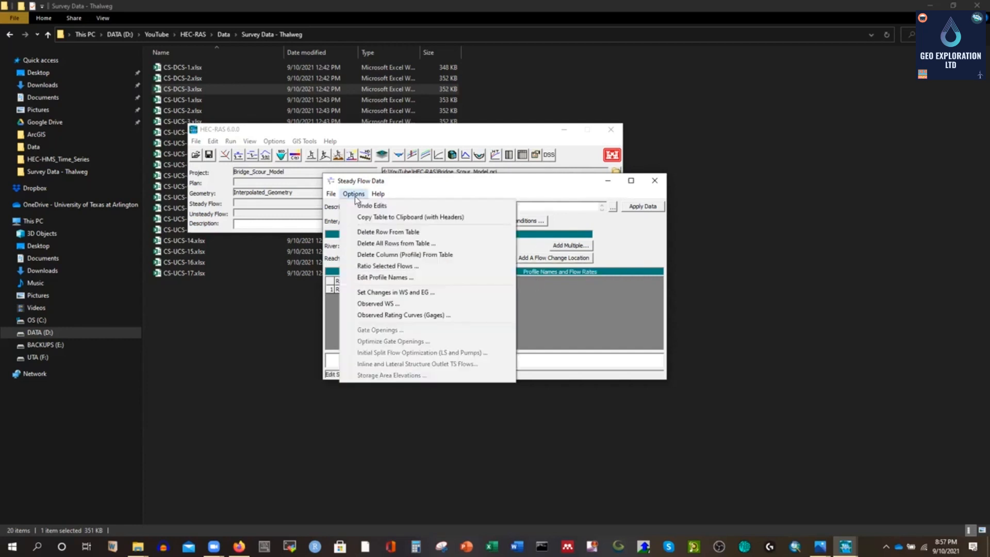
pyautogui.click(376, 277)
pyautogui.click(249, 93)
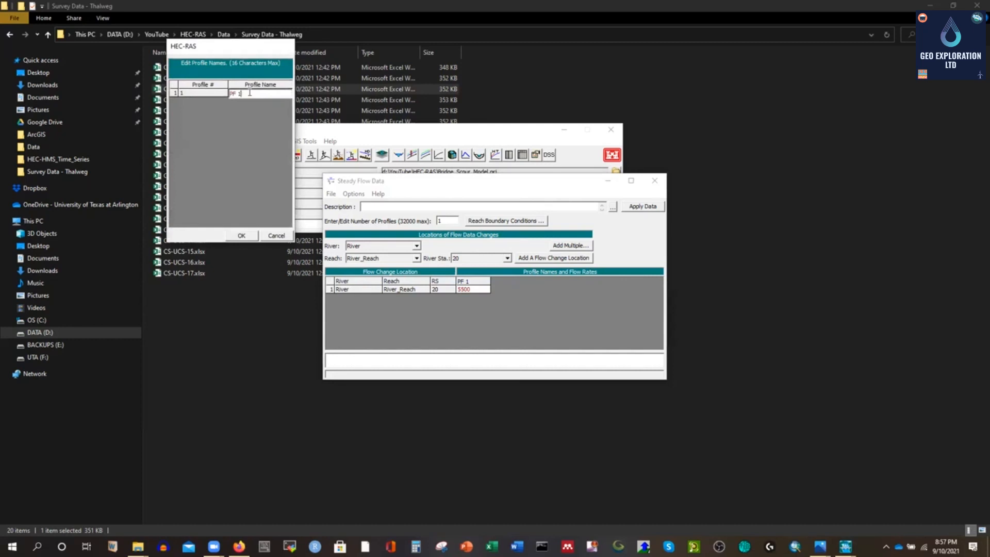
pyautogui.press('BackSpace')
pyautogui.press('BackSpace')
pyautogui.press('BackSpace')
pyautogui.write('100y')
pyautogui.click(241, 235)
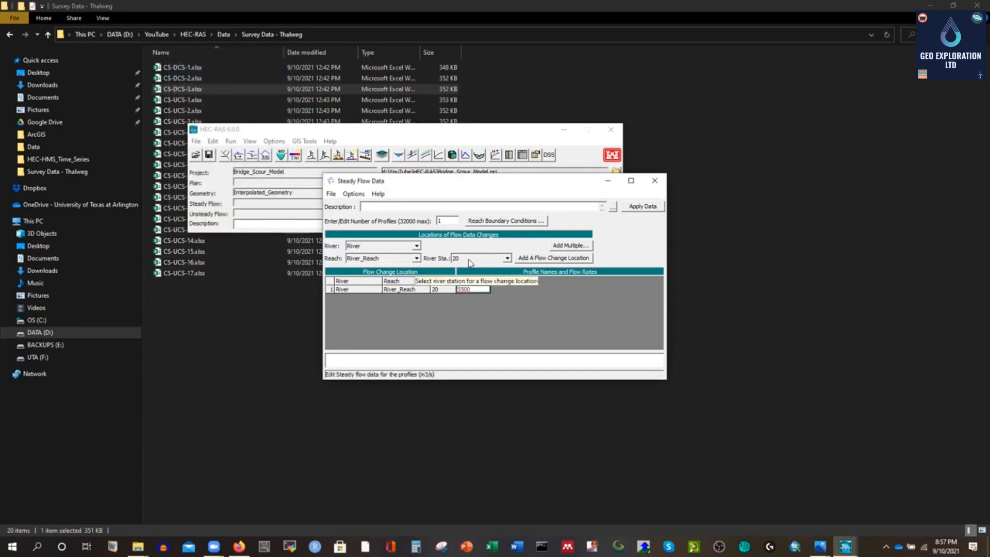
# Step: Set the reach's downstream boundary condition for all profiles to a known water surface elevation of 7.85 m
pyautogui.click(492, 226)
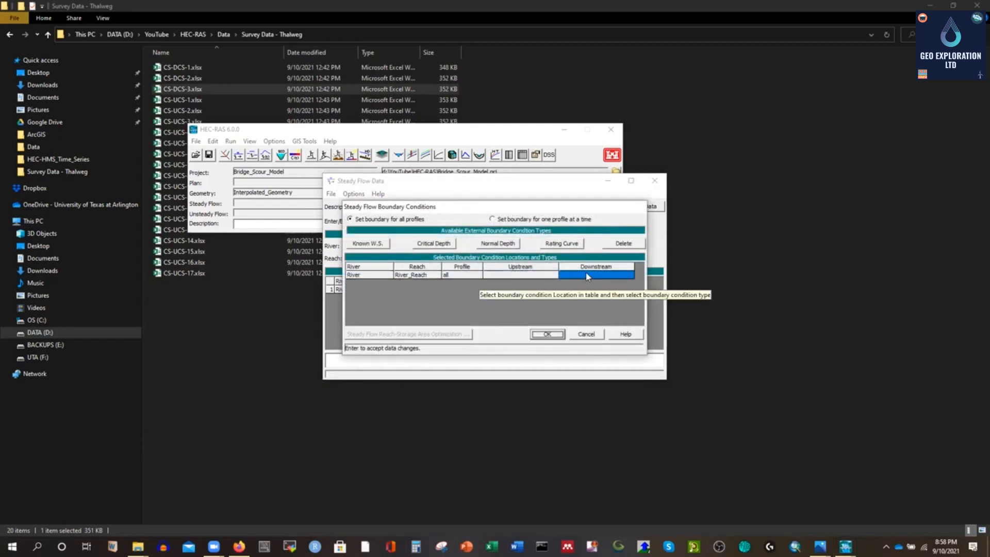
pyautogui.click(535, 275)
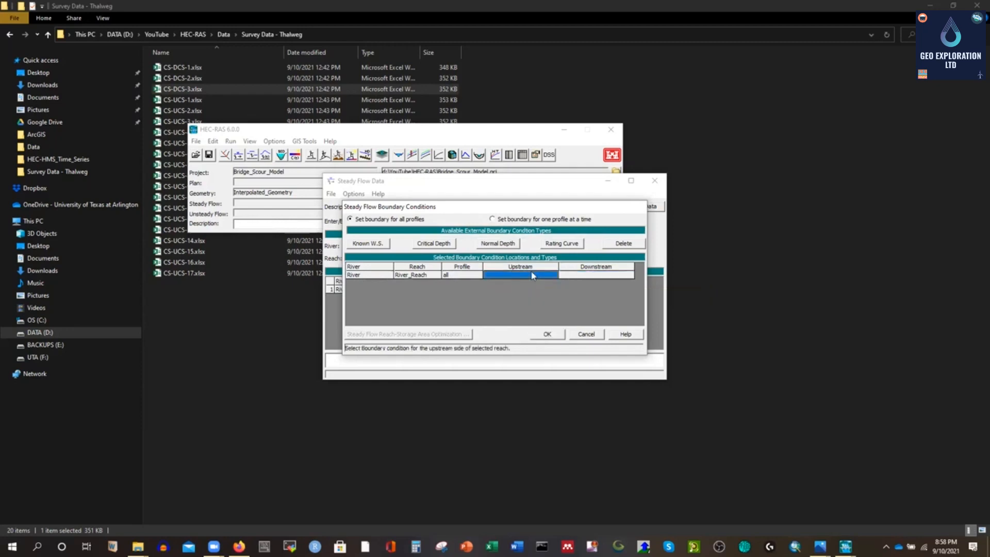
pyautogui.click(601, 273)
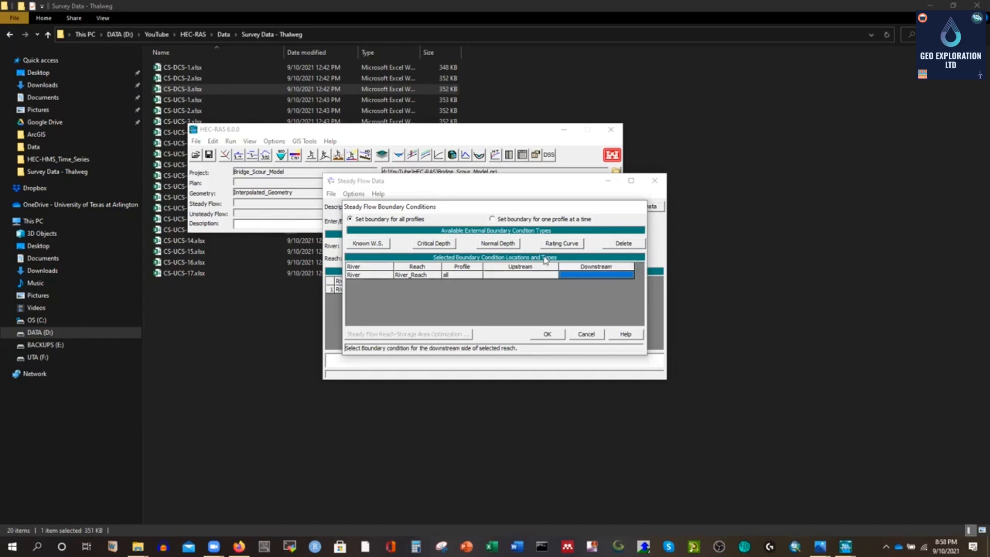
pyautogui.click(370, 245)
pyautogui.click(248, 92)
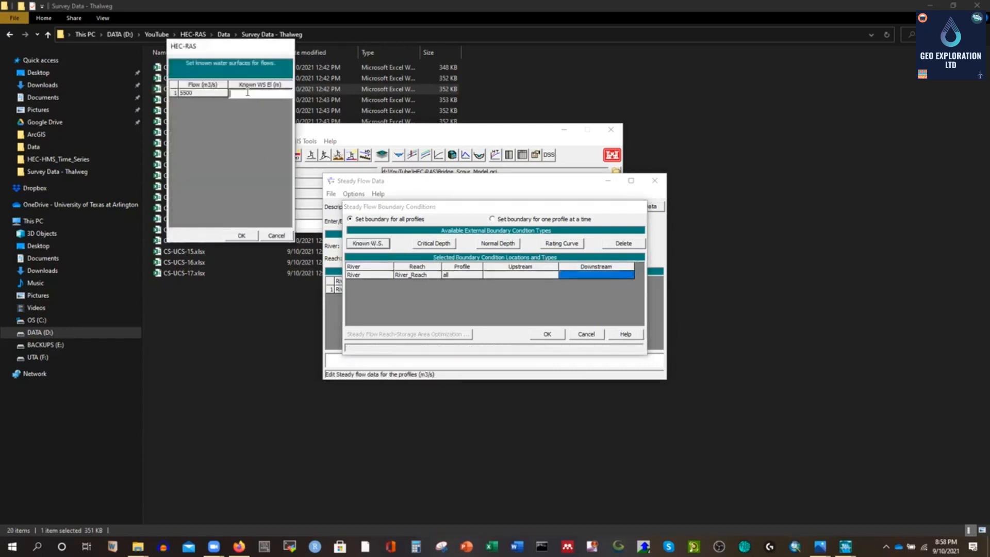
pyautogui.write('7.85')
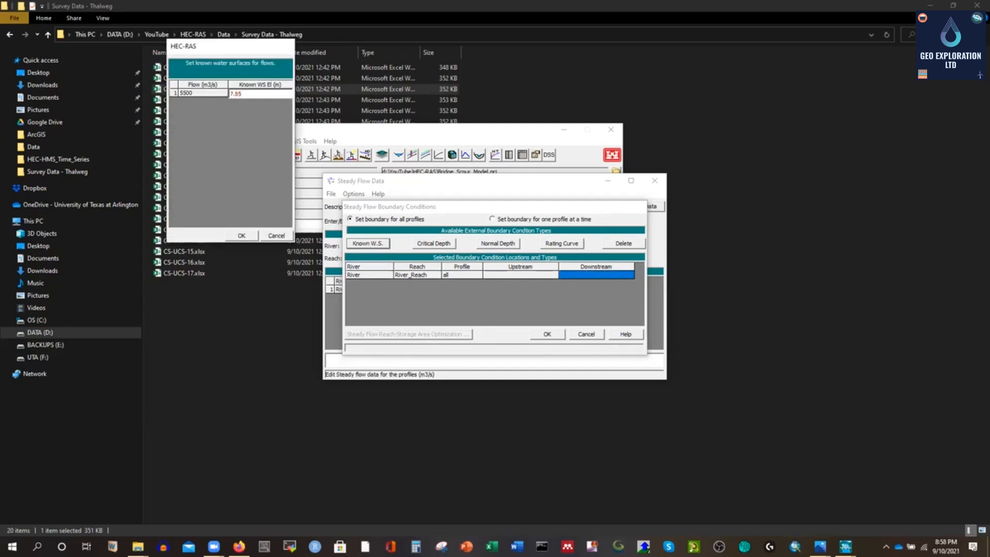
pyautogui.click(240, 236)
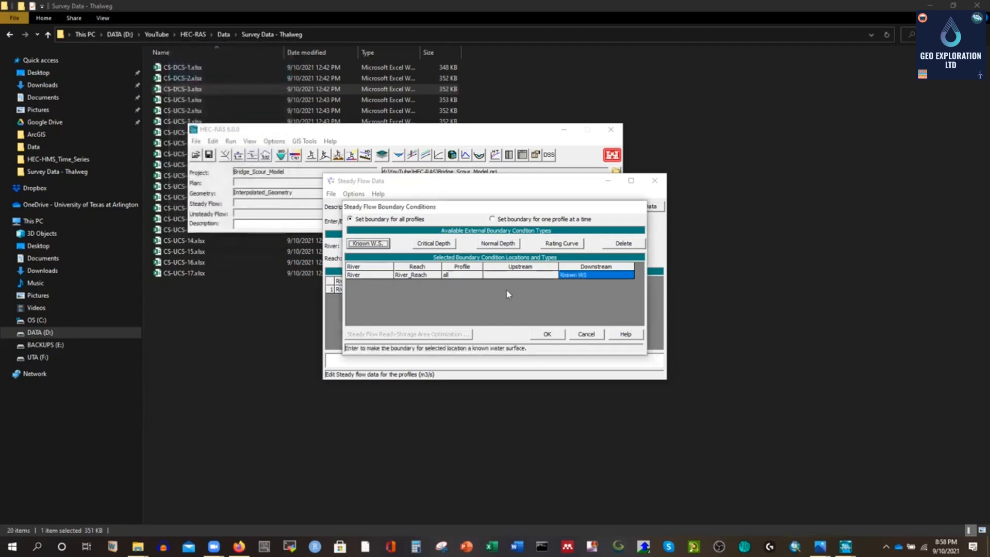
pyautogui.click(558, 336)
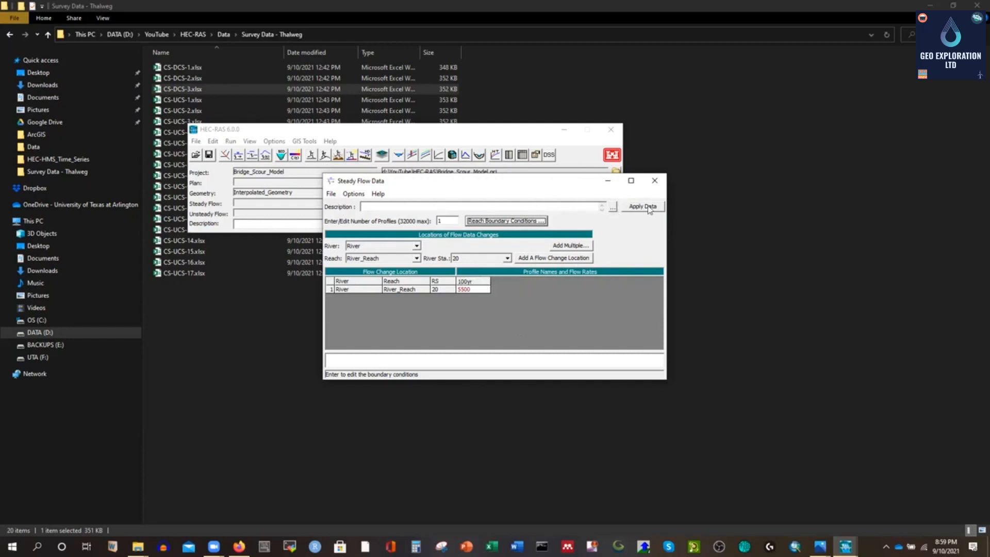
# Step: Save the steady flow data with the title "100 Year Flood" in the HEC-RAS folder
pyautogui.click(331, 194)
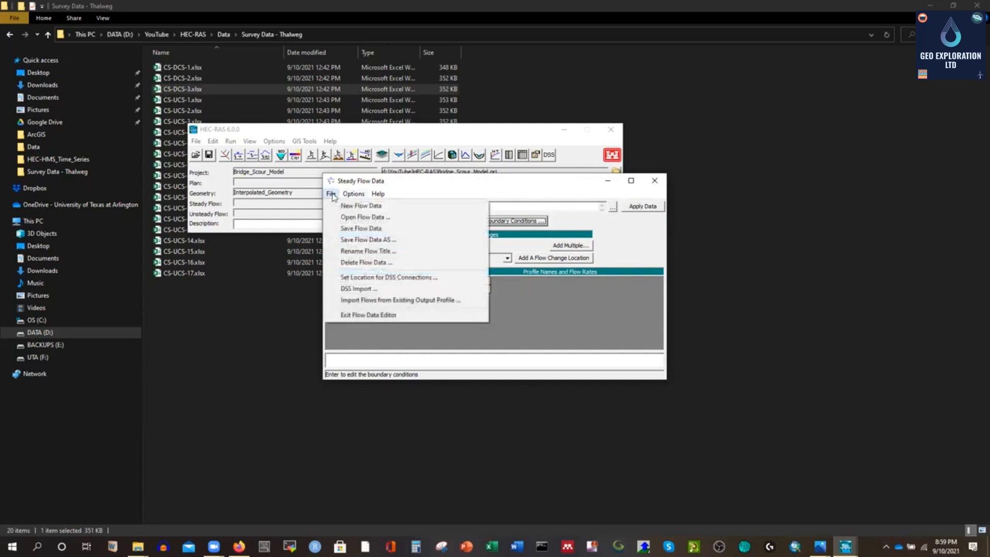
pyautogui.click(358, 230)
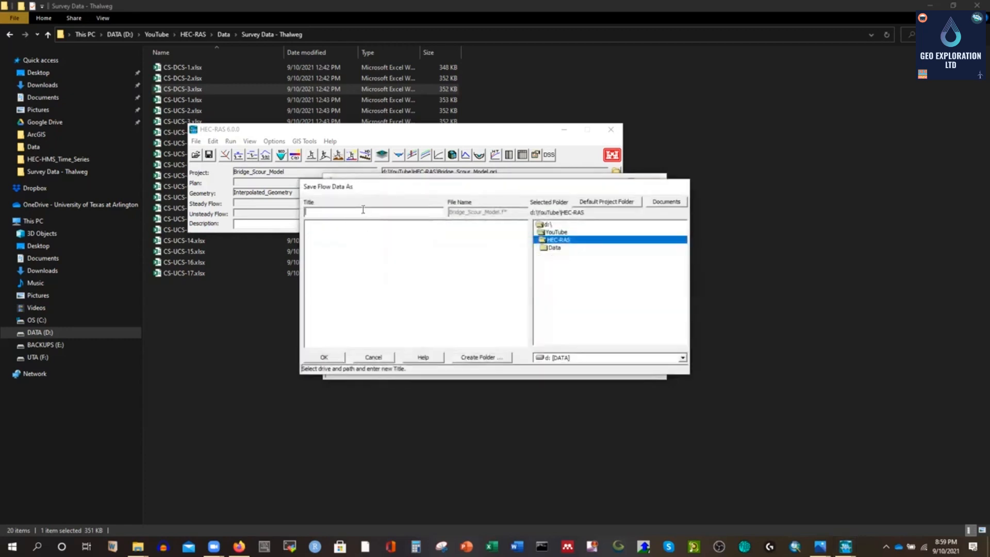
pyautogui.write('100 Year Flood')
pyautogui.click(324, 358)
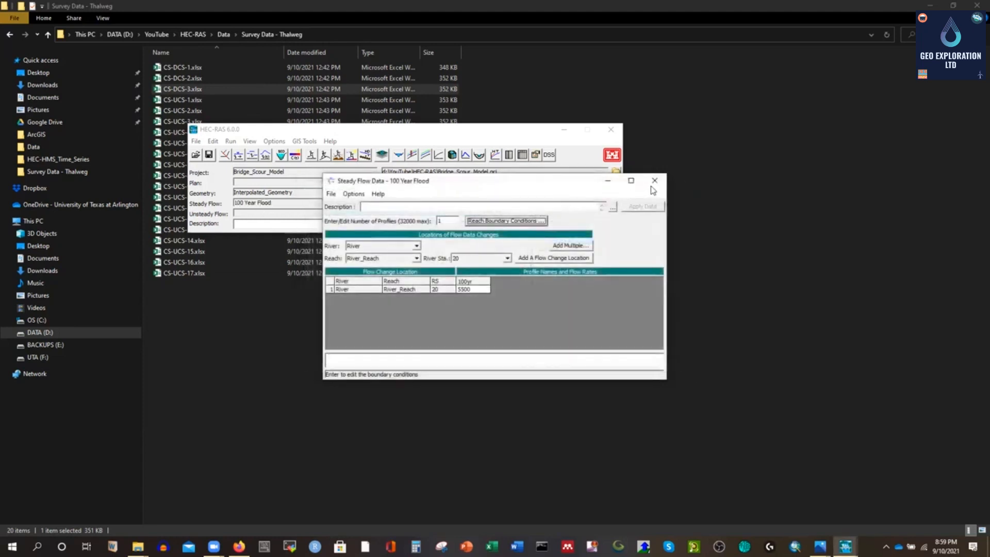
# Step: Open the steady flow analysis with Interpolated_Geometry as the geometry file and 100 Year Flood as the steady flow file
pyautogui.click(655, 182)
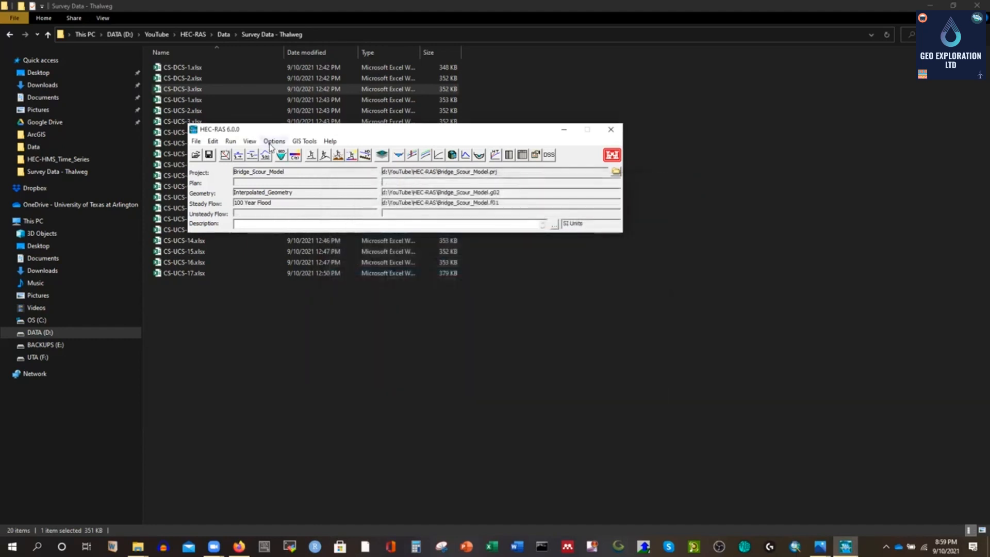
pyautogui.click(230, 142)
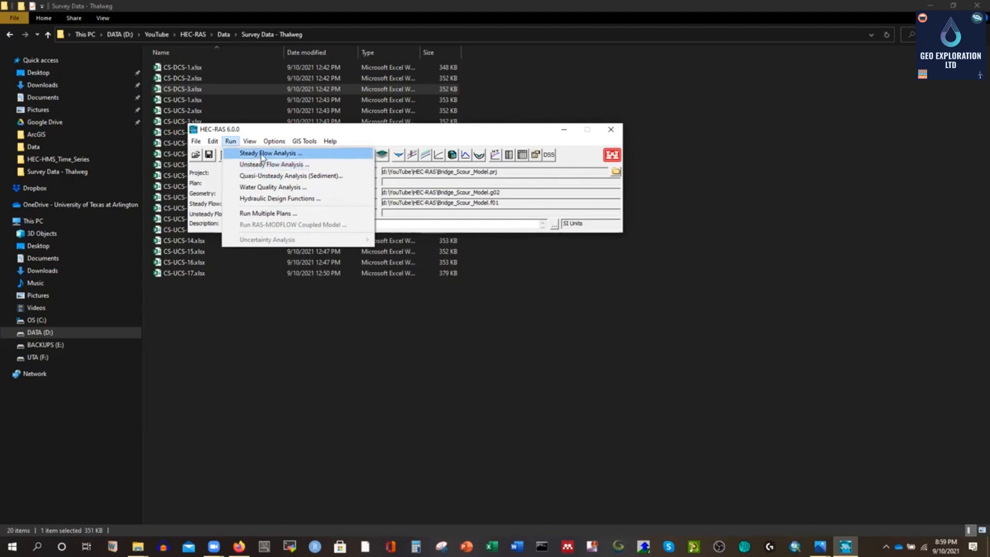
pyautogui.click(258, 155)
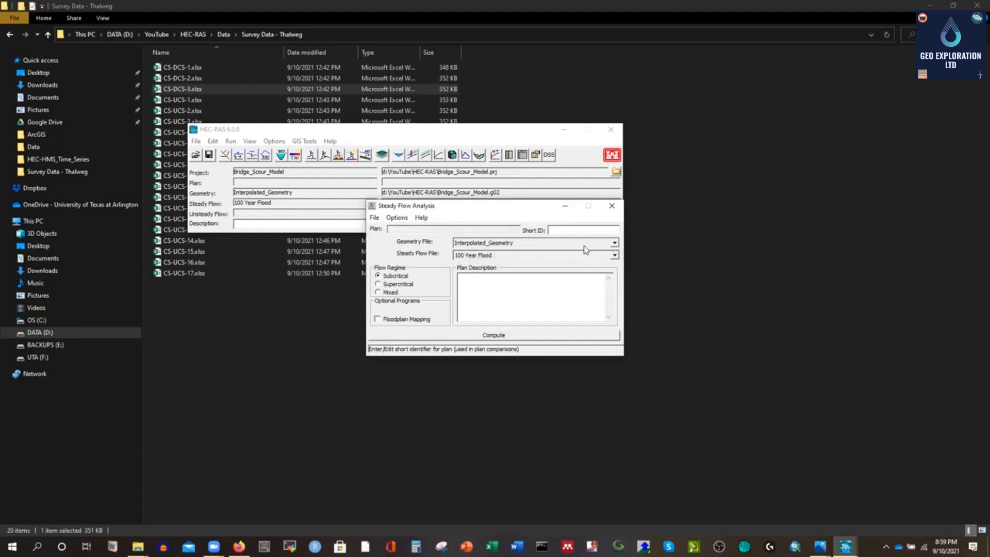
pyautogui.click(615, 243)
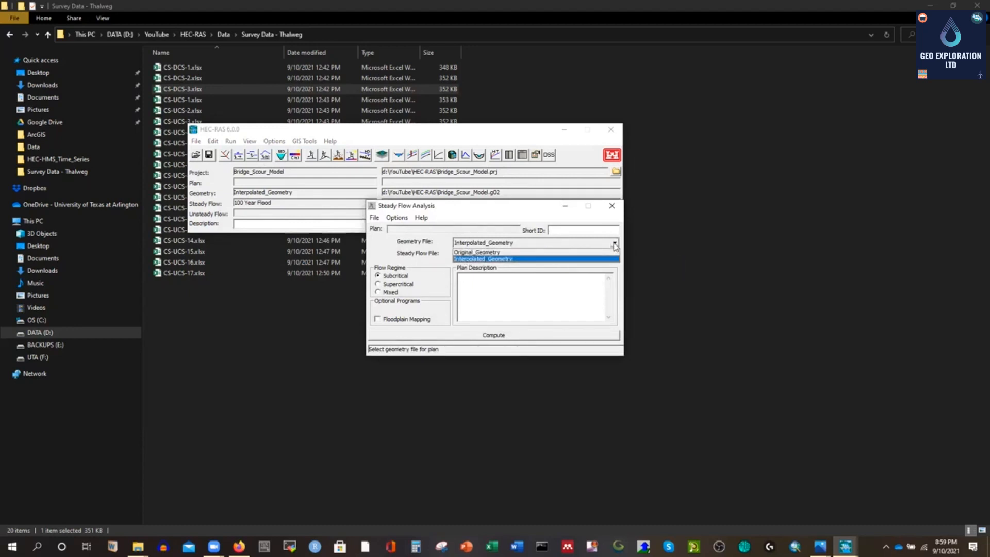
pyautogui.click(615, 245)
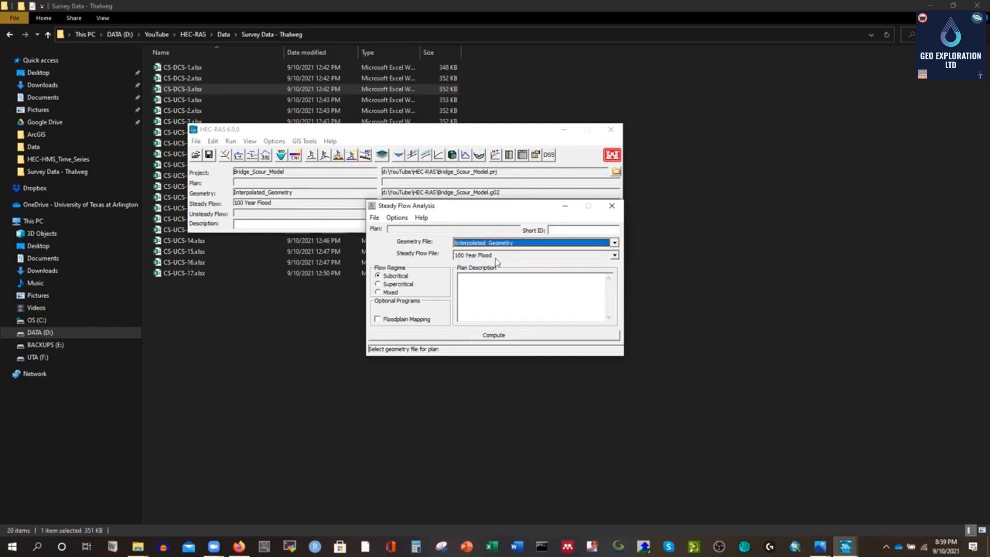
pyautogui.click(615, 256)
pyautogui.click(520, 263)
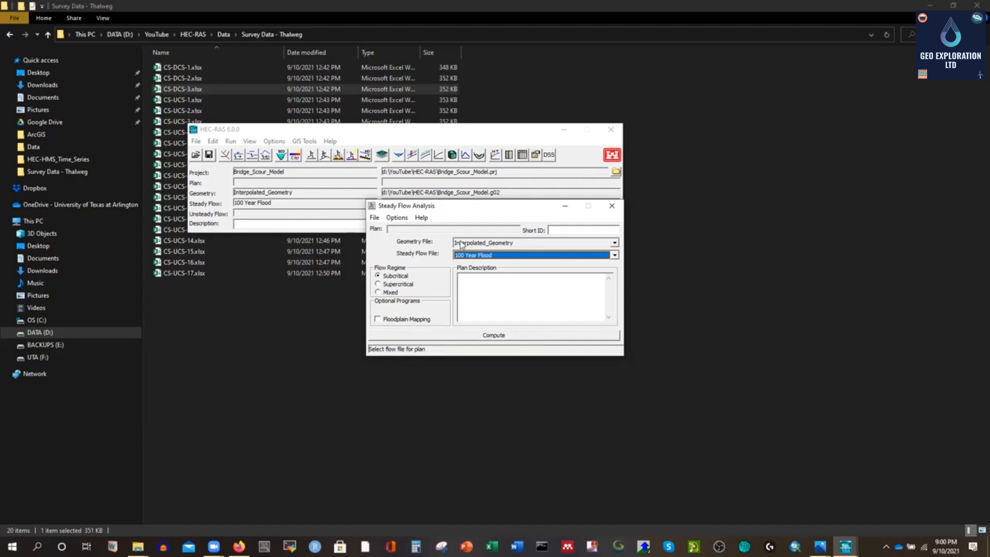
# Step: Give the plan the short ID 01 and save it with the title "Run" in the HEC-RAS folder
pyautogui.click(555, 230)
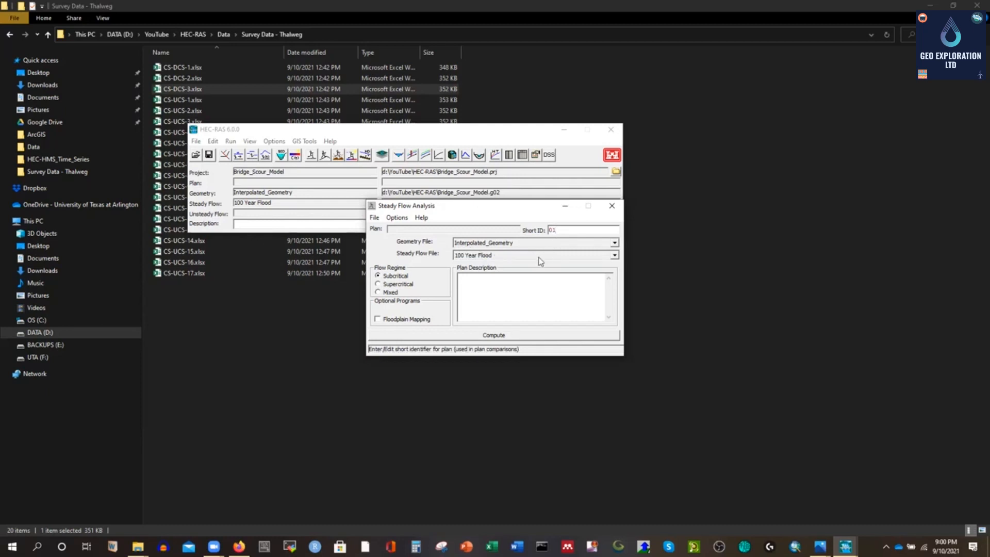
pyautogui.click(375, 218)
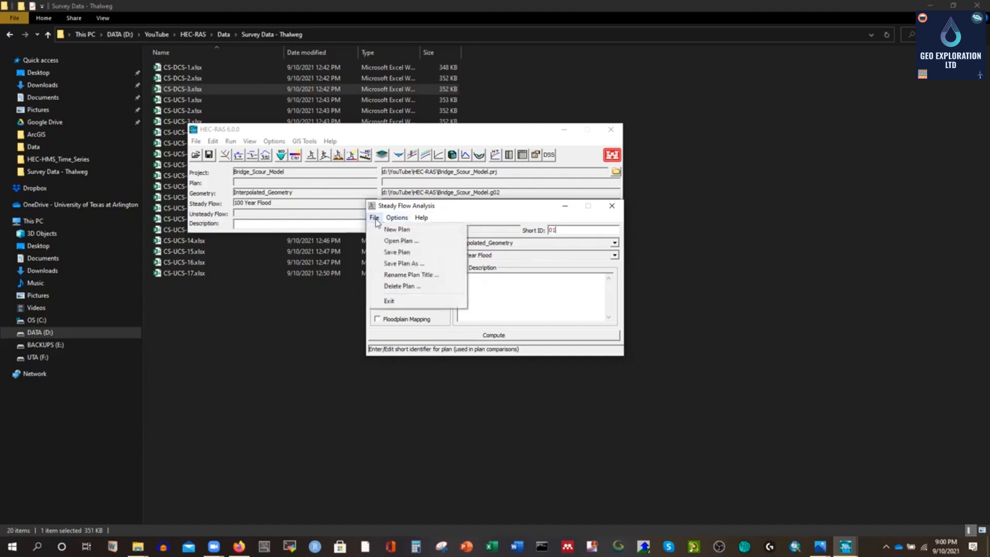
pyautogui.click(397, 255)
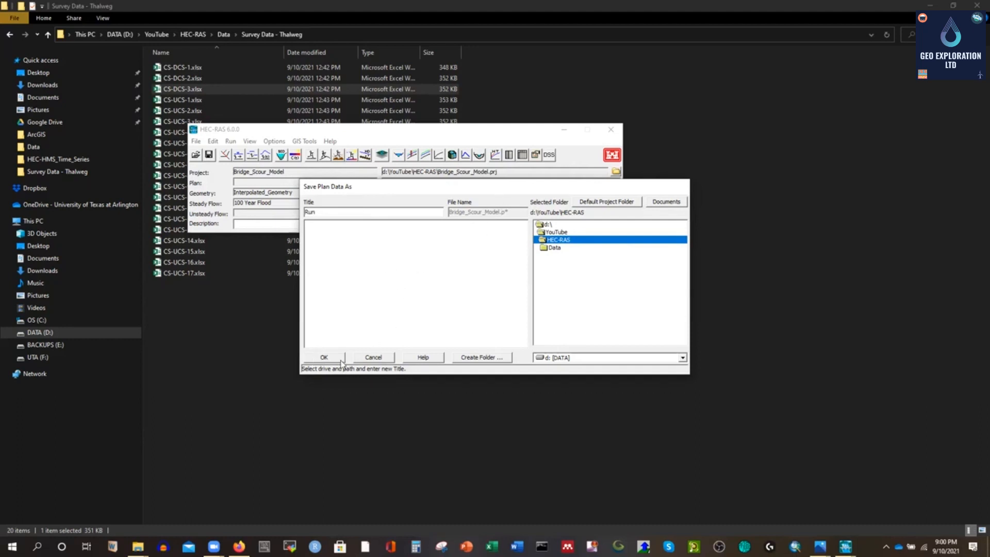
pyautogui.click(324, 357)
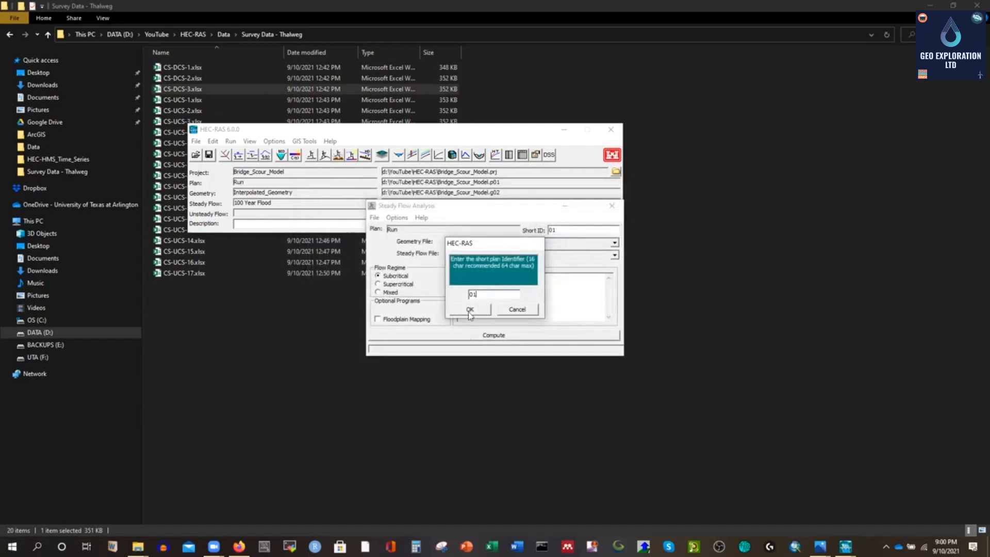
pyautogui.click(469, 310)
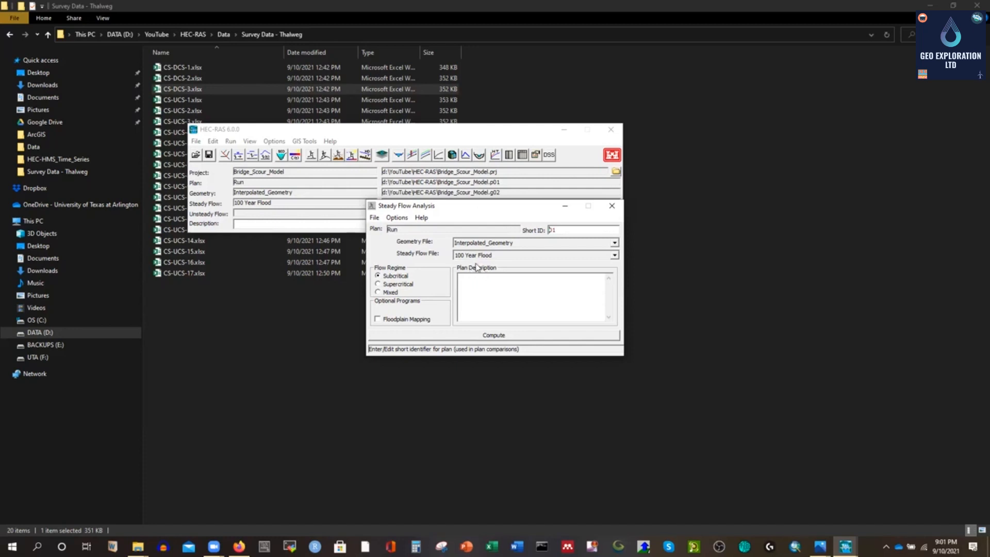
# Step: Compute the steady flow simulation for the plan and close the computation and analysis windows
pyautogui.click(500, 339)
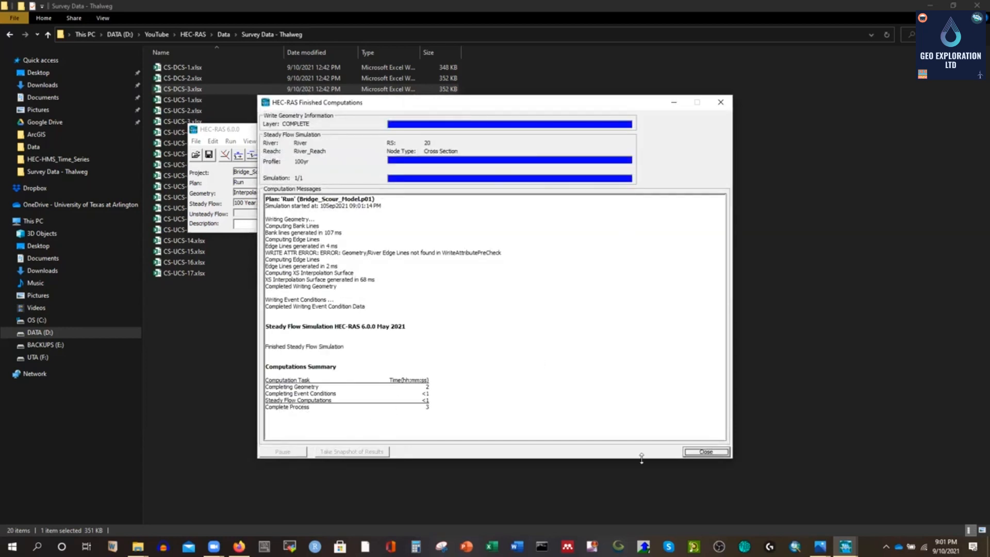
pyautogui.click(705, 452)
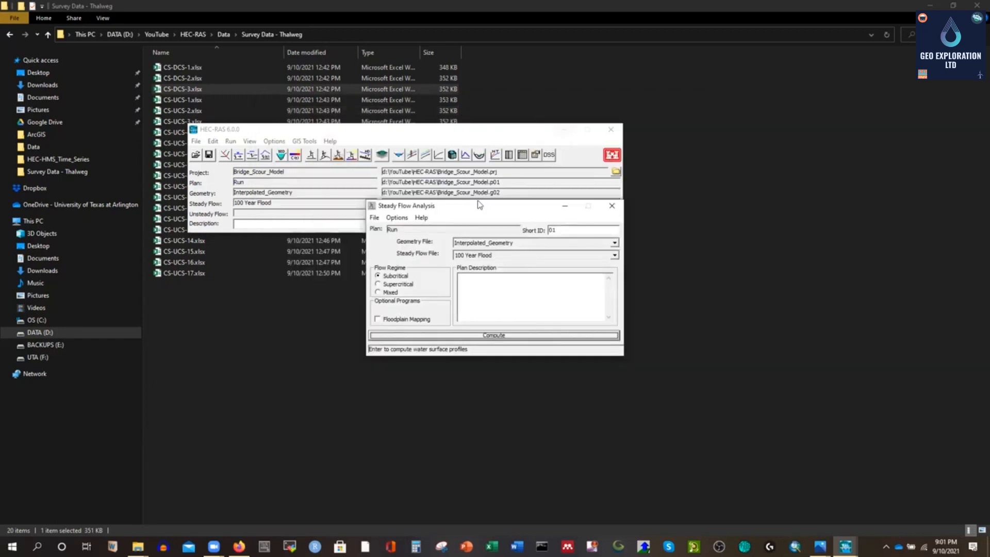
pyautogui.click(610, 206)
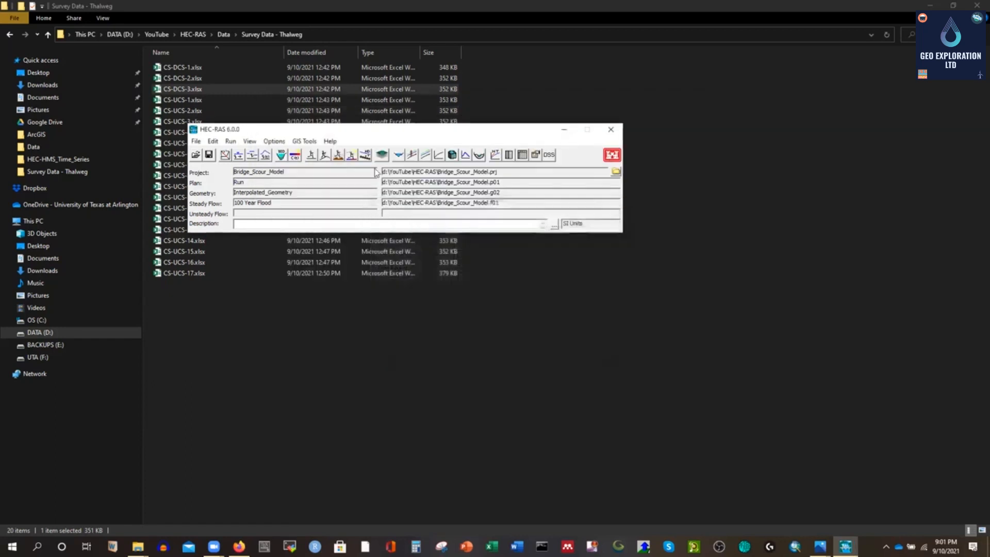
# Step: Examine the 100yr water surface on the cross sections from river station 20 downstream to station 13 in the geometric data
pyautogui.click(225, 156)
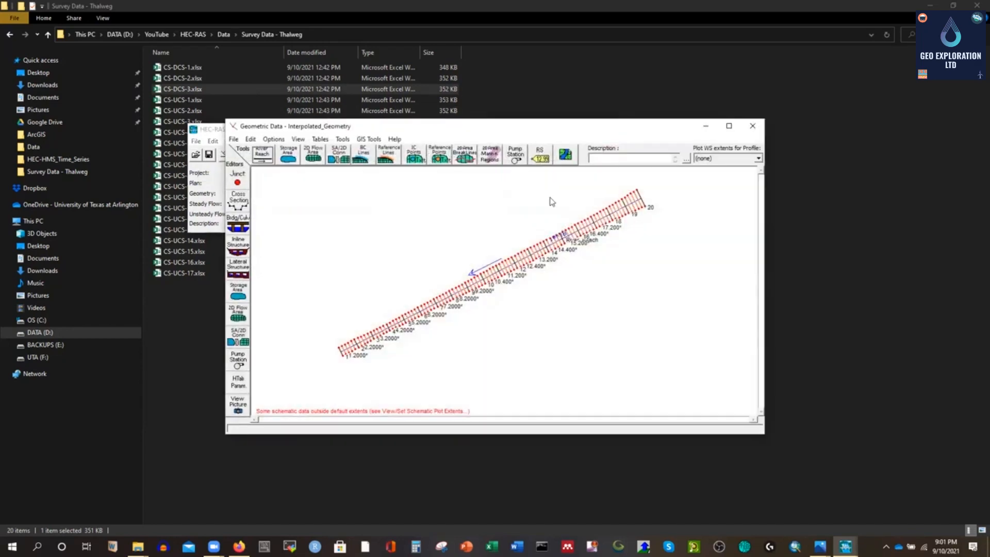
pyautogui.click(727, 132)
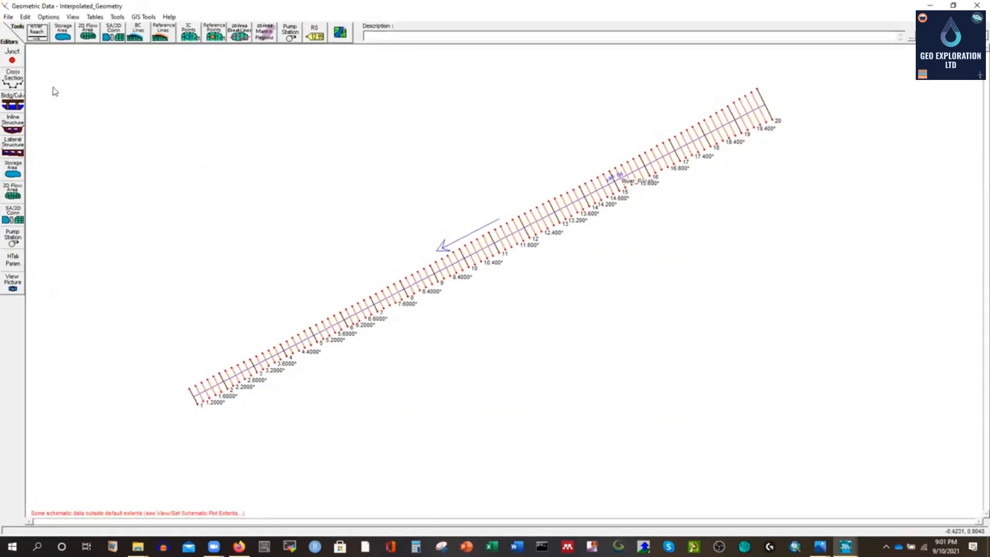
pyautogui.click(11, 83)
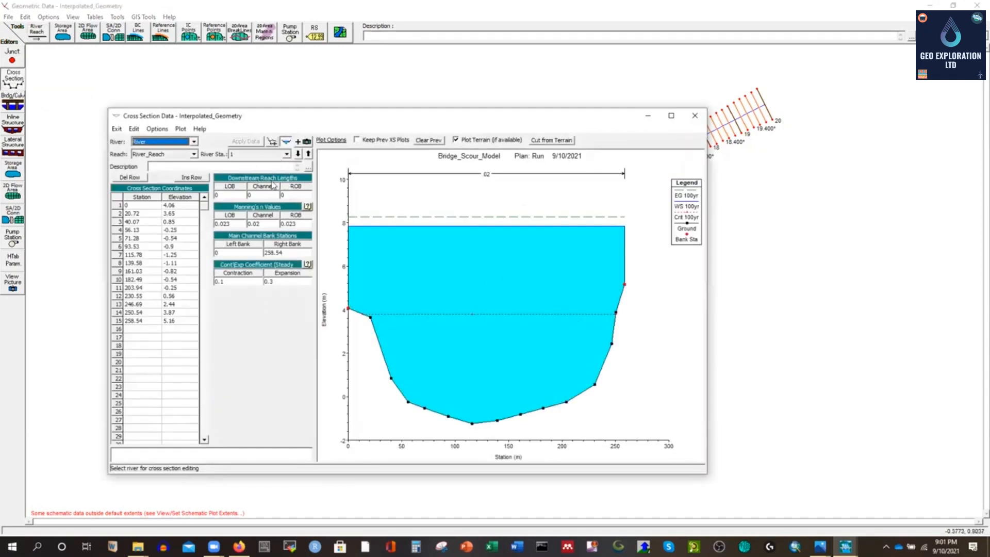
pyautogui.click(298, 154)
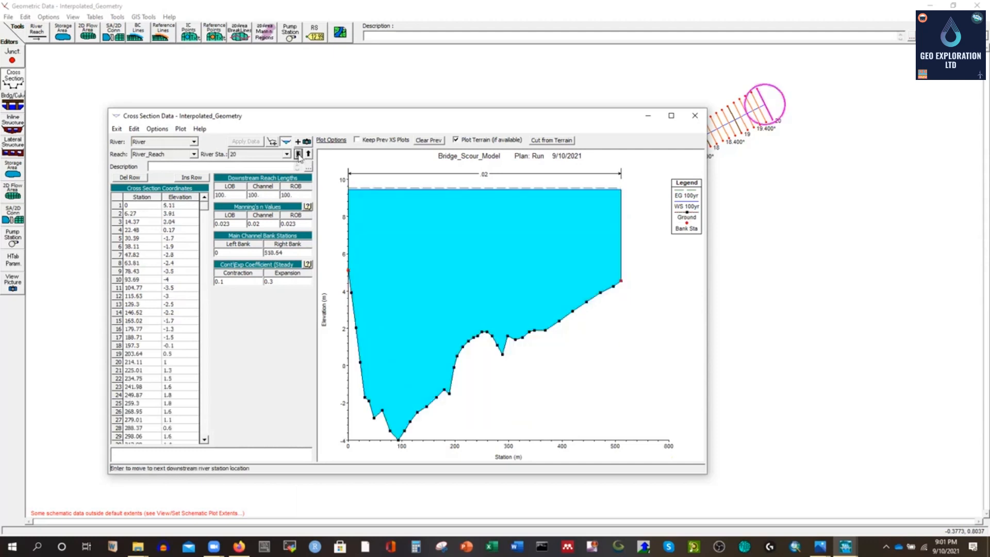
pyautogui.click(298, 154)
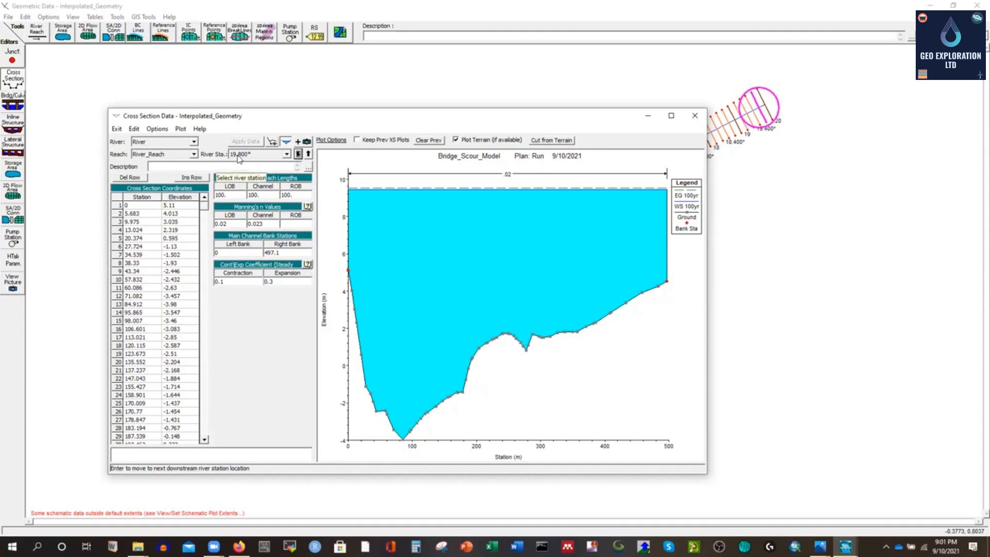
pyautogui.click(298, 154)
pyautogui.click(298, 154)
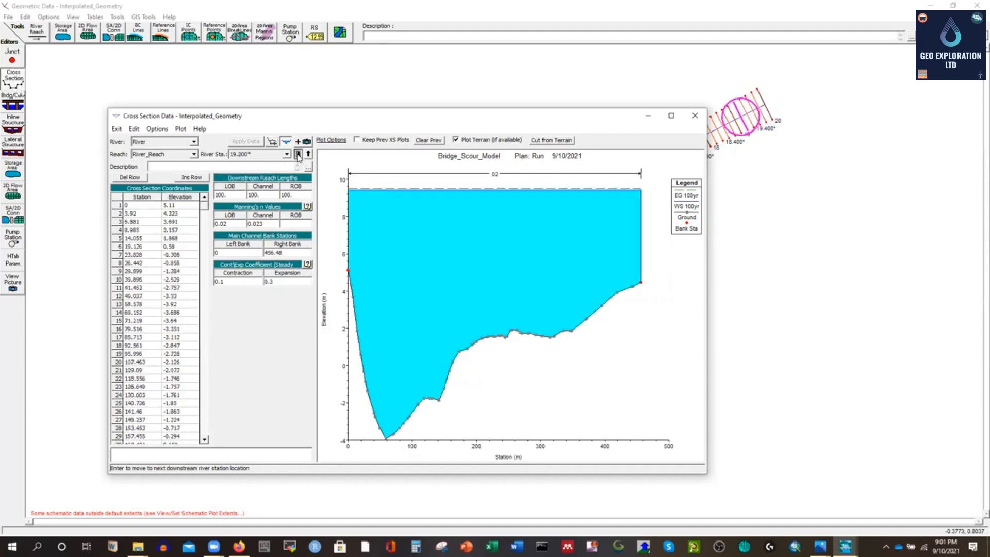
pyautogui.click(298, 154)
pyautogui.click(298, 154)
pyautogui.click(298, 154)
pyautogui.click(298, 154)
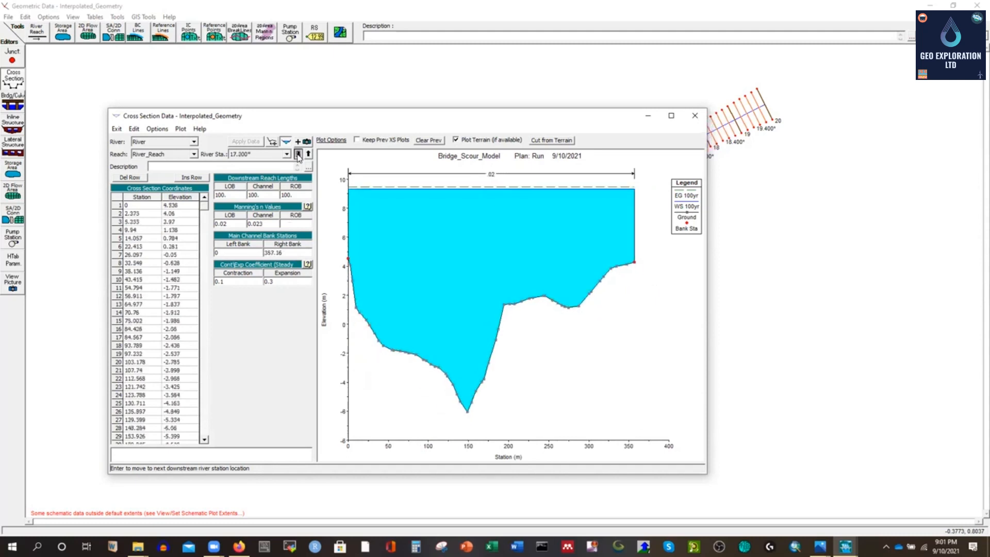
pyautogui.click(298, 154)
pyautogui.click(298, 155)
pyautogui.click(298, 154)
pyautogui.click(297, 154)
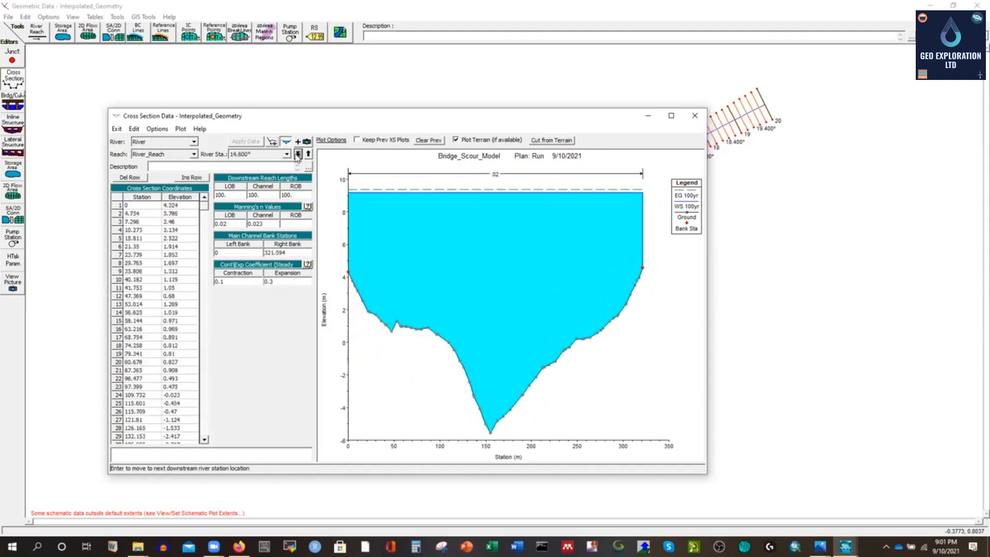
pyautogui.click(298, 154)
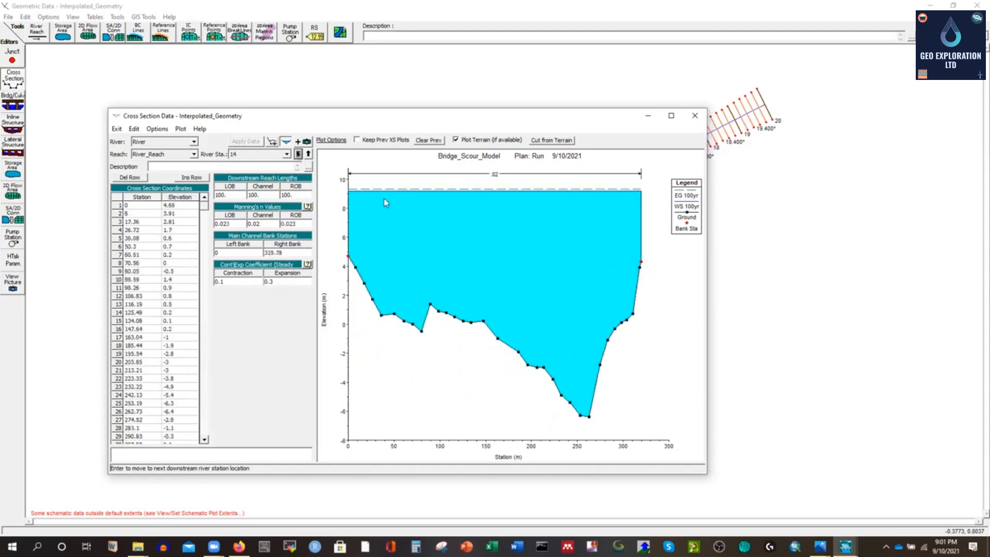
pyautogui.click(299, 155)
pyautogui.click(299, 155)
pyautogui.click(299, 154)
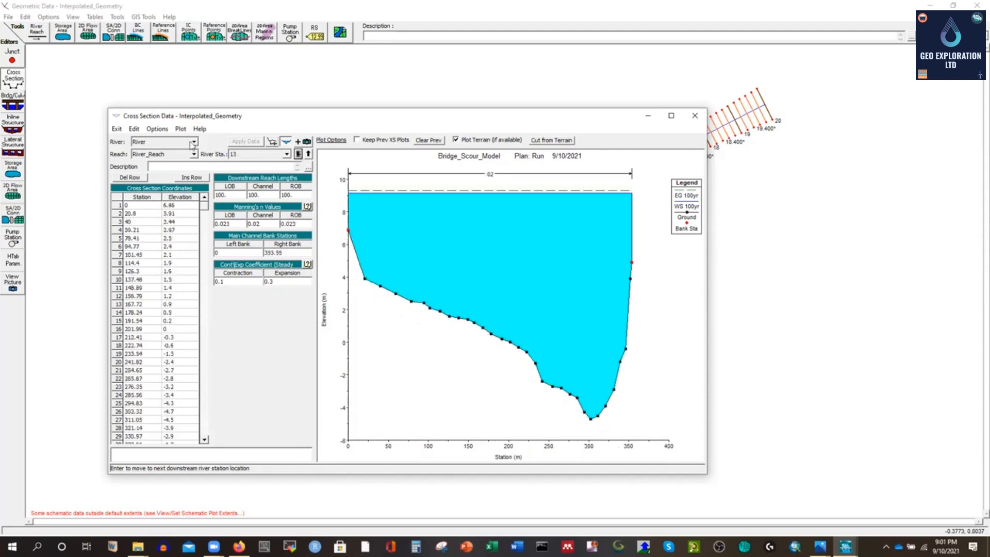
pyautogui.click(157, 130)
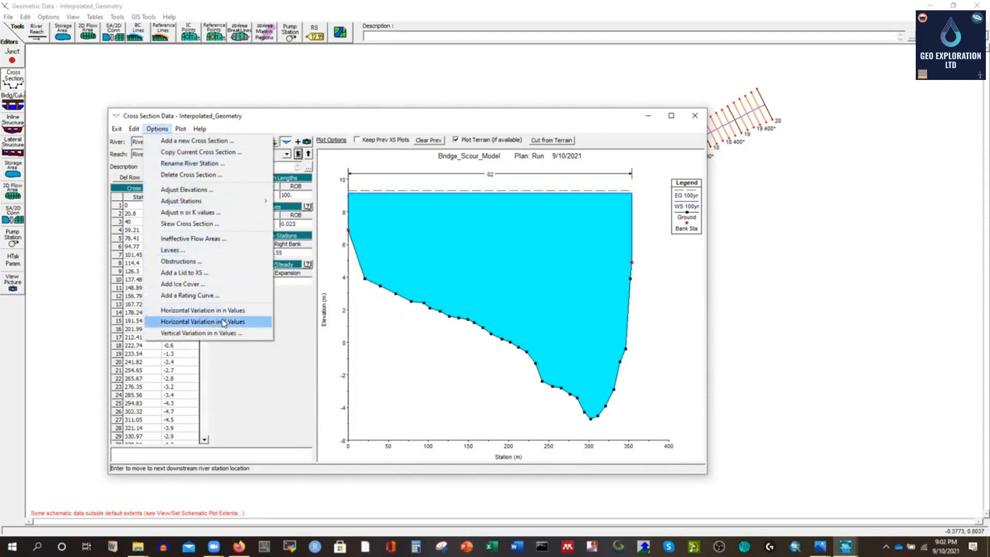
pyautogui.click(198, 130)
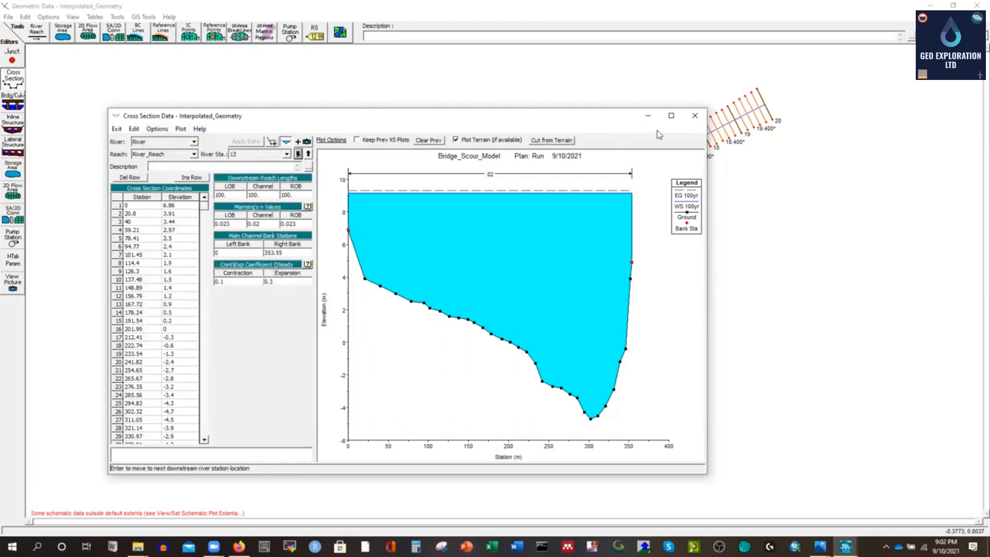
pyautogui.click(695, 116)
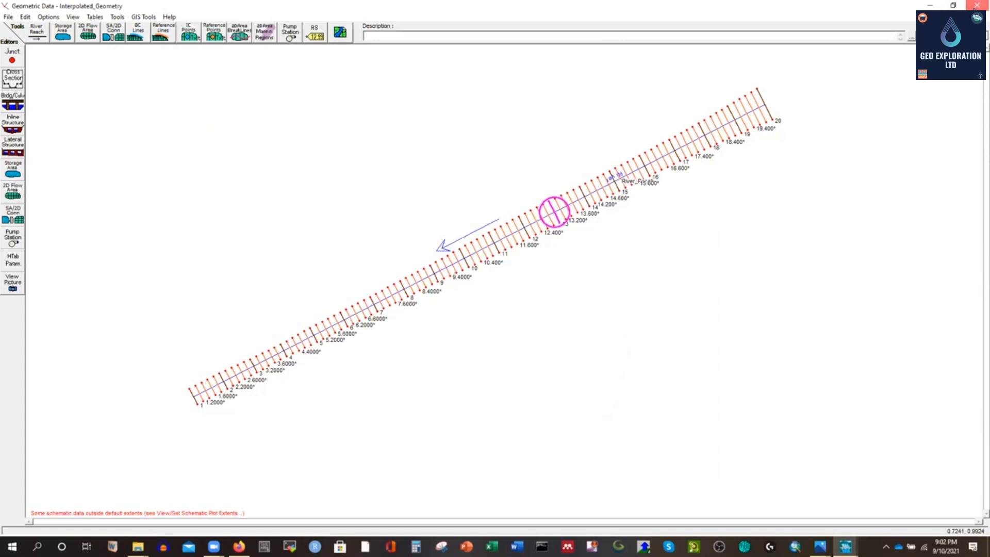
pyautogui.click(976, 5)
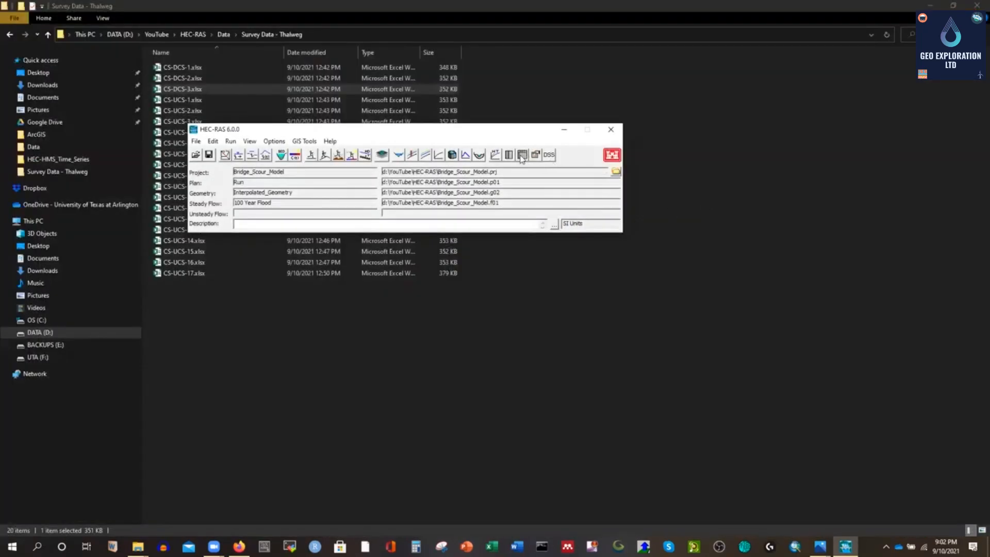
# Step: Open the profile output summary table full screen and review the total flow across all river stations
pyautogui.click(522, 158)
pyautogui.click(726, 103)
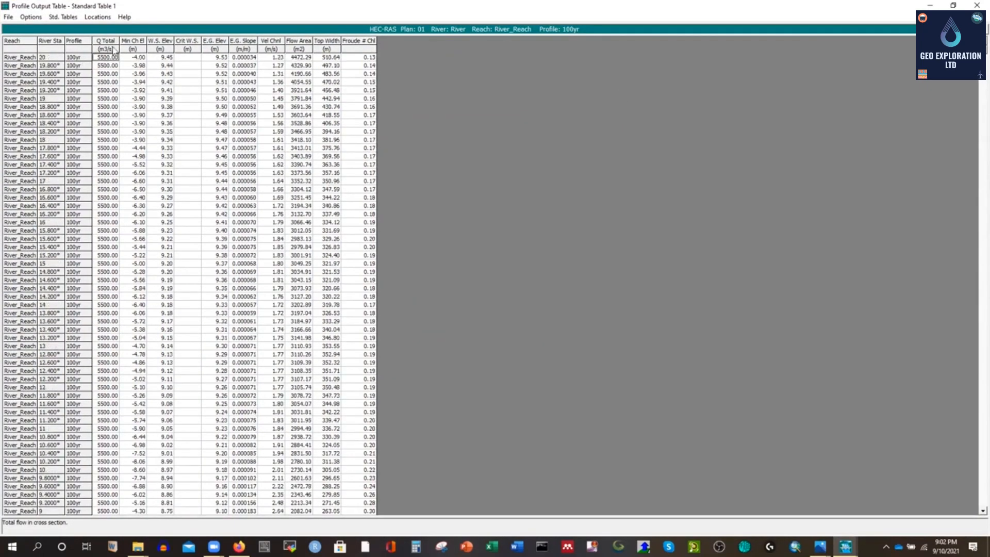
pyautogui.scroll(-13, 106, 139)
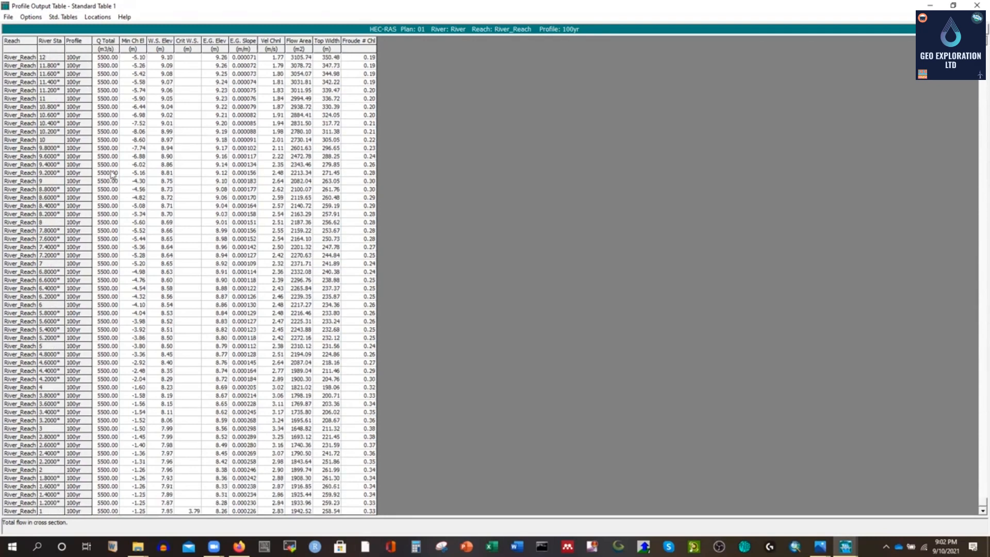
pyautogui.scroll(13, 112, 175)
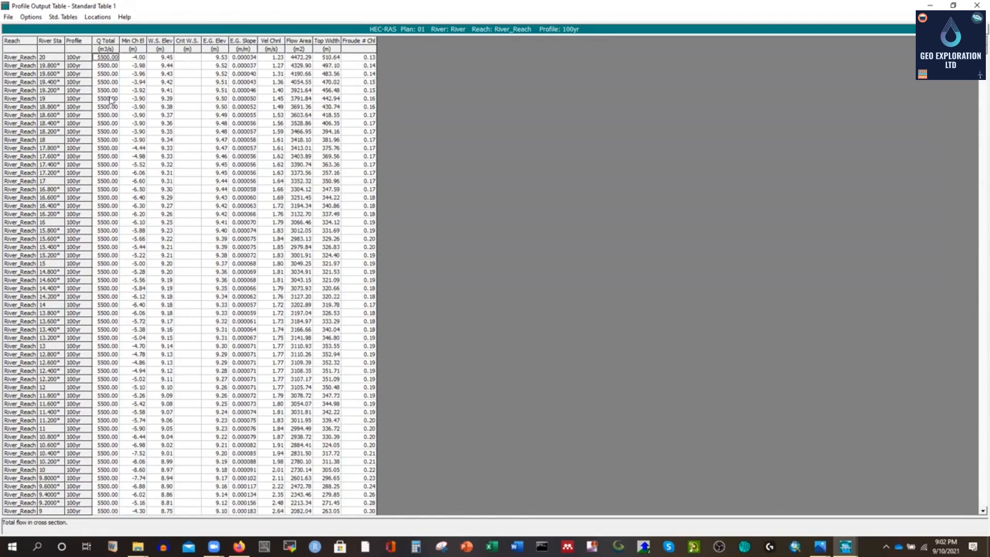
# Step: Examine the minimum channel elevation, water surface, energy grade elevation and slope, top width and Froude number along the reach
pyautogui.click(135, 59)
pyautogui.click(136, 66)
pyautogui.click(133, 91)
pyautogui.click(166, 66)
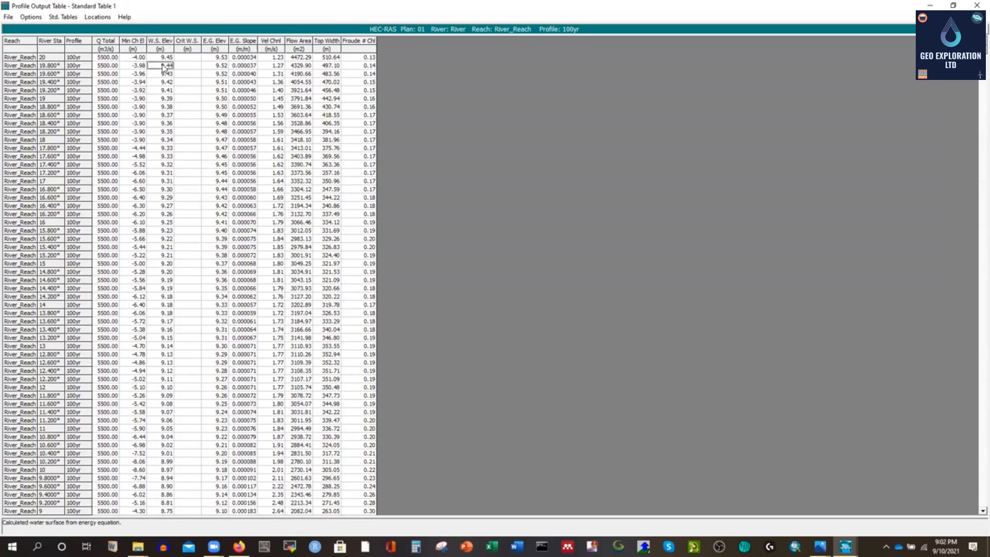
pyautogui.click(161, 90)
pyautogui.click(214, 58)
pyautogui.click(243, 65)
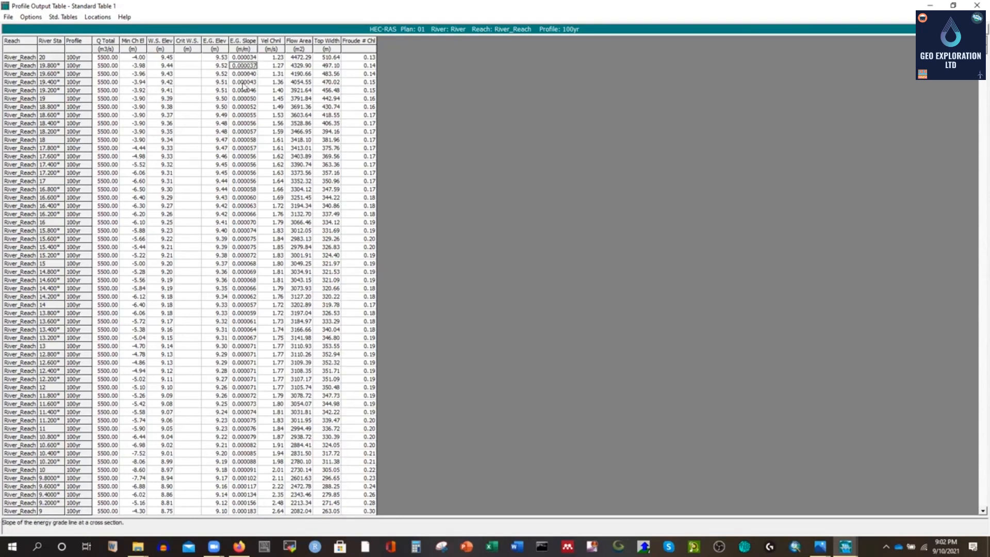
pyautogui.click(243, 140)
pyautogui.click(324, 58)
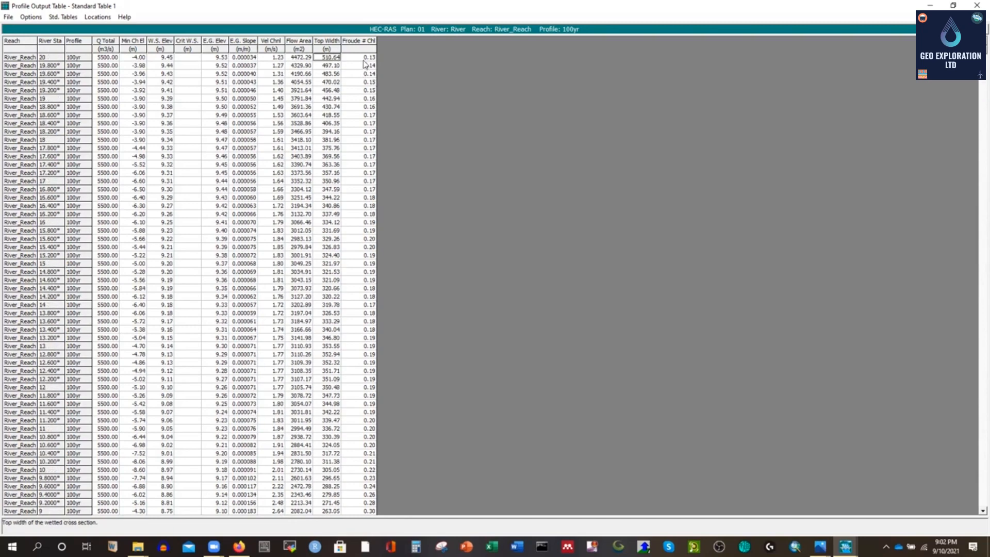
pyautogui.scroll(-13, 362, 155)
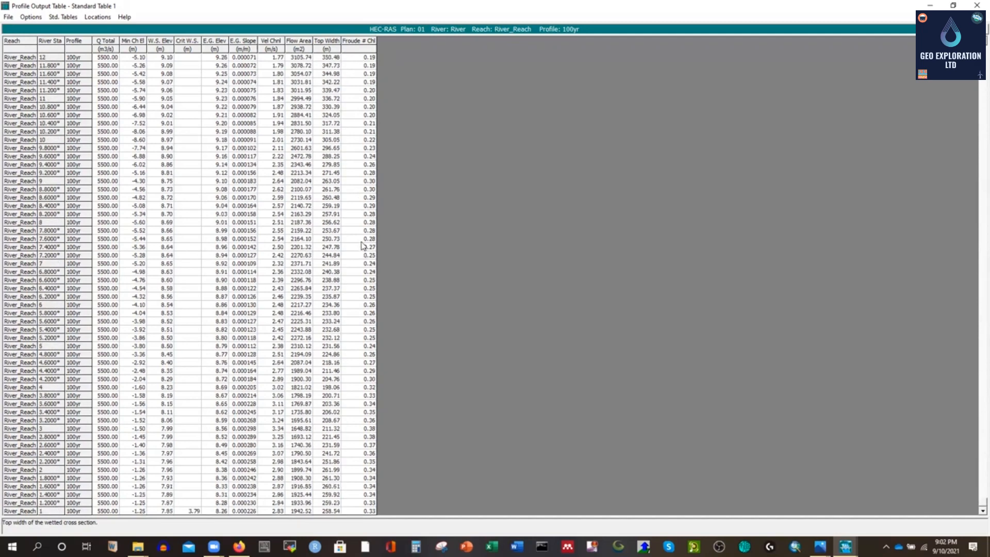
# Step: Go back to the first river station in the profile output summary table and close the table
pyautogui.scroll(13, 360, 240)
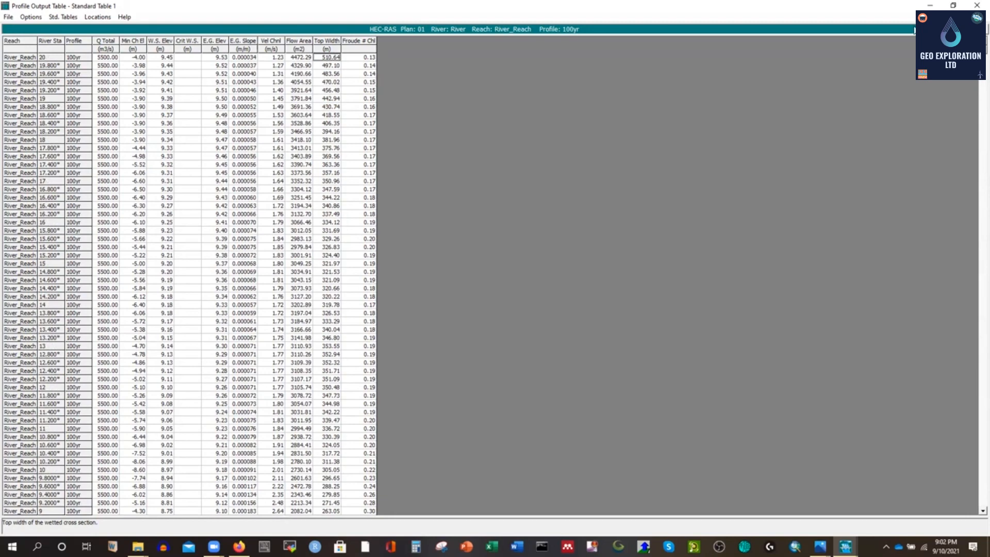
pyautogui.click(953, 5)
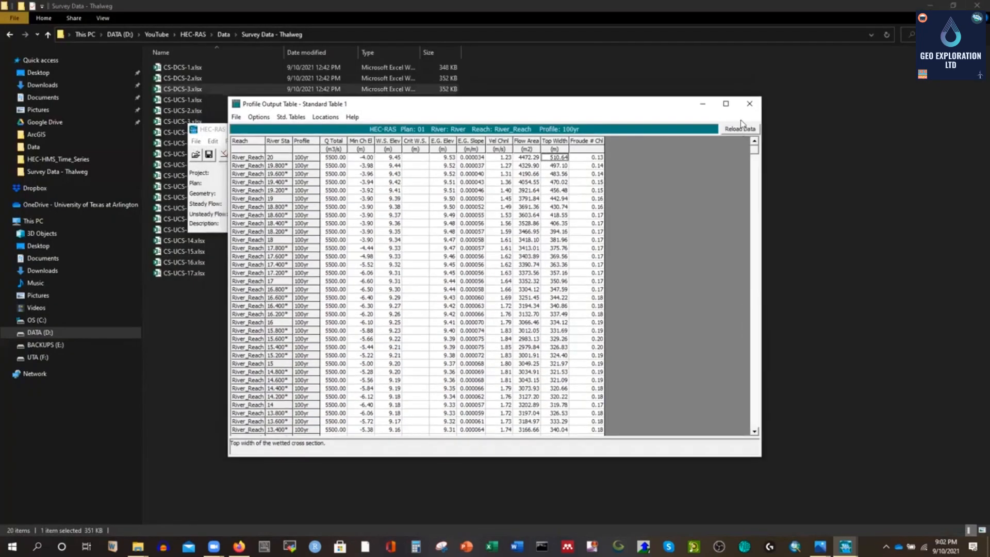
pyautogui.click(749, 103)
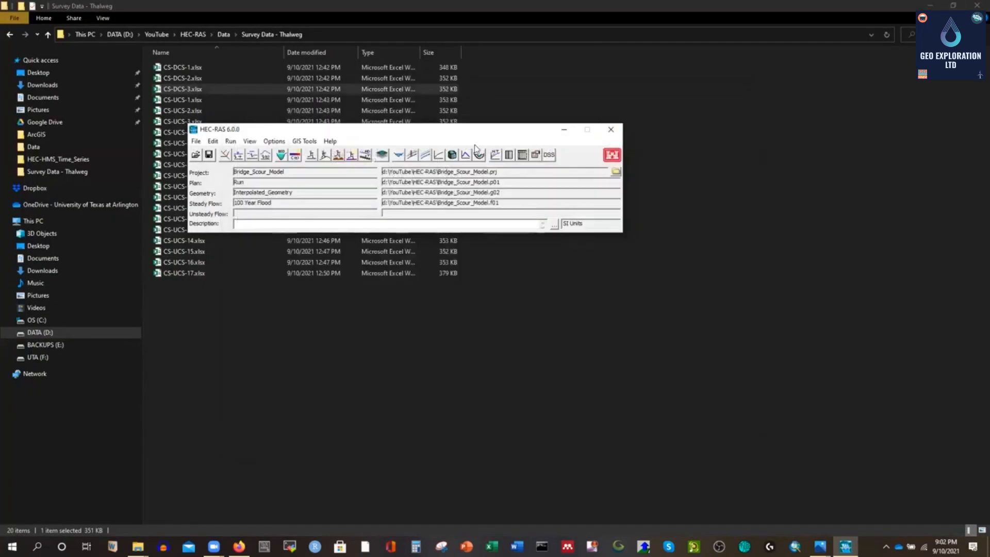
# Step: Examine the general profile plot of 100yr channel velocity along the main channel distance, and close it
pyautogui.click(426, 155)
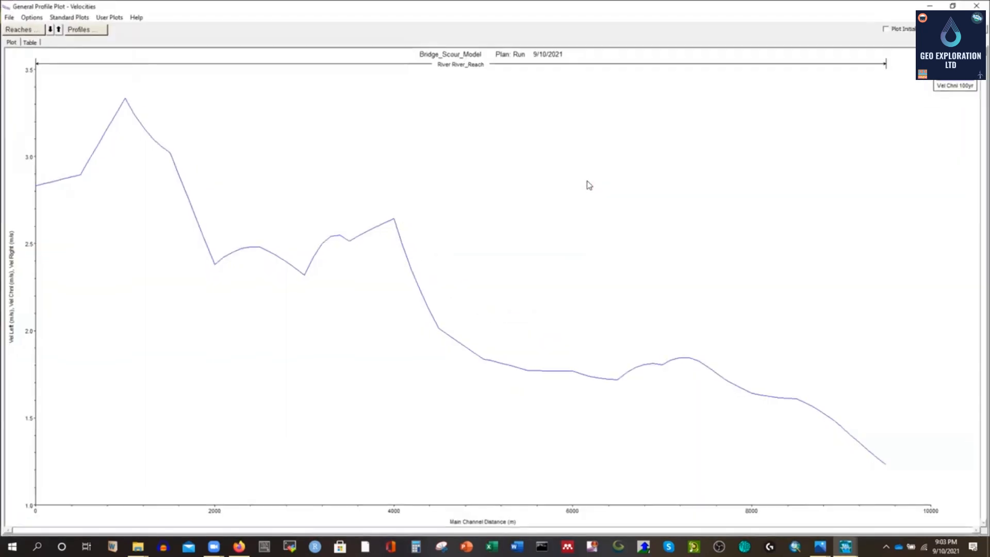
pyautogui.click(586, 182)
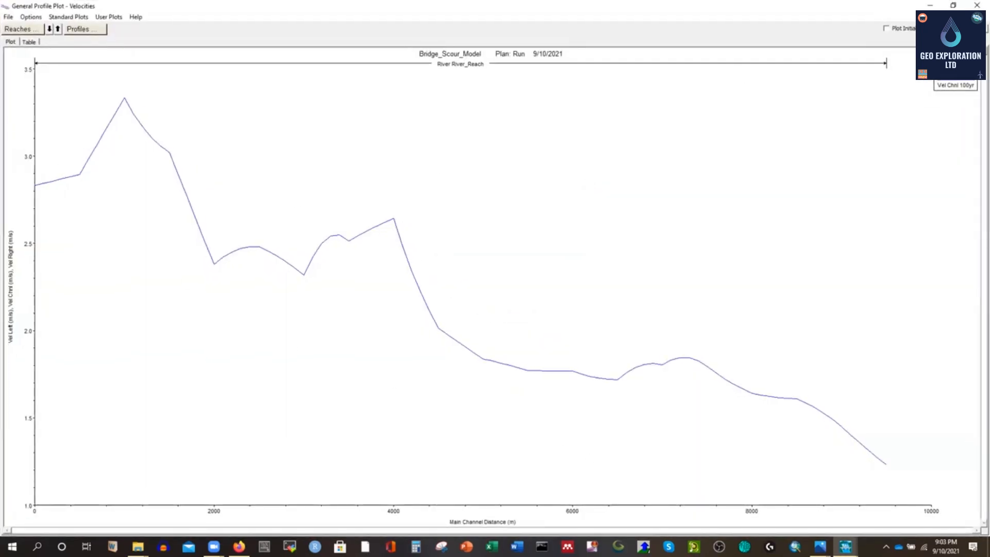
pyautogui.click(976, 5)
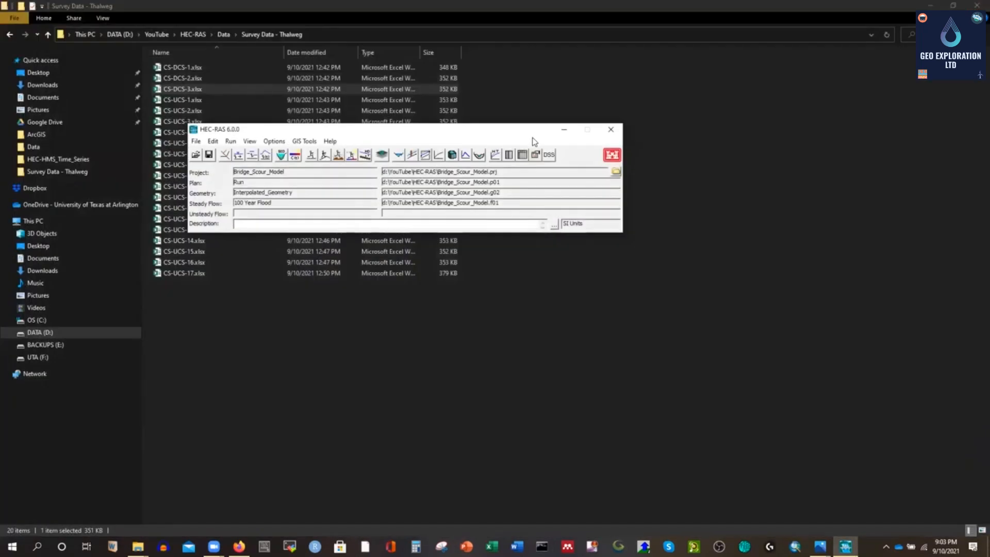
# Step: Review the plot variables available for the cross section at river station 13, leaving them as they are, and close the plot
pyautogui.click(399, 155)
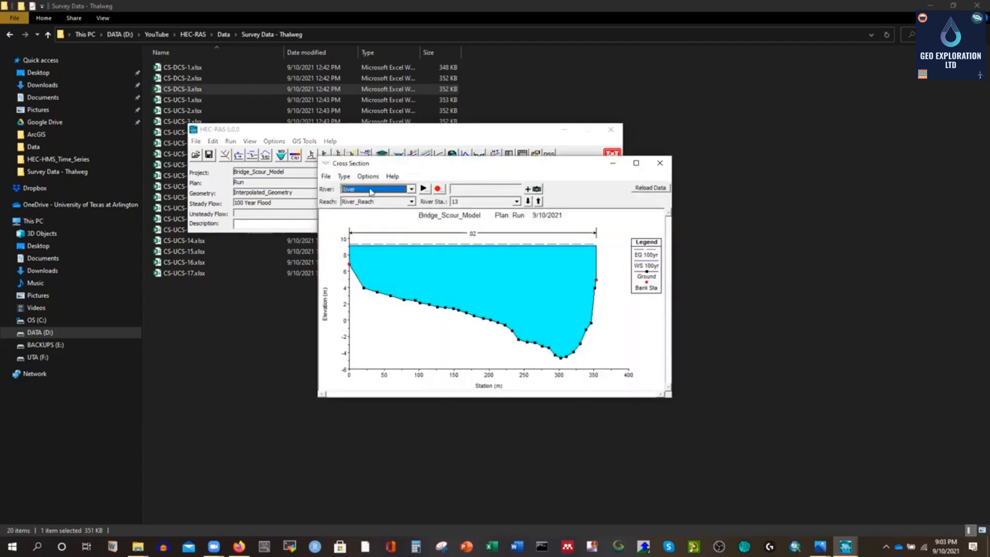
pyautogui.click(368, 176)
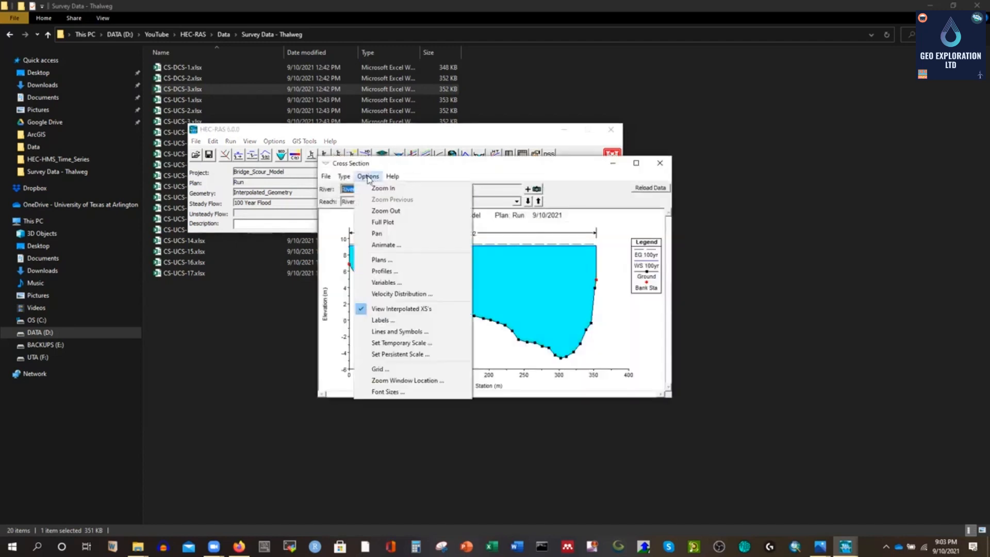
pyautogui.click(381, 284)
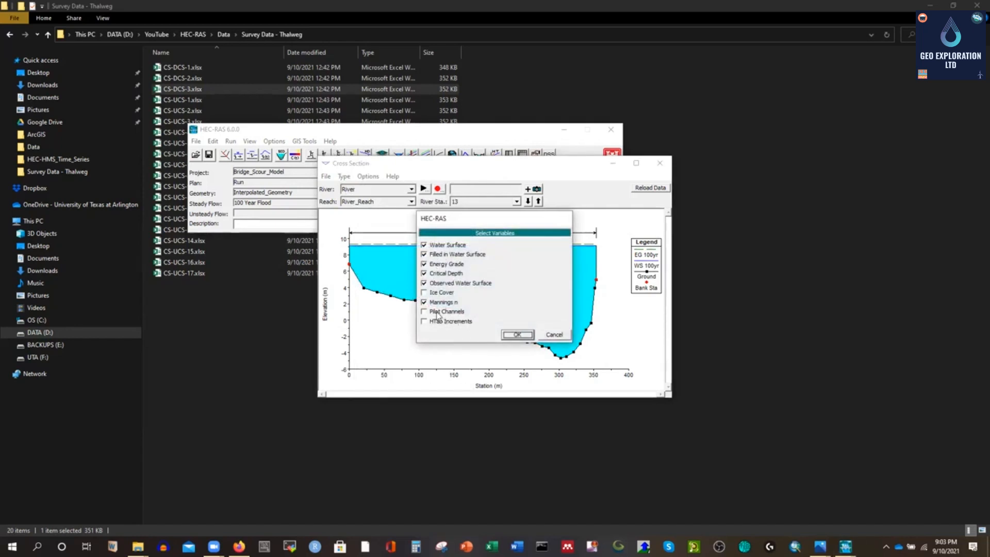
pyautogui.click(553, 335)
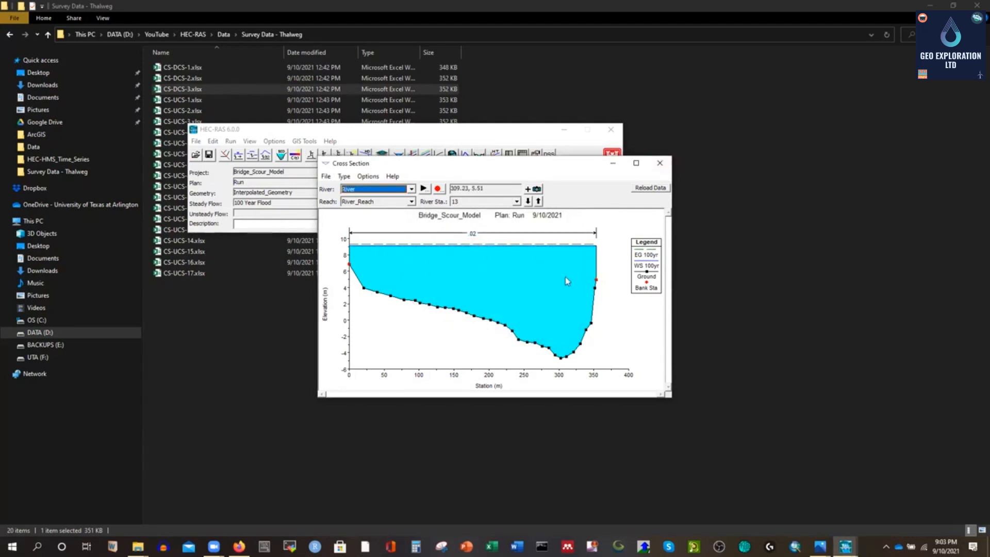
pyautogui.click(658, 166)
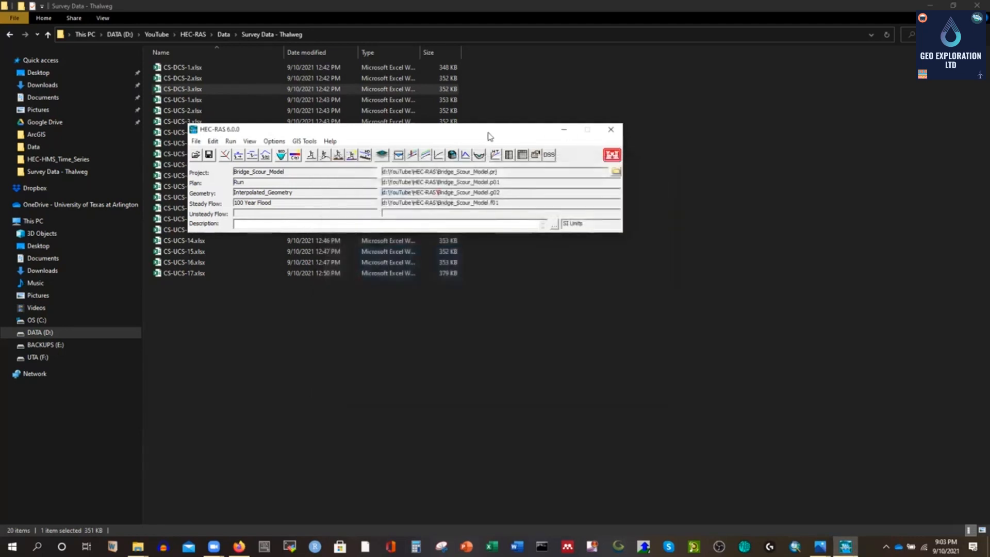
# Step: Open the flow distribution locations for the steady flow analysis and set the global left overbank (LOB) subsections to 10
pyautogui.moveTo(538, 136); pyautogui.dragTo(590, 137)
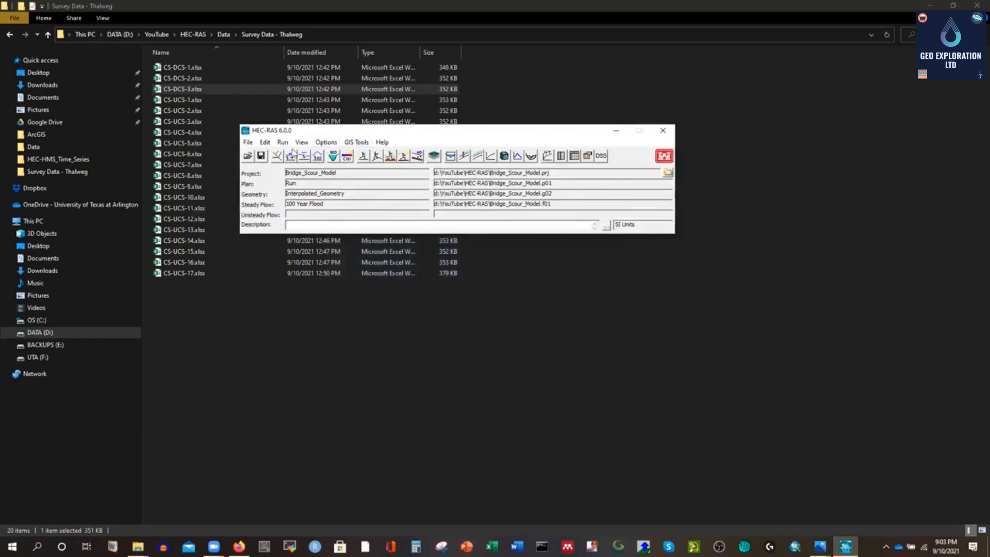
pyautogui.click(265, 143)
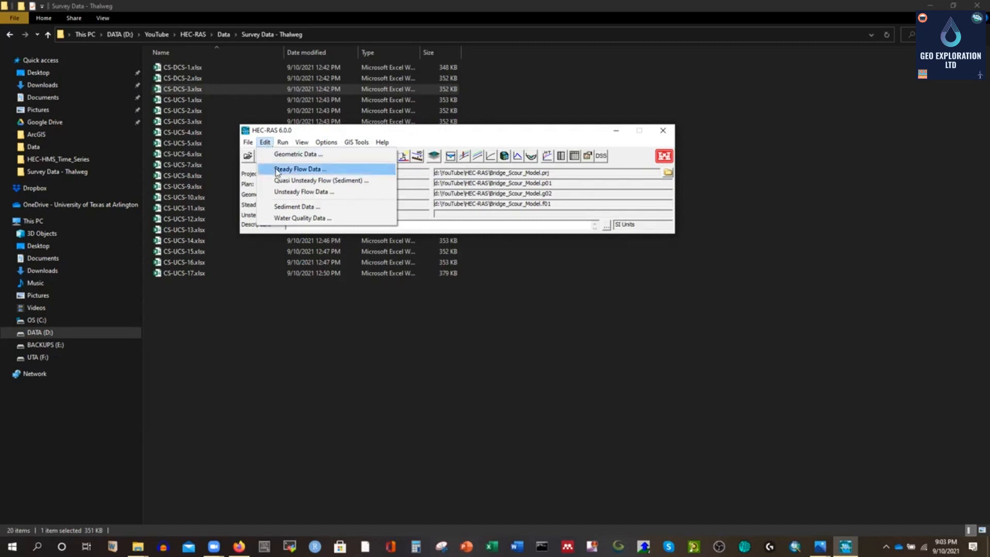
pyautogui.moveTo(281, 142)
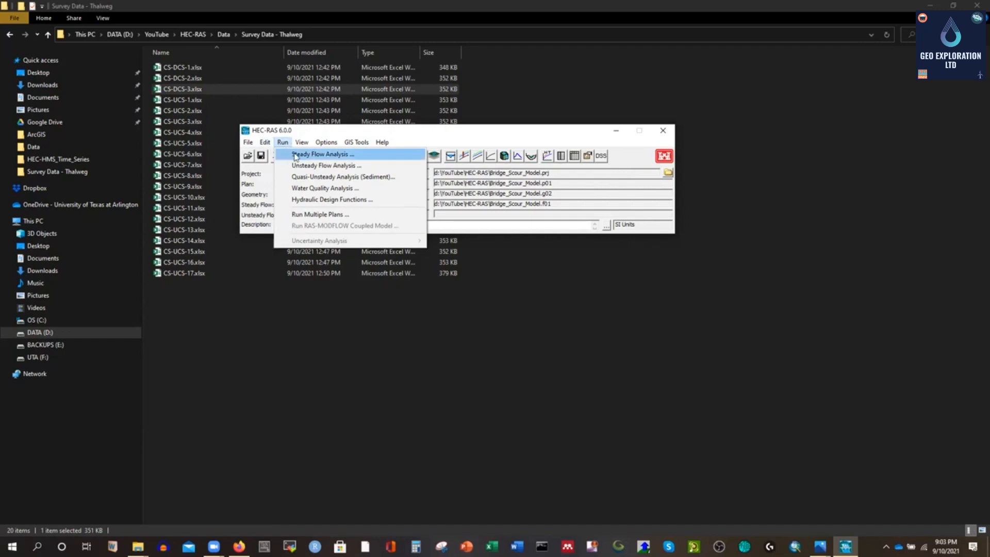
pyautogui.click(295, 155)
pyautogui.moveTo(474, 213); pyautogui.dragTo(438, 197)
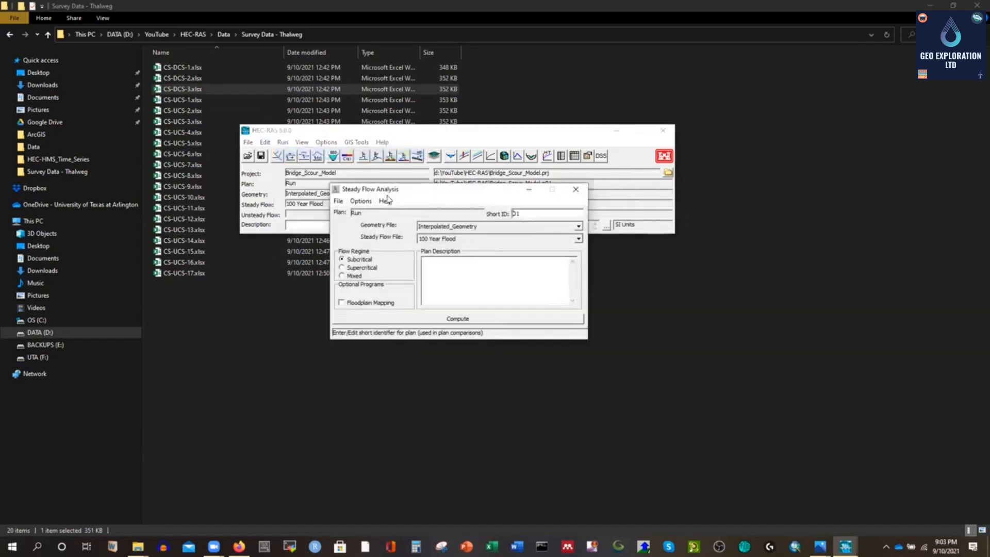
pyautogui.click(359, 201)
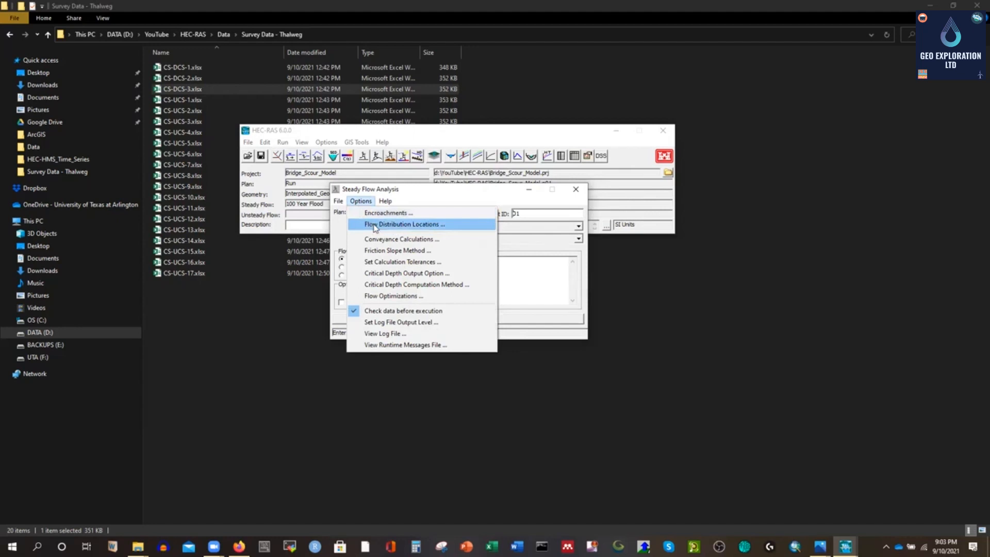
pyautogui.click(374, 226)
pyautogui.click(512, 223)
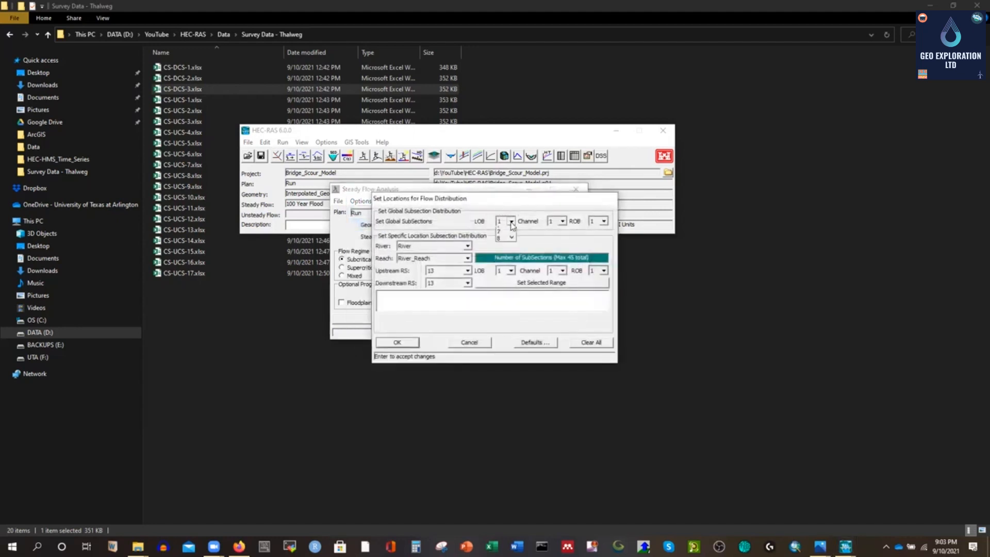
pyautogui.click(511, 278)
pyautogui.click(511, 277)
pyautogui.click(511, 278)
pyautogui.click(500, 272)
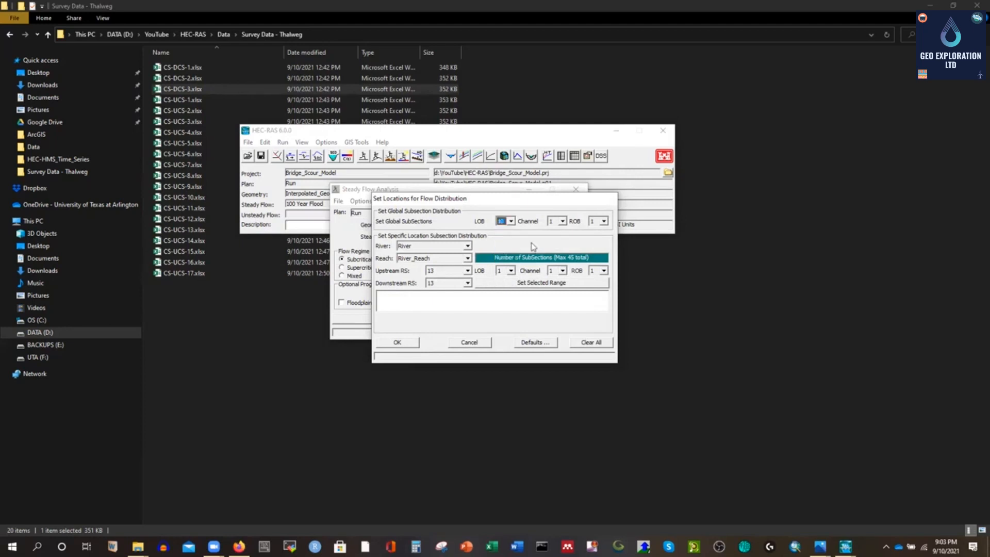
# Step: Set the global channel and right overbank (ROB) subsections to 10 each for the flow distribution
pyautogui.click(563, 222)
pyautogui.click(564, 278)
pyautogui.click(563, 278)
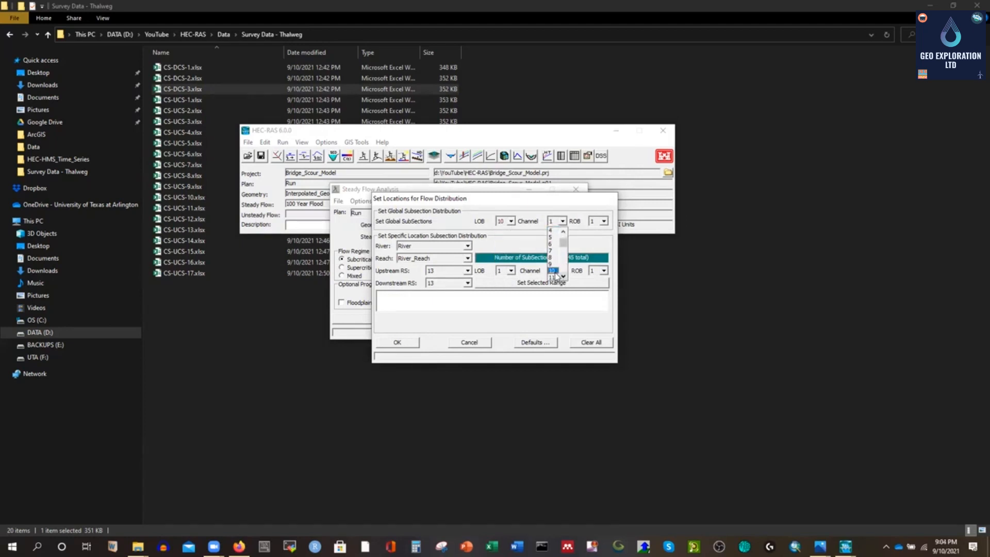
pyautogui.click(554, 275)
pyautogui.click(605, 221)
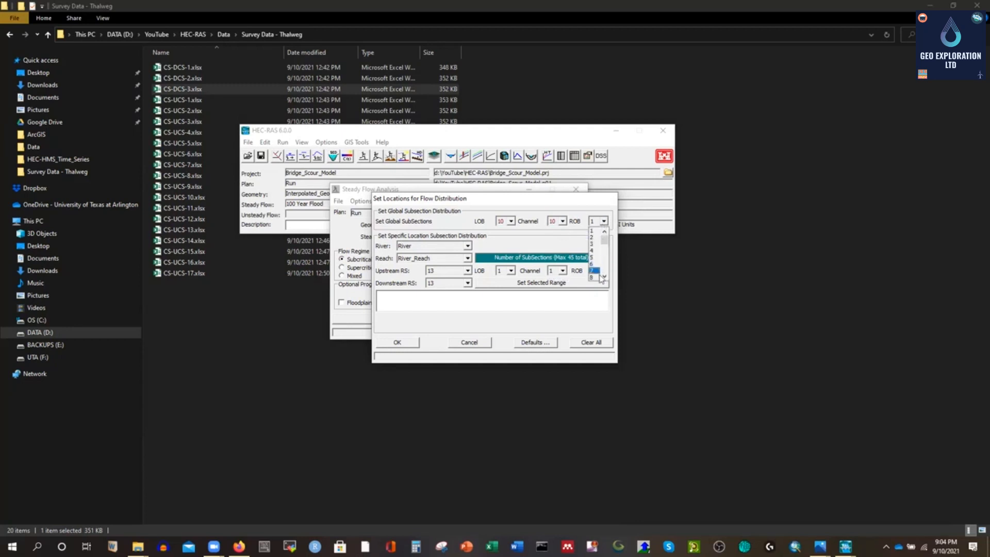
pyautogui.click(604, 278)
pyautogui.click(604, 278)
pyautogui.click(604, 278)
pyautogui.click(597, 272)
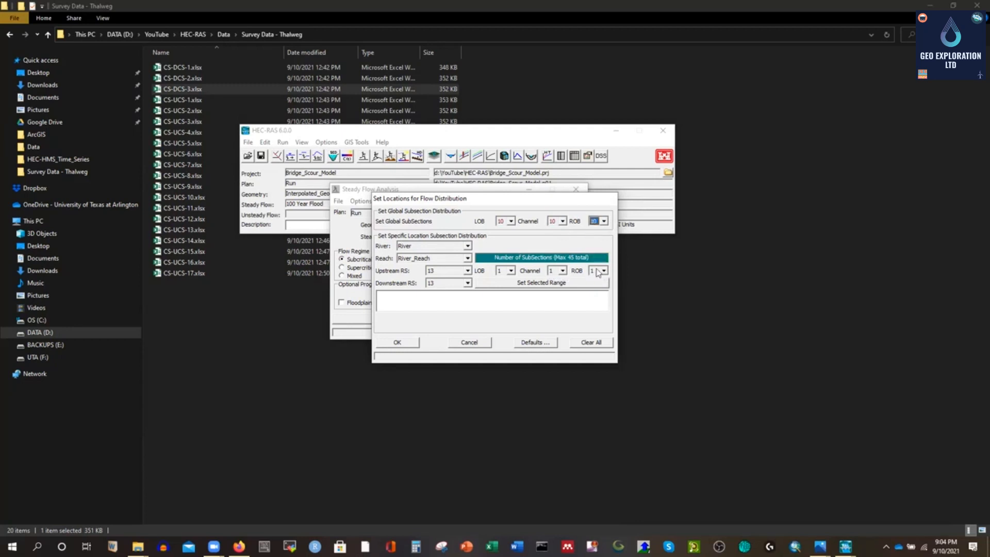
# Step: Set the specific-location LOB, channel and ROB subsections to 10 each for river station 13, and accept the flow distribution settings
pyautogui.click(511, 271)
pyautogui.moveTo(511, 289)
pyautogui.mouseDown()
pyautogui.moveTo(509, 305)
pyautogui.moveTo(510, 289)
pyautogui.mouseUp()
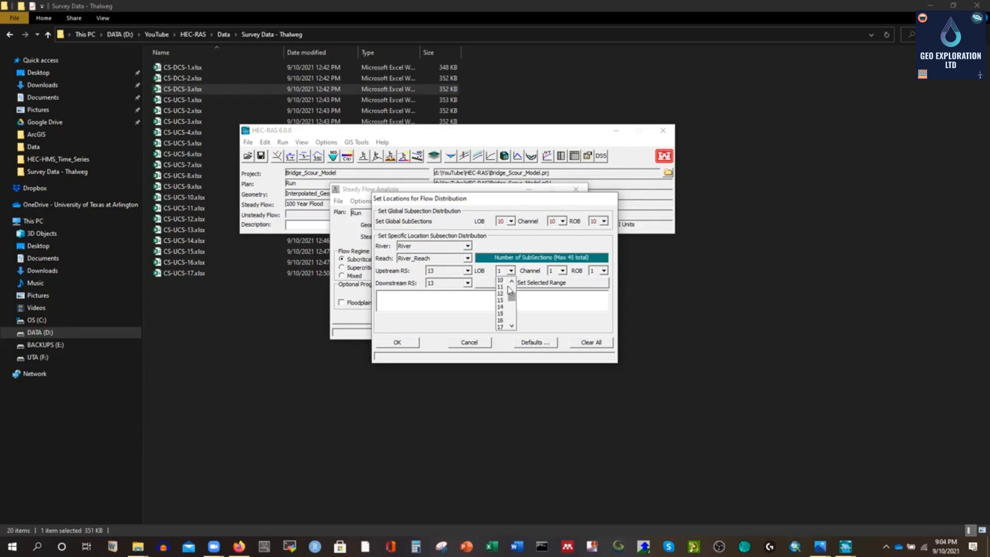
pyautogui.click(502, 280)
pyautogui.click(562, 270)
pyautogui.scroll(-2, 561, 291)
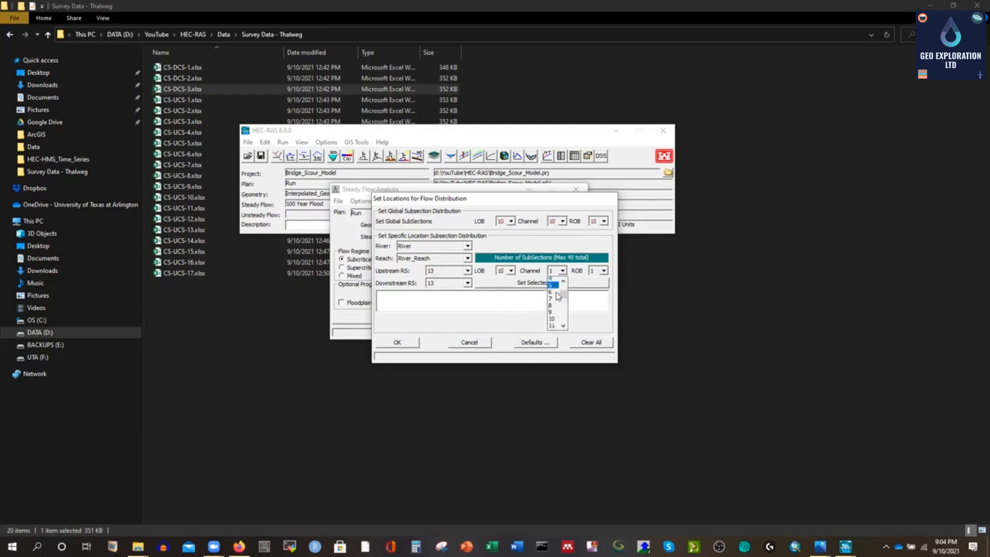
pyautogui.click(553, 300)
pyautogui.click(604, 271)
pyautogui.scroll(-1, 596, 299)
pyautogui.click(595, 323)
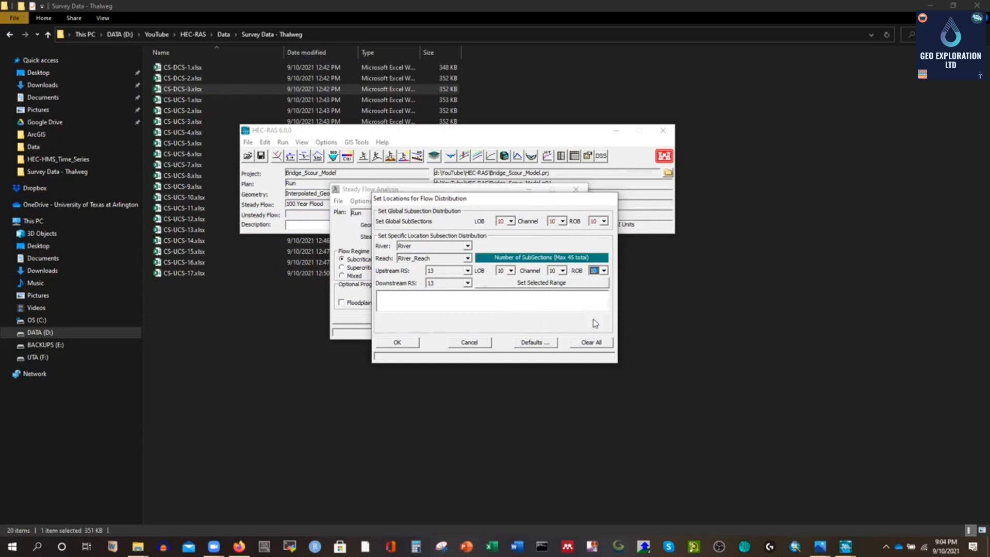
pyautogui.click(398, 342)
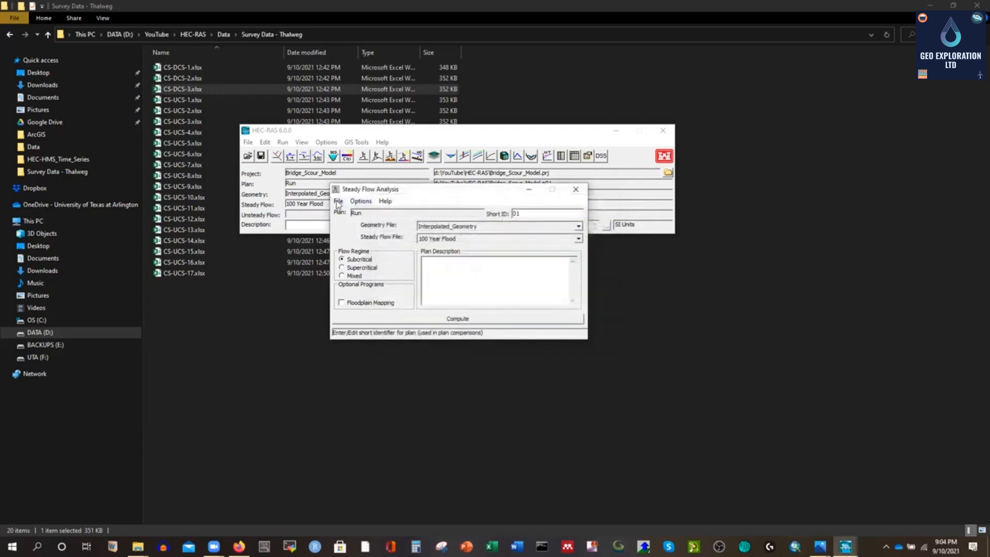
# Step: Save the plan and recompute the steady flow simulation, closing the computation and analysis windows
pyautogui.click(338, 202)
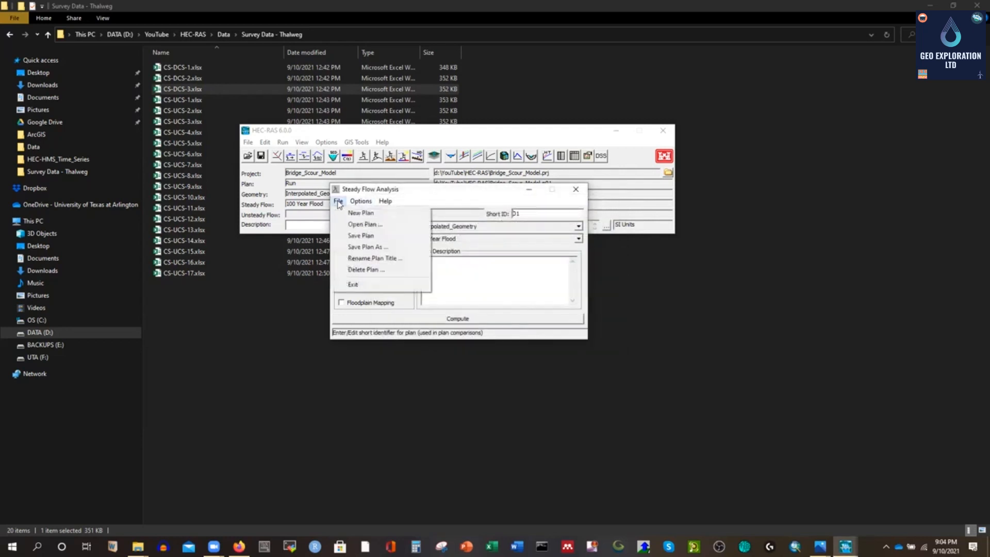
pyautogui.click(352, 236)
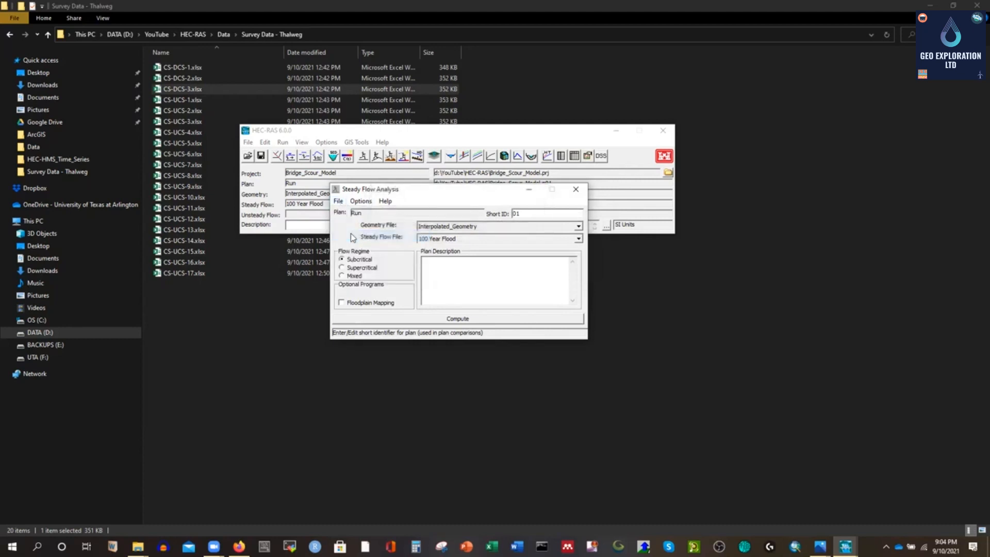
pyautogui.click(451, 320)
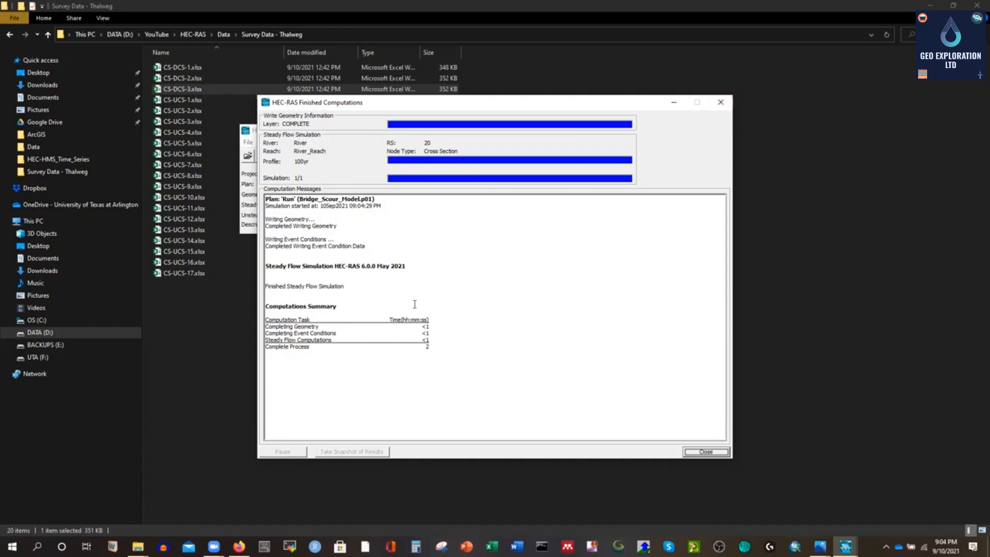
pyautogui.click(727, 105)
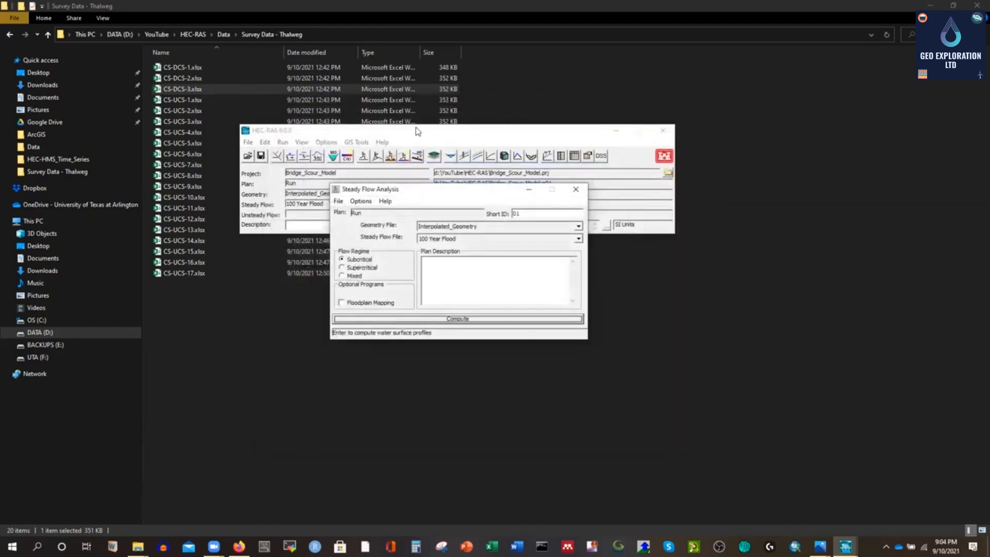
pyautogui.click(573, 192)
# Step: Show the cross section at river station 13 full screen and plot its velocity distribution with the maximum range per plot
pyautogui.click(450, 156)
pyautogui.click(638, 164)
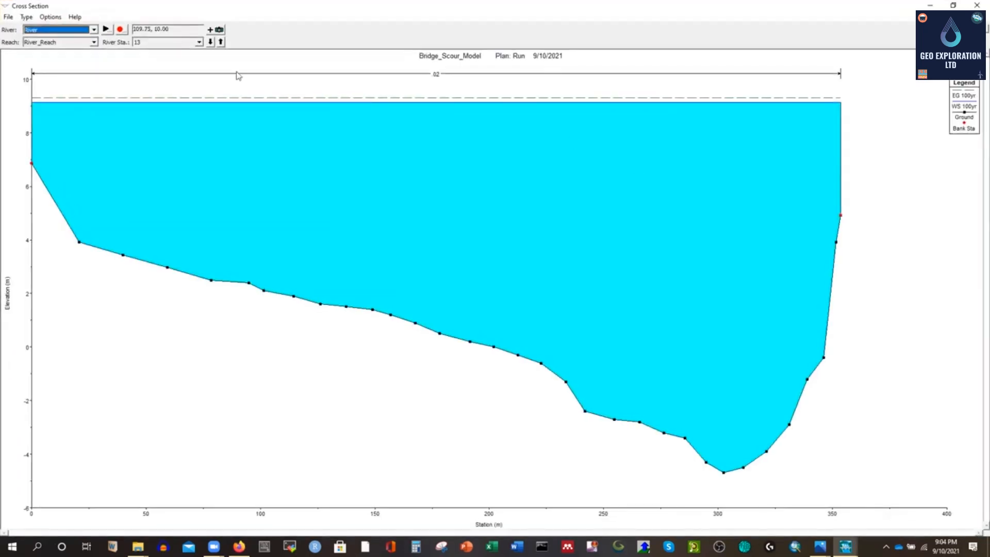
pyautogui.click(50, 17)
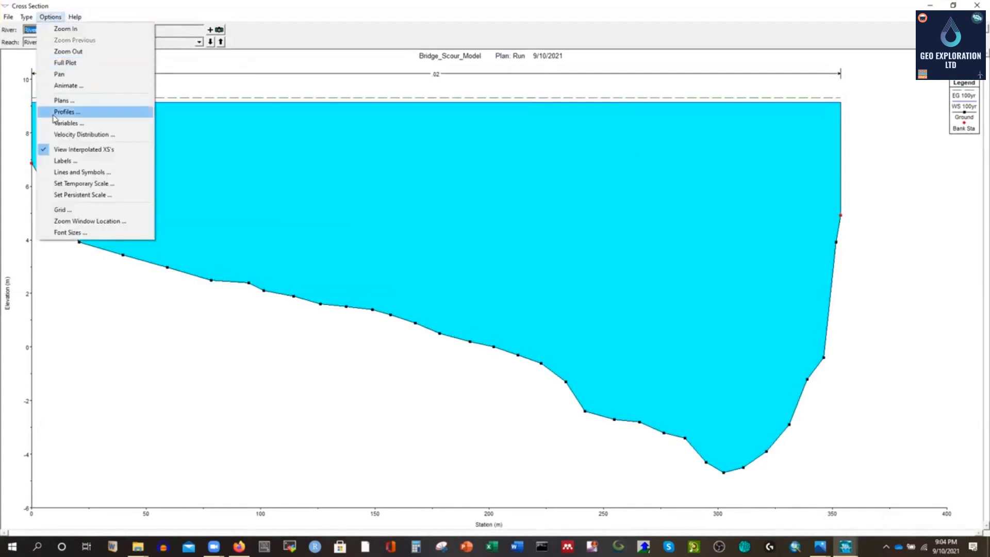
pyautogui.click(71, 136)
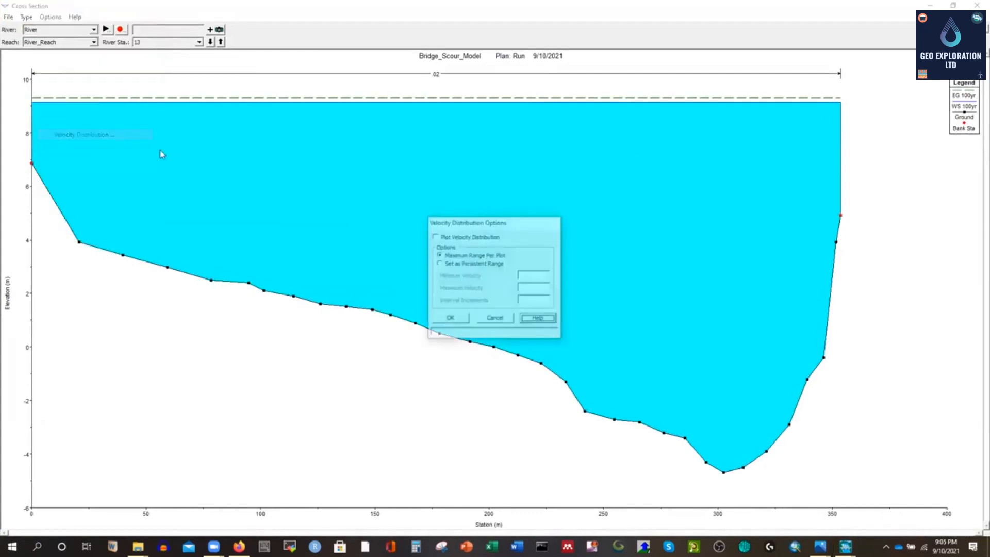
pyautogui.click(435, 236)
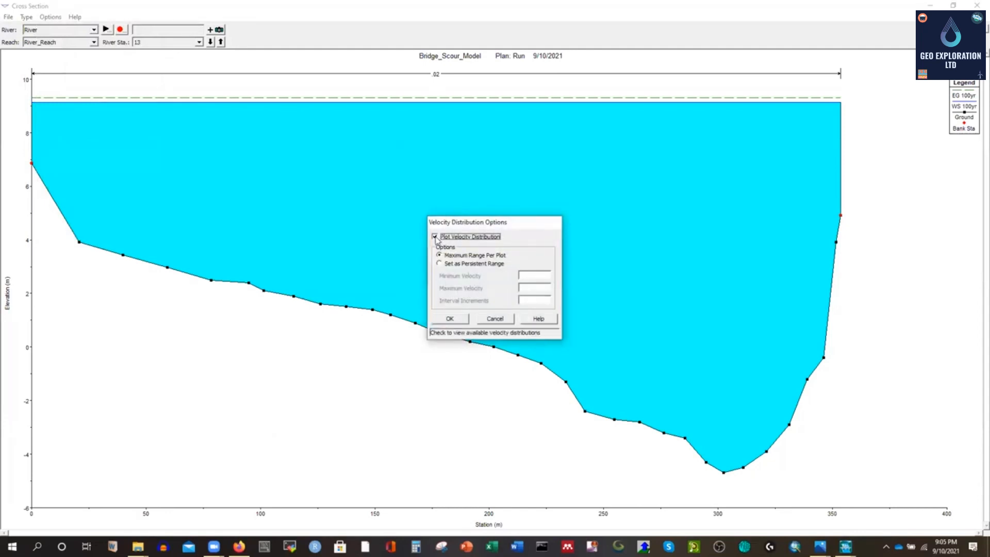
pyautogui.click(448, 320)
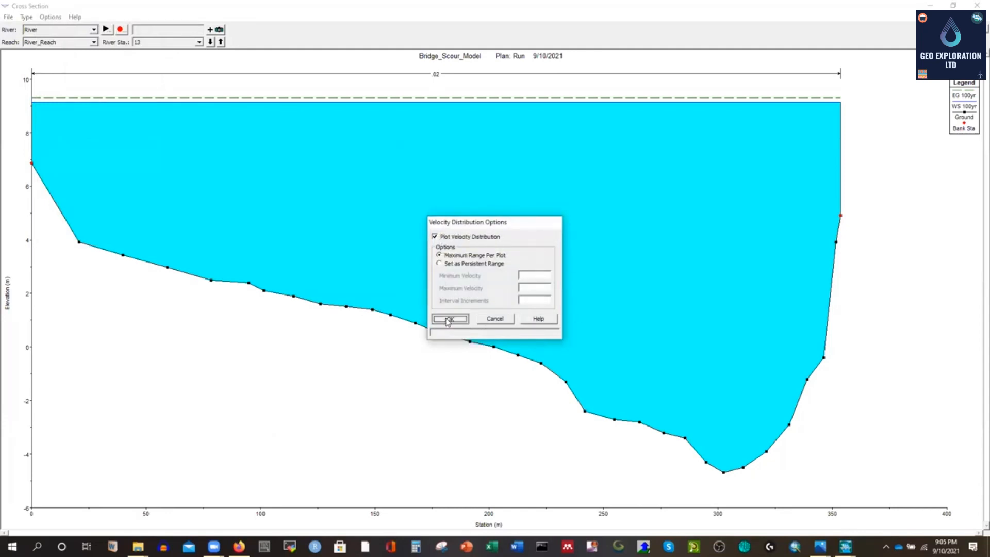
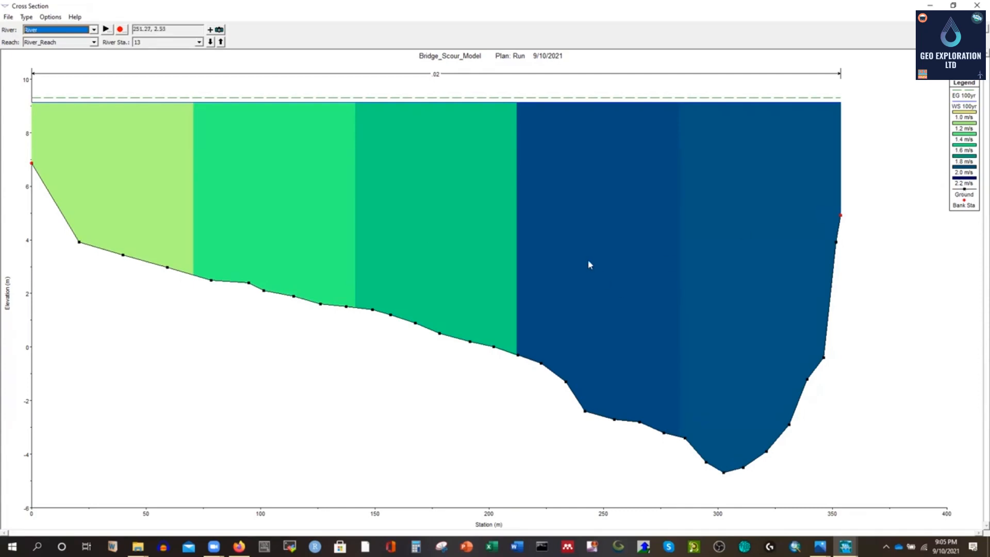
# Step: Restore the cross-section window to a smaller size and copy the river station 13 velocity plot to the clipboard
pyautogui.click(953, 5)
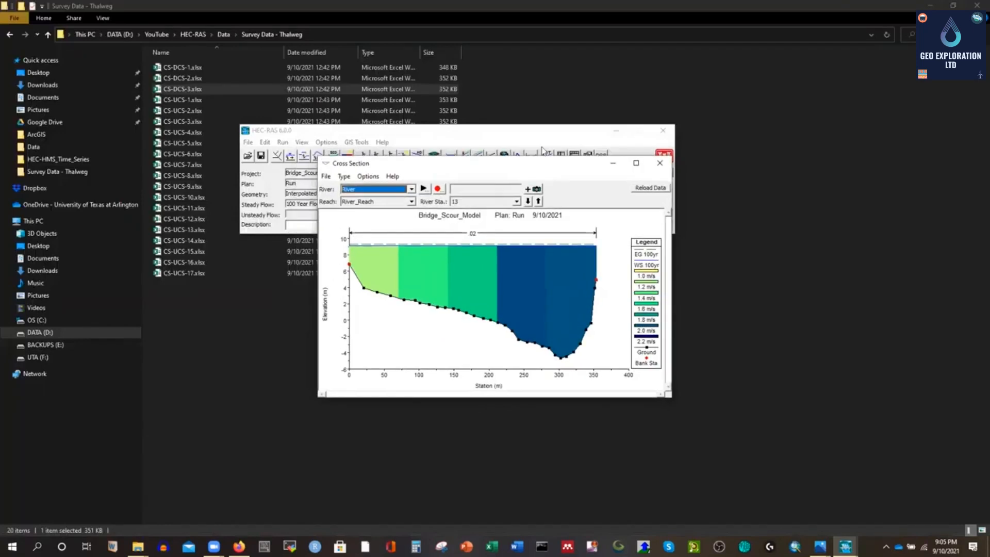
pyautogui.moveTo(484, 163); pyautogui.dragTo(415, 129)
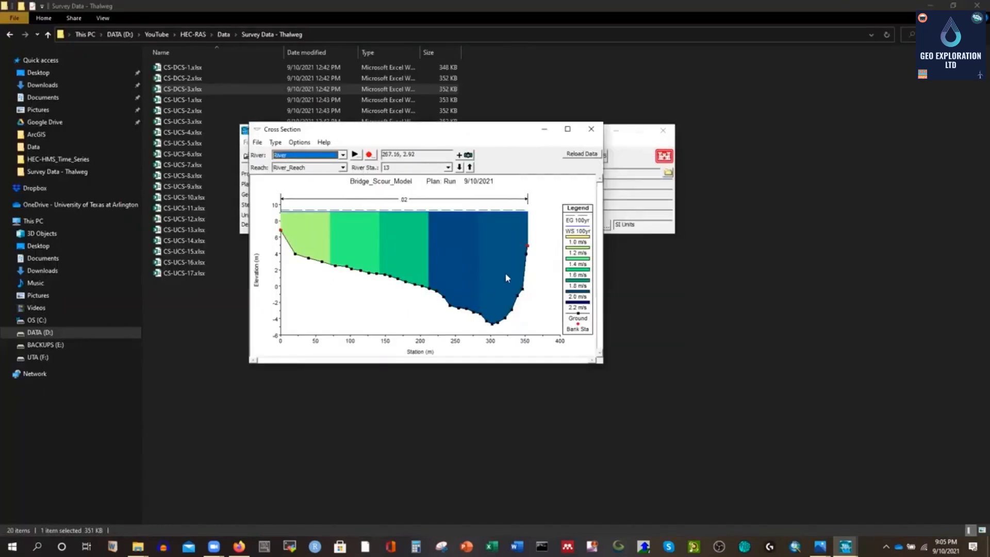
pyautogui.click(256, 143)
pyautogui.click(277, 155)
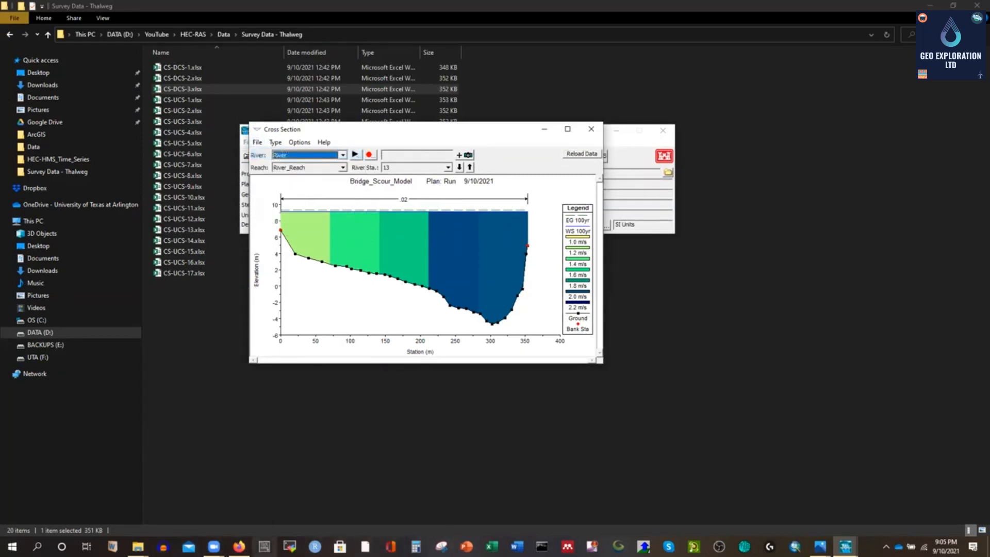
# Step: Switch to Word, create a blank document and paste the copied velocity plot into it
pyautogui.click(516, 546)
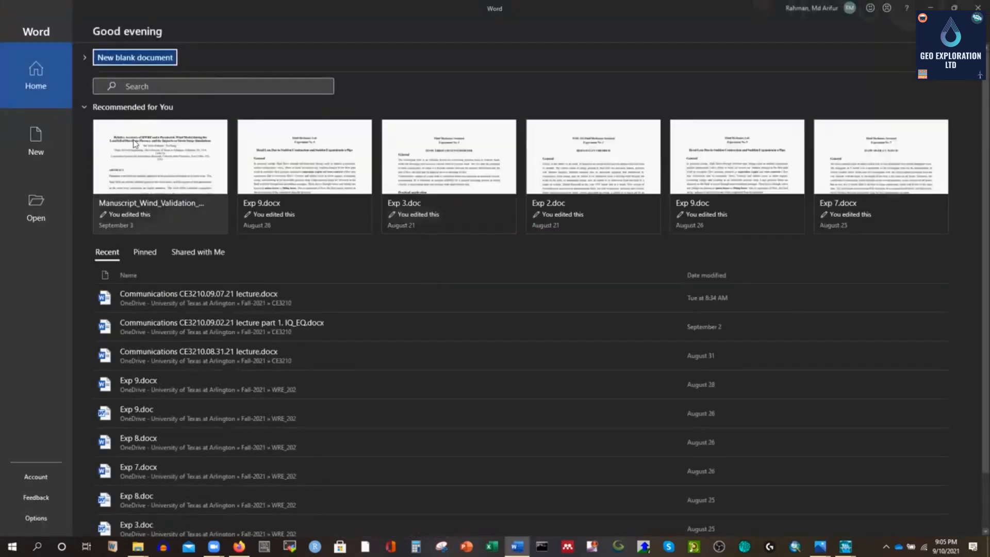
pyautogui.click(50, 153)
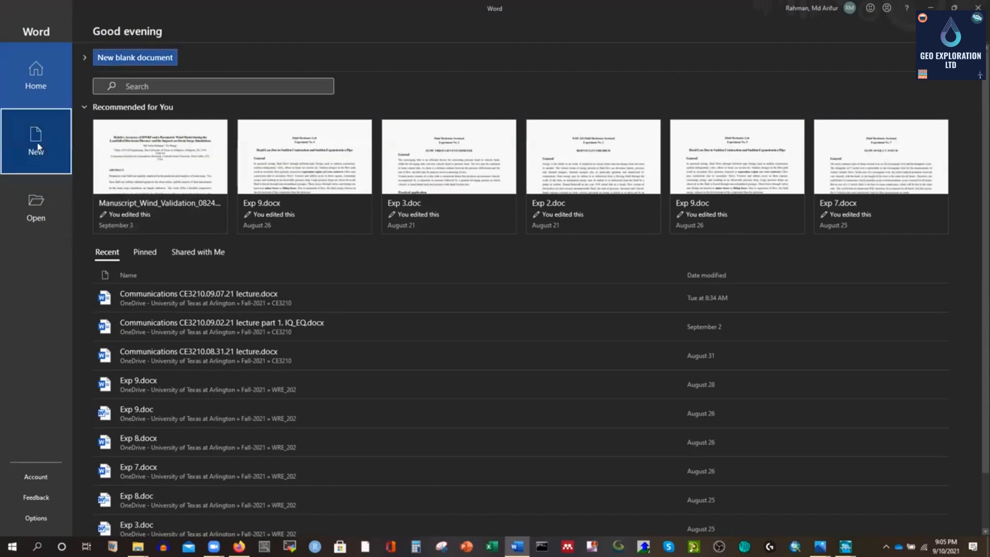
pyautogui.click(148, 111)
pyautogui.hotkey('ctrl', 'v')
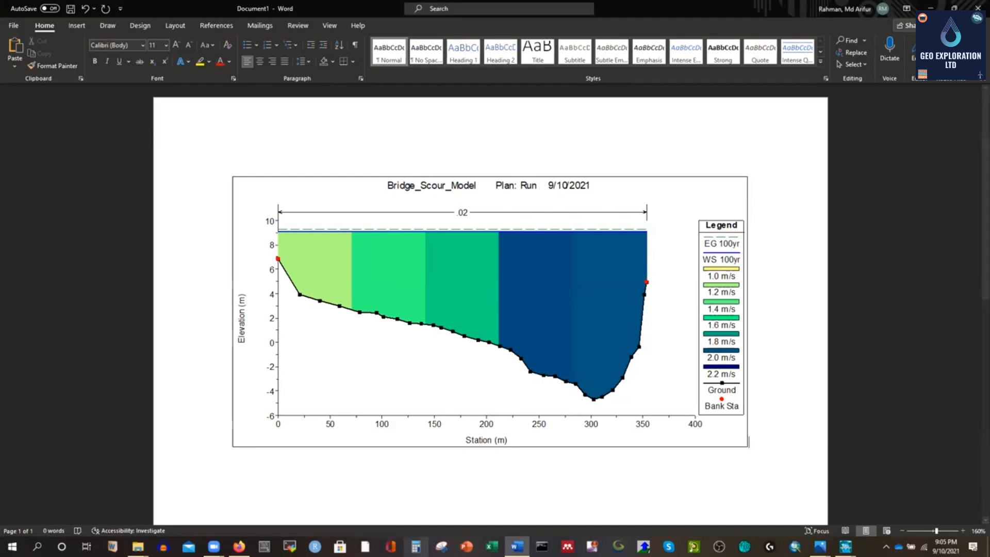
# Step: Return to the HEC-RAS cross-section plot, step downstream to river station 8.2000* and copy its velocity plot to the clipboard
pyautogui.moveTo(846, 545)
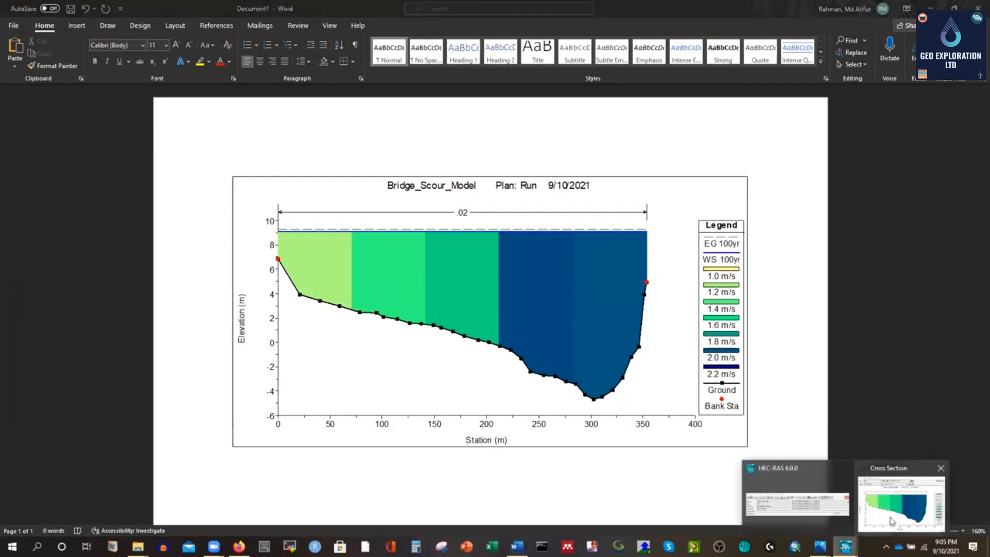
pyautogui.click(902, 500)
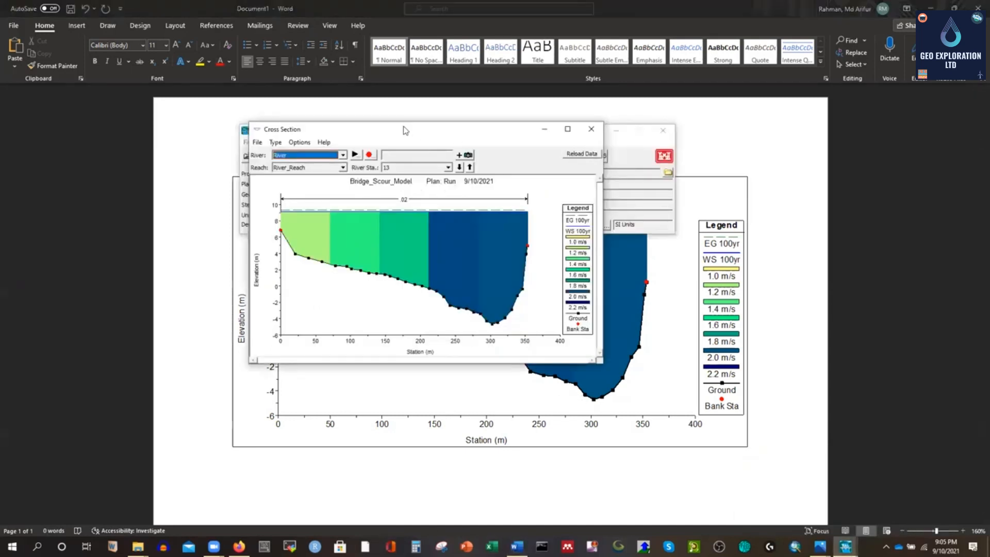
pyautogui.click(460, 167)
pyautogui.click(459, 167)
pyautogui.click(459, 167)
pyautogui.click(459, 167)
pyautogui.click(459, 167)
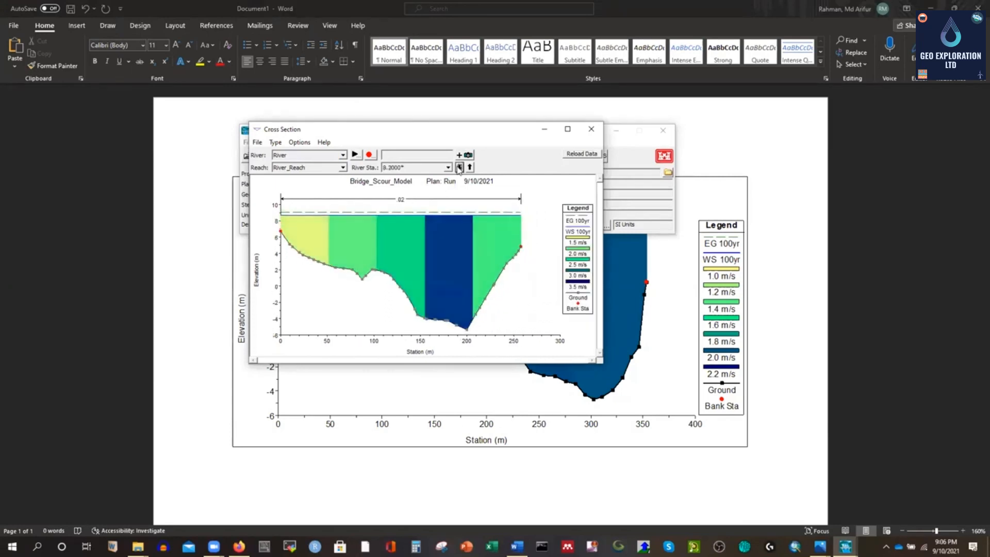
pyautogui.click(458, 168)
pyautogui.click(448, 167)
pyautogui.click(460, 168)
pyautogui.click(257, 142)
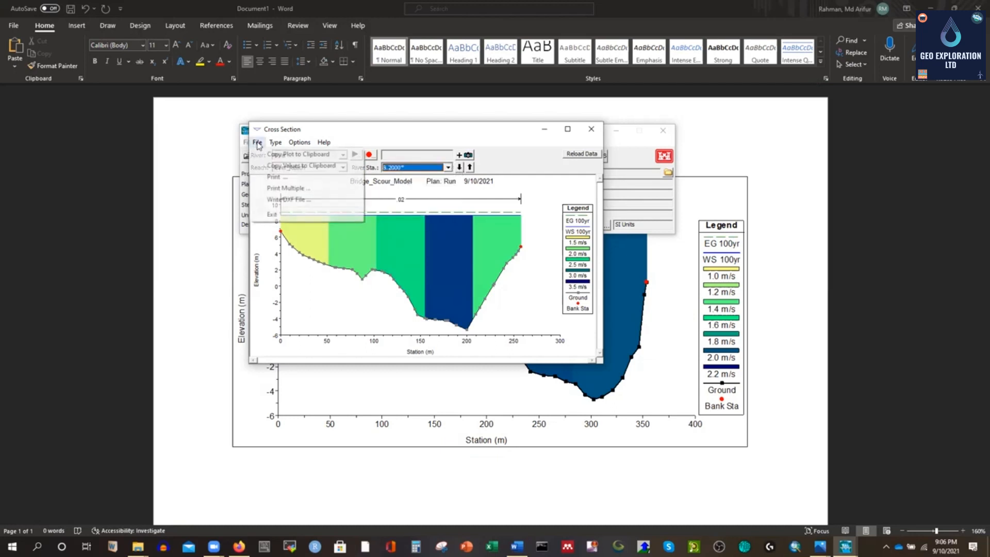
pyautogui.click(283, 154)
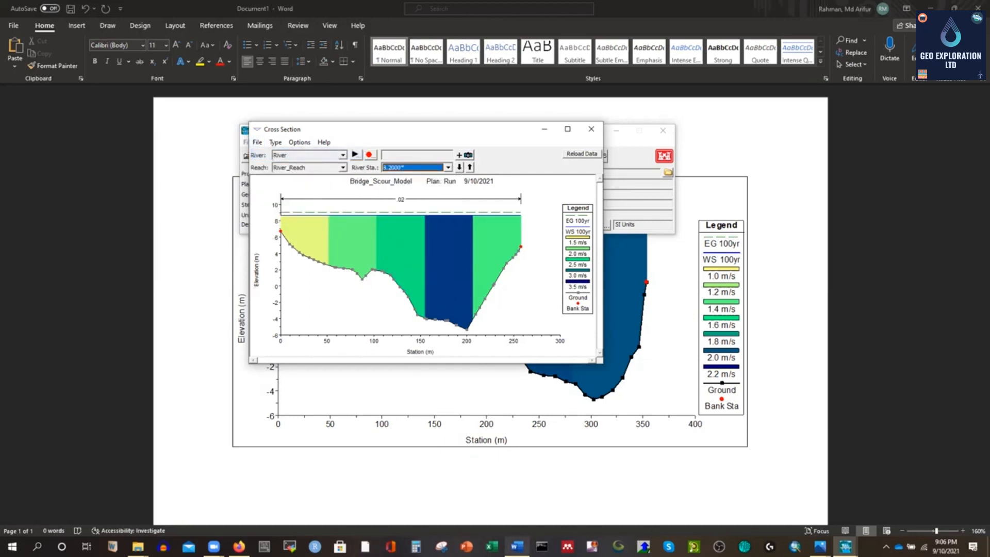
# Step: Switch to Word, paste the second velocity plot below the first and compare the two
pyautogui.click(515, 546)
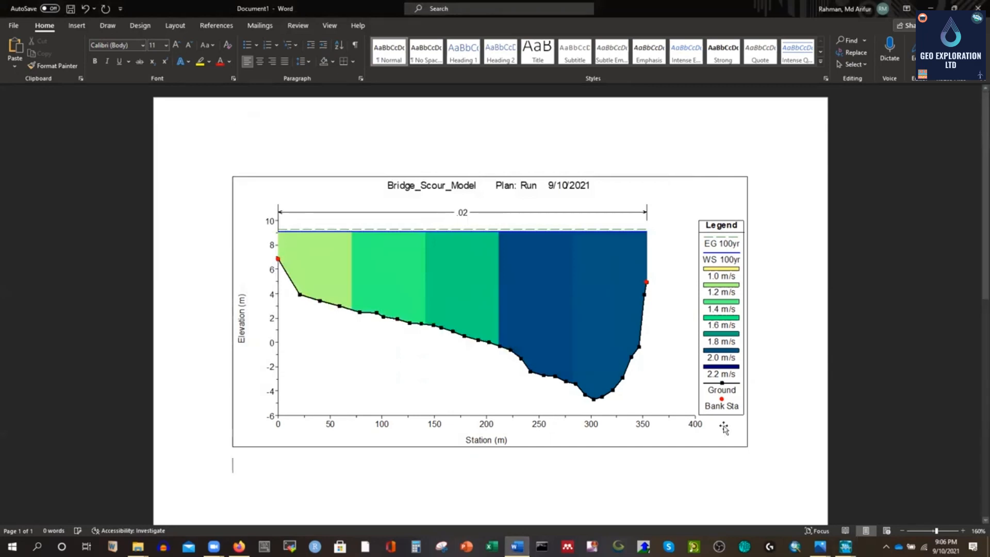
pyautogui.hotkey('ctrl', 'v')
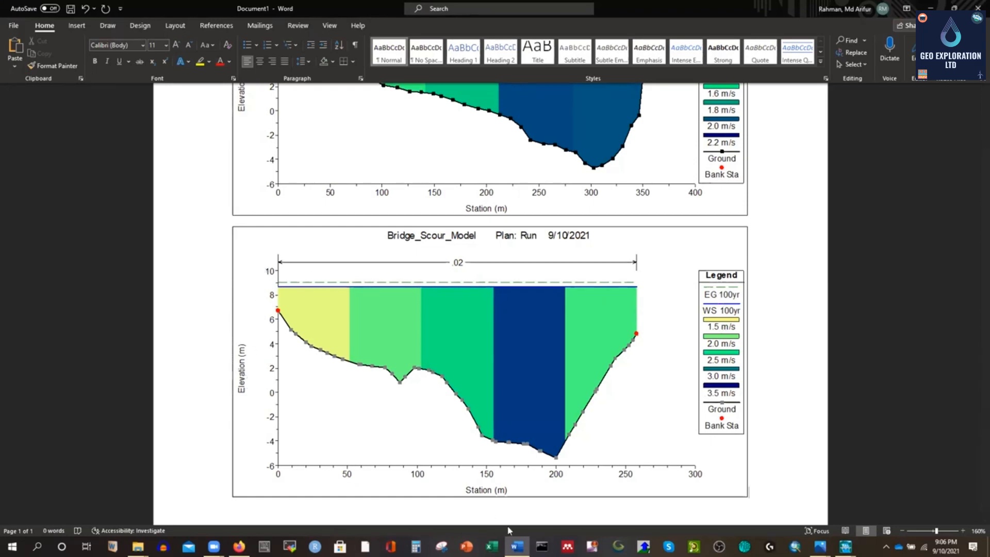
pyautogui.scroll(5, 525, 410)
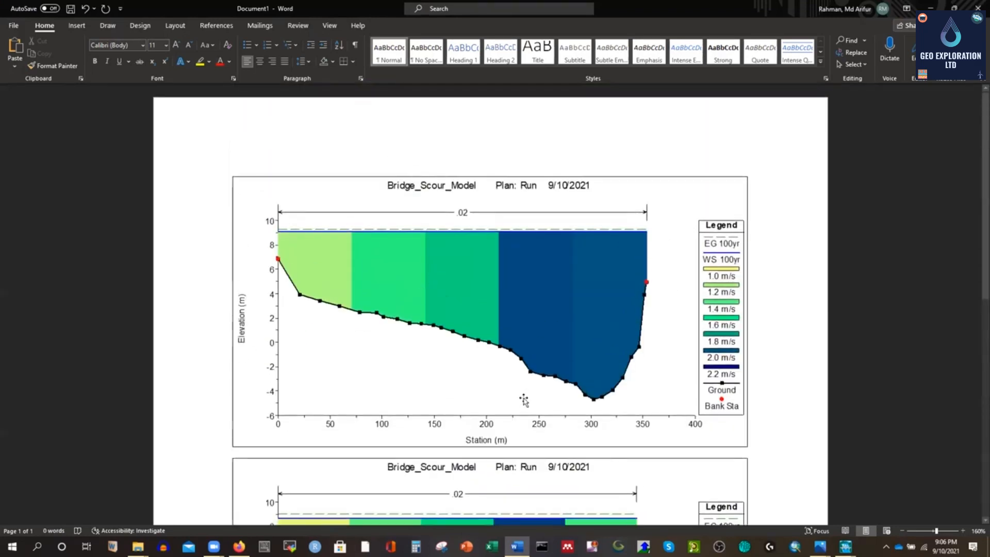
pyautogui.scroll(-4, 524, 400)
# Step: Return to HEC-RAS, minimize the cross-section window and open the X-Y-Z perspective plot full screen
pyautogui.moveTo(848, 545)
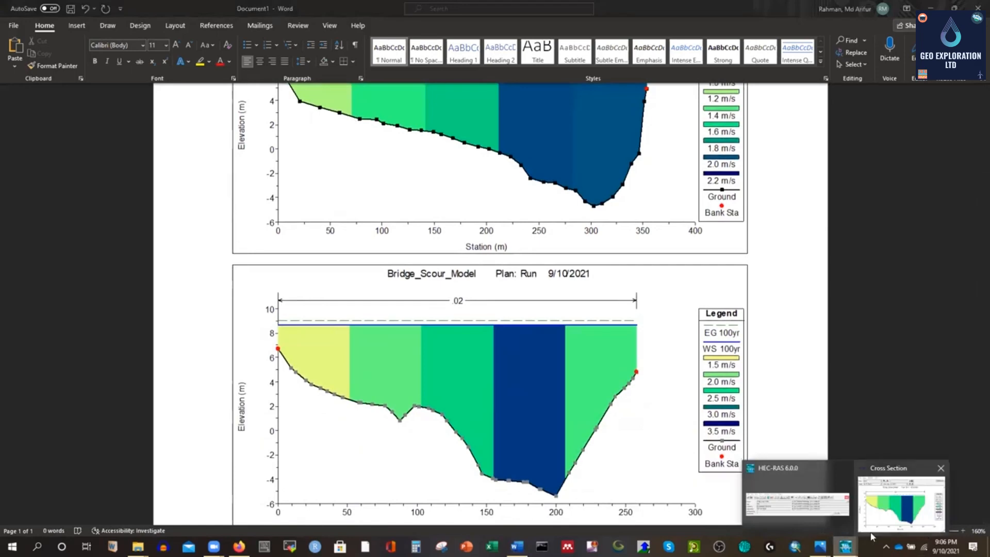
pyautogui.click(890, 522)
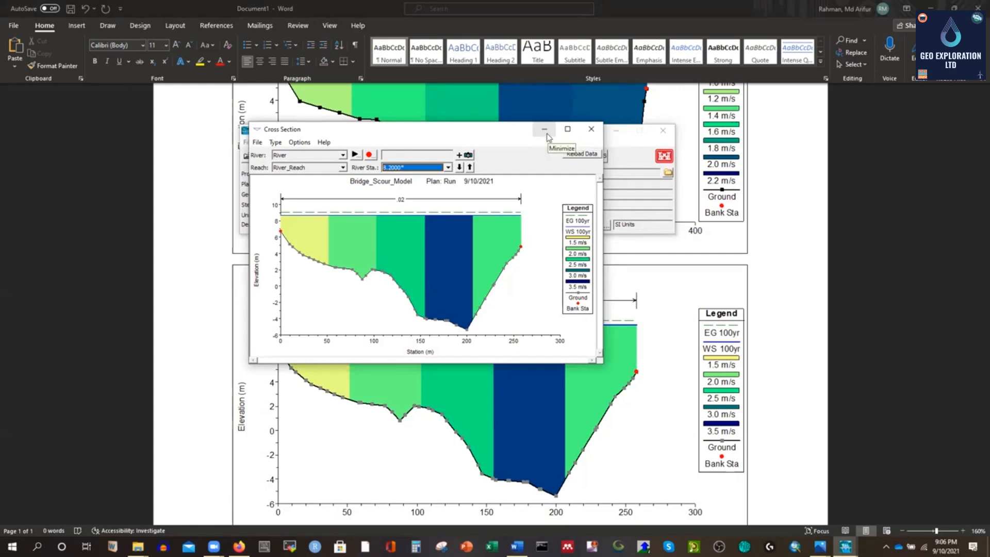
pyautogui.click(544, 129)
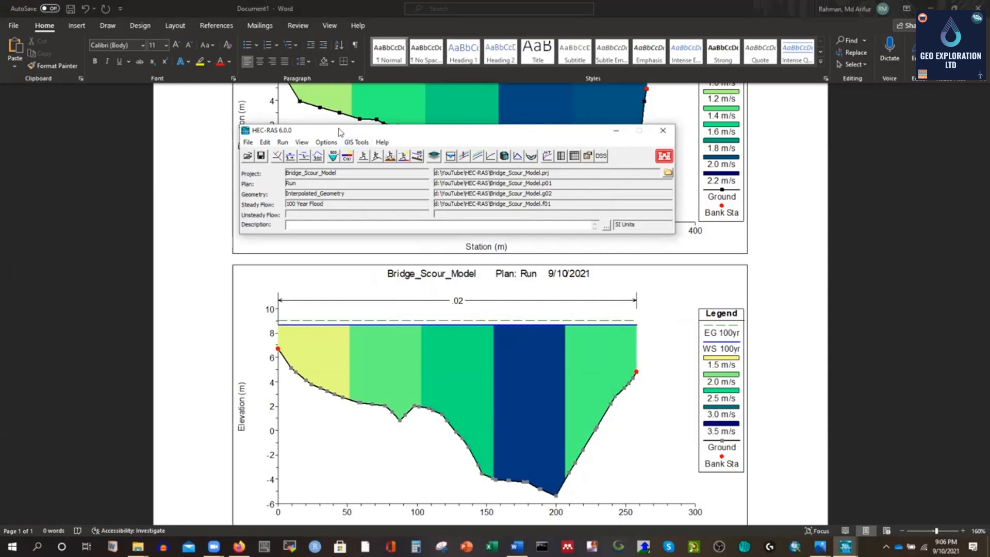
pyautogui.click(302, 143)
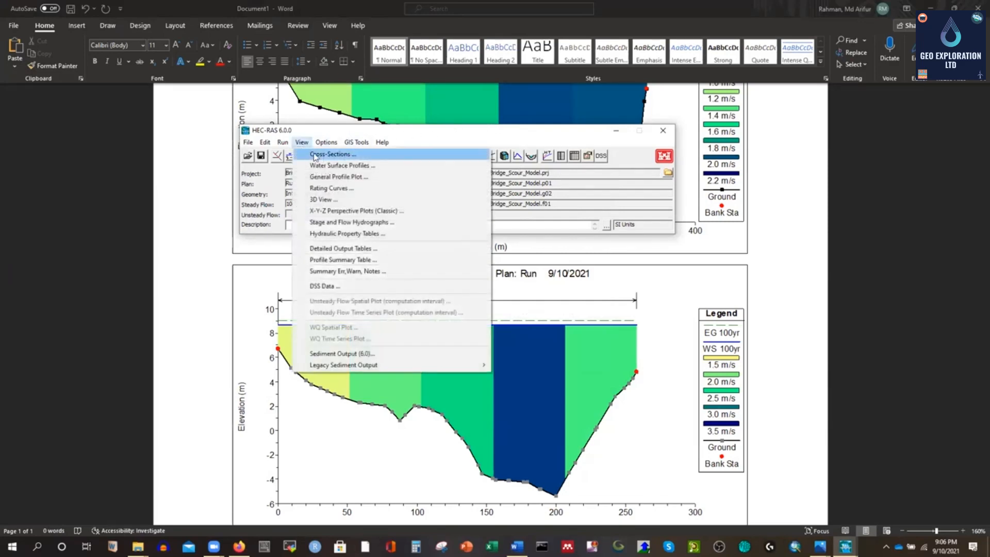
pyautogui.click(339, 211)
pyautogui.click(625, 128)
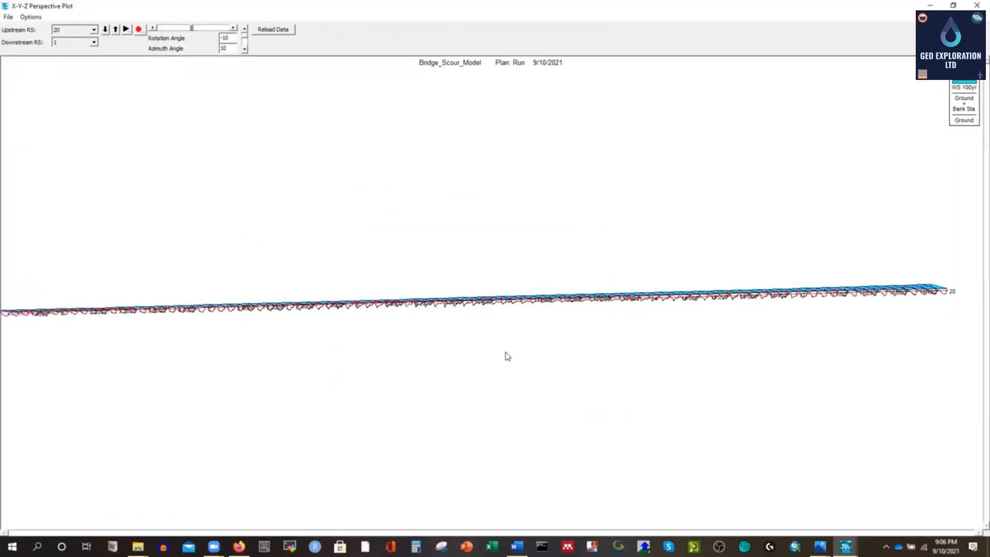
# Step: Set the perspective plot's rotation angle to 55 and its azimuth angle to 9
pyautogui.click(234, 28)
pyautogui.click(234, 29)
pyautogui.click(234, 29)
pyautogui.click(234, 29)
pyautogui.click(234, 28)
pyautogui.click(234, 29)
pyautogui.click(234, 28)
pyautogui.click(234, 28)
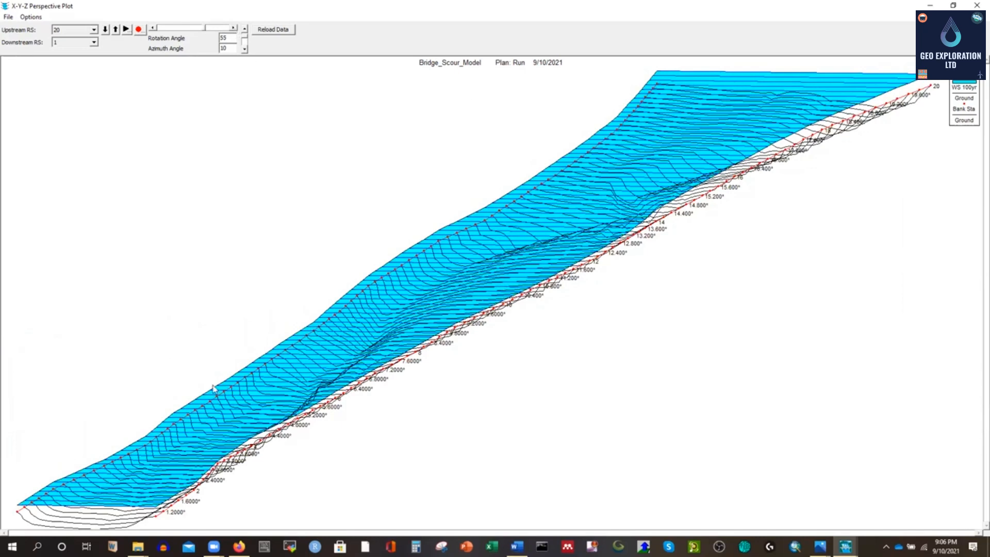
pyautogui.click(245, 51)
pyautogui.click(245, 51)
pyautogui.click(245, 51)
pyautogui.moveTo(245, 45)
pyautogui.mouseDown()
pyautogui.moveTo(245, 35)
pyautogui.moveTo(245, 53)
pyautogui.mouseUp()
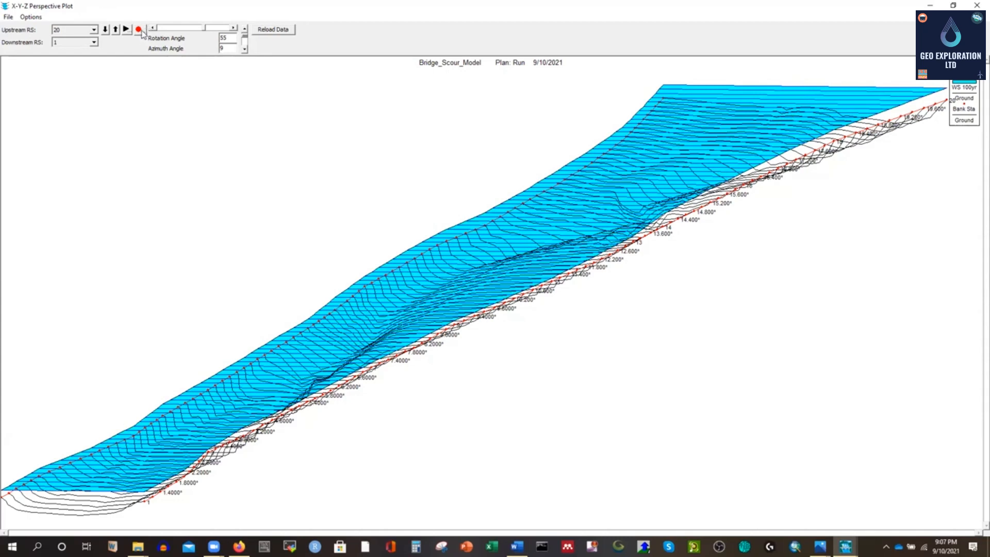
# Step: Shift the perspective plot's downstream river station to 2.6000* and back to 1, and close the plot
pyautogui.click(115, 31)
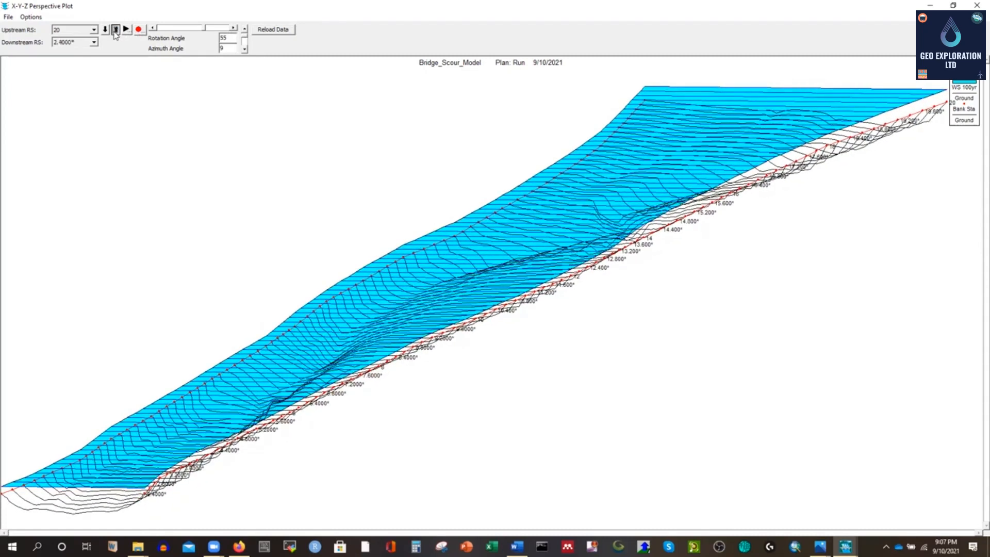
pyautogui.click(115, 31)
pyautogui.click(94, 42)
pyautogui.scroll(-1, 77, 88)
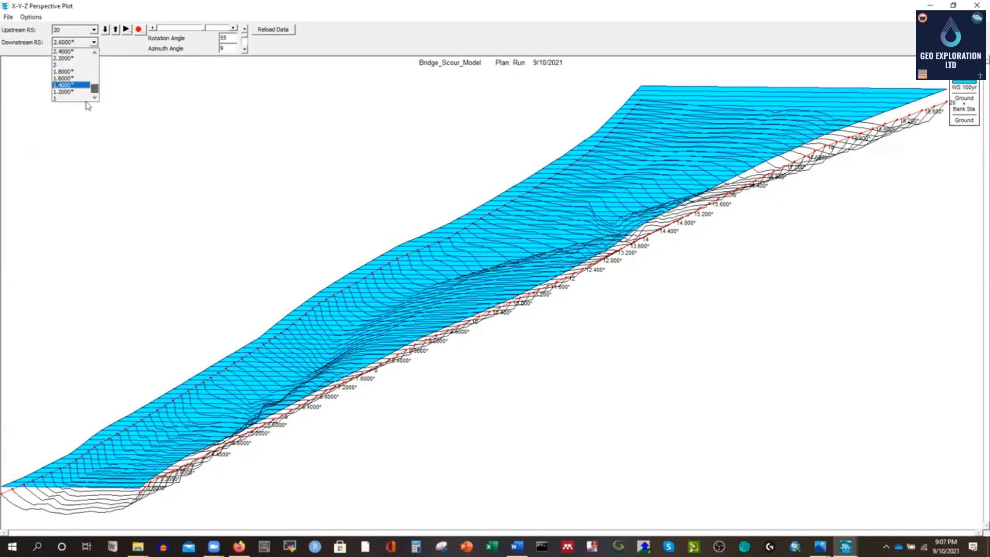
pyautogui.click(69, 103)
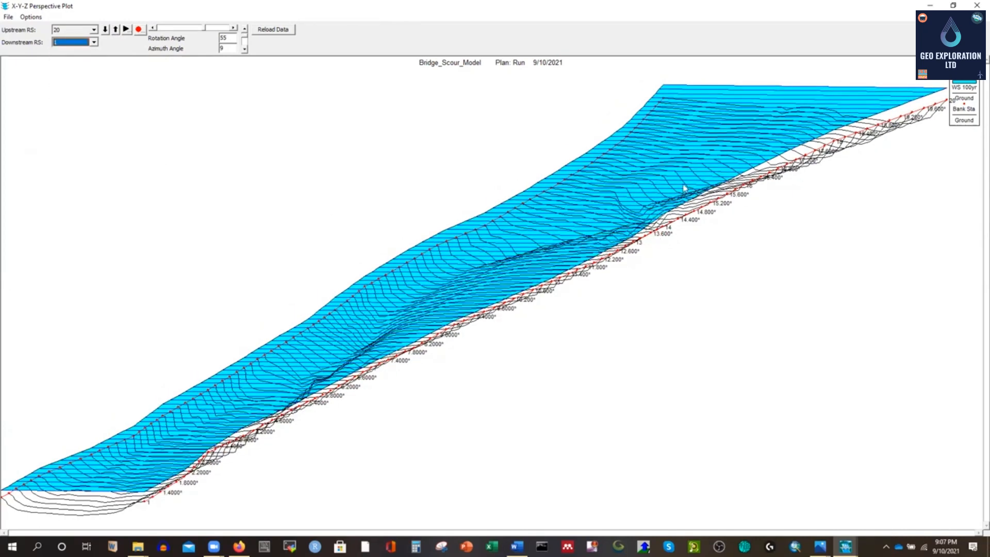
pyautogui.click(29, 17)
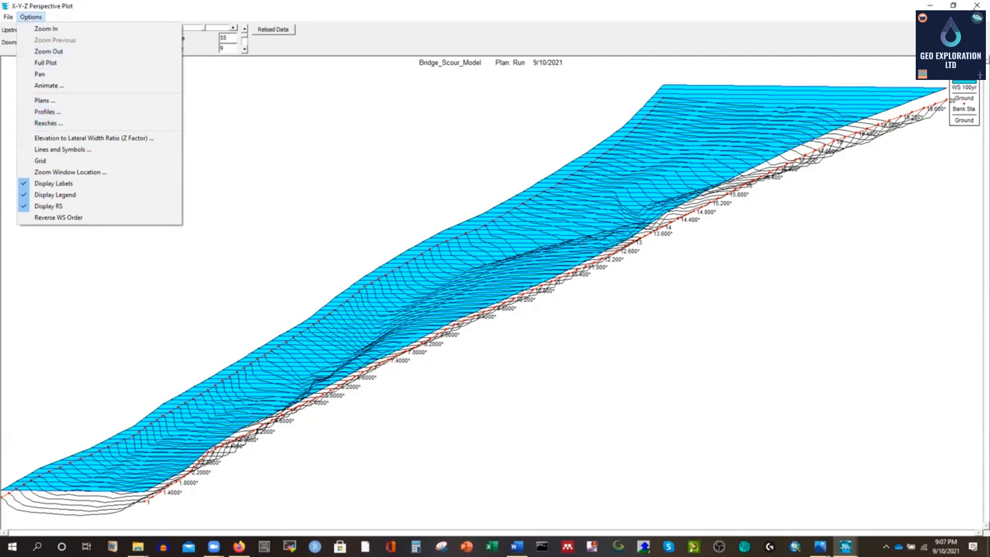
pyautogui.press('Escape')
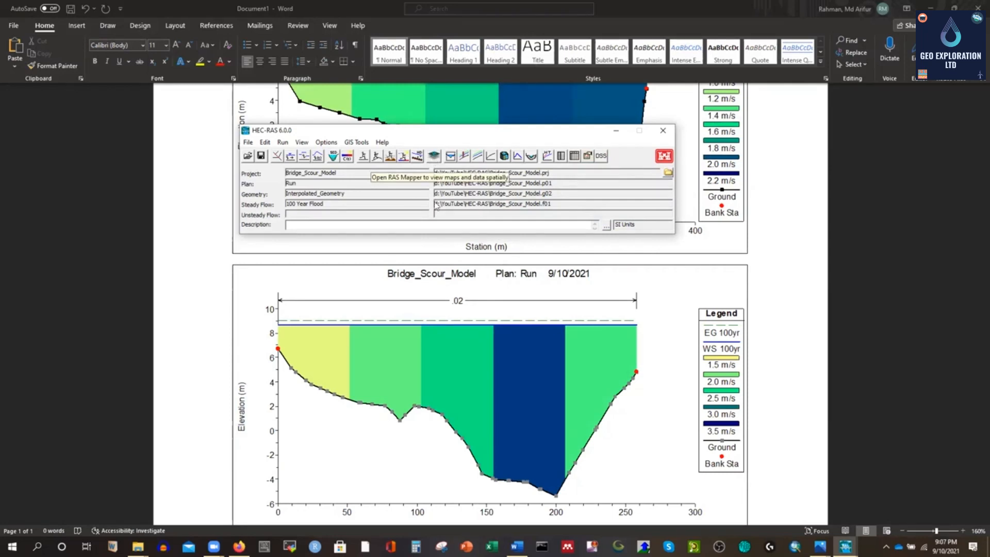
# Step: Review which HEC-RAS user manuals and reference documents the program's help offers
pyautogui.click(355, 145)
pyautogui.moveTo(382, 142)
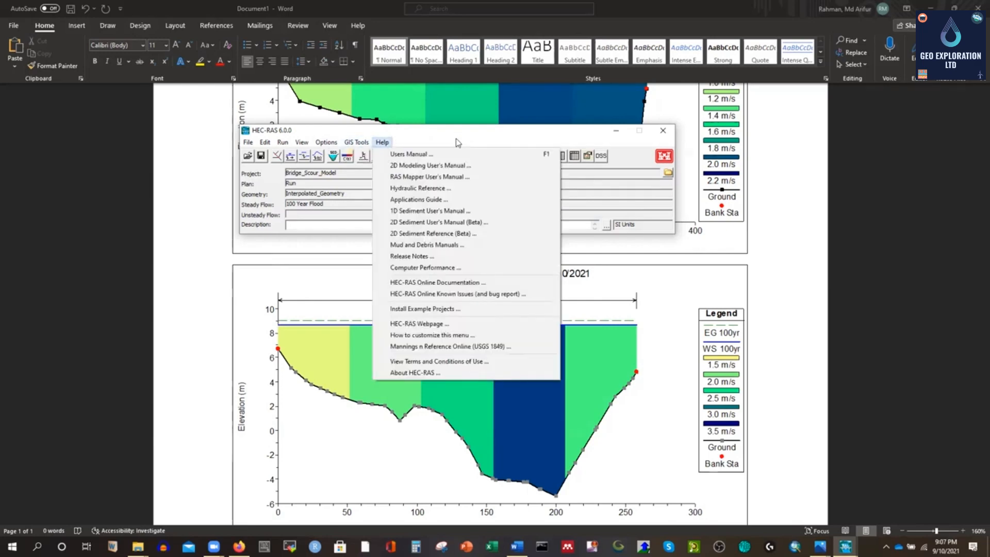
pyautogui.click(454, 142)
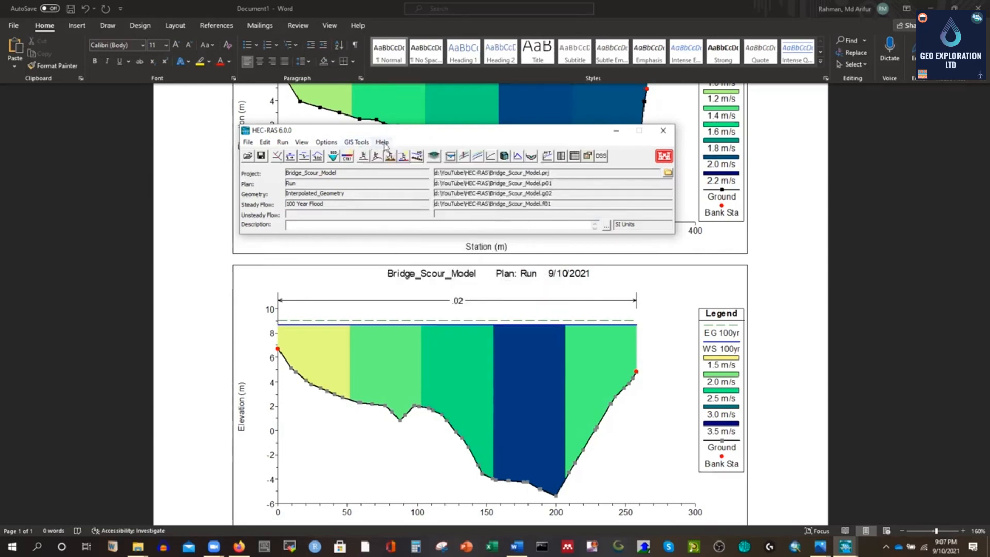
pyautogui.click(384, 145)
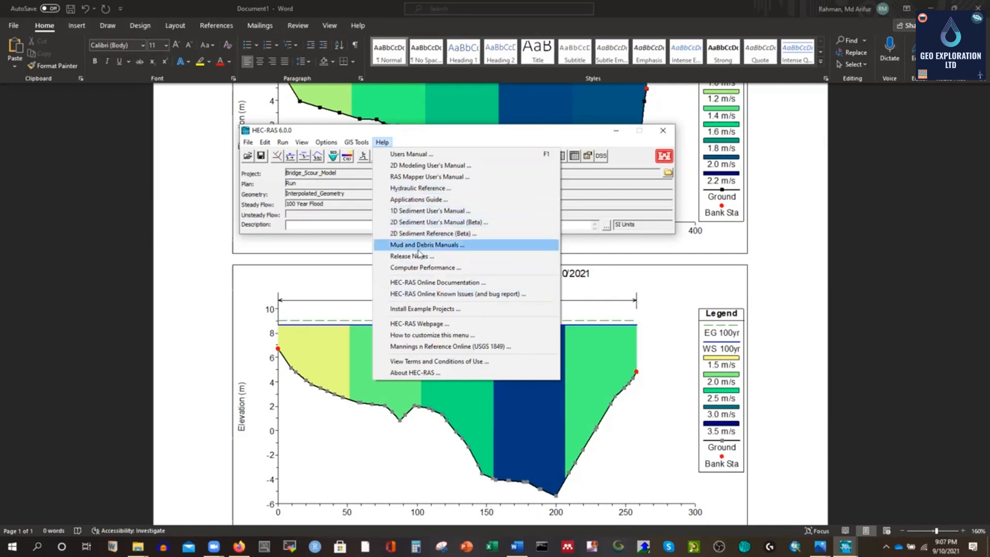
pyautogui.click(432, 140)
pyautogui.click(382, 142)
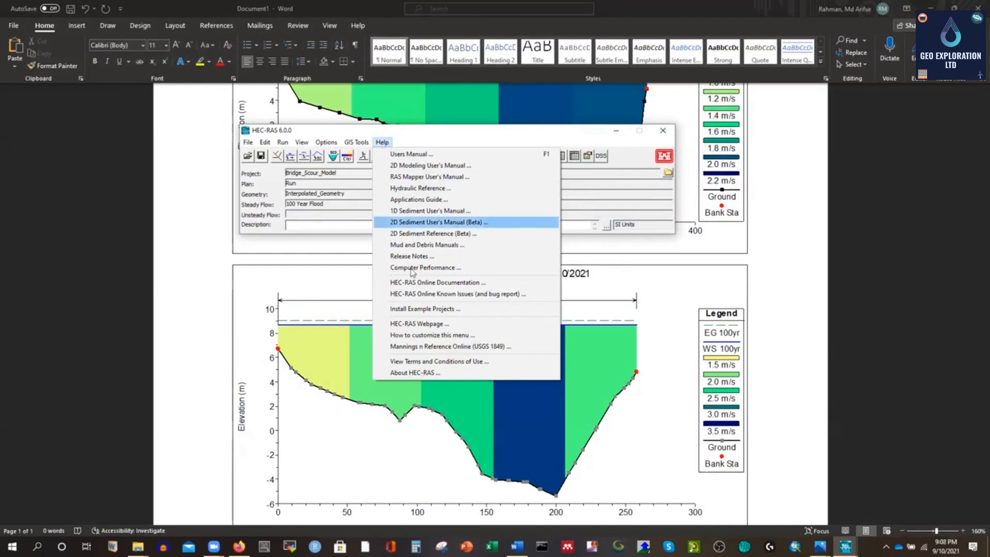
pyautogui.click(437, 142)
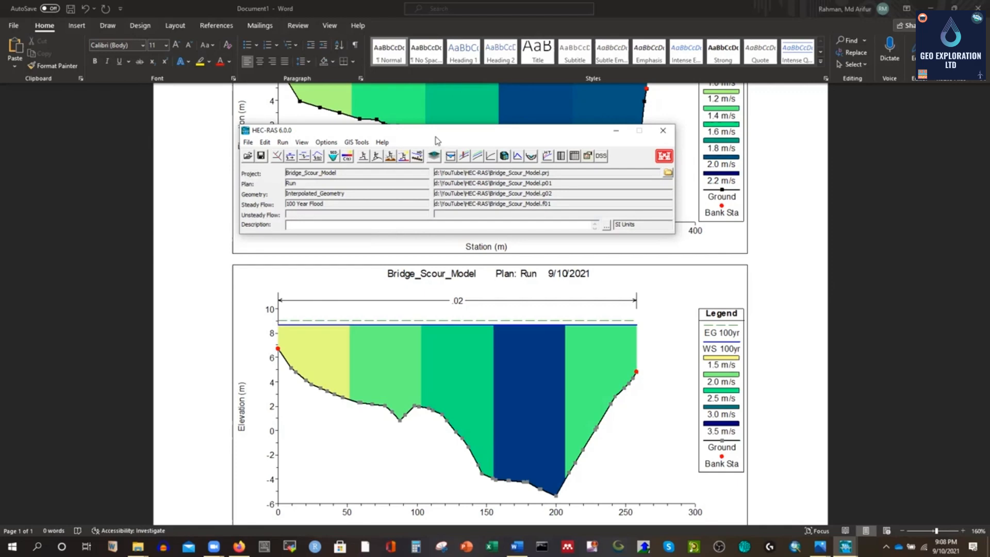
# Step: Open the Interpolated_Geometry geometric data full screen and open the bridge/culvert data editor for River_Reach
pyautogui.click(277, 156)
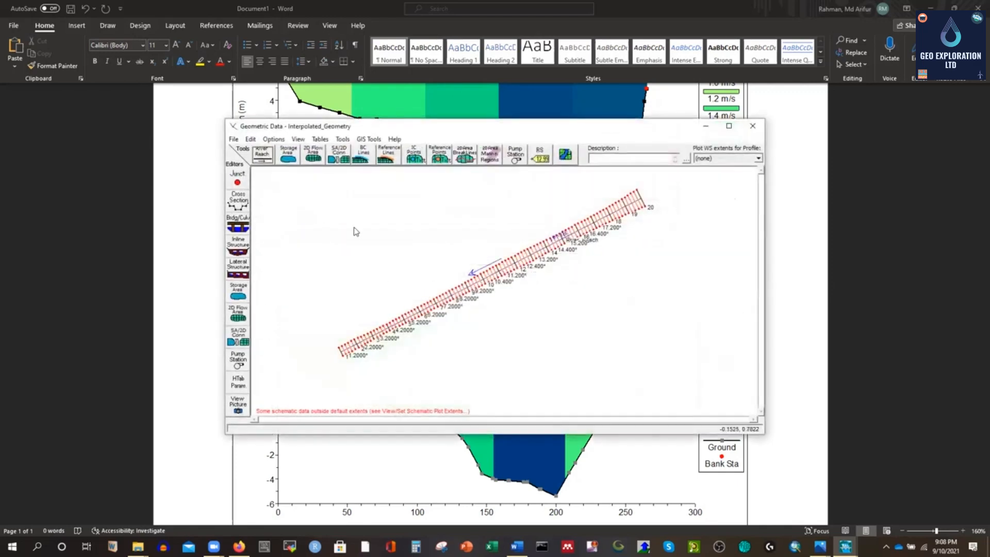
pyautogui.click(728, 126)
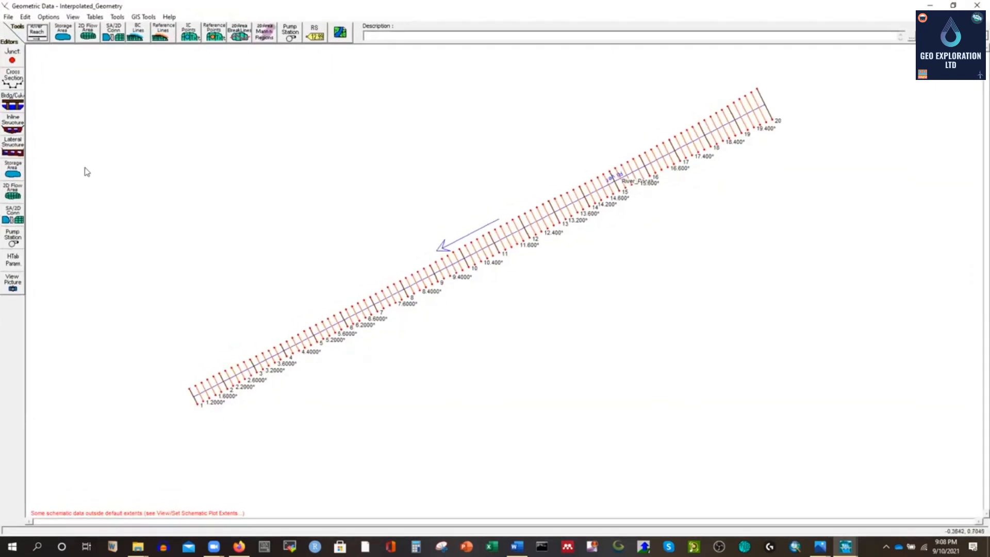
pyautogui.click(15, 106)
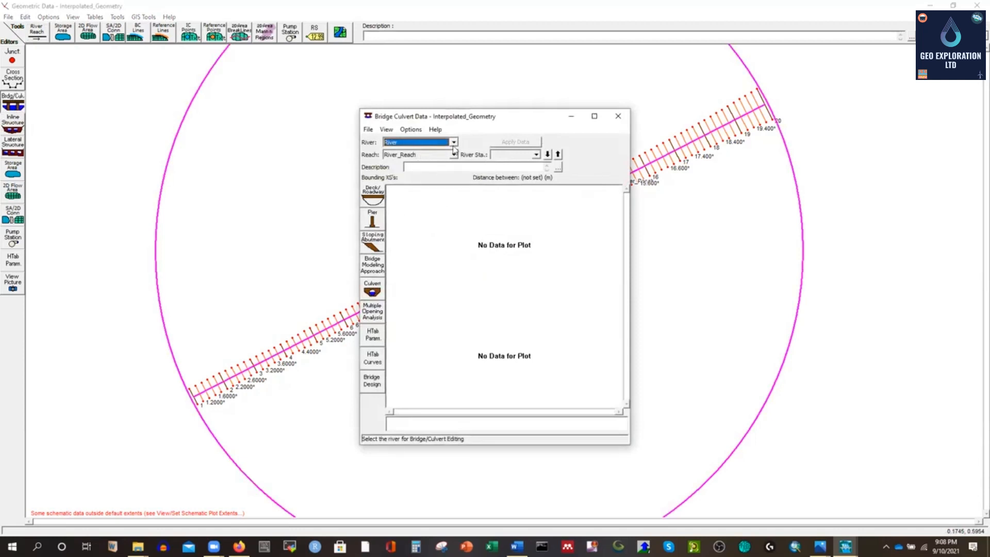
pyautogui.click(536, 156)
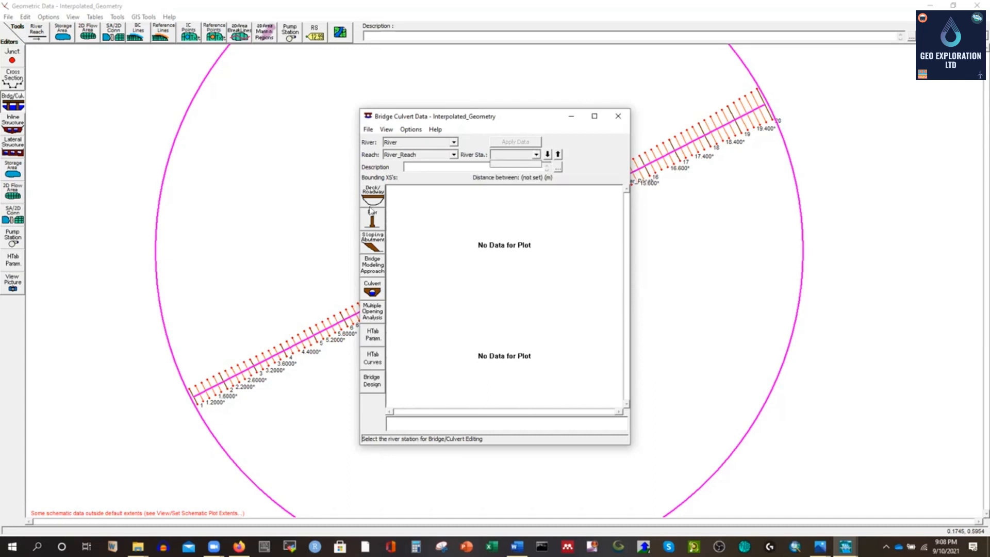
# Step: Close the bridge/culvert data editor without adding a bridge
pyautogui.click(616, 117)
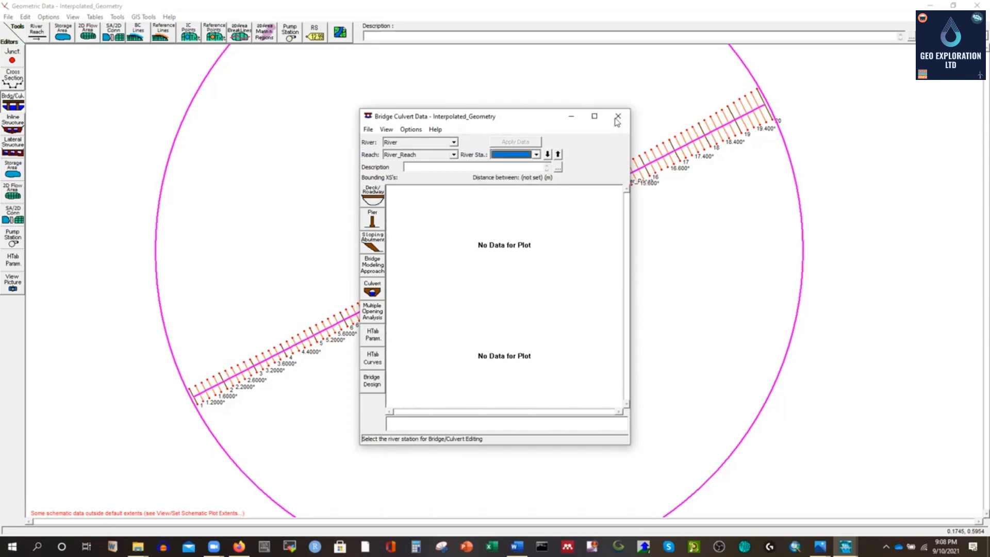
pyautogui.click(617, 119)
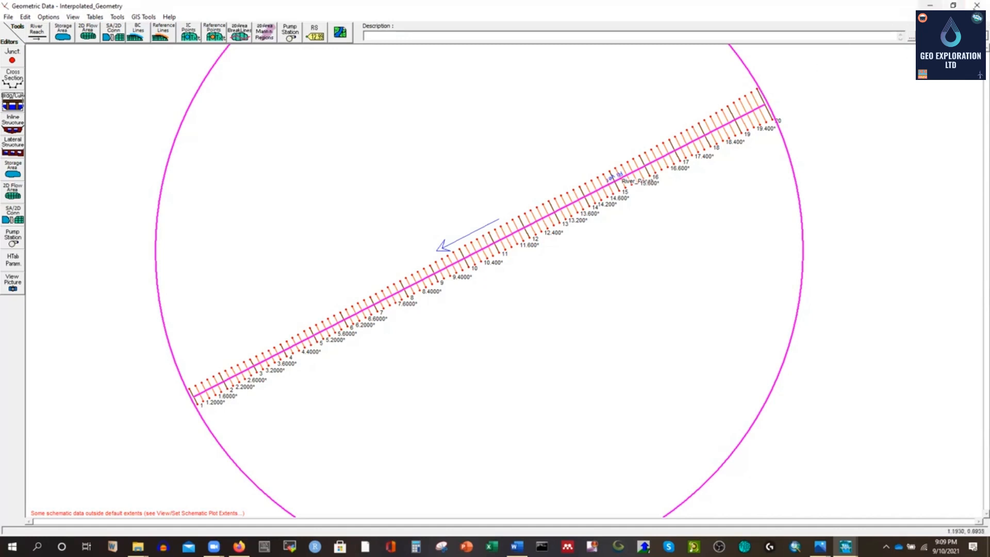
pyautogui.doubleClick(848, 15)
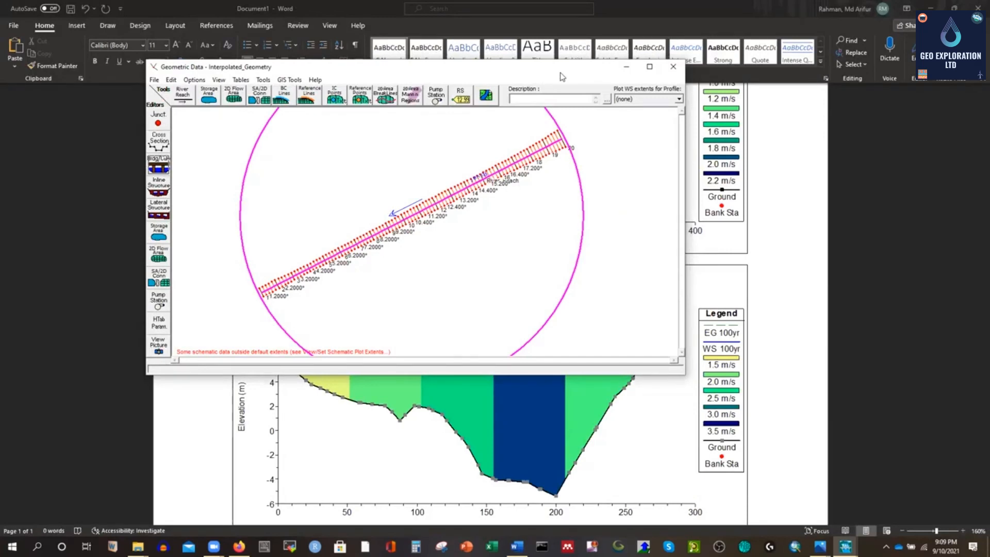
pyautogui.moveTo(557, 72); pyautogui.dragTo(522, 74)
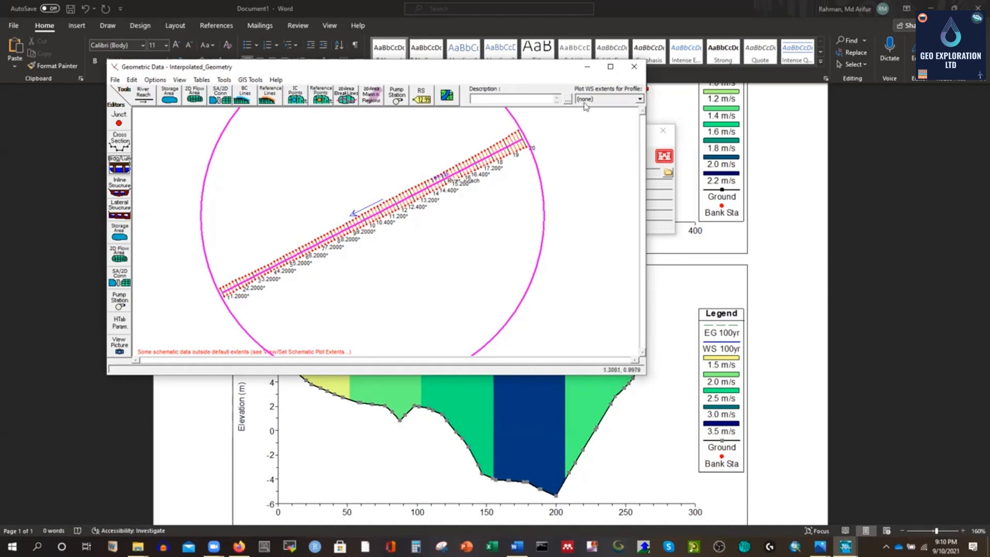
pyautogui.click(609, 67)
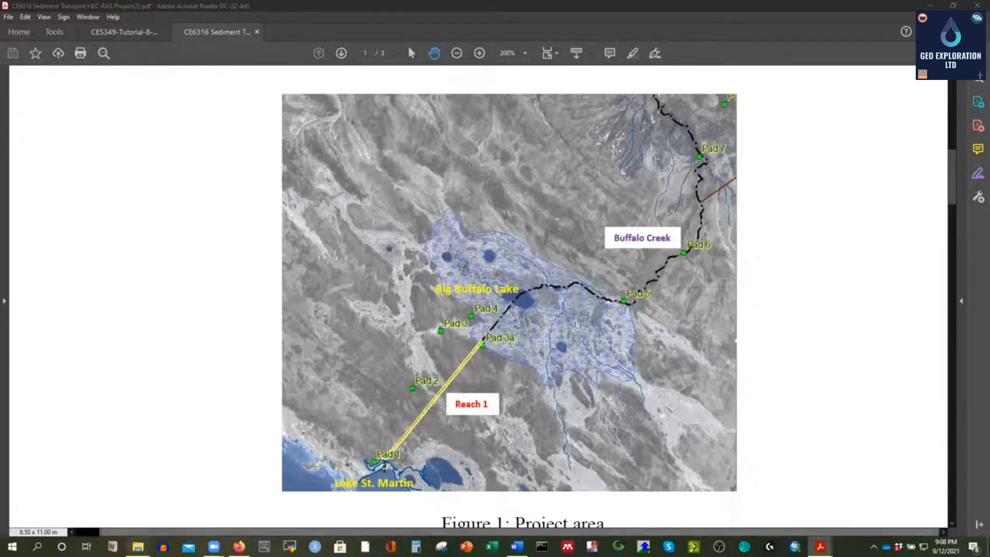
# Step: Open the workbook Flow and sediment data.xls from the HEC-RAS_Unsteady_Flow folder and show it full screen
pyautogui.moveTo(138, 547)
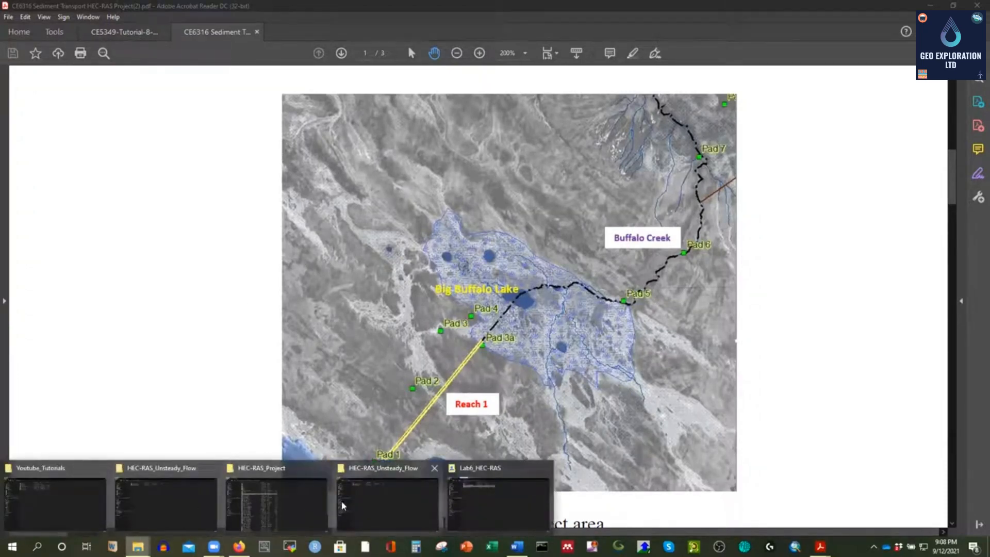
pyautogui.click(372, 499)
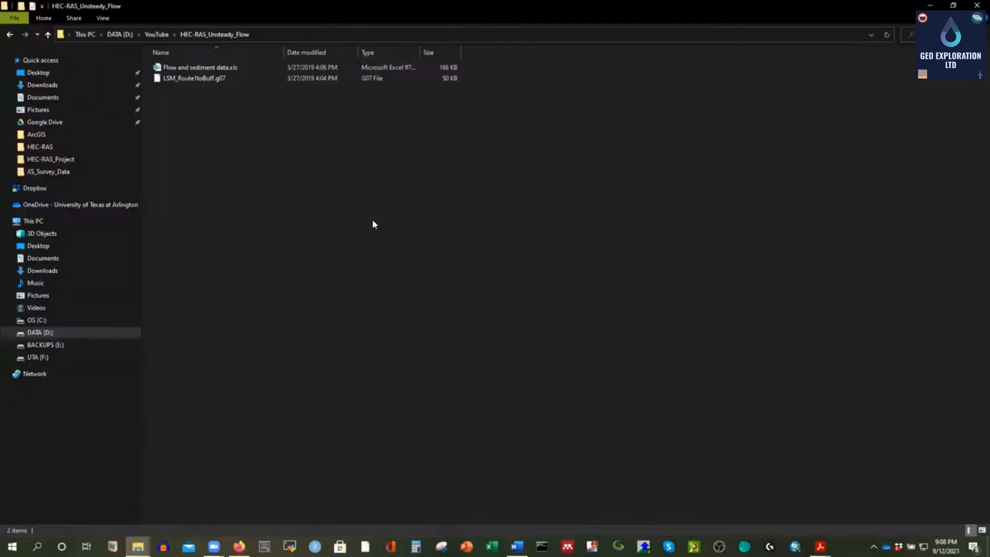
pyautogui.doubleClick(193, 68)
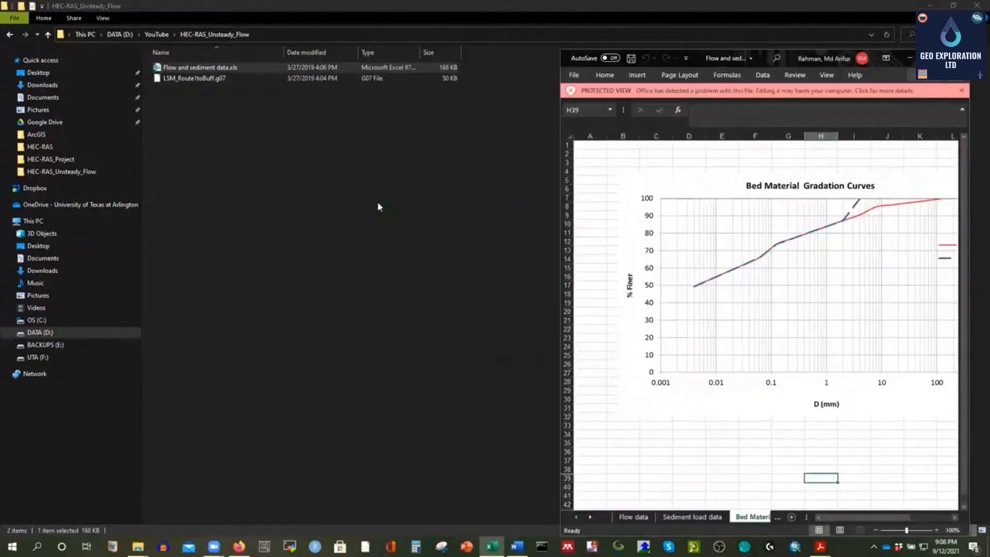
pyautogui.click(933, 58)
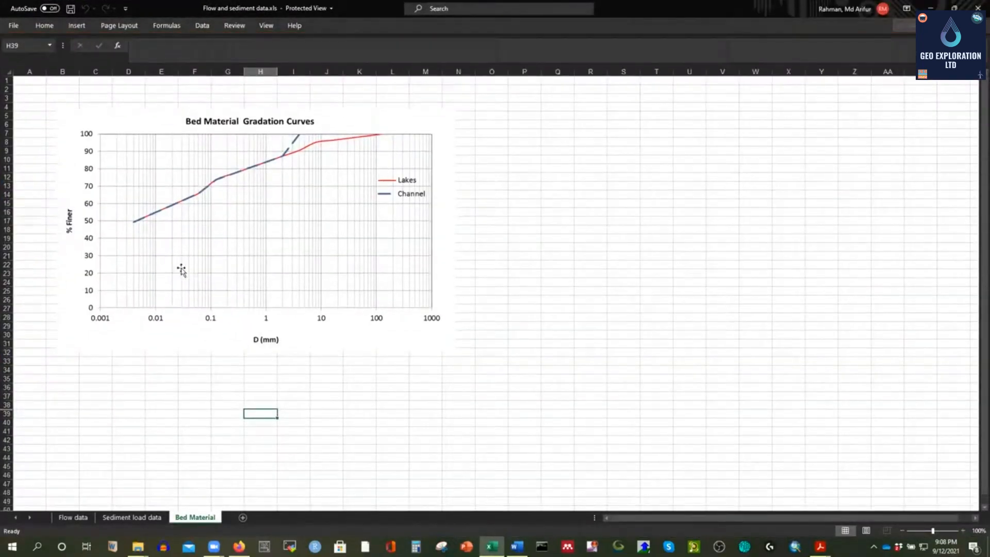
# Step: Review the Flow data sheet's daily discharge records from first to last date and the Reach 1 Inflow Hydrograph
pyautogui.click(67, 518)
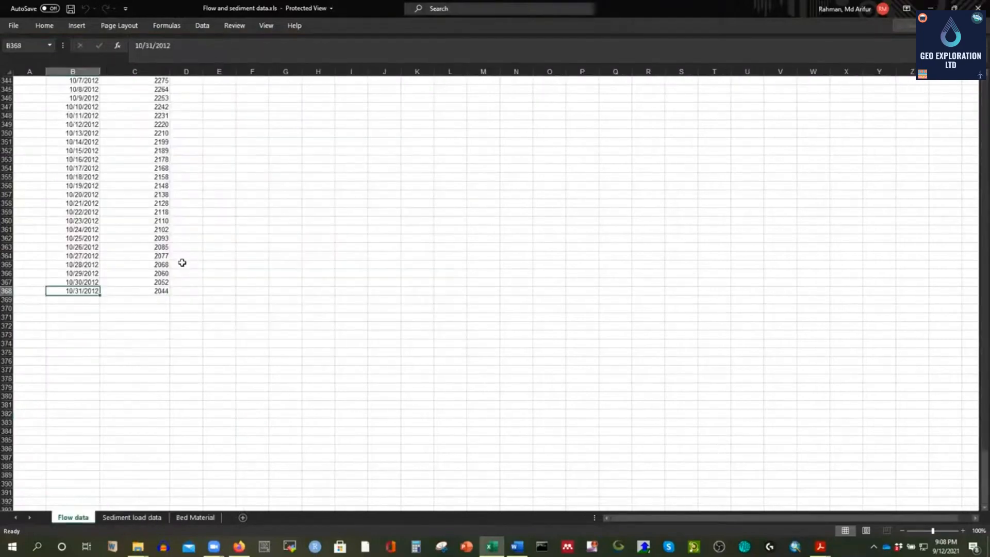
pyautogui.scroll(6, 327, 210)
pyautogui.click(327, 210)
pyautogui.scroll(20, 223, 212)
pyautogui.scroll(20, 219, 211)
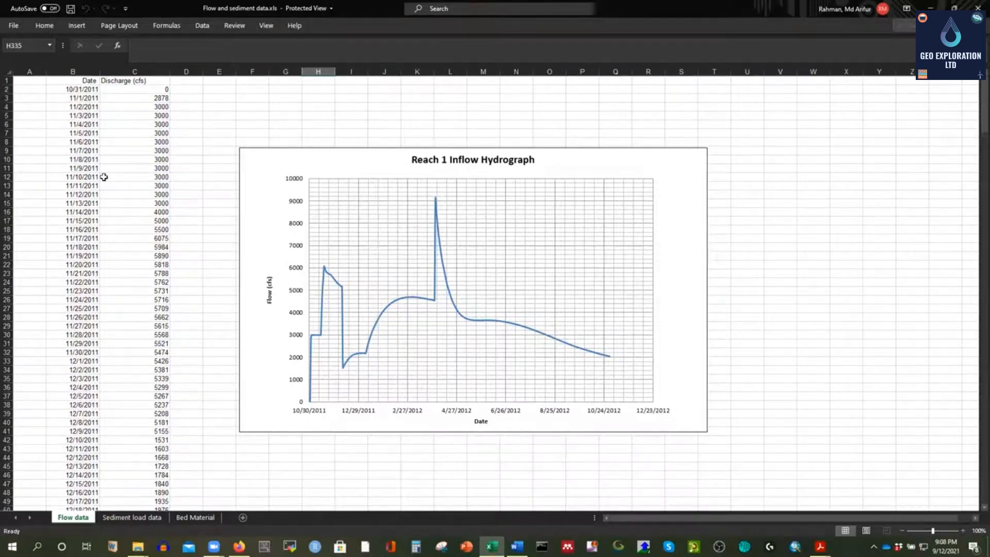
pyautogui.scroll(-20, 108, 206)
pyautogui.scroll(-20, 109, 211)
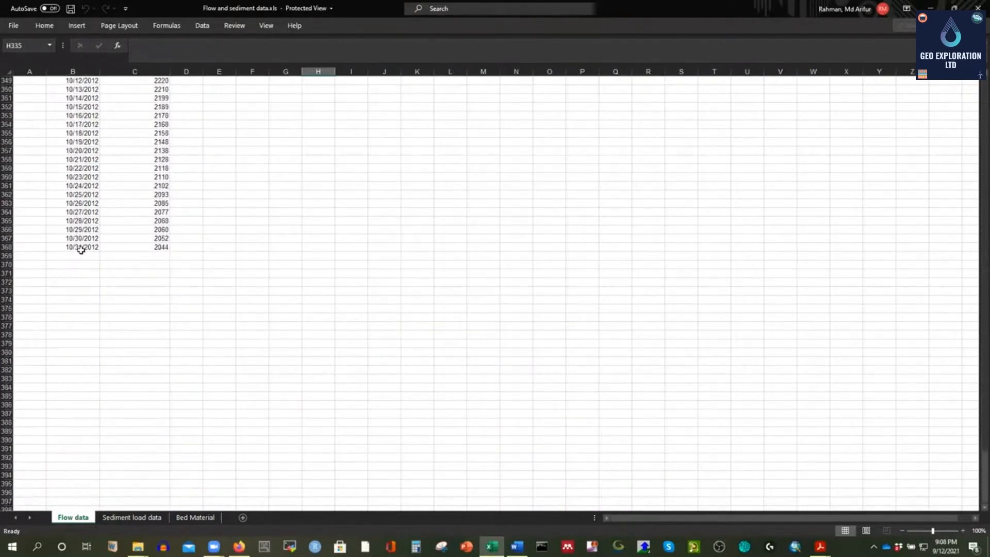
pyautogui.scroll(20, 81, 250)
pyautogui.scroll(20, 97, 233)
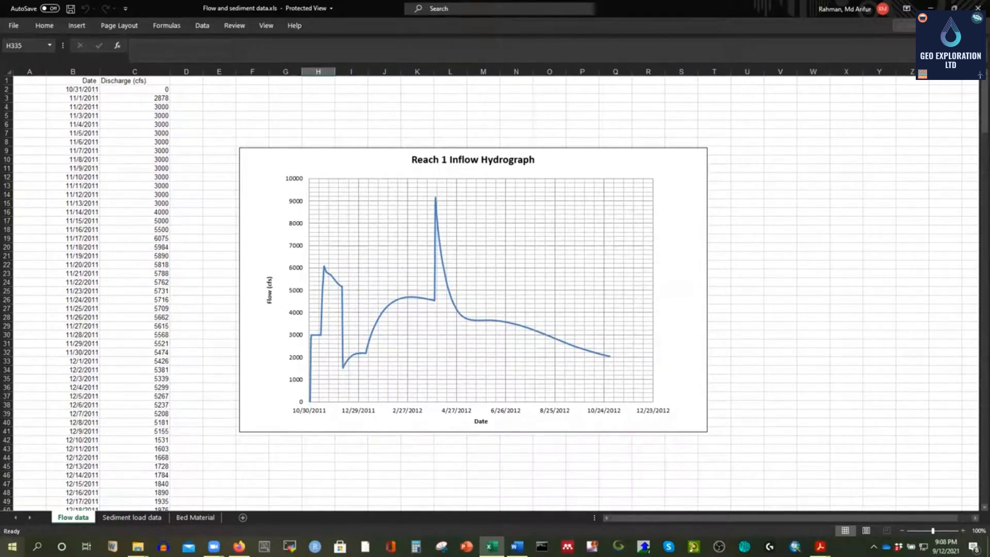
# Step: Launch HEC-RAS 6.0 and place its main window over the flow workbook
pyautogui.click(12, 546)
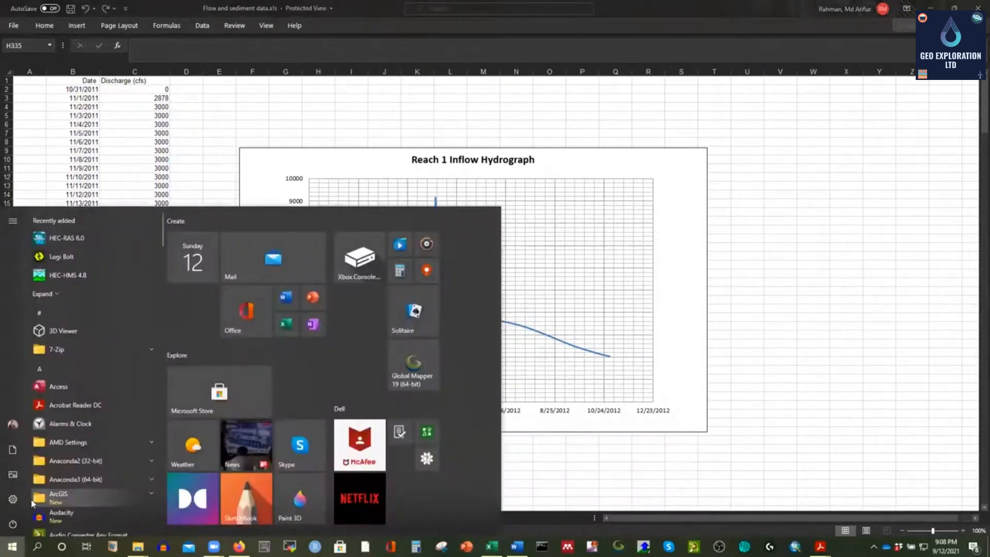
pyautogui.click(73, 239)
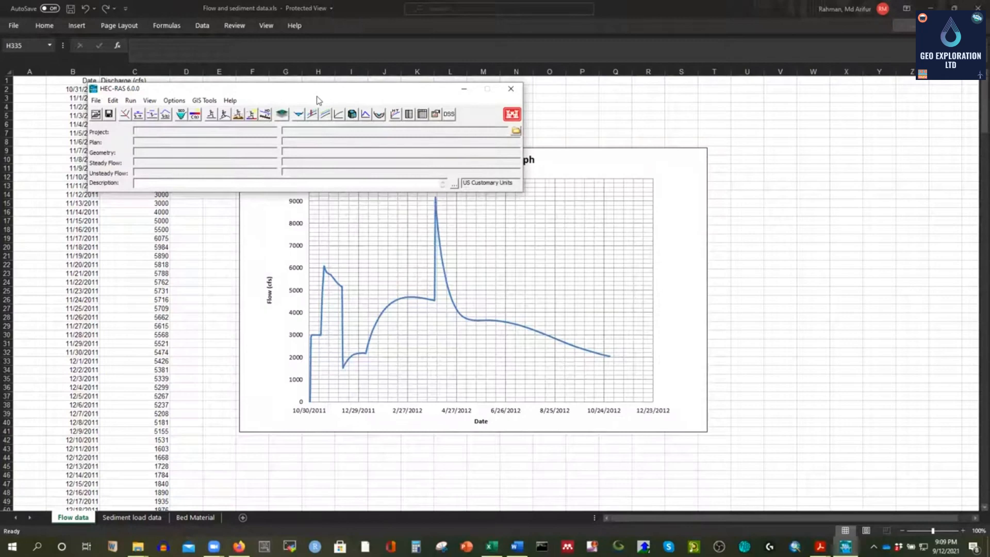
pyautogui.moveTo(317, 96); pyautogui.dragTo(467, 91)
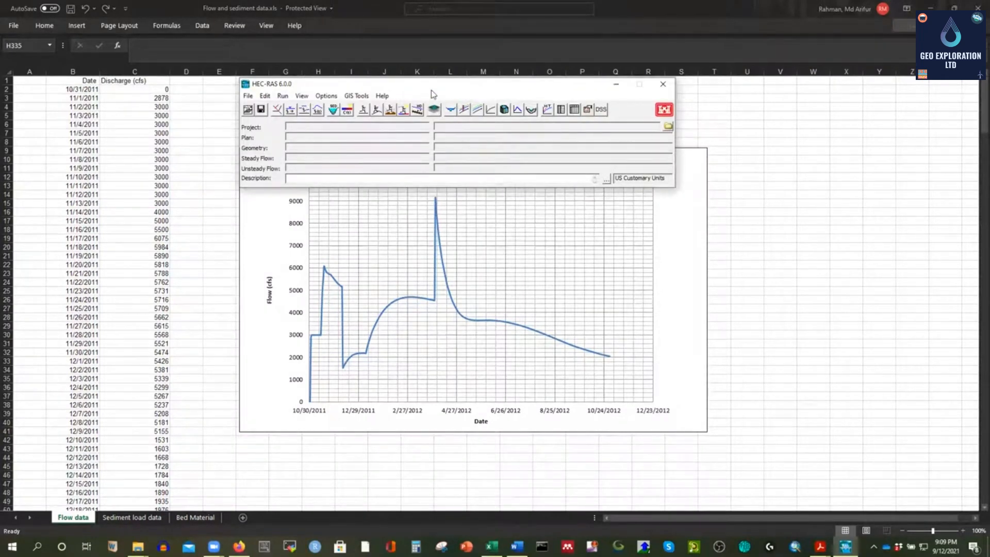
pyautogui.moveTo(429, 89); pyautogui.dragTo(404, 92)
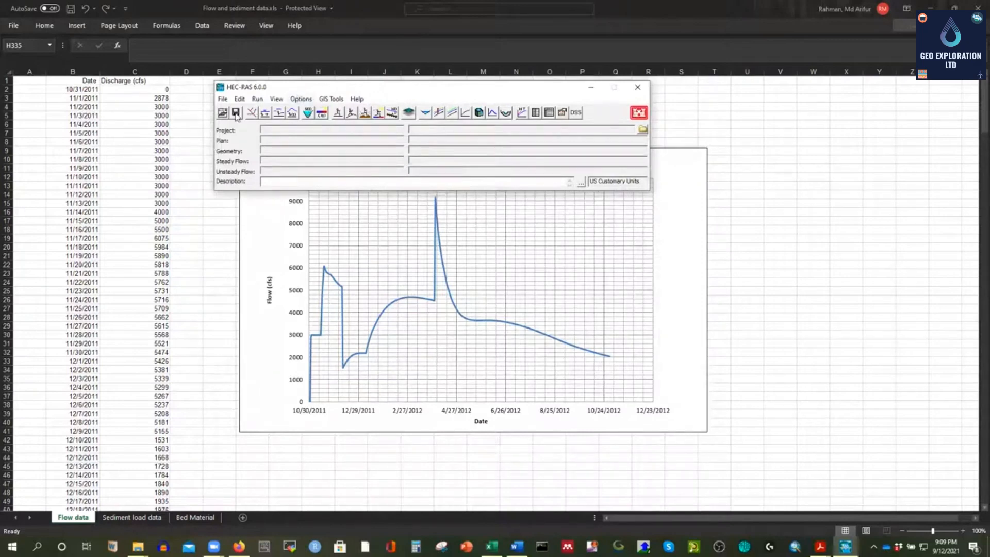
# Step: Start a new project and choose d:\YouTube\HEC-RAS_Unsteady_Flow as its folder
pyautogui.click(222, 99)
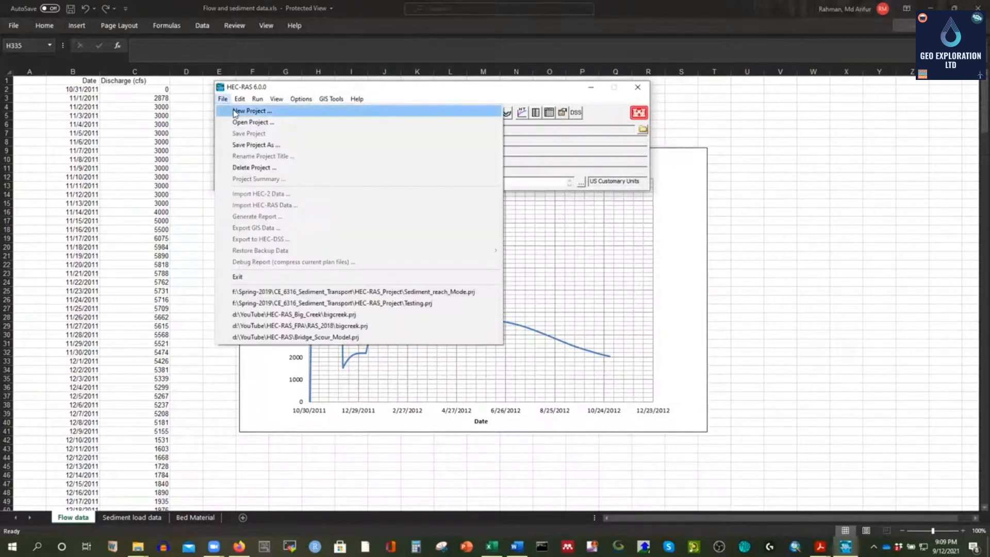
pyautogui.click(234, 111)
pyautogui.click(555, 359)
pyautogui.click(562, 375)
pyautogui.scroll(-10, 577, 308)
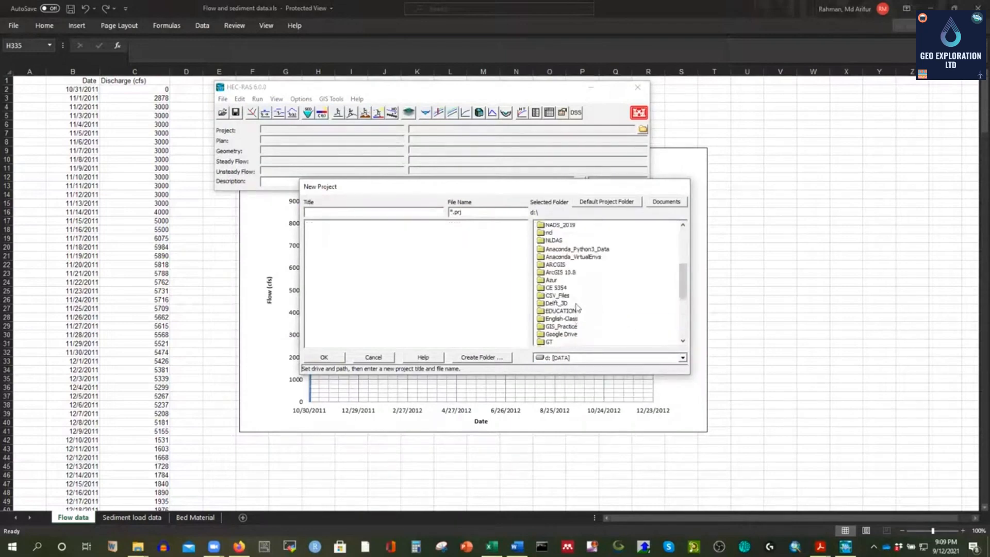
pyautogui.scroll(1, 578, 309)
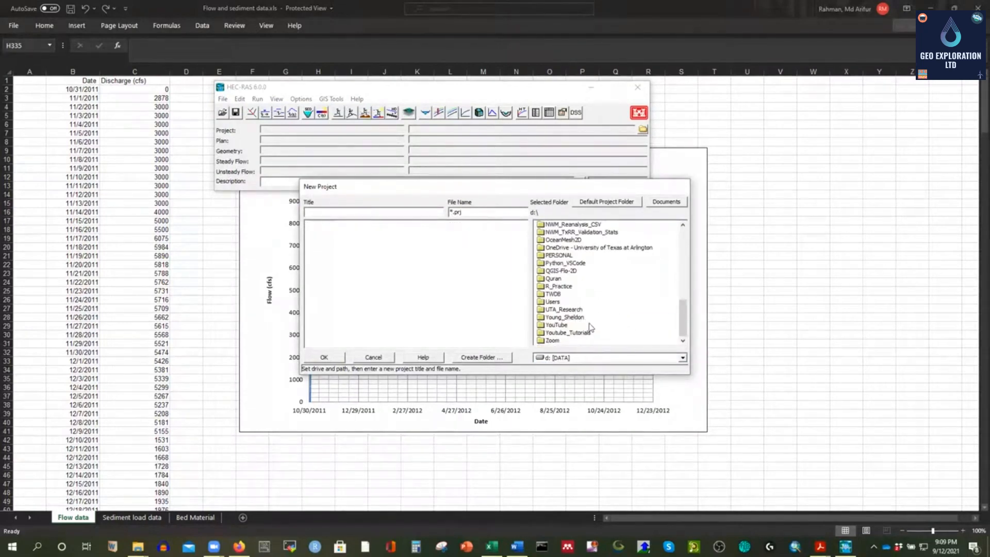
pyautogui.doubleClick(557, 325)
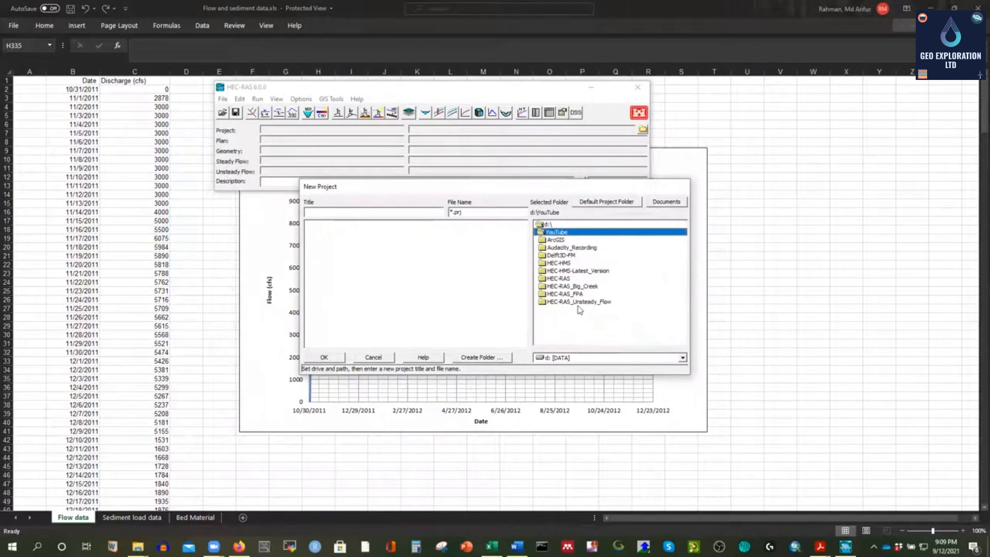
pyautogui.doubleClick(576, 302)
# Step: Title the new project Unsteady_Flow_Model and create it with US Customary Units
pyautogui.click(381, 212)
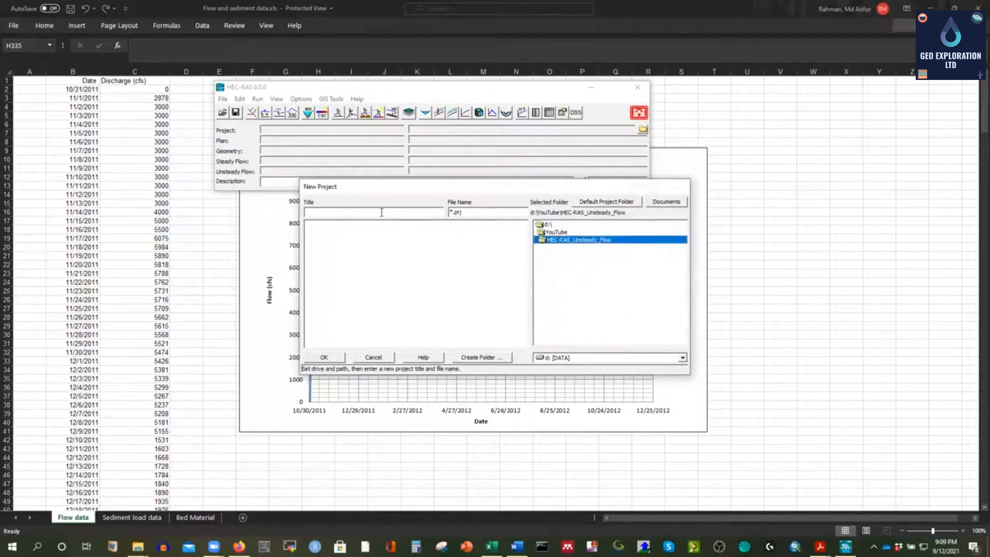
pyautogui.write('Unsteady_Flow_Model')
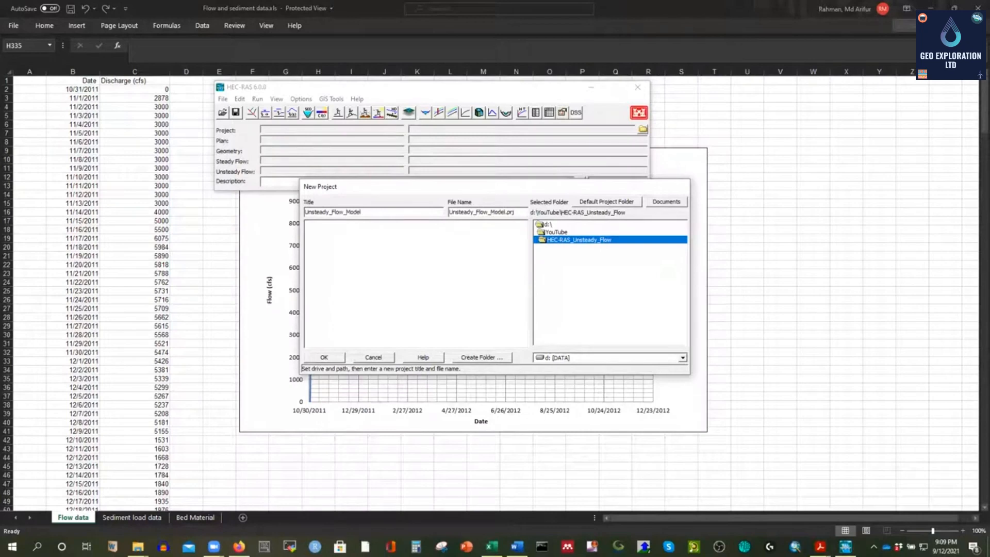
pyautogui.click(332, 359)
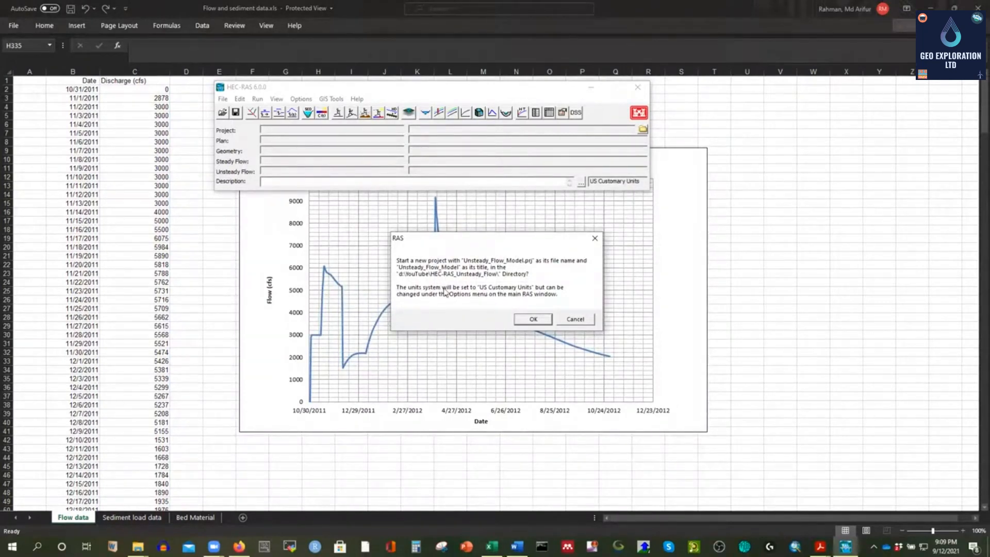
pyautogui.click(533, 319)
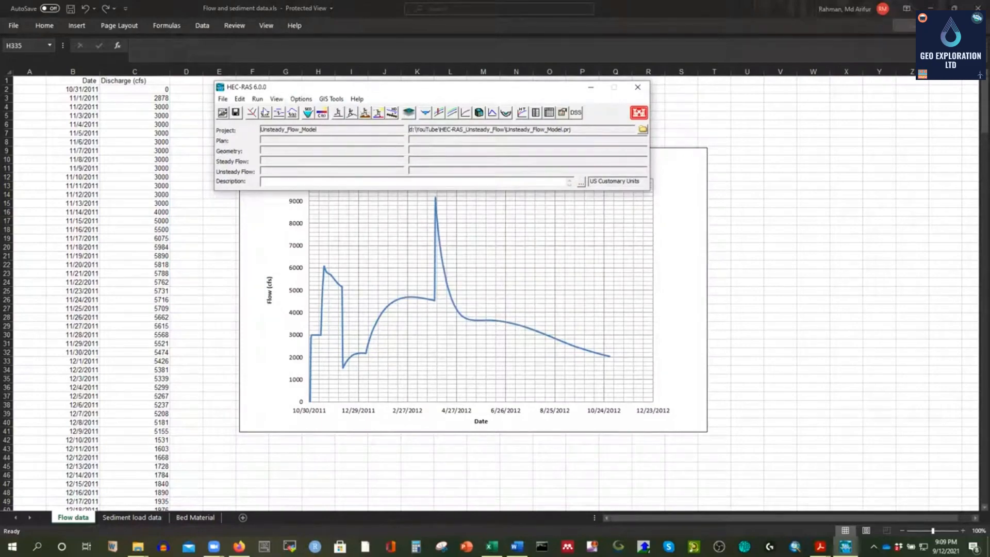
# Step: Open the geometric data editor full screen and load LSM_Route1toBuff.g07 for import as HEC-RAS format geometry
pyautogui.click(252, 114)
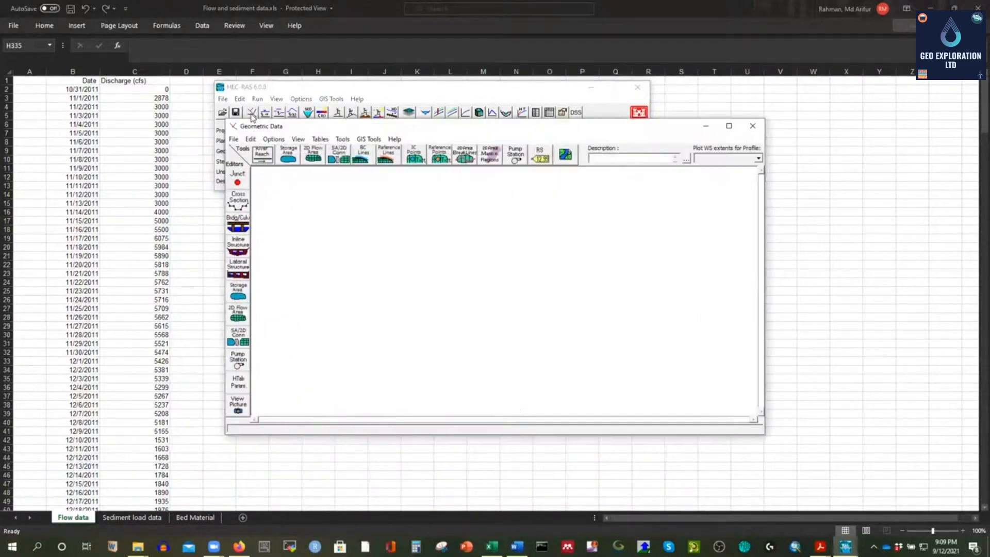
pyautogui.click(725, 129)
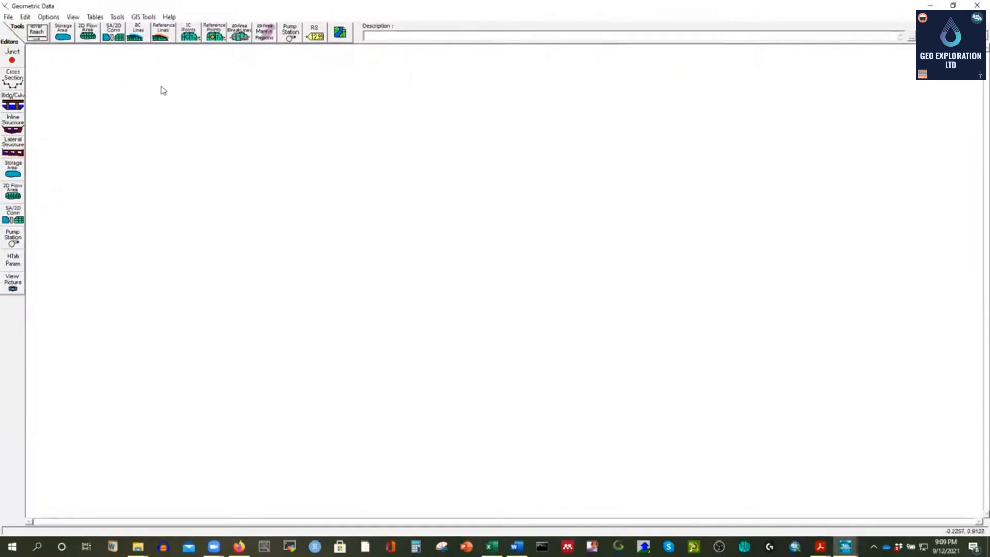
pyautogui.click(8, 17)
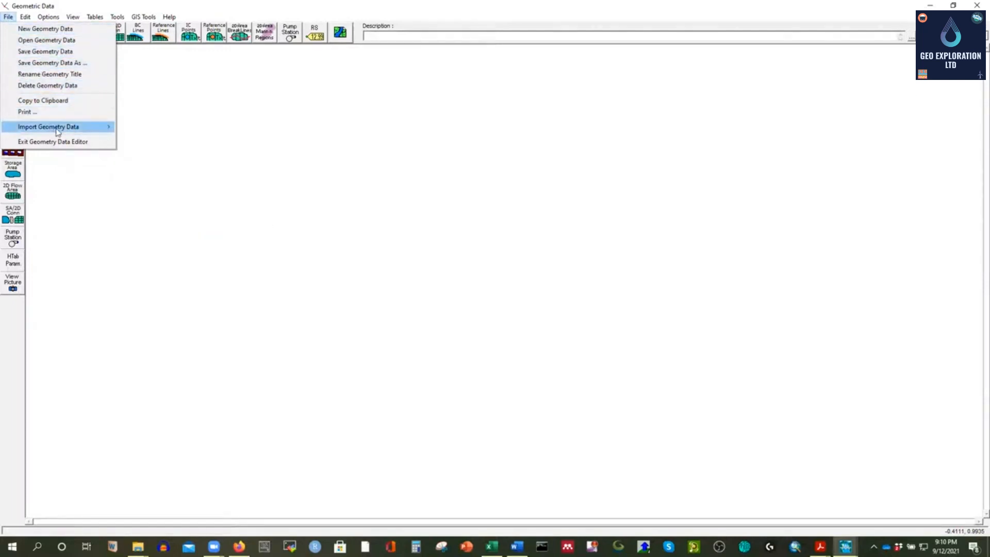
pyautogui.moveTo(67, 126)
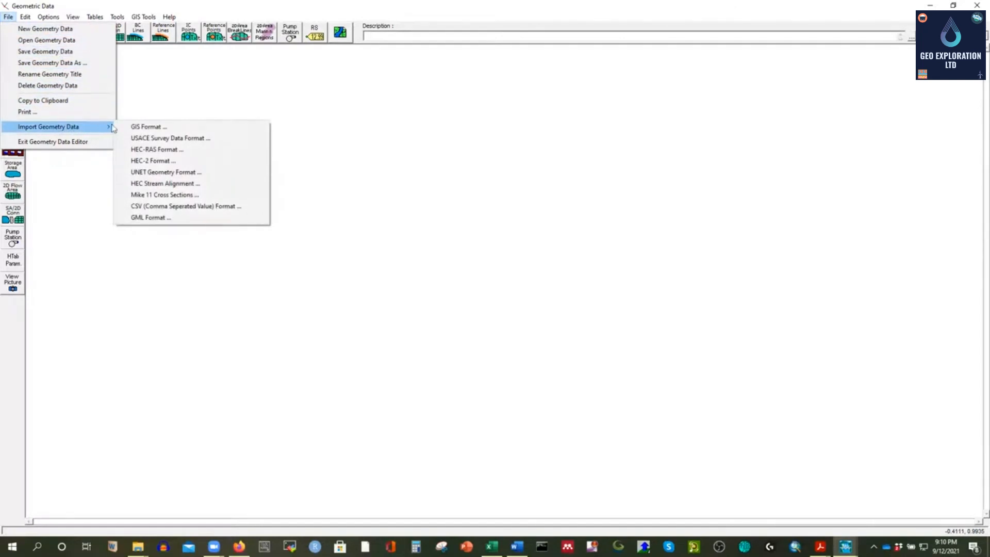
pyautogui.click(178, 153)
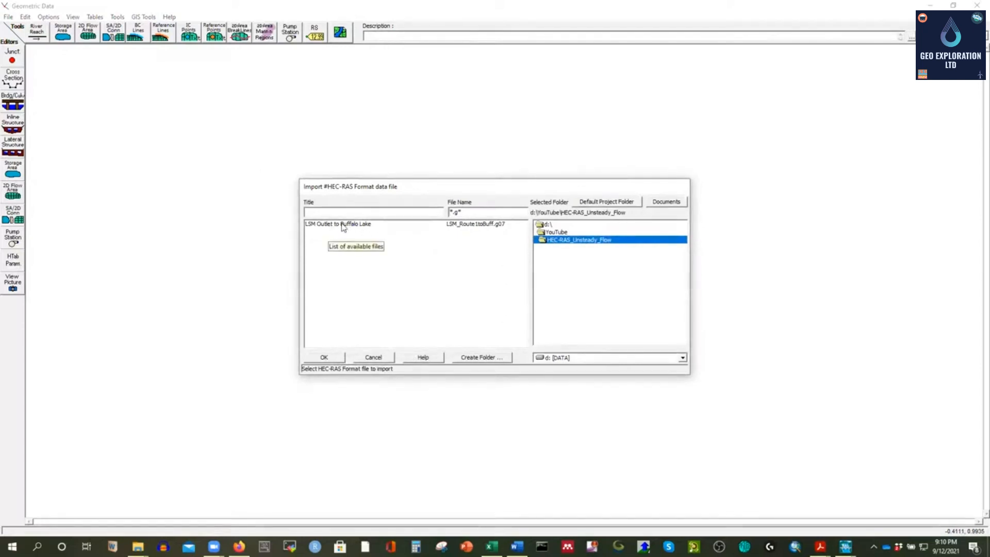
pyautogui.click(357, 226)
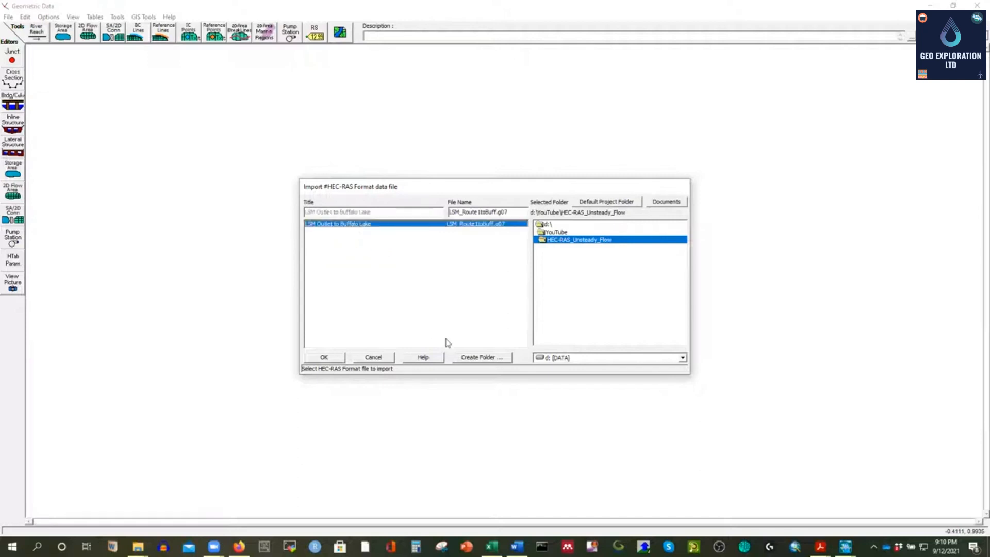
pyautogui.click(325, 358)
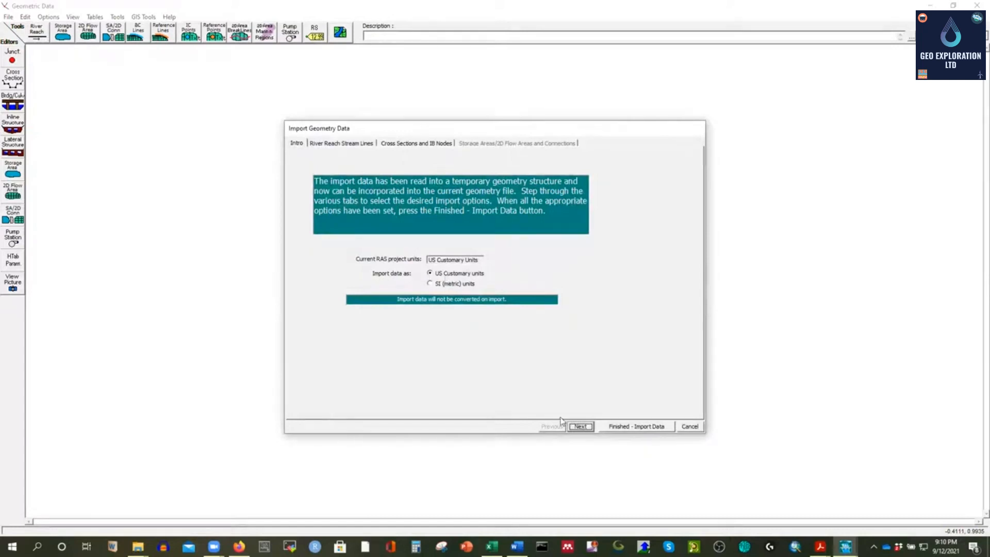
# Step: Import the Route L reach 1 stream line and all its cross sections in US Customary units, keeping the default import options
pyautogui.click(580, 427)
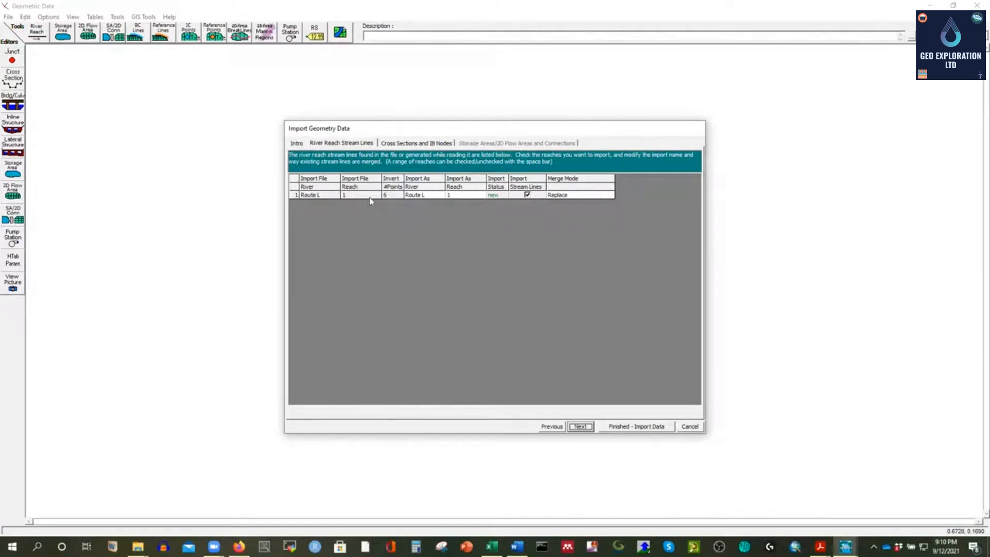
pyautogui.click(580, 426)
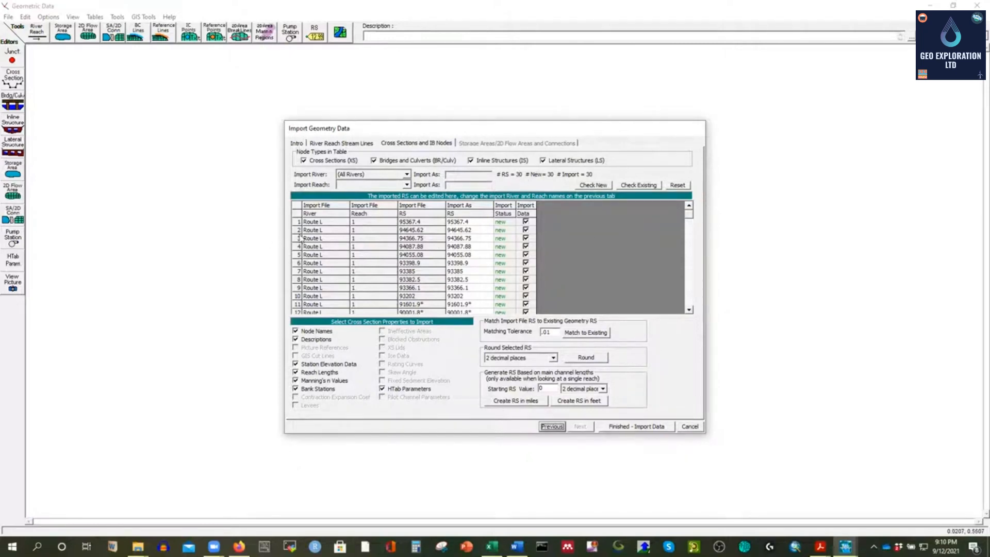
pyautogui.click(621, 426)
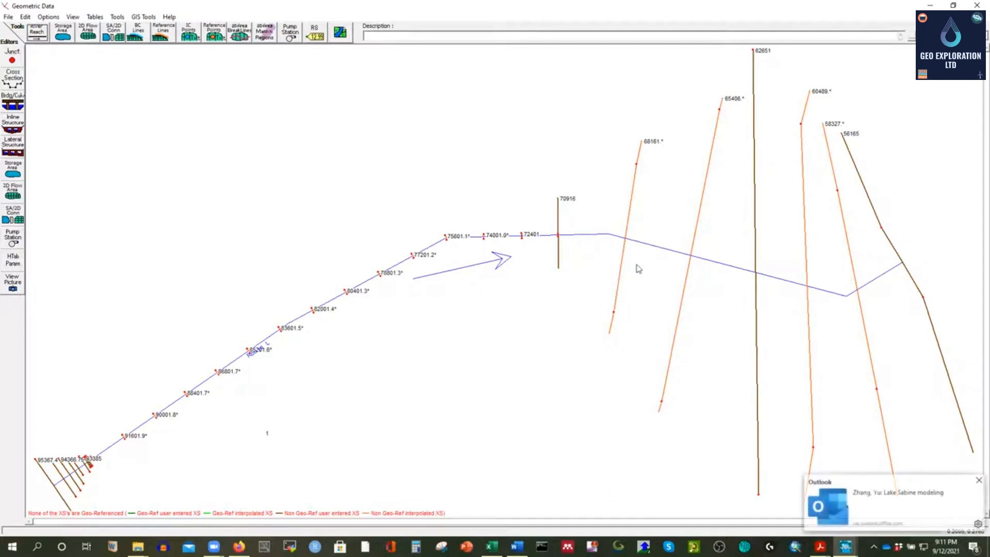
# Step: Save the imported geometry data under the title Unsteady_geometry in the HEC-RAS_Unsteady_Flow project folder
pyautogui.click(976, 480)
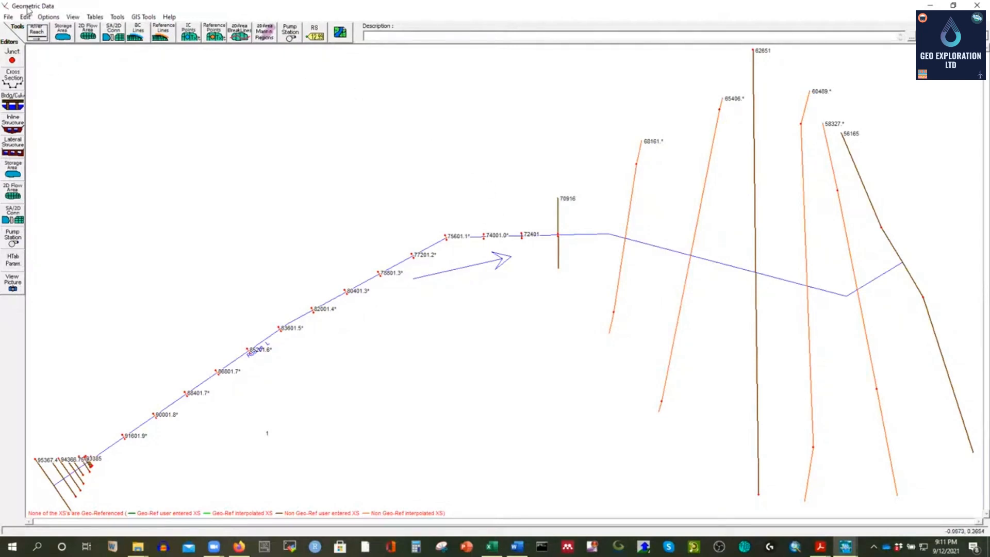
pyautogui.click(8, 17)
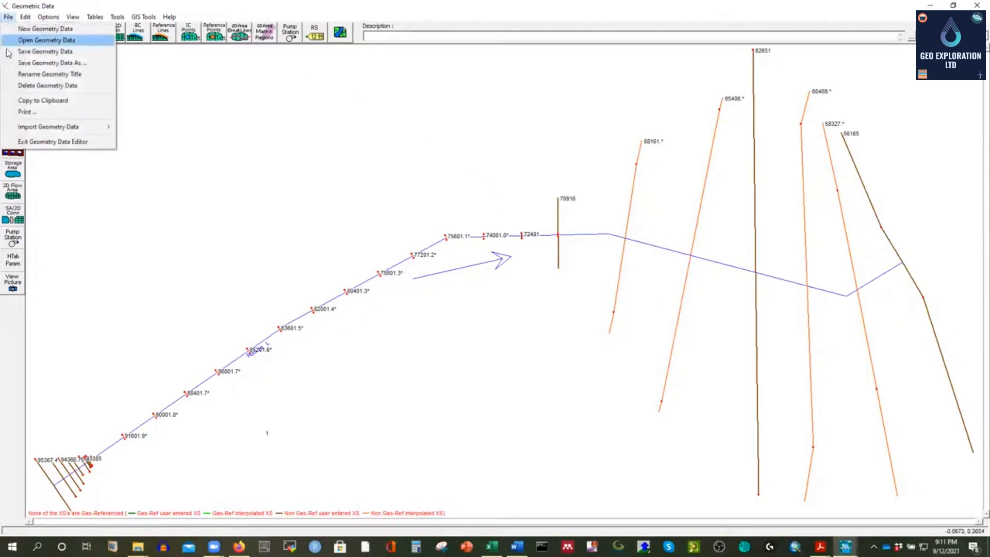
pyautogui.click(38, 63)
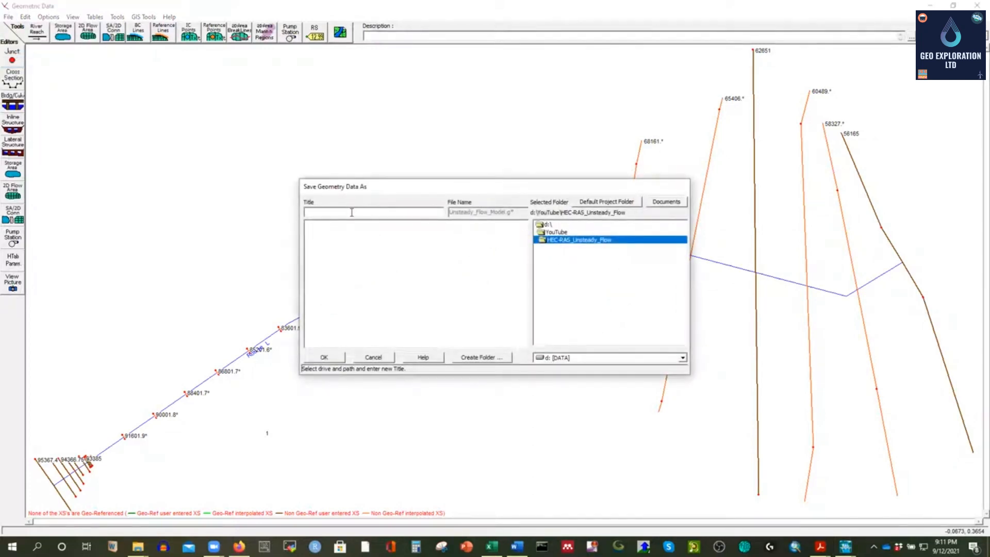
pyautogui.write('Usteady')
pyautogui.write('_geometry')
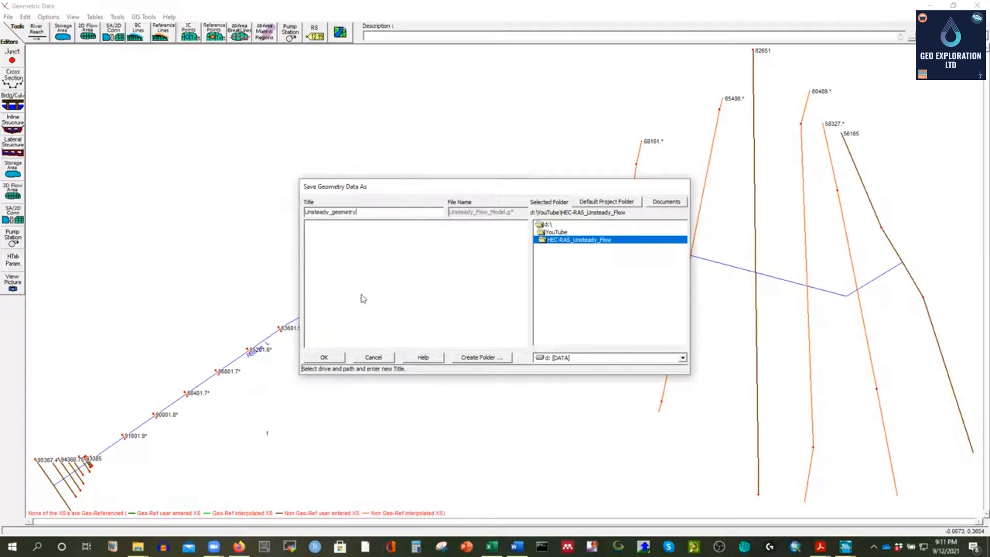
pyautogui.click(325, 357)
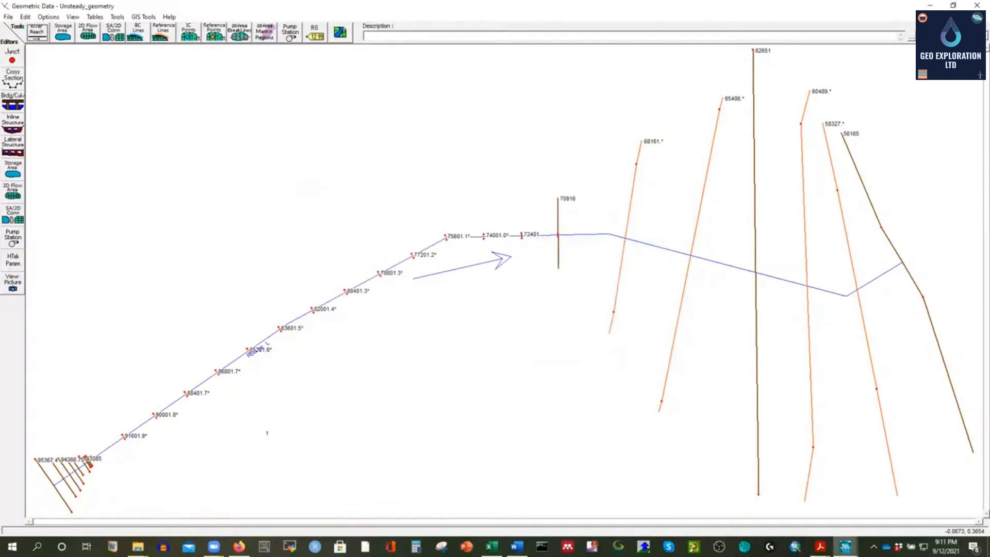
# Step: Open the unsteady flow data editor and assign a flow hydrograph boundary condition to the upstream river station 95367.4
pyautogui.click(845, 546)
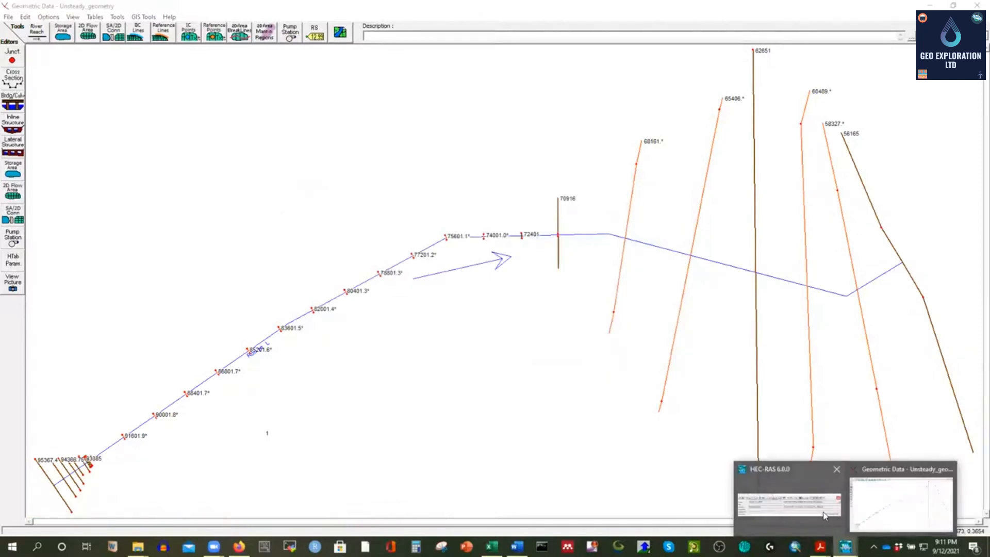
pyautogui.click(824, 516)
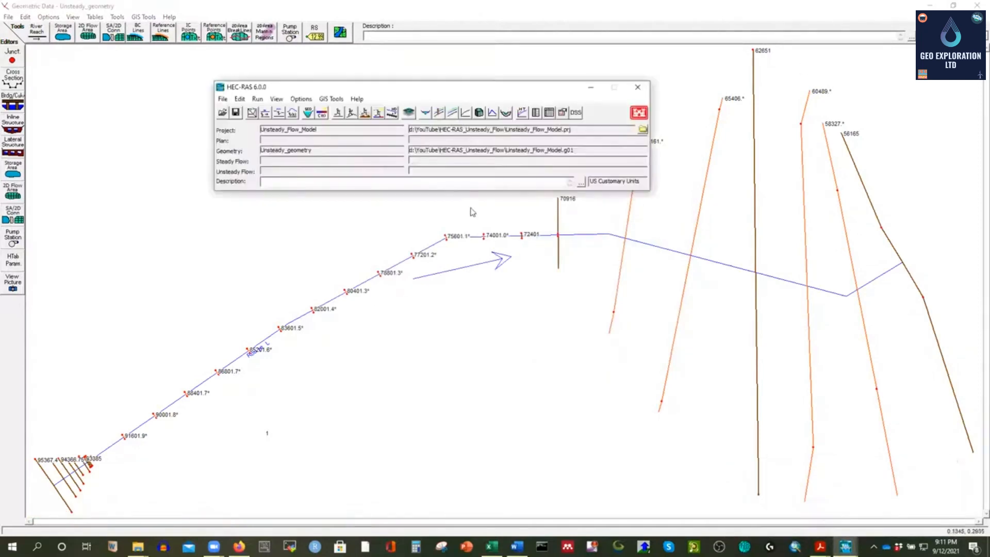
pyautogui.click(240, 100)
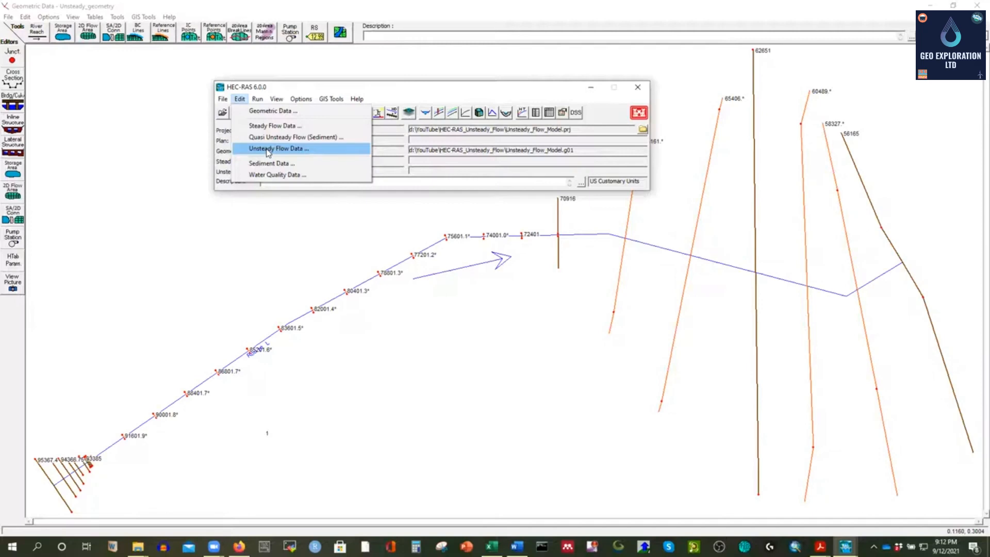
pyautogui.click(267, 150)
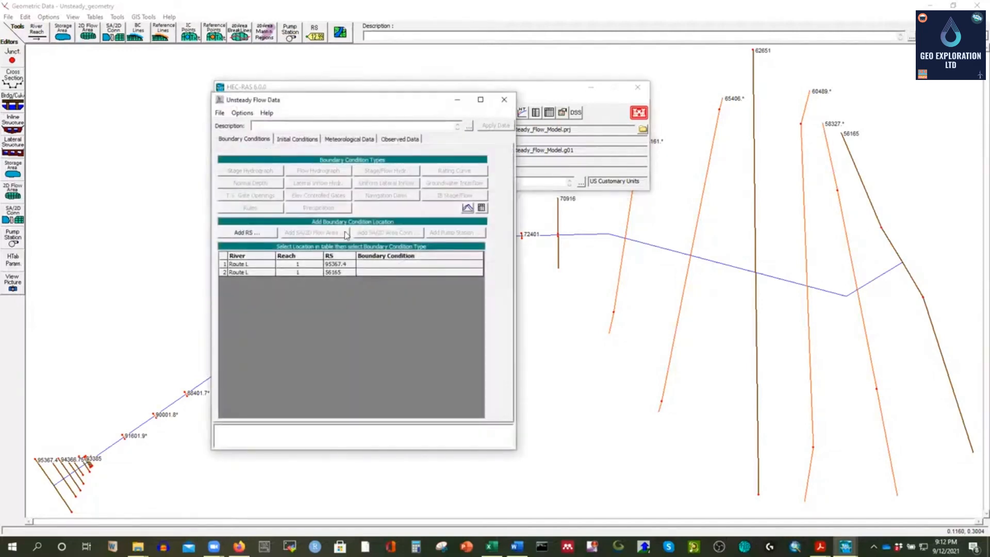
pyautogui.moveTo(340, 104); pyautogui.dragTo(352, 85)
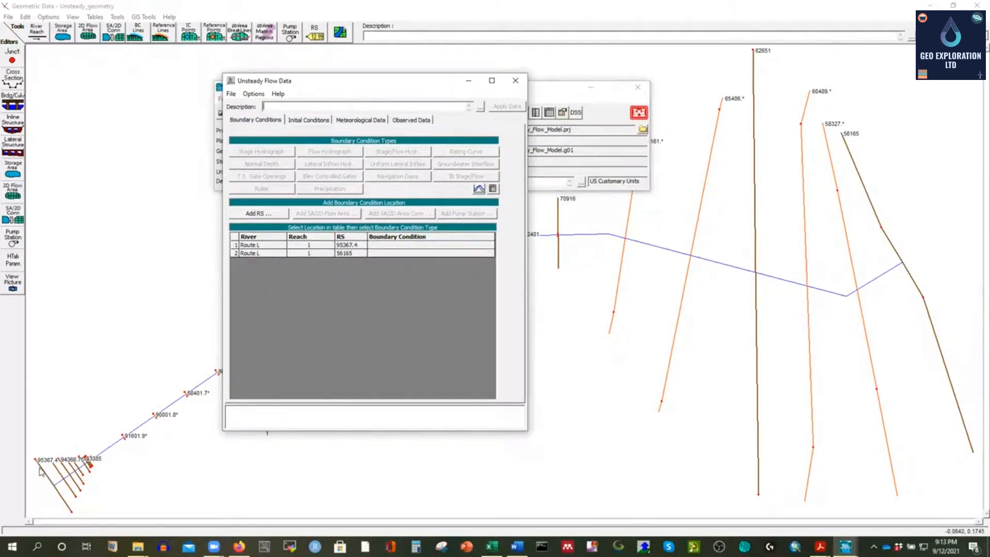
pyautogui.click(383, 248)
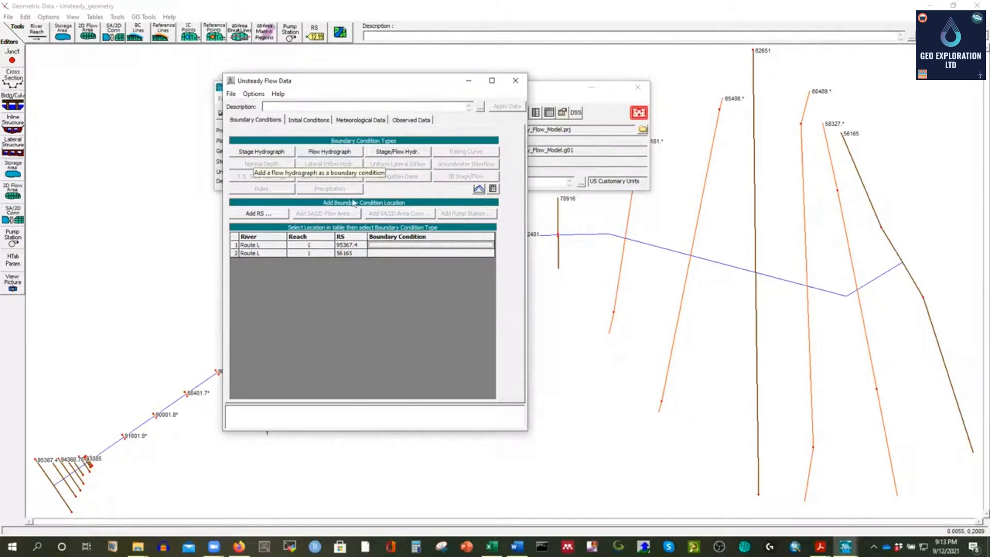
pyautogui.click(314, 154)
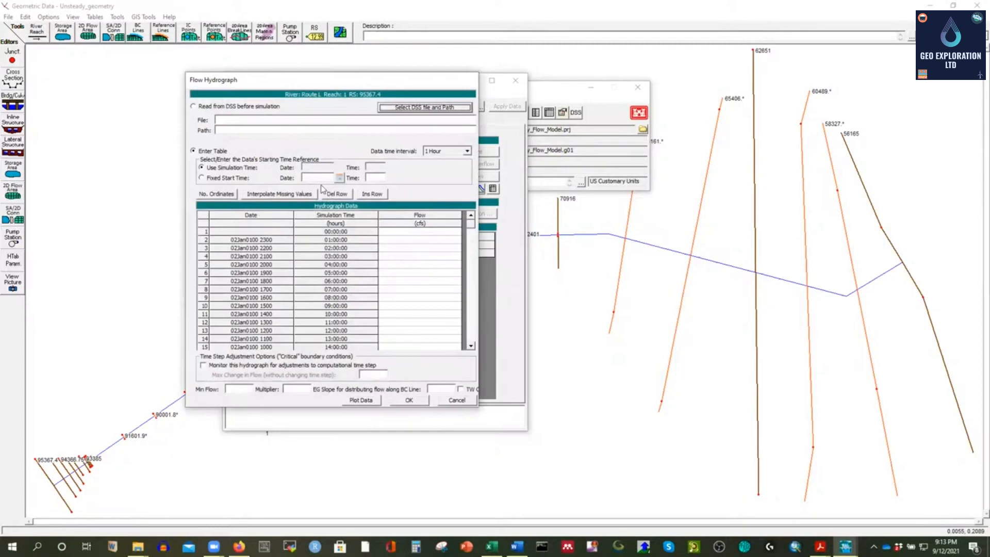
pyautogui.click(224, 178)
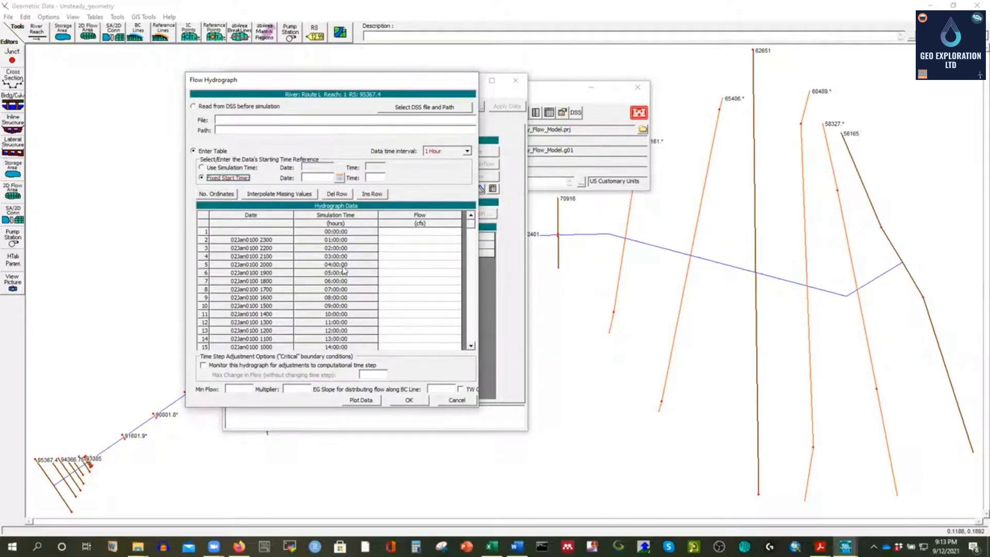
pyautogui.click(456, 401)
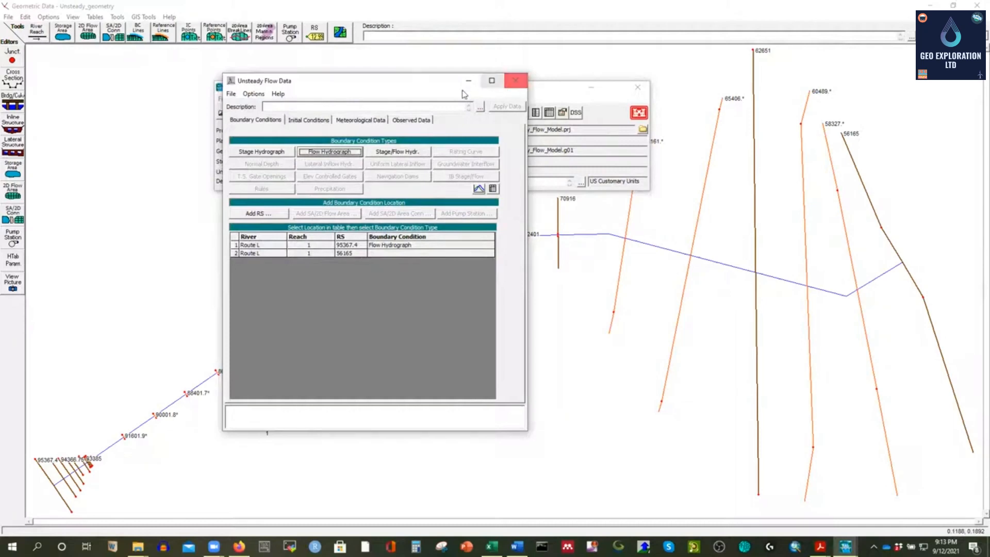
# Step: Give the flow hydrograph at river station 95367.4 a fixed start time of 31OCT2011 at 00:00
pyautogui.click(320, 152)
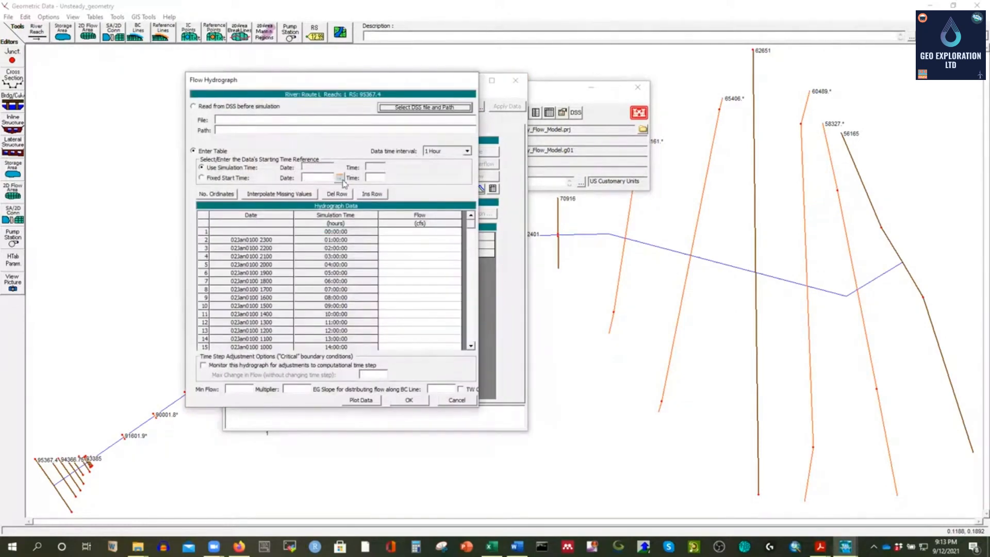
pyautogui.click(225, 178)
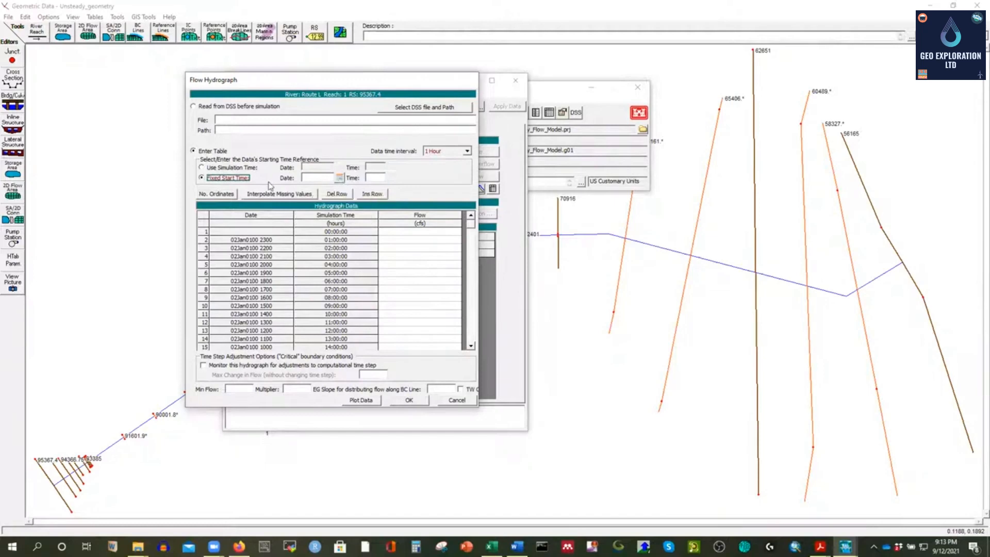
pyautogui.click(338, 179)
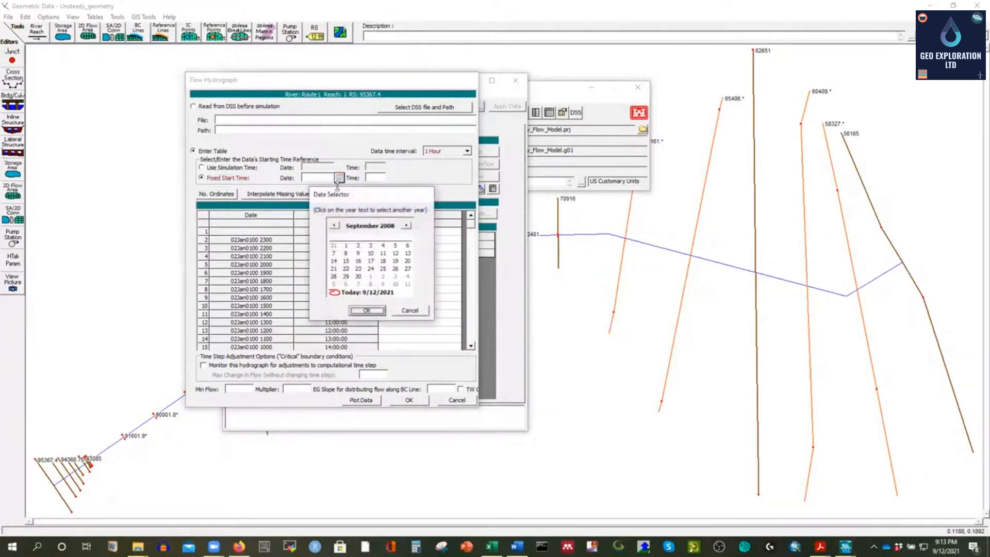
pyautogui.click(389, 226)
pyautogui.click(402, 225)
pyautogui.click(402, 225)
pyautogui.click(402, 225)
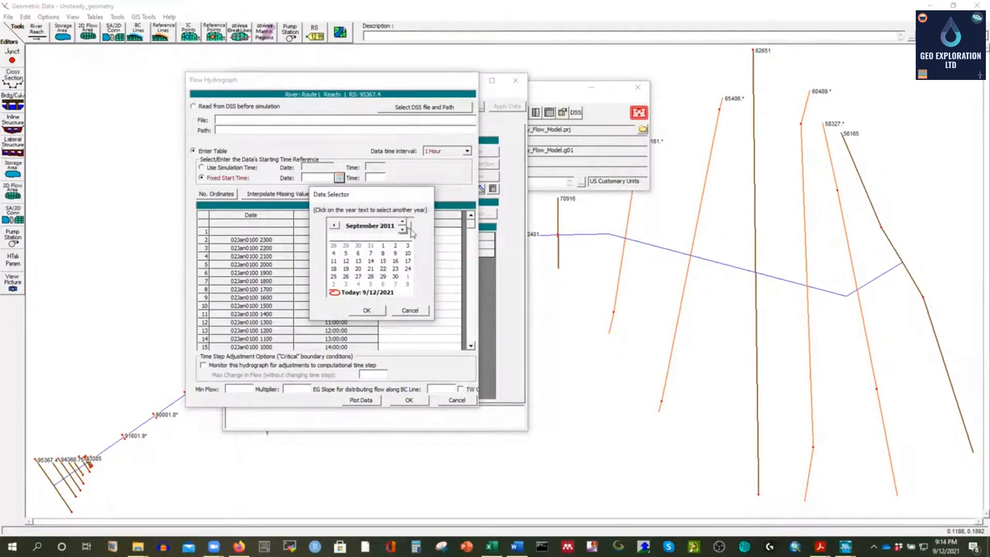
pyautogui.click(408, 226)
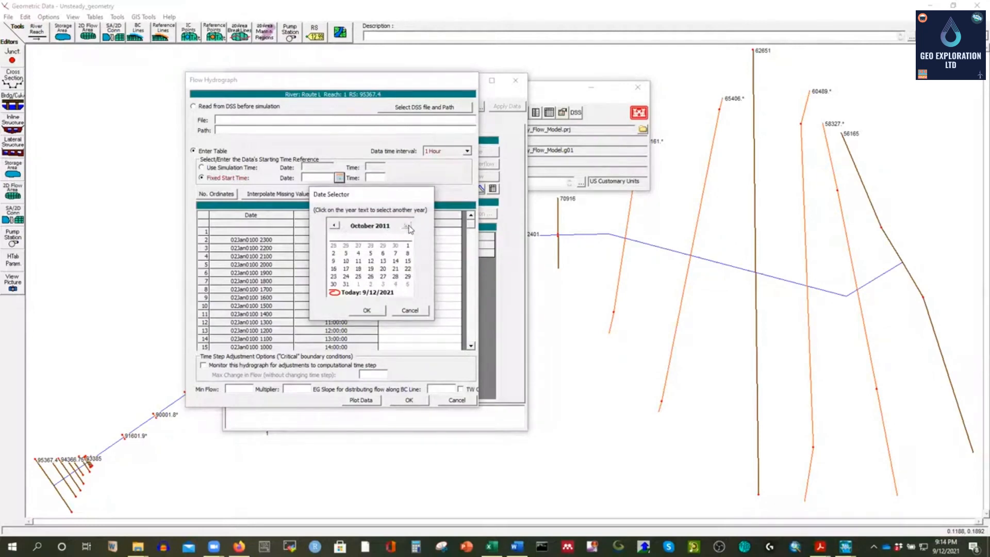
pyautogui.click(346, 284)
pyautogui.click(364, 310)
pyautogui.write('00:00')
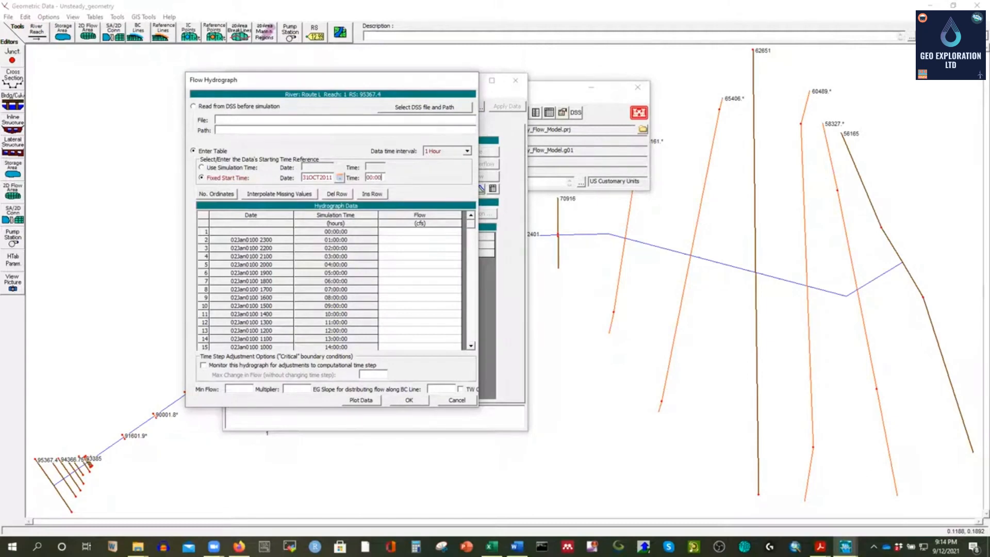
# Step: Set the flow hydrograph's data time interval to 1 Day and its maximum number of ordinates to 367
pyautogui.click(466, 151)
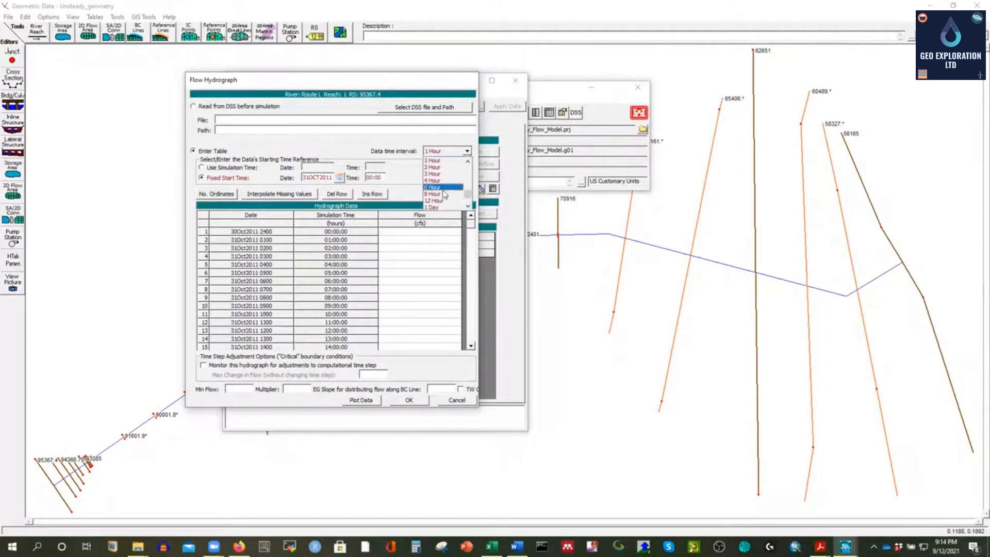
pyautogui.click(436, 207)
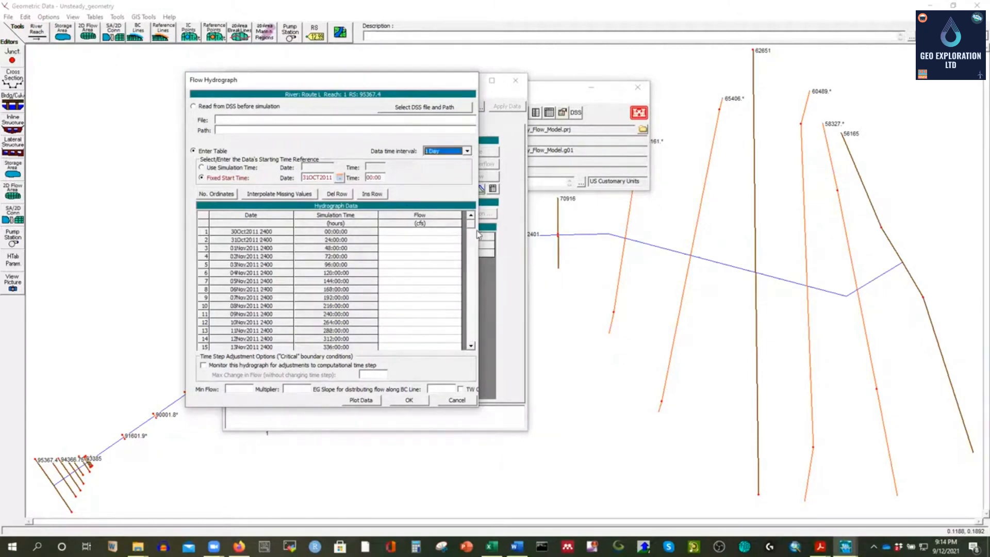
pyautogui.moveTo(470, 226); pyautogui.dragTo(468, 345)
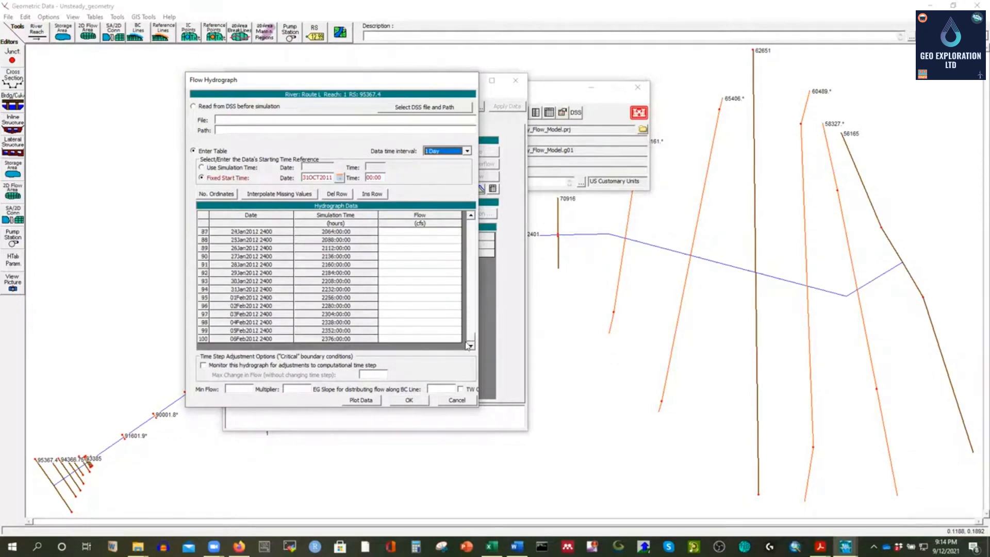
pyautogui.scroll(20, 426, 346)
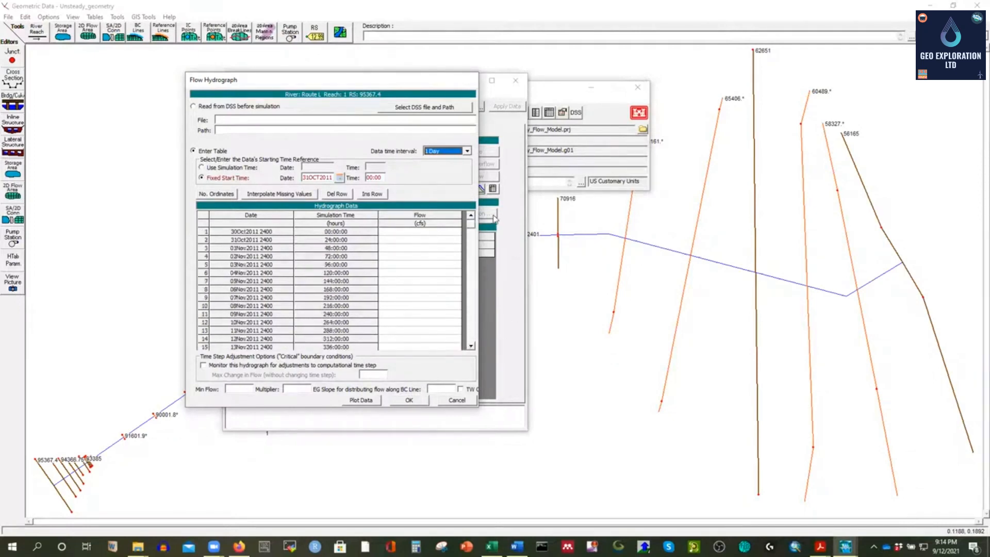
pyautogui.click(216, 193)
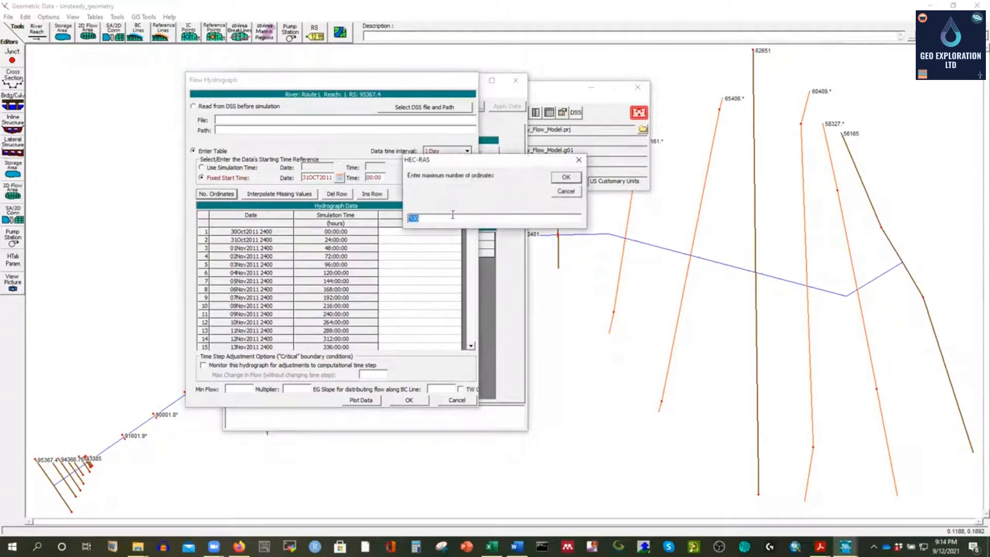
pyautogui.write('367')
pyautogui.click(565, 178)
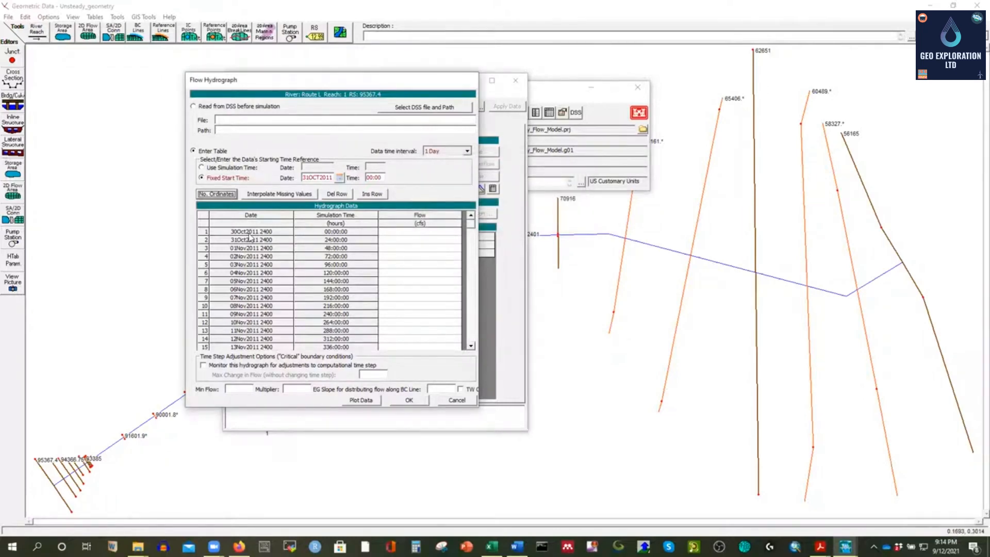
pyautogui.moveTo(470, 227)
pyautogui.mouseDown()
pyautogui.moveTo(461, 347)
pyautogui.moveTo(471, 222)
pyautogui.mouseUp()
# Step: Copy all Discharge (cfs) values from the Flow data sheet in Excel and paste them into the hydrograph's Flow column in HEC-RAS
pyautogui.hotkey('alt', 'Tab')
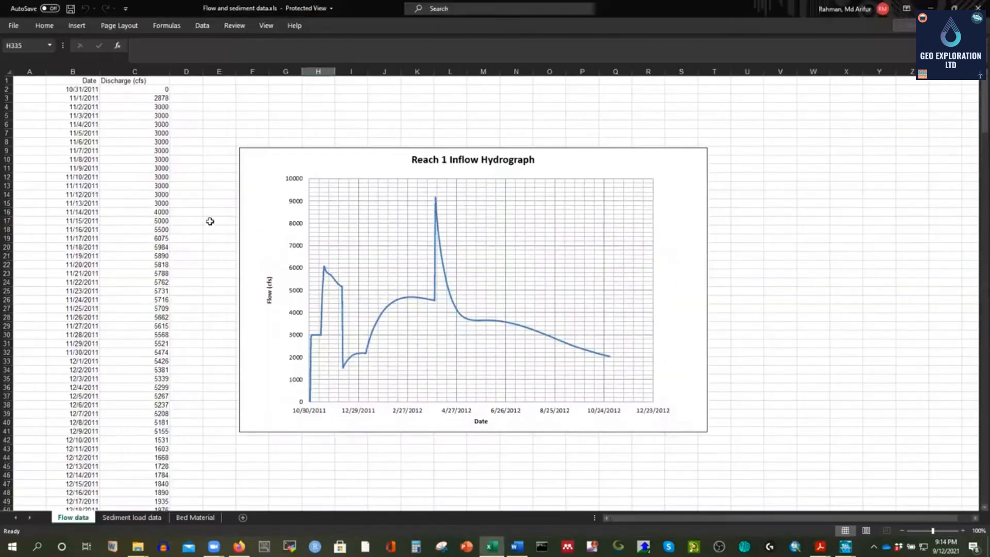
pyautogui.click(156, 92)
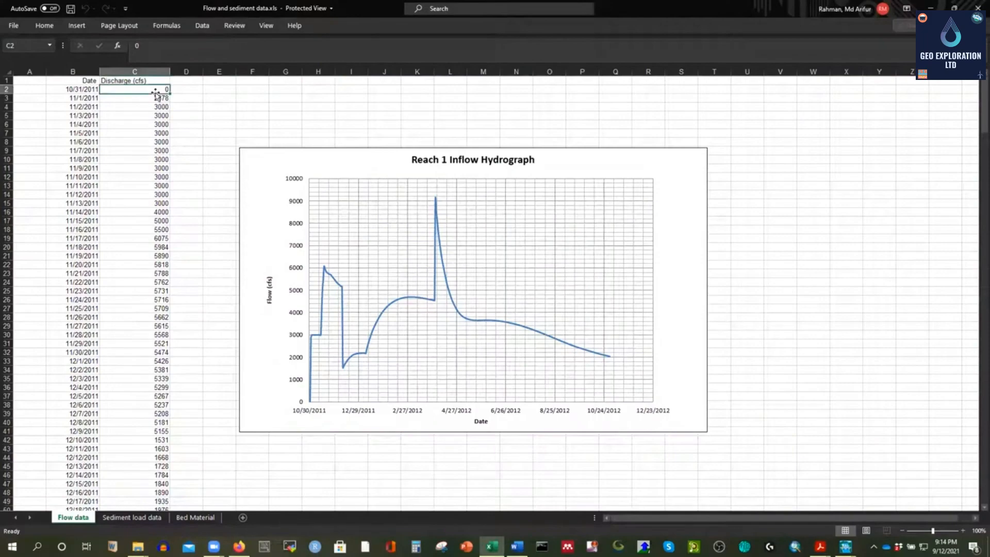
pyautogui.hotkey('ctrl', 'shift', 'Down')
pyautogui.hotkey('ctrl', 'c')
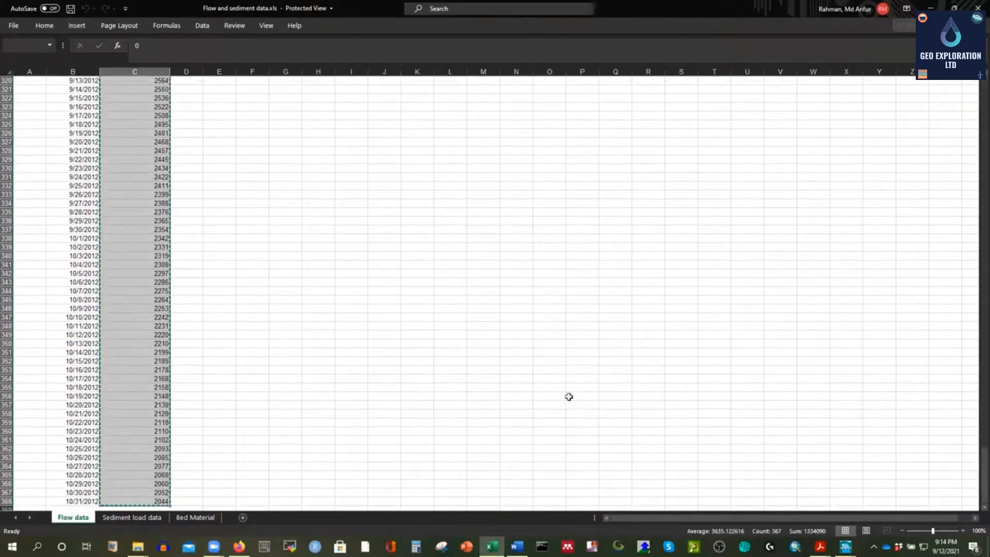
pyautogui.click(845, 546)
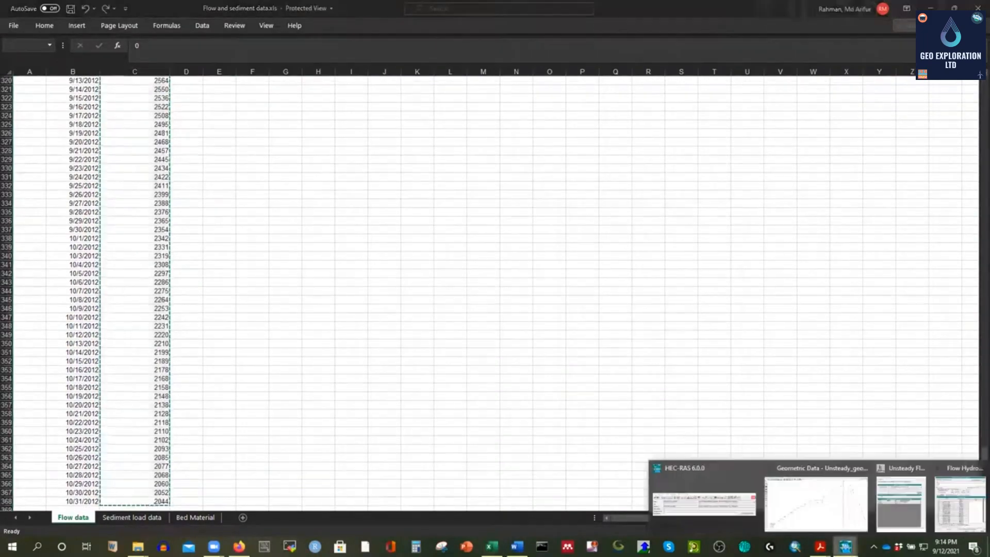
pyautogui.click(959, 497)
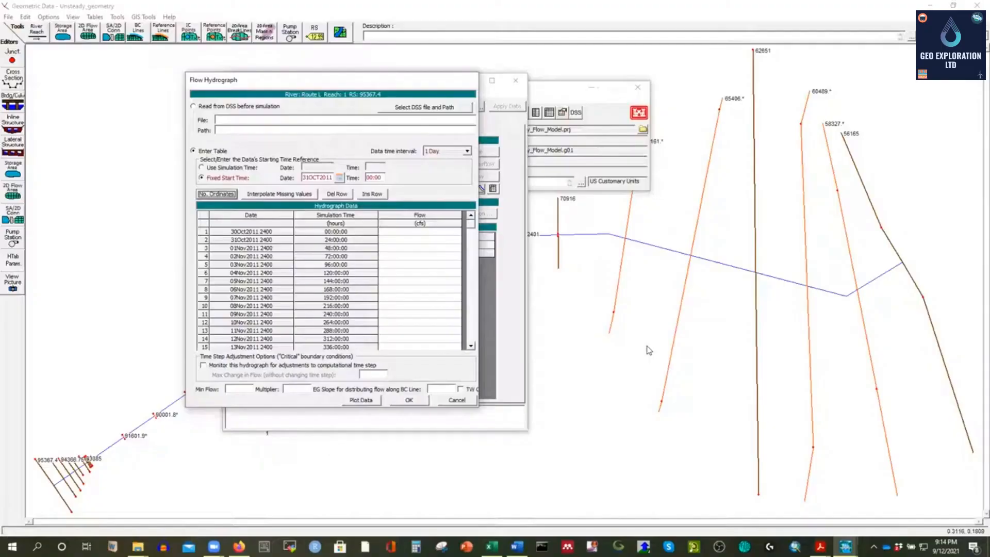
pyautogui.click(396, 225)
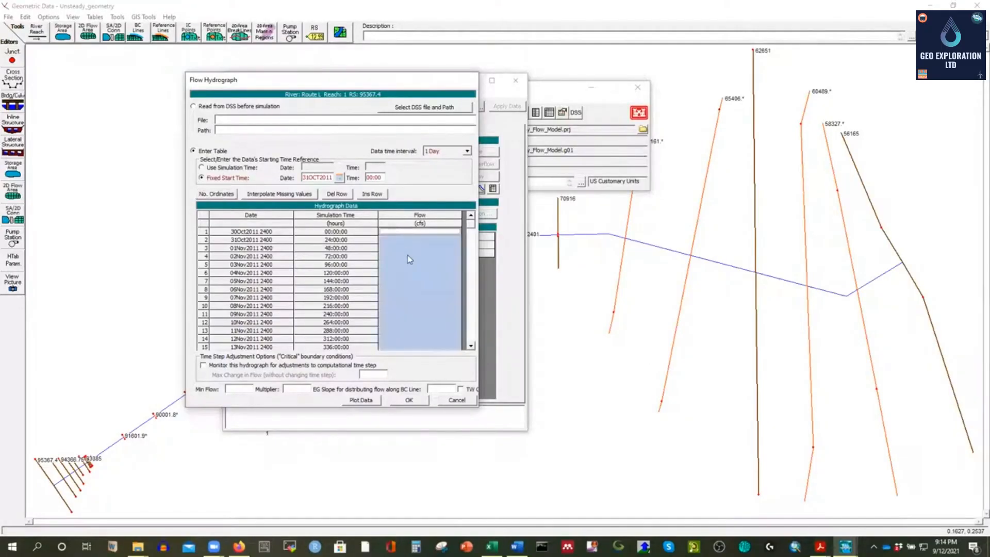
pyautogui.hotkey('ctrl', 'v')
pyautogui.moveTo(470, 227)
pyautogui.mouseDown()
pyautogui.moveTo(471, 346)
pyautogui.moveTo(470, 219)
pyautogui.mouseUp()
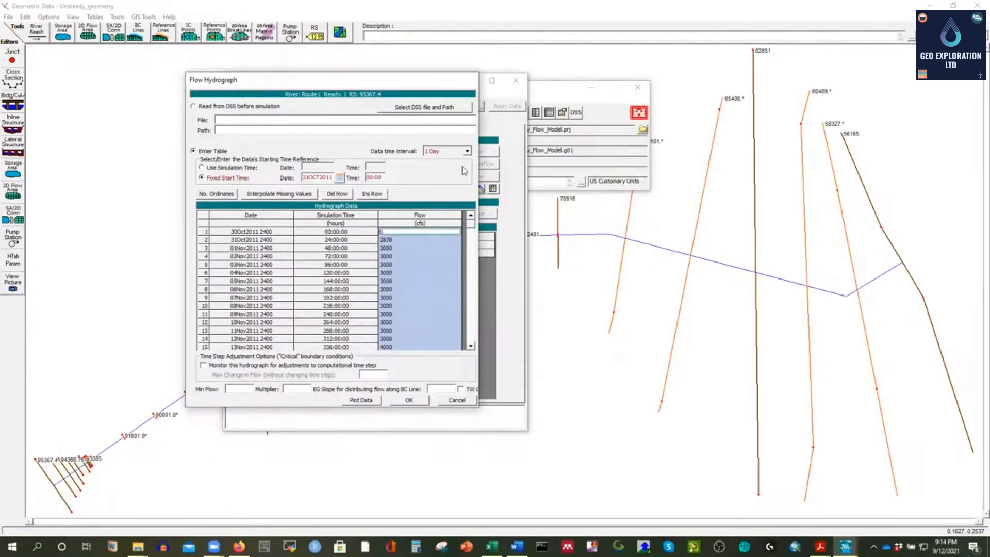
# Step: Plot the entered flow hydrograph data and examine the curve full screen
pyautogui.click(361, 400)
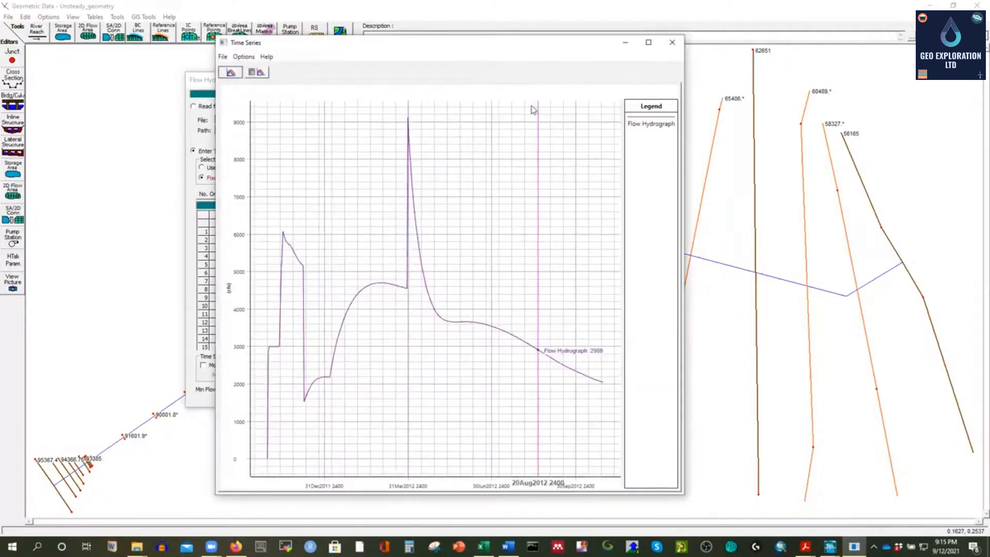
pyautogui.click(648, 42)
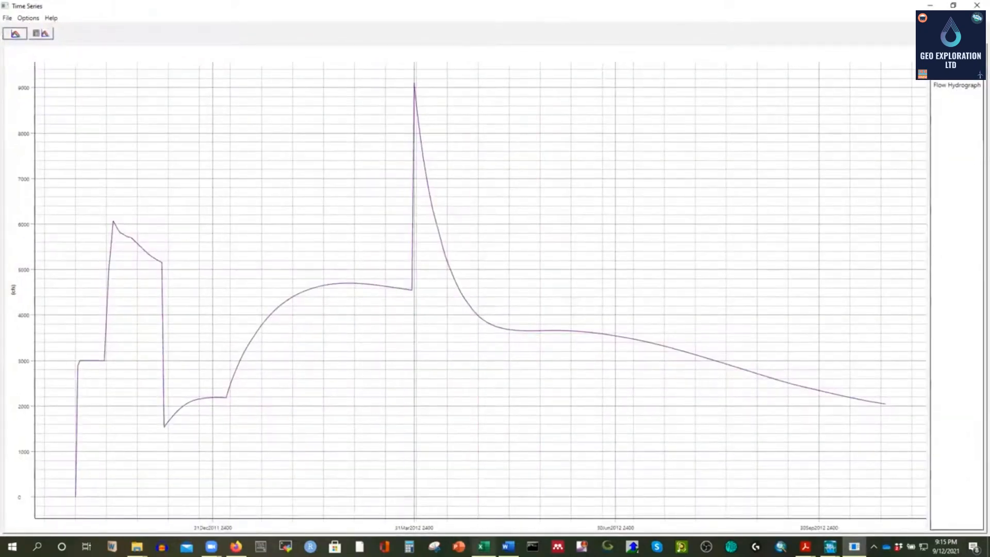
# Step: Compare the plotted flow hydrograph with the Reach 1 Inflow Hydrograph chart in the Excel workbook, and close the plot
pyautogui.click(483, 546)
pyautogui.scroll(10, 539, 247)
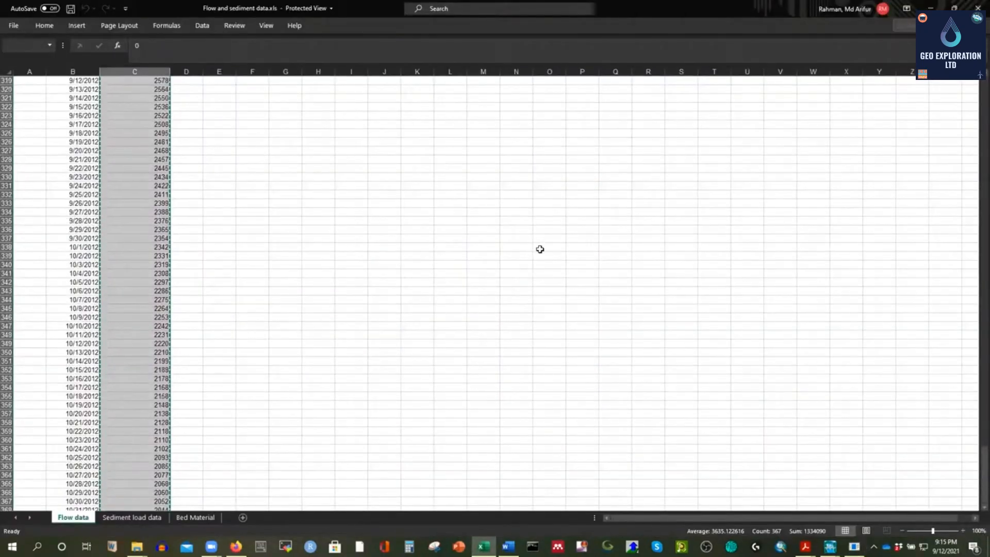
pyautogui.scroll(20, 543, 257)
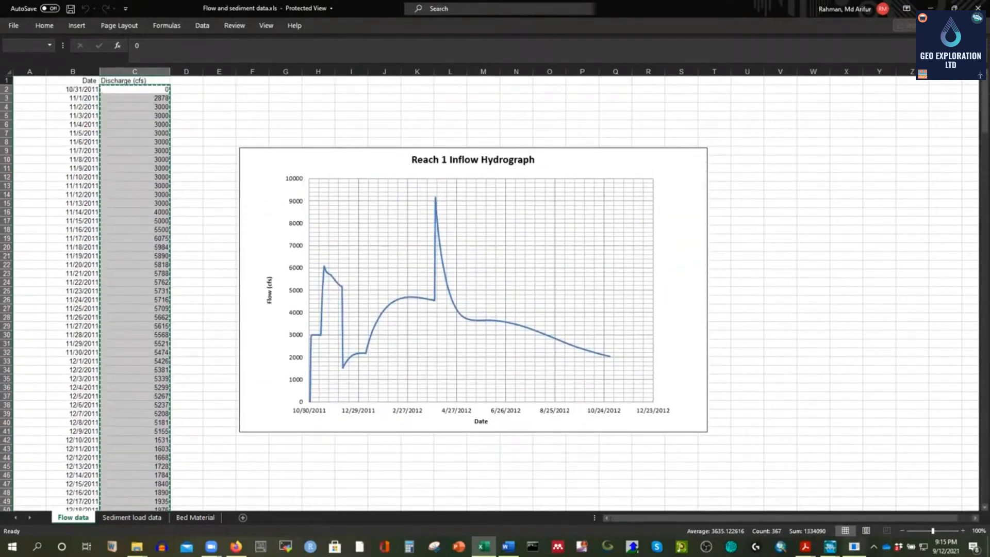
pyautogui.click(853, 546)
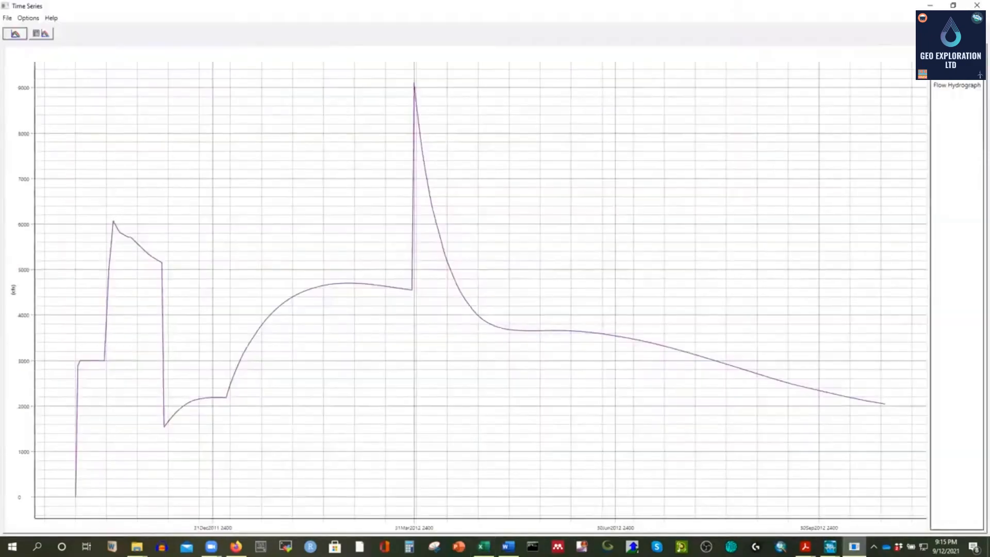
pyautogui.click(953, 6)
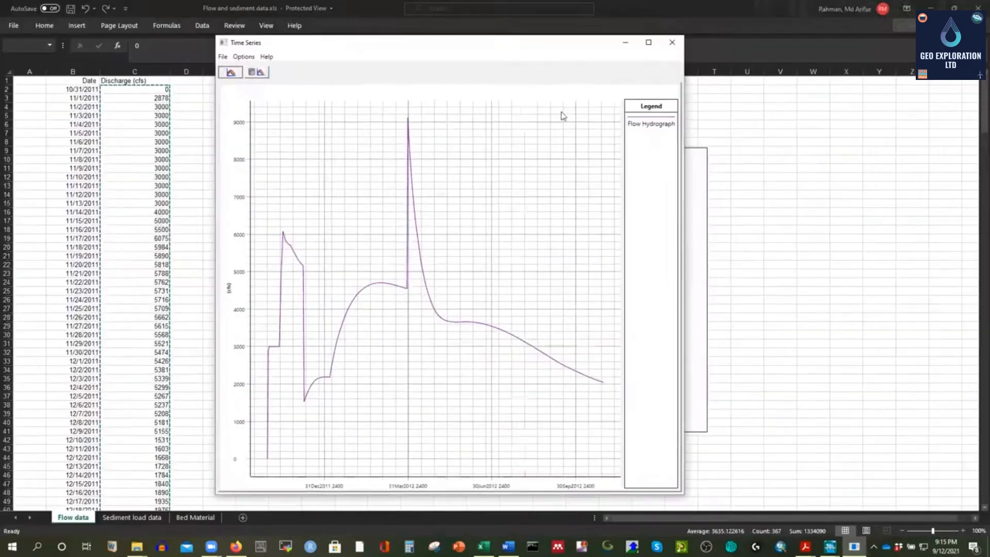
pyautogui.click(677, 43)
# Step: Return to the HEC-RAS flow hydrograph for river station 95367.4 and accept its entered data
pyautogui.moveTo(846, 546)
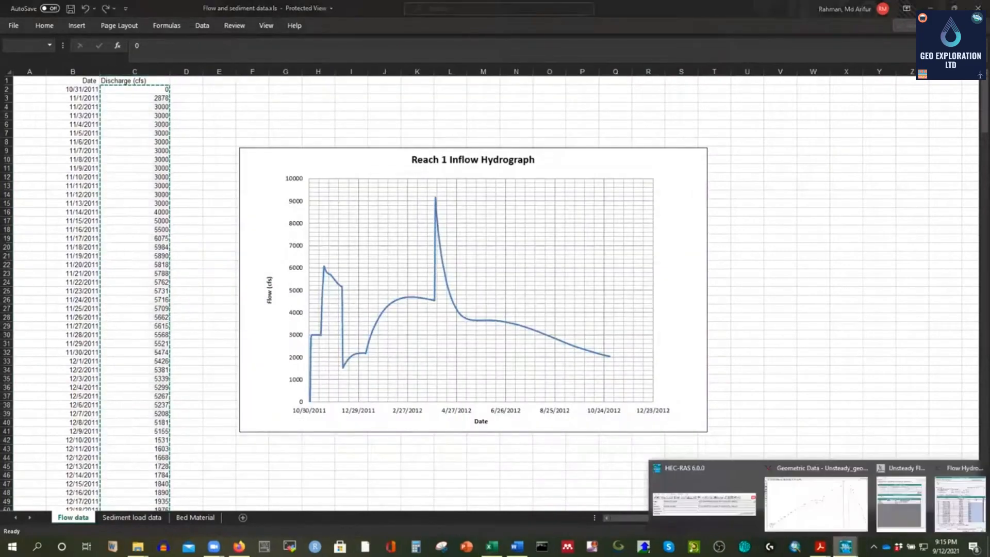
pyautogui.click(827, 519)
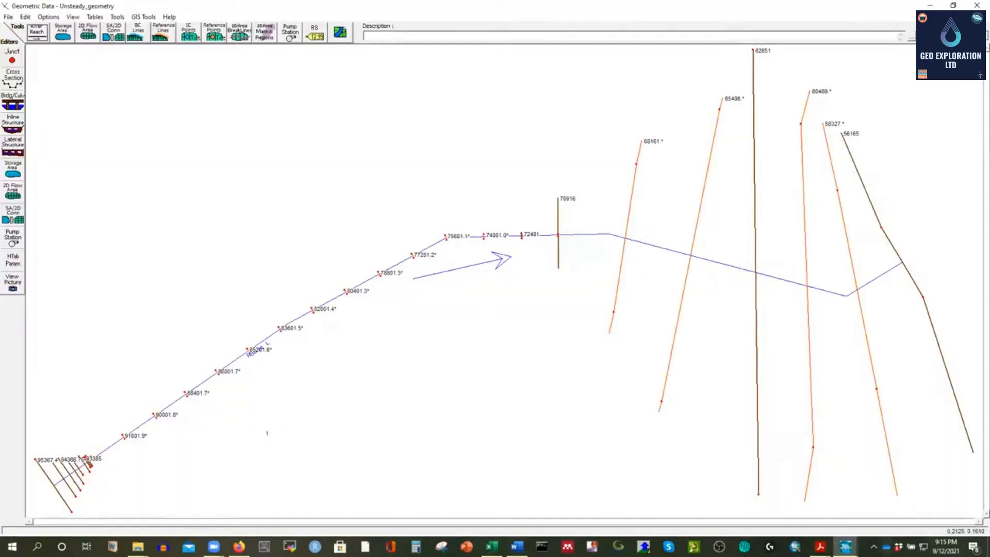
pyautogui.moveTo(846, 546)
pyautogui.click(959, 497)
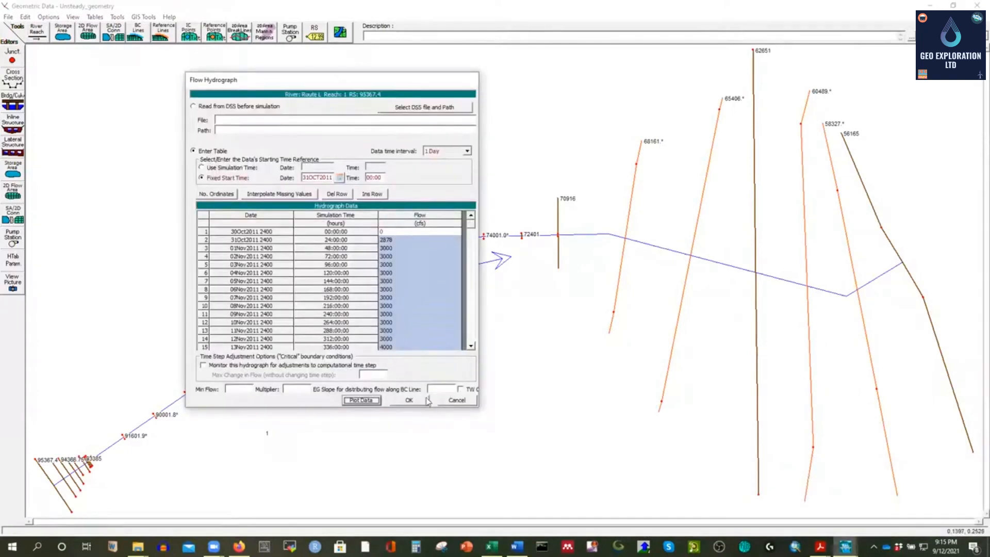
pyautogui.click(411, 400)
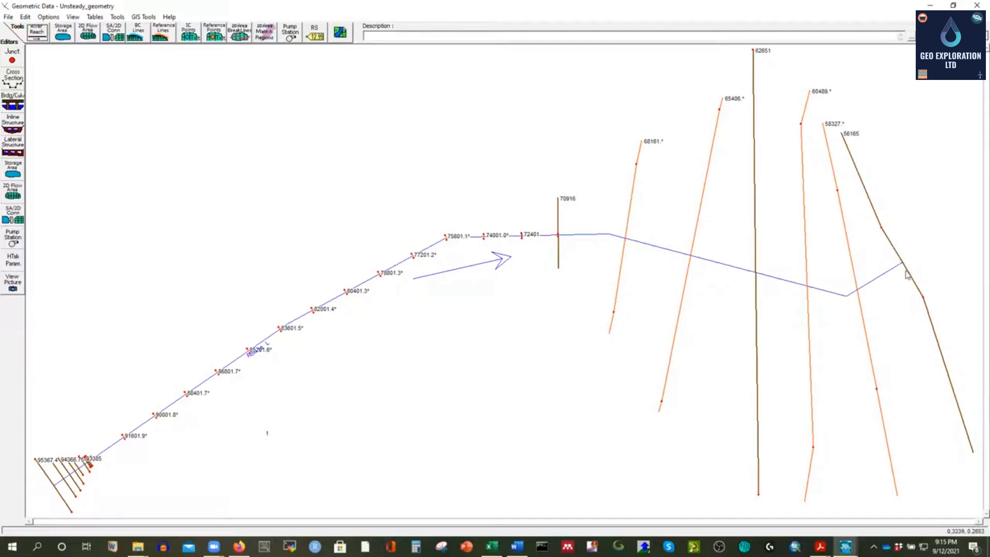
# Step: Assign a Normal Depth boundary condition with a friction slope of 0.00023 to the downstream river station 56165
pyautogui.moveTo(845, 546)
pyautogui.click(964, 492)
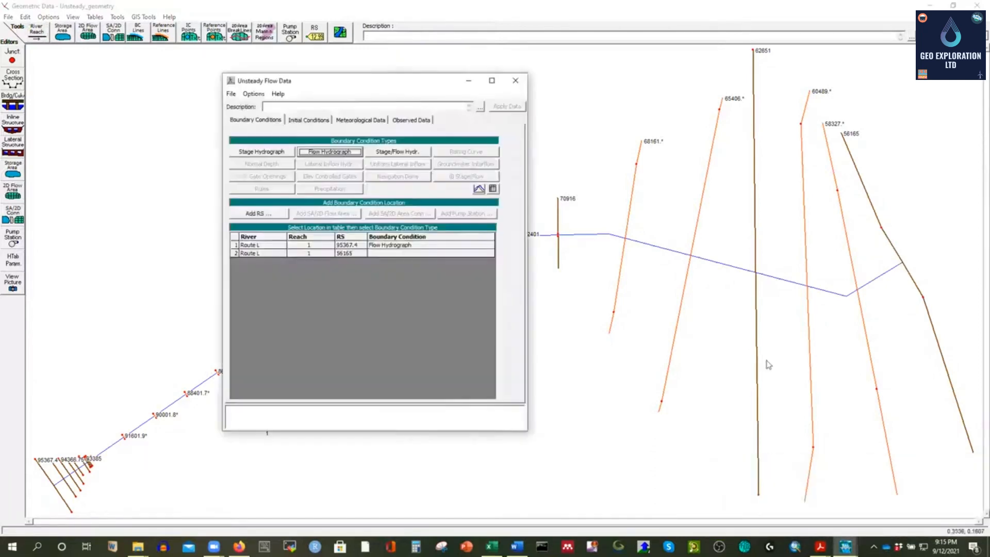
pyautogui.click(390, 253)
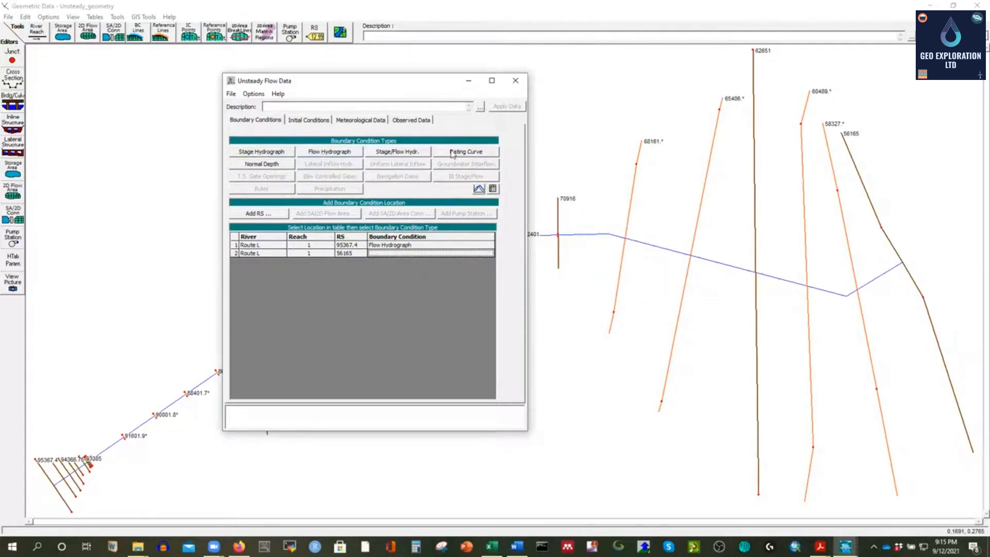
pyautogui.click(249, 165)
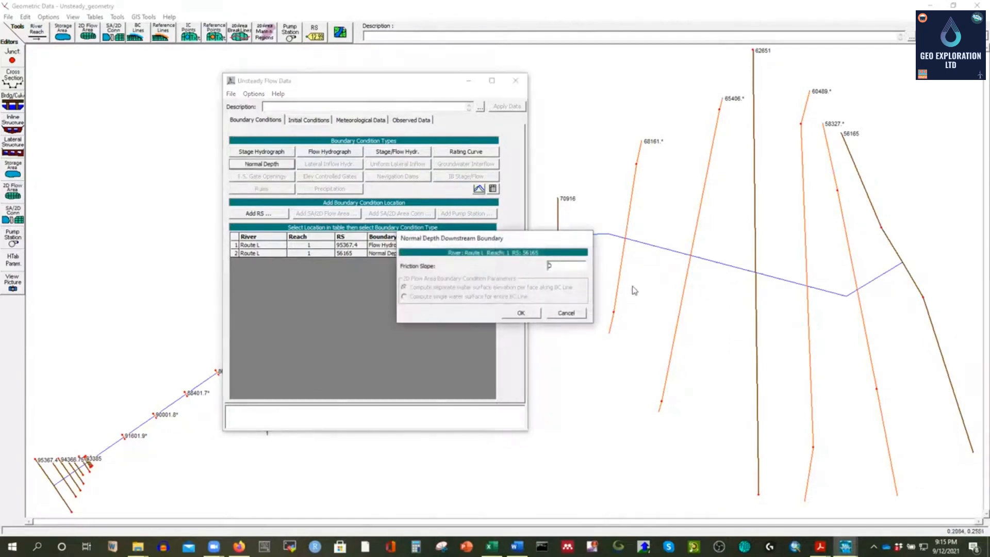
pyautogui.click(560, 267)
pyautogui.write('0.00023')
pyautogui.click(523, 313)
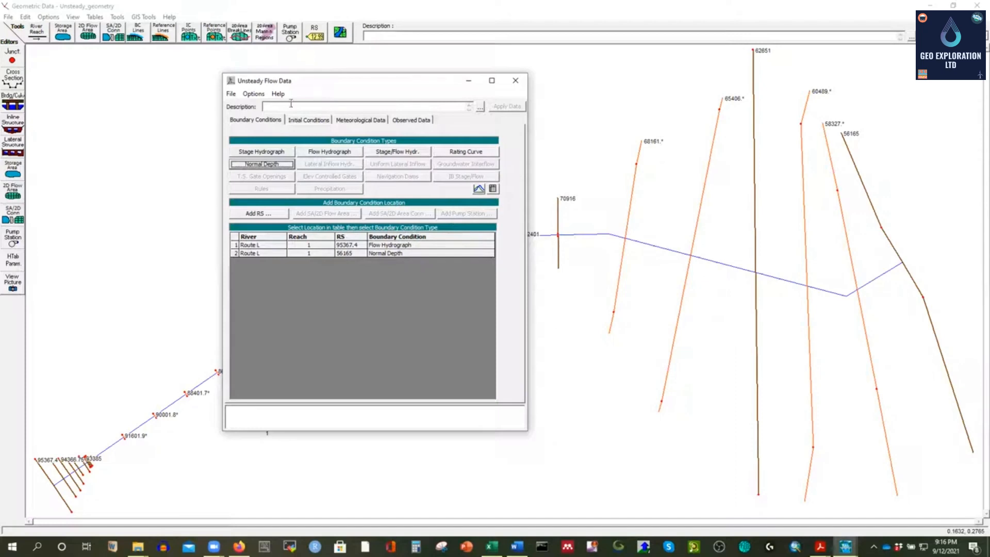
# Step: Save the unsteady flow data with the title Unsteady_flow_data and close its editor
pyautogui.click(231, 93)
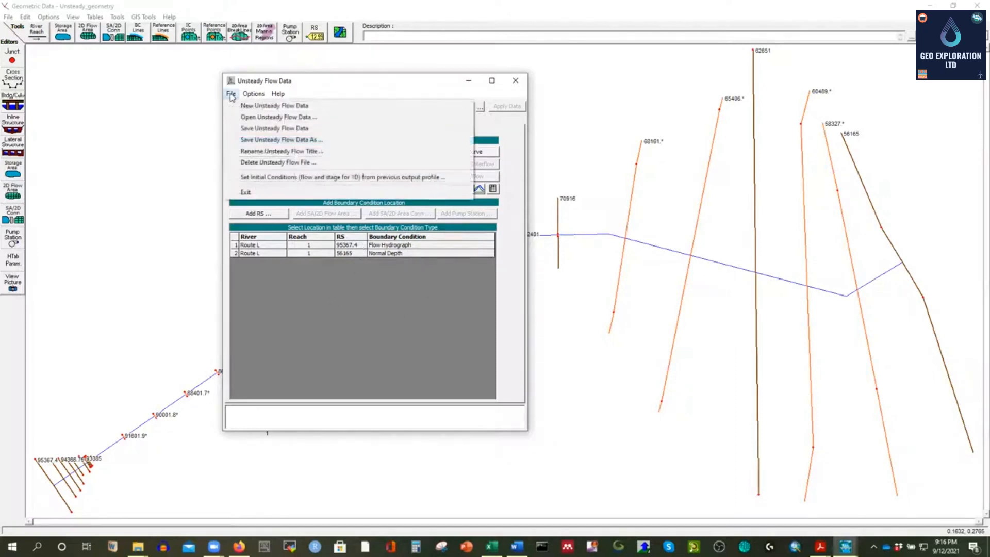
pyautogui.click(267, 129)
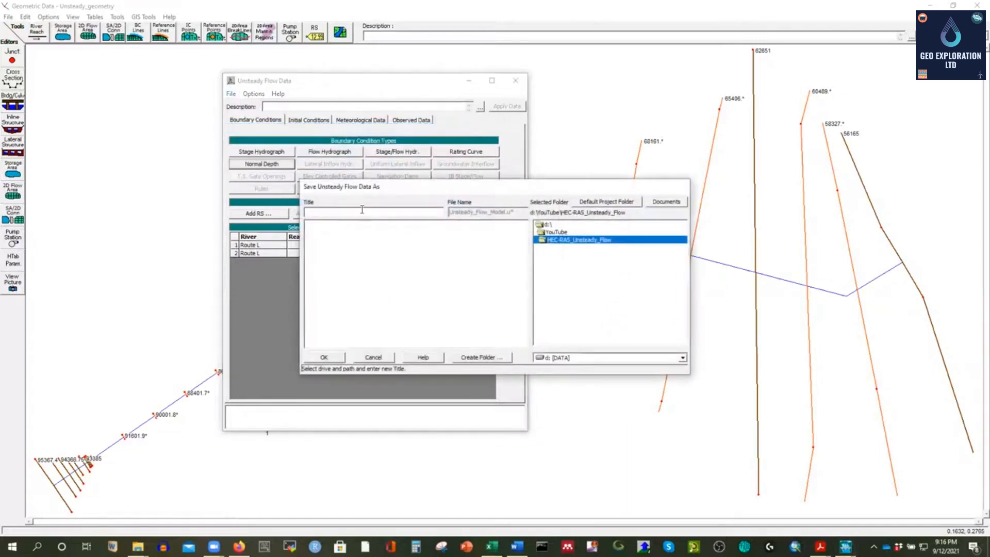
pyautogui.write('Unsteady_flow_data')
pyautogui.click(330, 358)
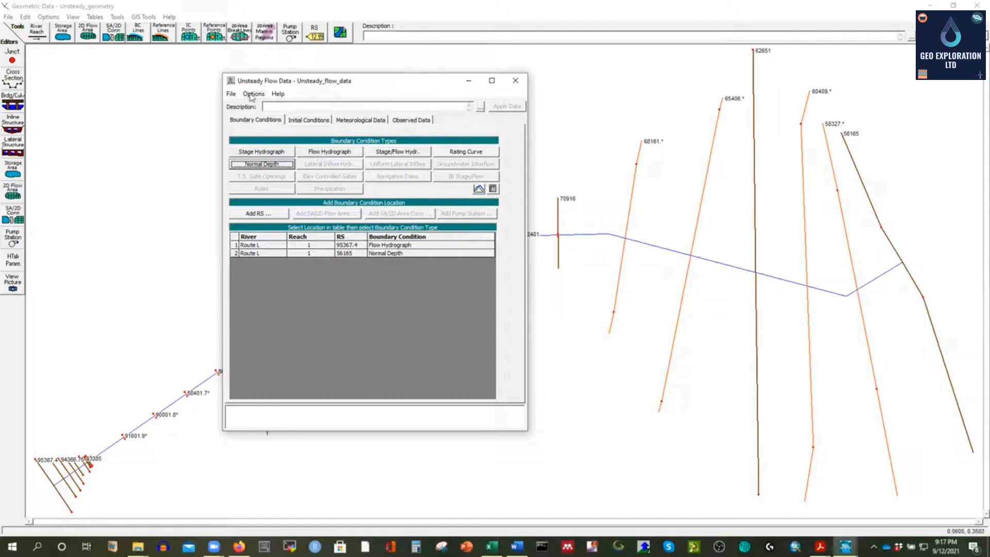
pyautogui.click(514, 84)
# Step: Open the Unsteady Flow Analysis setup from the main HEC-RAS window
pyautogui.moveTo(845, 546)
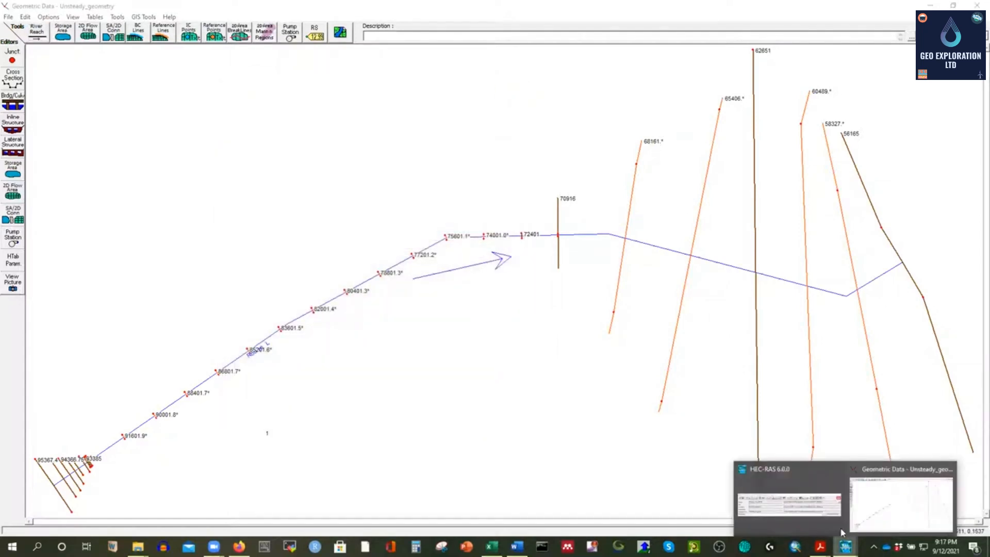
pyautogui.click(815, 516)
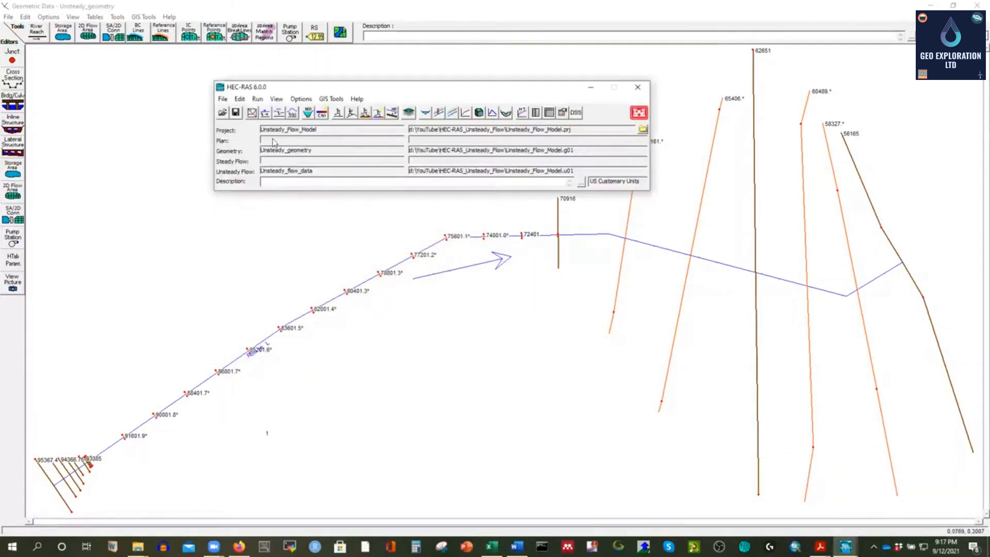
pyautogui.click(256, 99)
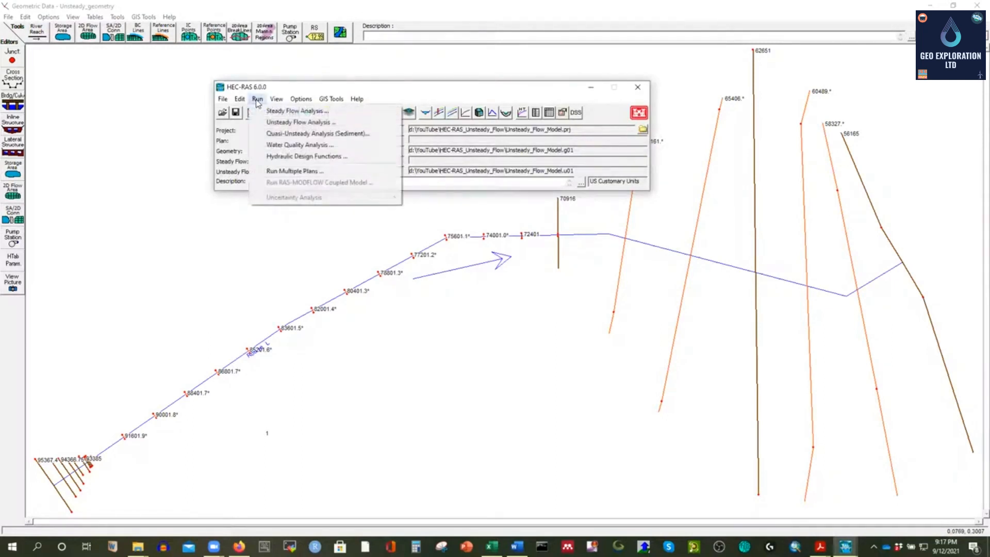
pyautogui.click(273, 180)
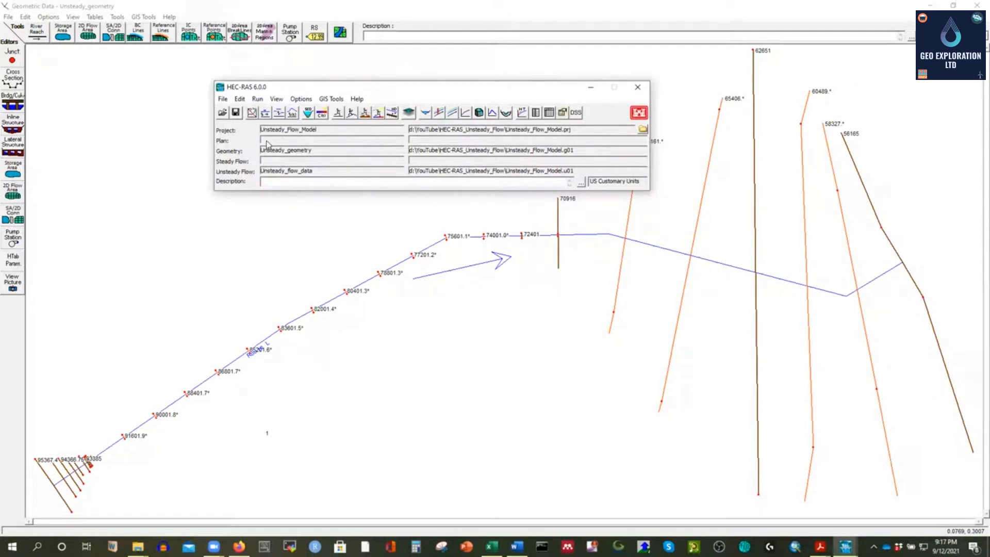
pyautogui.click(256, 99)
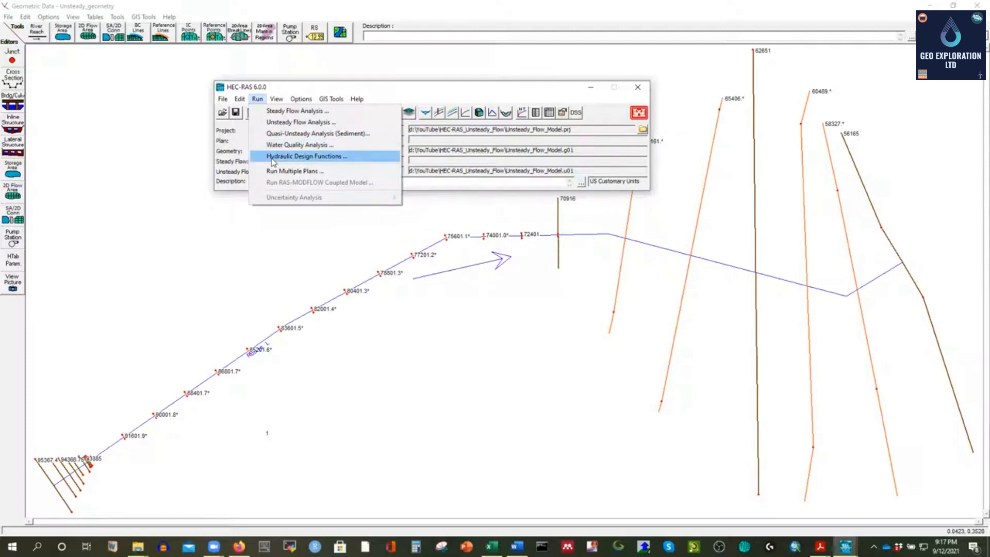
pyautogui.click(293, 123)
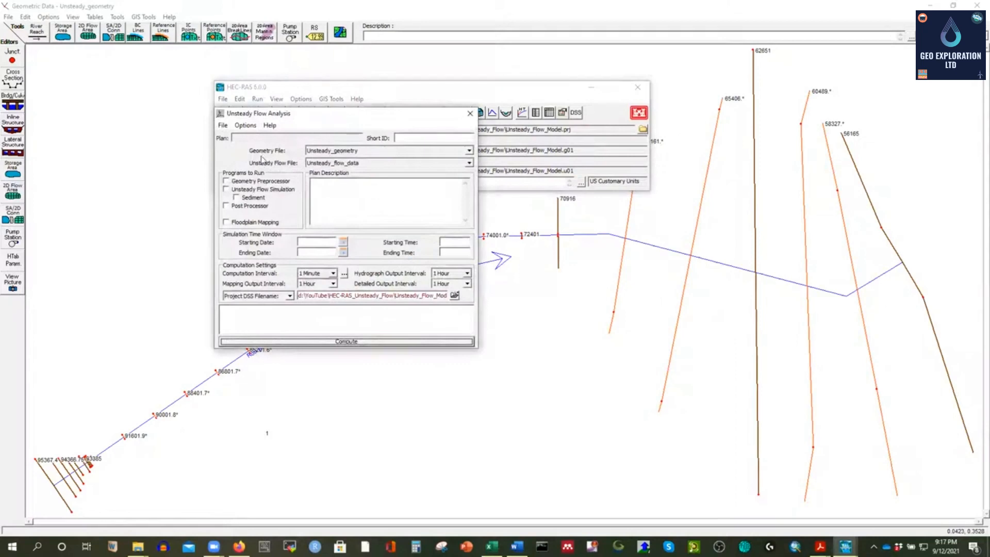
# Step: Set the simulation's starting date to 30OCT2011 and its starting time to 00:00
pyautogui.click(343, 242)
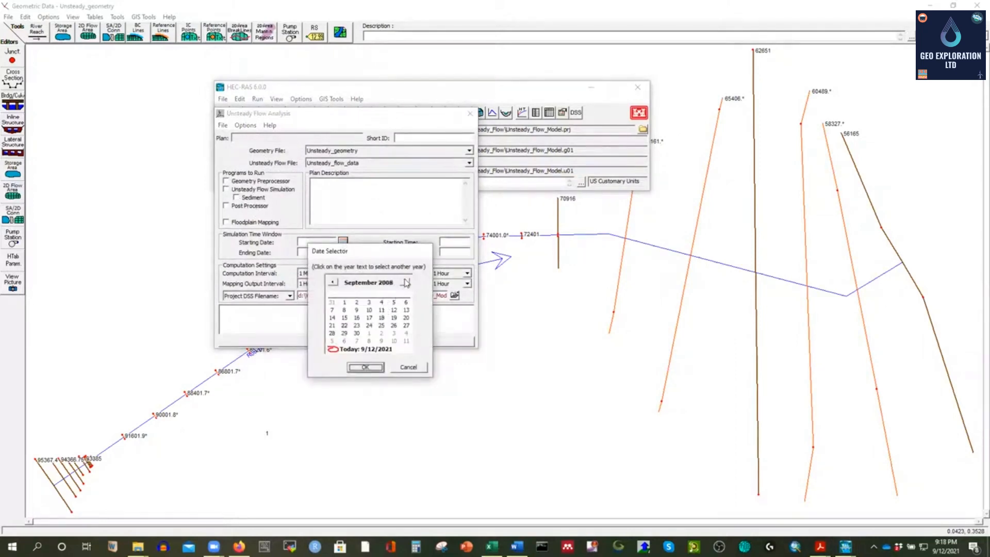
pyautogui.click(401, 278)
pyautogui.click(401, 278)
pyautogui.click(401, 278)
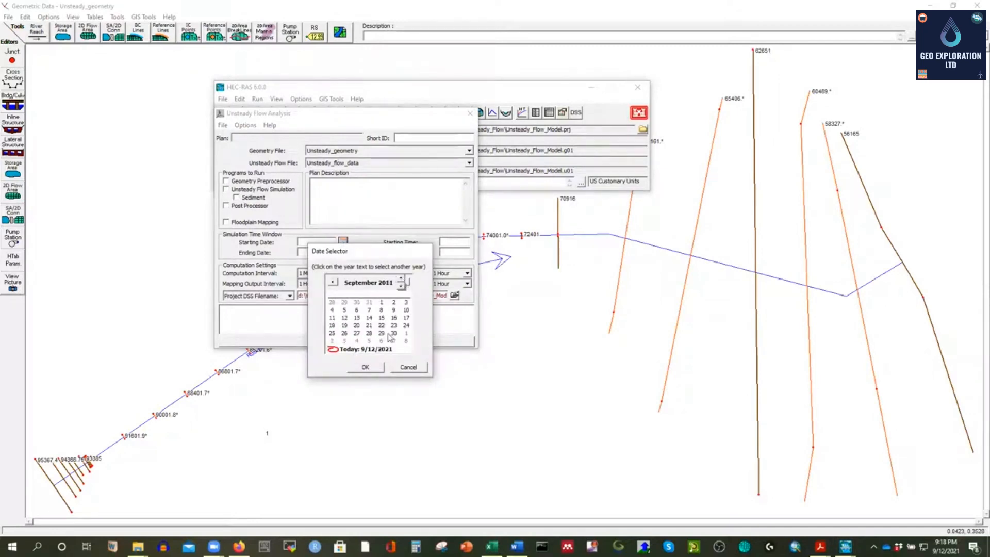
pyautogui.click(407, 283)
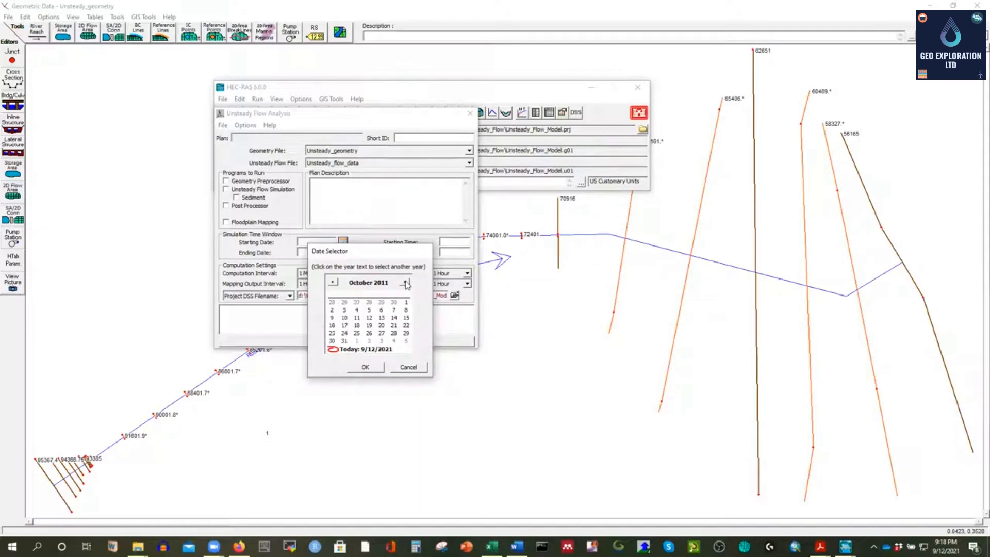
pyautogui.click(332, 340)
pyautogui.click(365, 367)
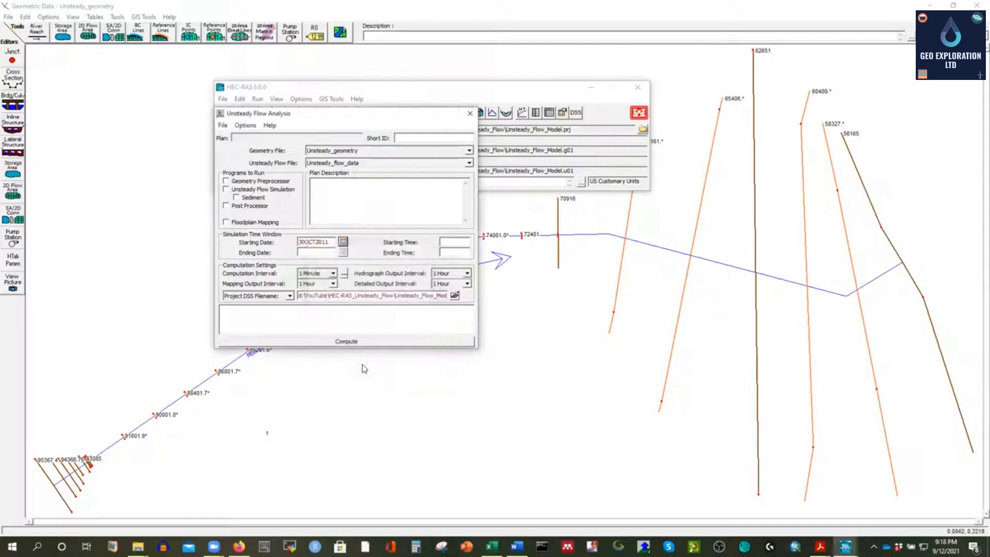
pyautogui.click(443, 241)
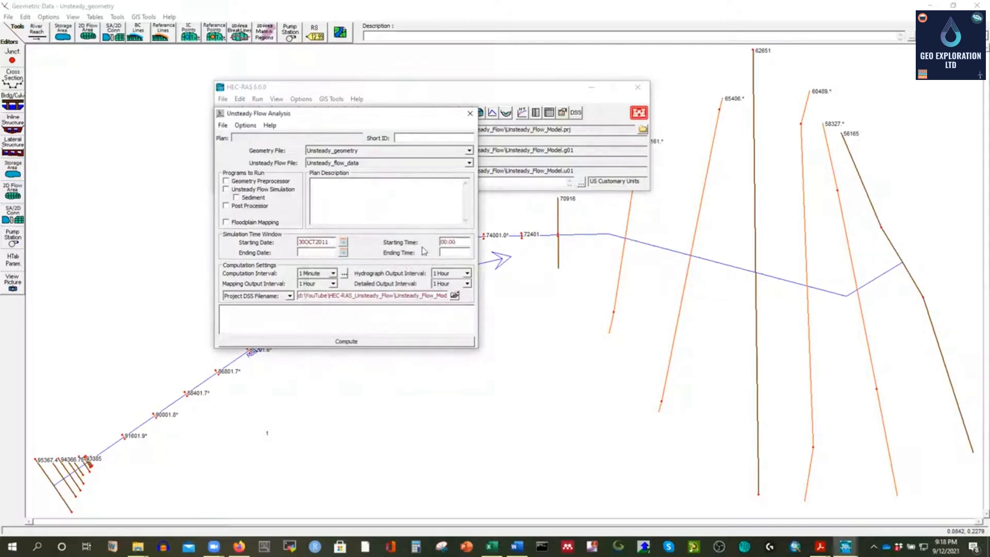
# Step: Set the simulation's ending date to 30OCT2012 and its ending time to 00:00
pyautogui.click(343, 254)
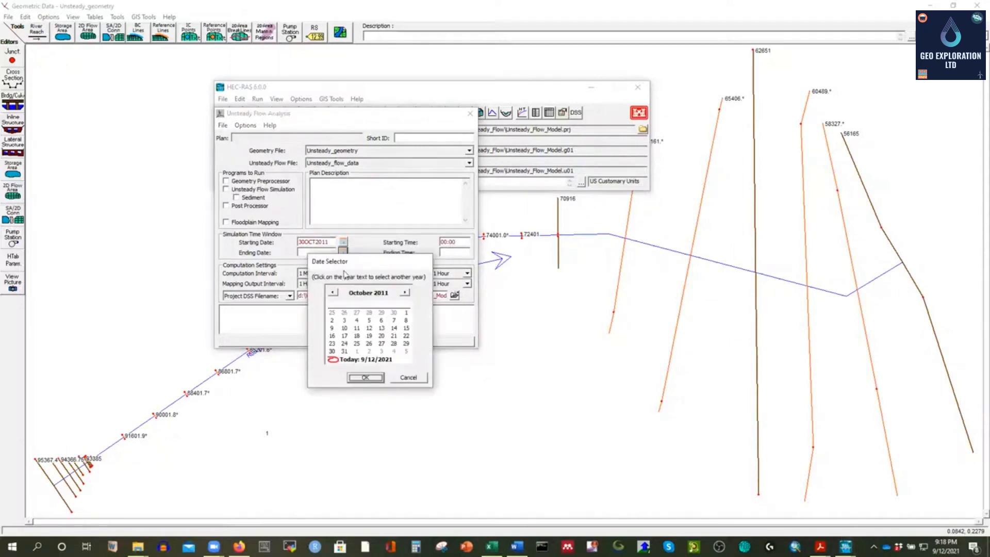
pyautogui.click(396, 289)
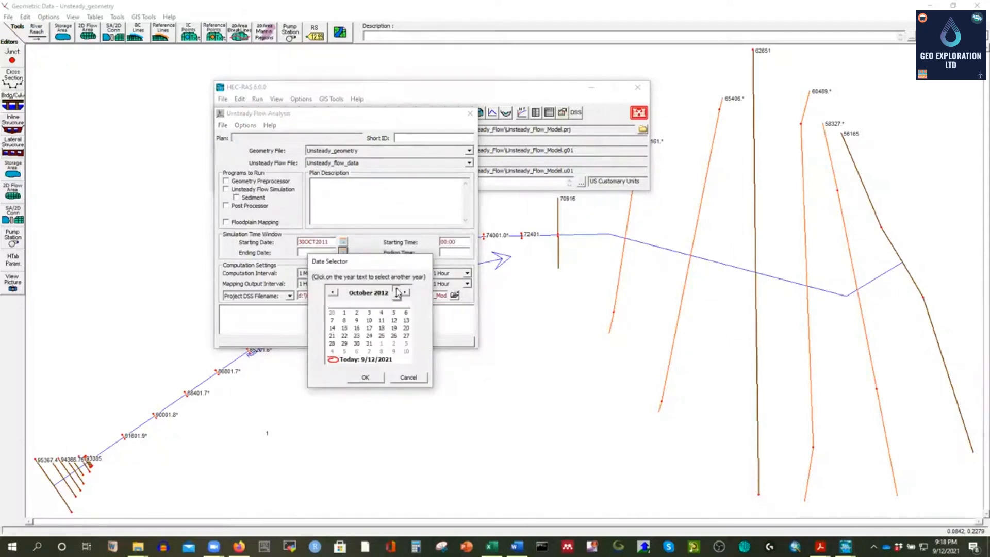
pyautogui.click(356, 343)
pyautogui.click(365, 377)
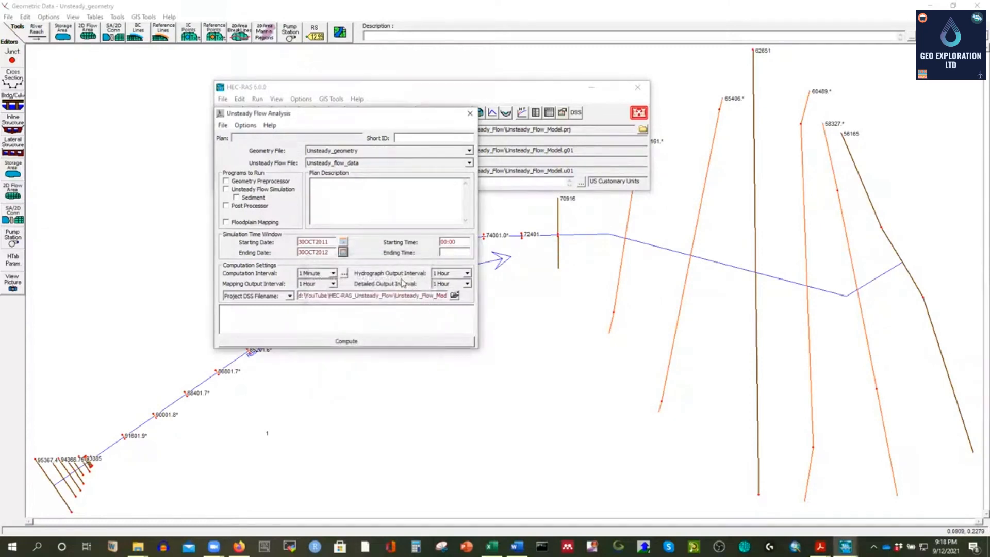
pyautogui.click(455, 252)
pyautogui.write('00:00')
# Step: Set the computation interval to 5 Minute and the hydrograph output interval to 1 Day
pyautogui.click(333, 273)
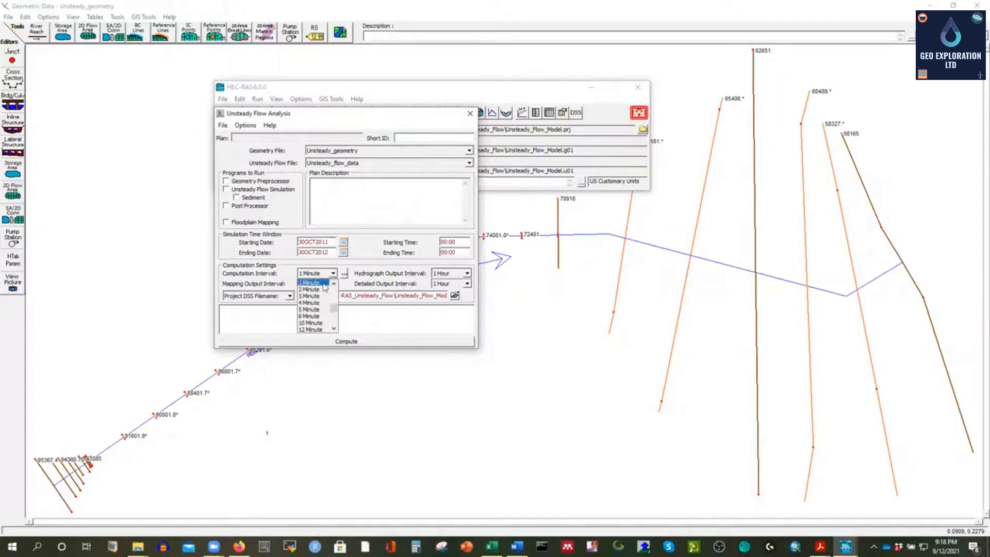
pyautogui.click(310, 311)
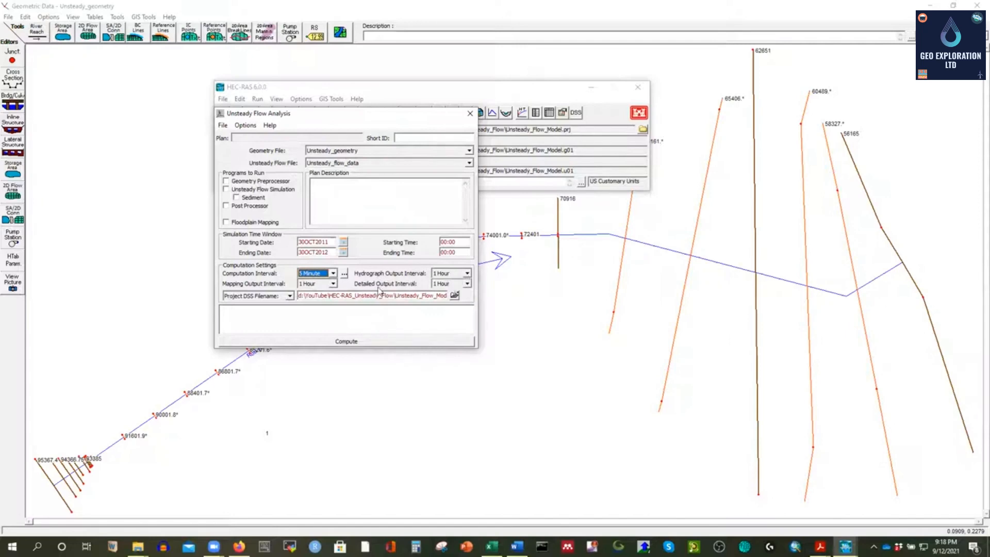
pyautogui.click(467, 274)
pyautogui.click(446, 331)
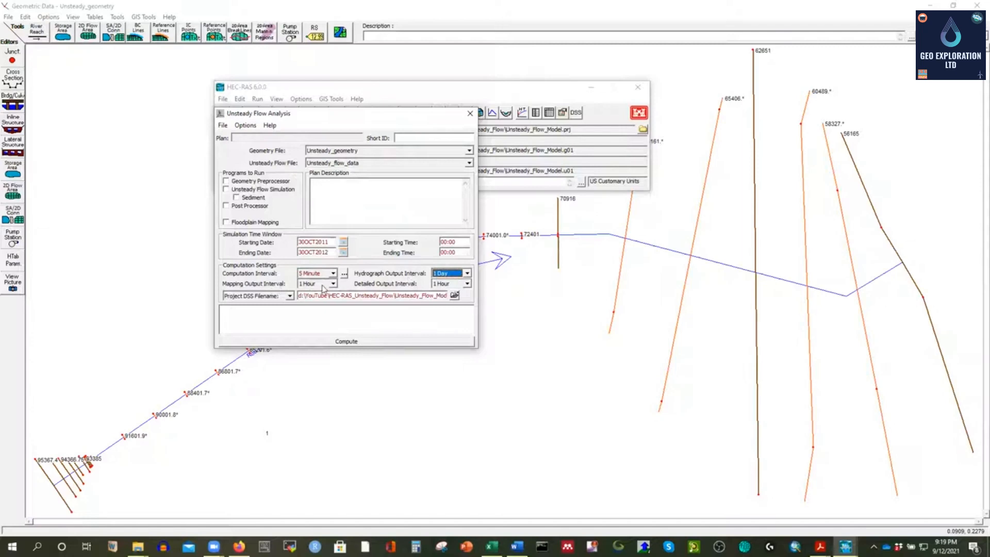
# Step: Include the Geometry Preprocessor, Unsteady Flow Simulation and Post Processor in the programs to run
pyautogui.click(226, 181)
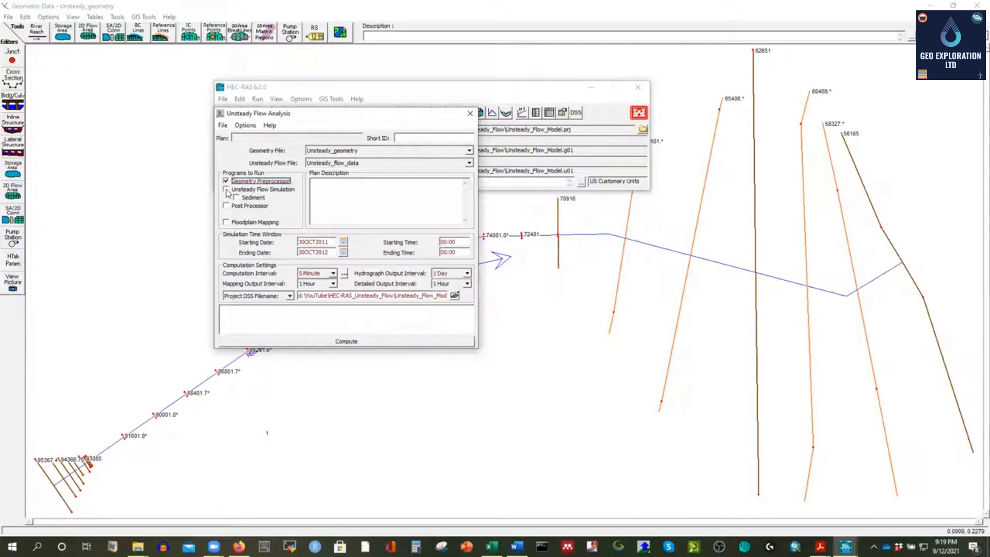
pyautogui.click(226, 190)
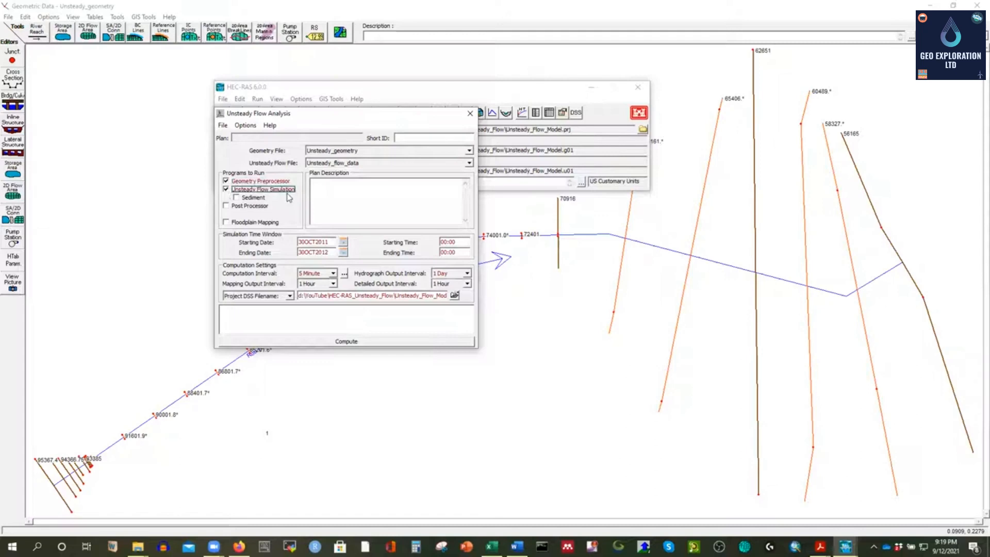
pyautogui.click(227, 207)
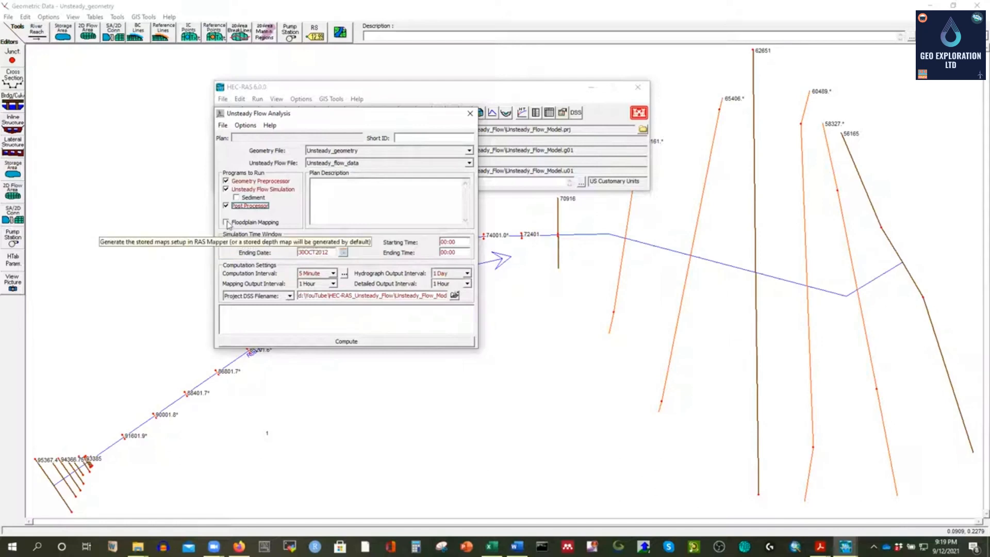
# Step: Set the global flow distribution subsections for the left overbank, channel and right overbank in the plan's flow distribution locations
pyautogui.click(245, 126)
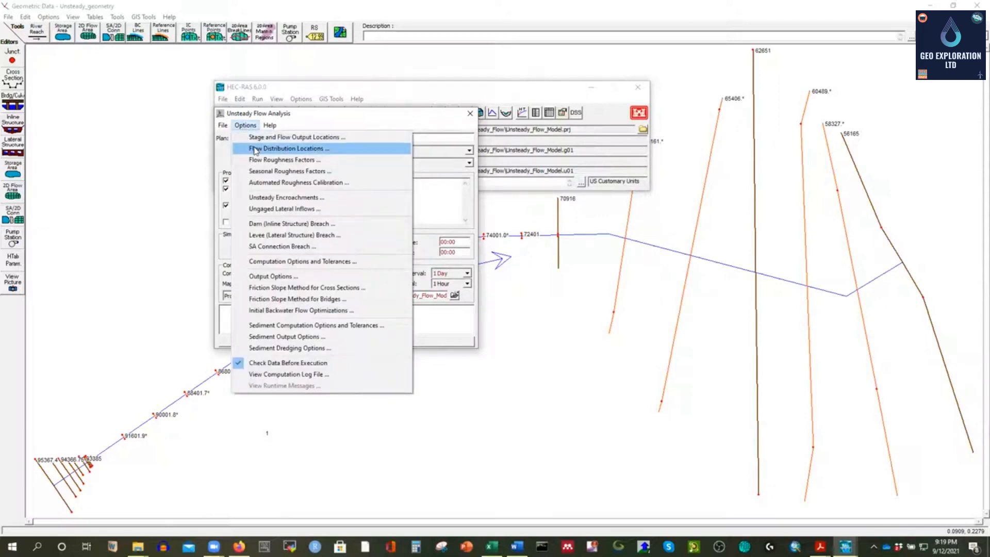
pyautogui.click(254, 150)
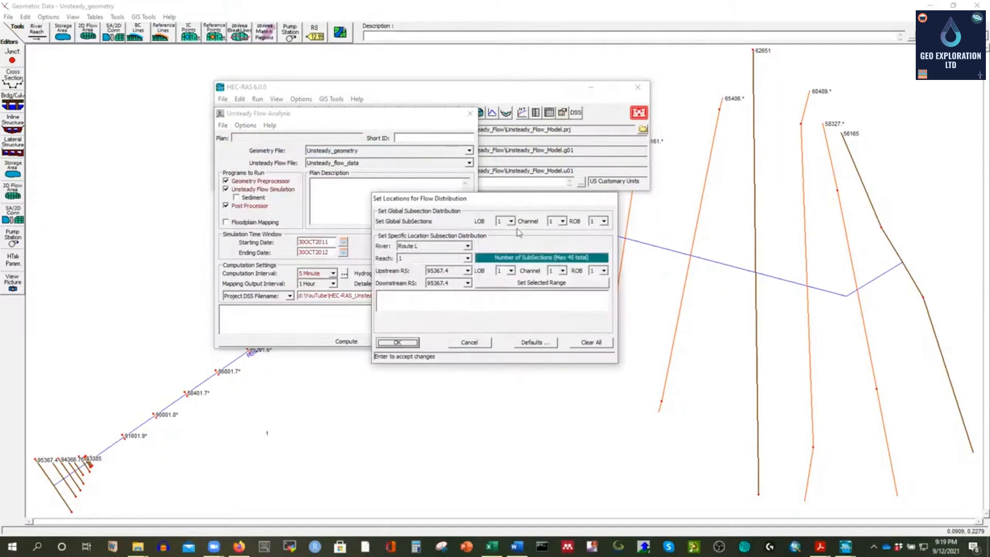
pyautogui.click(510, 221)
pyautogui.click(500, 241)
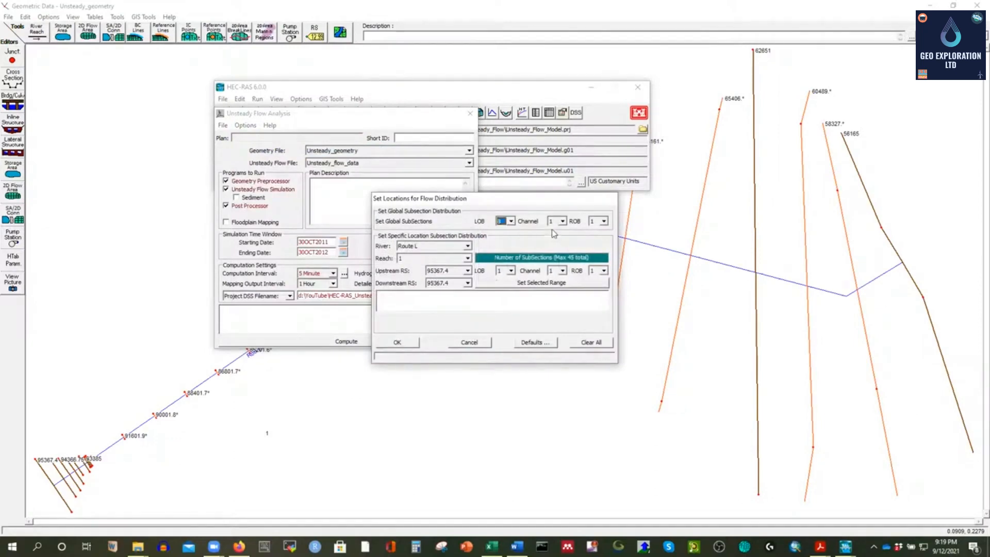
pyautogui.click(562, 221)
pyautogui.click(554, 273)
pyautogui.click(604, 221)
pyautogui.click(593, 274)
pyautogui.click(398, 342)
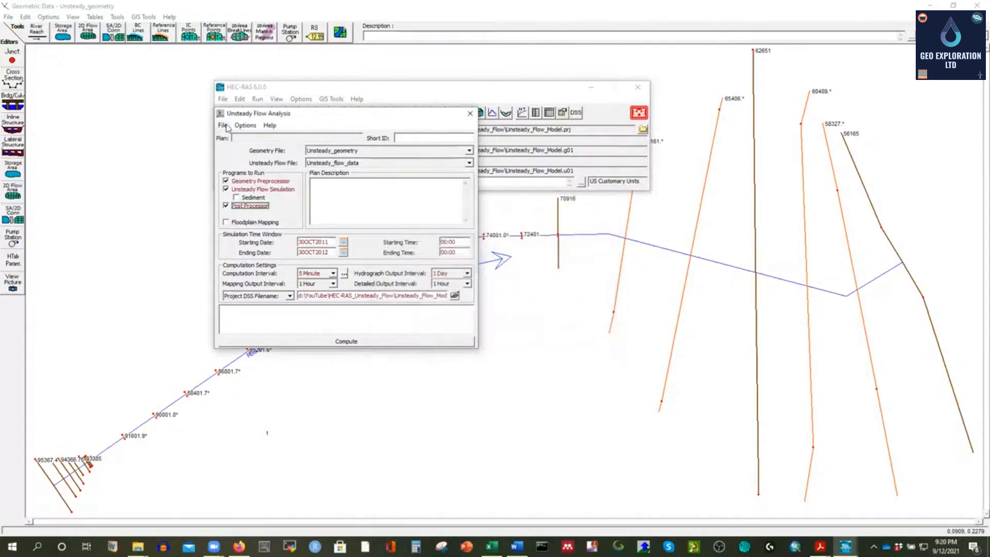
# Step: Save the plan with the title Unsteady_Flow and the short identifier Unsteady01
pyautogui.click(223, 125)
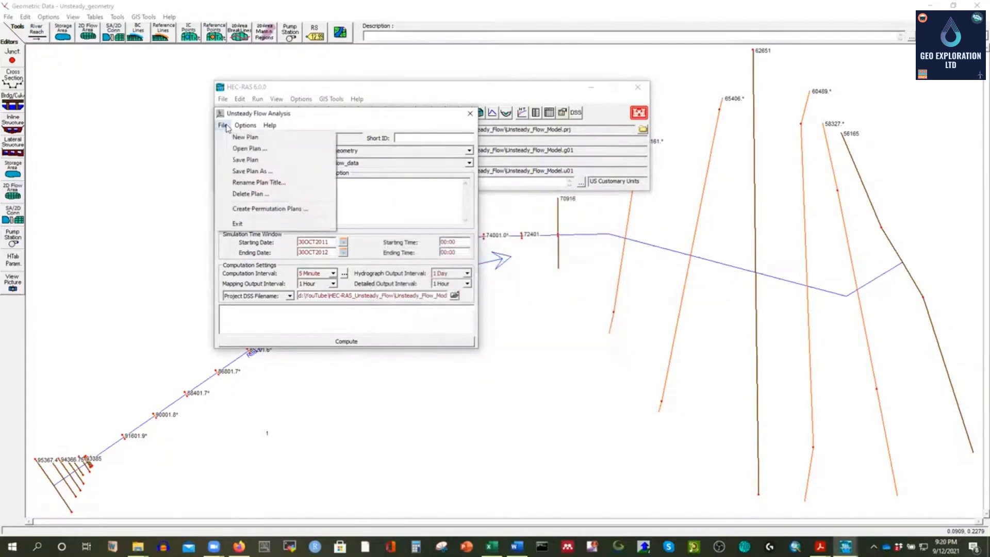
pyautogui.click(242, 160)
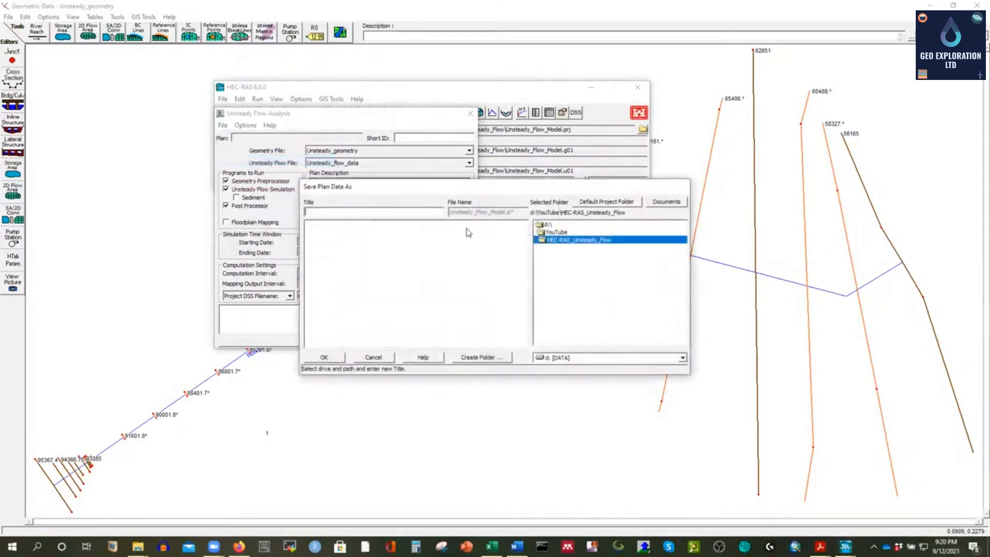
pyautogui.write('Unsteady')
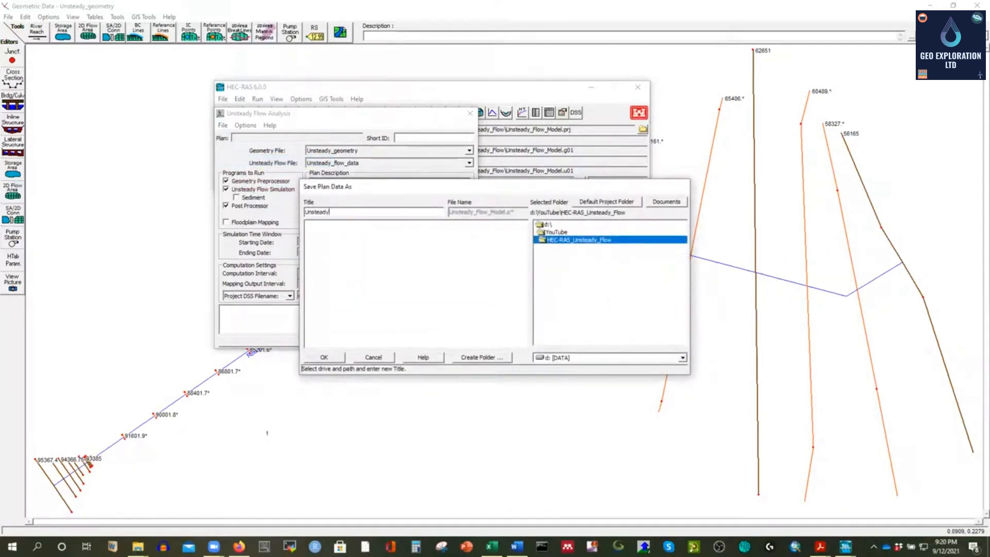
pyautogui.write('_Flo')
pyautogui.click(324, 356)
pyautogui.write('Unsteady01')
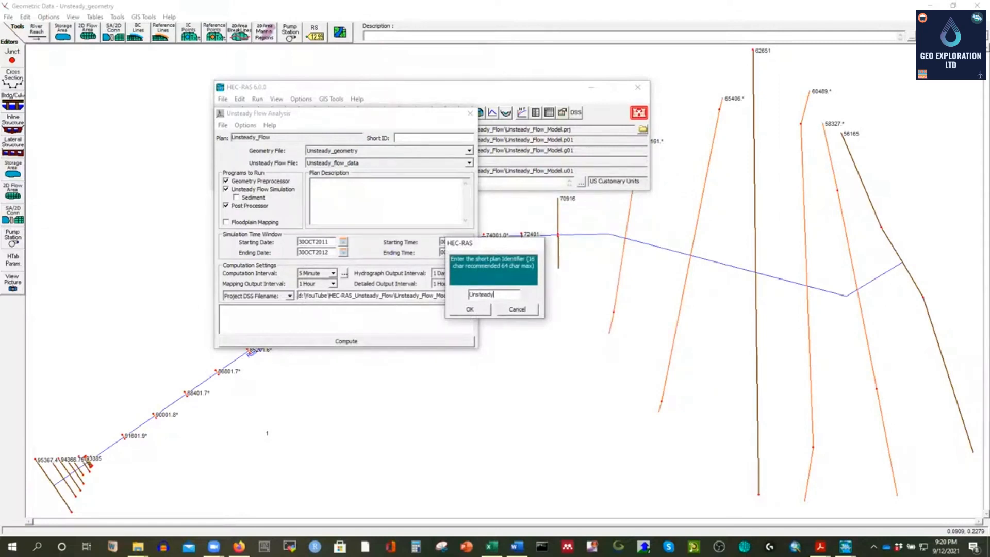
pyautogui.click(480, 310)
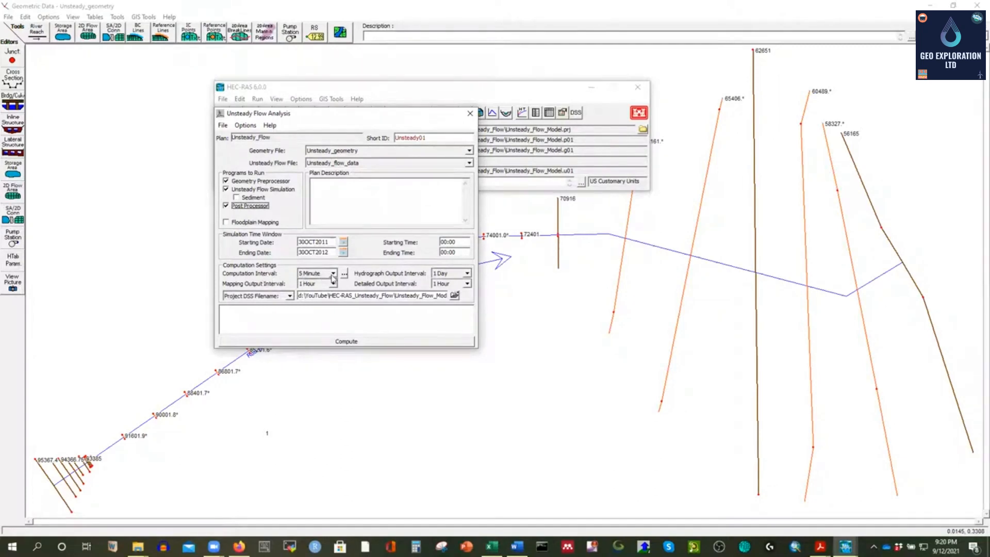
# Step: Try to compute the Unsteady_Flow plan, and close the error report
pyautogui.click(350, 343)
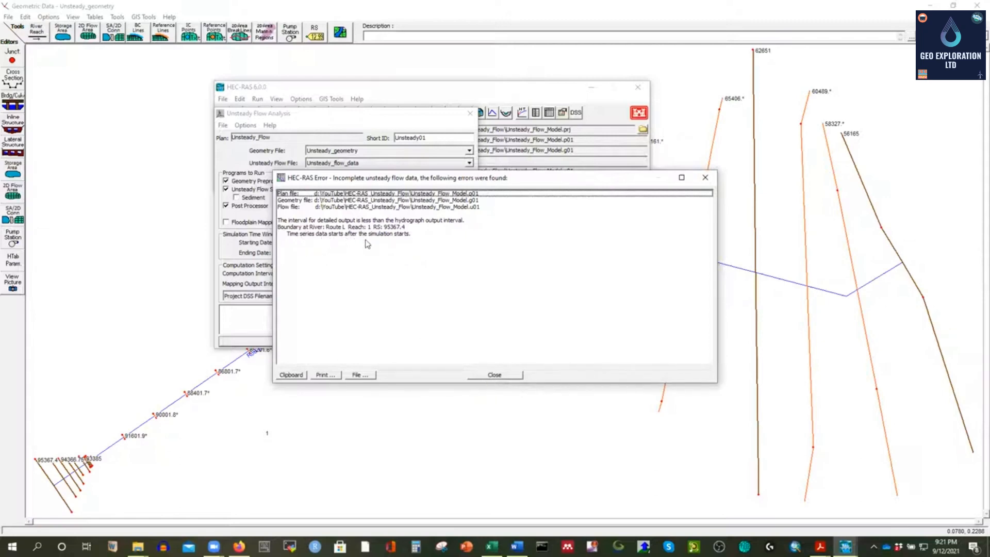
pyautogui.click(503, 374)
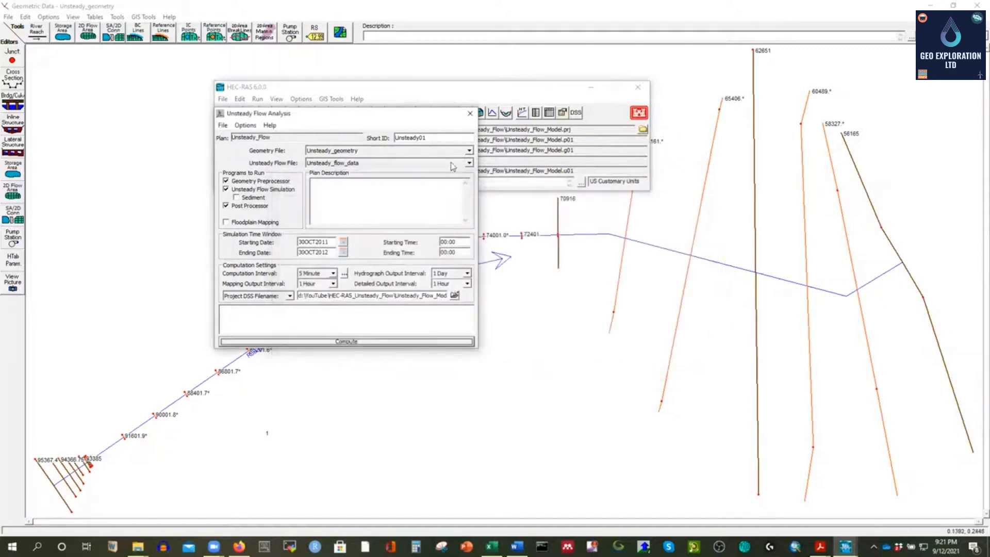
pyautogui.moveTo(405, 122); pyautogui.dragTo(427, 191)
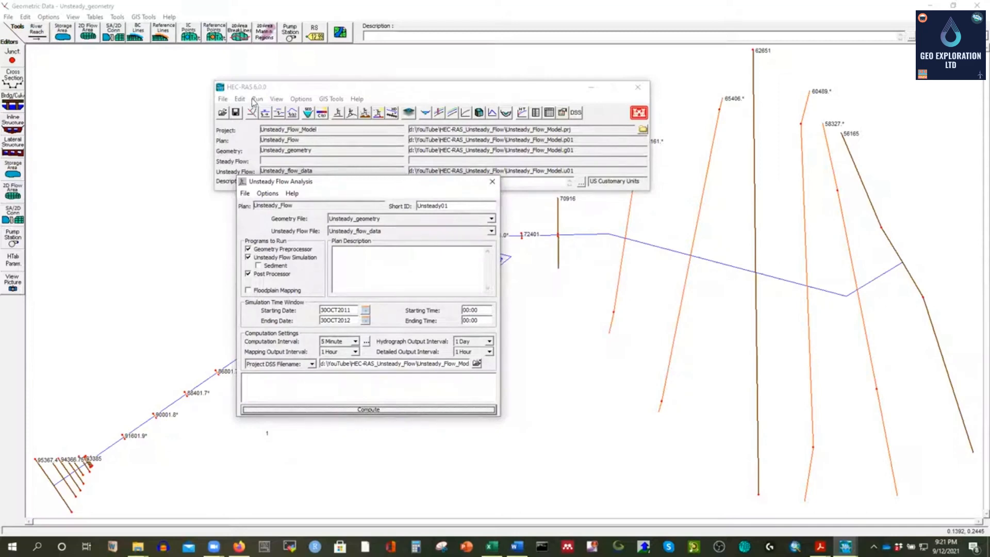
# Step: Examine the dates and flows in the flow hydrograph table for river station 95367.4 in the unsteady flow data
pyautogui.click(240, 99)
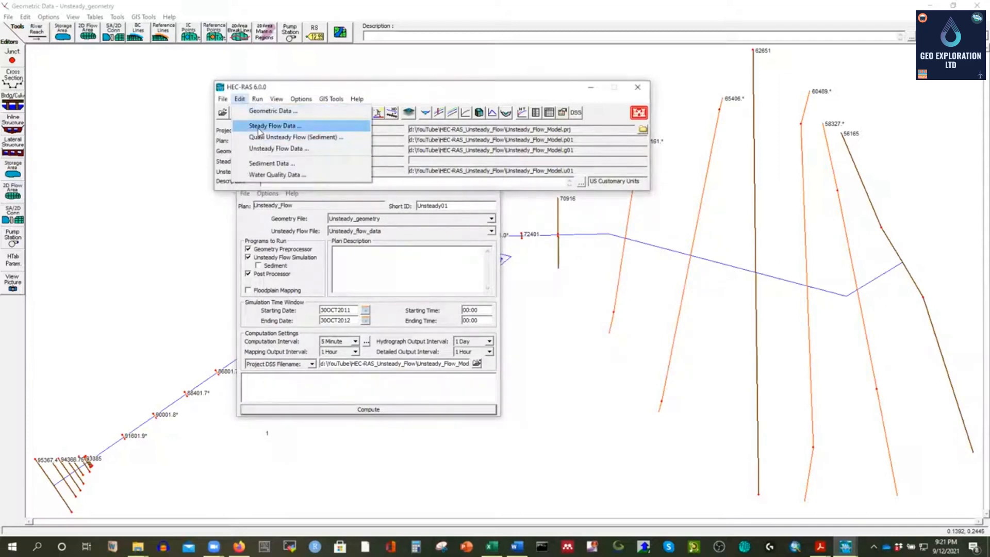
pyautogui.click(261, 150)
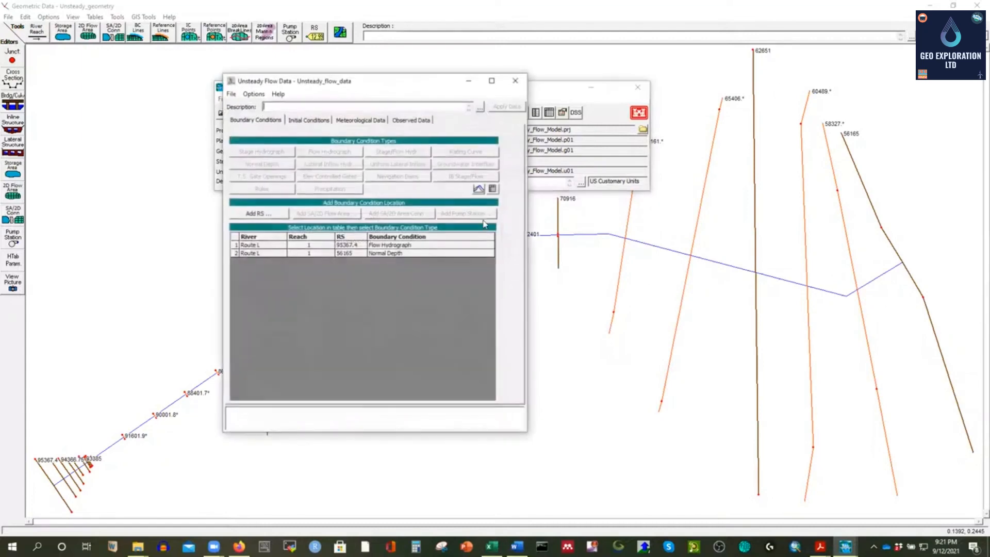
pyautogui.moveTo(389, 85); pyautogui.dragTo(421, 99)
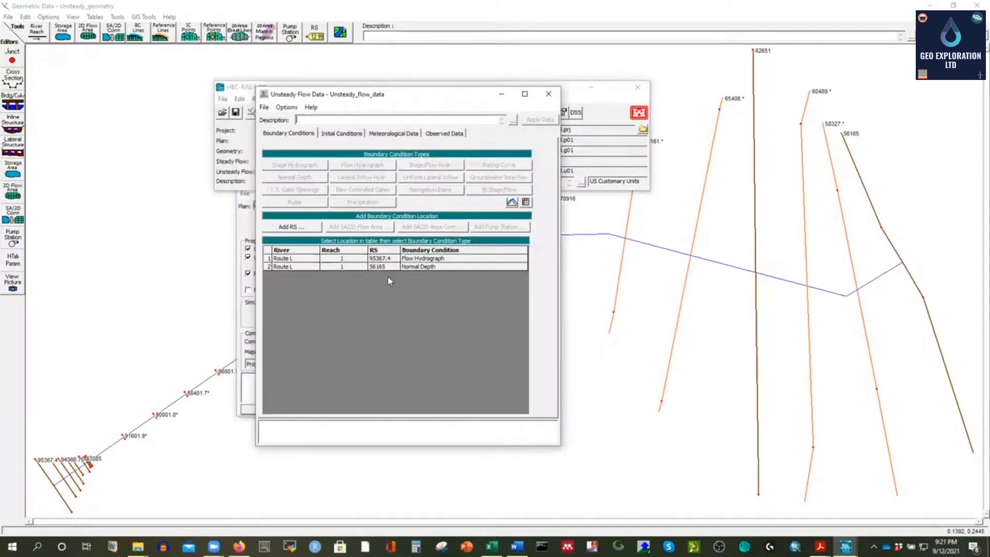
pyautogui.click(414, 260)
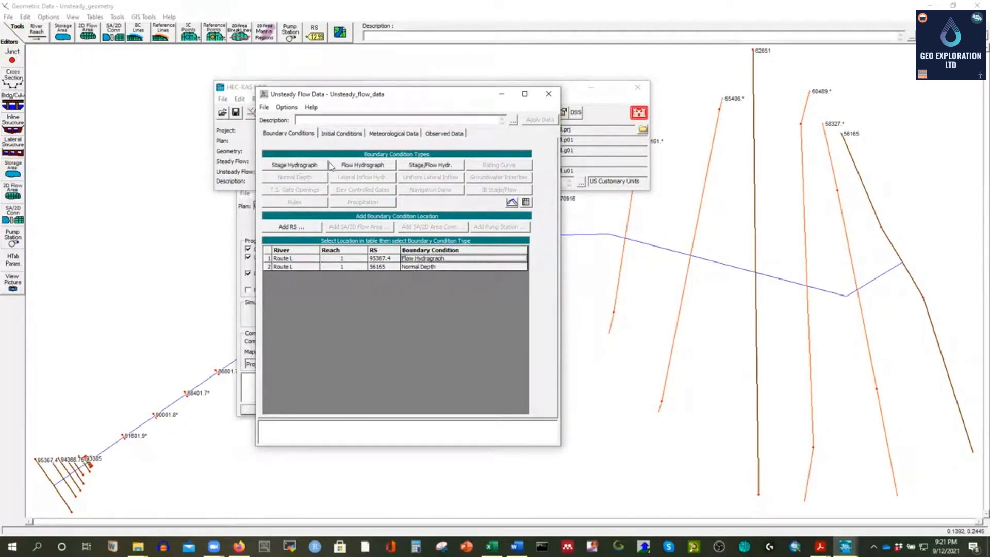
pyautogui.click(362, 165)
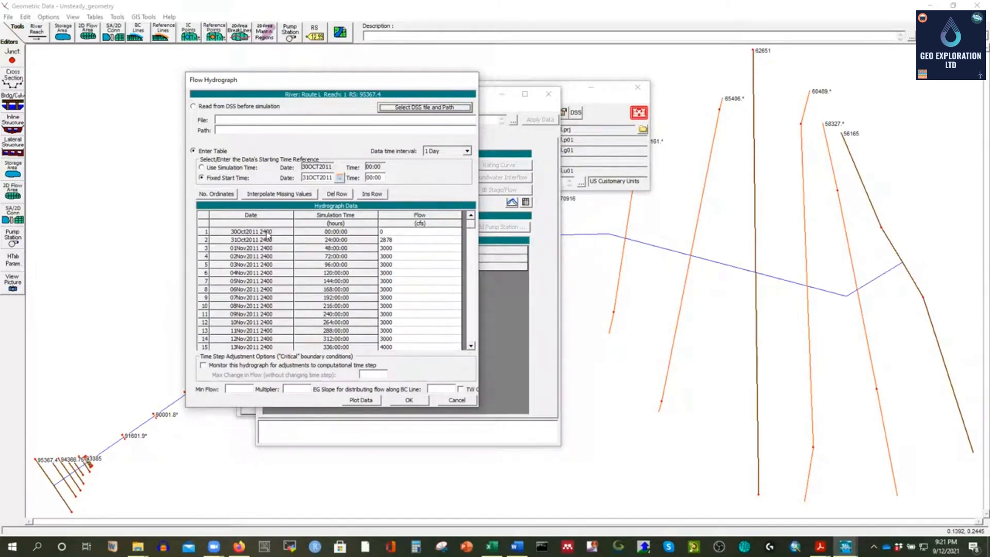
pyautogui.click(412, 233)
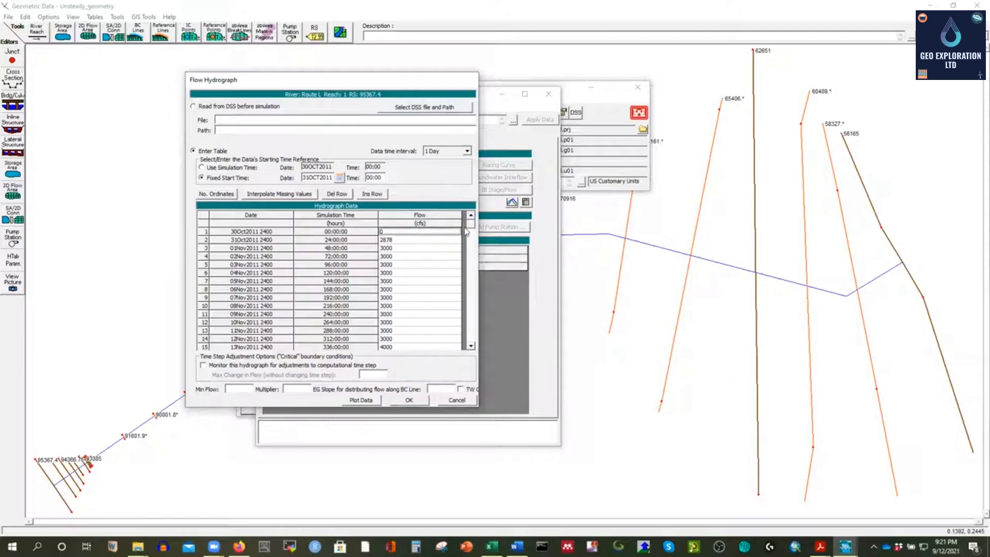
pyautogui.moveTo(470, 228)
pyautogui.mouseDown()
pyautogui.moveTo(470, 346)
pyautogui.moveTo(470, 223)
pyautogui.mouseUp()
pyautogui.click(453, 400)
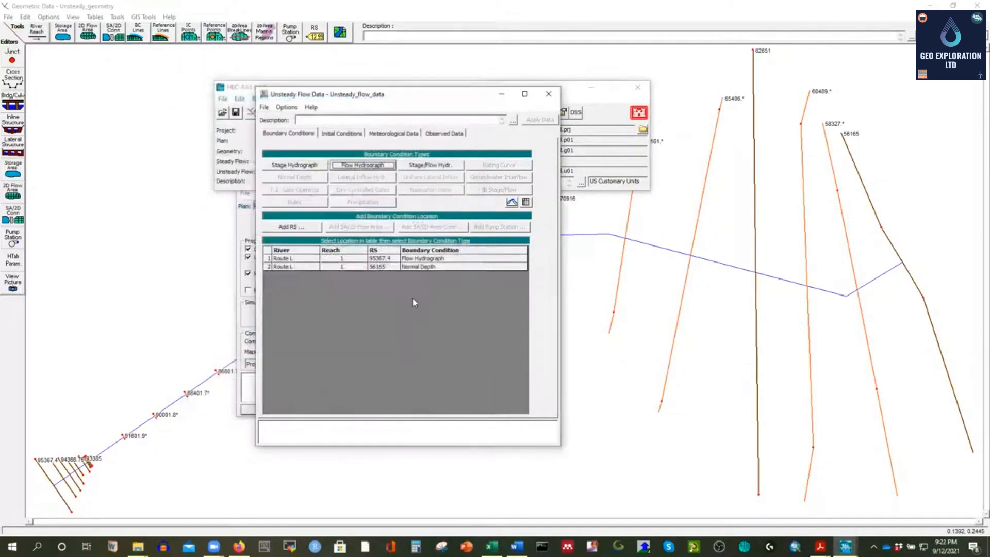
pyautogui.click(248, 92)
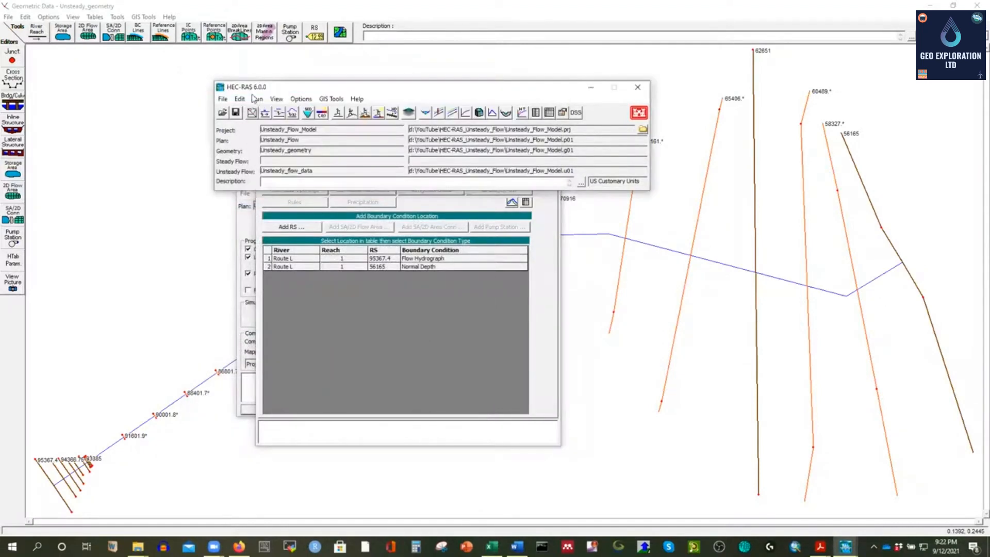
pyautogui.click(258, 99)
pyautogui.click(434, 339)
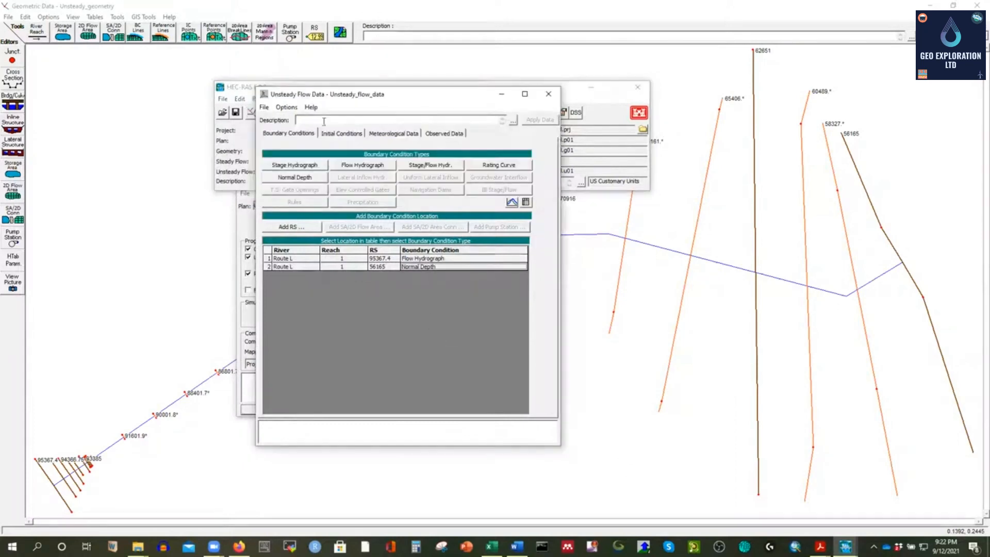
pyautogui.click(548, 94)
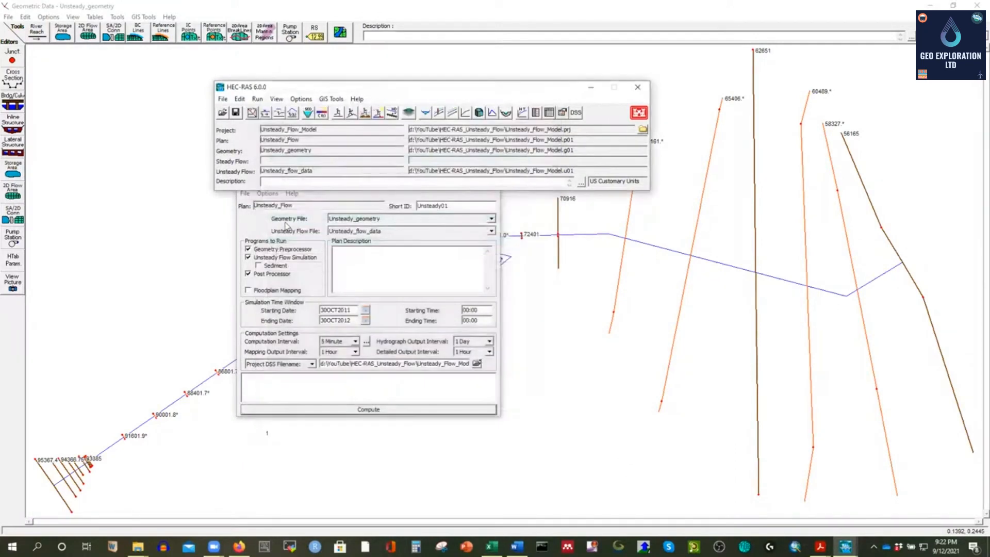
# Step: Set the simulation's starting date to 31OCT2011 and its ending date to 30OCT2012 in the unsteady flow analysis
pyautogui.click(260, 223)
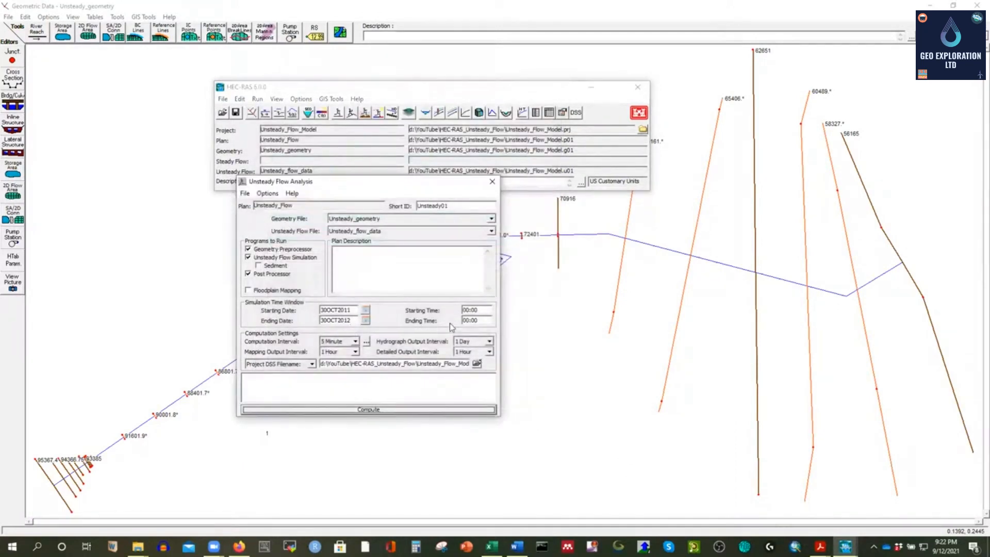
pyautogui.click(326, 320)
pyautogui.press('BackSpace')
pyautogui.press('BackSpace')
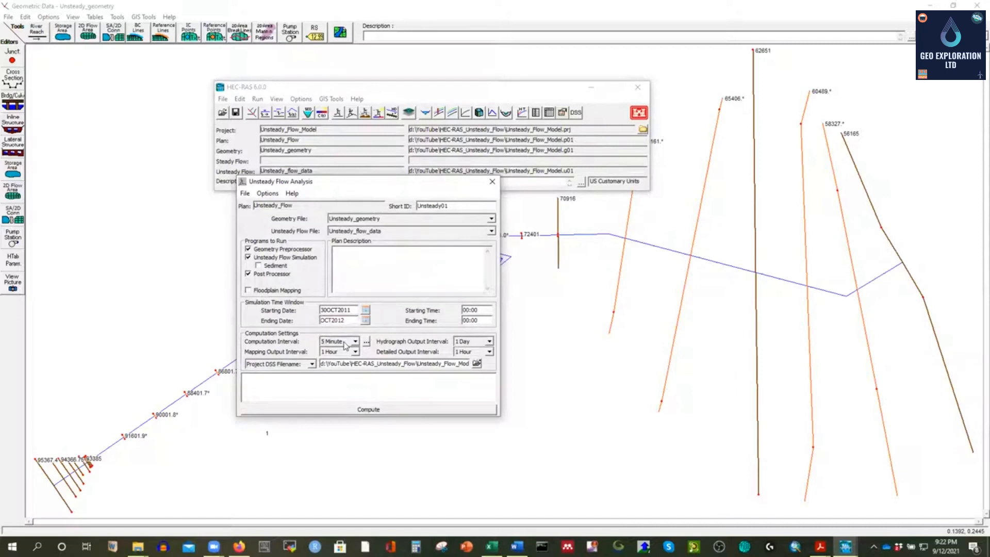
pyautogui.click(327, 310)
pyautogui.press('BackSpace')
pyautogui.write('1')
pyautogui.click(322, 321)
pyautogui.write('30')
# Step: Set the detailed output interval to 1 Day and save the plan
pyautogui.click(489, 352)
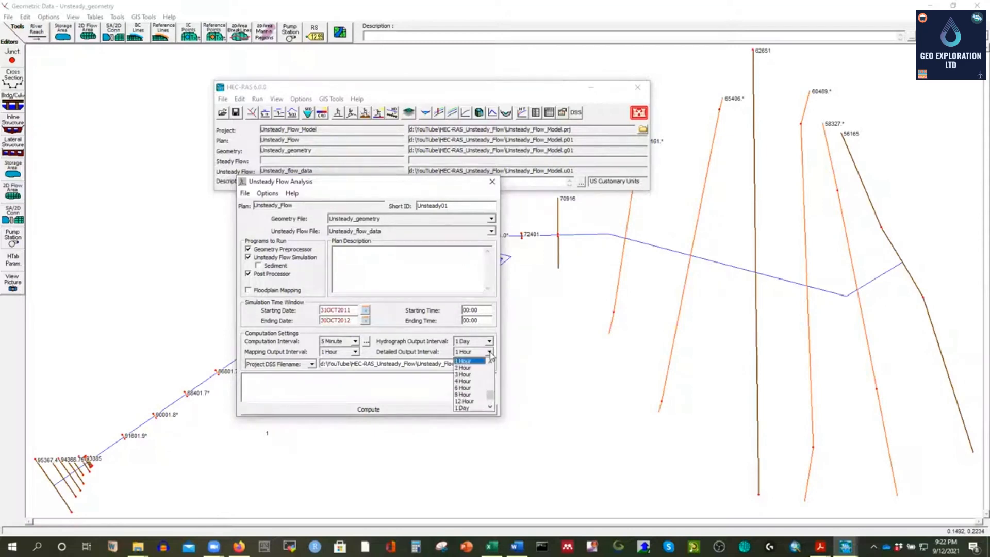
pyautogui.click(470, 408)
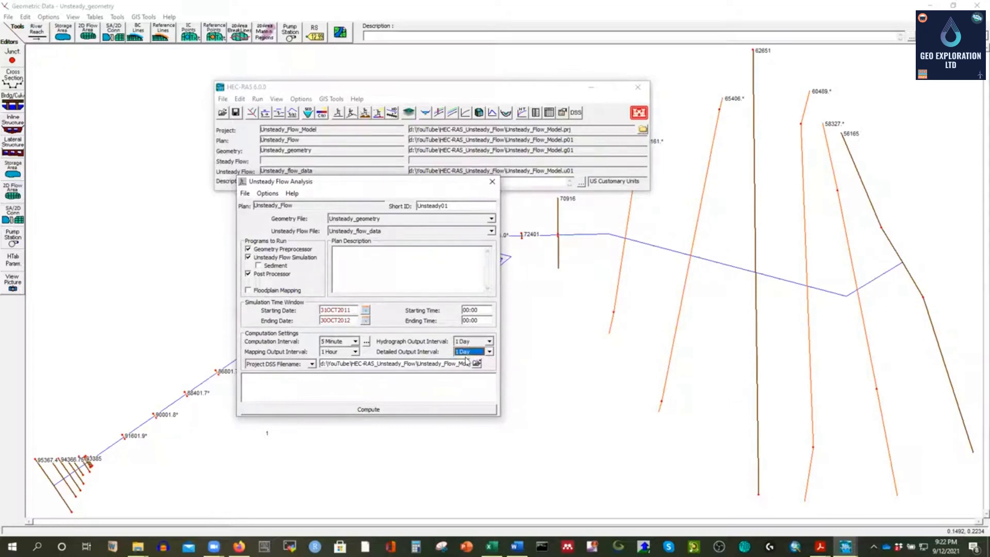
pyautogui.click(247, 194)
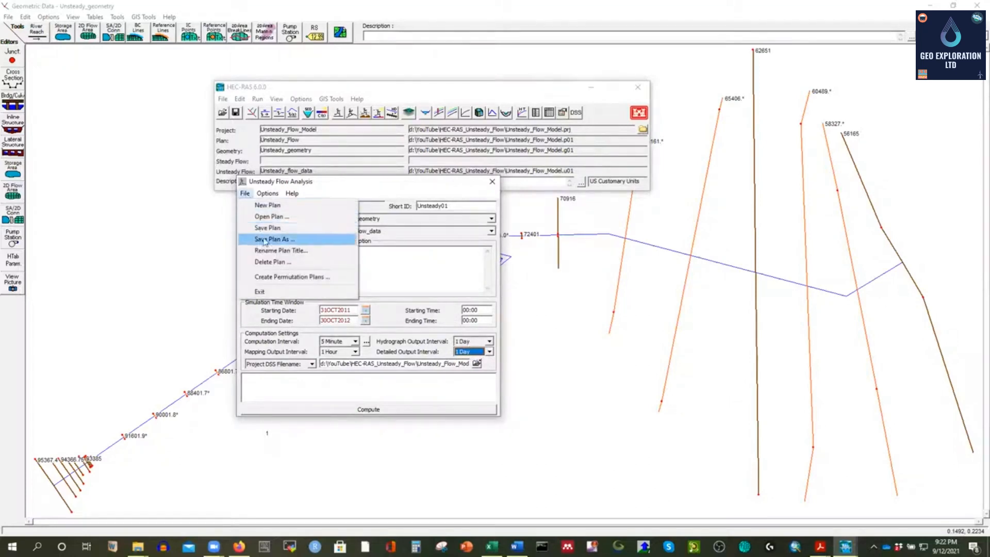
pyautogui.click(269, 231)
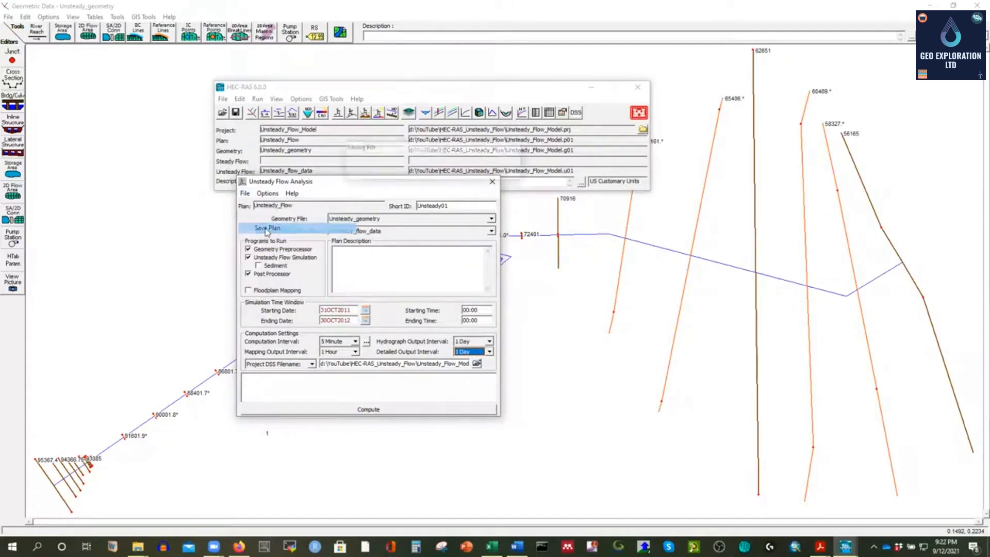
# Step: Compute the Unsteady_Flow plan, and close the computation and analysis windows
pyautogui.click(366, 410)
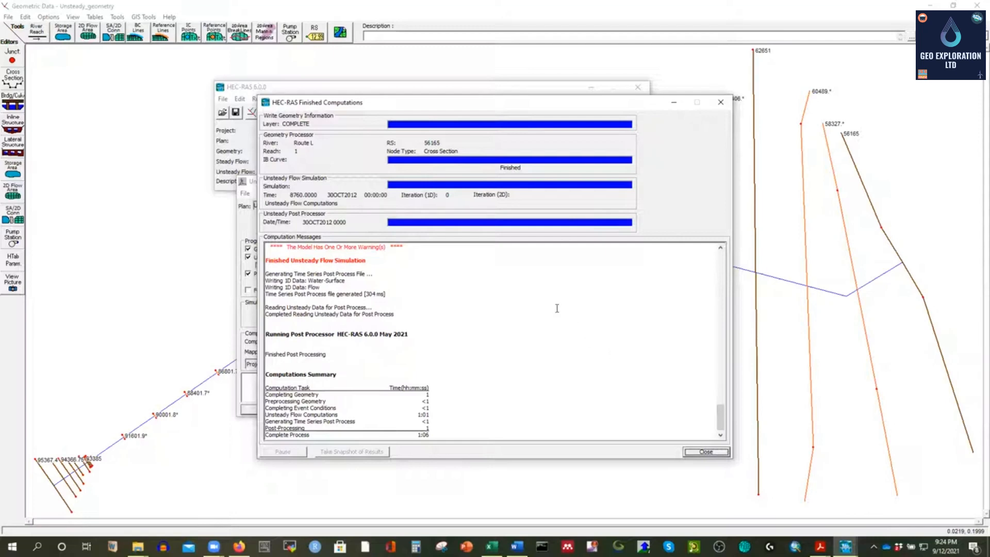
pyautogui.click(706, 452)
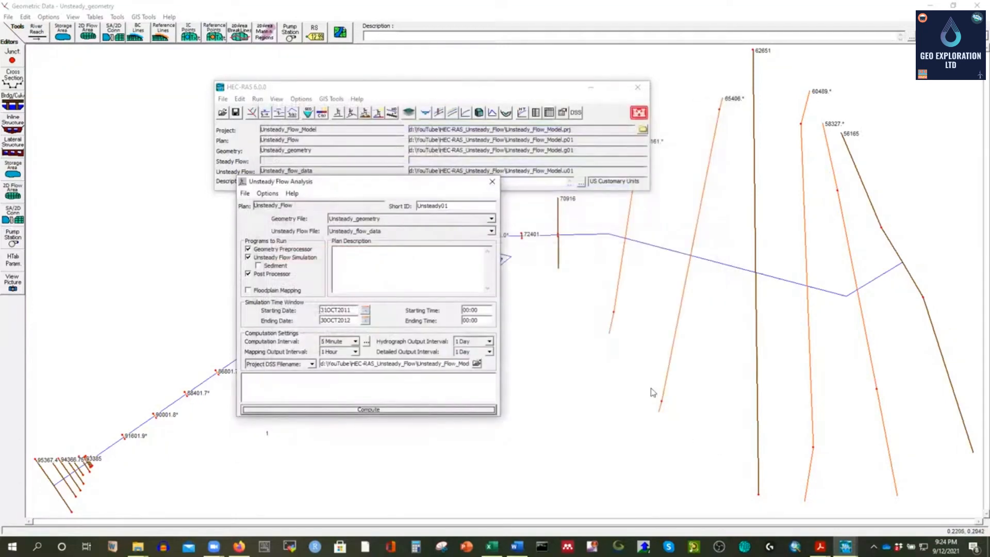
pyautogui.click(490, 183)
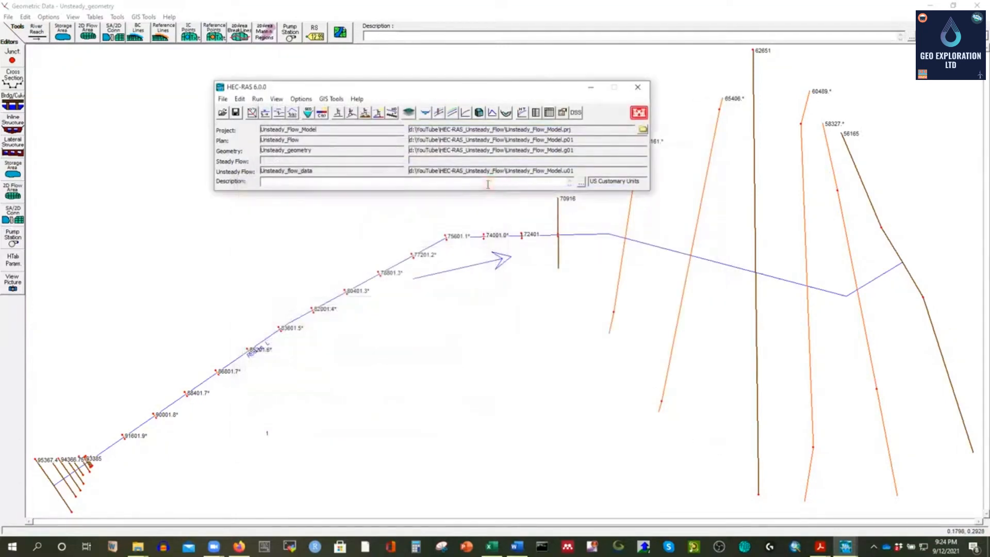
# Step: Examine the profile output table for Reach 1, including the energy grade elevation, energy slope and Froude number at the river stations
pyautogui.click(549, 114)
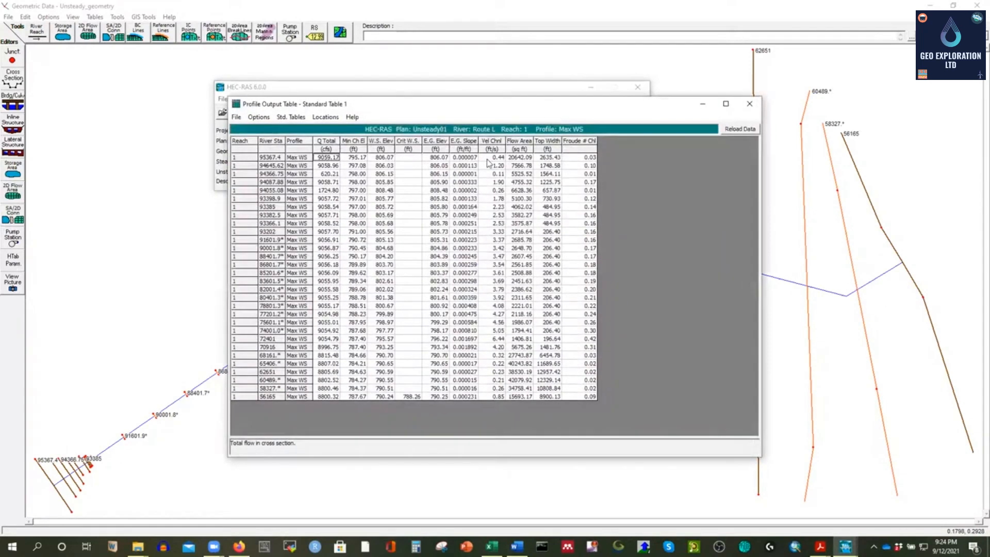
pyautogui.click(726, 103)
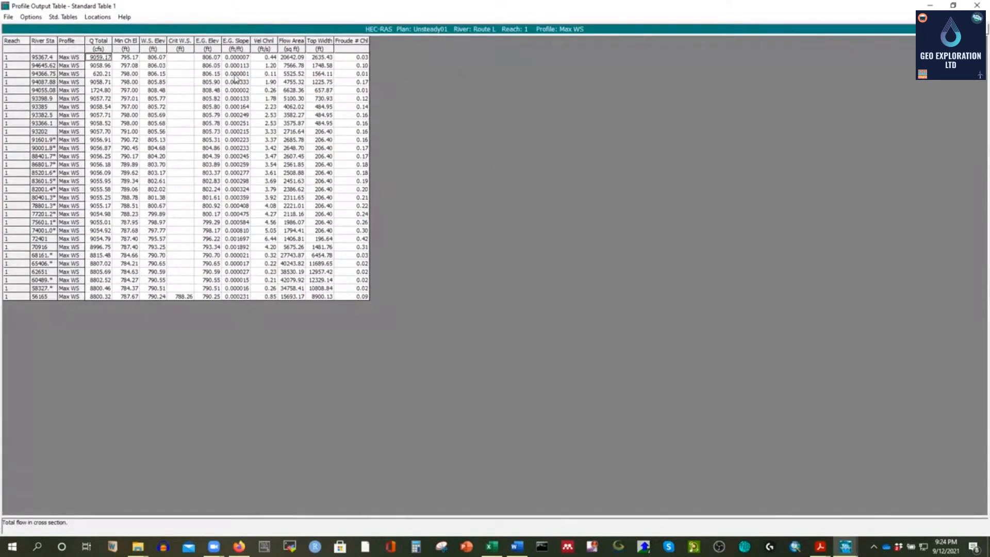
pyautogui.click(208, 57)
pyautogui.click(209, 65)
pyautogui.click(211, 91)
pyautogui.click(208, 124)
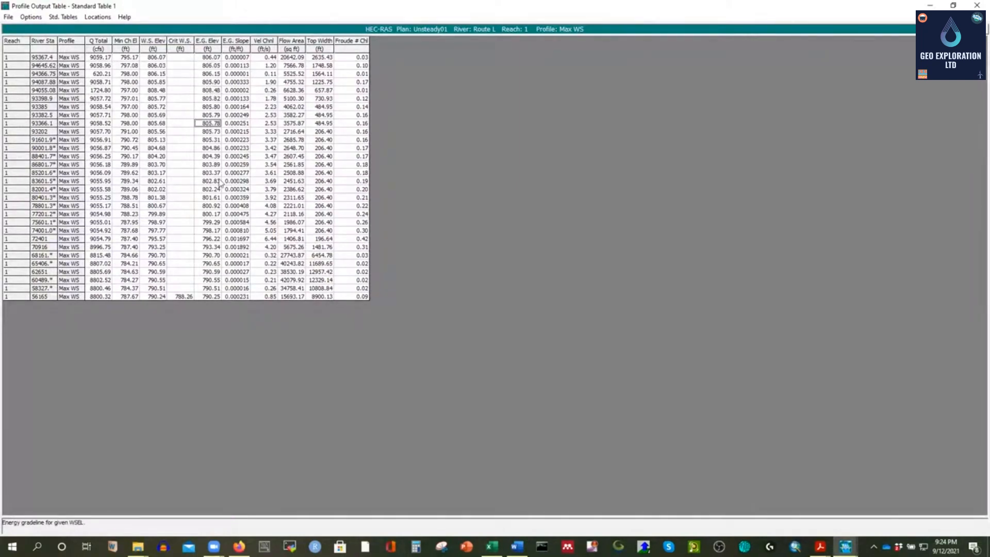
pyautogui.click(210, 65)
pyautogui.click(210, 82)
pyautogui.click(351, 58)
pyautogui.click(240, 116)
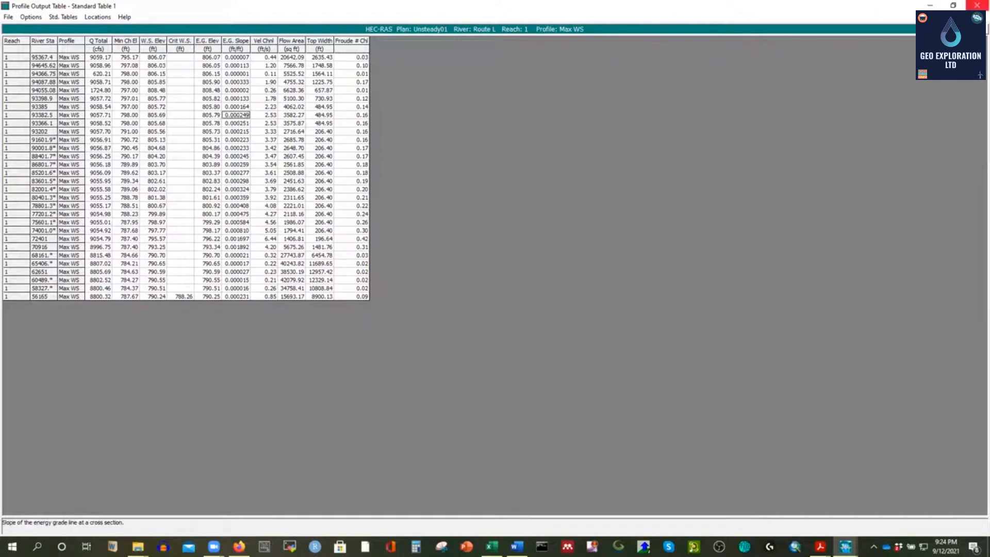
# Step: Close the profile output table and view the cross section data for river station 95367.4 in the geometry editor
pyautogui.click(977, 5)
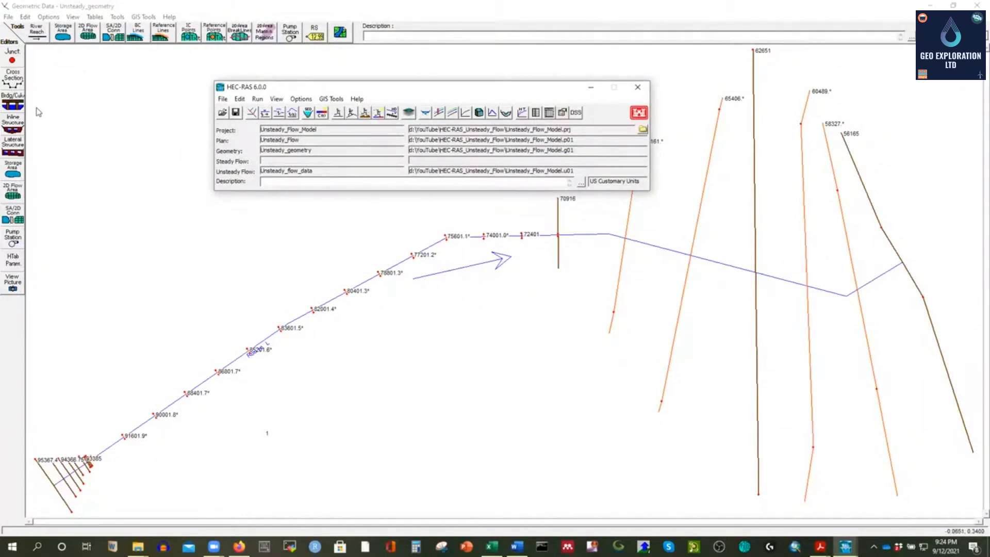
pyautogui.click(16, 80)
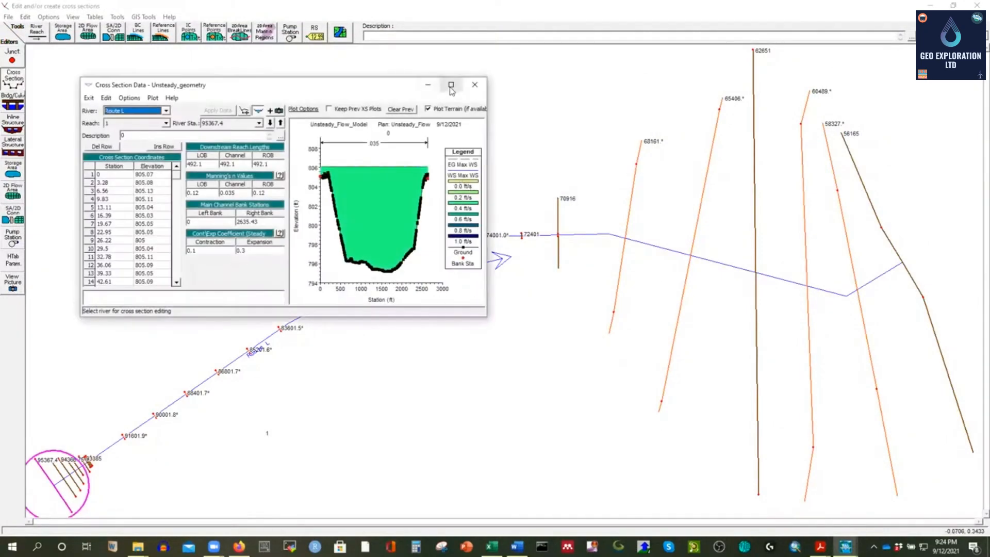
pyautogui.click(456, 82)
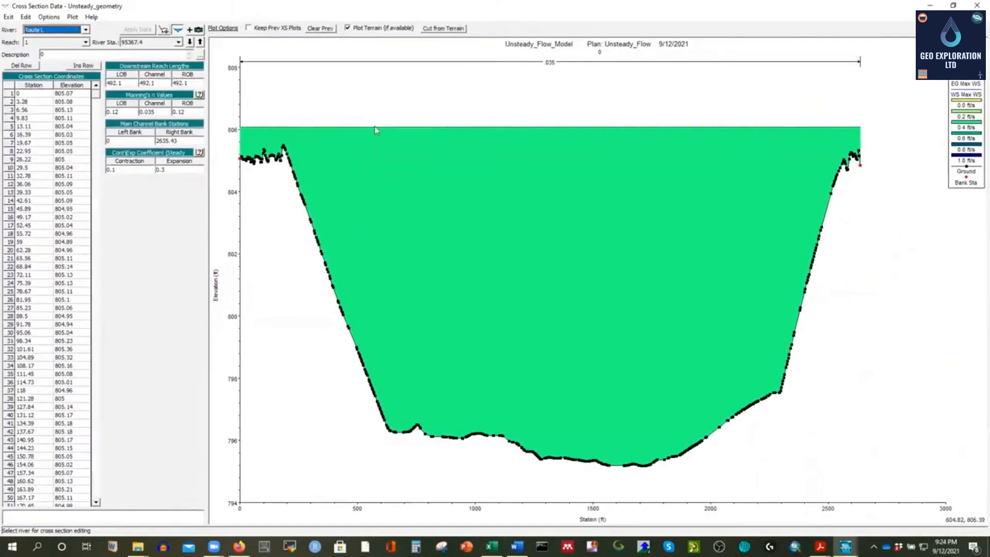
pyautogui.click(49, 18)
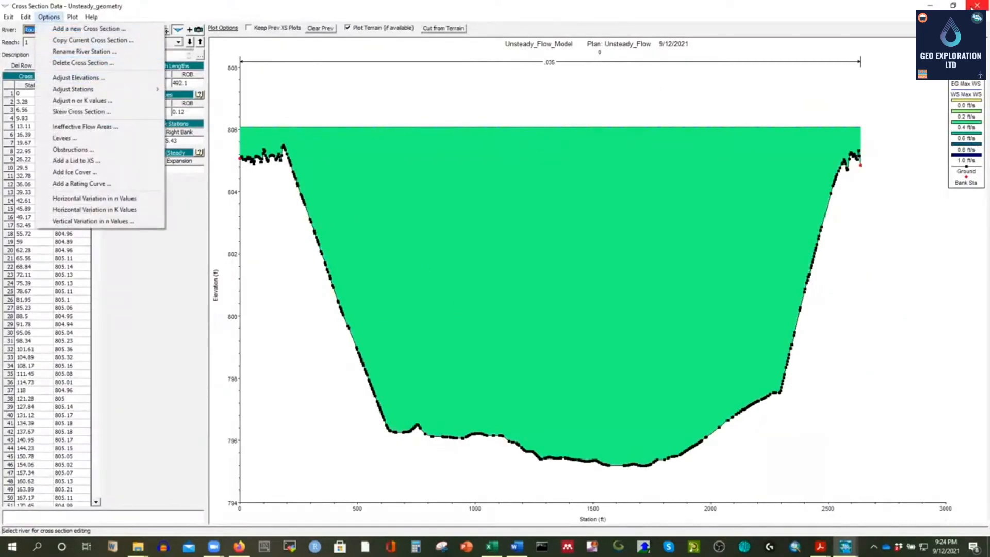
pyautogui.click(973, 7)
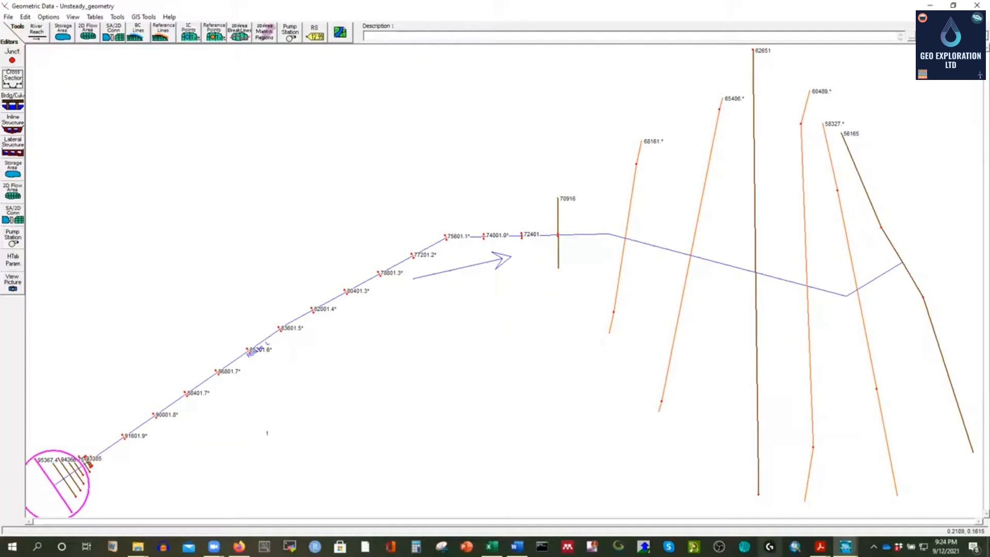
# Step: Open the cross section plot for station 95367.4 and check which variables are selected for display
pyautogui.moveTo(845, 546)
pyautogui.click(765, 479)
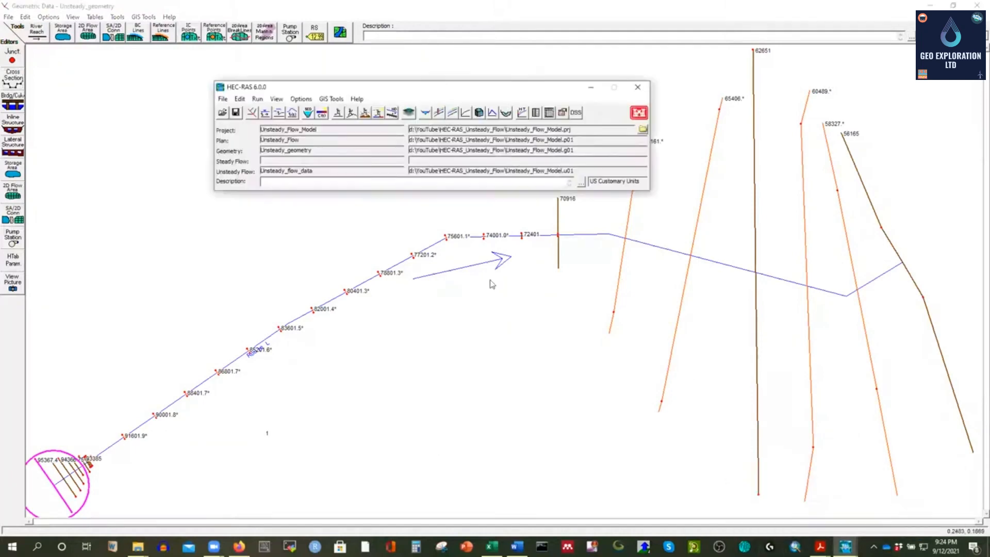
pyautogui.click(426, 113)
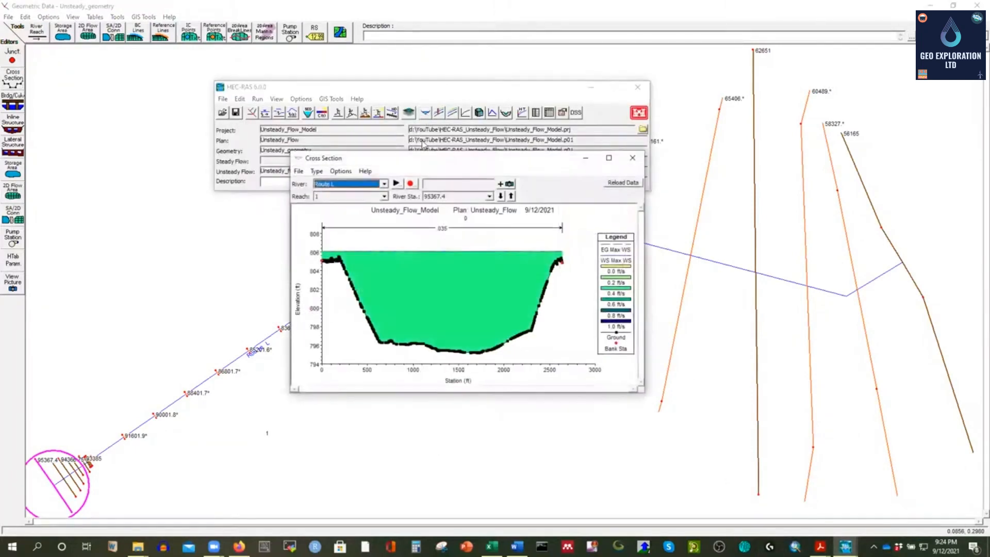
pyautogui.click(341, 171)
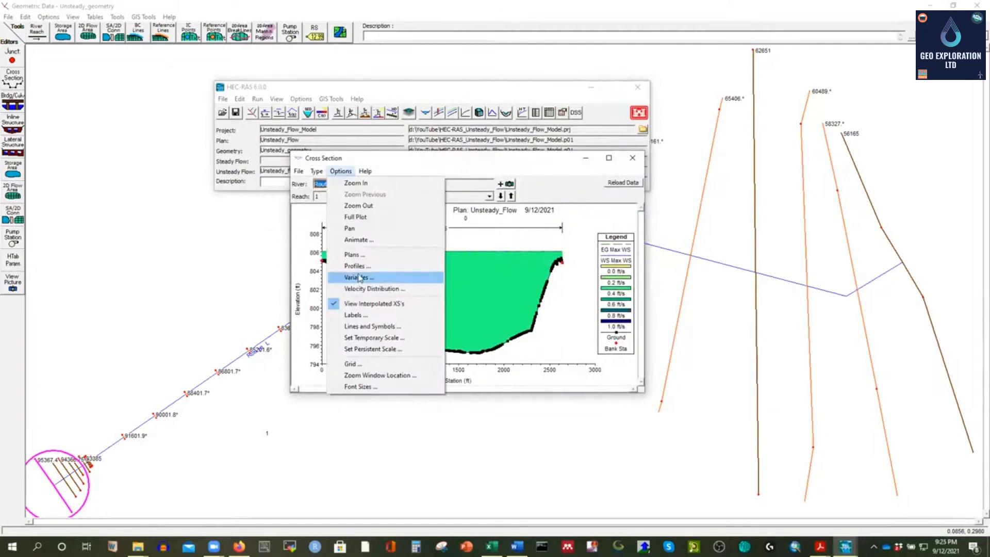
pyautogui.click(357, 278)
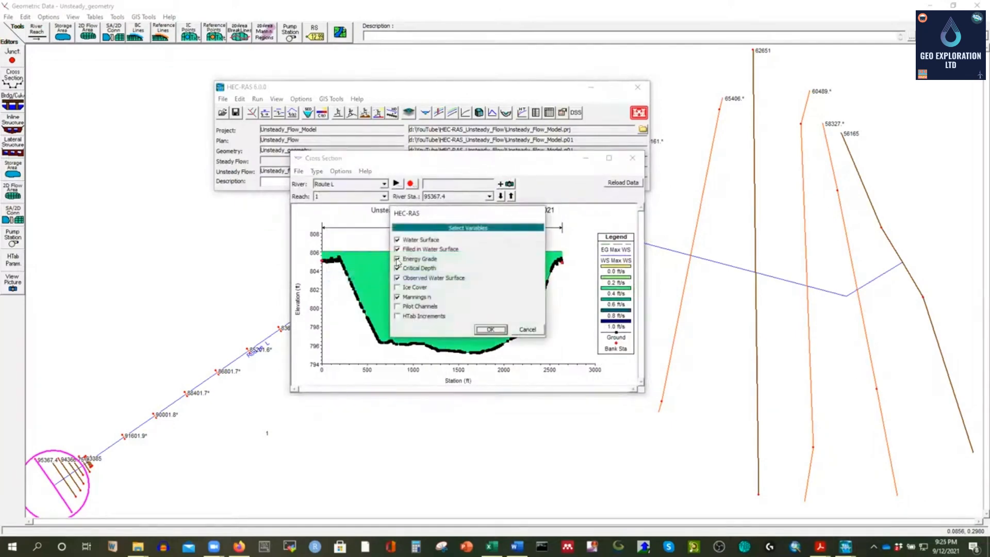
pyautogui.click(524, 331)
pyautogui.click(339, 171)
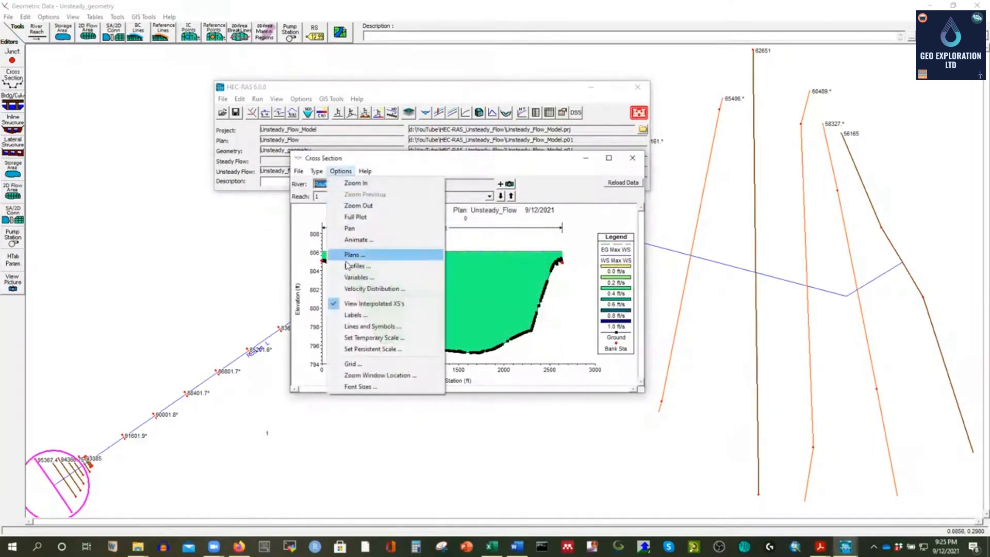
pyautogui.click(350, 279)
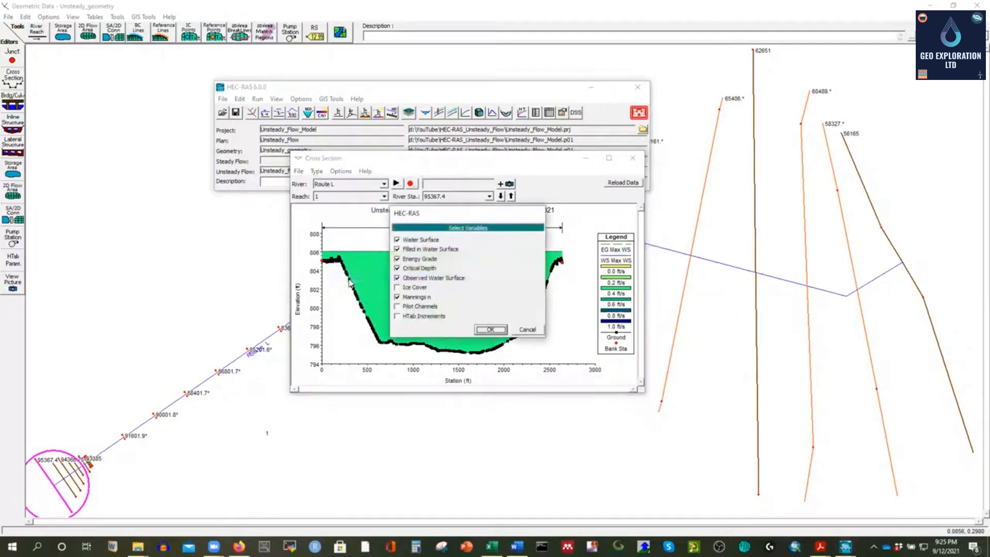
pyautogui.click(519, 328)
# Step: Check the cross section plot's velocity distribution options, keeping Maximum Range Per Plot, and close the plot
pyautogui.click(340, 171)
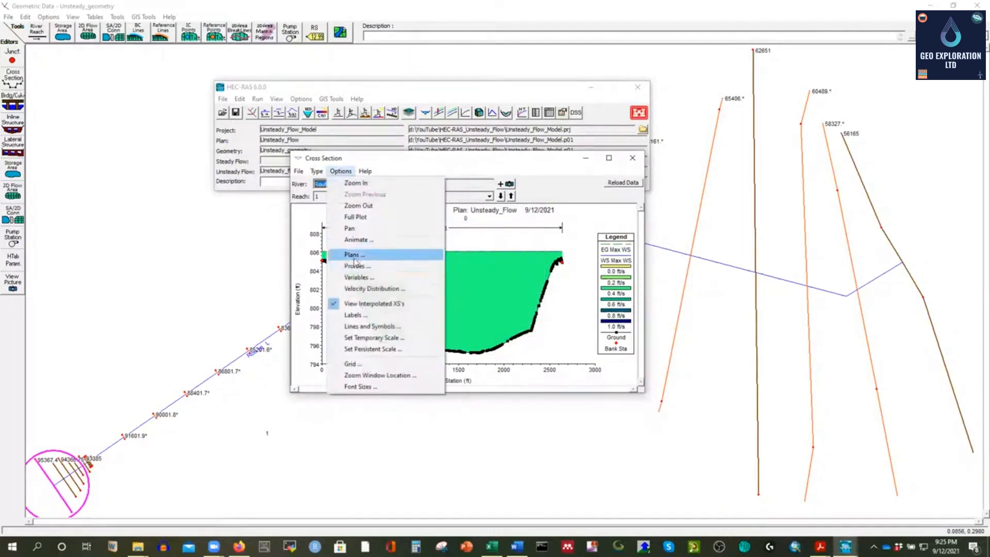
pyautogui.click(360, 289)
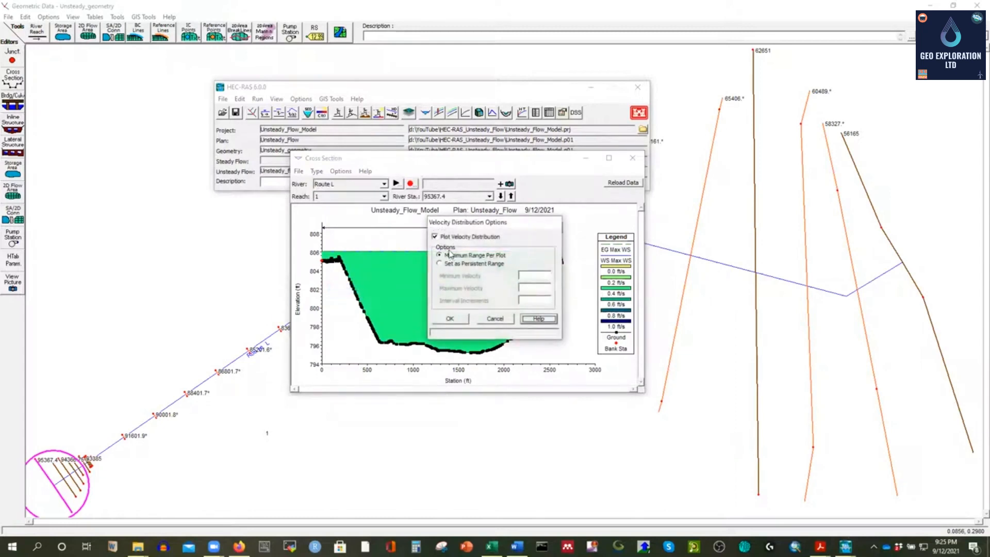
pyautogui.click(453, 319)
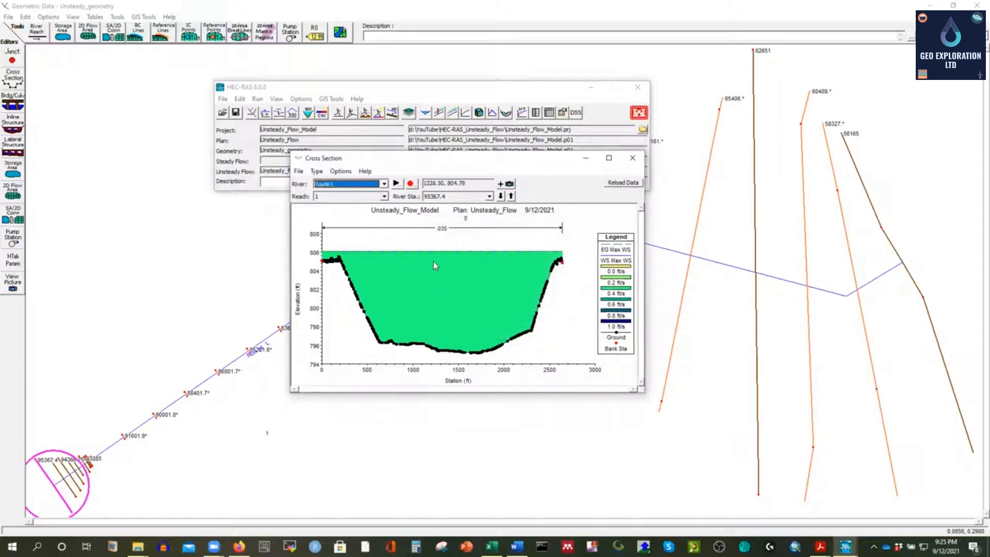
pyautogui.click(634, 161)
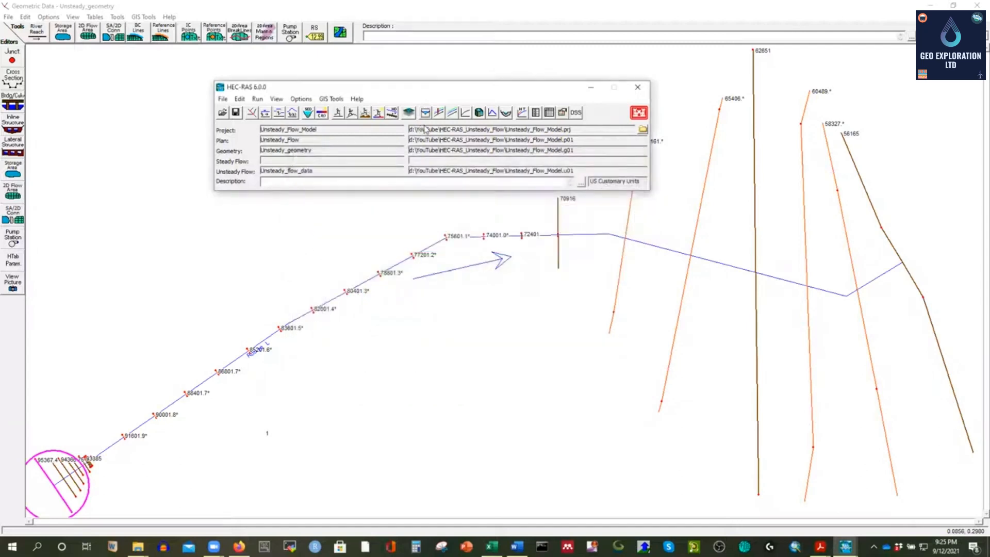
# Step: Review the flow distribution locations in the unsteady flow analysis, including the global subsections for LOB, channel and ROB
pyautogui.click(239, 99)
pyautogui.click(257, 98)
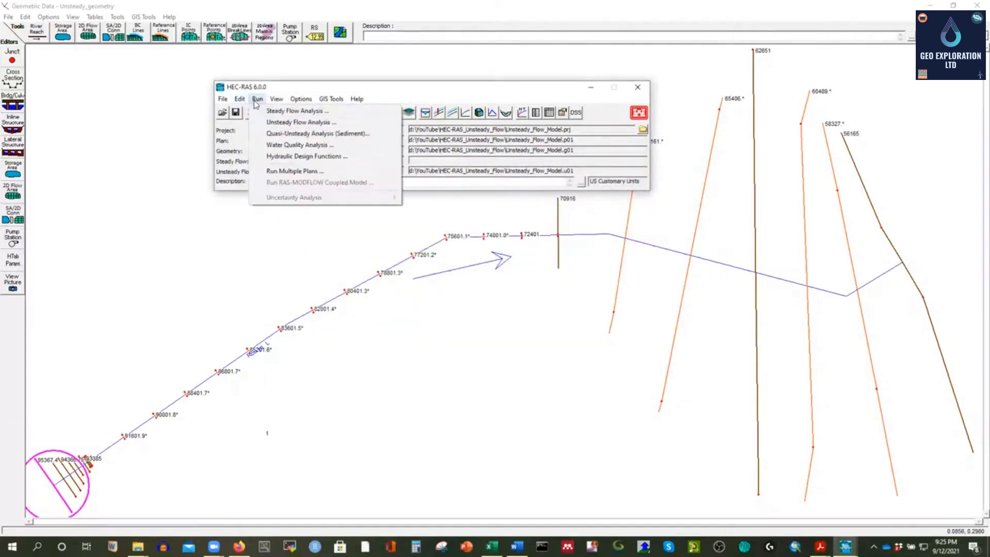
pyautogui.click(284, 122)
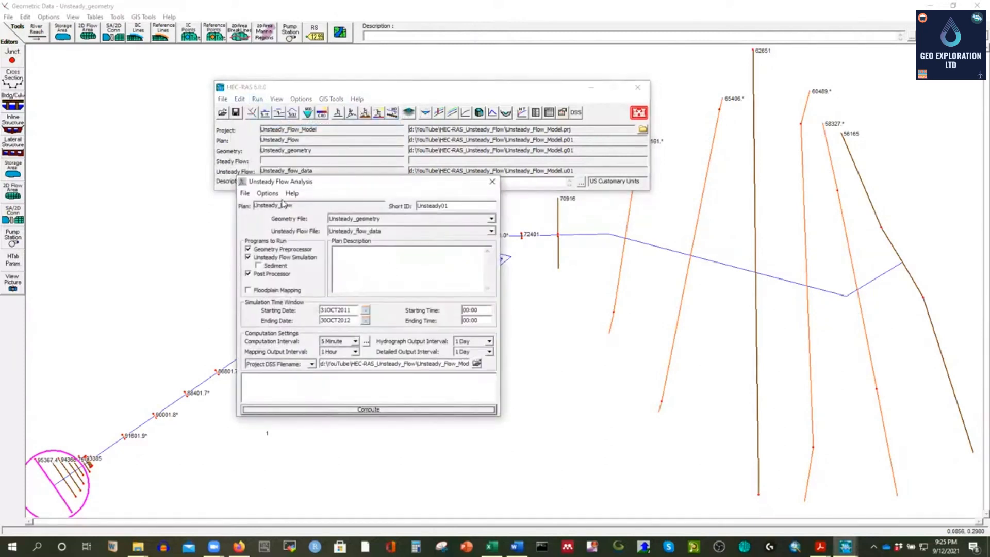
pyautogui.click(267, 193)
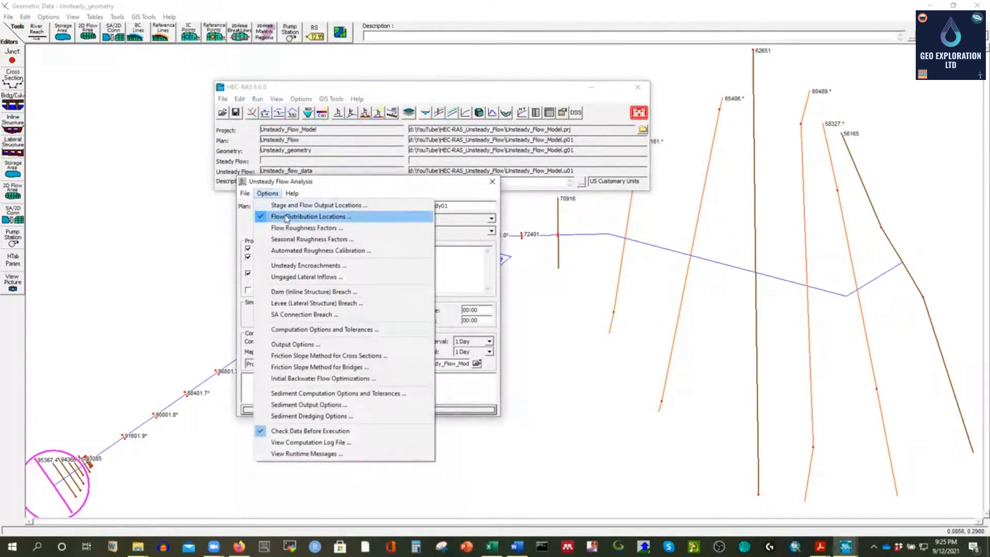
pyautogui.click(287, 218)
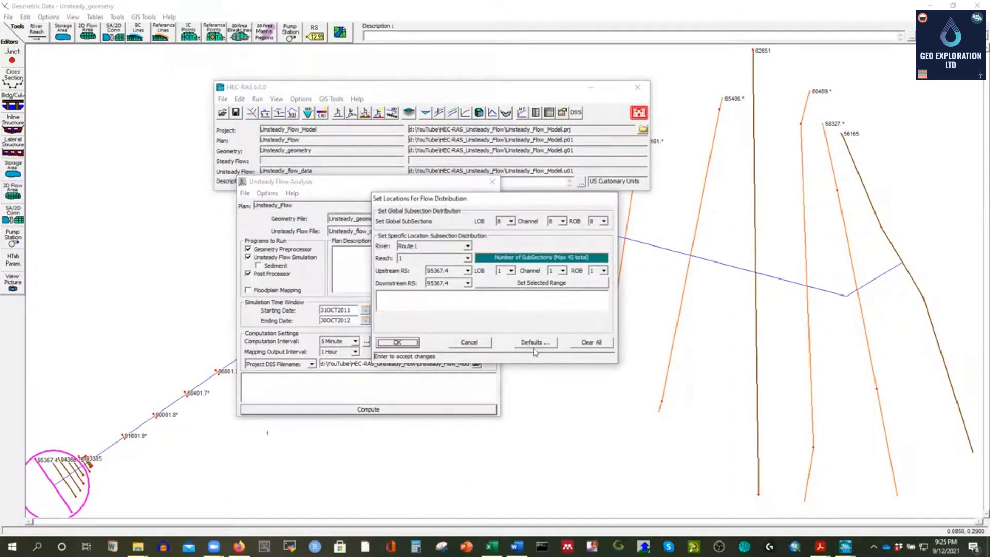
pyautogui.click(469, 342)
pyautogui.click(493, 182)
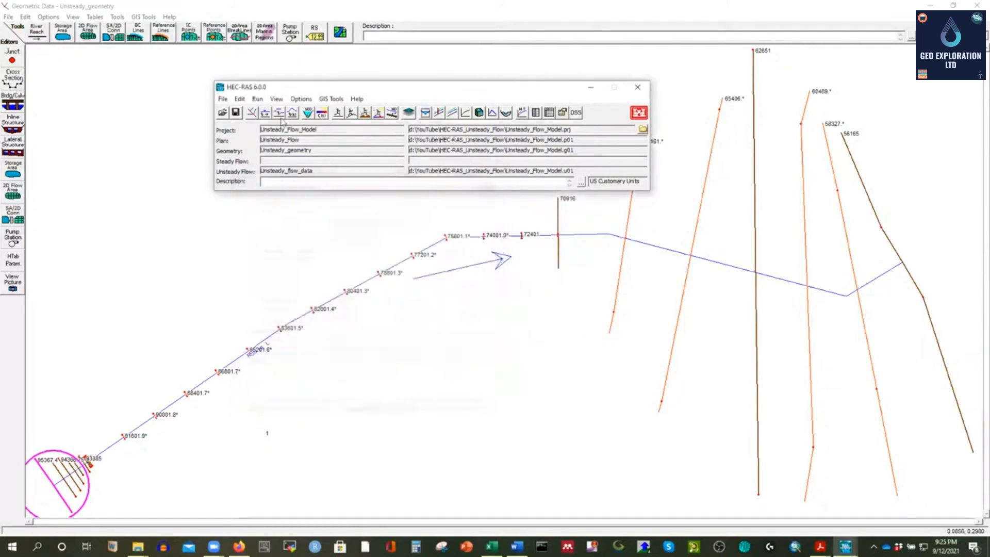
# Step: Reopen the cross section plot and try switching off Plot Velocity Distribution in its velocity distribution options
pyautogui.click(426, 113)
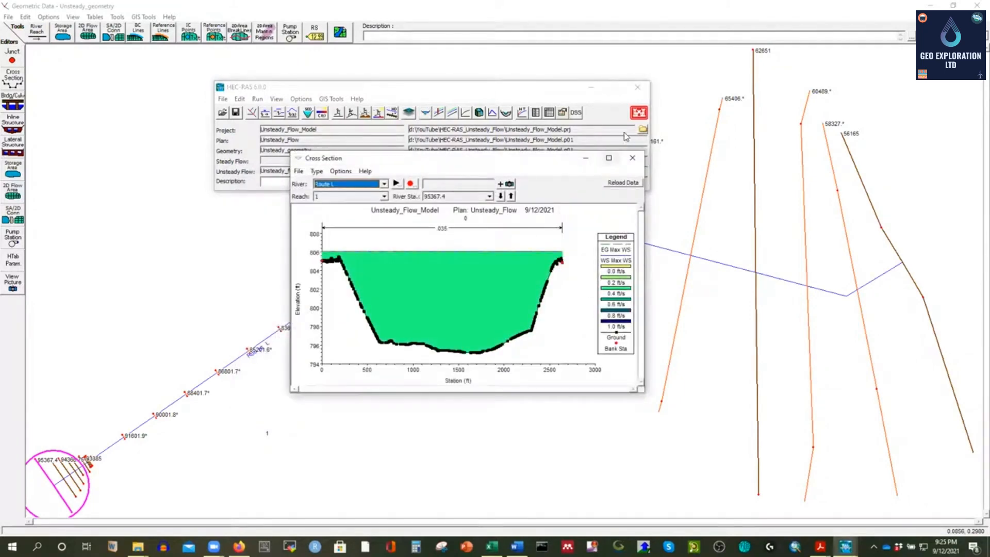
pyautogui.click(340, 171)
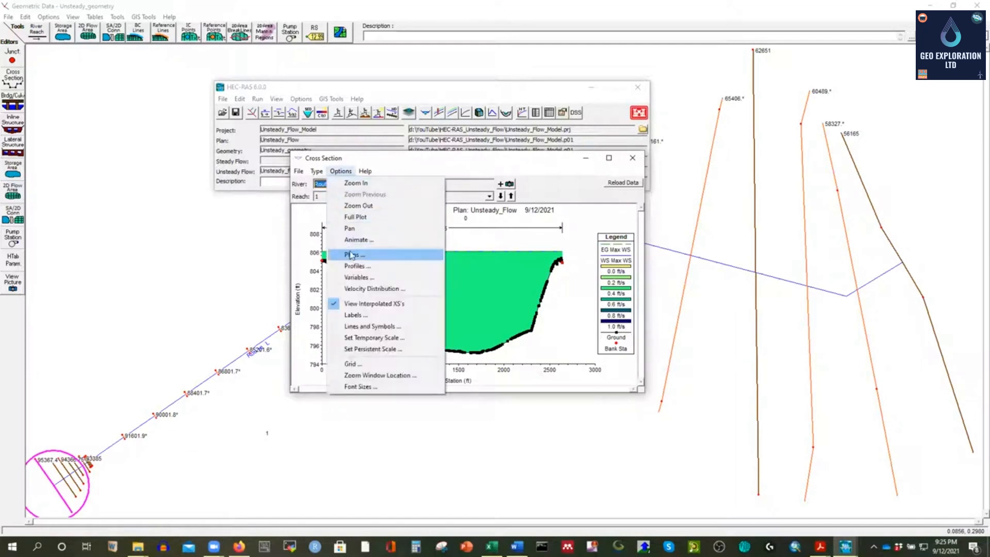
pyautogui.click(375, 289)
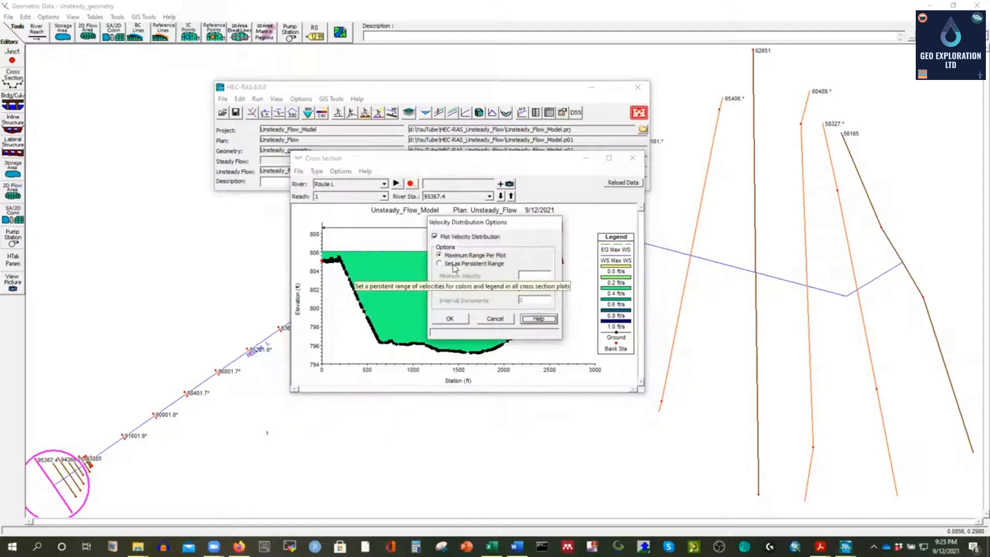
pyautogui.click(435, 237)
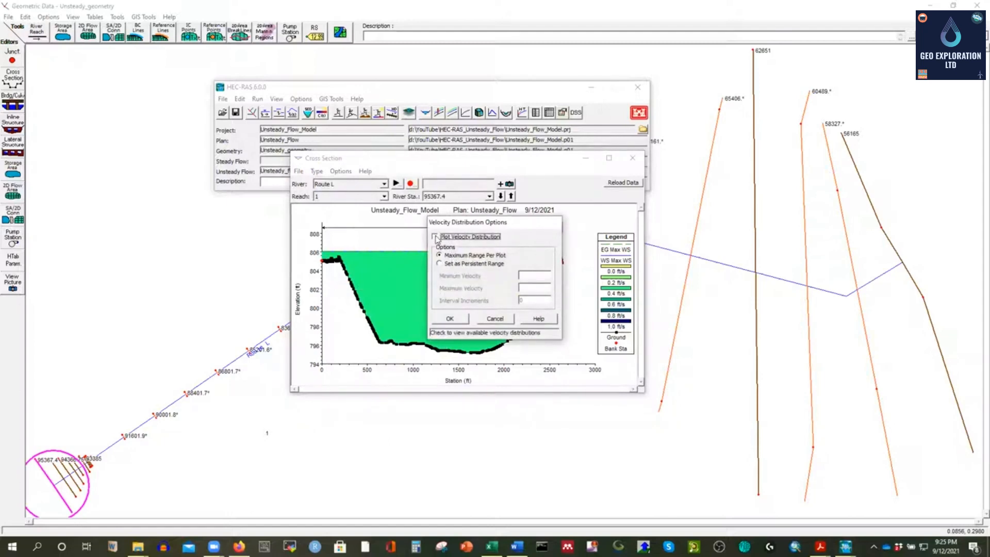
pyautogui.click(460, 322)
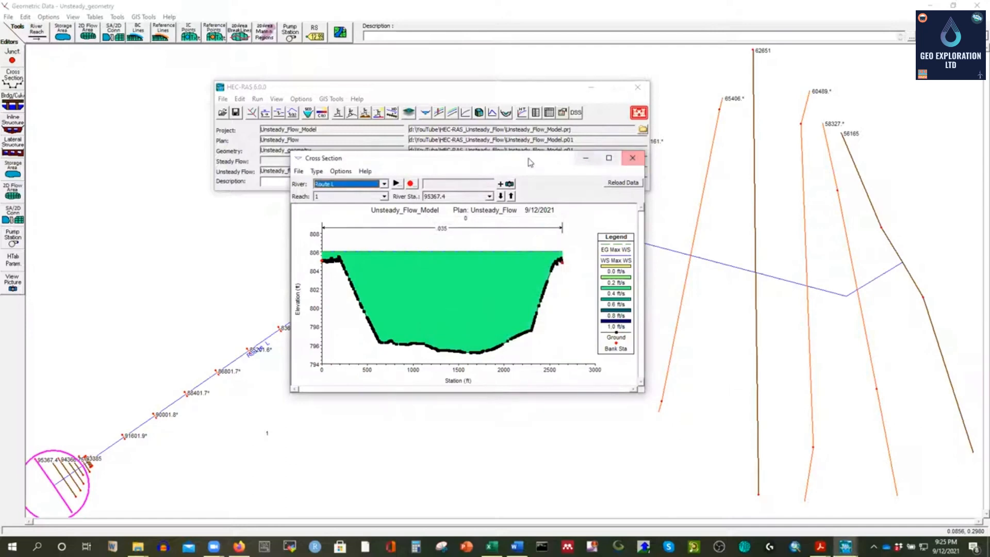
# Step: Enlarge the cross section plot and compare the velocity distributions at river stations 56165 and 58327.*
pyautogui.click(511, 196)
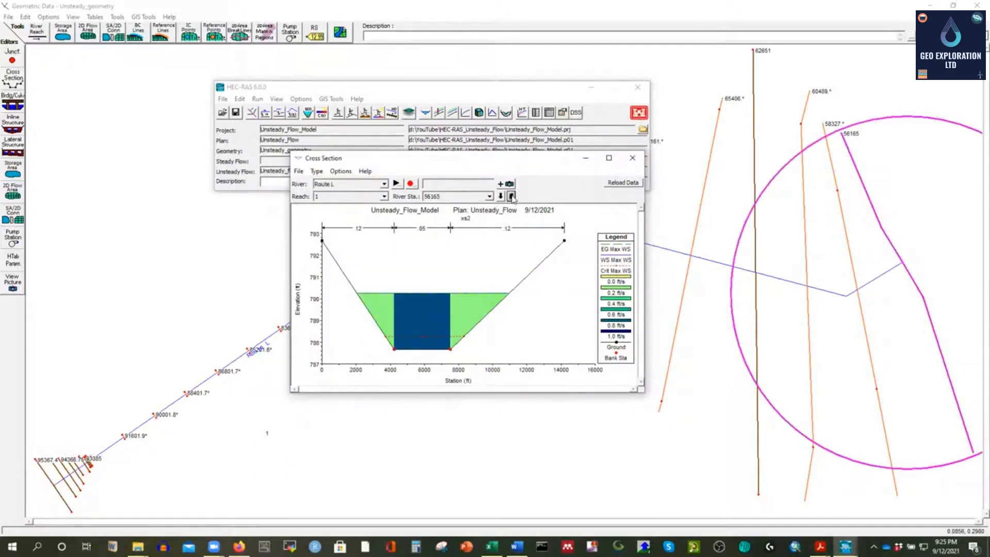
pyautogui.click(609, 157)
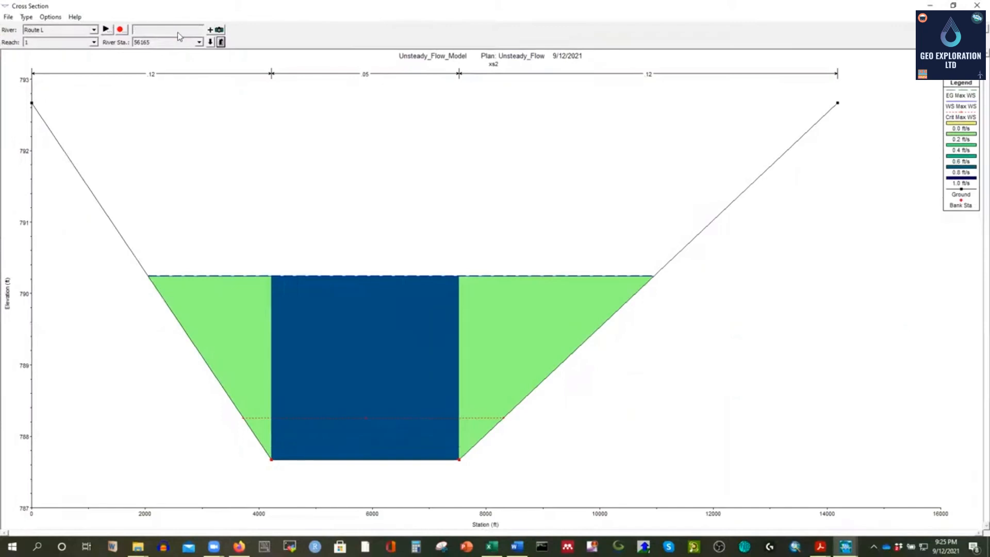
pyautogui.click(221, 42)
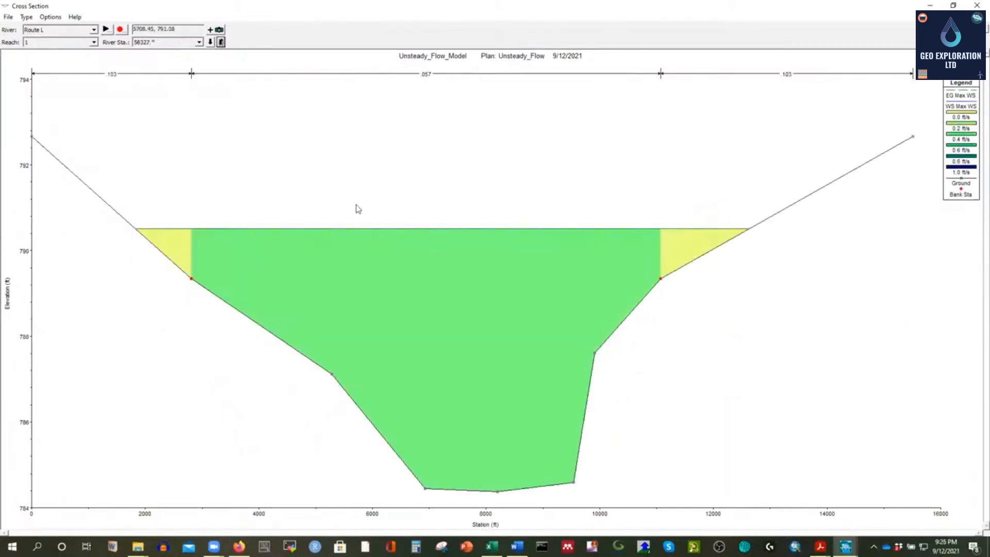
pyautogui.click(209, 44)
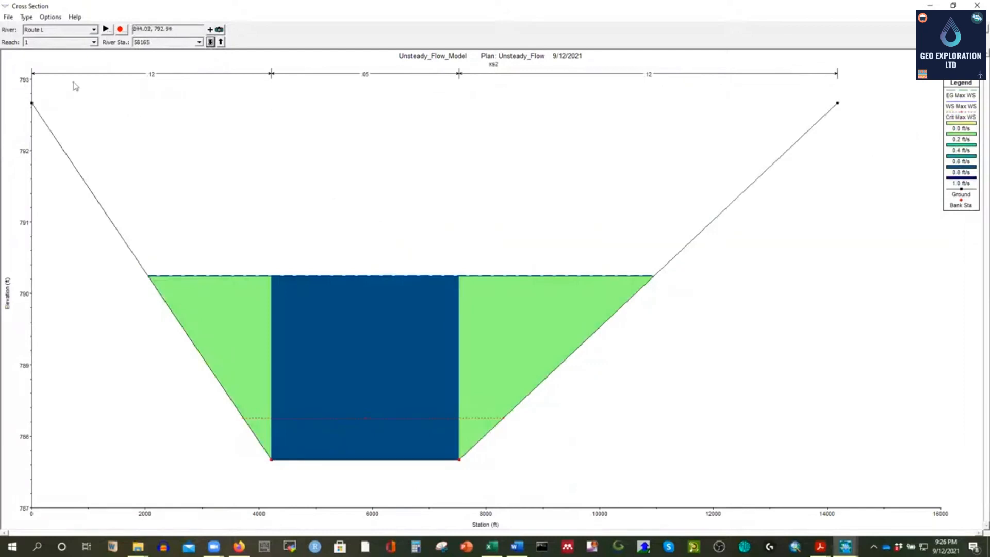
# Step: Page through the velocity distribution plots of the remaining cross sections along Route L, Reach 1, and close the cross section plot
pyautogui.click(210, 43)
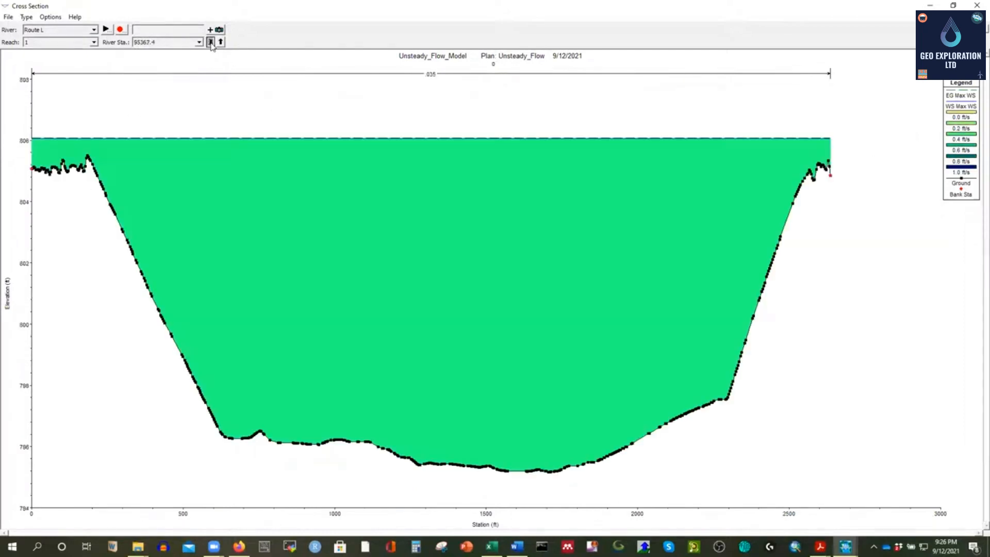
pyautogui.click(210, 43)
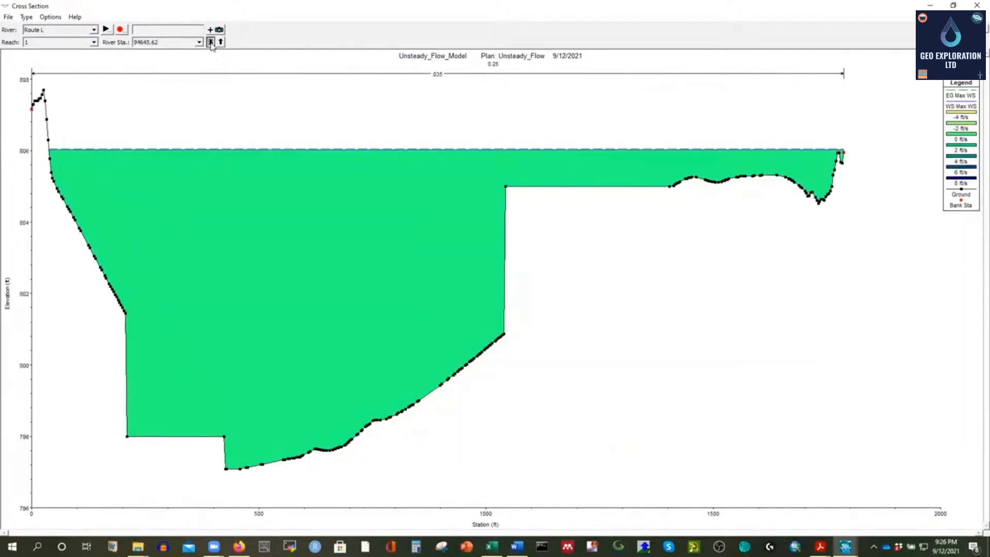
pyautogui.click(211, 44)
pyautogui.click(210, 43)
pyautogui.click(211, 43)
pyautogui.click(211, 43)
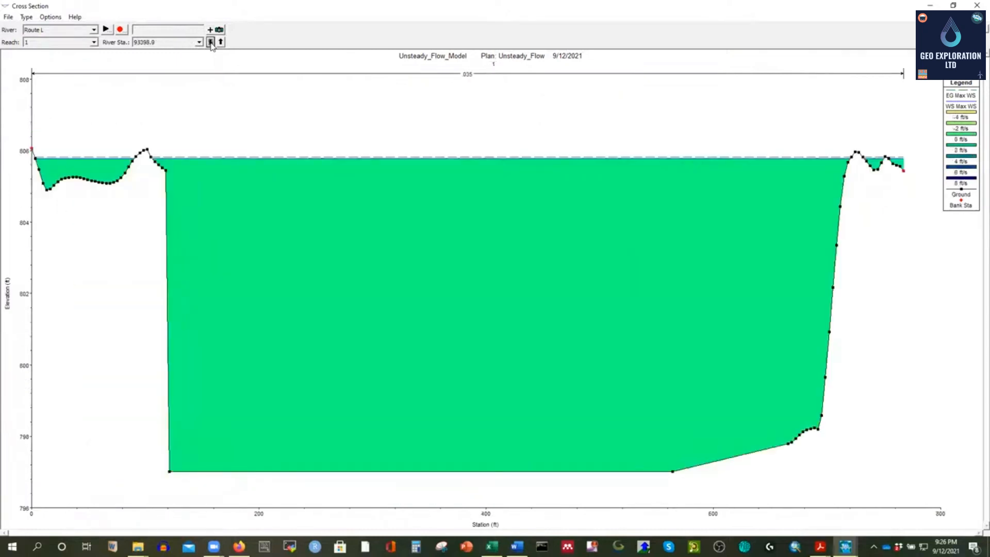
pyautogui.click(211, 43)
pyautogui.click(211, 43)
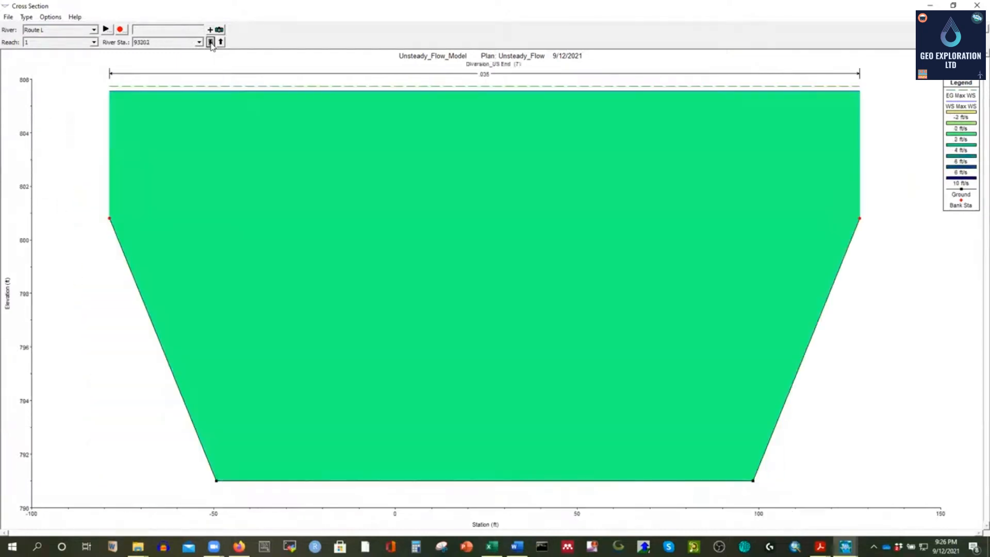
pyautogui.click(211, 43)
pyautogui.click(211, 43)
pyautogui.click(211, 43)
pyautogui.click(211, 43)
pyautogui.click(211, 43)
pyautogui.click(211, 44)
pyautogui.click(211, 43)
pyautogui.click(211, 43)
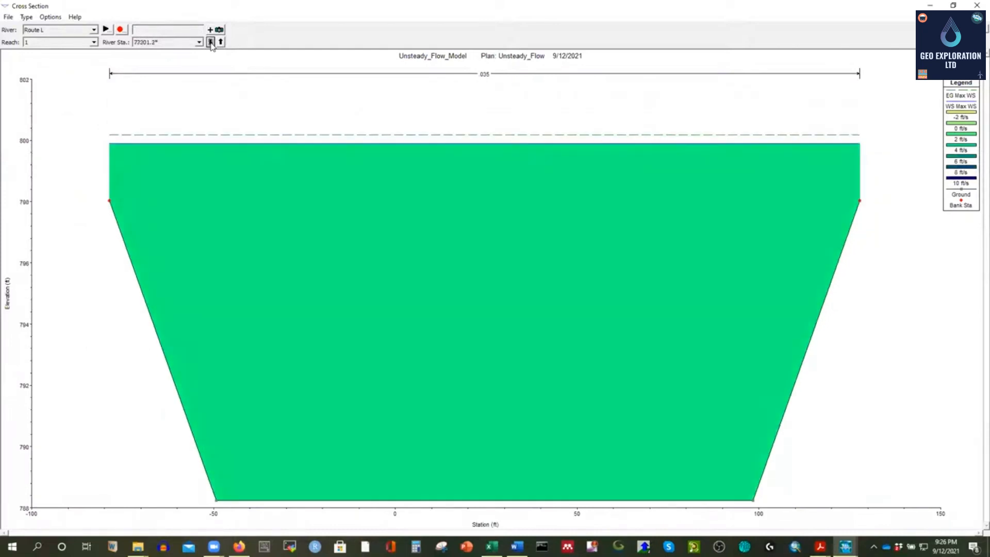
pyautogui.click(211, 43)
pyautogui.click(211, 43)
pyautogui.click(210, 43)
pyautogui.click(211, 44)
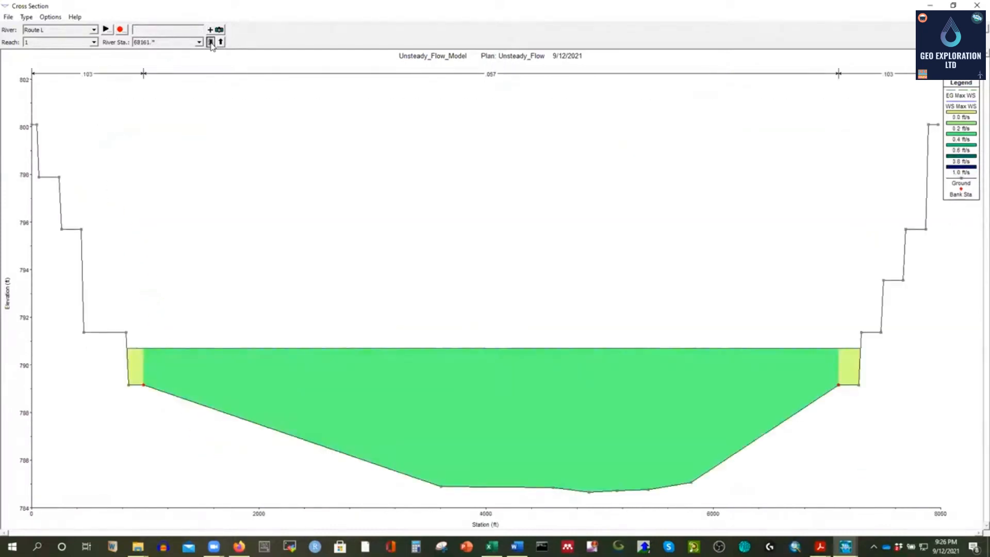
pyautogui.click(211, 44)
pyautogui.click(211, 43)
pyautogui.click(210, 44)
pyautogui.click(211, 43)
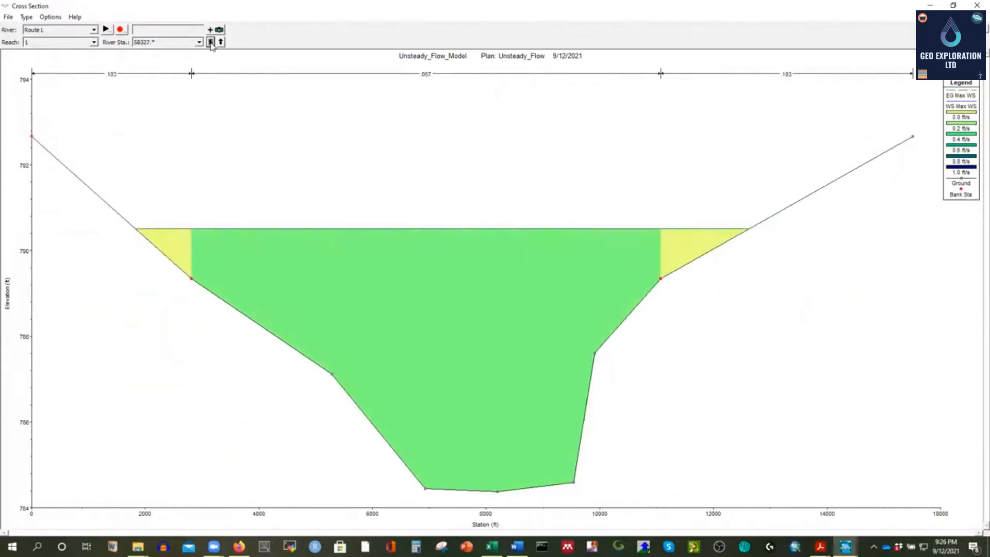
pyautogui.click(211, 43)
pyautogui.click(211, 43)
pyautogui.click(211, 43)
pyautogui.click(211, 44)
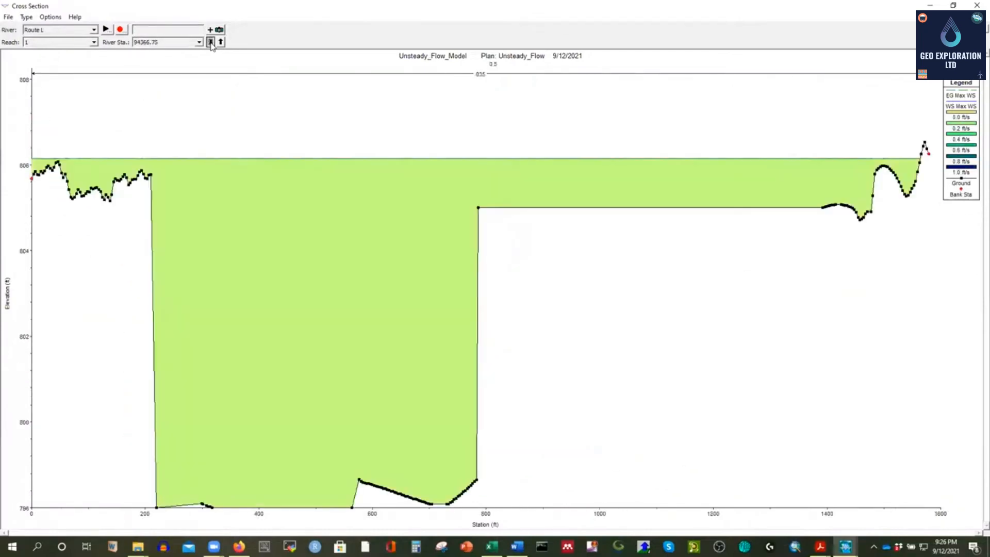
pyautogui.click(211, 43)
pyautogui.click(975, 6)
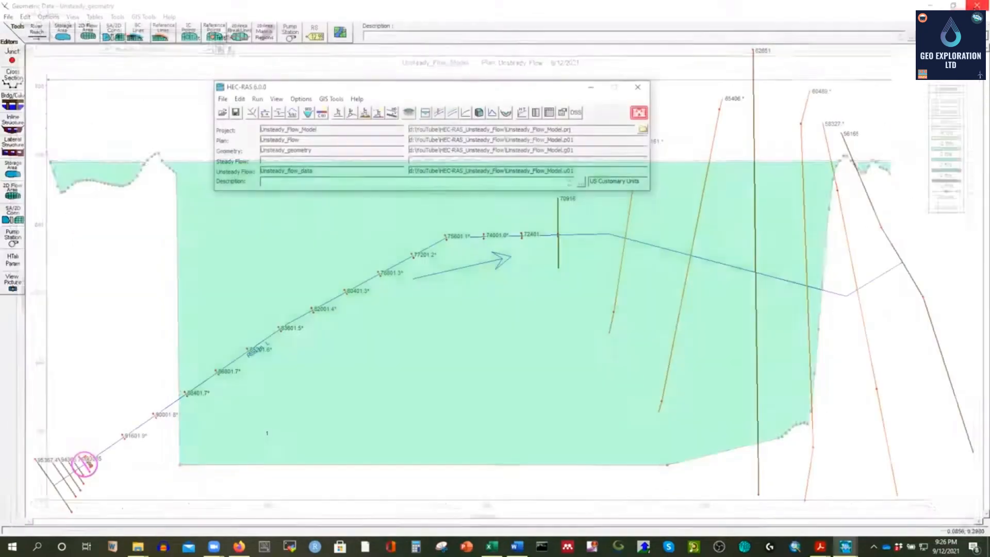
# Step: Open the water surface profile plot enlarged and animate it from 31OCT2011, keeping the animation control clear of the profile
pyautogui.click(439, 113)
pyautogui.click(944, 302)
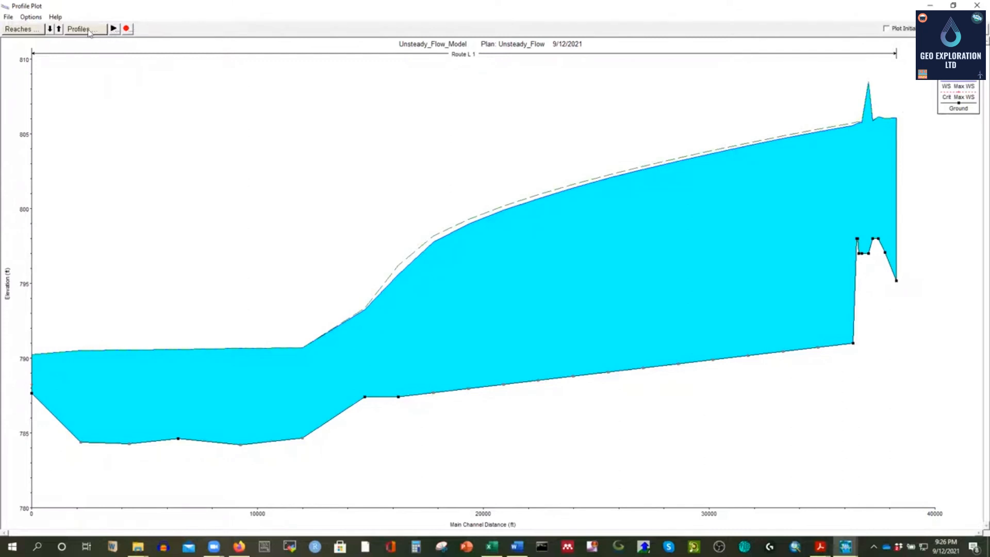
pyautogui.click(114, 29)
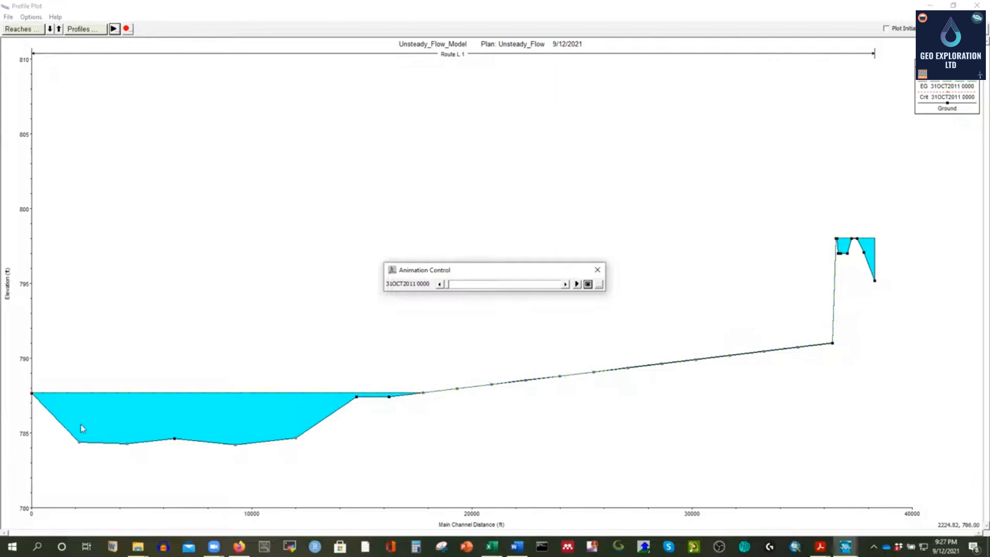
pyautogui.click(576, 284)
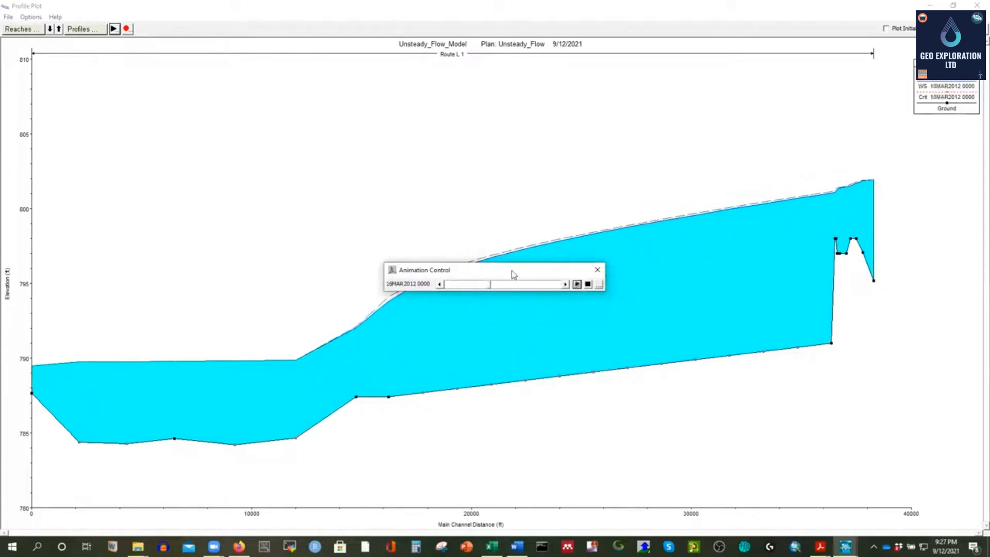
pyautogui.moveTo(514, 274); pyautogui.dragTo(167, 82)
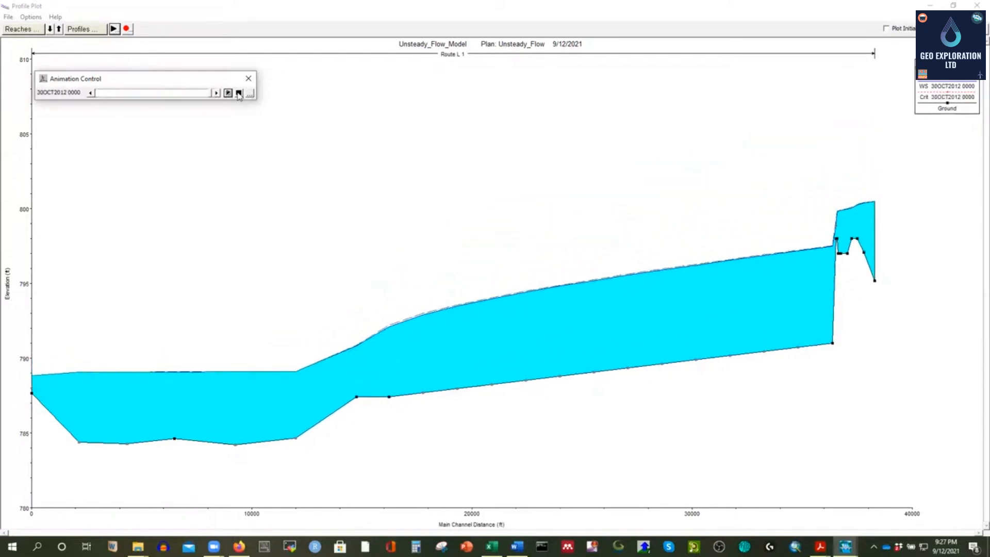
# Step: Stop the profile animation, replay it while trying different delays in the animation speed setting, and close the profile plot
pyautogui.click(239, 94)
pyautogui.click(250, 93)
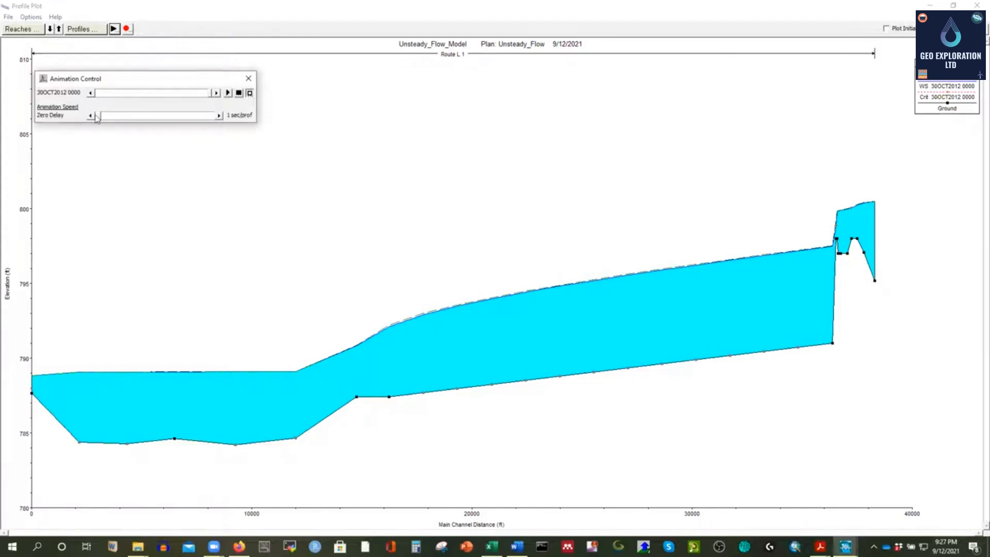
pyautogui.moveTo(98, 116); pyautogui.dragTo(165, 121)
pyautogui.click(228, 94)
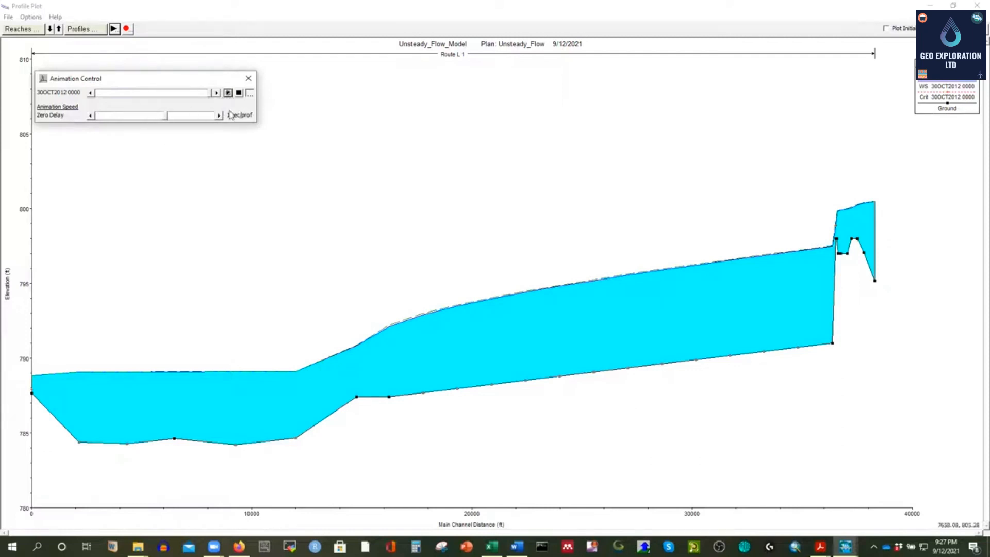
pyautogui.moveTo(163, 119); pyautogui.dragTo(210, 118)
pyautogui.click(228, 94)
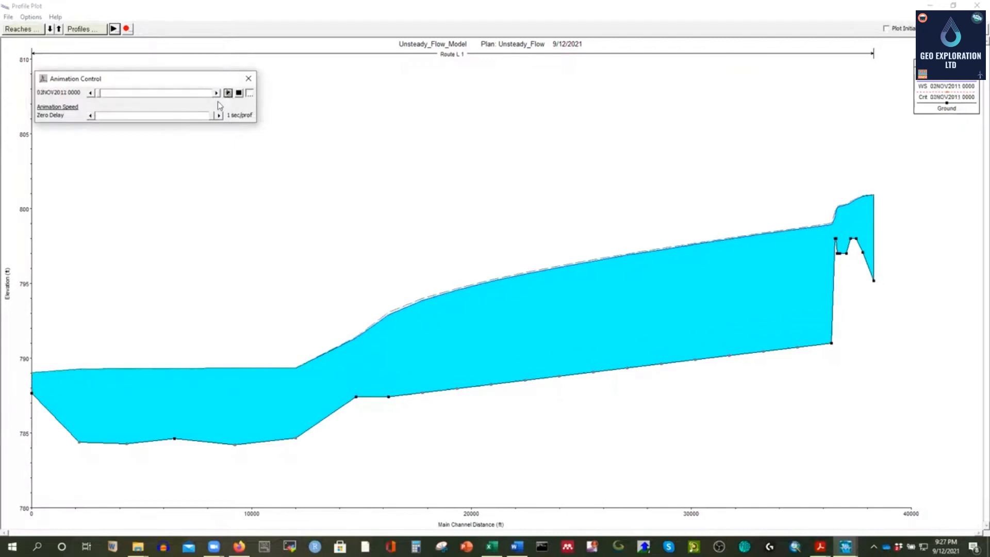
pyautogui.moveTo(215, 119); pyautogui.dragTo(148, 119)
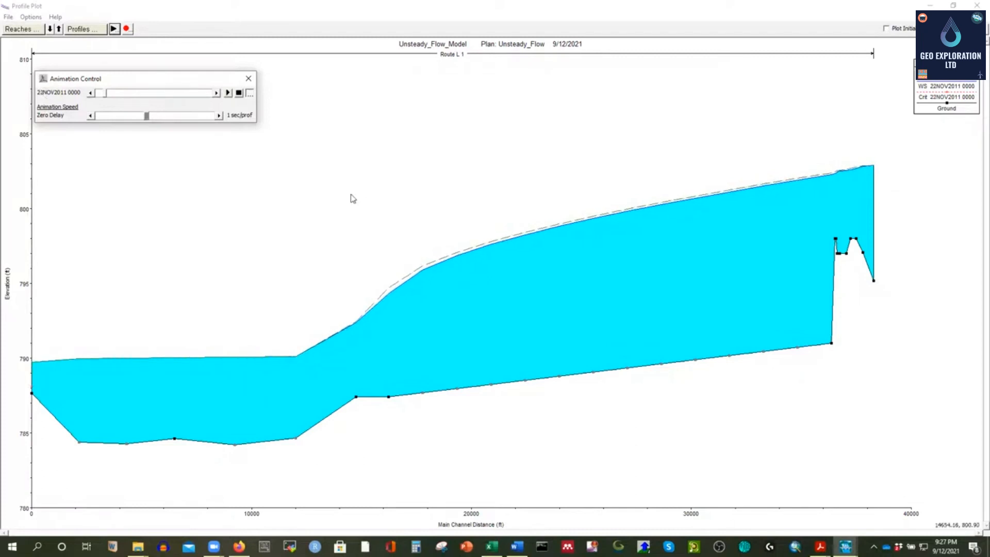
pyautogui.moveTo(146, 116); pyautogui.dragTo(120, 118)
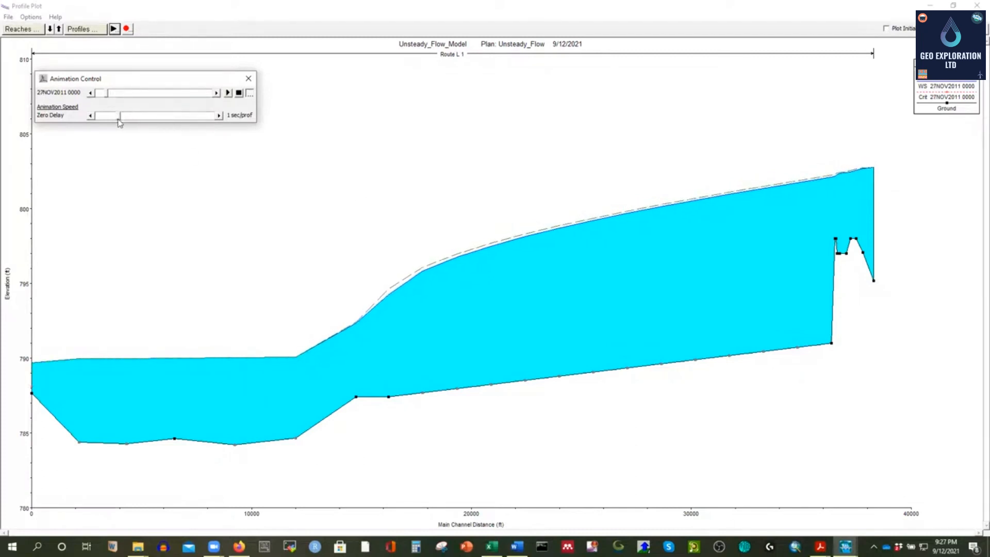
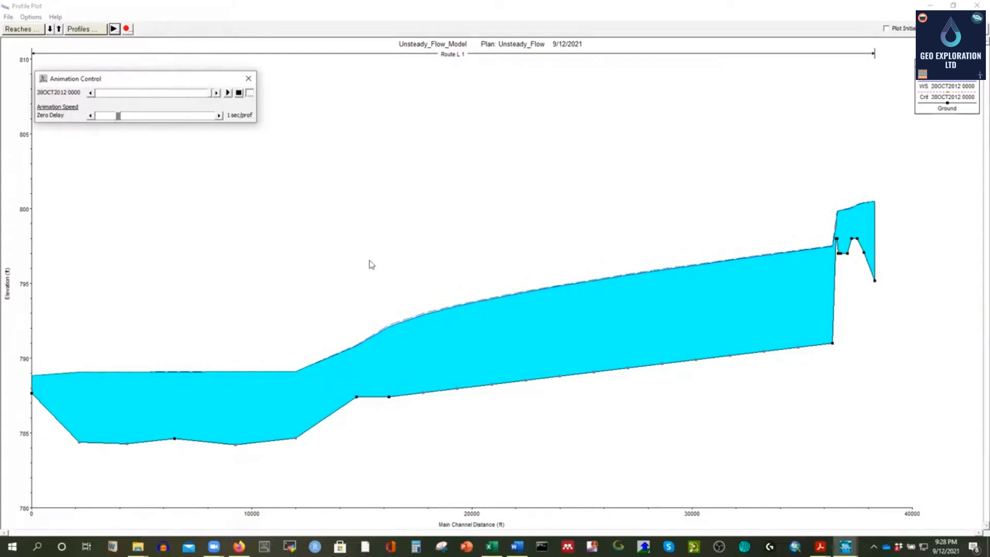
pyautogui.click(248, 81)
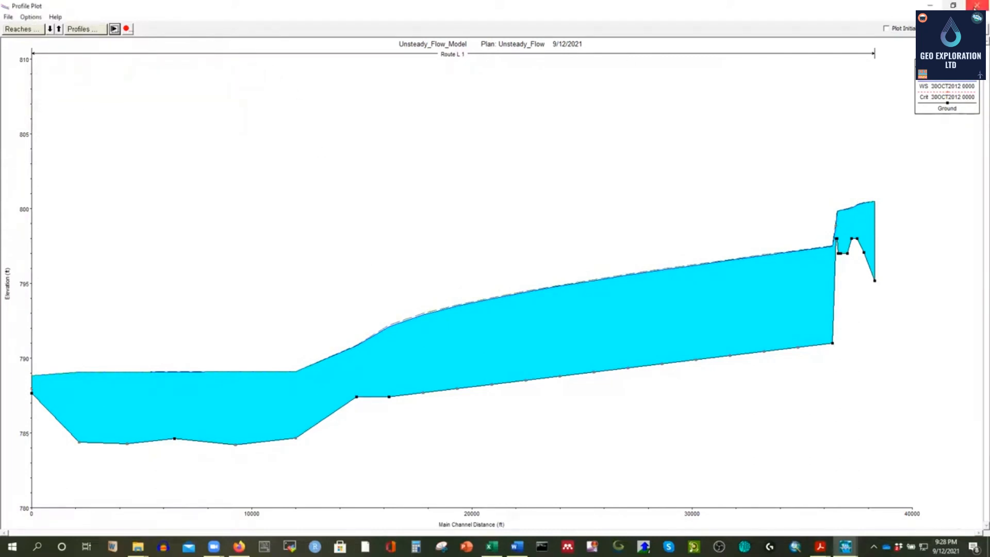
pyautogui.click(976, 5)
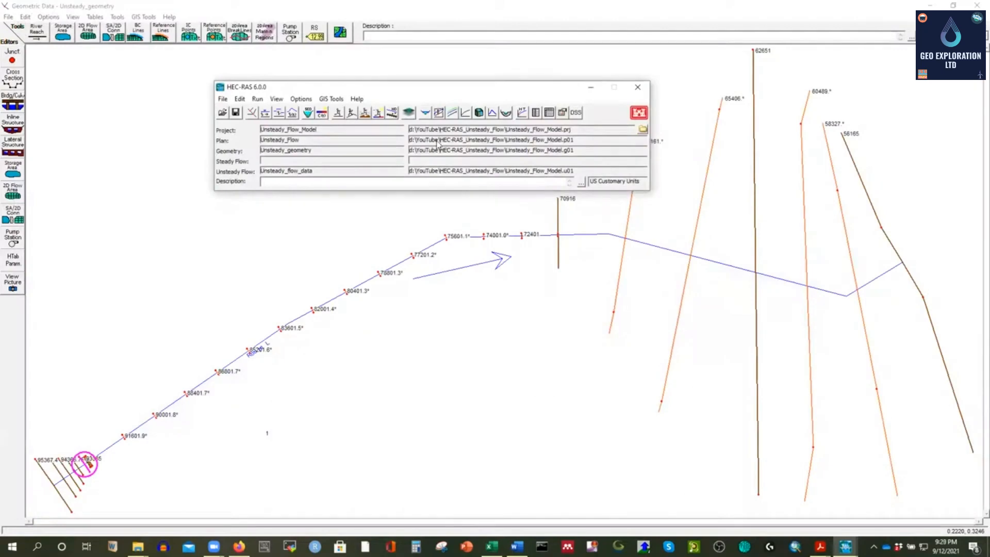
# Step: Examine the channel and overbank velocities along Route L in the enlarged general profile plot, and close it
pyautogui.click(452, 113)
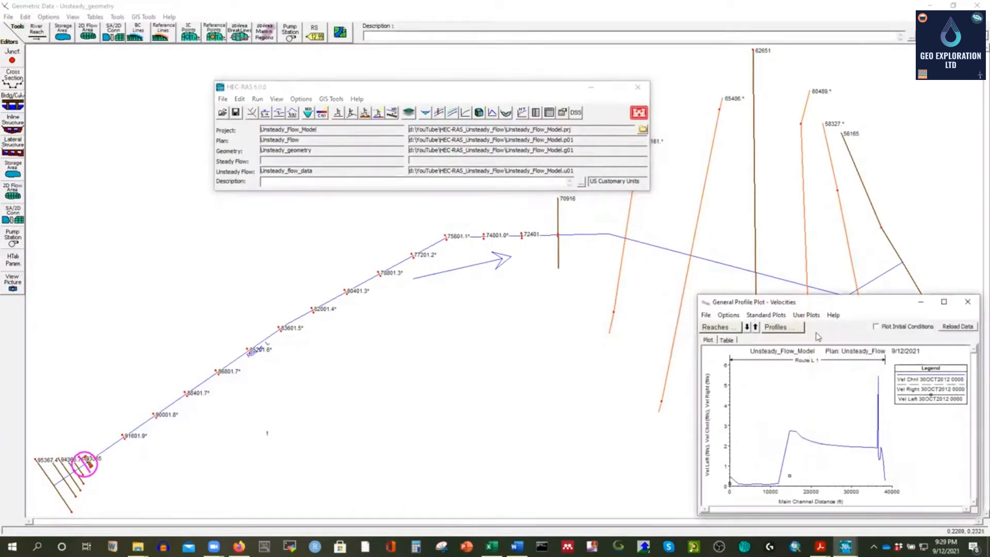
pyautogui.click(416, 129)
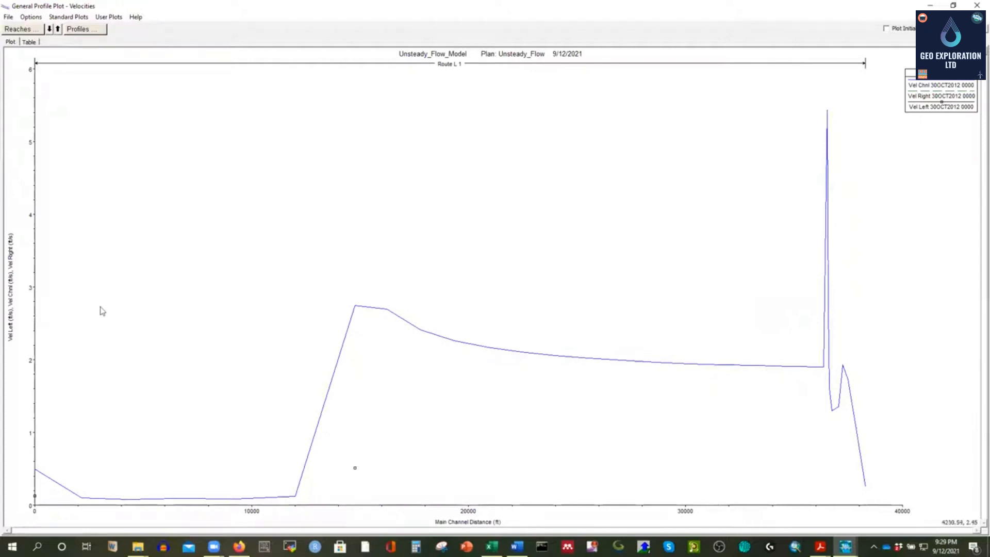
pyautogui.click(977, 5)
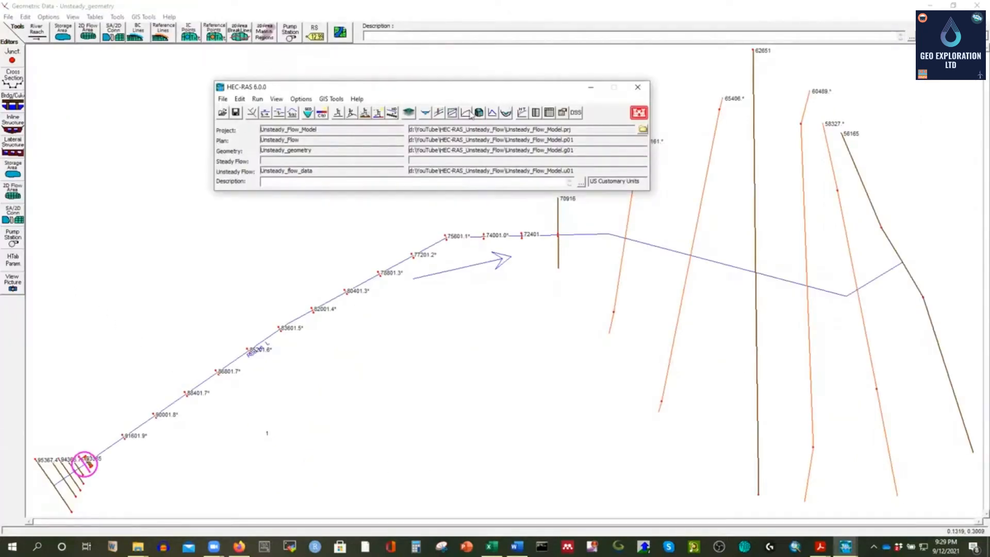
# Step: Examine the rating curve of water surface elevation against total flow at river station 93398.9, and close it
pyautogui.click(466, 113)
pyautogui.click(635, 163)
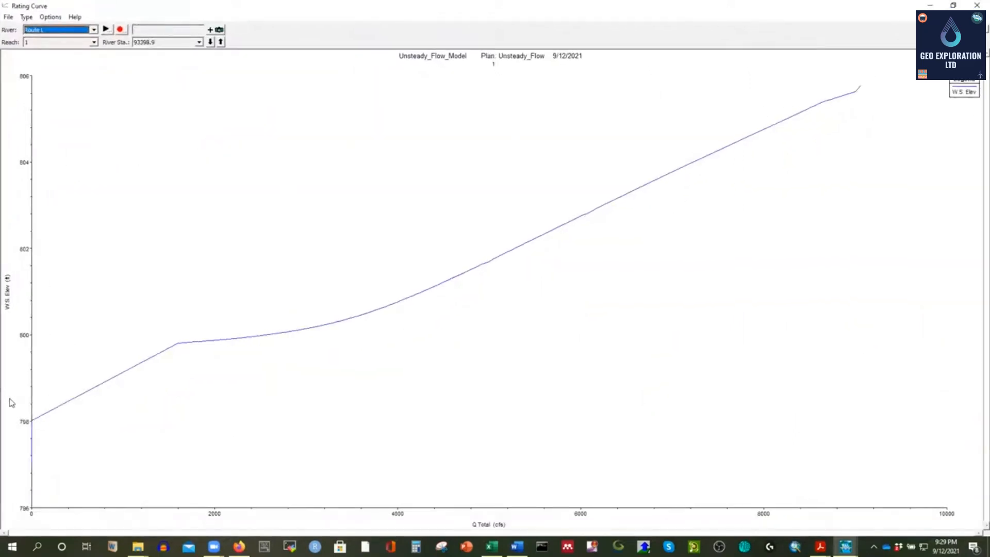
pyautogui.click(976, 5)
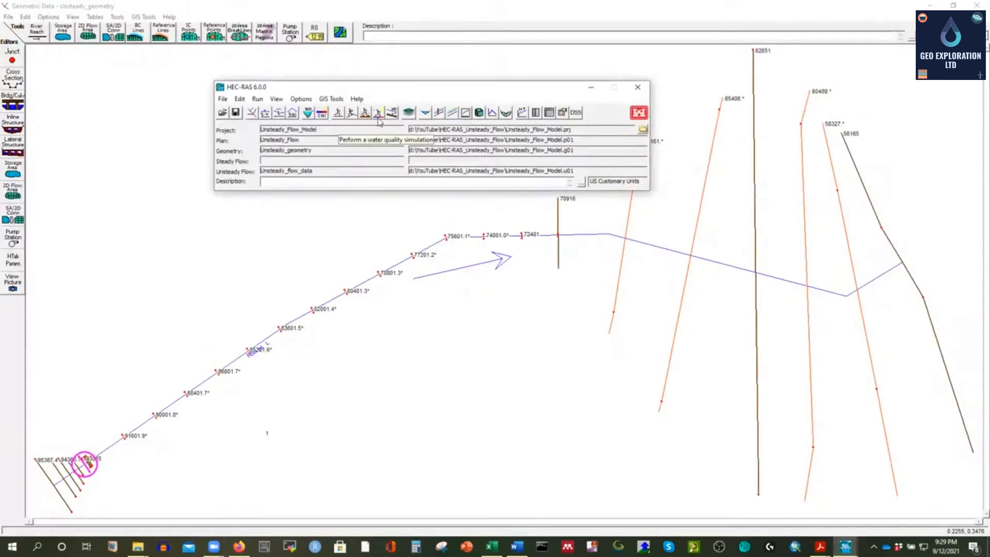
# Step: Open the classic X-Y-Z perspective plot of the reach and enlarge it to full screen
pyautogui.click(256, 100)
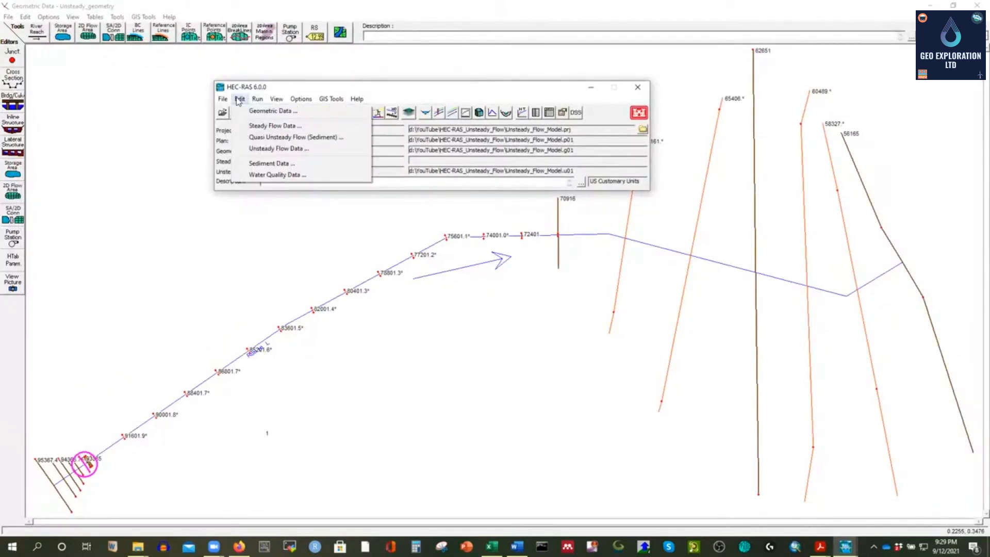
pyautogui.moveTo(273, 100)
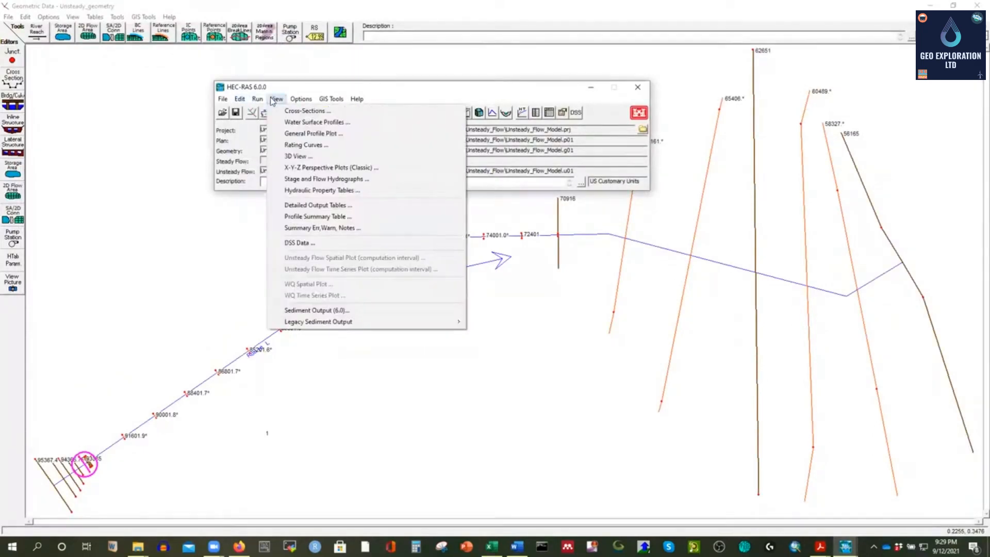
pyautogui.click(324, 172)
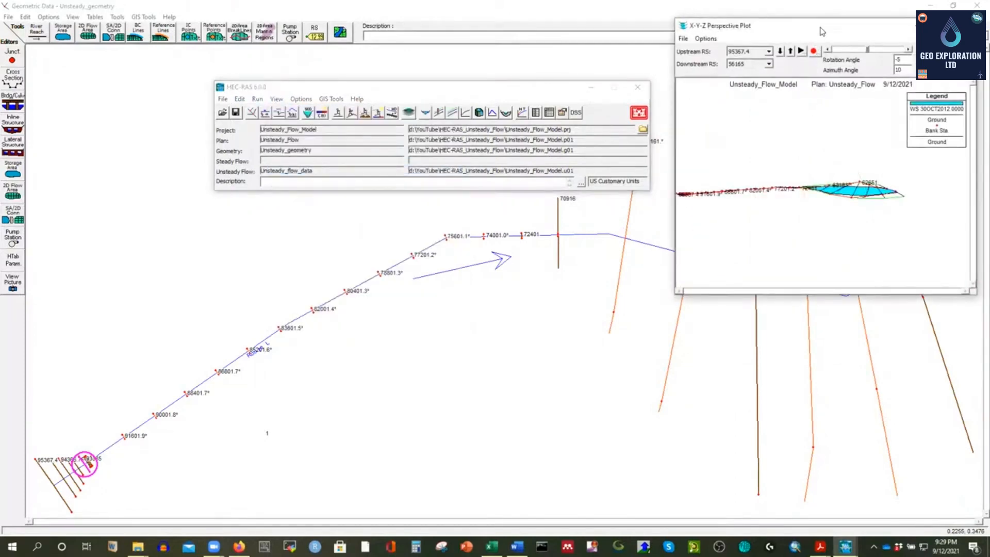
pyautogui.moveTo(822, 32); pyautogui.dragTo(423, 67)
pyautogui.doubleClick(424, 67)
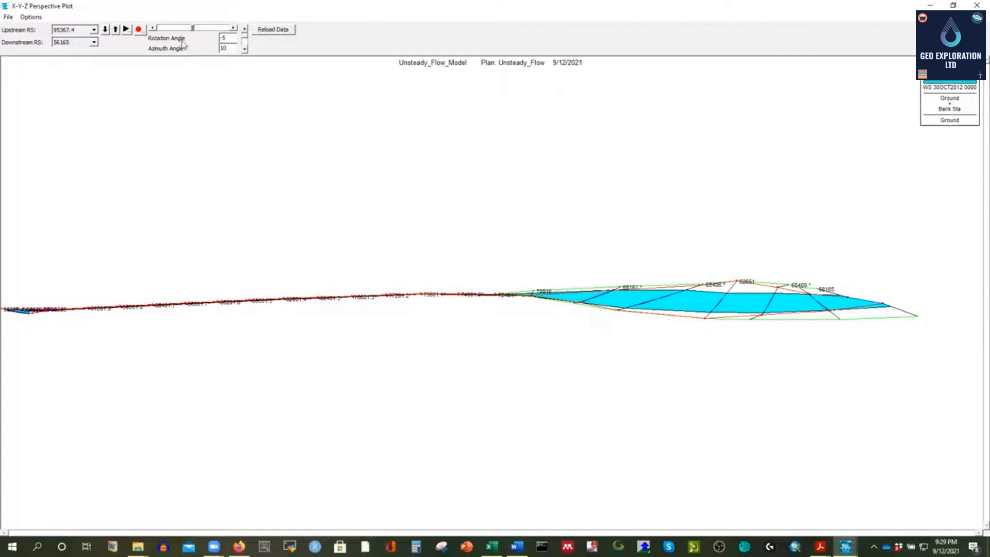
# Step: Rotate the perspective plot in both directions to inspect the reach, ending at a rotation angle of 55
pyautogui.click(153, 28)
pyautogui.click(152, 28)
pyautogui.click(153, 28)
pyautogui.click(152, 28)
pyautogui.click(152, 28)
pyautogui.click(153, 28)
pyautogui.click(152, 28)
pyautogui.click(153, 29)
pyautogui.click(152, 28)
pyautogui.click(153, 28)
pyautogui.click(152, 28)
pyautogui.click(152, 28)
pyautogui.click(153, 28)
pyautogui.click(153, 28)
pyautogui.click(233, 28)
pyautogui.click(233, 28)
pyautogui.click(233, 28)
pyautogui.click(233, 29)
pyautogui.click(233, 28)
pyautogui.click(233, 29)
pyautogui.click(232, 29)
pyautogui.click(233, 28)
pyautogui.click(233, 29)
pyautogui.click(233, 29)
pyautogui.click(233, 28)
pyautogui.click(232, 28)
pyautogui.click(233, 29)
pyautogui.click(232, 28)
pyautogui.click(233, 29)
pyautogui.click(233, 29)
pyautogui.click(233, 29)
pyautogui.click(233, 28)
pyautogui.click(233, 29)
pyautogui.click(233, 29)
pyautogui.click(233, 29)
pyautogui.click(233, 29)
pyautogui.click(233, 29)
pyautogui.click(233, 28)
pyautogui.click(233, 28)
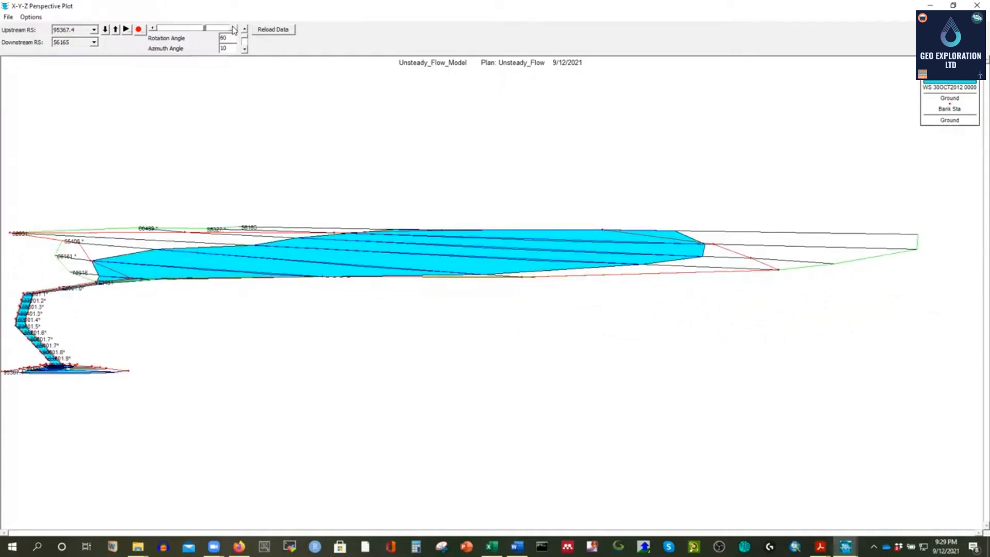
pyautogui.click(233, 29)
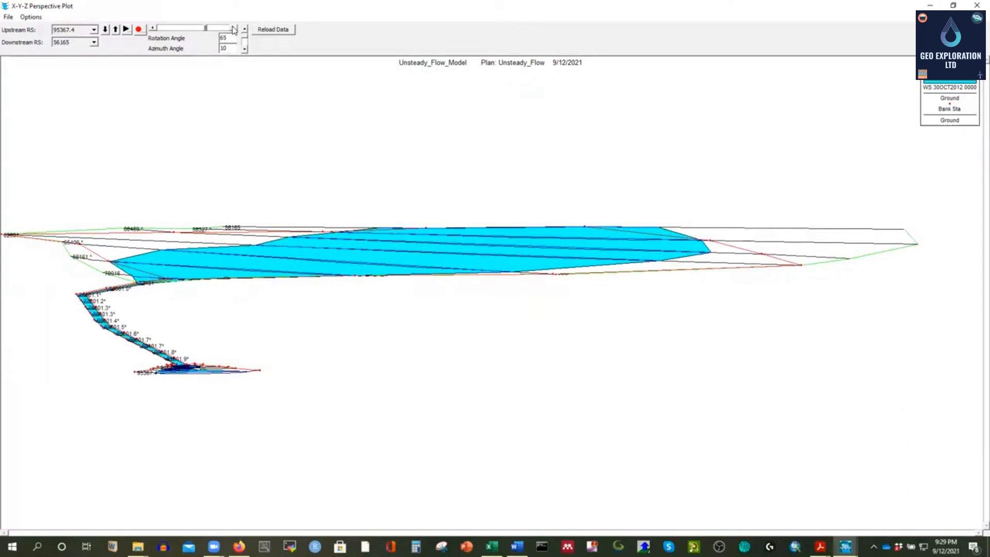
pyautogui.click(233, 29)
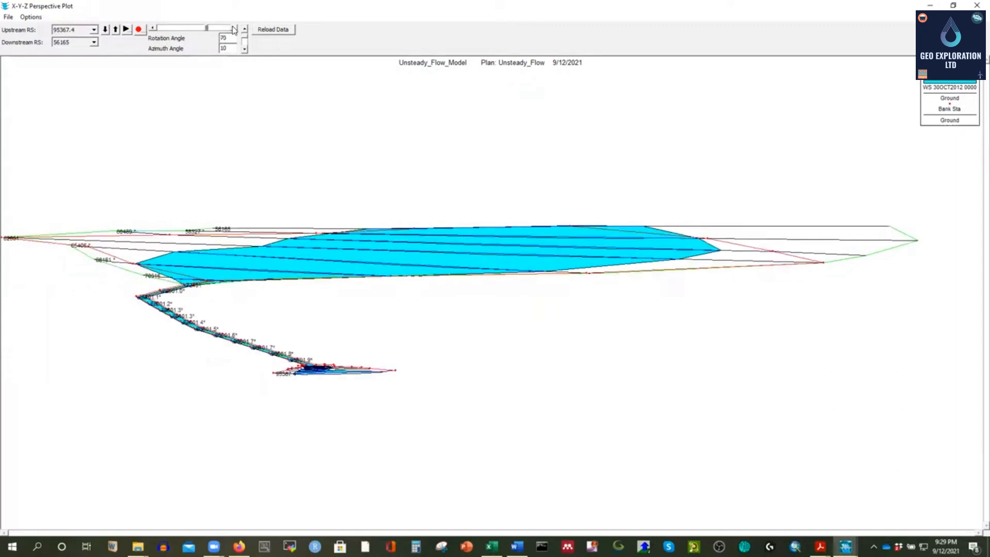
pyautogui.click(152, 29)
pyautogui.click(152, 29)
pyautogui.click(152, 28)
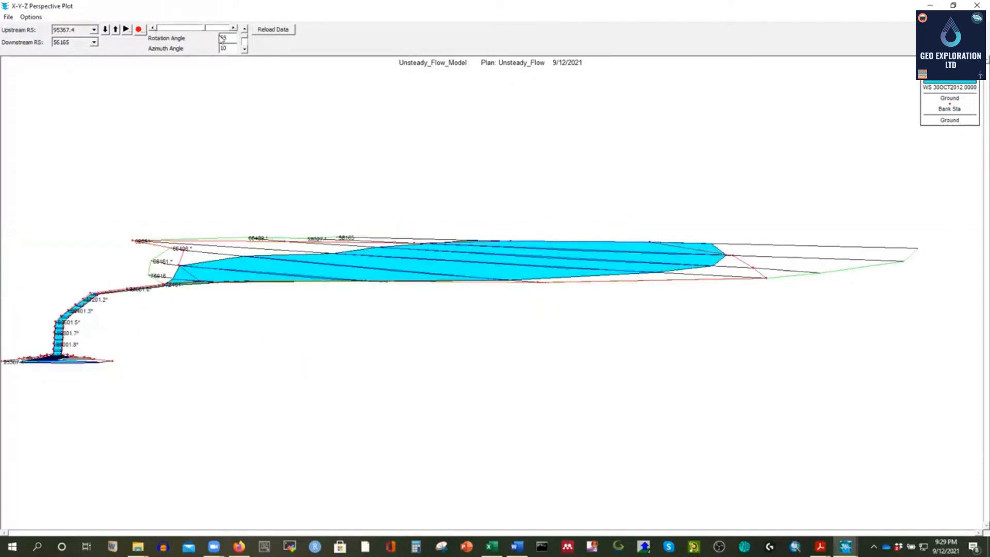
# Step: Tilt the perspective plot to an azimuth angle of 31 to view the reach from higher above
pyautogui.click(244, 50)
pyautogui.click(244, 50)
pyautogui.click(244, 50)
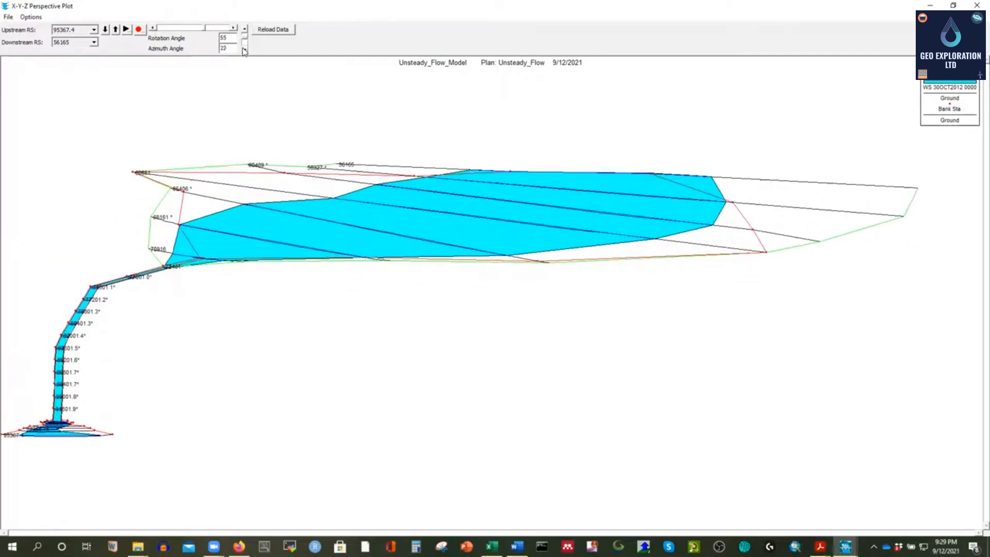
pyautogui.click(244, 50)
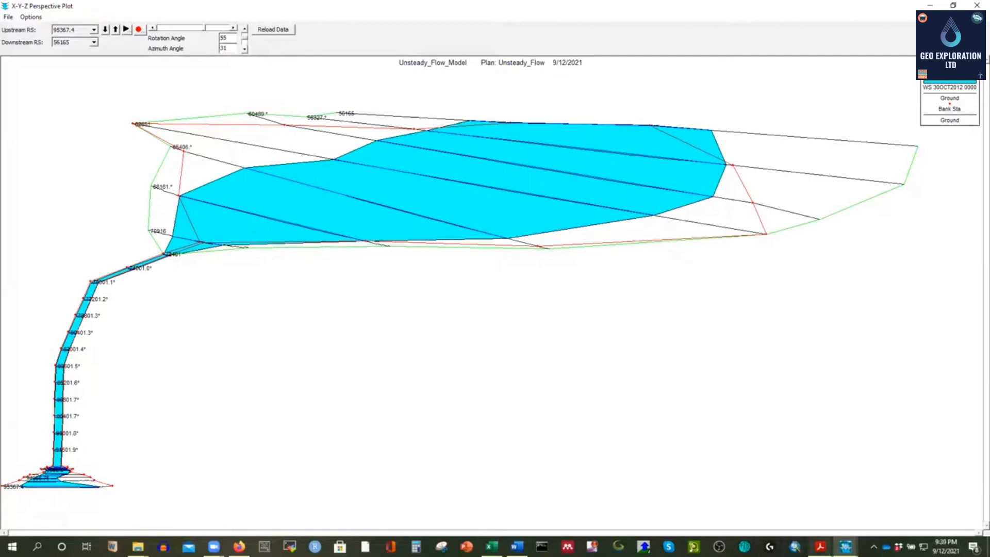
# Step: Review the Reach 1 project area map in Adobe Acrobat and the Sediment load data, Bed Material and Flow data sheets in Excel
pyautogui.moveTo(820, 545)
pyautogui.click(861, 511)
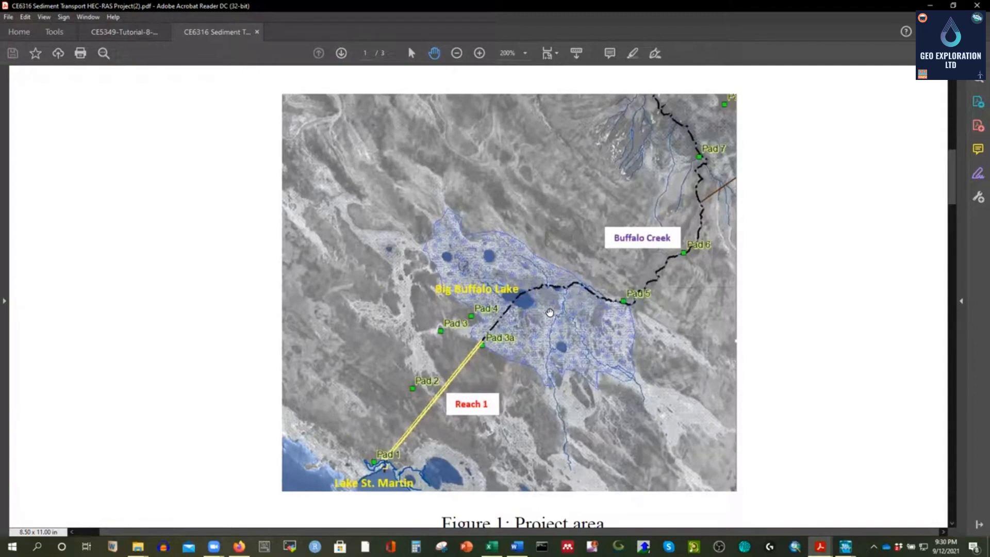
pyautogui.click(492, 546)
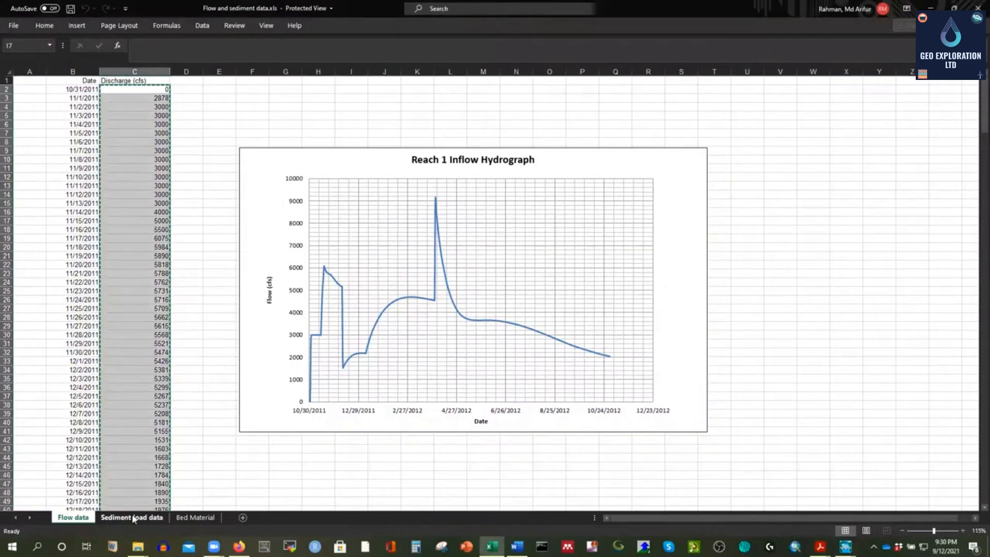
pyautogui.click(135, 516)
pyautogui.scroll(2, 192, 259)
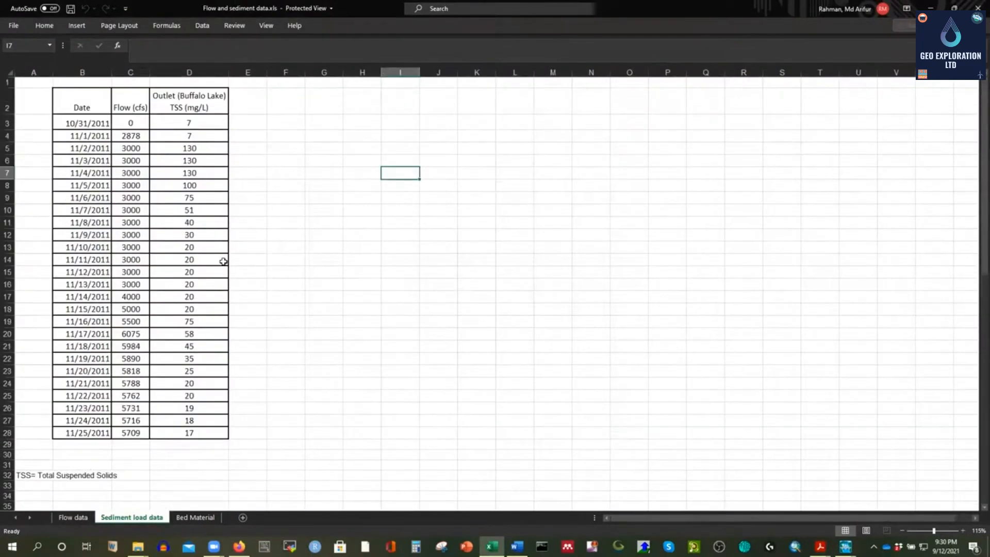
pyautogui.click(199, 517)
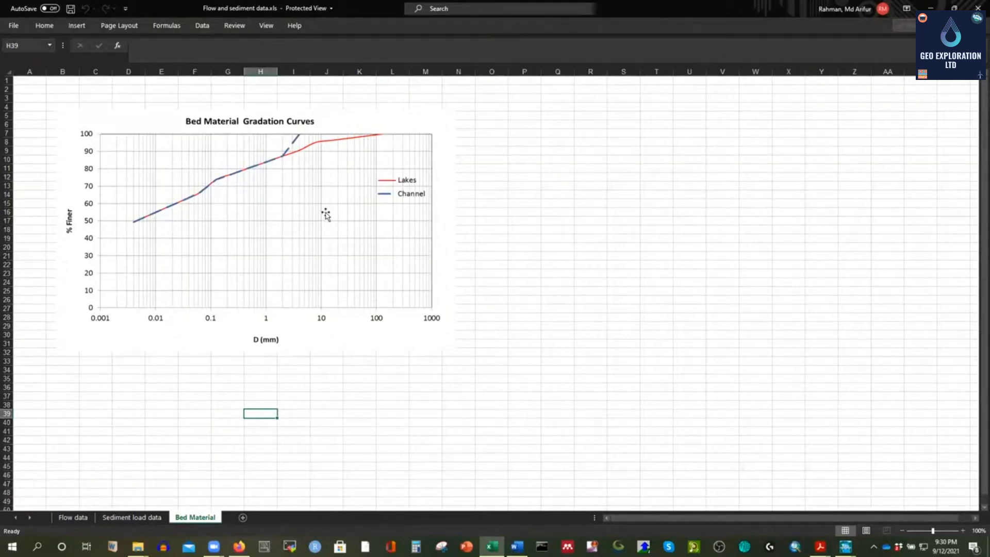
pyautogui.click(128, 517)
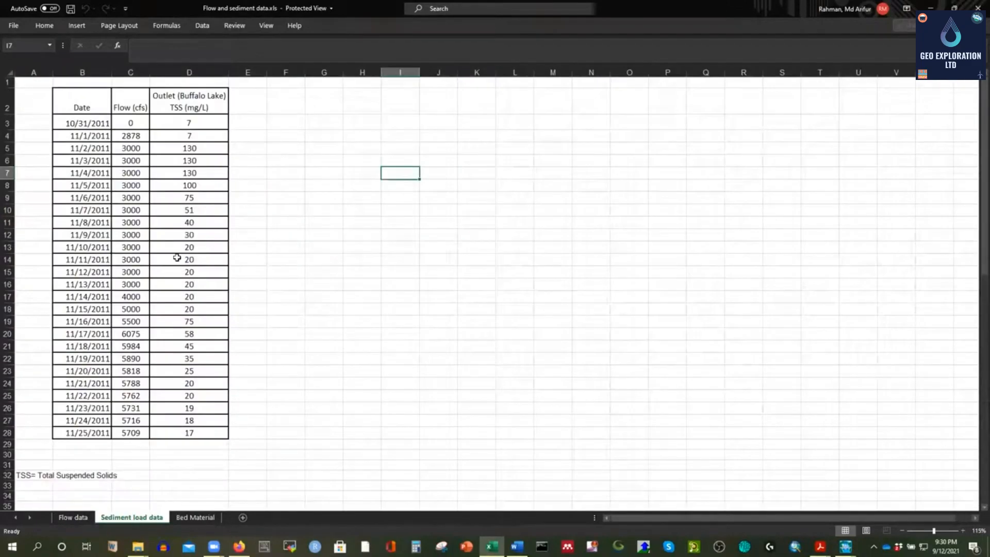
pyautogui.click(70, 517)
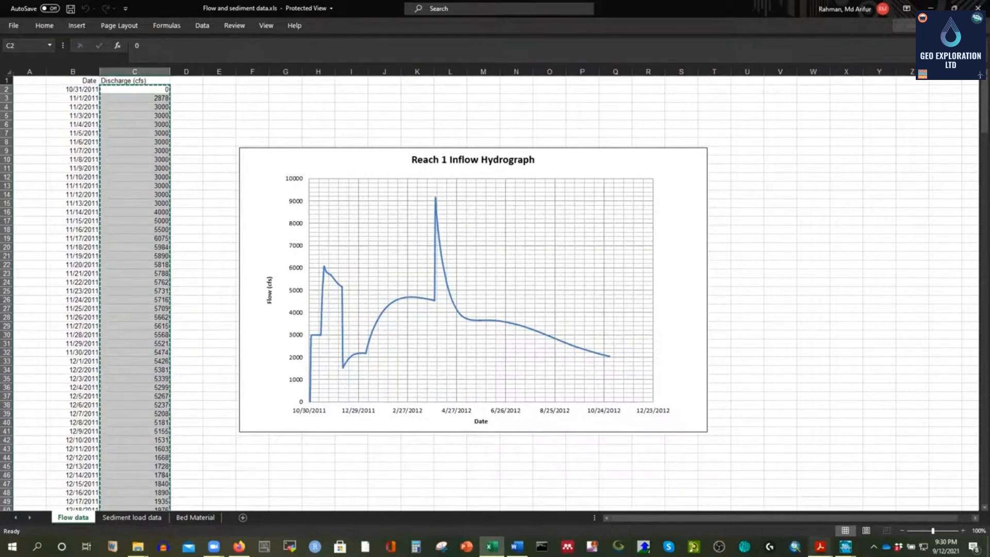
# Step: Return to the HEC-RAS perspective plot, play its water surface animation from 31OCT2011 to 30OCT2012, and close the plot
pyautogui.click(845, 545)
pyautogui.click(931, 497)
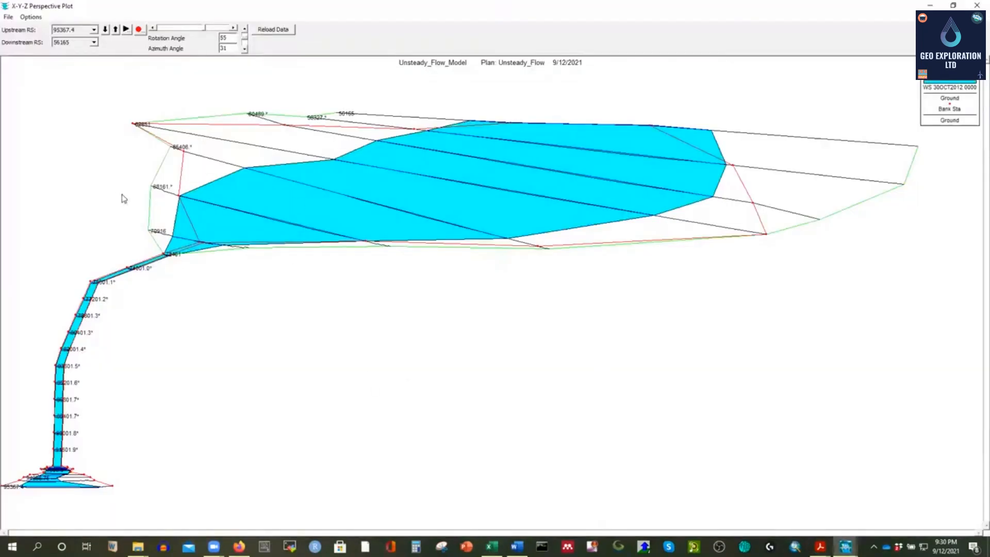
pyautogui.click(126, 30)
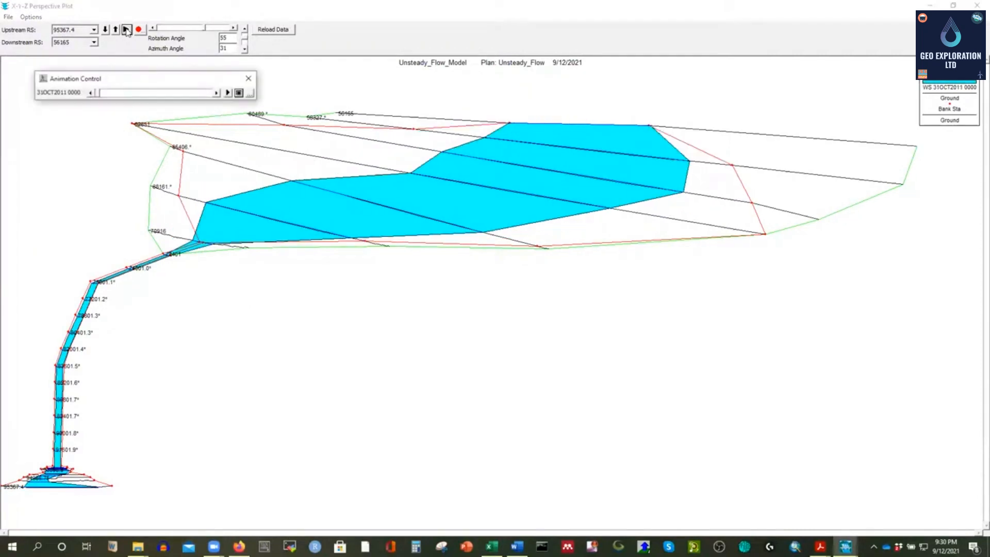
pyautogui.click(228, 93)
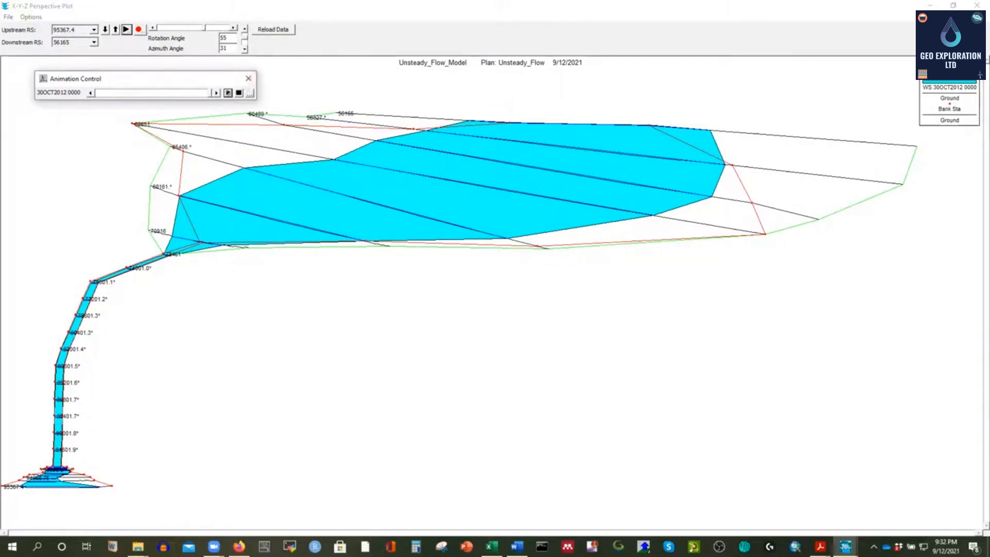
pyautogui.click(977, 5)
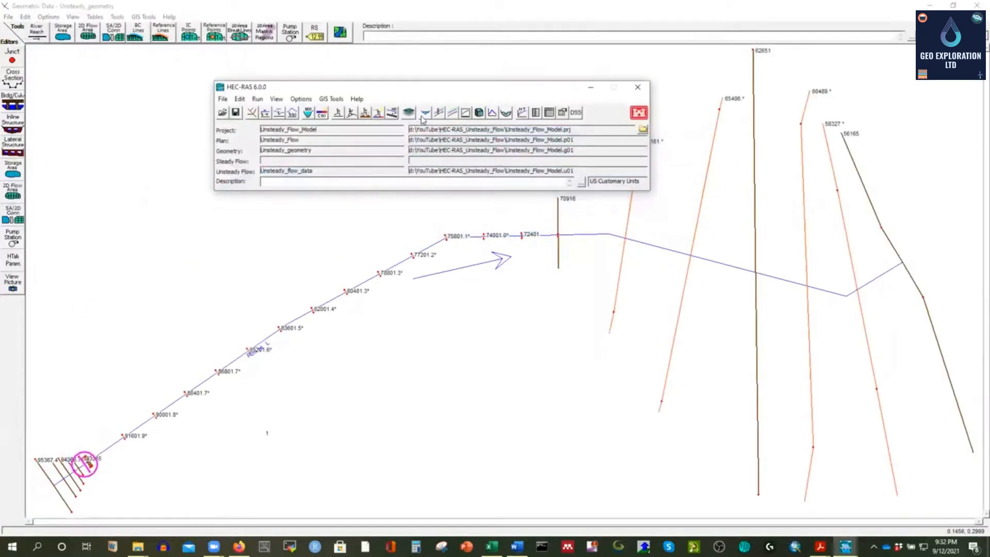
# Step: Open the cross section data in an enlarged window and inspect the sections downstream from river station 93398.9 to 86801.7
pyautogui.click(13, 78)
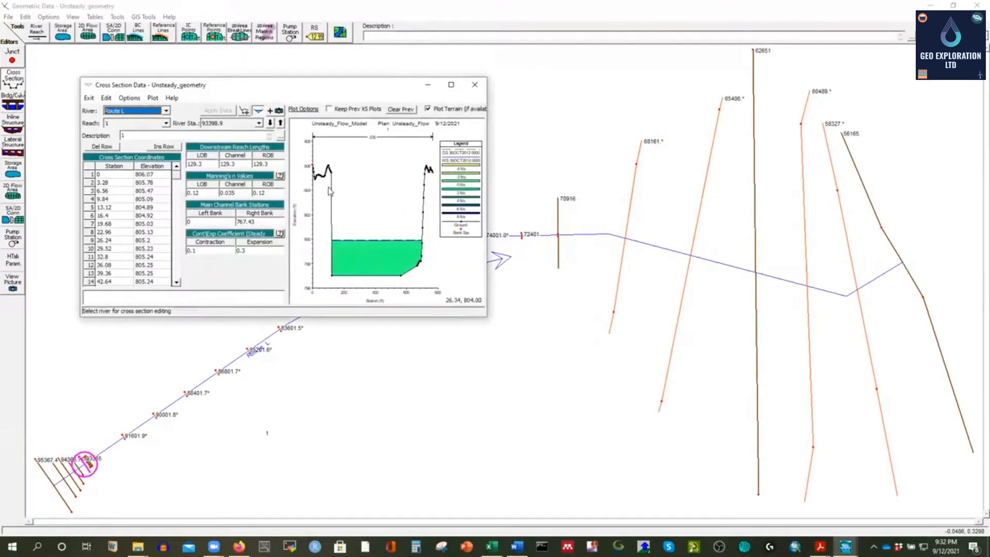
pyautogui.click(451, 85)
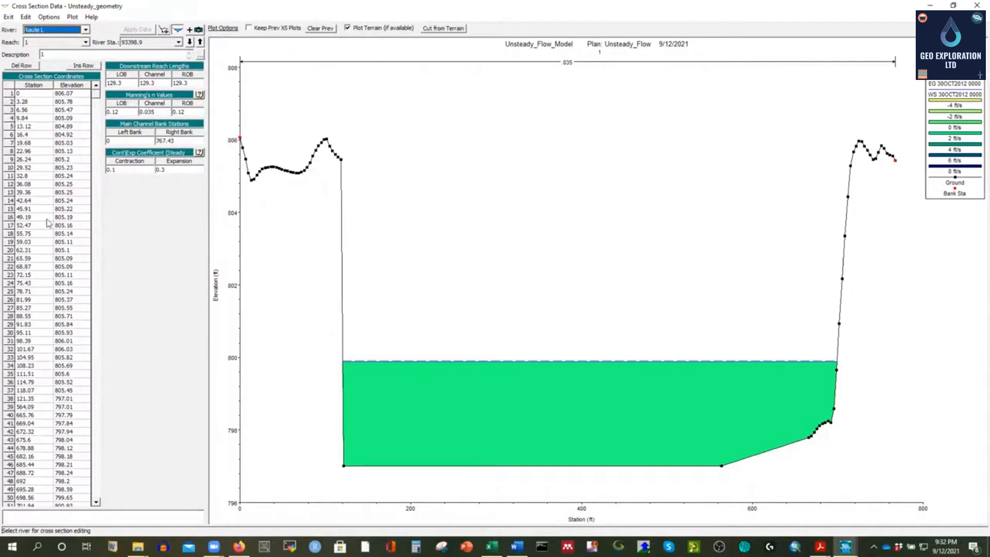
pyautogui.click(190, 42)
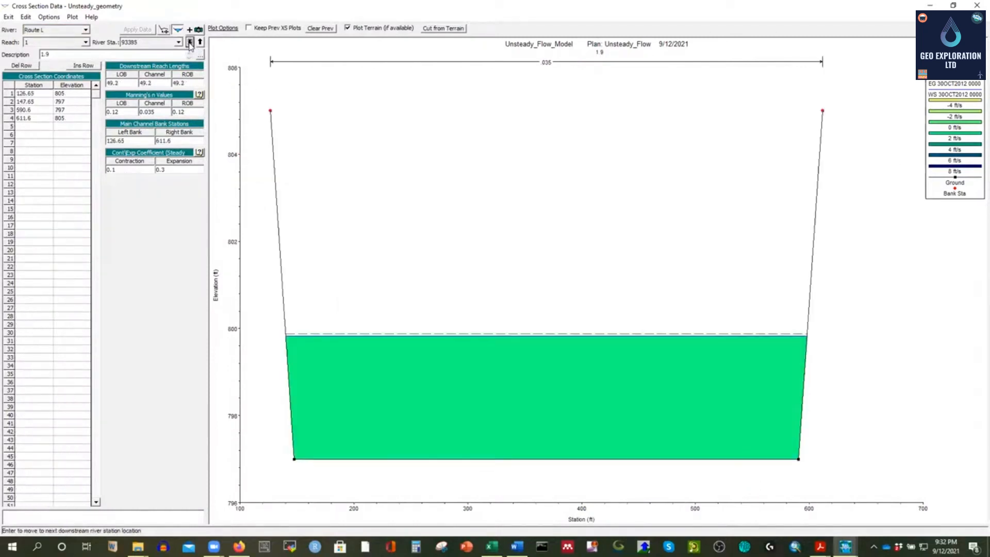
pyautogui.click(190, 42)
pyautogui.click(190, 42)
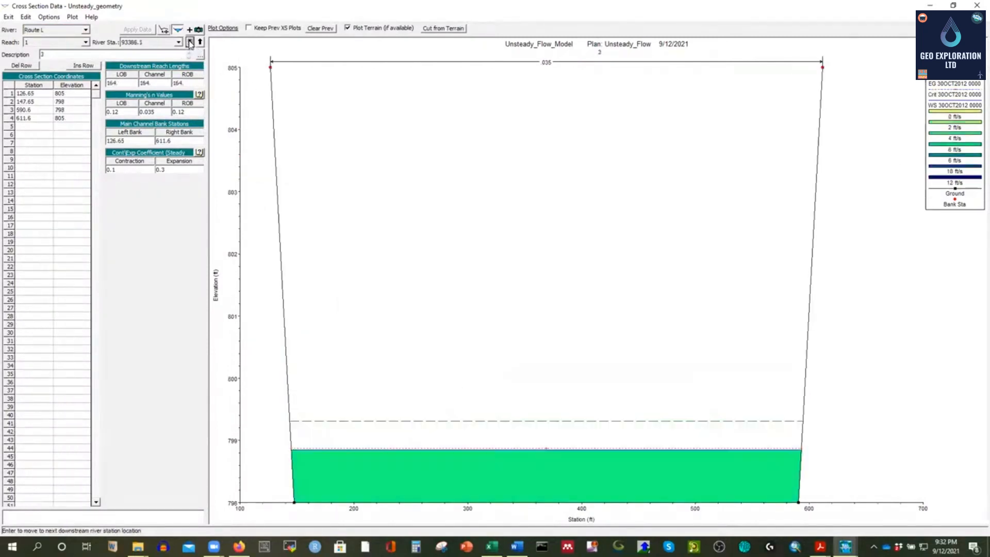
pyautogui.click(190, 42)
pyautogui.click(190, 42)
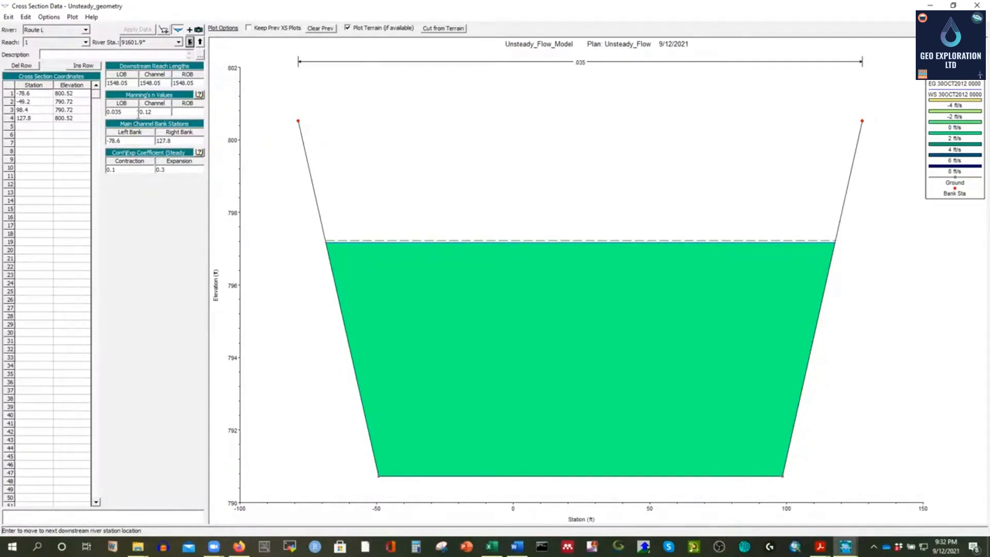
pyautogui.click(190, 43)
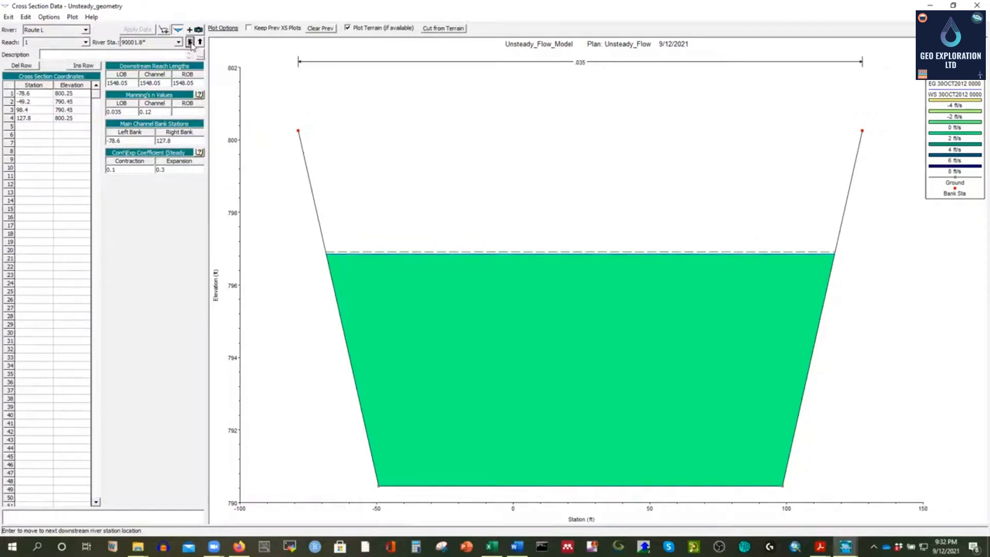
pyautogui.click(190, 42)
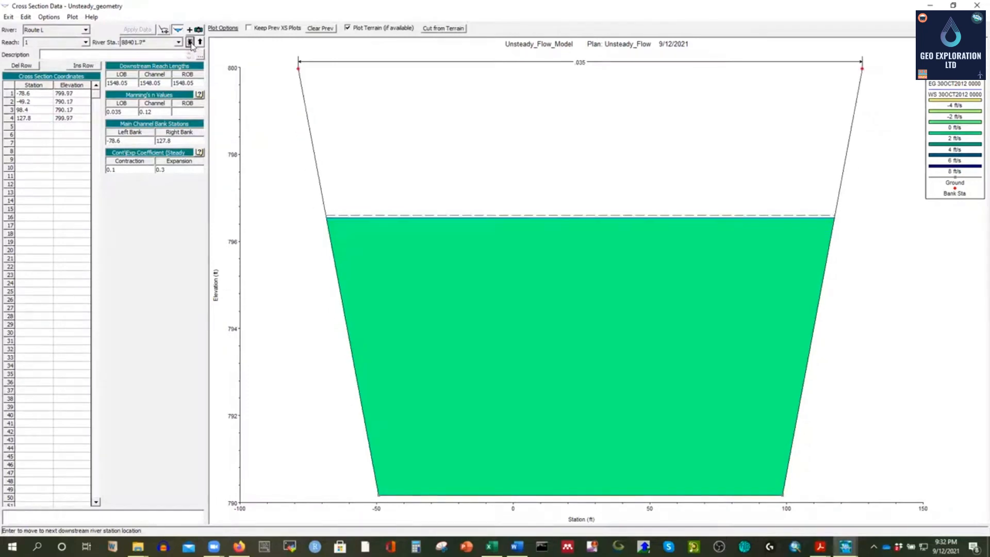
pyautogui.click(191, 43)
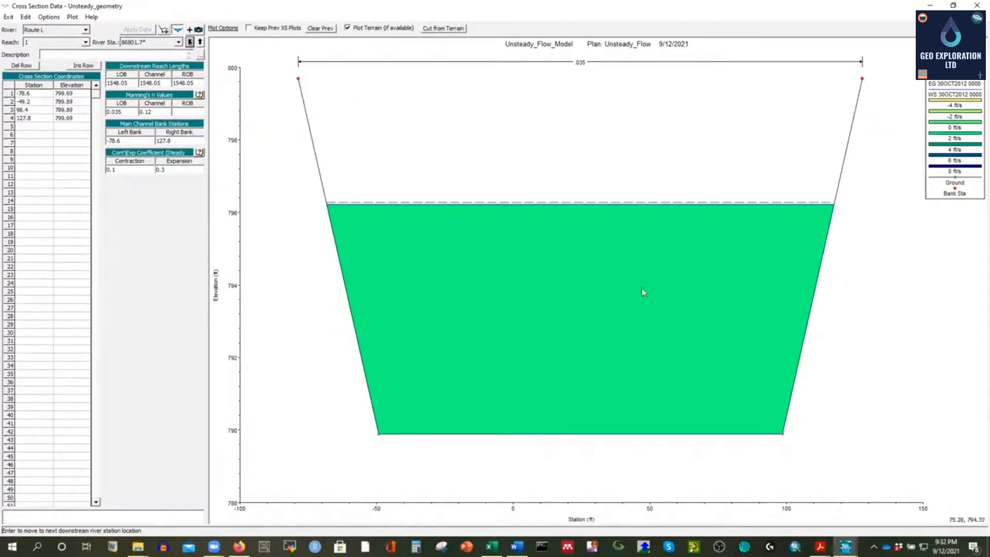
# Step: Inspect the remaining cross sections beyond river station 86801.7, ending at station 94645.62, and close the cross section editor
pyautogui.click(191, 42)
pyautogui.click(190, 42)
pyautogui.click(191, 42)
pyautogui.click(191, 42)
pyautogui.click(191, 42)
pyautogui.click(191, 42)
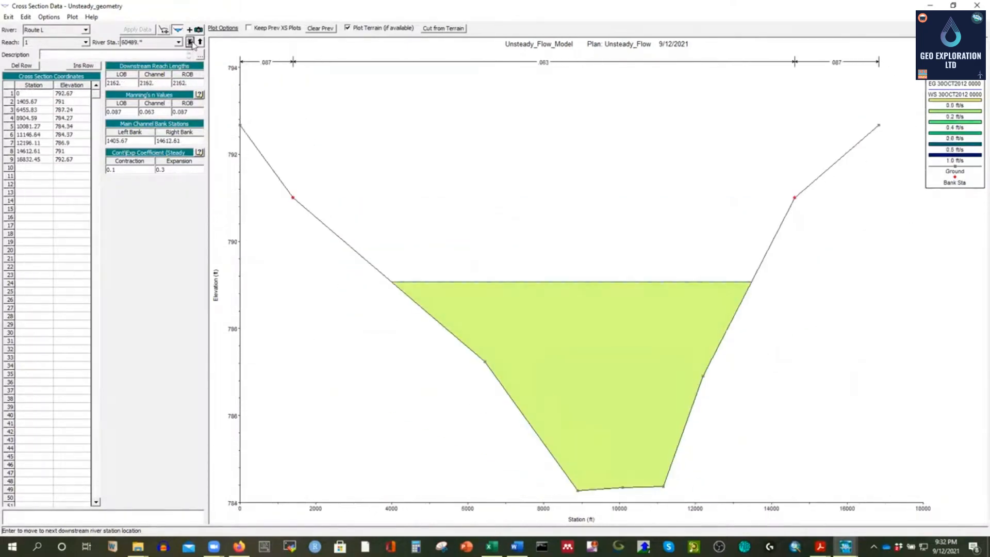
pyautogui.click(190, 42)
pyautogui.click(190, 42)
pyautogui.click(191, 42)
pyautogui.click(191, 42)
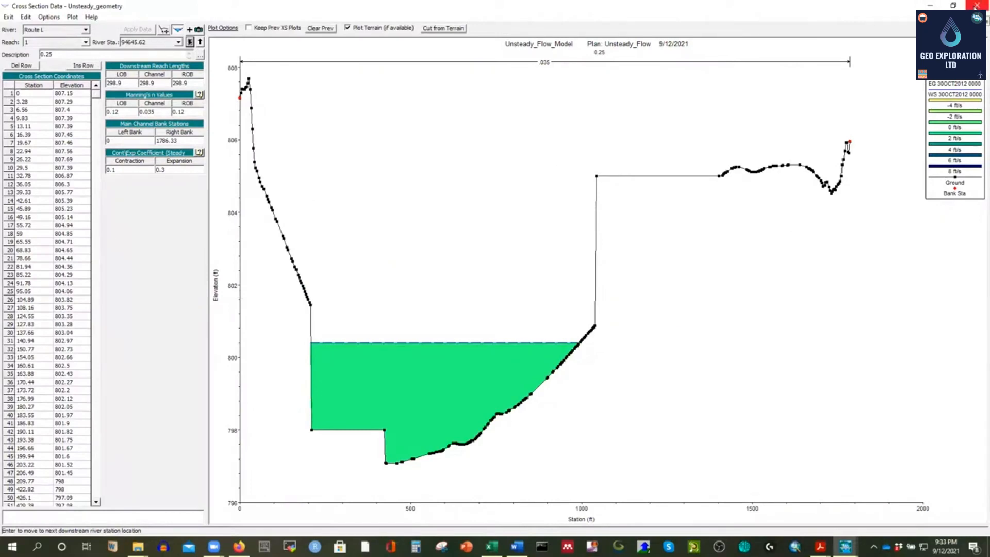
pyautogui.click(976, 5)
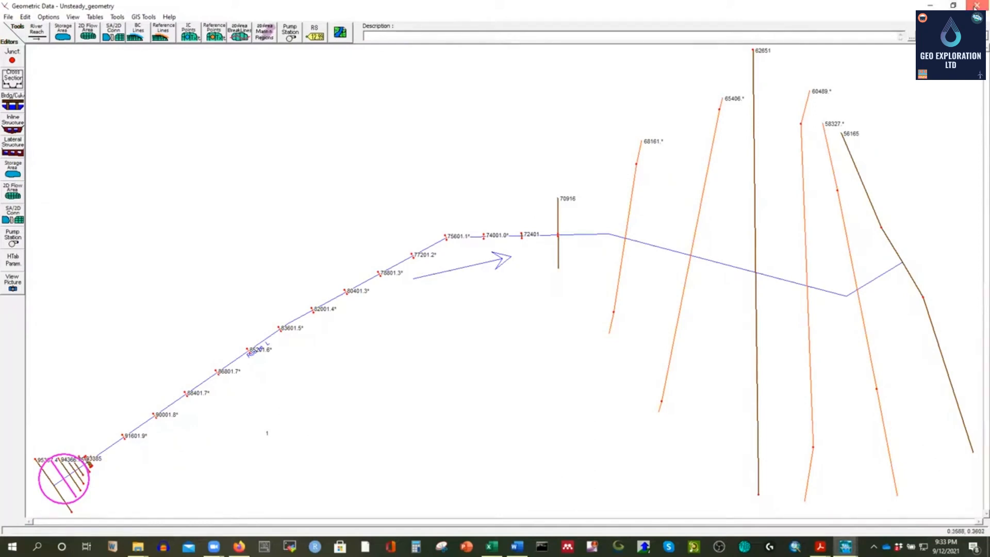
# Step: Set the computation interval of the Unsteady_Flow plan to 1 Minute in the unsteady flow analysis and compute the simulation
pyautogui.moveTo(846, 545)
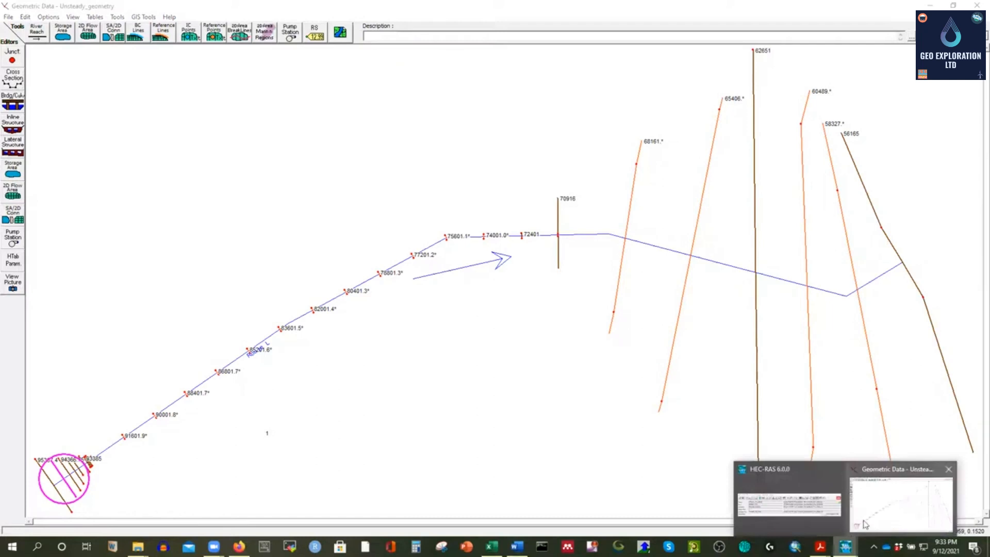
pyautogui.click(812, 513)
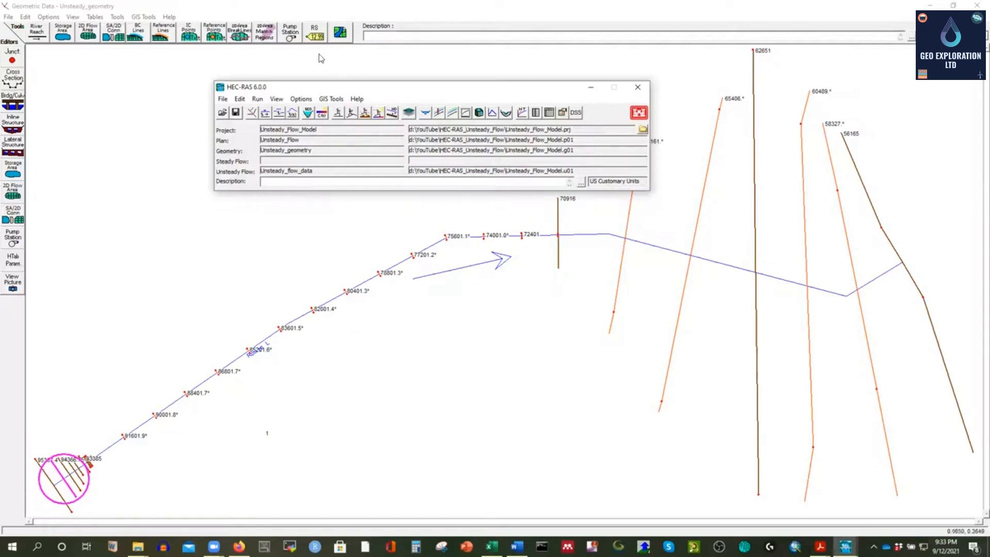
pyautogui.click(256, 99)
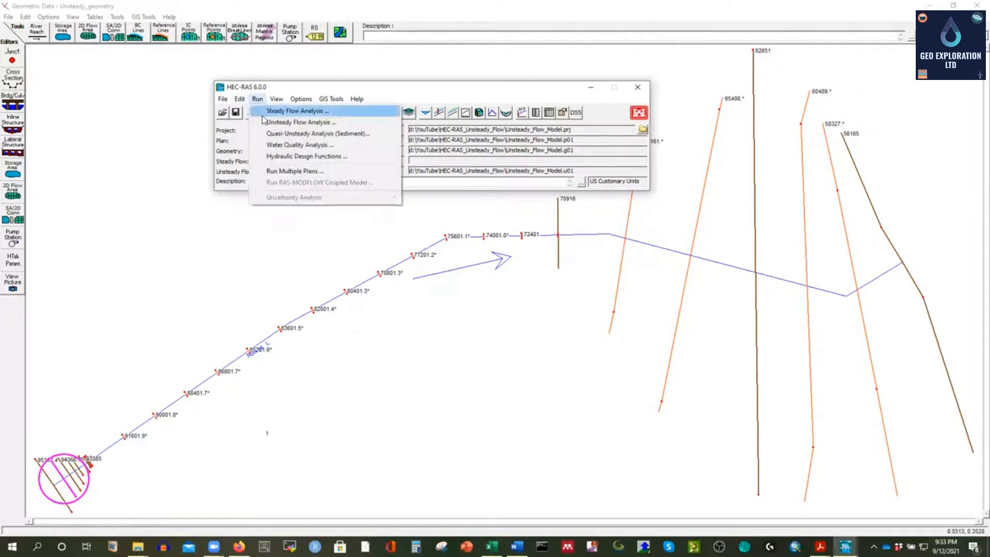
pyautogui.click(284, 123)
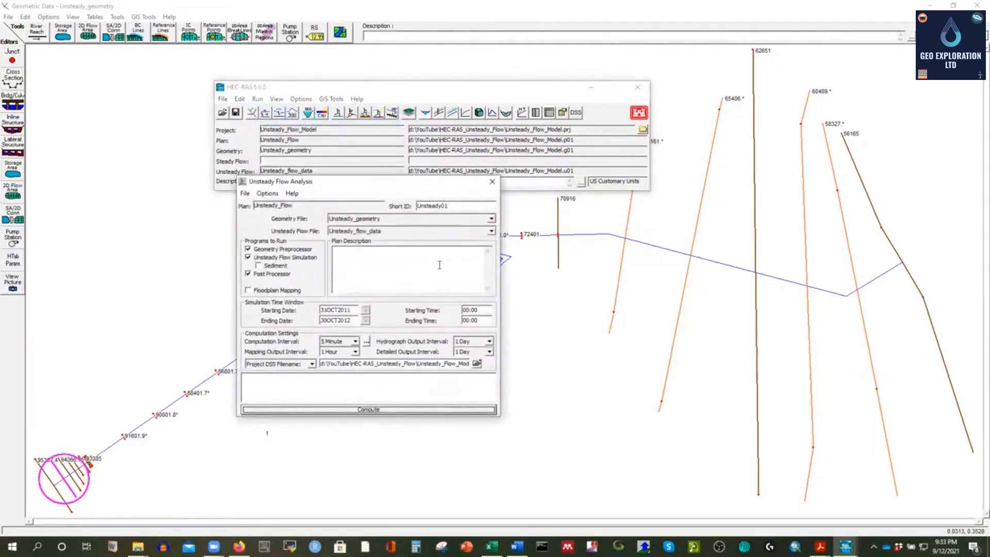
pyautogui.click(356, 343)
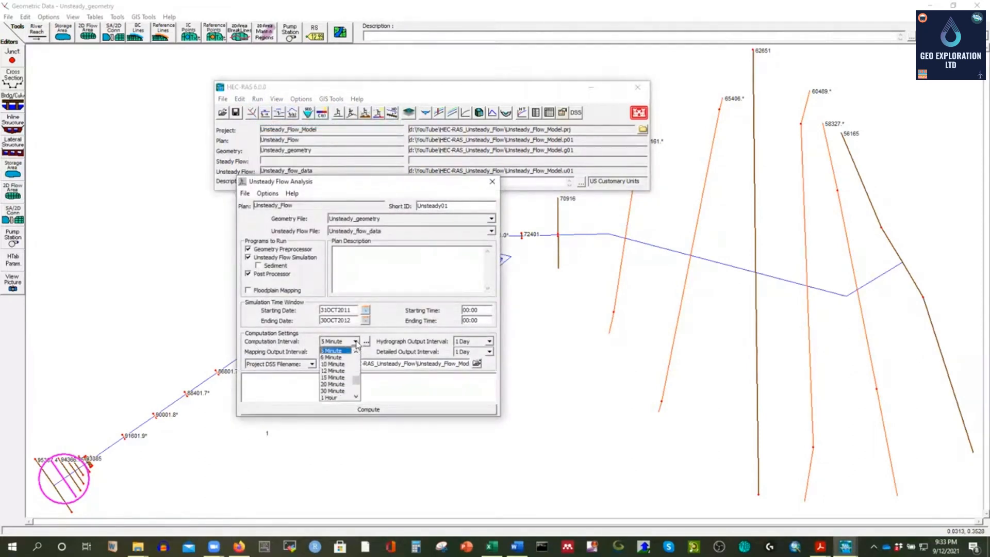
pyautogui.scroll(5, 352, 362)
pyautogui.scroll(-2, 352, 362)
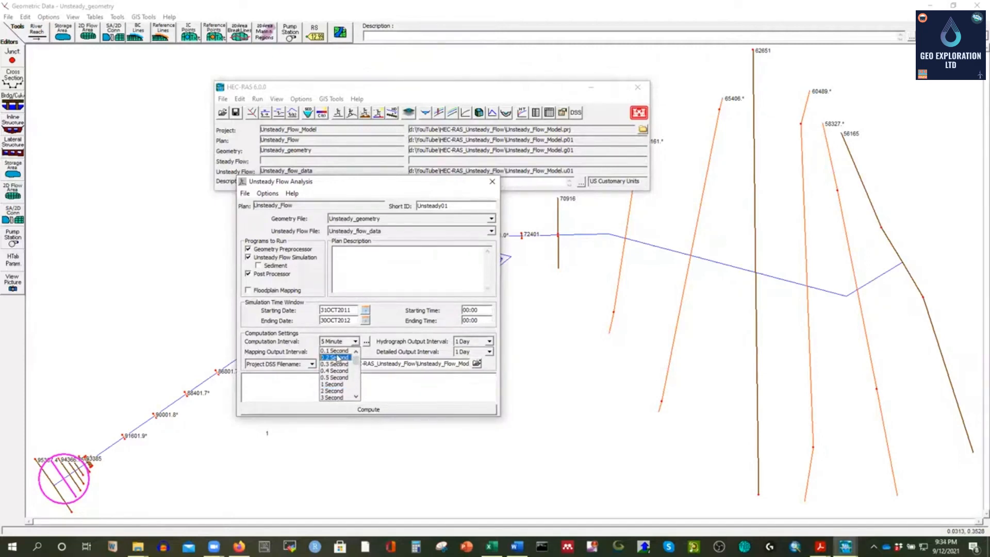
pyautogui.scroll(-3, 336, 359)
pyautogui.scroll(-2, 335, 360)
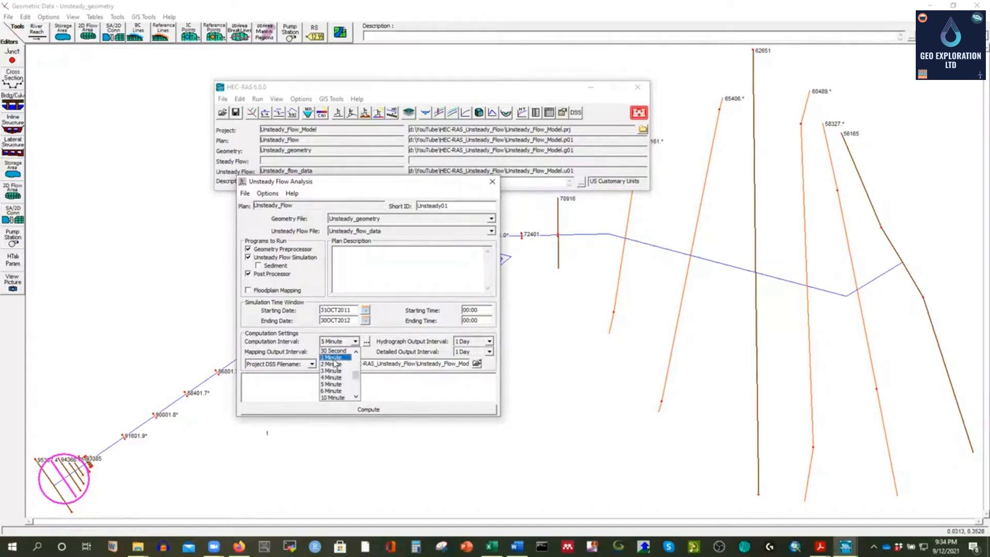
pyautogui.click(334, 358)
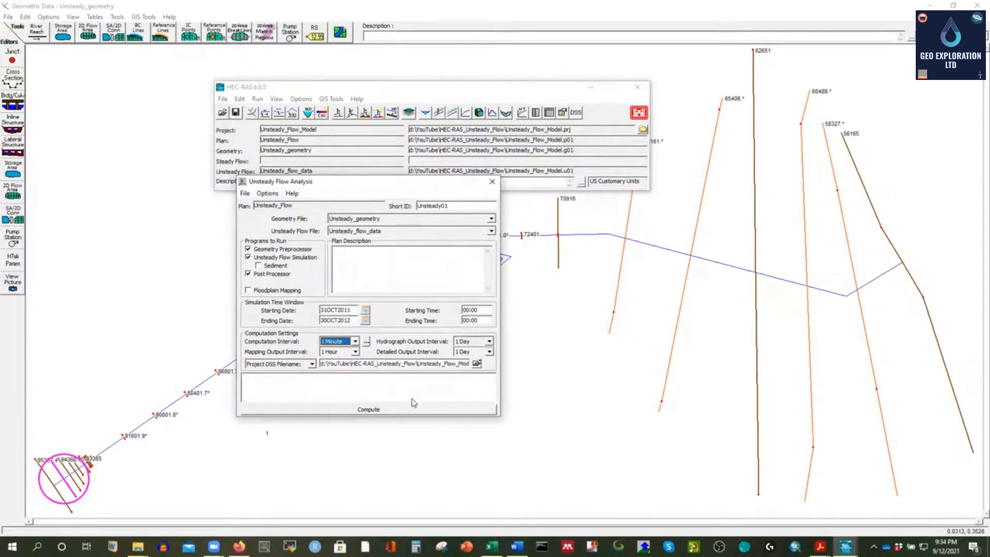
pyautogui.click(368, 410)
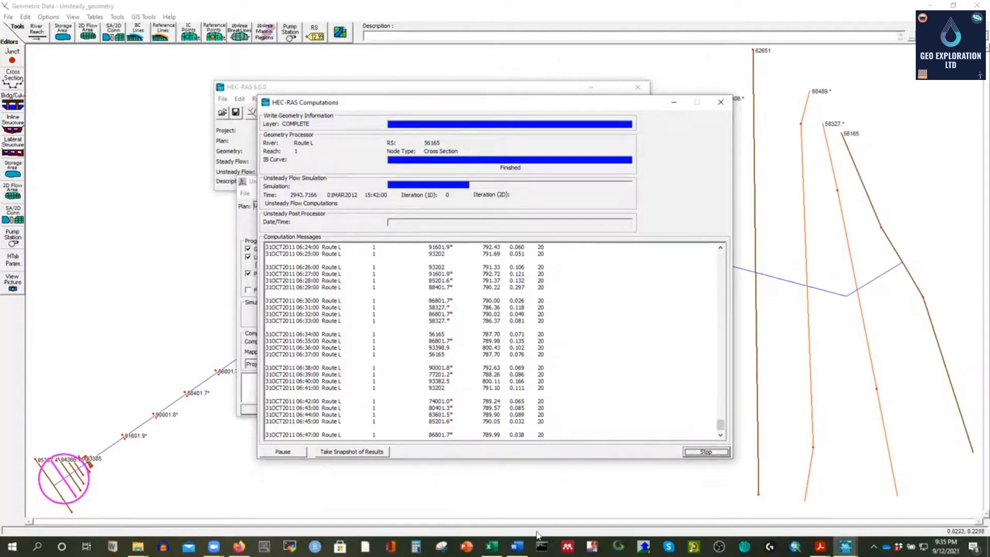
# Step: Switch to the Excel workbook and examine the inflow hydrograph, the bed material gradation curves and the outlet TSS table
pyautogui.click(491, 546)
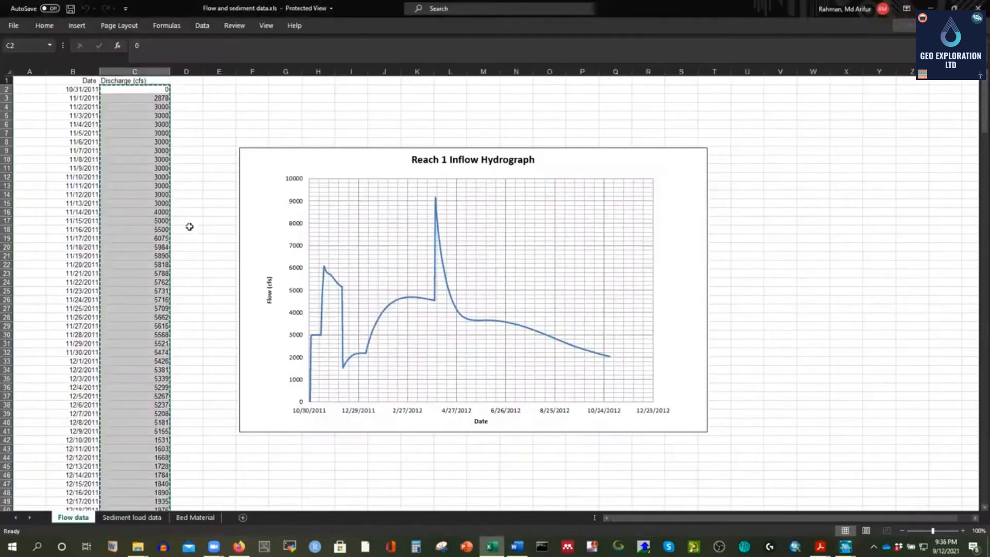
pyautogui.click(195, 516)
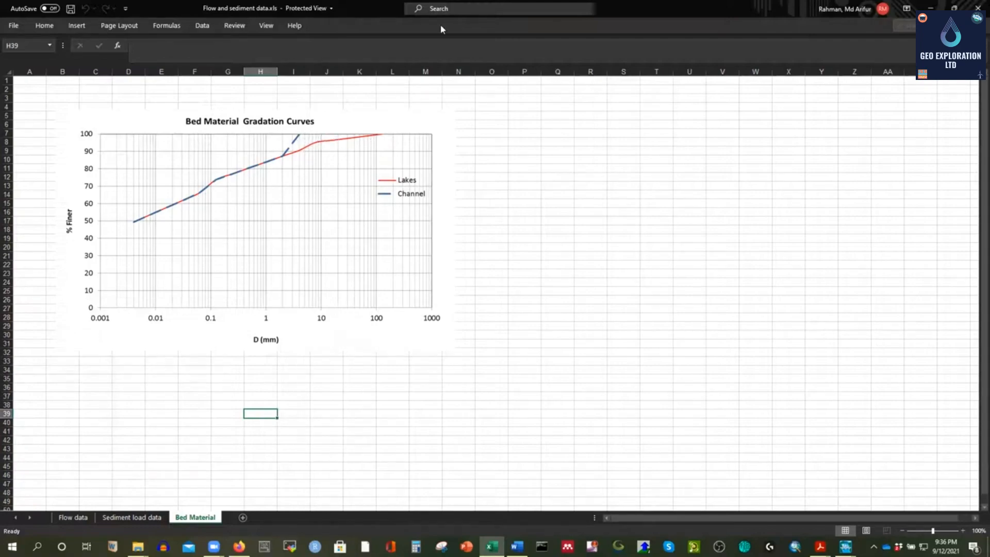
pyautogui.click(132, 516)
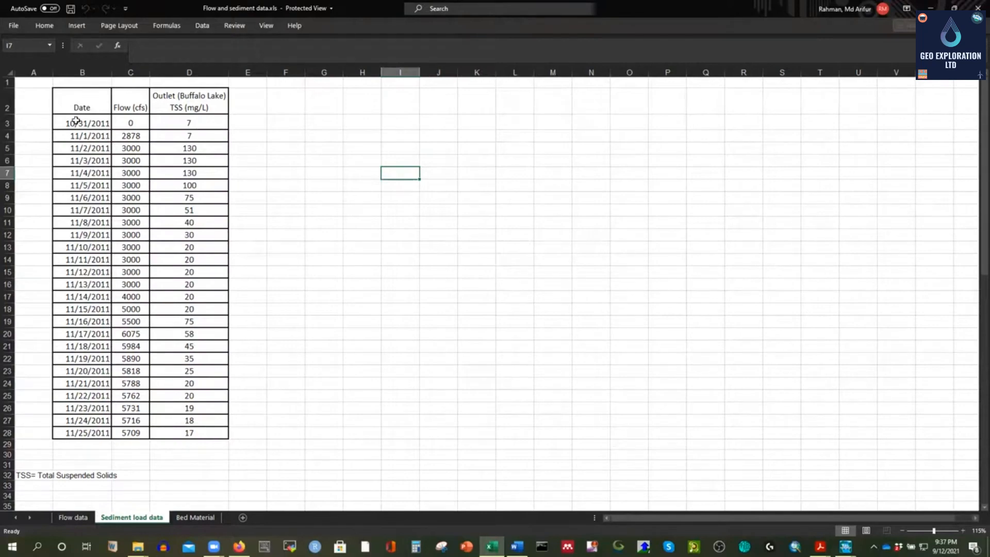
# Step: View the bed material gradation curves, then return to HEC-RAS and close the finished computations and unsteady flow analysis windows
pyautogui.click(196, 517)
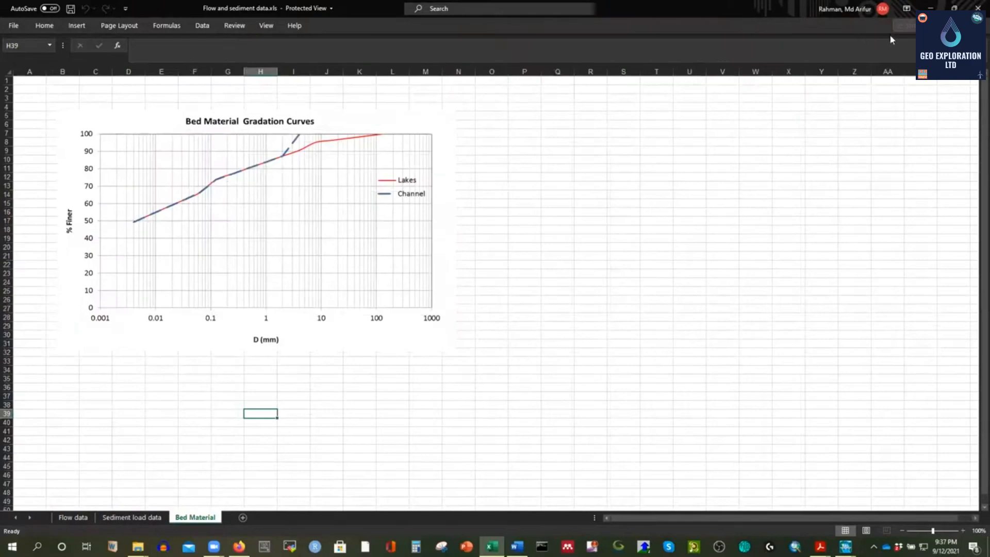
pyautogui.click(930, 8)
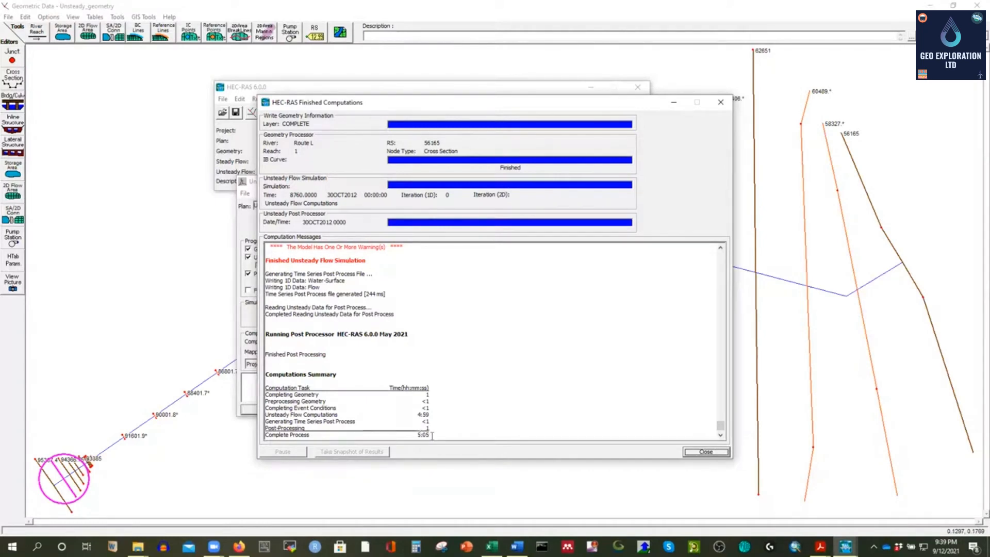
pyautogui.click(706, 452)
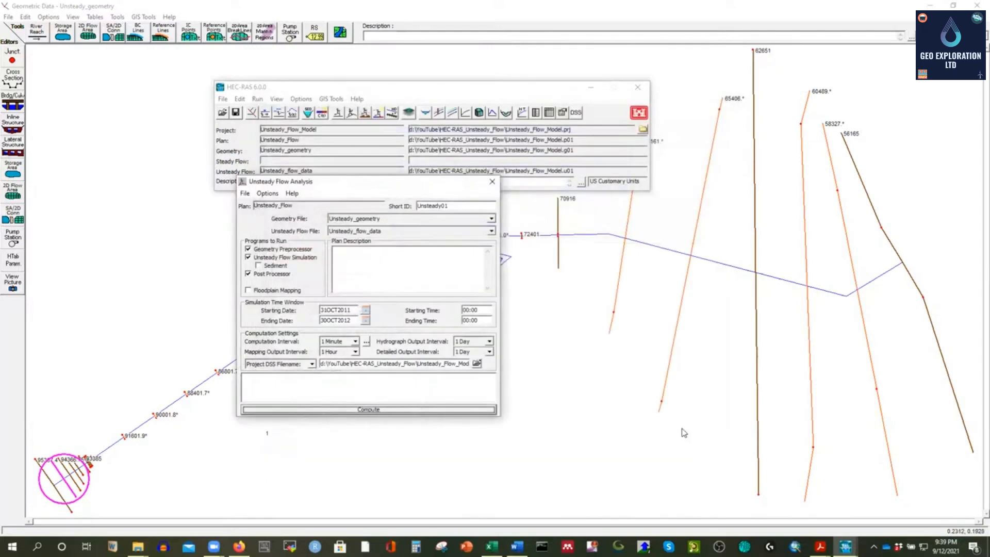
pyautogui.click(492, 182)
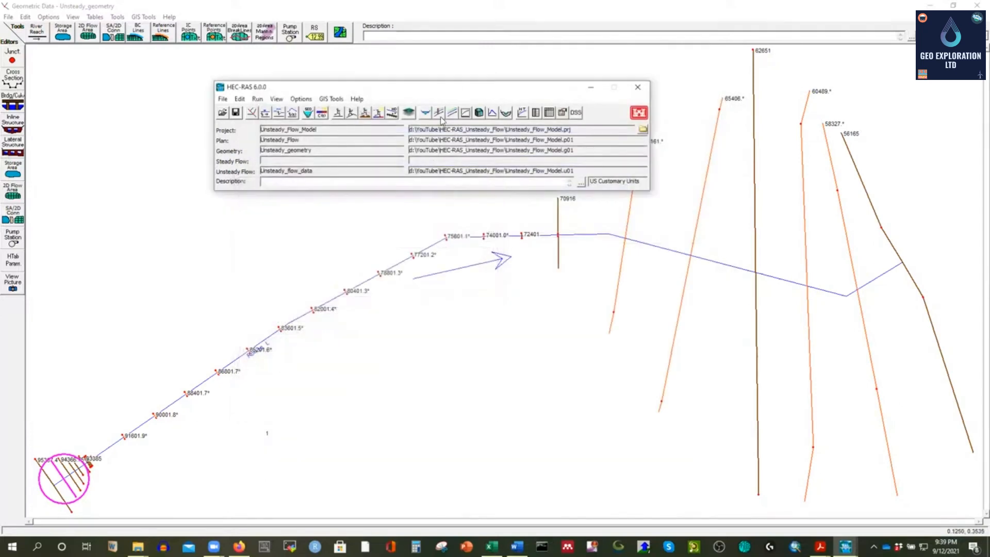
# Step: Open the water surface profile plot in an enlarged window and play its animation through the simulation period
pyautogui.click(439, 113)
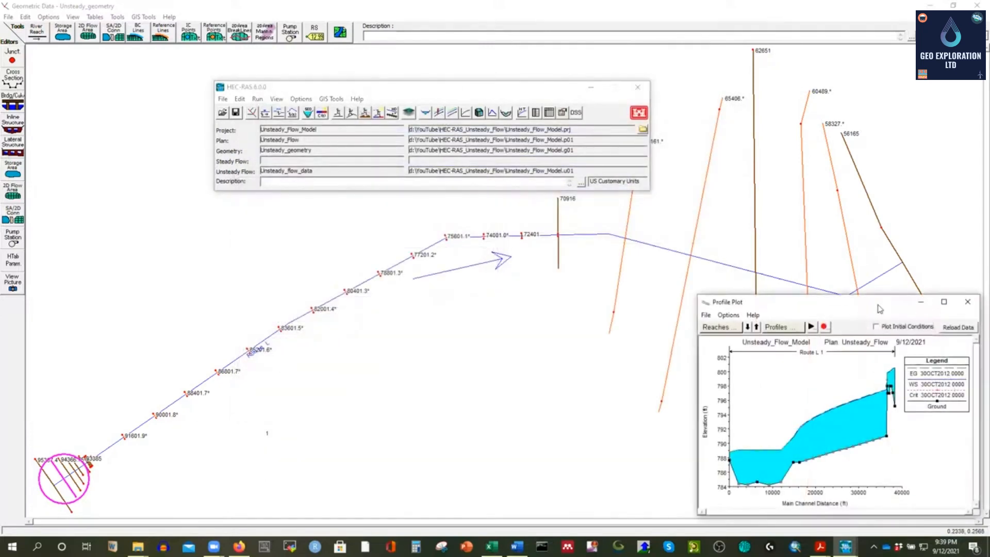
pyautogui.press('super+Up')
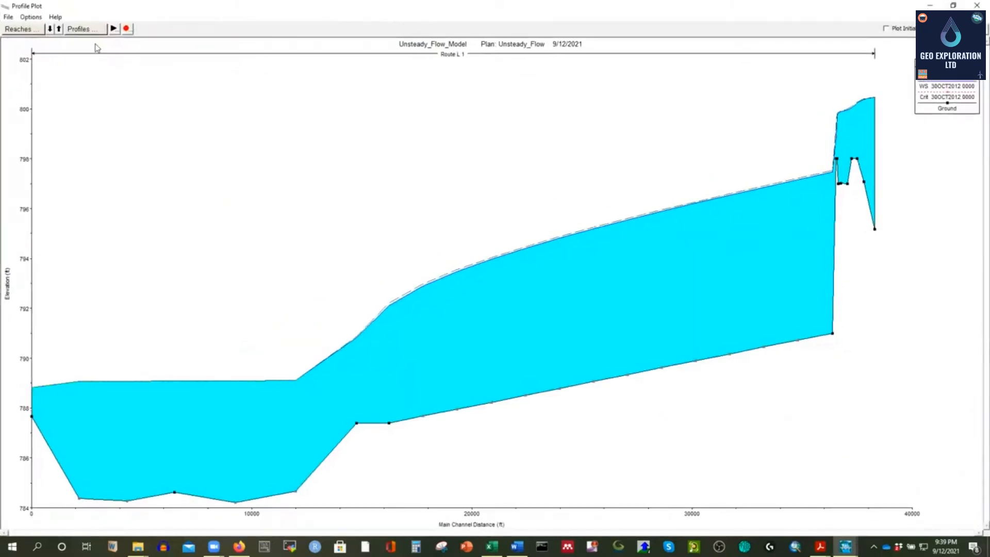
pyautogui.click(113, 29)
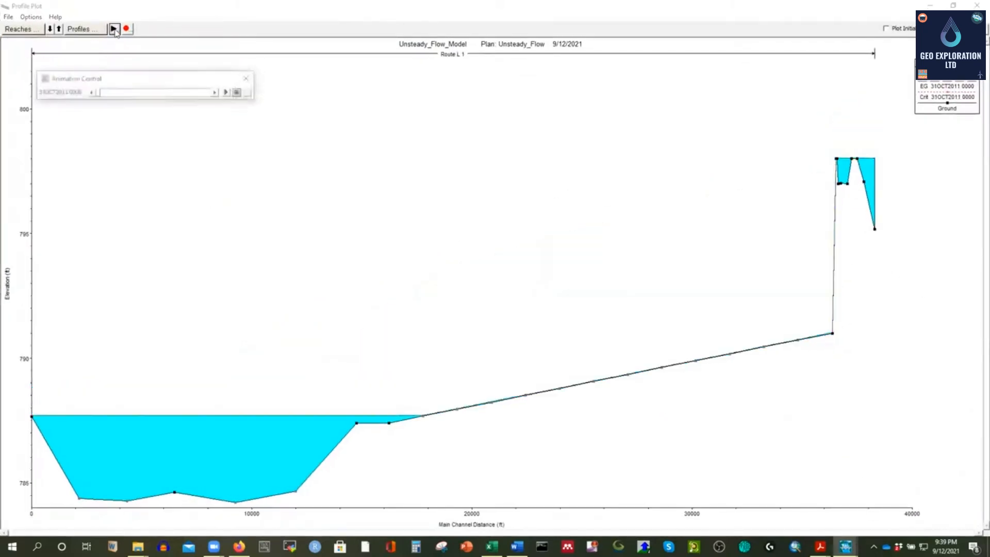
pyautogui.click(228, 93)
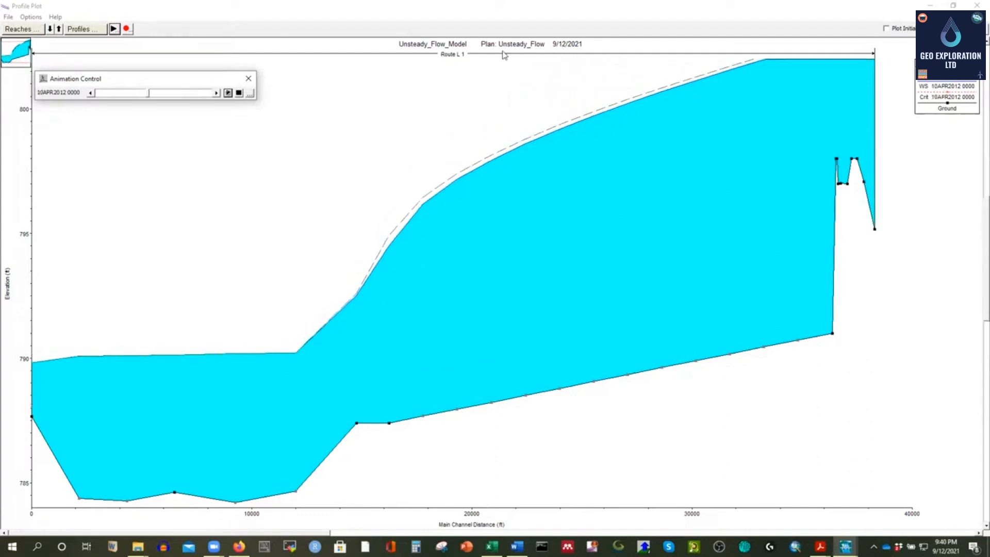
# Step: Check the Reach 1 inflow hydrograph in the Excel workbook, then return to the HEC-RAS profile plot and its animation control
pyautogui.moveTo(491, 545)
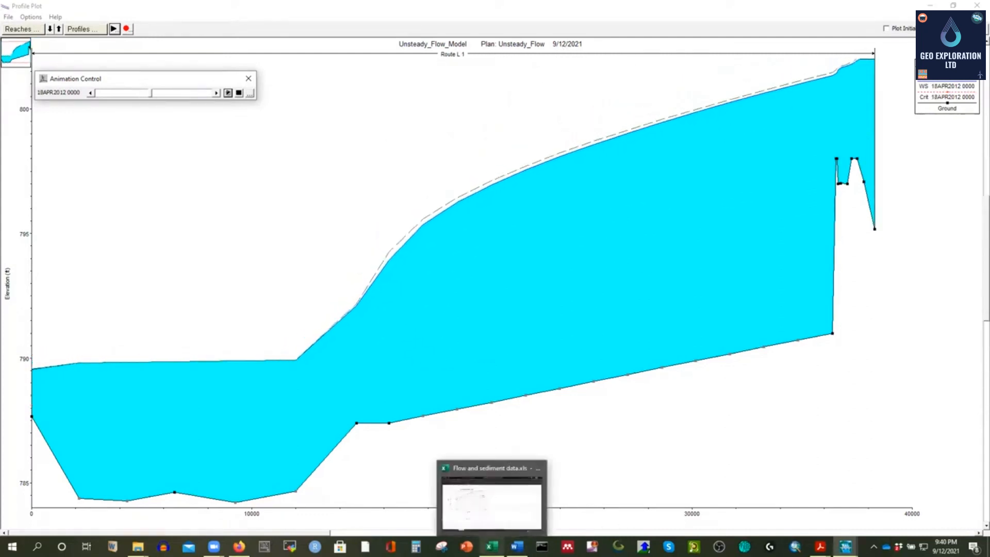
pyautogui.click(491, 521)
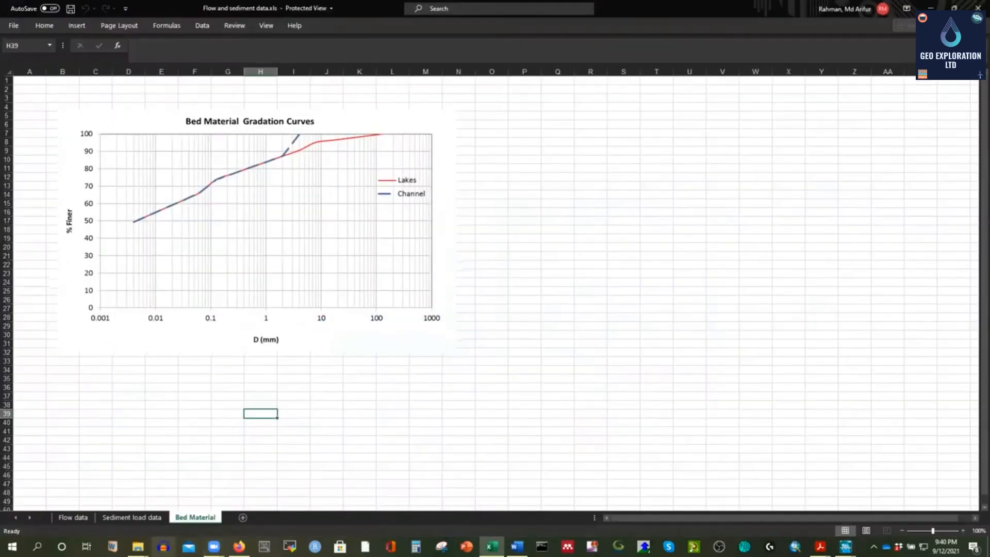
pyautogui.click(73, 517)
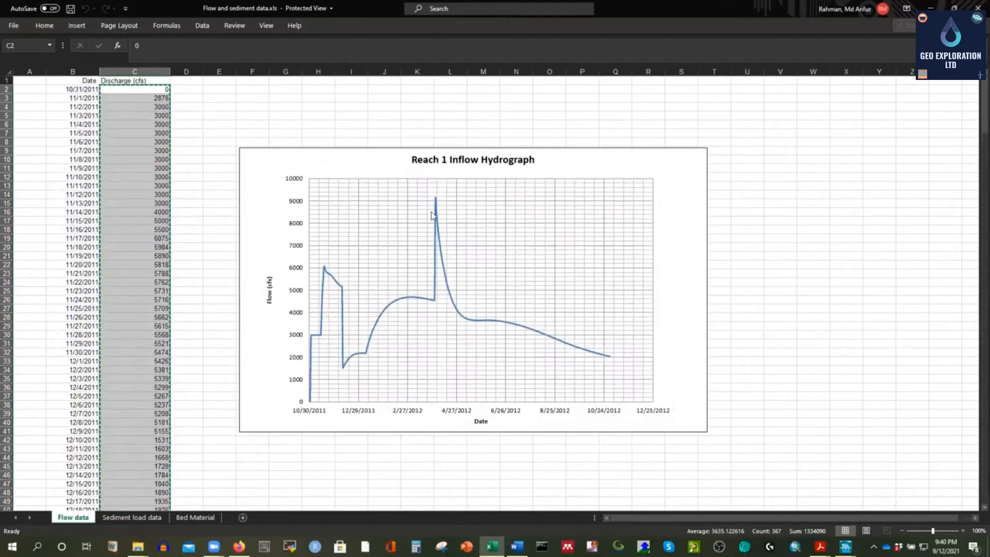
pyautogui.moveTo(845, 545)
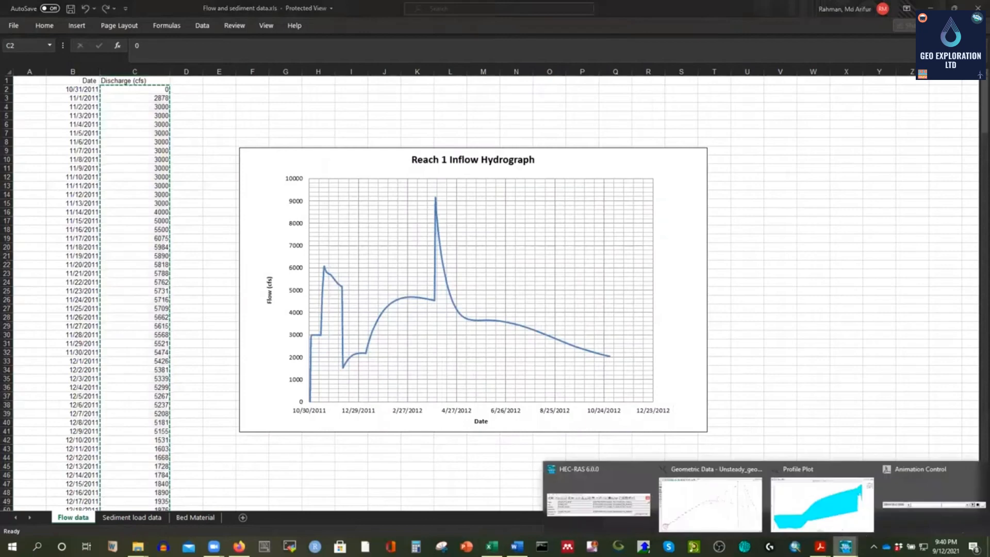
pyautogui.click(839, 508)
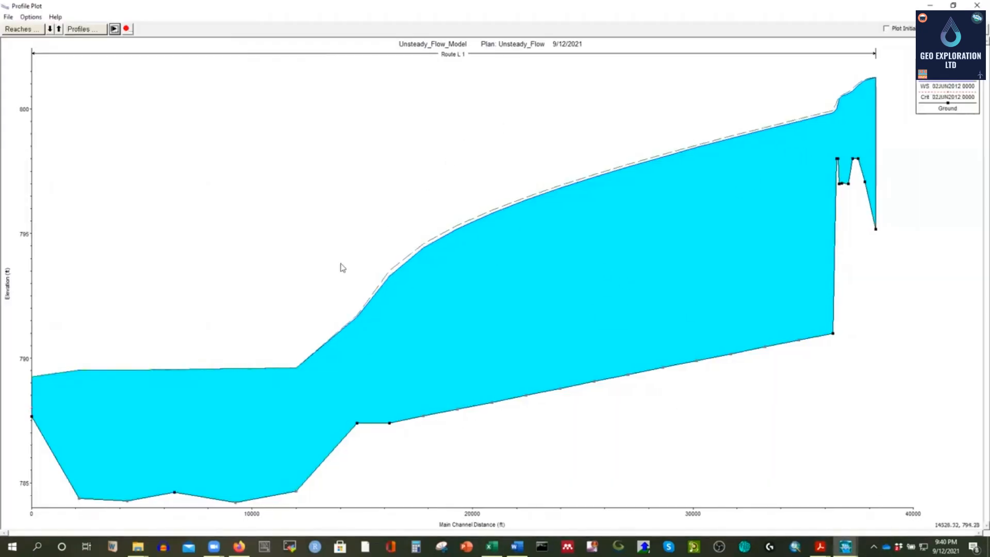
pyautogui.moveTo(845, 545)
pyautogui.click(928, 503)
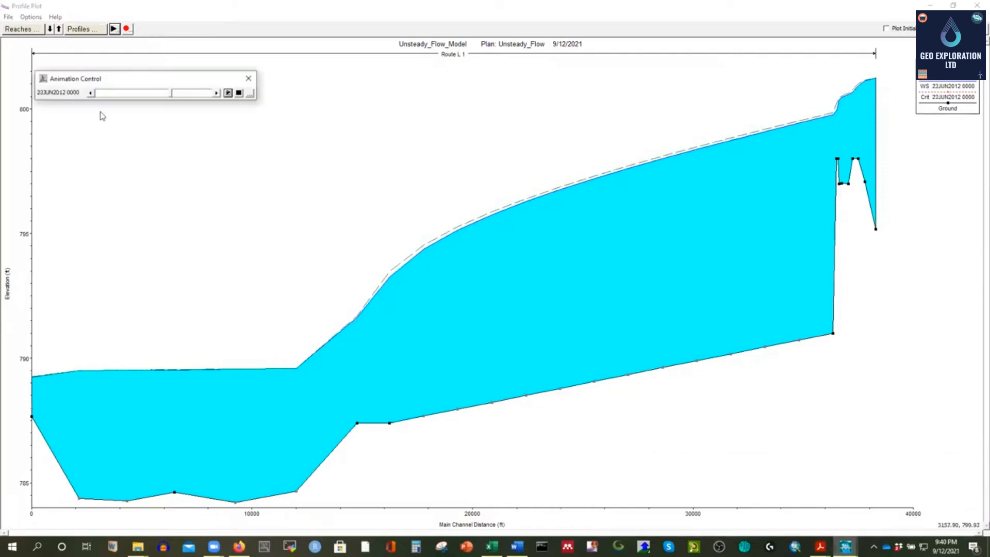